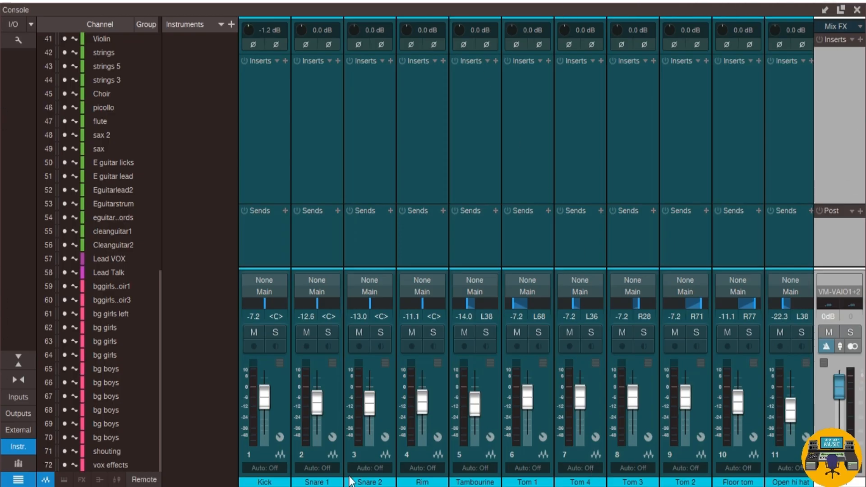
Look through the console channels from Kick to vox effects and select the vox effects channel to check its input gain
{"action": "scroll", "coordinate": [526, 253], "scroll_direction": "right", "scroll_amount": 8}
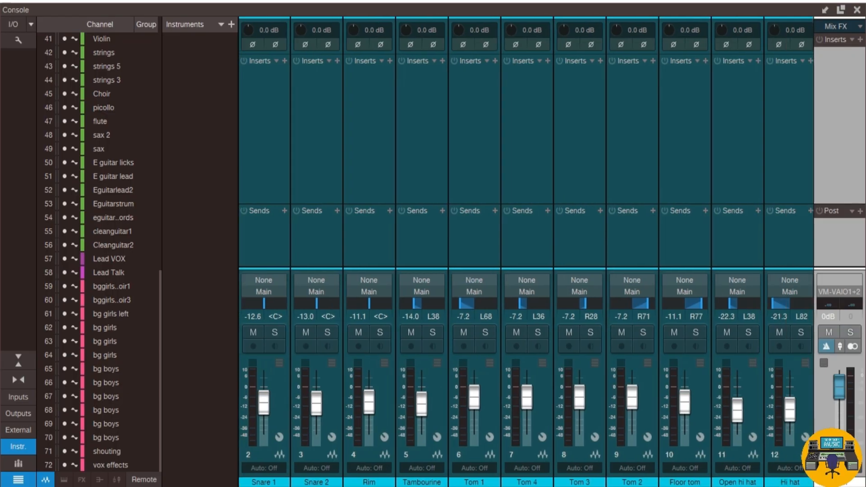
{"action": "scroll", "coordinate": [526, 253], "scroll_direction": "right", "scroll_amount": 13}
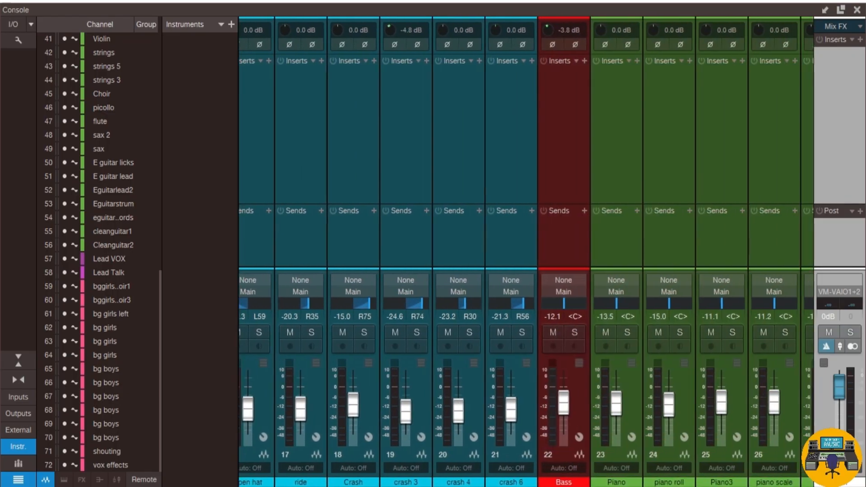
{"action": "scroll", "coordinate": [526, 253], "scroll_direction": "right", "scroll_amount": 20}
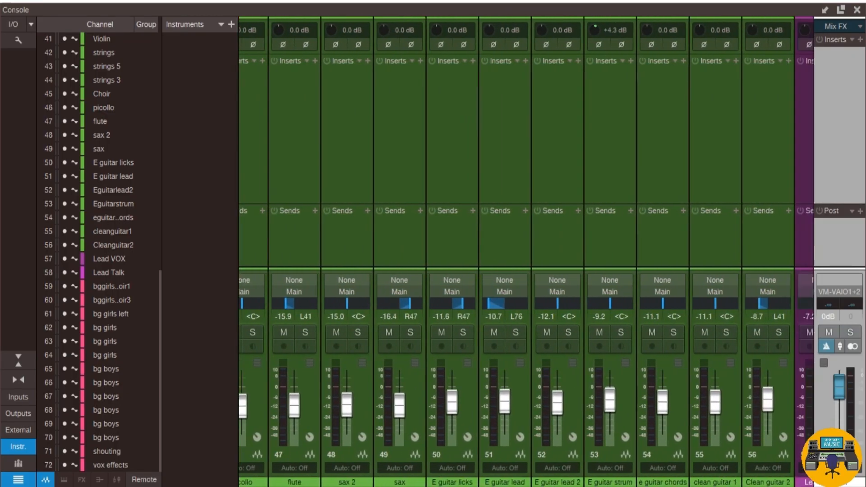
{"action": "scroll", "coordinate": [526, 253], "scroll_direction": "right", "scroll_amount": 1}
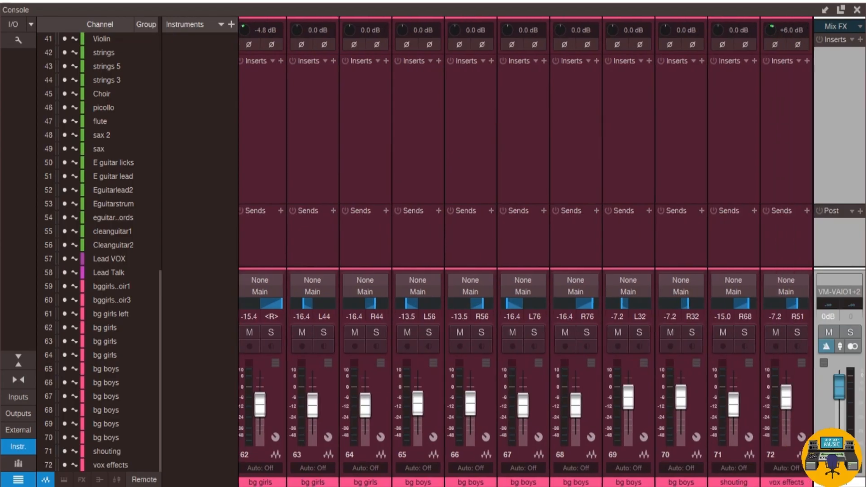
{"action": "left_click", "coordinate": [787, 153]}
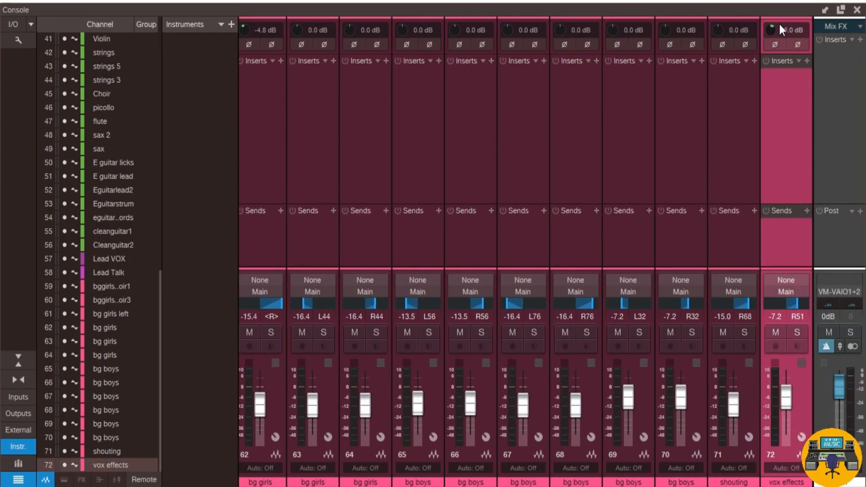
Check the input gain on the bg girls left channel and the bg girls channel beside it
{"action": "scroll", "coordinate": [423, 41], "scroll_direction": "left", "scroll_amount": 8}
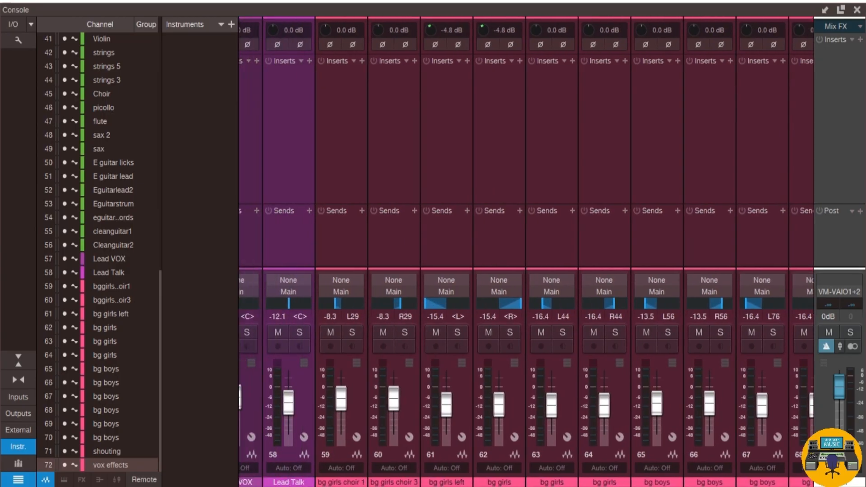
{"action": "left_click", "coordinate": [428, 84]}
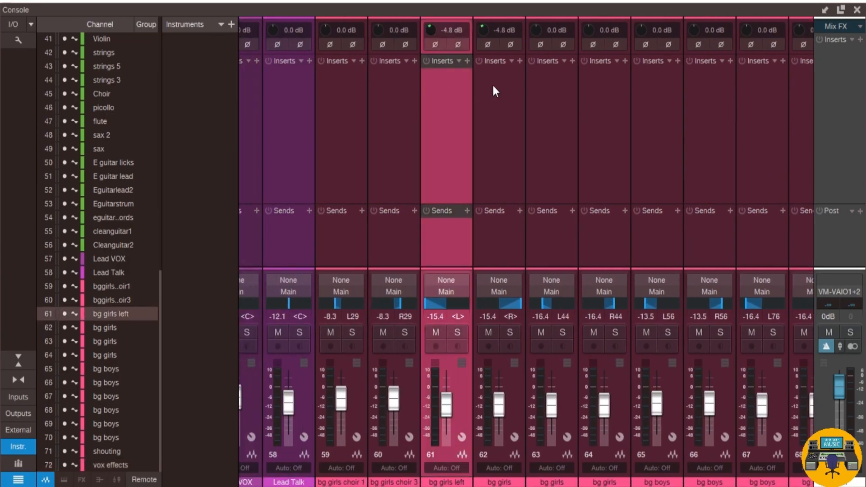
{"action": "left_click", "coordinate": [494, 85]}
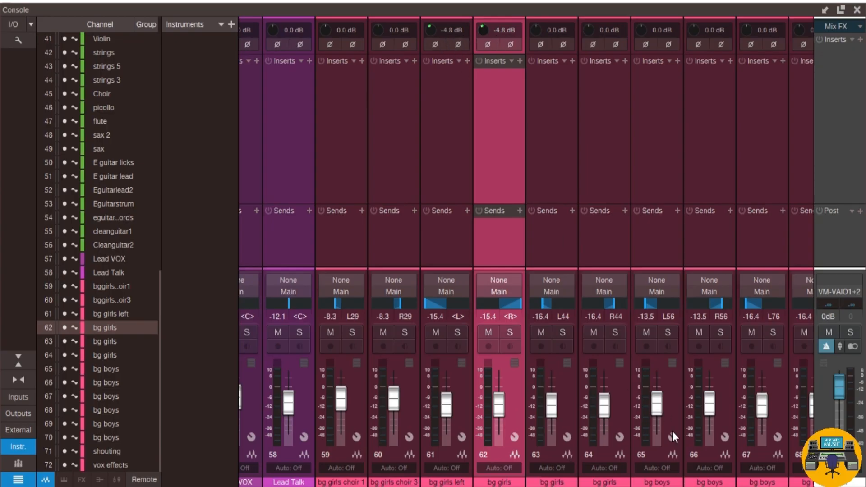
Check the input gain on the Violin and E guitar strum channels in the console
{"action": "scroll", "coordinate": [499, 37], "scroll_direction": "left", "scroll_amount": 20}
{"action": "scroll", "coordinate": [526, 252], "scroll_direction": "left", "scroll_amount": 6}
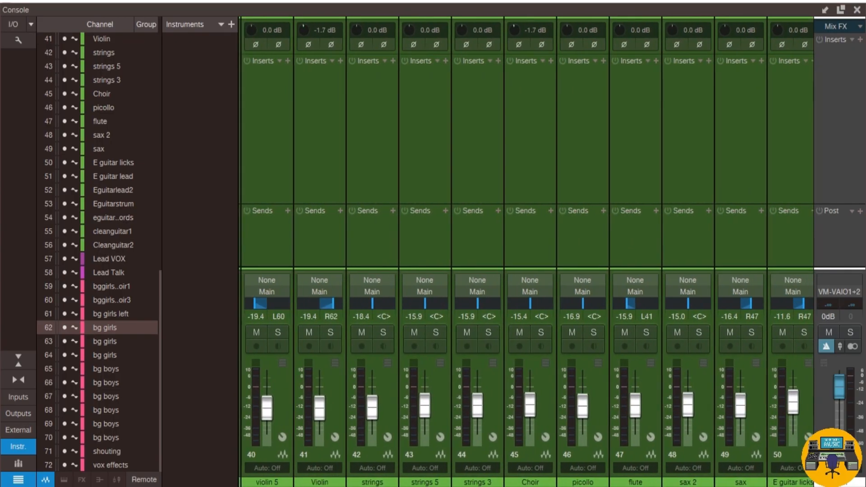
{"action": "scroll", "coordinate": [350, 280], "scroll_direction": "left", "scroll_amount": 1}
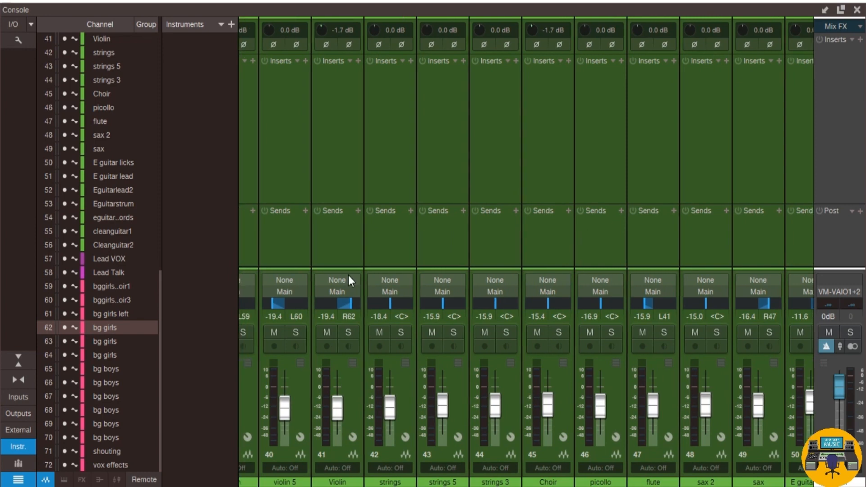
{"action": "left_click", "coordinate": [328, 139]}
{"action": "scroll", "coordinate": [526, 252], "scroll_direction": "right", "scroll_amount": 6}
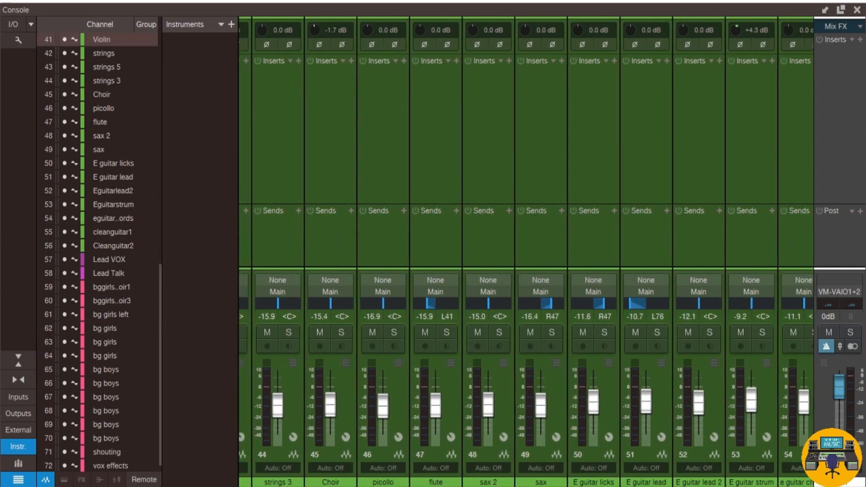
{"action": "scroll", "coordinate": [526, 252], "scroll_direction": "right", "scroll_amount": 2}
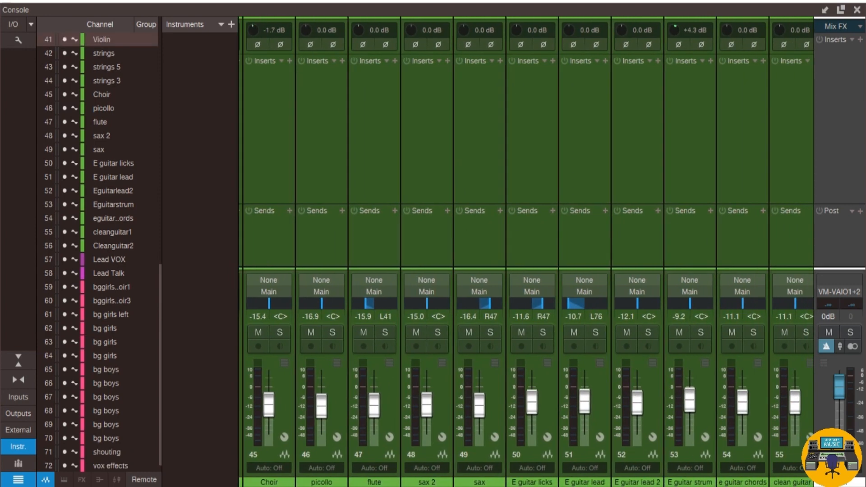
{"action": "left_click", "coordinate": [664, 112]}
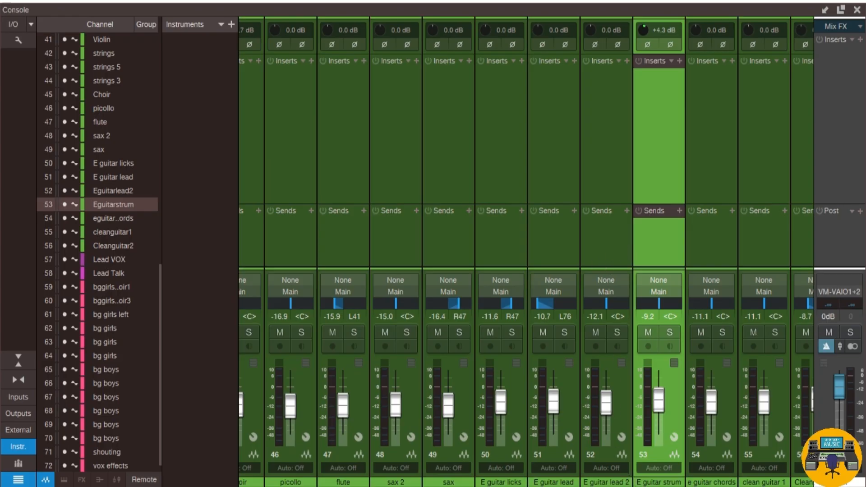
{"action": "left_click_drag", "start_coordinate": [607, 486], "coordinate": [201, 484]}
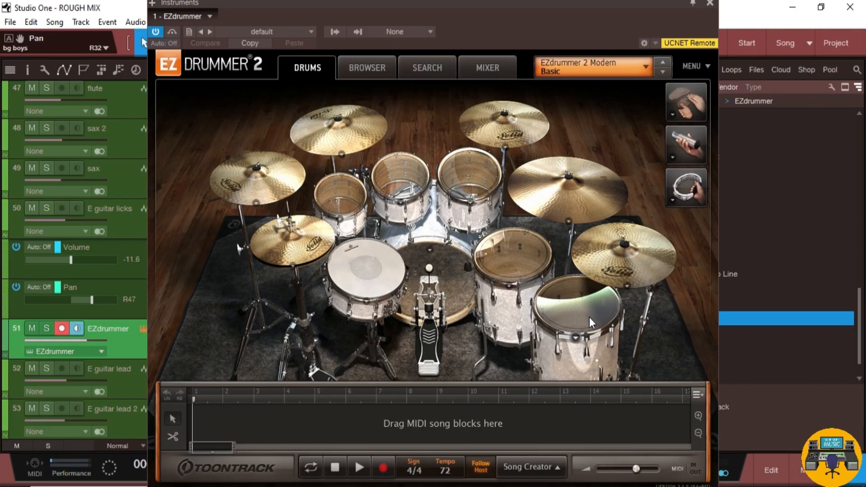
Examine the EZdrummer kit layout from the snare across the rack and floor toms to the cymbals
{"action": "left_click", "coordinate": [406, 280]}
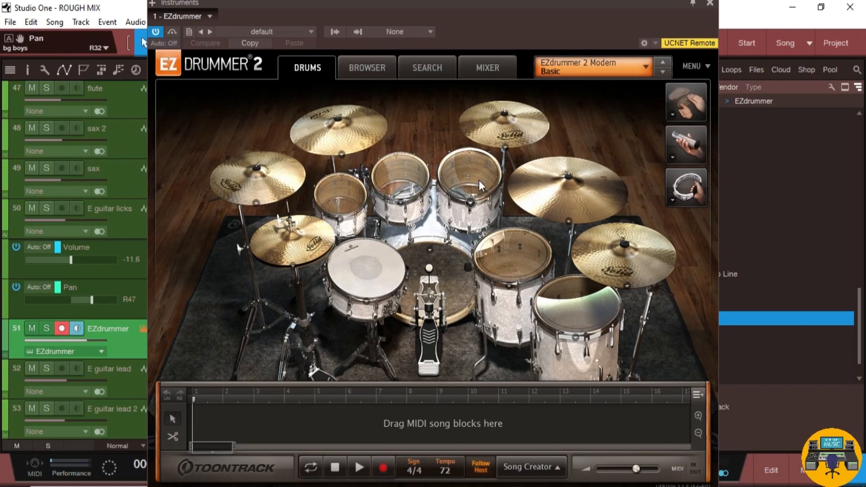
{"action": "left_click", "coordinate": [471, 202]}
{"action": "left_click", "coordinate": [550, 293]}
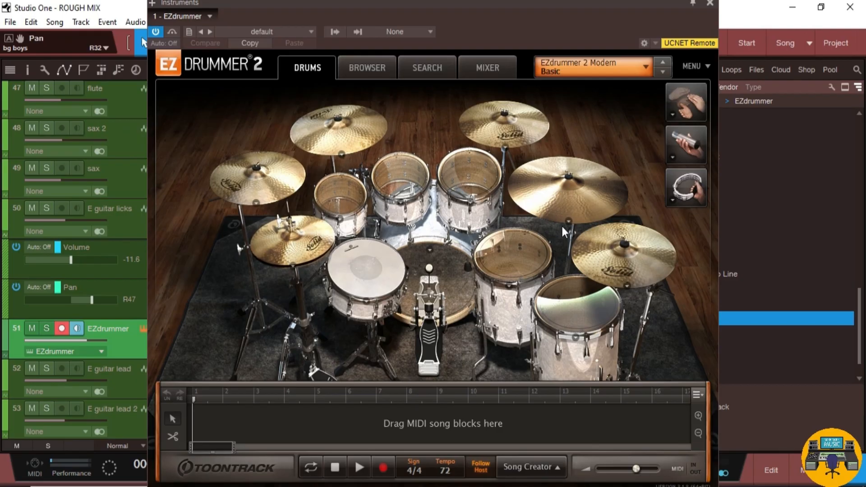
{"action": "left_click", "coordinate": [585, 207]}
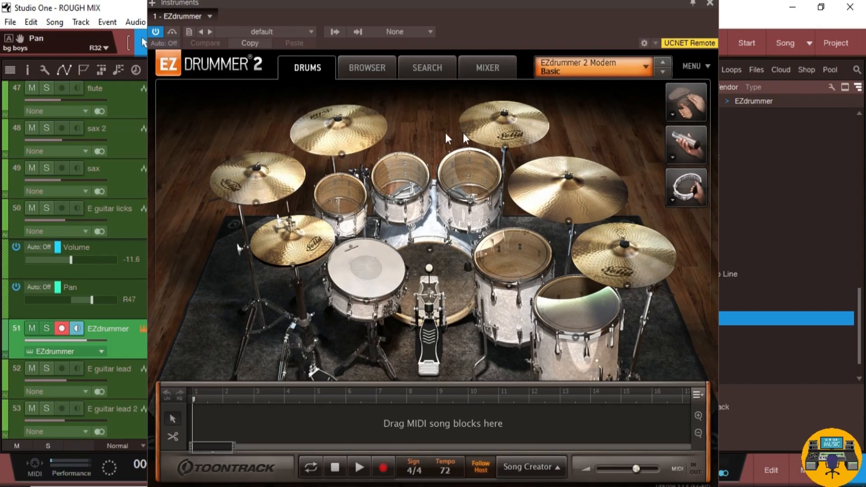
{"action": "left_click", "coordinate": [617, 237]}
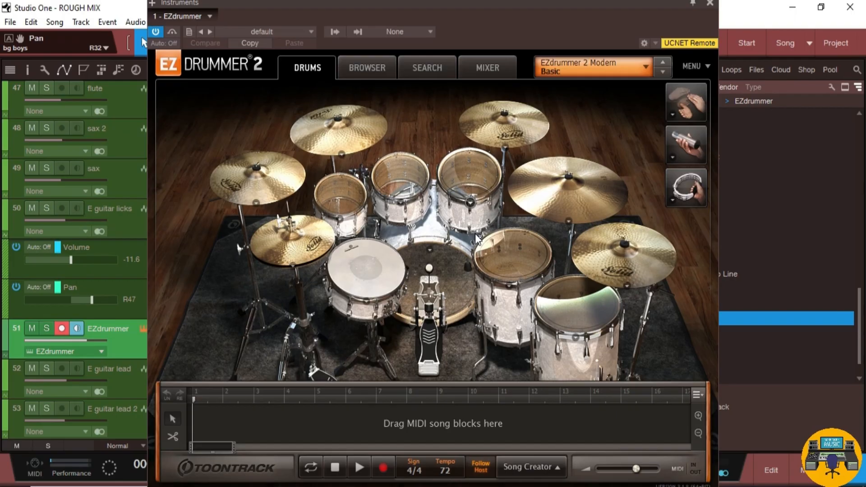
Close the EZdrummer window and remove the EZdrummer track together with its instrument
{"action": "left_click", "coordinate": [710, 8]}
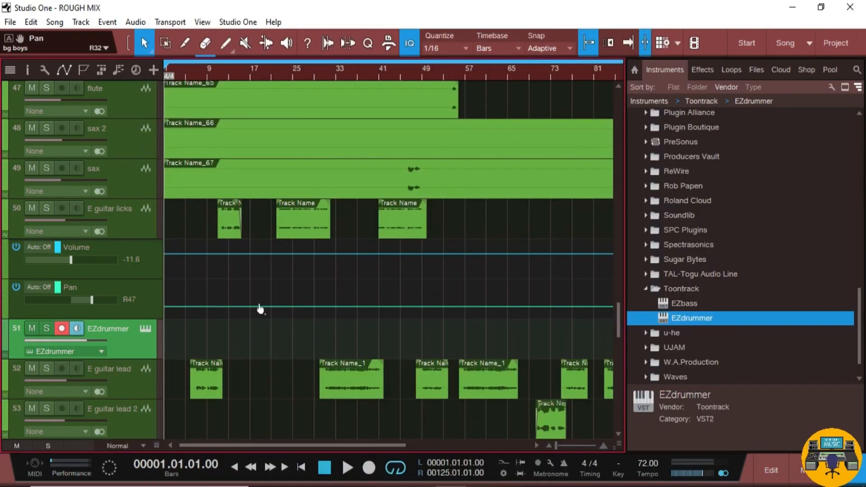
{"action": "right_click", "coordinate": [143, 347]}
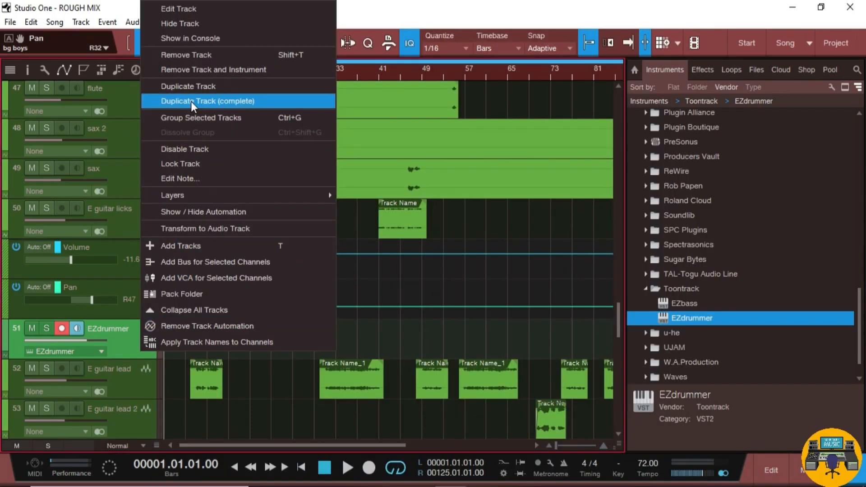
{"action": "left_click", "coordinate": [194, 69]}
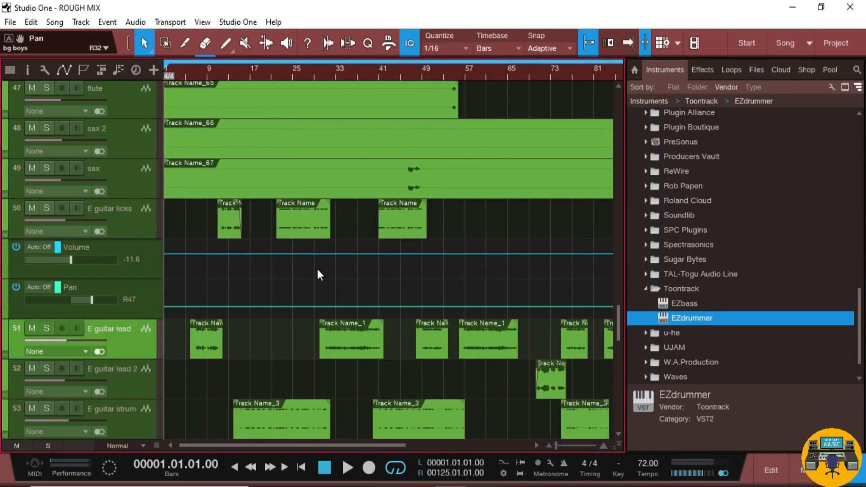
Hide the browser and locate the tom fill around bar 102 on the drum tracks in the arrangement
{"action": "scroll", "coordinate": [317, 269], "scroll_direction": "up", "scroll_amount": 5}
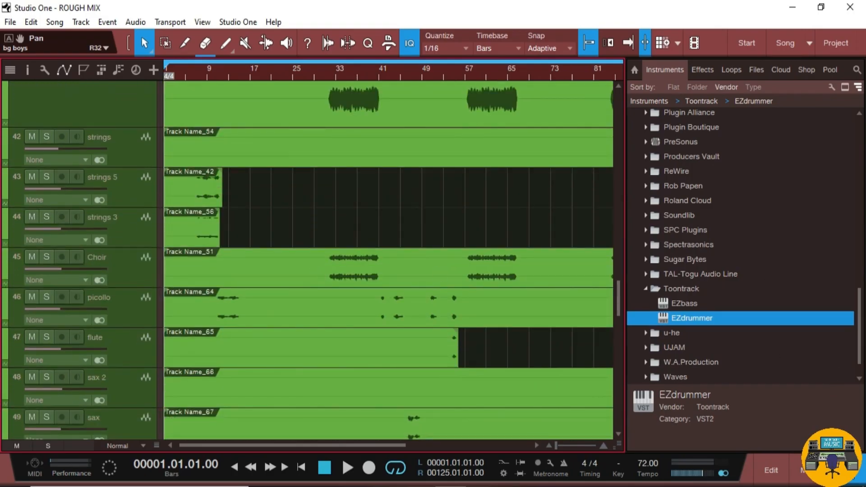
{"action": "key", "text": "F5"}
{"action": "scroll", "coordinate": [504, 225], "scroll_direction": "up", "scroll_amount": 15}
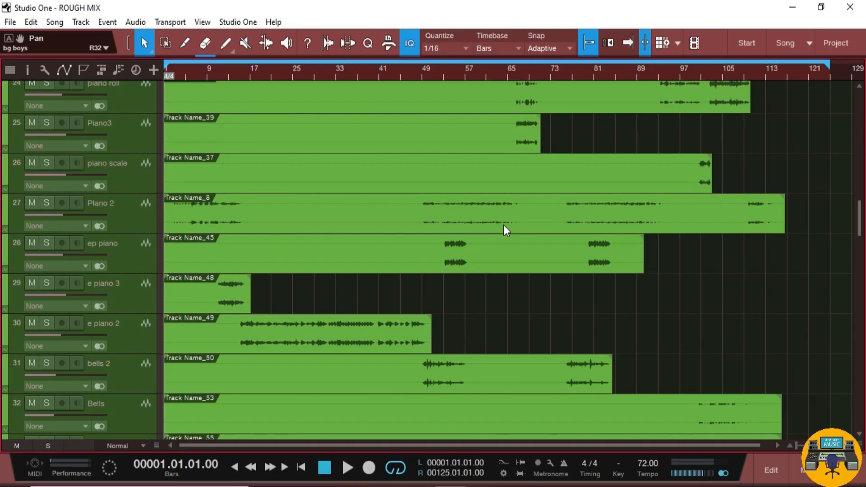
{"action": "scroll", "coordinate": [504, 225], "scroll_direction": "up", "scroll_amount": 12}
{"action": "scroll", "coordinate": [504, 225], "scroll_direction": "up", "scroll_amount": 6}
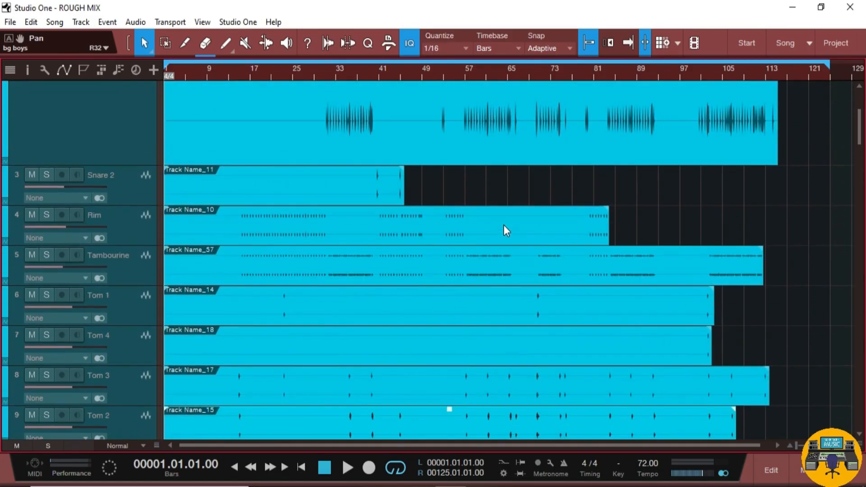
{"action": "scroll", "coordinate": [504, 224], "scroll_direction": "down", "scroll_amount": 5}
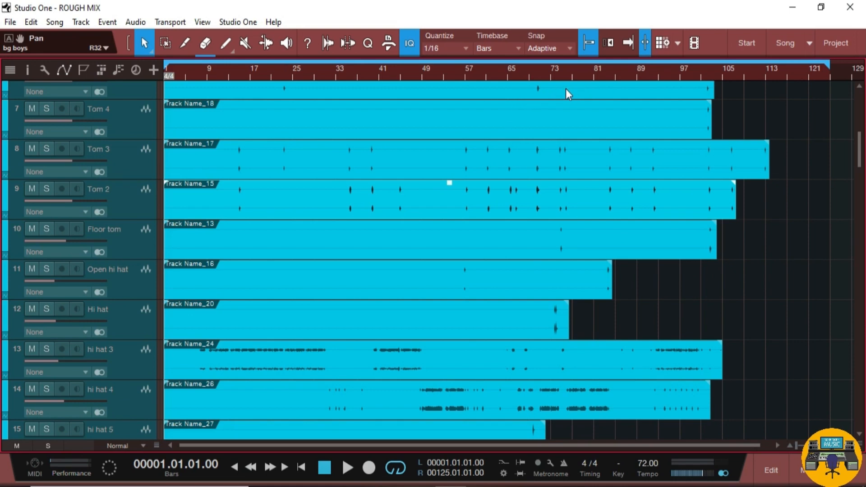
{"action": "left_click_drag", "start_coordinate": [561, 78], "coordinate": [525, 77]}
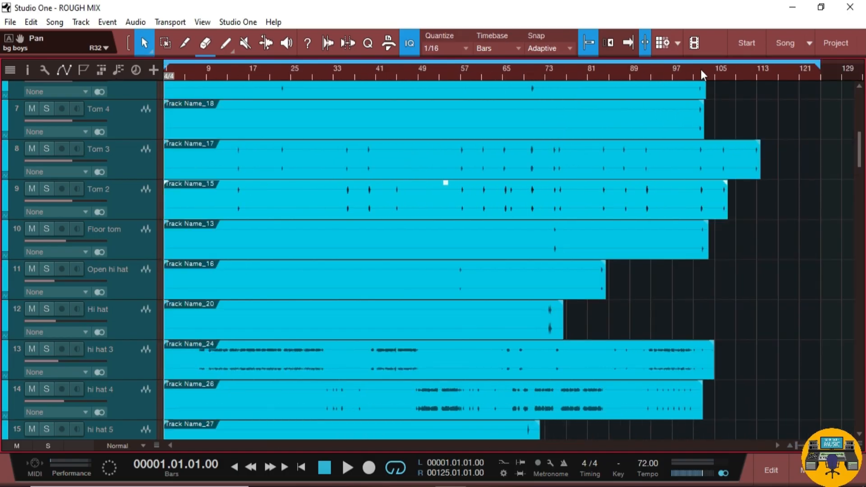
{"action": "left_click_drag", "start_coordinate": [710, 67], "coordinate": [669, 188]}
{"action": "scroll", "coordinate": [669, 189], "scroll_direction": "up", "scroll_amount": 2}
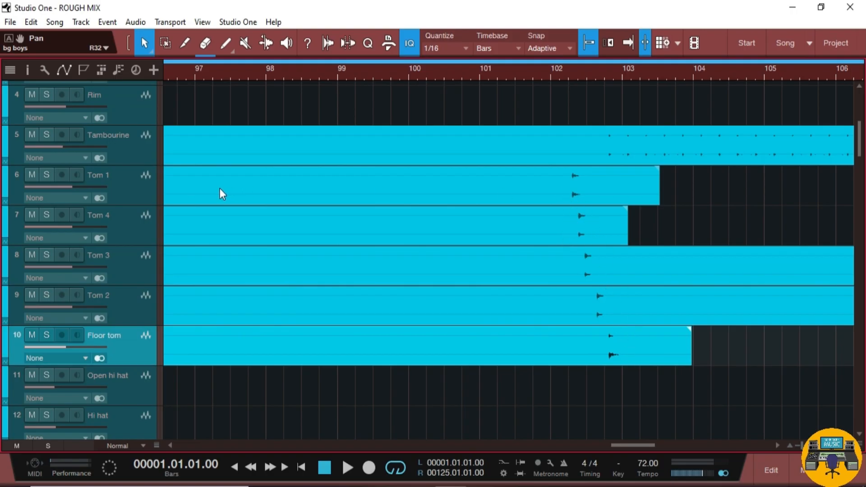
Compare the Tom 1 and Floor tom tracks, and inspect Tom 1's volume and pan lanes before collapsing them
{"action": "left_click", "coordinate": [123, 194]}
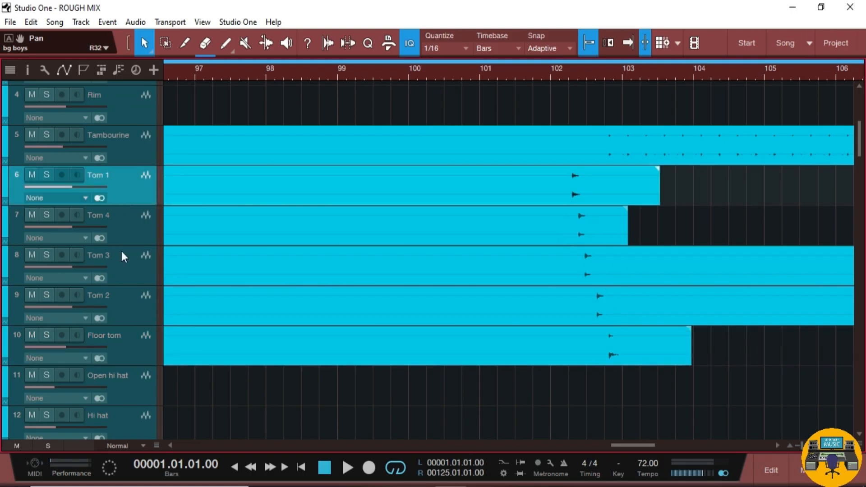
{"action": "left_click", "coordinate": [137, 351]}
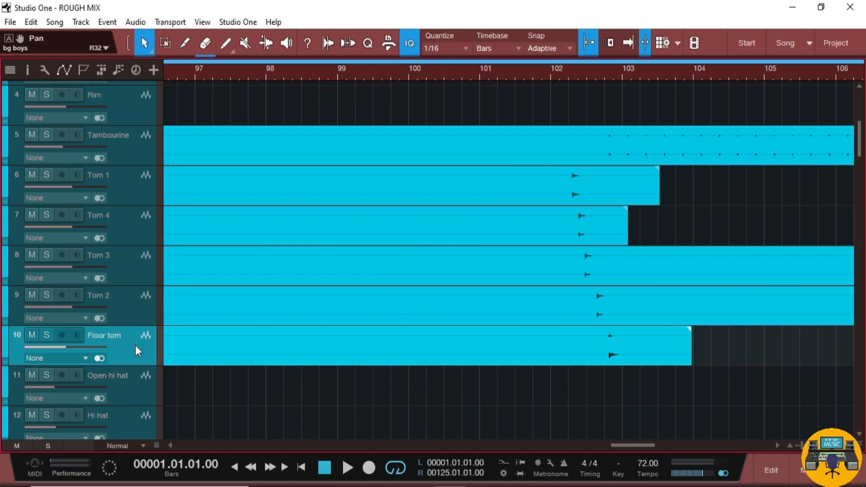
{"action": "left_click", "coordinate": [6, 201]}
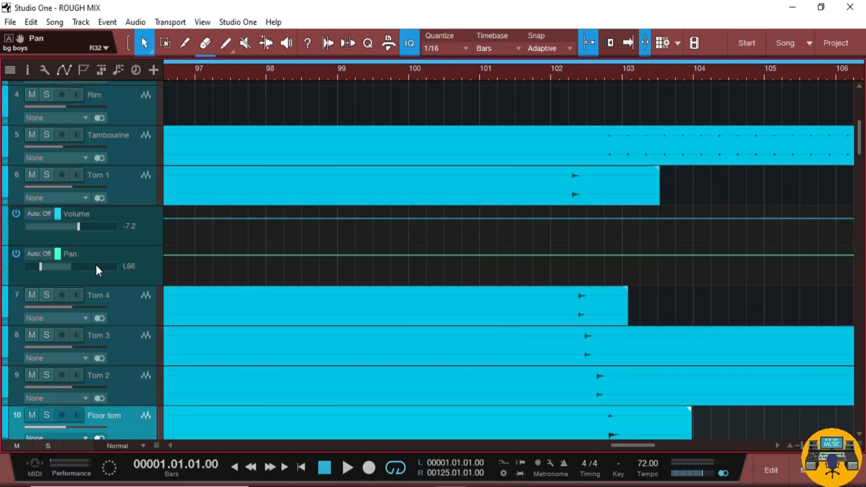
{"action": "left_click", "coordinate": [5, 201]}
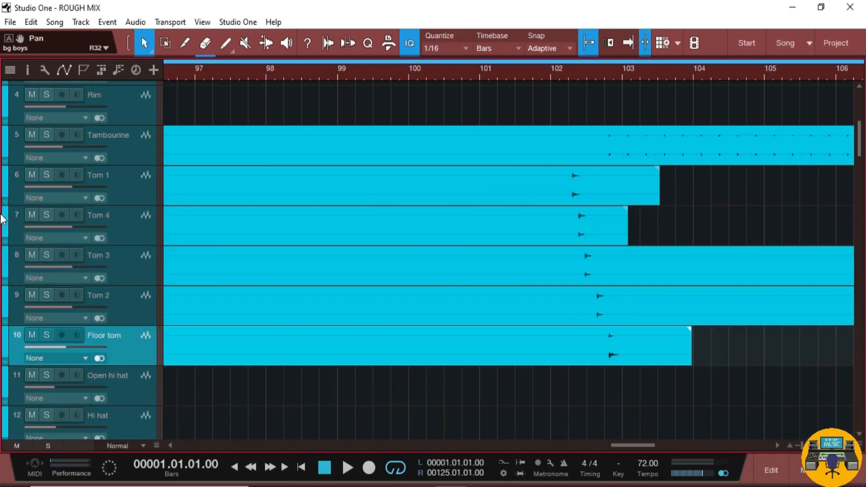
Inspect the volume and pan lanes of the Tom 4 track and collapse them again
{"action": "left_click", "coordinate": [128, 237]}
{"action": "left_click", "coordinate": [5, 242]}
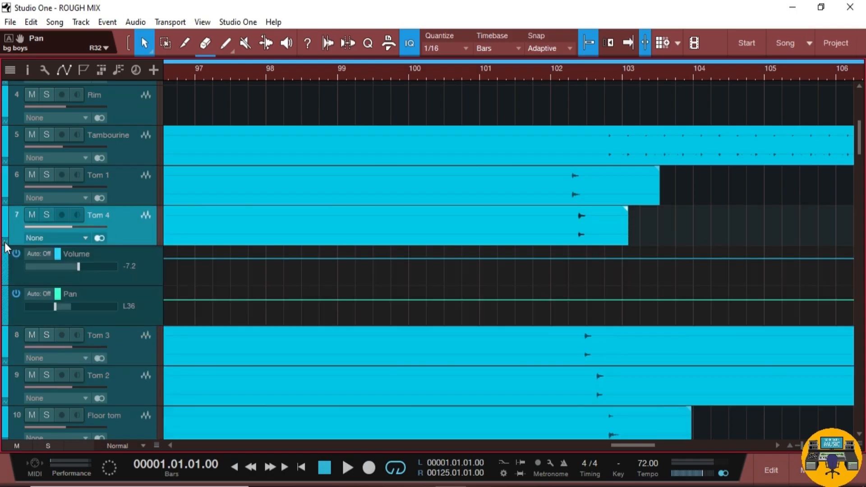
{"action": "left_click", "coordinate": [5, 243]}
Inspect the volume and pan lanes of the Tom 3 track, collapse them, and select the Tom 2 track
{"action": "left_click", "coordinate": [136, 276]}
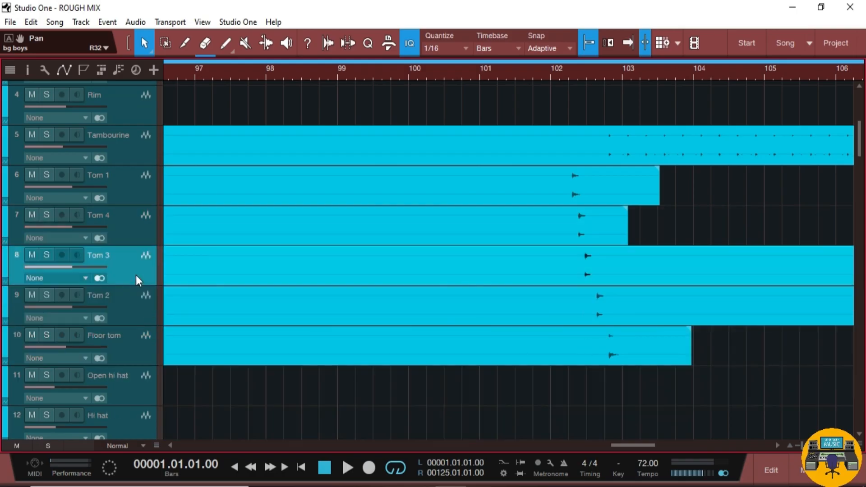
{"action": "left_click", "coordinate": [5, 280]}
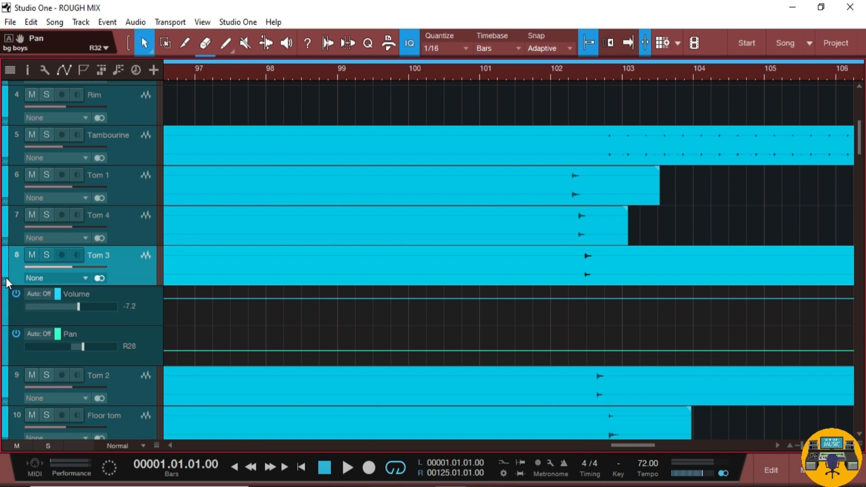
{"action": "left_click", "coordinate": [6, 278]}
{"action": "left_click", "coordinate": [122, 317]}
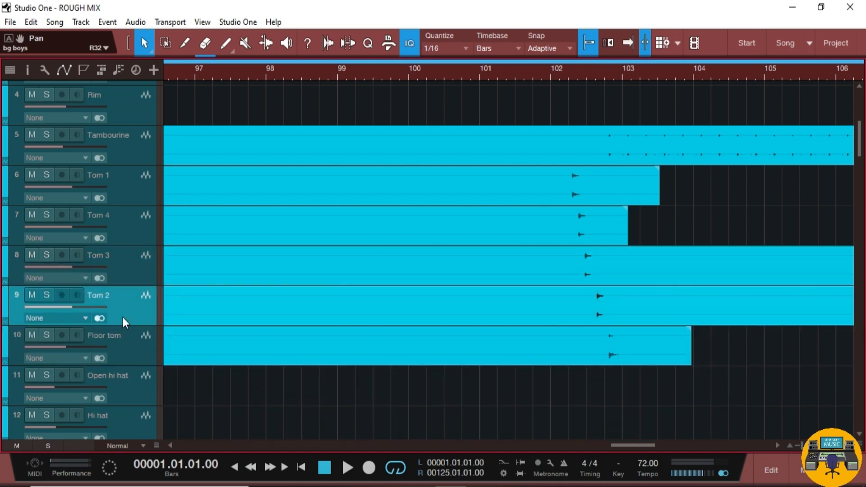
Toggle the Tom 2 automation lanes, inspect the Floor tom track's volume and pan lanes, and collapse them
{"action": "left_click", "coordinate": [5, 318]}
{"action": "left_click", "coordinate": [5, 319]}
{"action": "left_click", "coordinate": [122, 356]}
{"action": "left_click", "coordinate": [5, 361]}
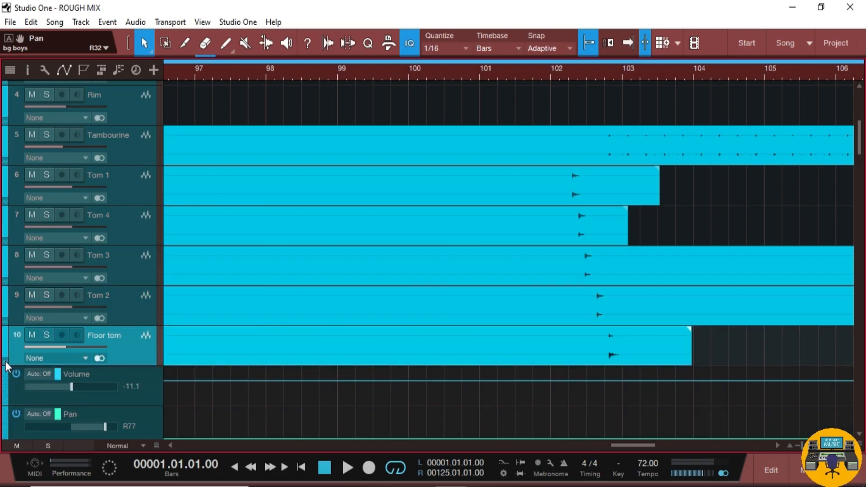
{"action": "left_click", "coordinate": [6, 361]}
Set the Tom 2 track's pan to R41 in its automation lane and collapse the lanes again
{"action": "left_click", "coordinate": [117, 316]}
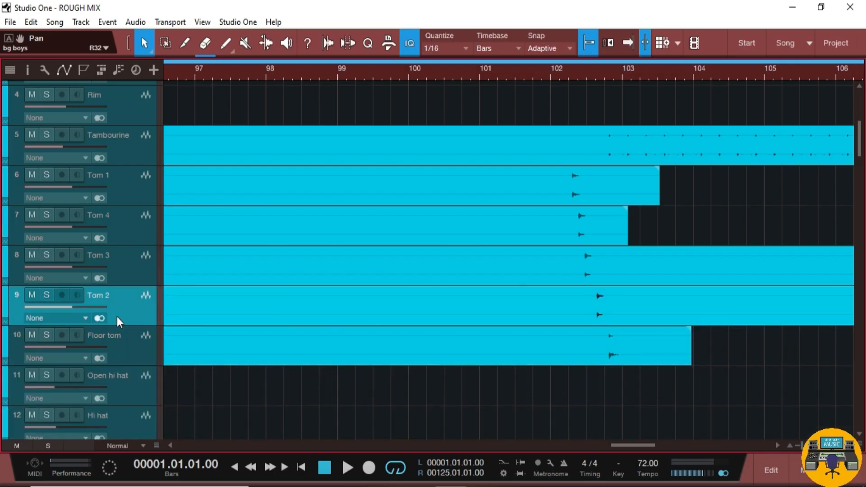
{"action": "left_click", "coordinate": [7, 323]}
{"action": "left_click_drag", "start_coordinate": [99, 389], "coordinate": [88, 388]}
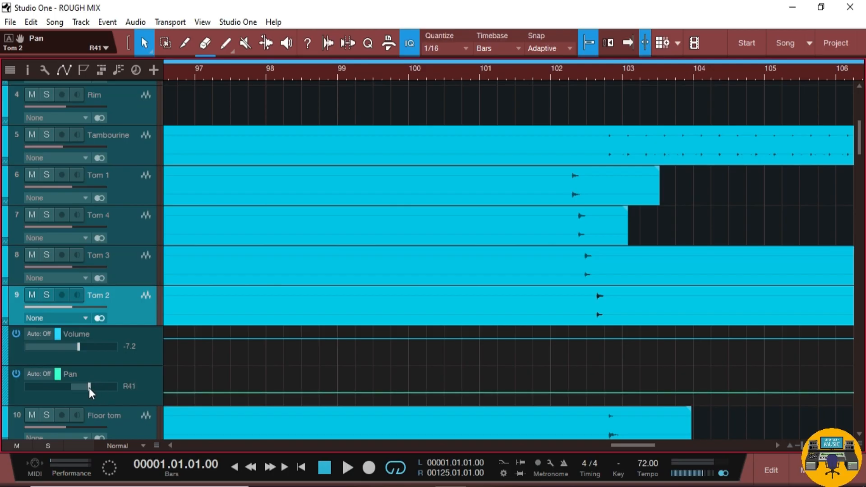
{"action": "left_click", "coordinate": [5, 323]}
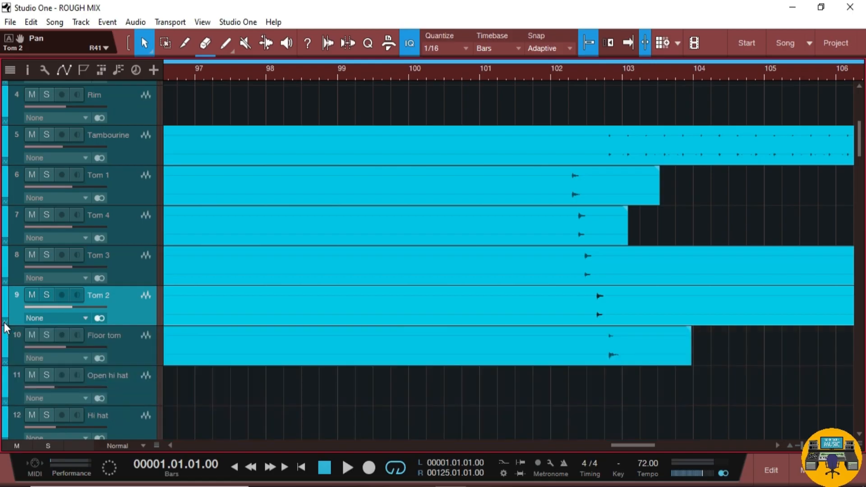
Solo the Tom 1, Tom 4, Tom 3, Tom 2 and Floor tom tracks and audition the tom fill from bar 101
{"action": "left_click", "coordinate": [46, 175]}
{"action": "left_click", "coordinate": [46, 255]}
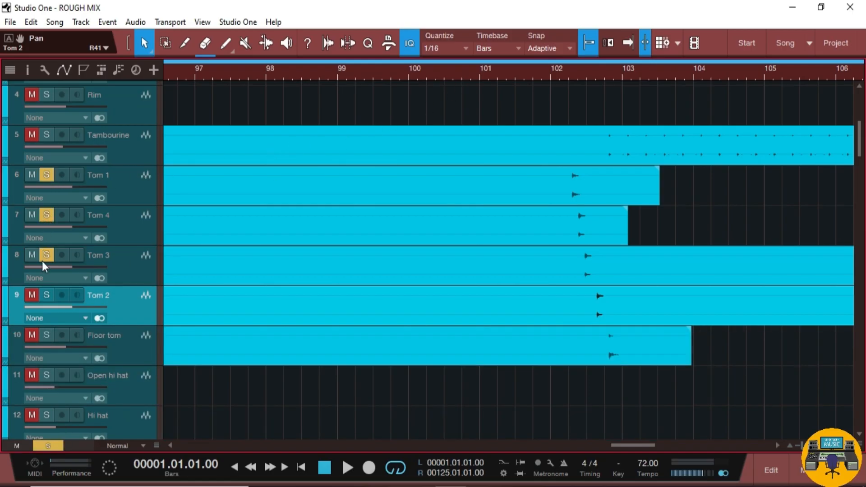
{"action": "left_click", "coordinate": [46, 295]}
{"action": "left_click", "coordinate": [47, 335]}
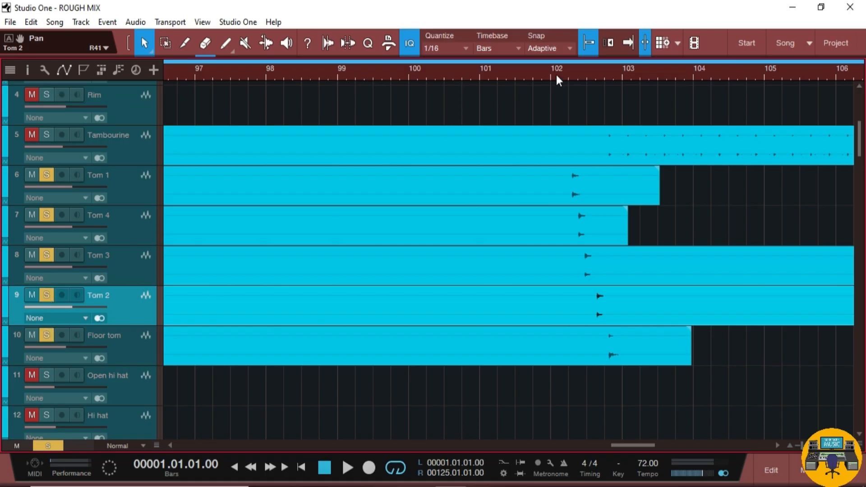
{"action": "left_click", "coordinate": [521, 77]}
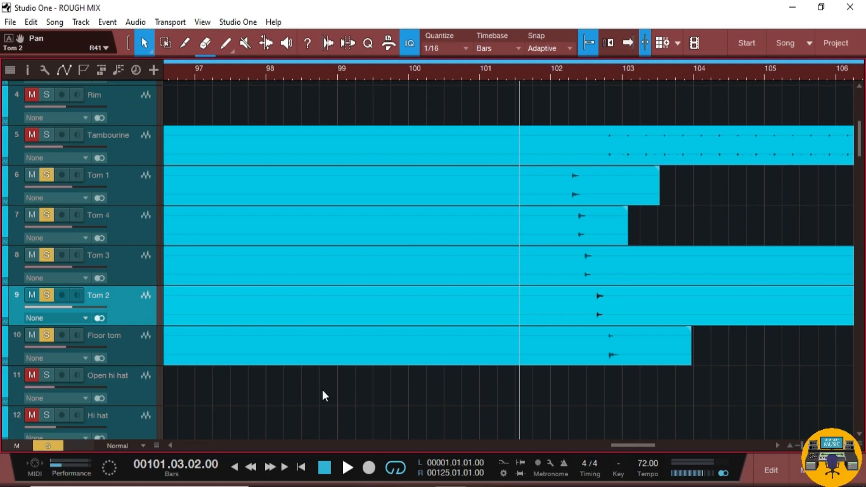
{"action": "key", "text": "space"}
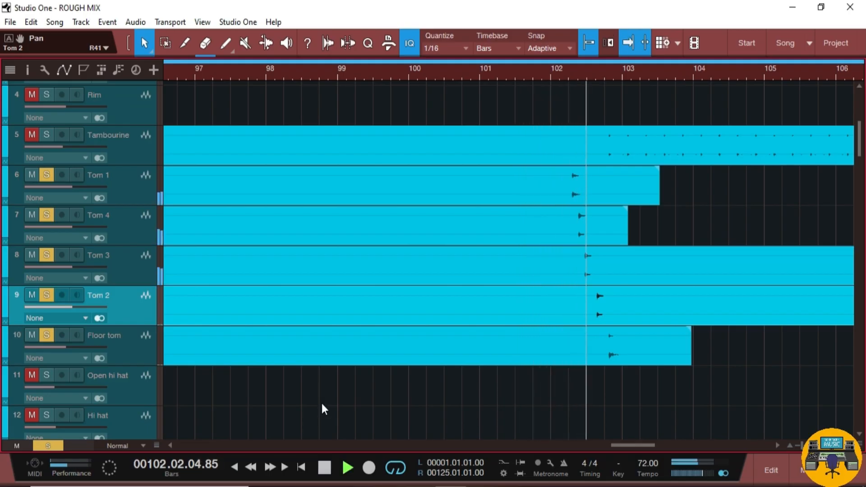
{"action": "left_click", "coordinate": [324, 468]}
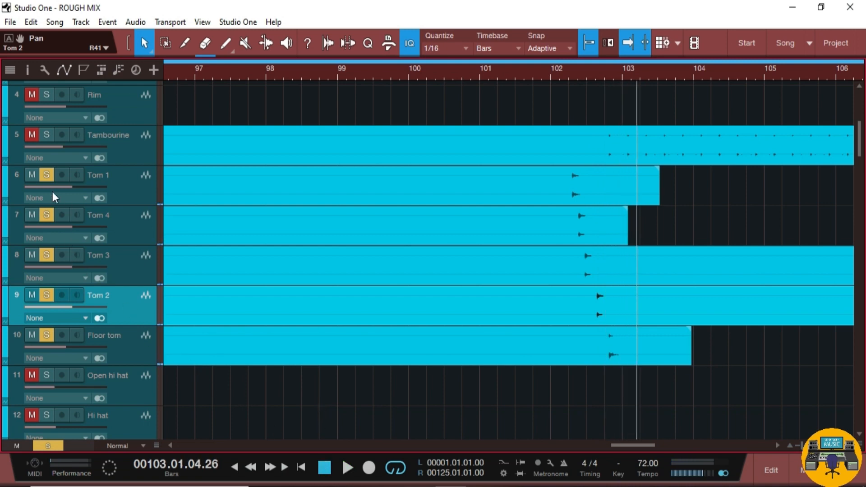
Take all five tom tracks out of solo
{"action": "left_click", "coordinate": [46, 215]}
{"action": "left_click", "coordinate": [46, 252]}
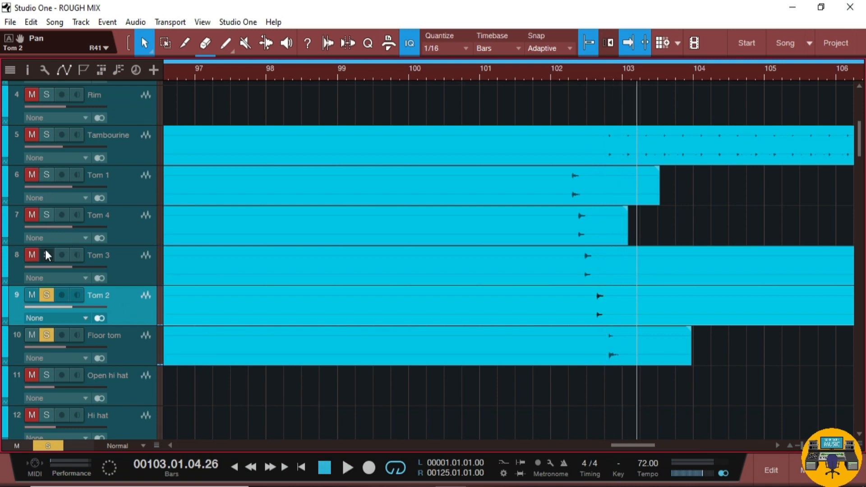
{"action": "left_click", "coordinate": [47, 295]}
{"action": "left_click", "coordinate": [47, 335]}
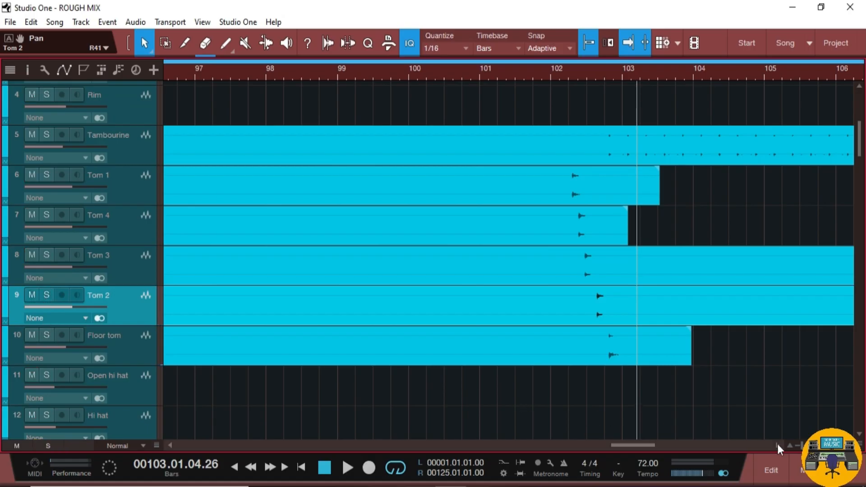
Open the mixer console and review the levels and panning of the drum channels through to the Bass channel
{"action": "left_click", "coordinate": [804, 470]}
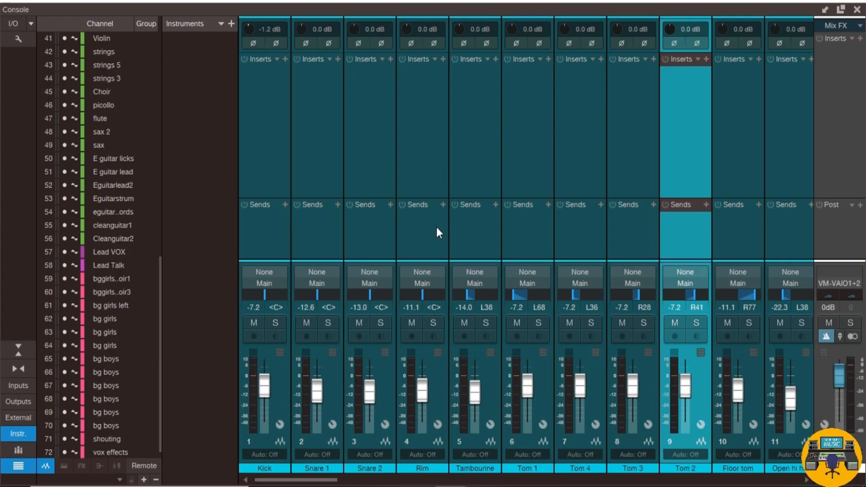
{"action": "left_click", "coordinate": [477, 223]}
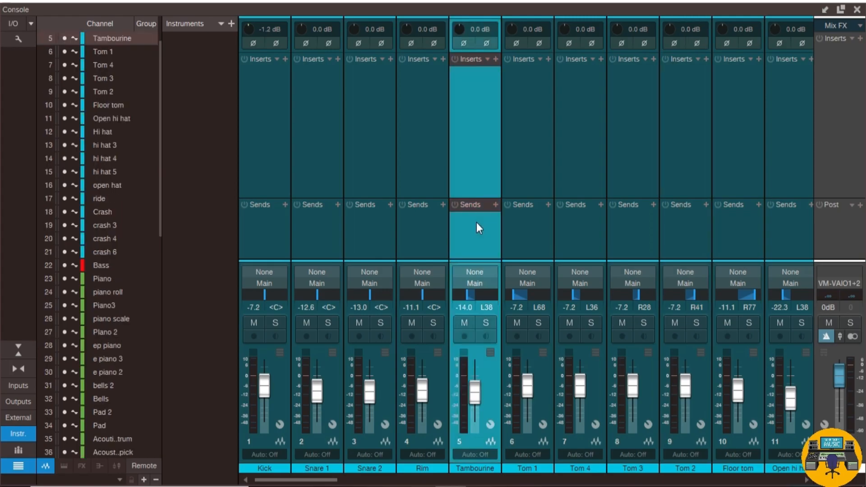
{"action": "left_click", "coordinate": [525, 231]}
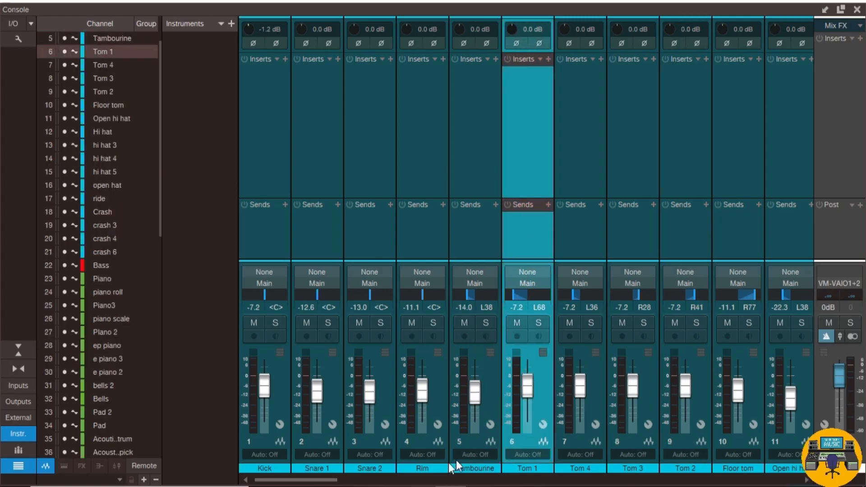
{"action": "left_click_drag", "start_coordinate": [345, 482], "coordinate": [389, 482]}
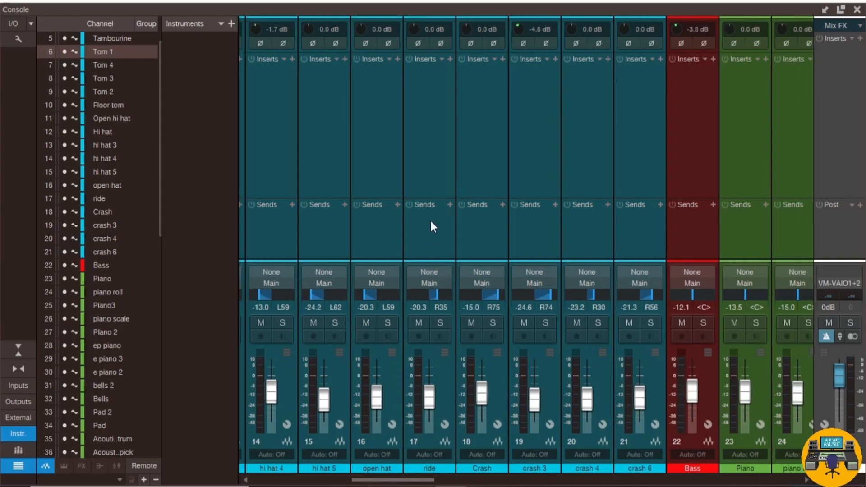
{"action": "left_click", "coordinate": [442, 154]}
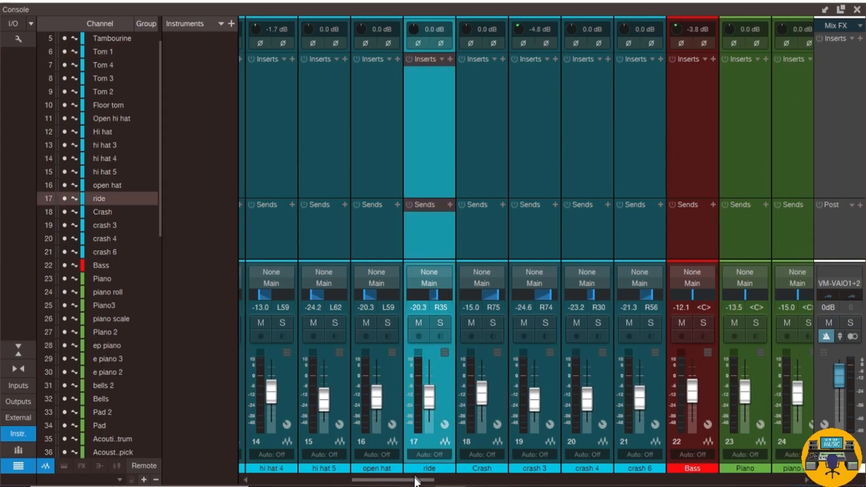
{"action": "left_click_drag", "start_coordinate": [416, 481], "coordinate": [457, 482]}
{"action": "left_click", "coordinate": [414, 181]}
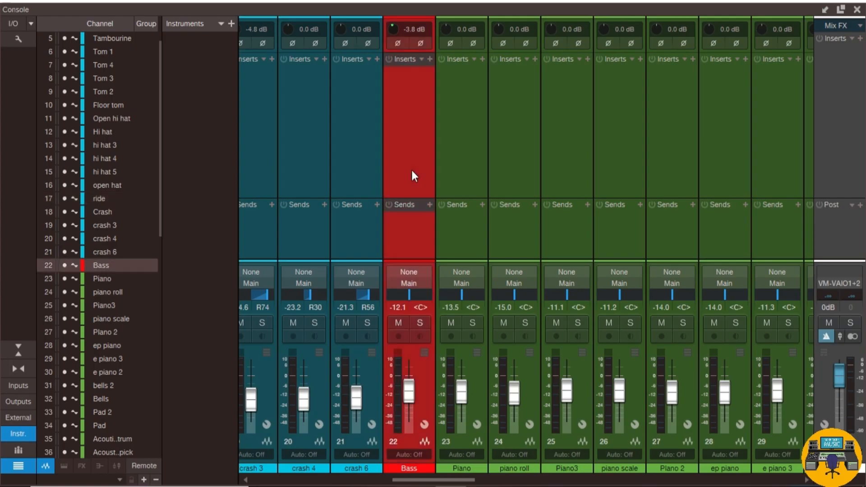
Review the levels and panning of the instrument and lead vocal channels, and compare the paired bg girls channels
{"action": "left_click_drag", "start_coordinate": [406, 481], "coordinate": [622, 482]}
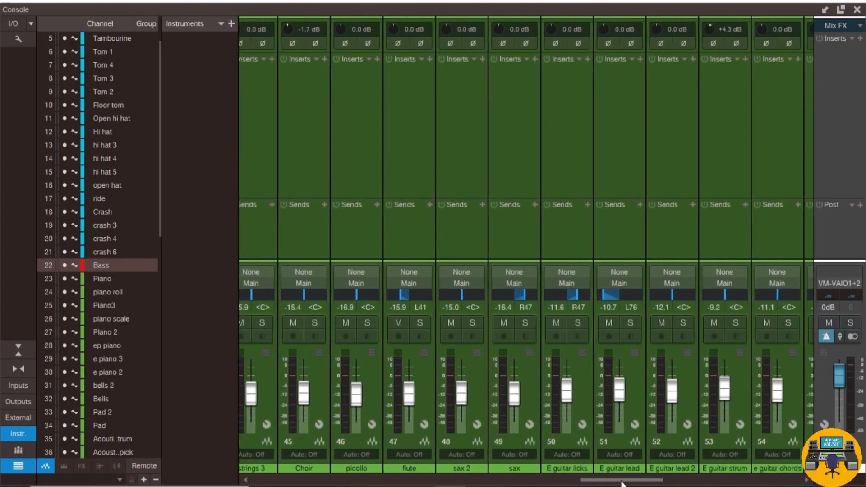
{"action": "left_click_drag", "start_coordinate": [622, 482], "coordinate": [700, 482]}
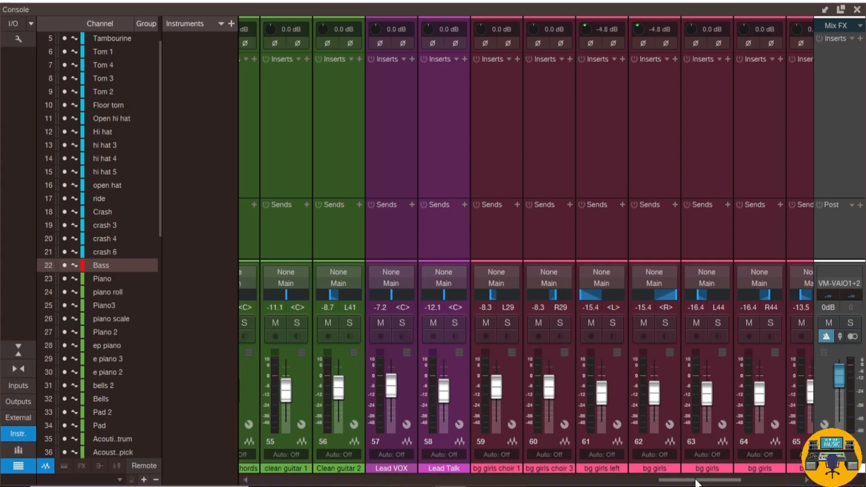
{"action": "left_click_drag", "start_coordinate": [696, 480], "coordinate": [704, 480]}
{"action": "left_click", "coordinate": [464, 166]}
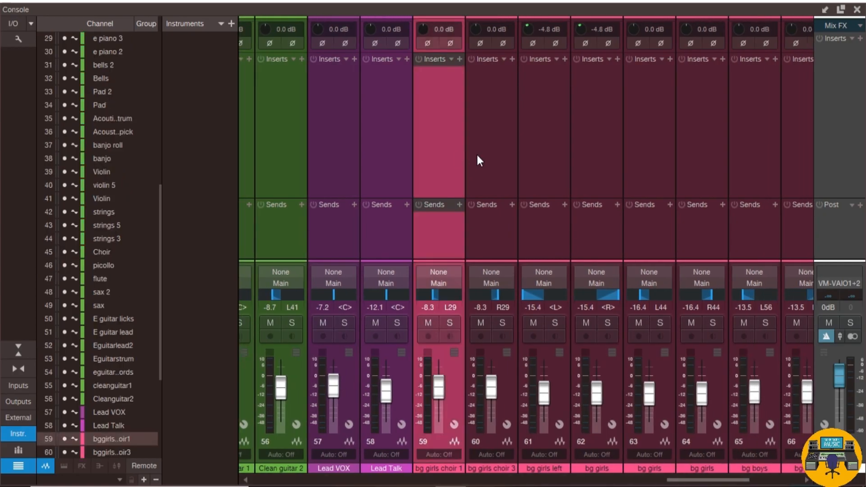
{"action": "left_click", "coordinate": [479, 157]}
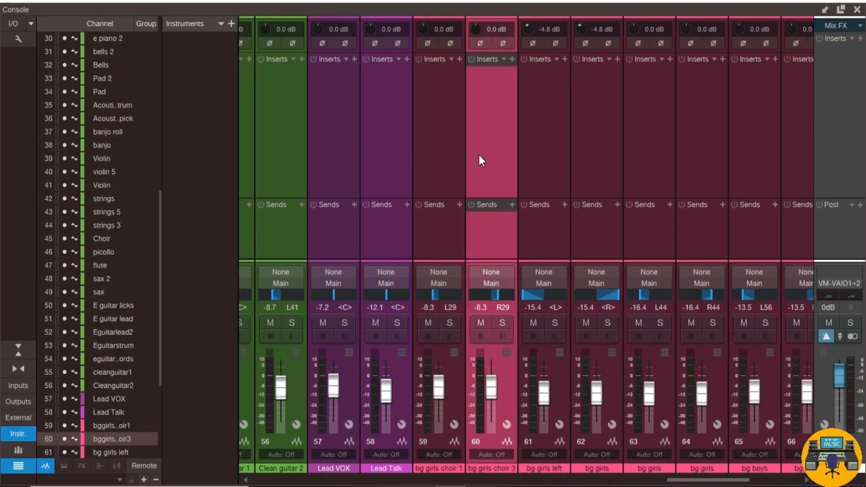
{"action": "left_click", "coordinate": [556, 144]}
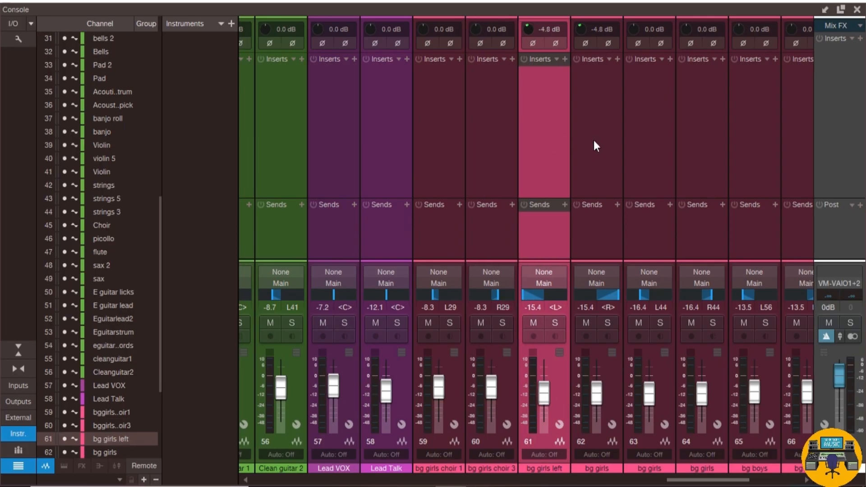
{"action": "left_click", "coordinate": [595, 146]}
{"action": "left_click", "coordinate": [662, 166]}
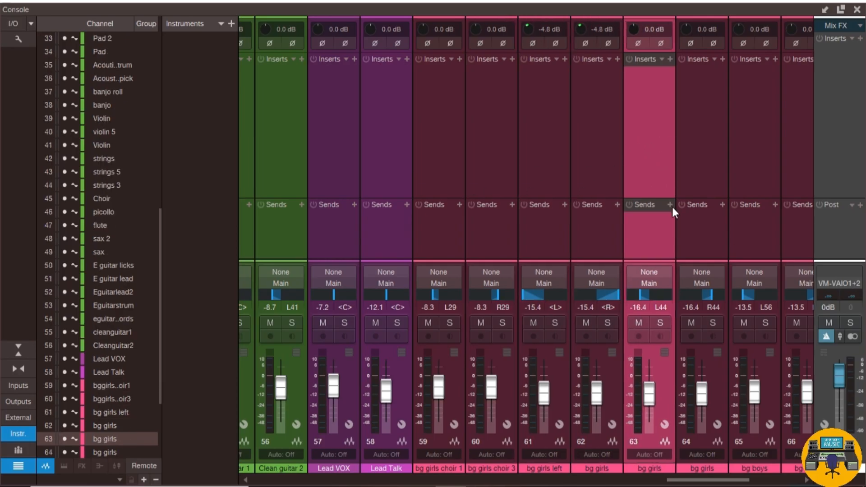
Review the bg boys channels and compare the levels and panning of the shouting and vox effects channels
{"action": "left_click_drag", "start_coordinate": [705, 480], "coordinate": [757, 483]}
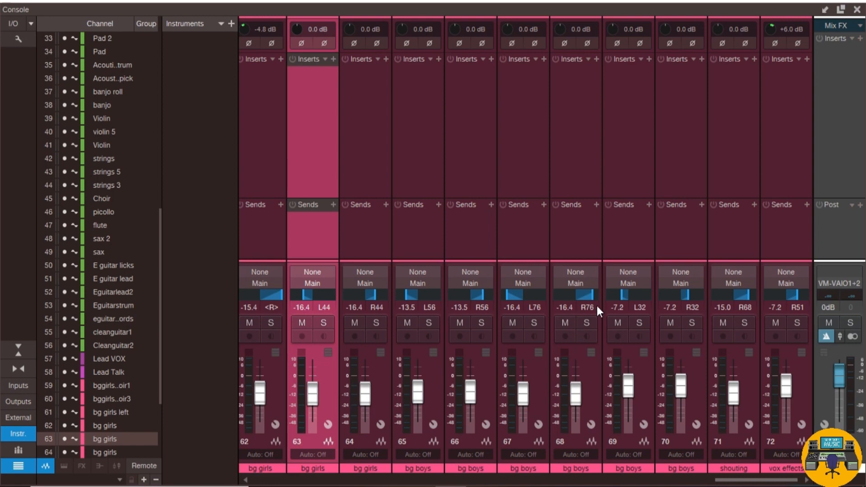
{"action": "left_click", "coordinate": [742, 172]}
{"action": "left_click", "coordinate": [793, 167]}
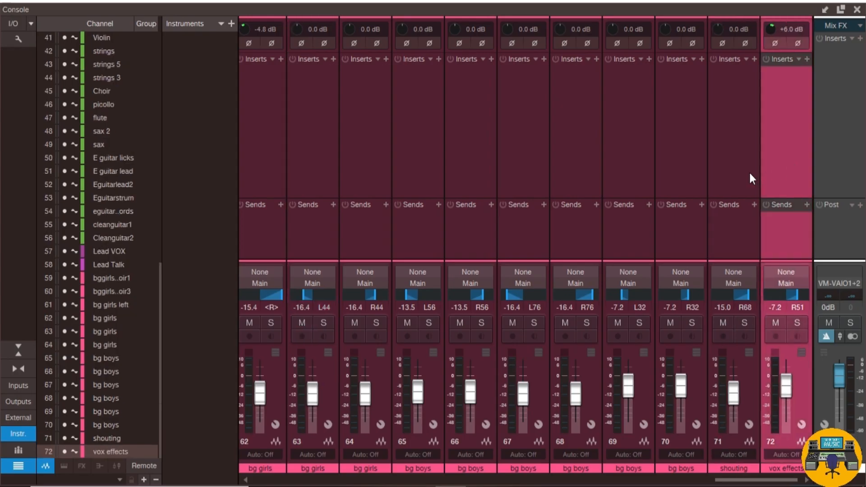
{"action": "left_click", "coordinate": [750, 172]}
{"action": "left_click", "coordinate": [778, 164]}
{"action": "left_click", "coordinate": [749, 175]}
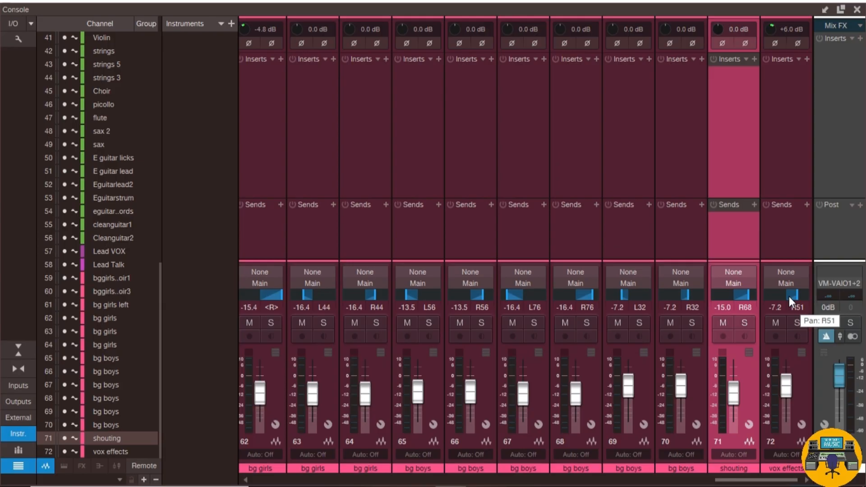
Survey the channels from Kick to vox effects, lower the main output fader, and reset it to 0 dB
{"action": "left_click_drag", "start_coordinate": [743, 481], "coordinate": [280, 472]}
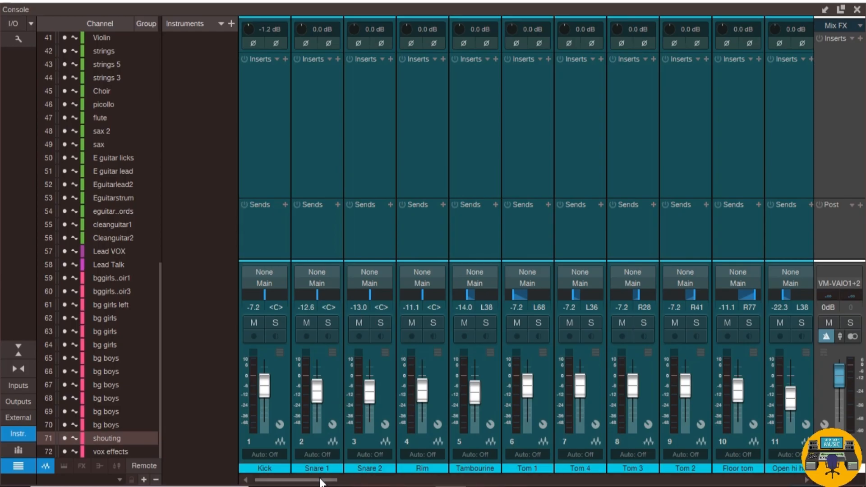
{"action": "left_click_drag", "start_coordinate": [321, 482], "coordinate": [786, 482]}
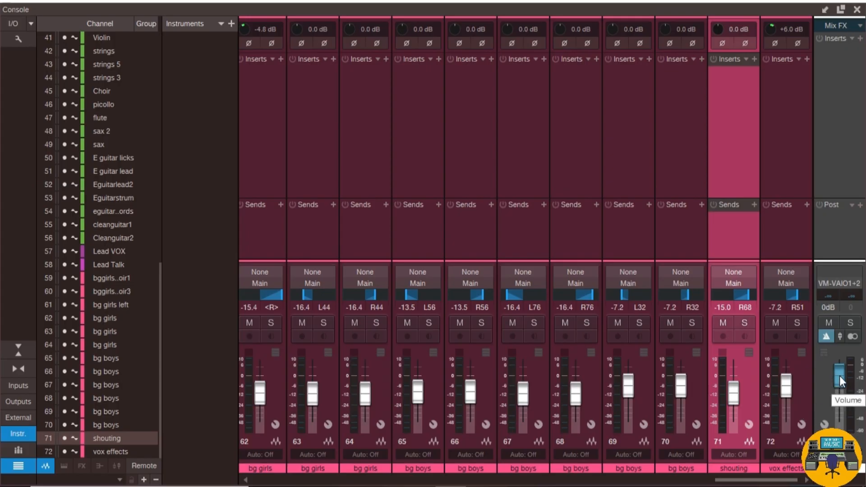
{"action": "left_click_drag", "start_coordinate": [840, 375], "coordinate": [837, 402]}
{"action": "left_click", "coordinate": [838, 402], "text": "alt"}
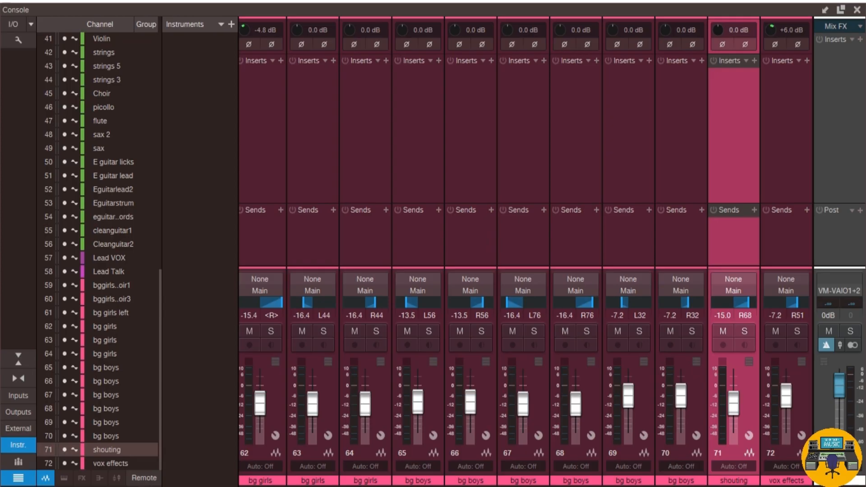
Select all drum channels from Kick through crash 6 and add a bus for the selected channels
{"action": "left_click_drag", "start_coordinate": [767, 486], "coordinate": [273, 486]}
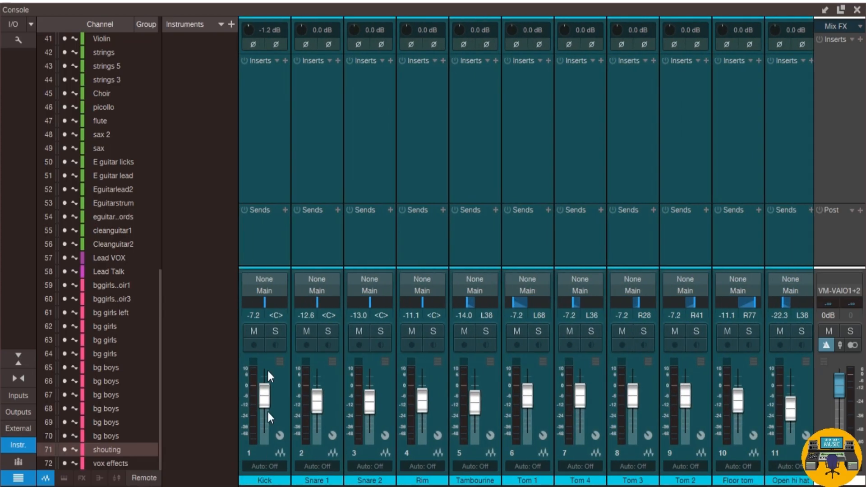
{"action": "left_click", "coordinate": [266, 185]}
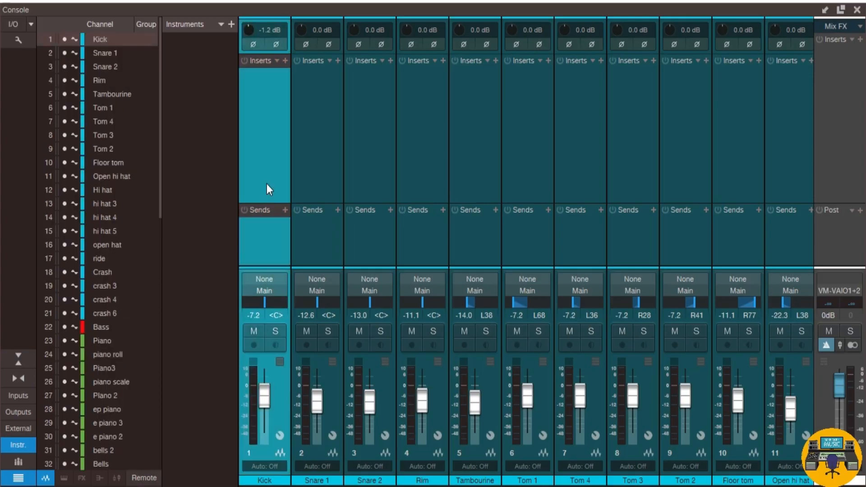
{"action": "scroll", "coordinate": [526, 252], "scroll_direction": "right", "scroll_amount": 9}
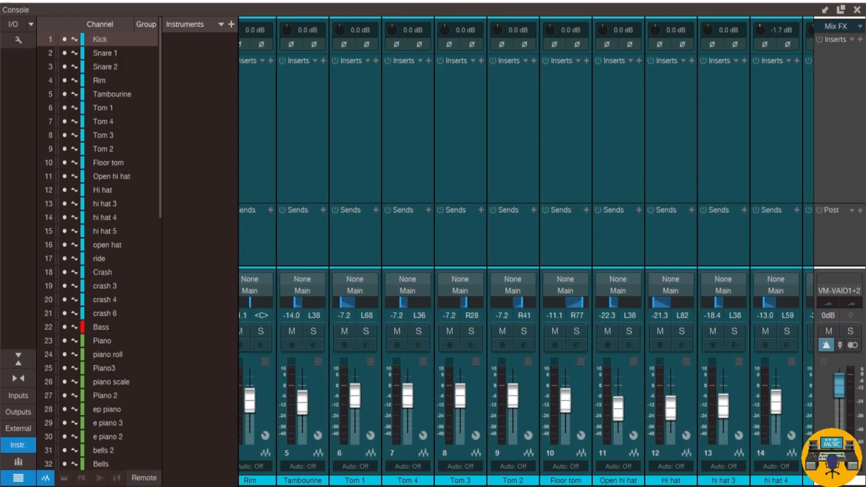
{"action": "scroll", "coordinate": [526, 252], "scroll_direction": "right", "scroll_amount": 4}
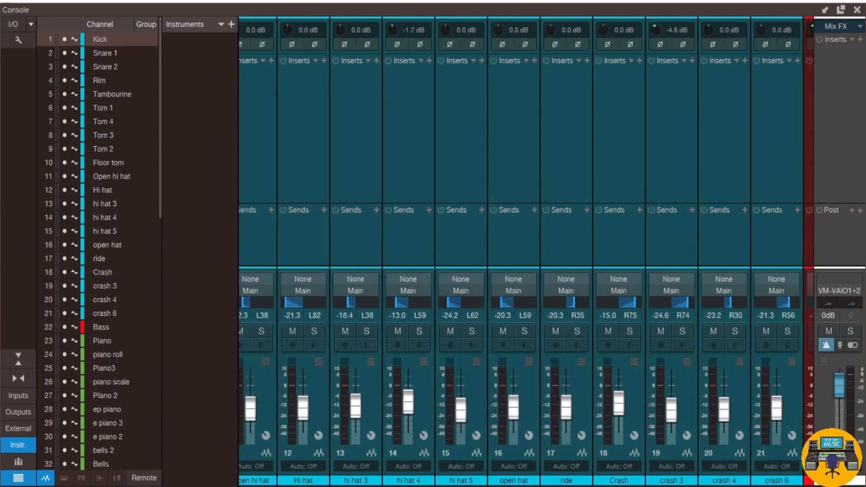
{"action": "left_click", "coordinate": [686, 145], "text": "shift"}
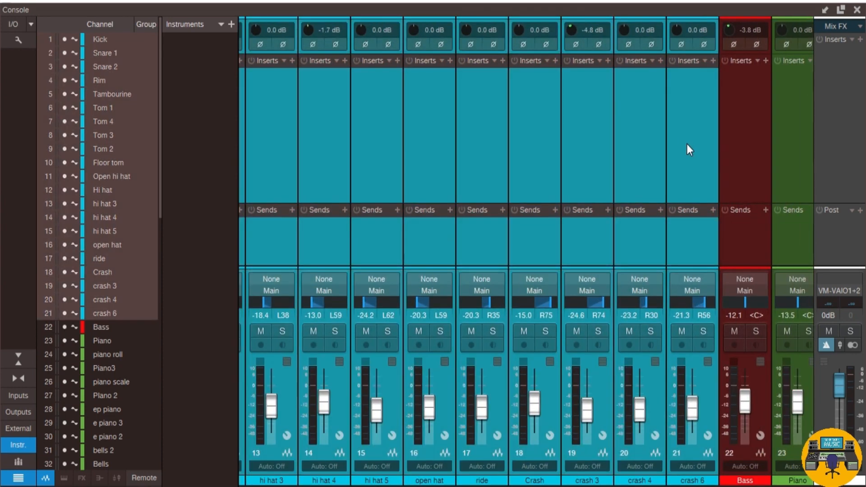
{"action": "right_click", "coordinate": [687, 144]}
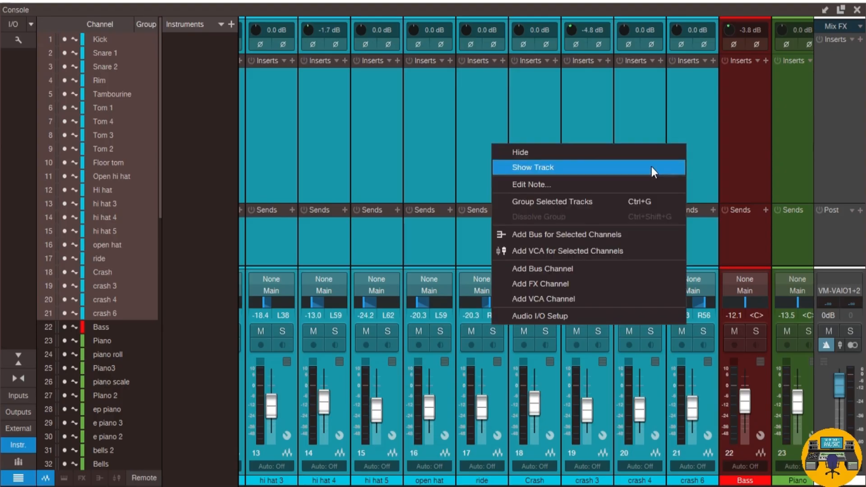
{"action": "left_click", "coordinate": [569, 234]}
Rename the new drum channels' bus as Drums
{"action": "double_click", "coordinate": [786, 480]}
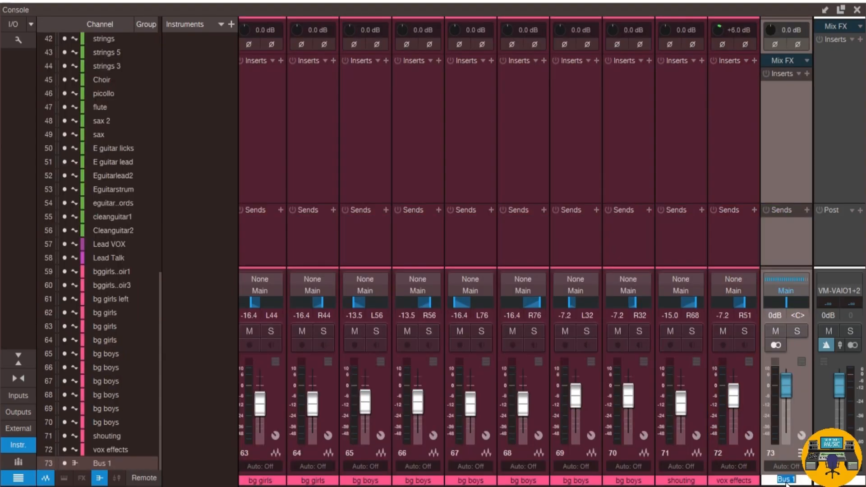
{"action": "type", "text": "Drums"}
{"action": "key", "text": "Return"}
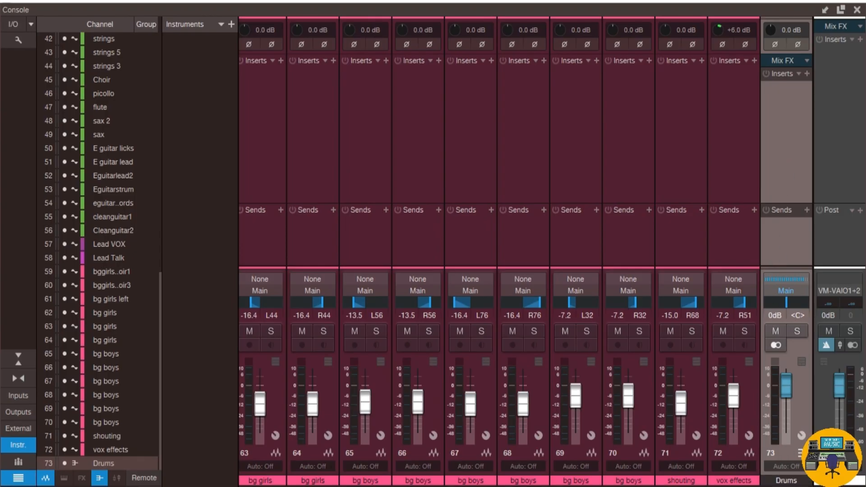
Solo the five piano channels: Piano, piano roll, Piano3, piano scale and Piano 2
{"action": "scroll", "coordinate": [388, 473], "scroll_direction": "left", "scroll_amount": 15}
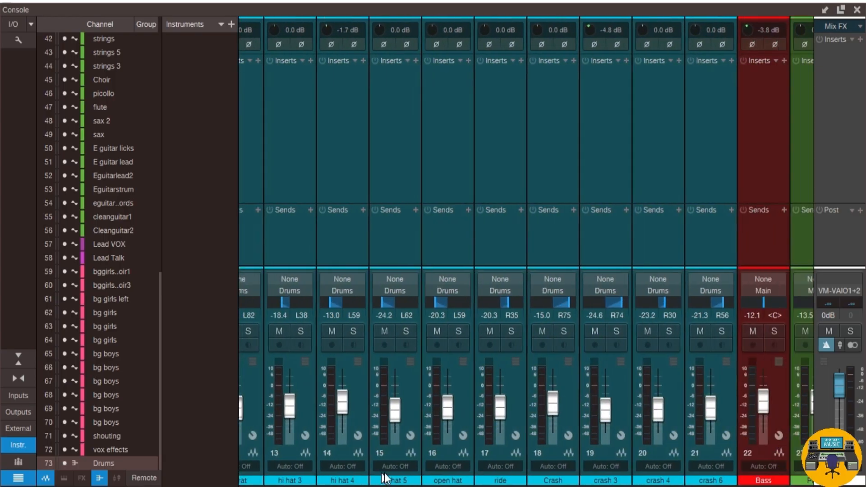
{"action": "scroll", "coordinate": [433, 473], "scroll_direction": "right", "scroll_amount": 2}
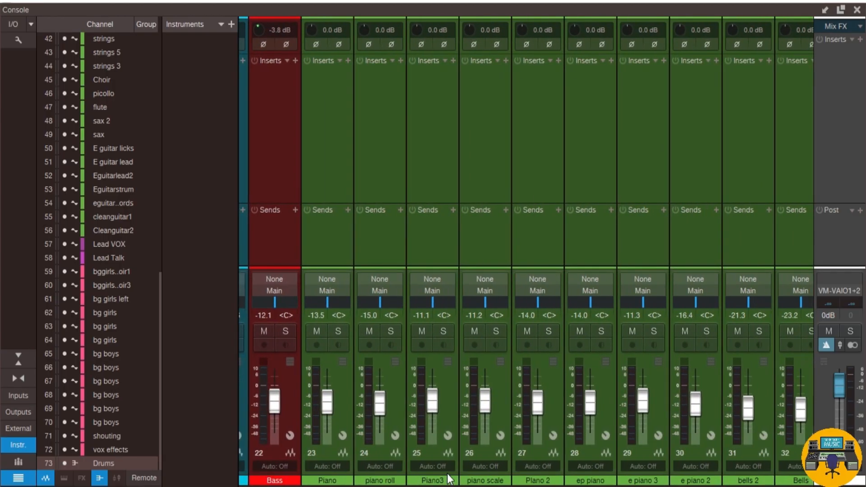
{"action": "left_click", "coordinate": [323, 194]}
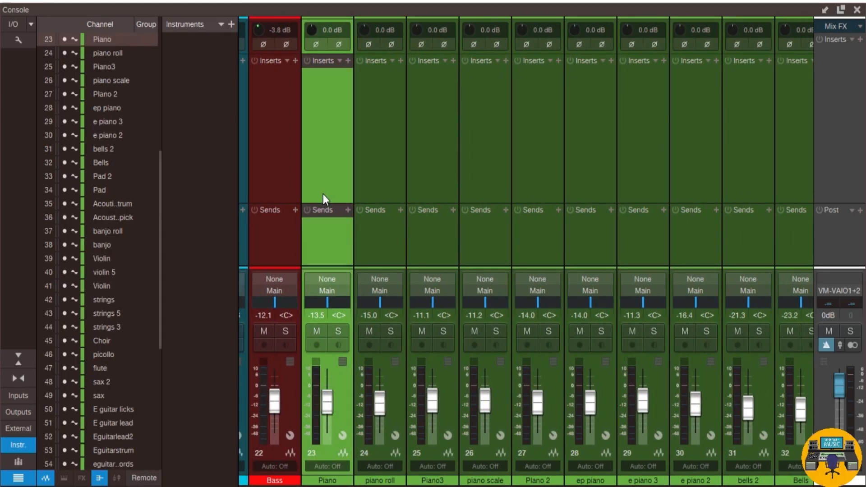
{"action": "left_click", "coordinate": [338, 332]}
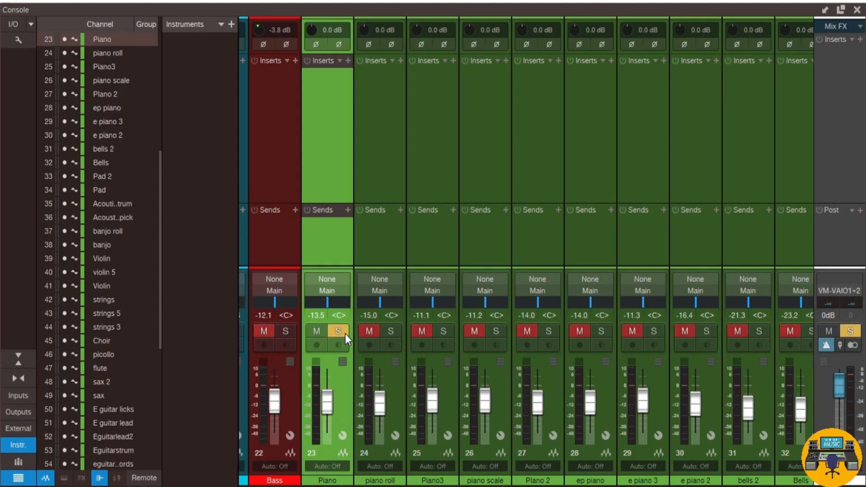
{"action": "left_click", "coordinate": [390, 331]}
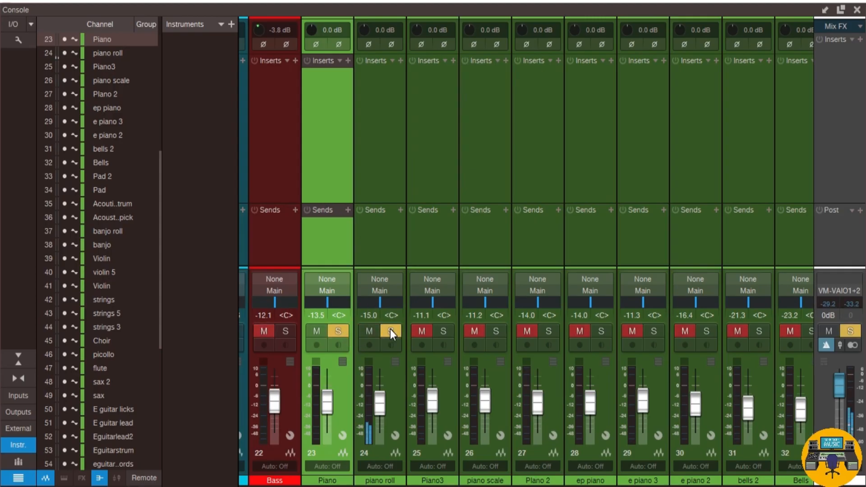
{"action": "left_click", "coordinate": [442, 332]}
{"action": "left_click", "coordinate": [498, 331]}
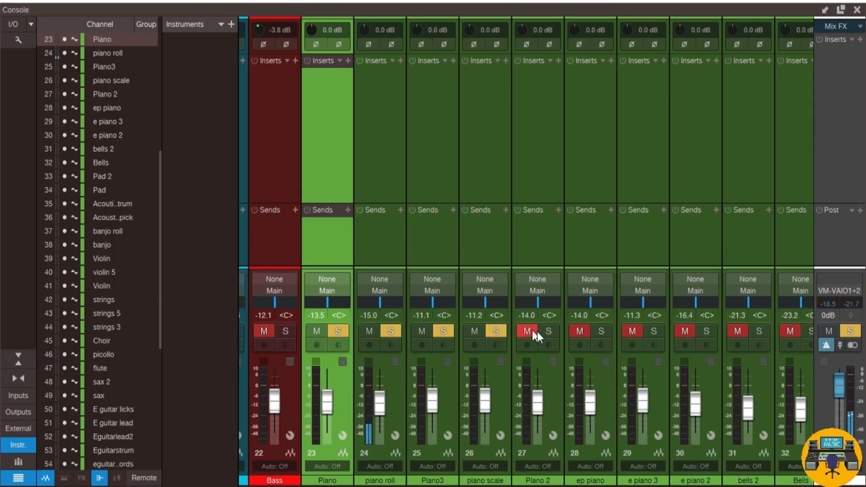
{"action": "left_click", "coordinate": [551, 330]}
Add a bus for the channels from Piano through Piano 2 and name it piano
{"action": "left_click", "coordinate": [542, 188], "text": "shift"}
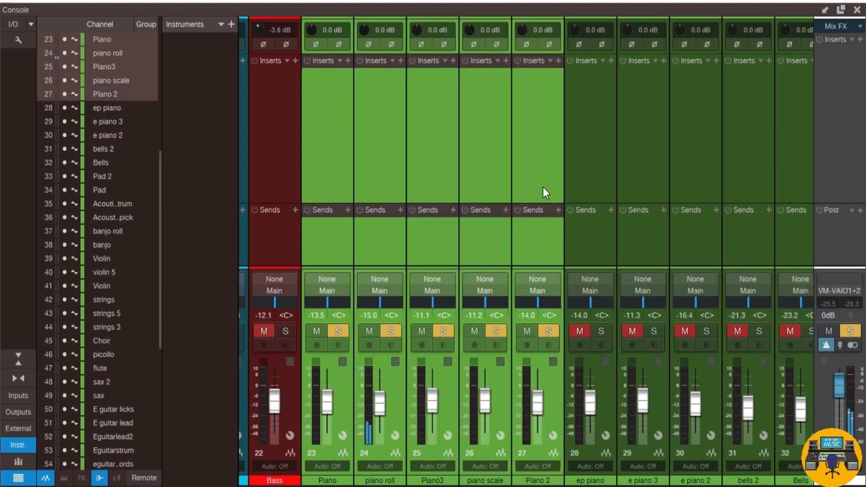
{"action": "right_click", "coordinate": [543, 188]}
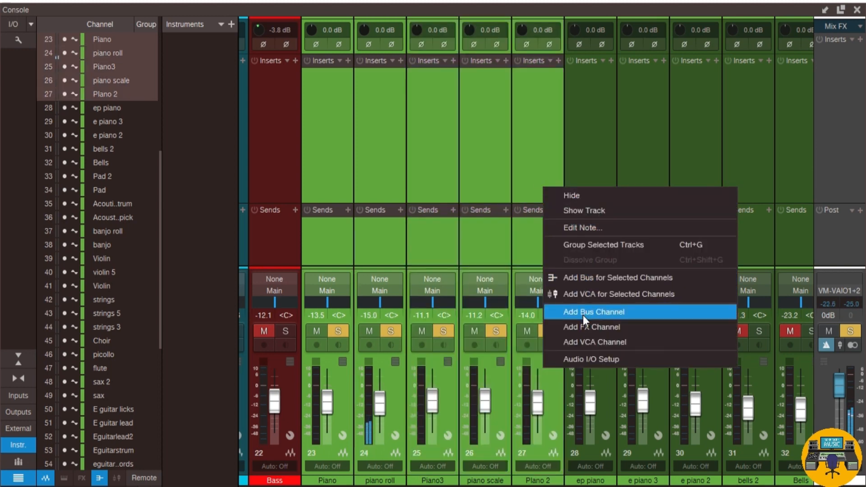
{"action": "left_click", "coordinate": [592, 282]}
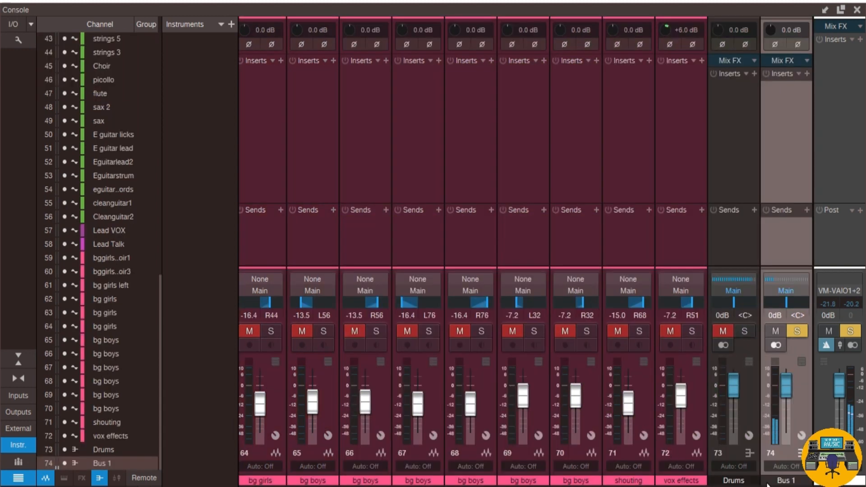
{"action": "double_click", "coordinate": [777, 481]}
{"action": "type", "text": "pi"}
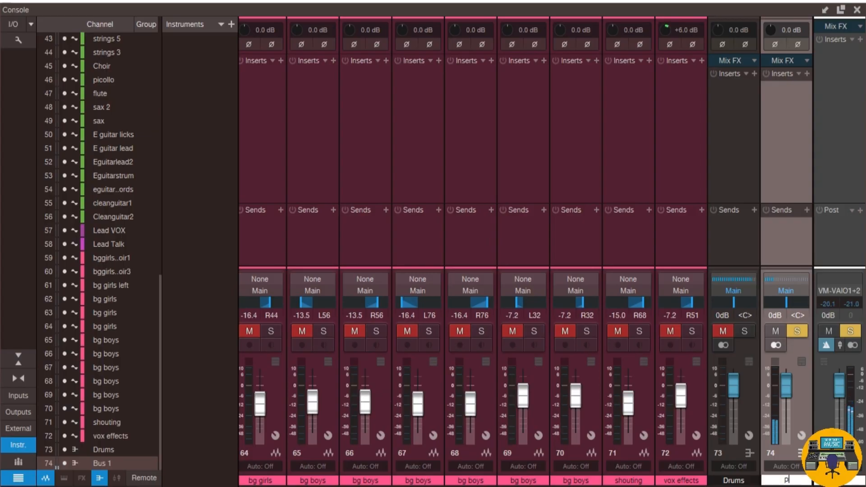
{"action": "type", "text": "ano"}
{"action": "key", "text": "Return"}
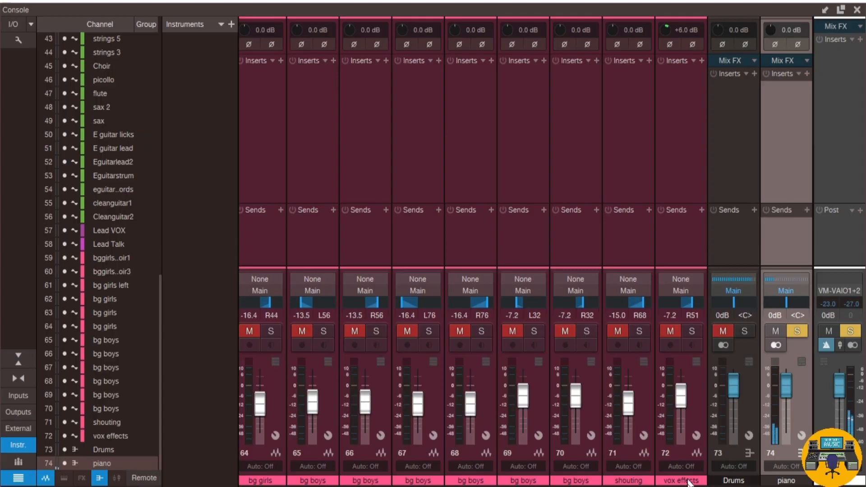
Solo the ep piano, e piano 3 and e piano 2 channels
{"action": "scroll", "coordinate": [526, 252], "scroll_direction": "left", "scroll_amount": 20}
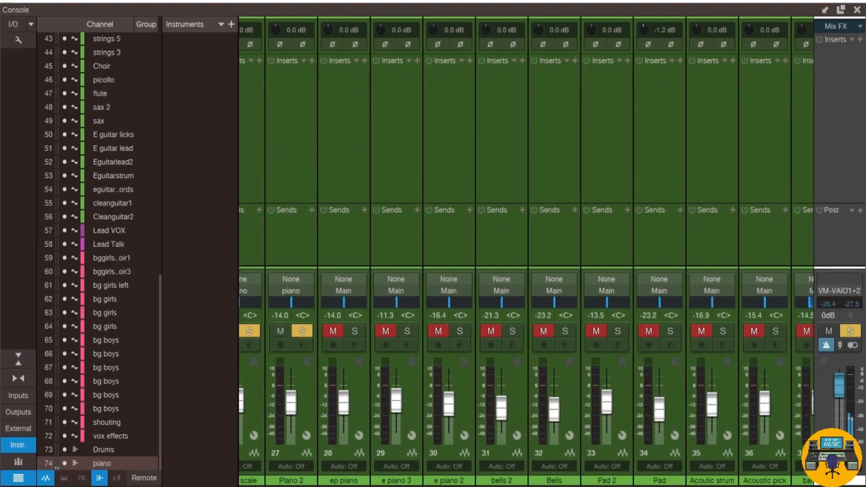
{"action": "scroll", "coordinate": [526, 252], "scroll_direction": "right", "scroll_amount": 3}
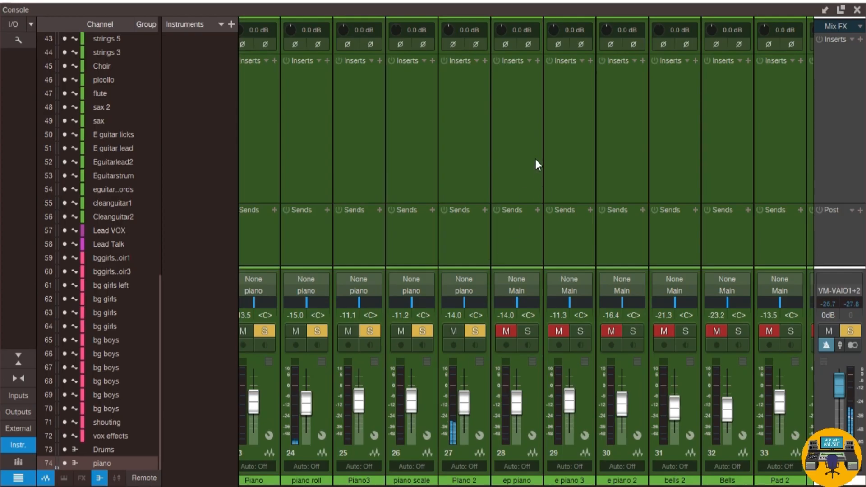
{"action": "left_click", "coordinate": [525, 328]}
{"action": "left_click", "coordinate": [578, 327]}
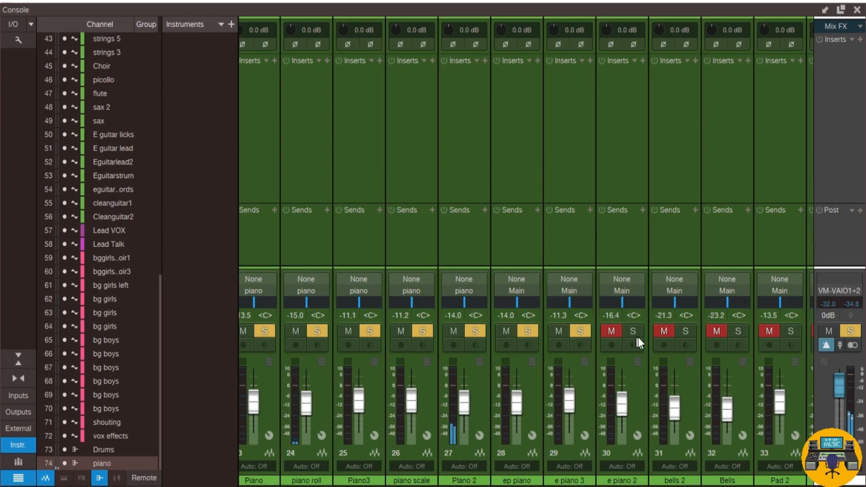
{"action": "left_click", "coordinate": [634, 332]}
Select the channels from ep piano through e piano 2 and add a bus for them
{"action": "left_click", "coordinate": [513, 171]}
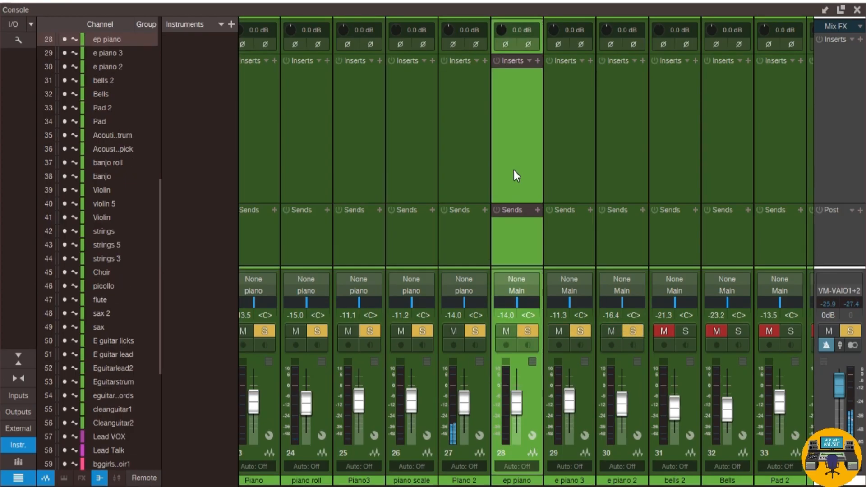
{"action": "left_click", "coordinate": [617, 172], "text": "shift"}
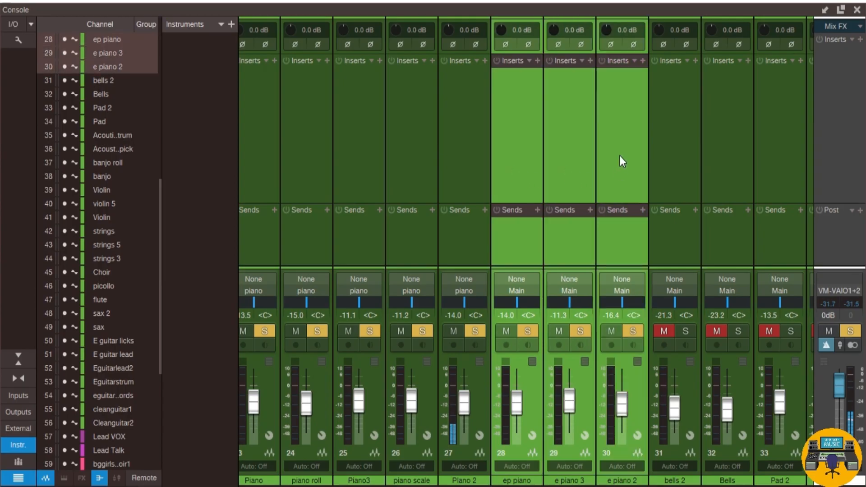
{"action": "right_click", "coordinate": [620, 156]}
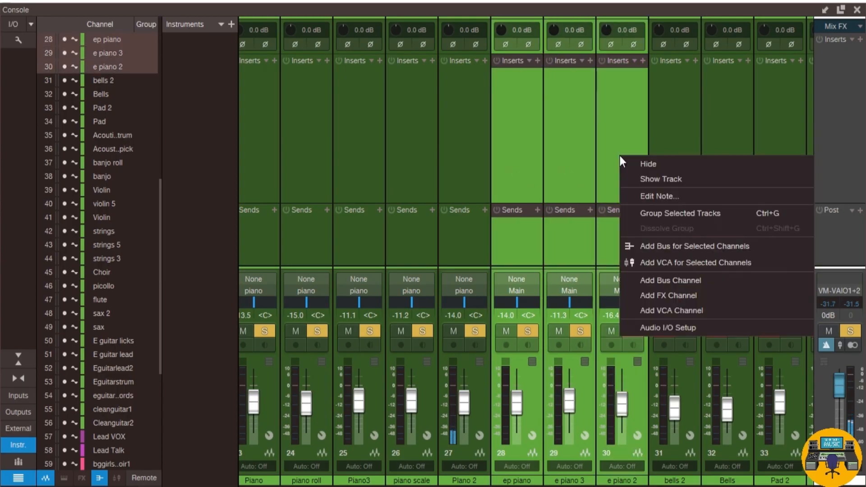
{"action": "left_click", "coordinate": [660, 246]}
Rename the new electric piano bus as epiano
{"action": "double_click", "coordinate": [777, 481]}
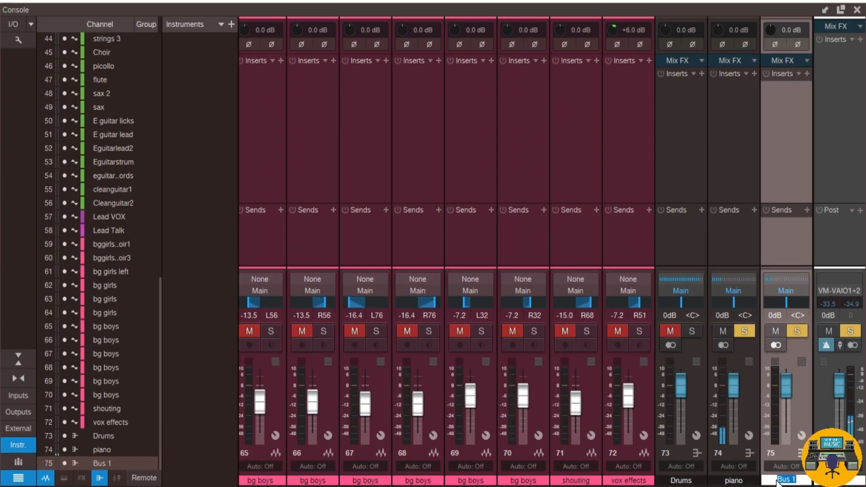
{"action": "type", "text": "epano"}
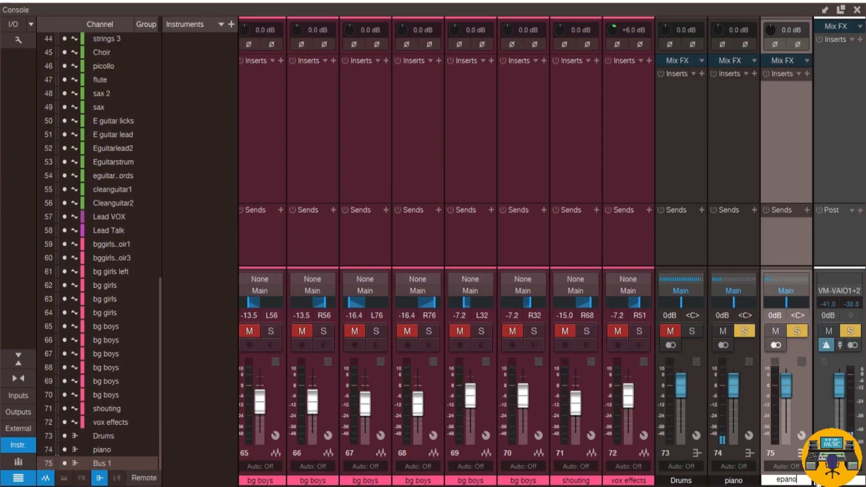
{"action": "key", "text": "BackSpace"}
{"action": "key", "text": "BackSpace"}
{"action": "key", "text": "BackSpace"}
{"action": "type", "text": "iano"}
{"action": "key", "text": "Return"}
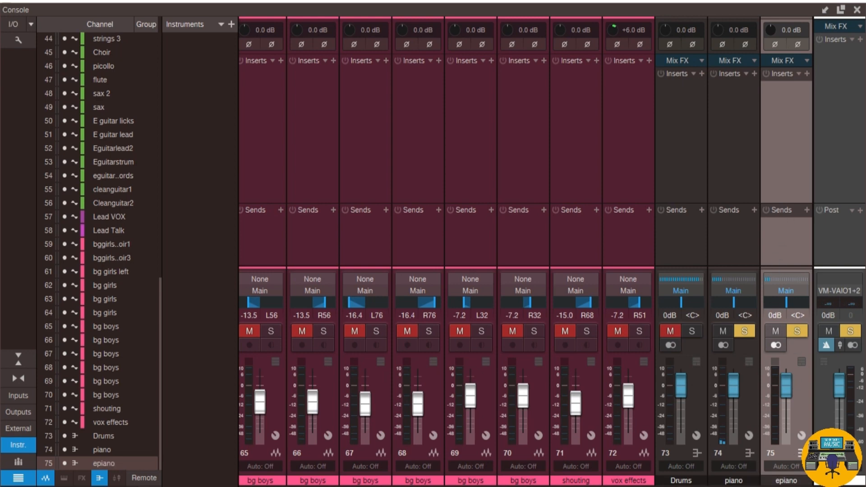
Add a bus for the Bass channel and name the new bus Bass
{"action": "scroll", "coordinate": [526, 244], "scroll_direction": "left", "scroll_amount": 20}
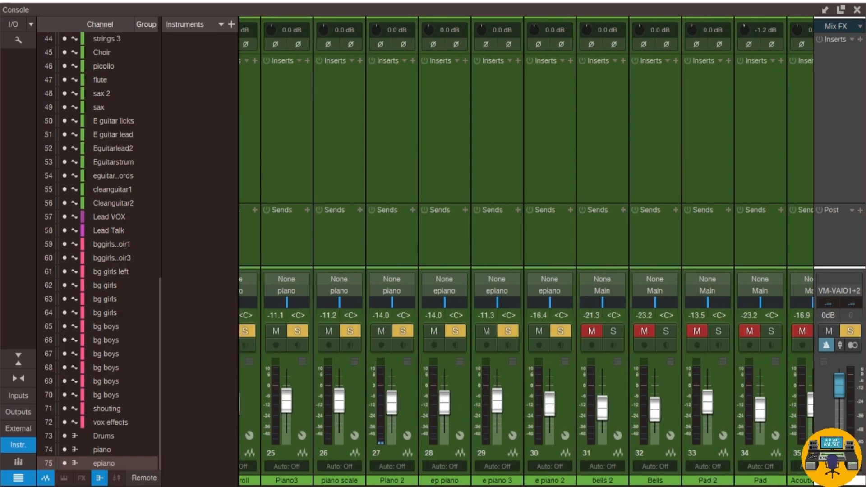
{"action": "scroll", "coordinate": [526, 244], "scroll_direction": "left", "scroll_amount": 10}
{"action": "left_click", "coordinate": [420, 167]}
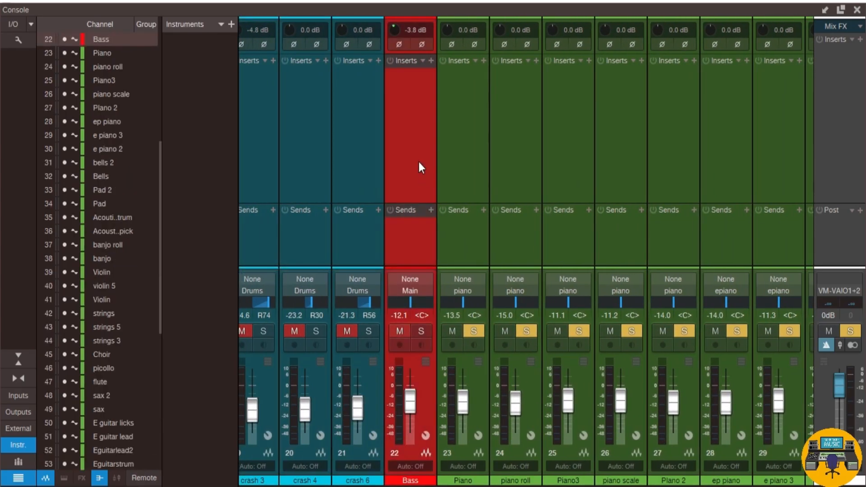
{"action": "right_click", "coordinate": [411, 161]}
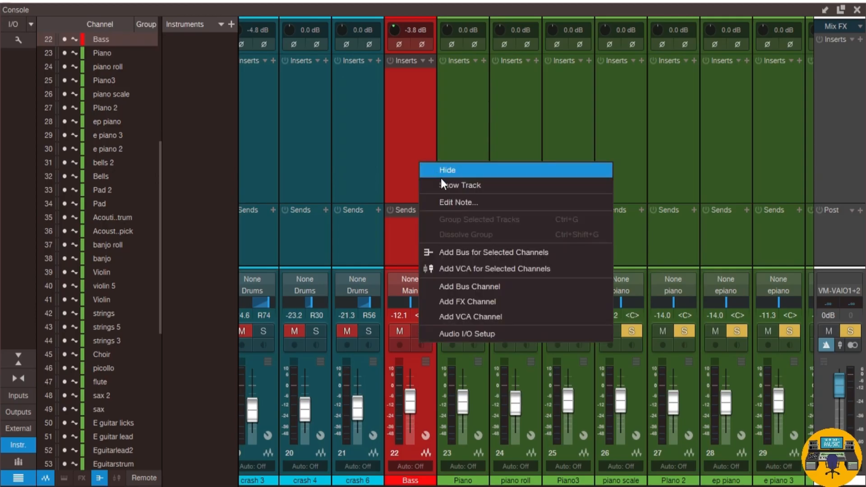
{"action": "left_click", "coordinate": [461, 252]}
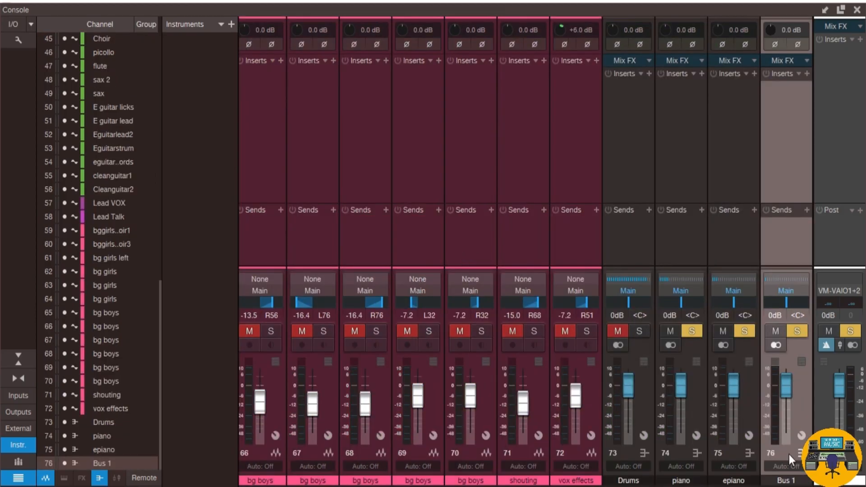
{"action": "double_click", "coordinate": [789, 480]}
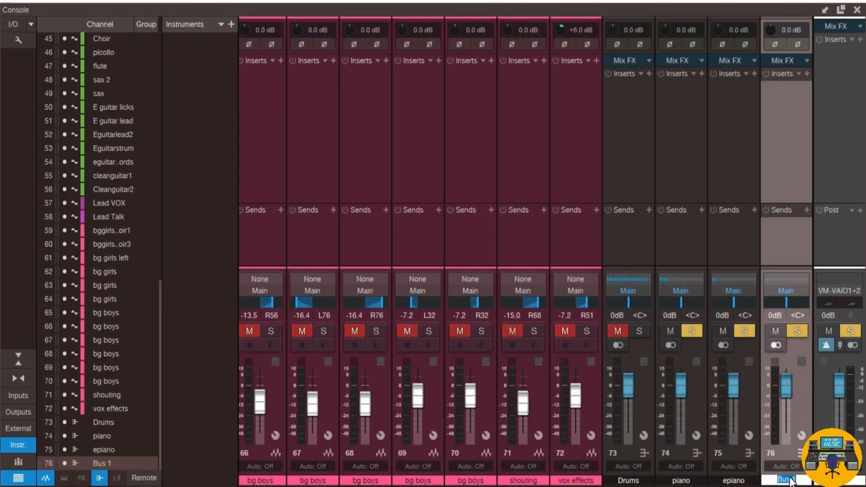
{"action": "type", "text": "Bass"}
{"action": "key", "text": "Return"}
Add a bus for the bells 2 and Bells channels and name the new bus Bells
{"action": "scroll", "coordinate": [526, 251], "scroll_direction": "left", "scroll_amount": 15}
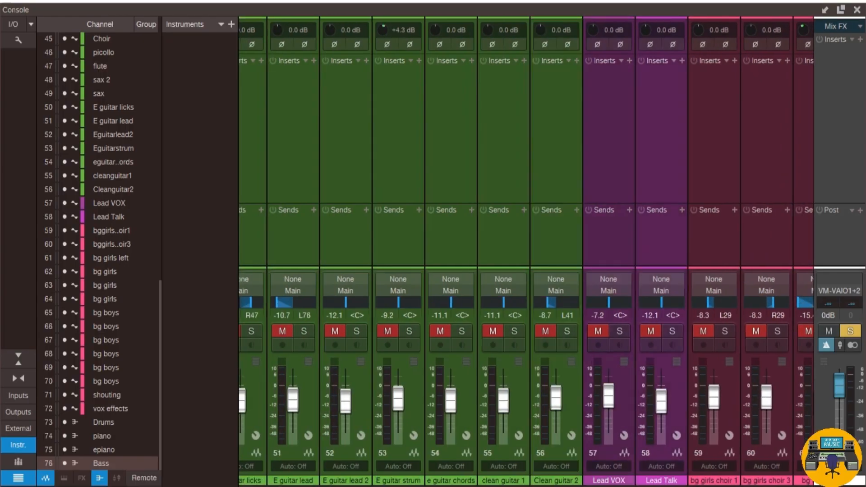
{"action": "scroll", "coordinate": [527, 251], "scroll_direction": "left", "scroll_amount": 1}
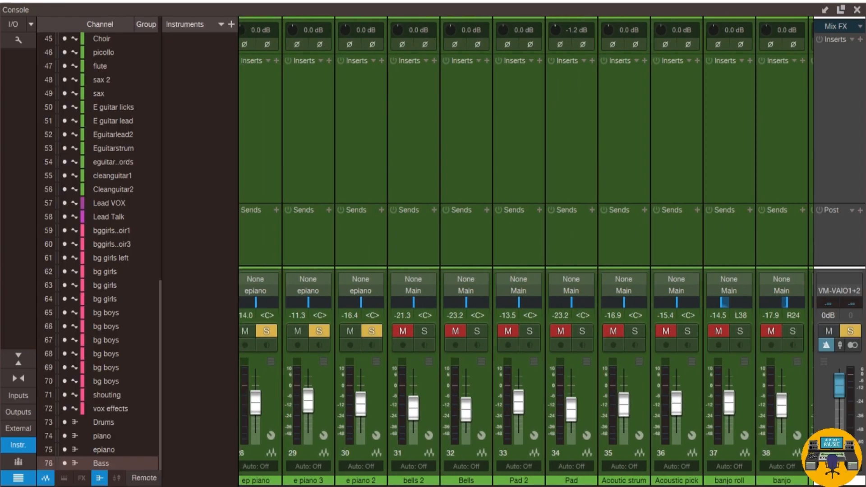
{"action": "left_click", "coordinate": [424, 173]}
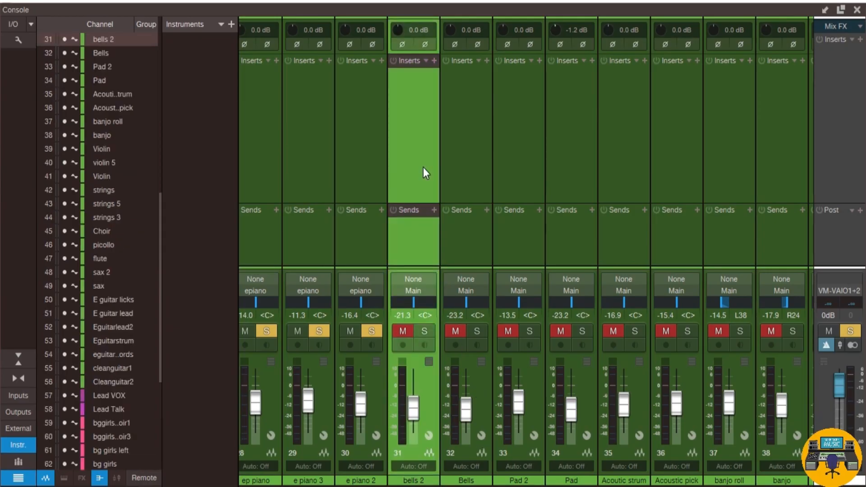
{"action": "left_click", "coordinate": [462, 174], "text": "shift"}
{"action": "right_click", "coordinate": [461, 168]}
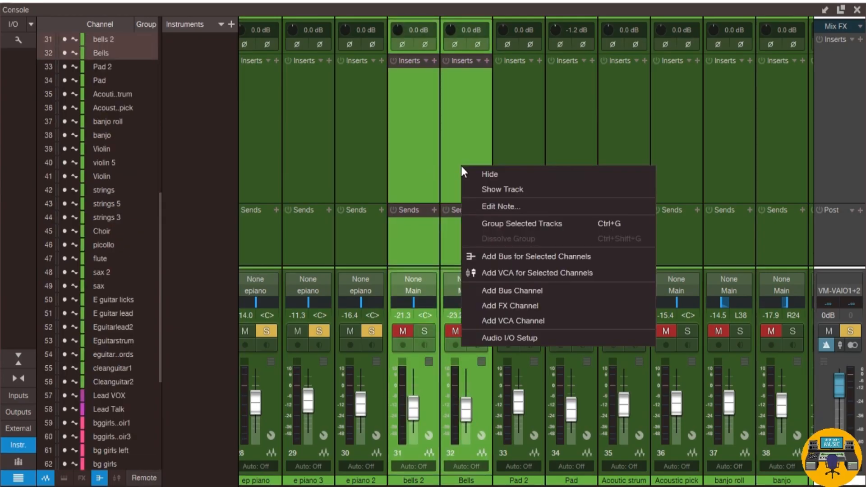
{"action": "left_click", "coordinate": [496, 261]}
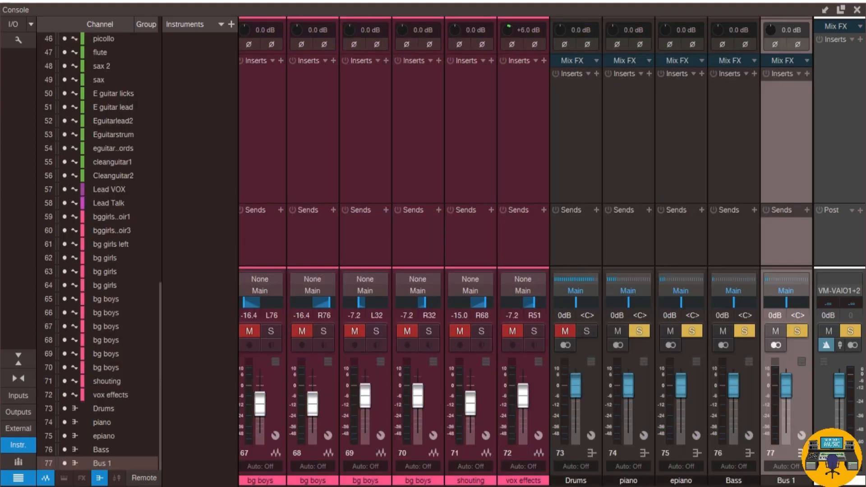
{"action": "double_click", "coordinate": [786, 482]}
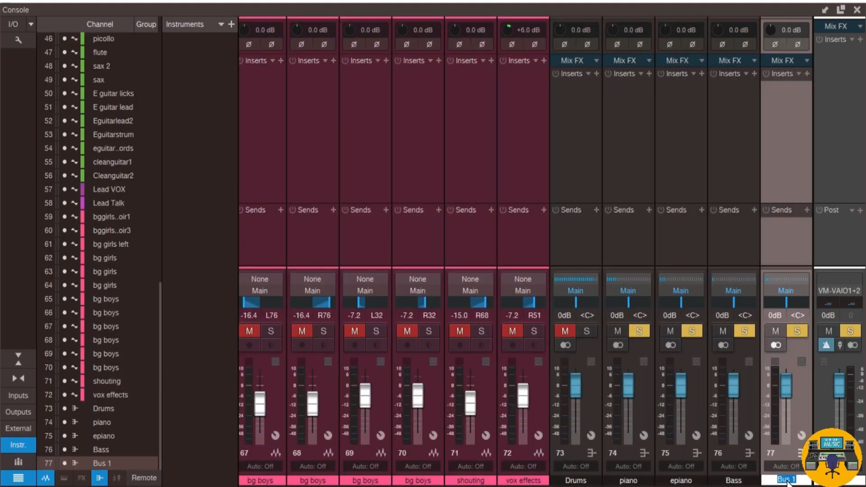
{"action": "type", "text": "Bells"}
{"action": "key", "text": "Return"}
Zoom the arrangement out to view the tracks across the song, and return to the console
{"action": "left_click", "coordinate": [857, 9]}
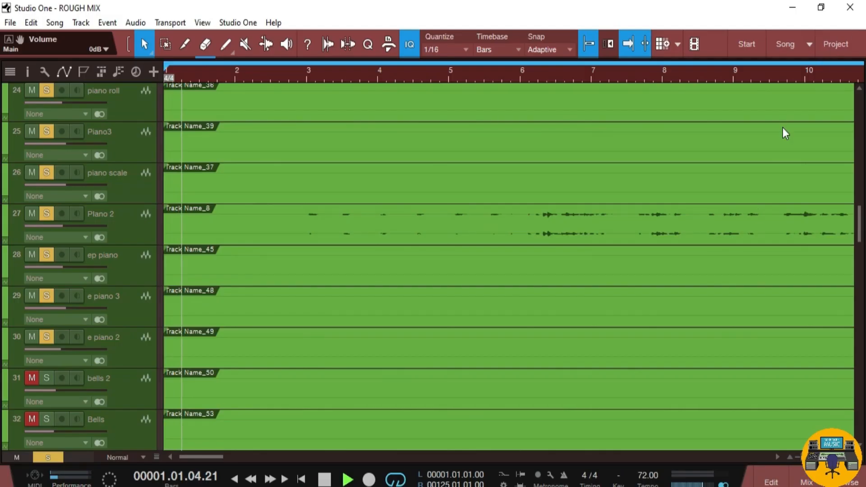
{"action": "key", "text": "z"}
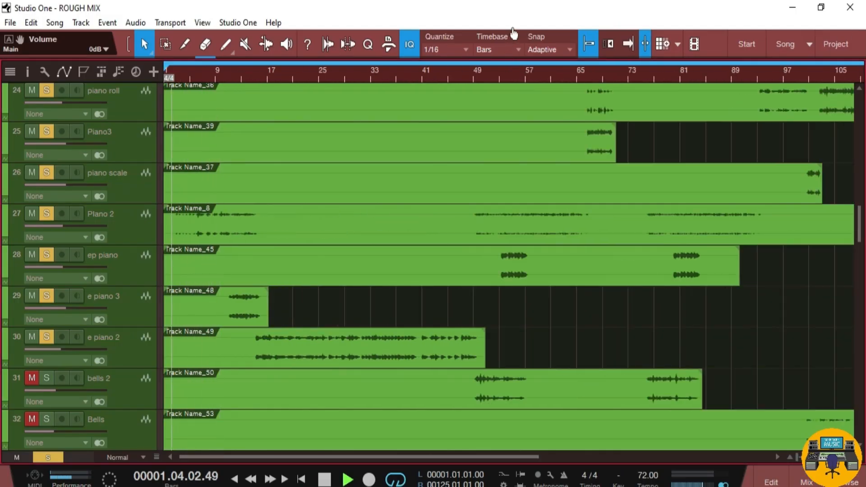
{"action": "key", "text": "F3"}
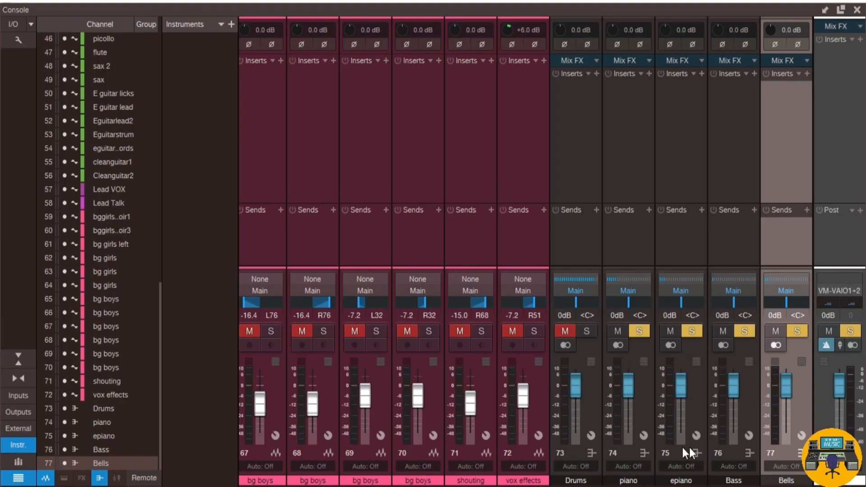
Solo the bells 2 and Bells channels
{"action": "scroll", "coordinate": [637, 486], "scroll_direction": "left", "scroll_amount": 2}
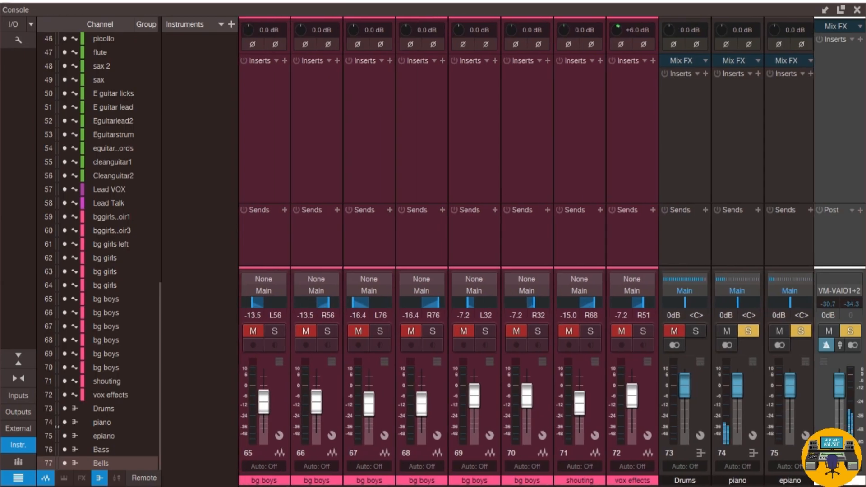
{"action": "scroll", "coordinate": [527, 251], "scroll_direction": "left", "scroll_amount": 2}
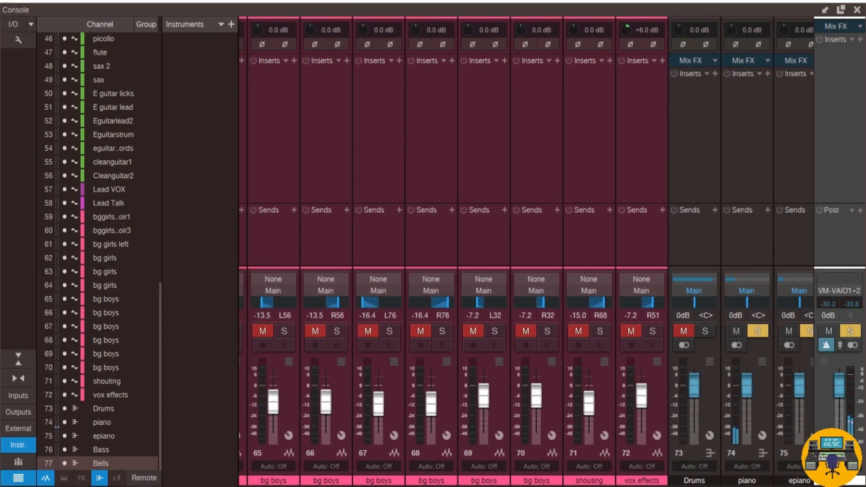
{"action": "scroll", "coordinate": [526, 251], "scroll_direction": "left", "scroll_amount": 1}
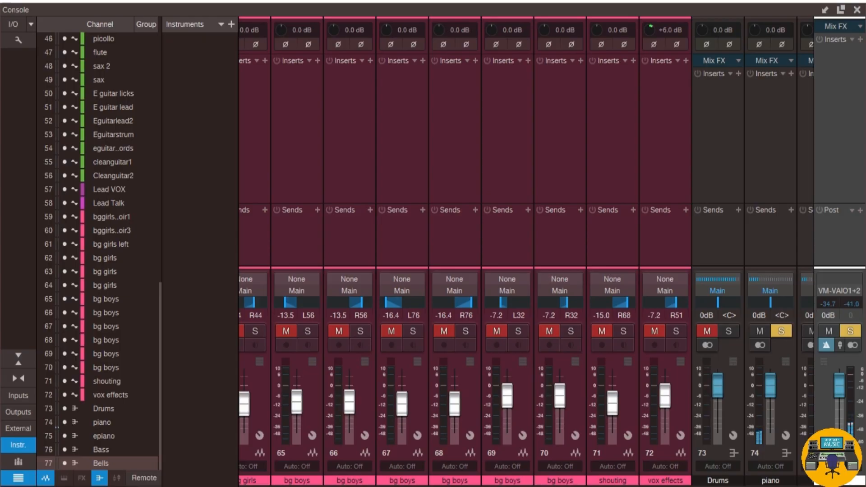
{"action": "scroll", "coordinate": [527, 251], "scroll_direction": "left", "scroll_amount": 1}
{"action": "scroll", "coordinate": [527, 251], "scroll_direction": "left", "scroll_amount": 12}
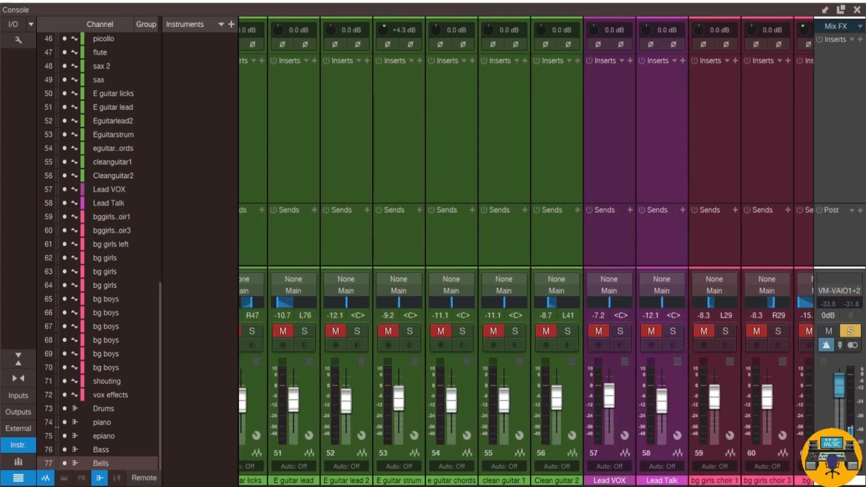
{"action": "scroll", "coordinate": [526, 251], "scroll_direction": "left", "scroll_amount": 7}
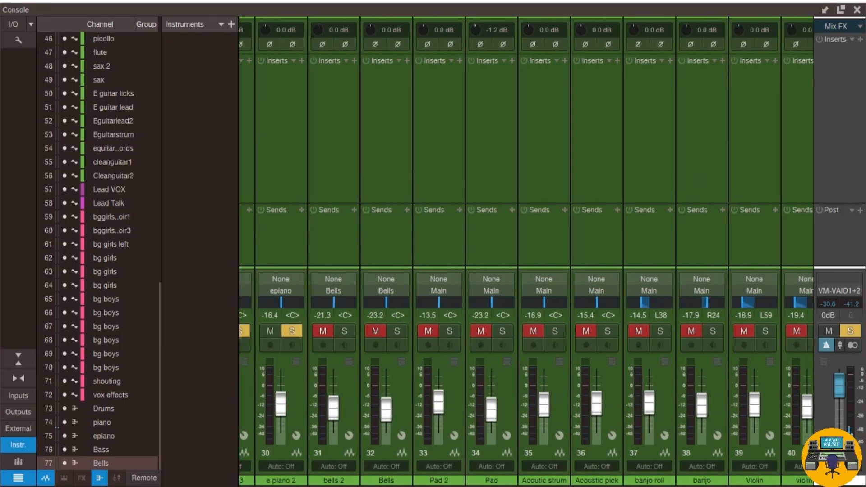
{"action": "left_click", "coordinate": [547, 332]}
{"action": "left_click", "coordinate": [601, 332]}
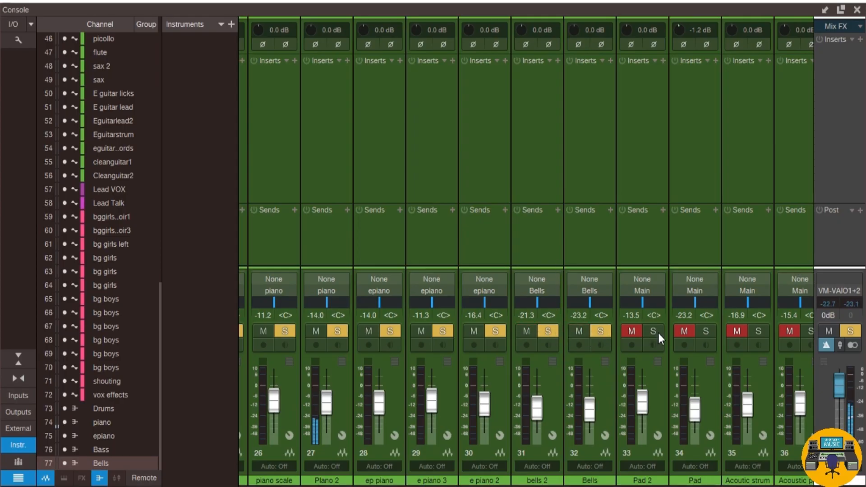
Solo the Pad 2 and Pad channels
{"action": "scroll", "coordinate": [491, 483], "scroll_direction": "right", "scroll_amount": 1}
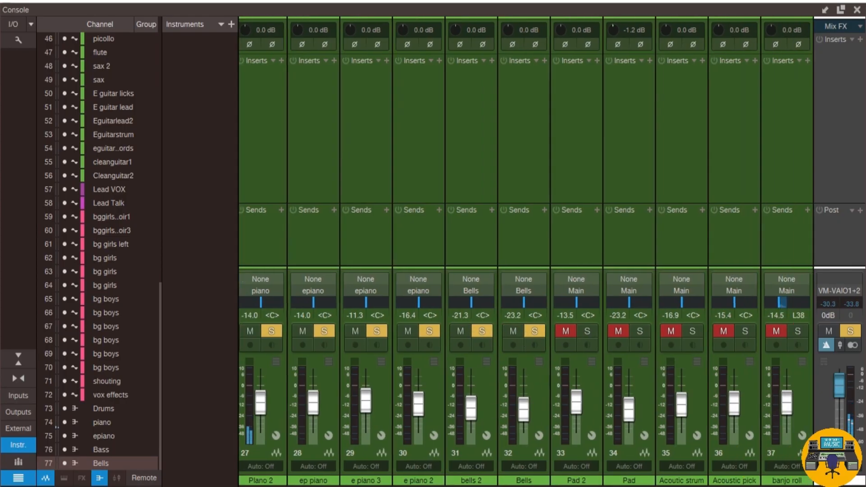
{"action": "scroll", "coordinate": [527, 251], "scroll_direction": "right", "scroll_amount": 1}
{"action": "left_click", "coordinate": [511, 331]}
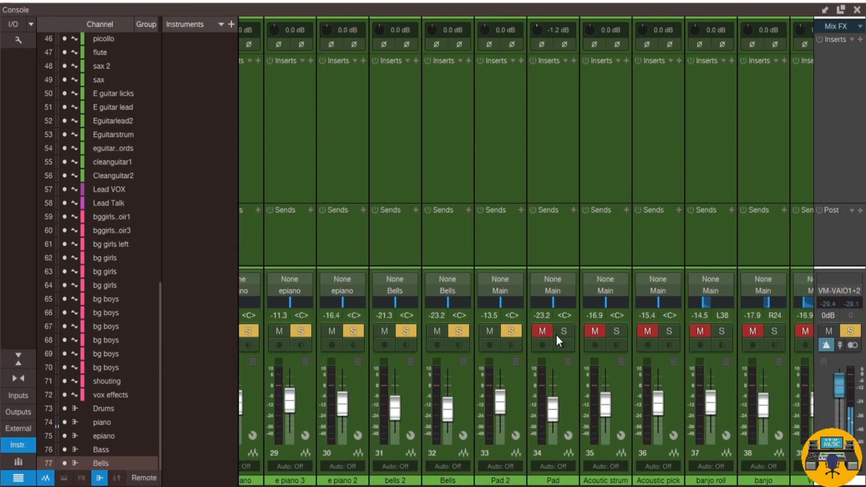
Add a bus for the Pad 2 and Pad channels and name the new bus Pads
{"action": "left_click", "coordinate": [566, 181]}
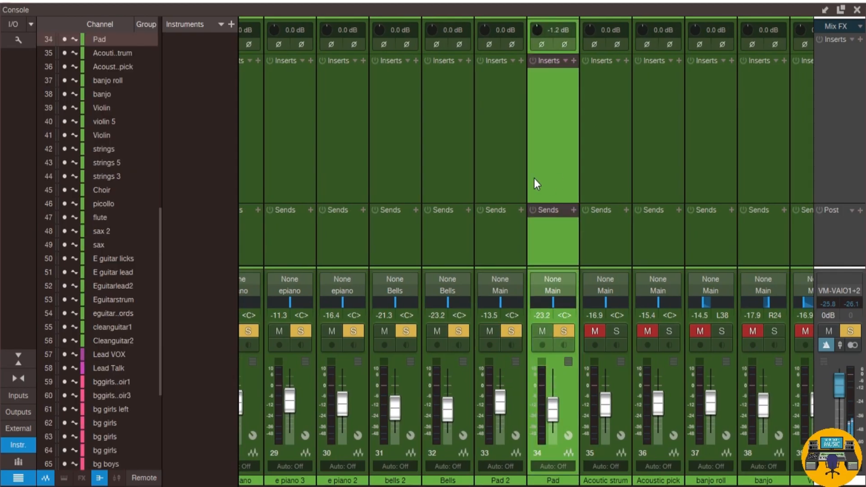
{"action": "left_click", "coordinate": [503, 166], "text": "shift"}
{"action": "right_click", "coordinate": [503, 167]}
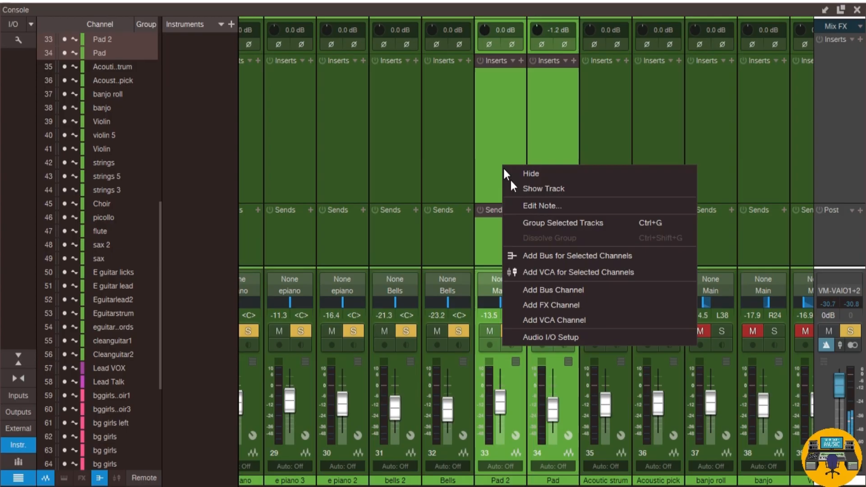
{"action": "left_click", "coordinate": [547, 255]}
{"action": "double_click", "coordinate": [786, 481]}
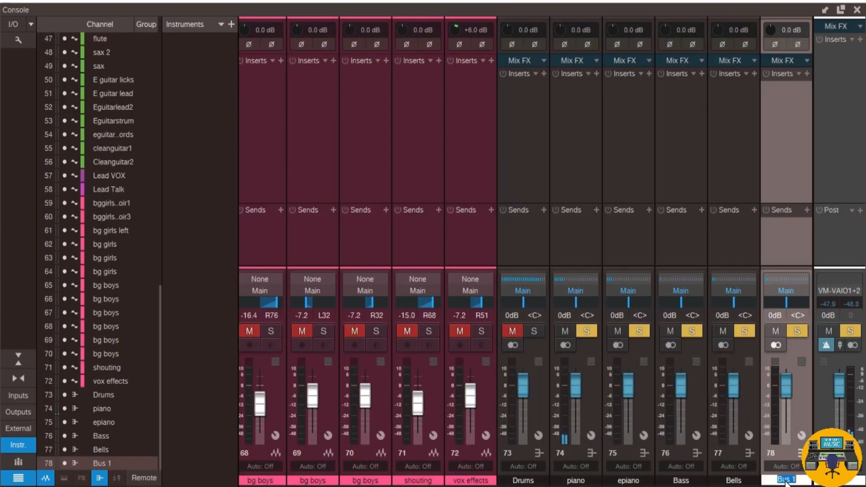
{"action": "type", "text": "Pads"}
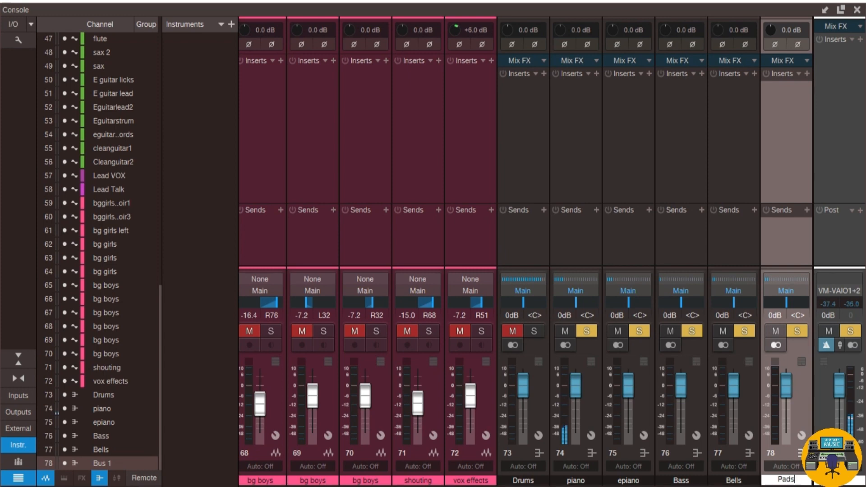
{"action": "key", "text": "Return"}
Turn off solo on the piano bus
{"action": "scroll", "coordinate": [602, 473], "scroll_direction": "left", "scroll_amount": 10}
{"action": "scroll", "coordinate": [505, 467], "scroll_direction": "left", "scroll_amount": 4}
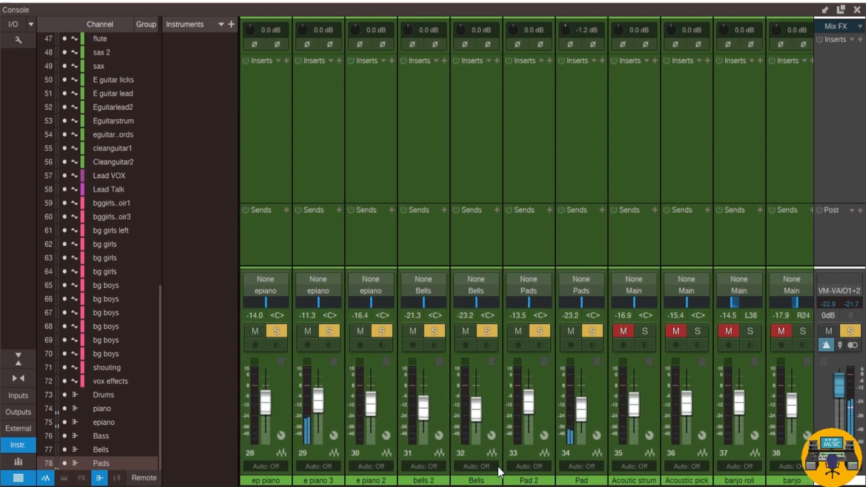
{"action": "scroll", "coordinate": [498, 467], "scroll_direction": "left", "scroll_amount": 4}
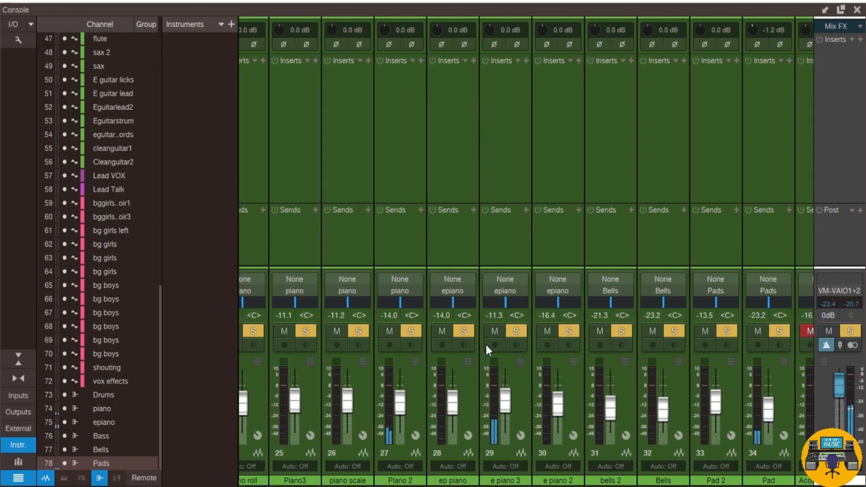
{"action": "left_click_drag", "start_coordinate": [452, 486], "coordinate": [763, 486]}
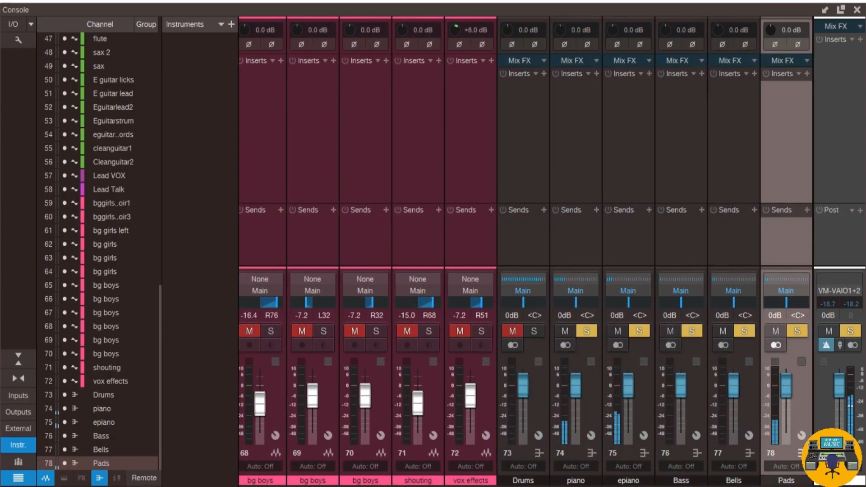
{"action": "left_click", "coordinate": [591, 334]}
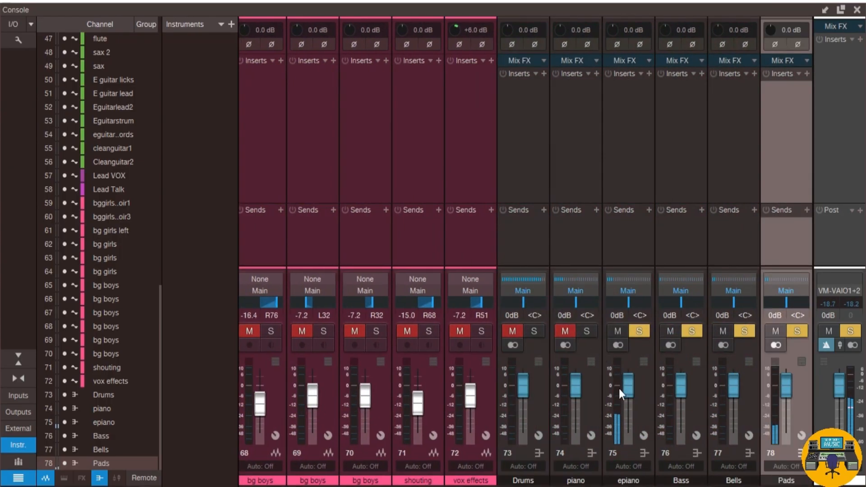
Solo the Acoutic strum and Acoustic pick channels and add a bus for both of them
{"action": "left_click_drag", "start_coordinate": [767, 486], "coordinate": [488, 486]}
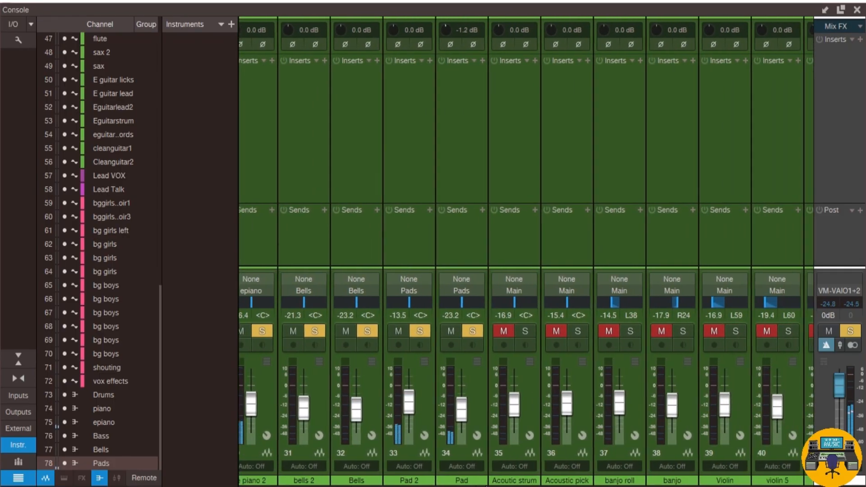
{"action": "left_click", "coordinate": [532, 335]}
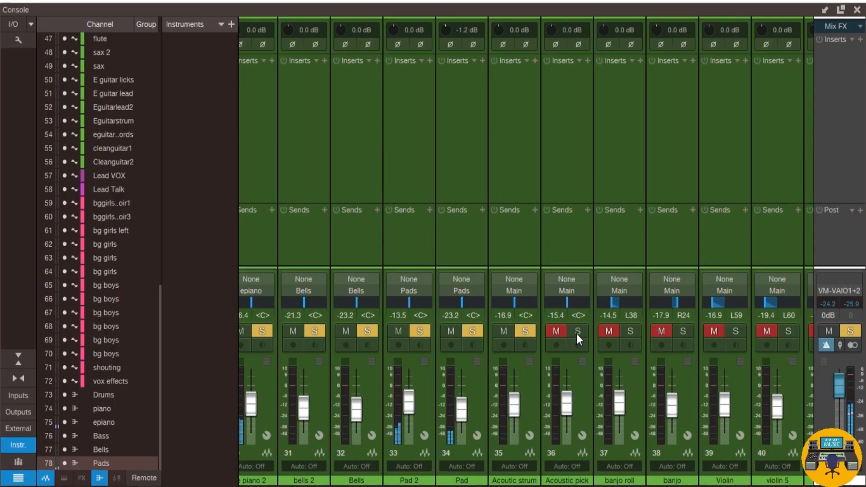
{"action": "left_click", "coordinate": [523, 175]}
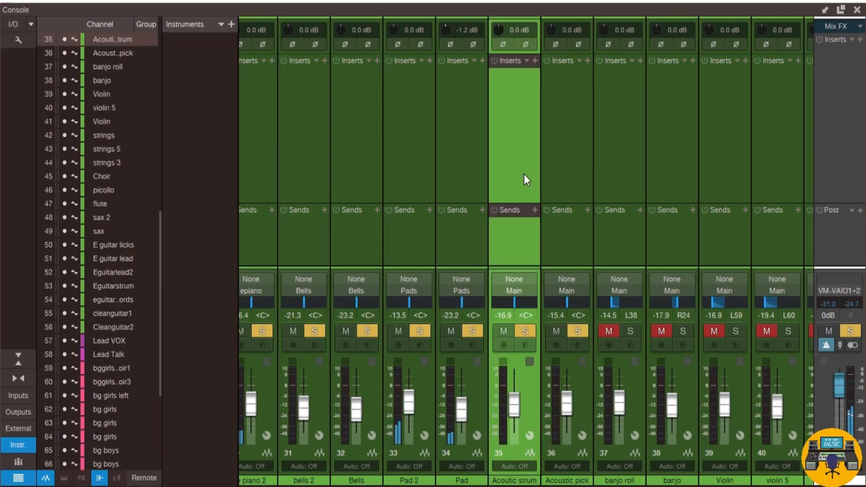
{"action": "left_click", "coordinate": [568, 170], "text": "ctrl"}
{"action": "right_click", "coordinate": [570, 169]}
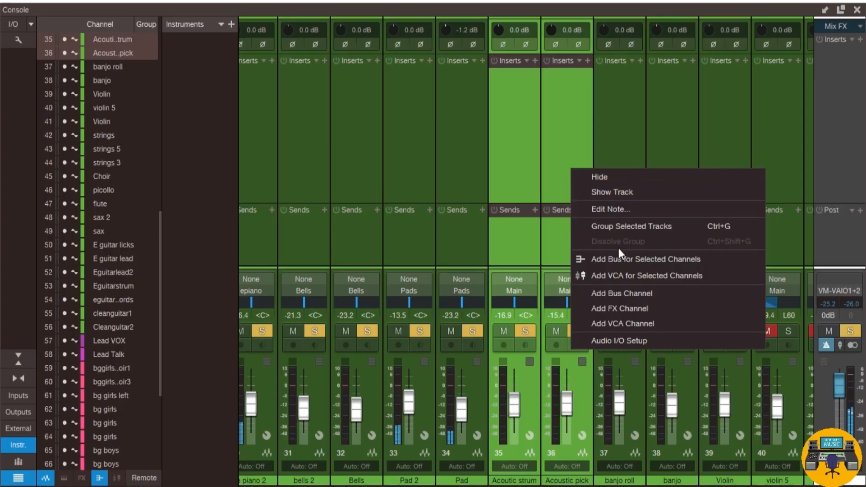
{"action": "left_click", "coordinate": [621, 259]}
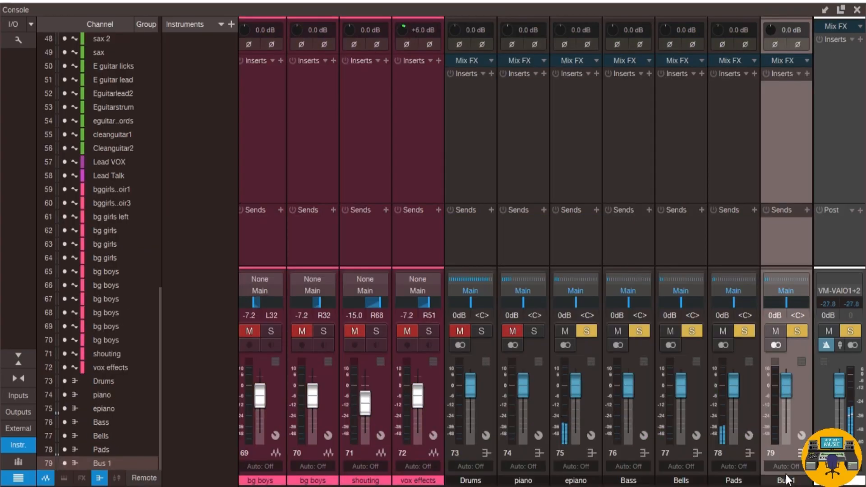
Rename the new acoustic guitar bus as A Guitar
{"action": "double_click", "coordinate": [786, 481]}
{"action": "type", "text": "A"}
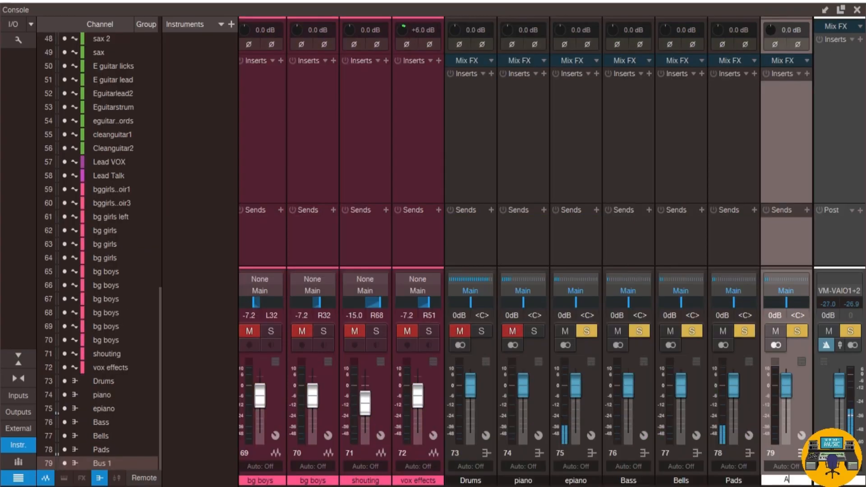
{"action": "type", "text": "coustic Gi"}
{"action": "key", "text": "BackSpace"}
{"action": "key", "text": "BackSpace"}
{"action": "key", "text": "BackSpace"}
{"action": "key", "text": "BackSpace"}
{"action": "key", "text": "BackSpace"}
{"action": "key", "text": "BackSpace"}
{"action": "key", "text": "BackSpace"}
{"action": "key", "text": "BackSpace"}
{"action": "key", "text": "BackSpace"}
{"action": "key", "text": "BackSpace"}
{"action": "type", "text": "Guitar"}
{"action": "key", "text": "Return"}
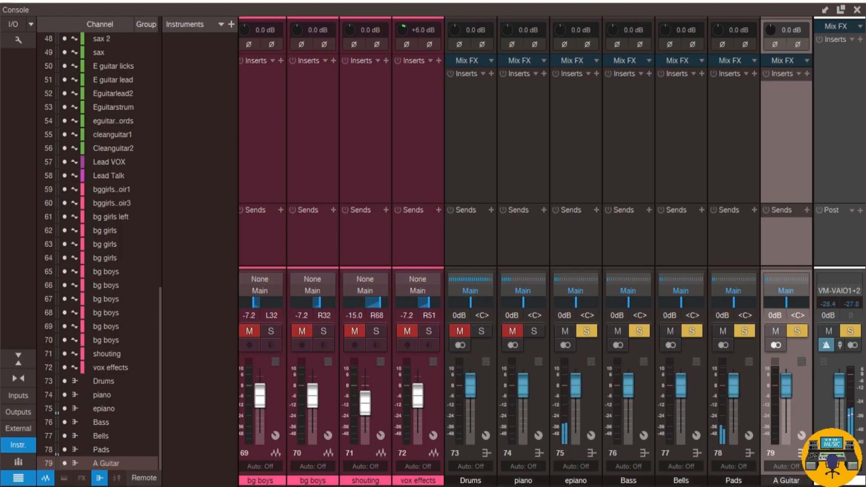
{"action": "left_click_drag", "start_coordinate": [740, 486], "coordinate": [484, 478]}
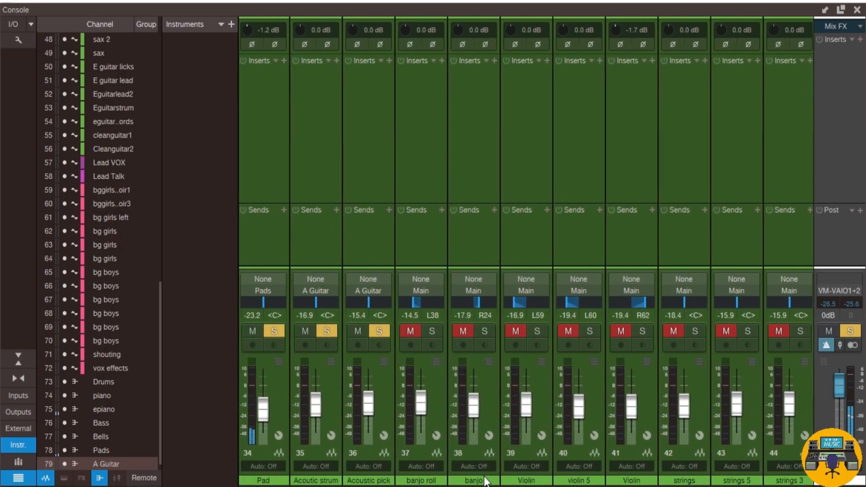
{"action": "scroll", "coordinate": [485, 482], "scroll_direction": "left", "scroll_amount": 3}
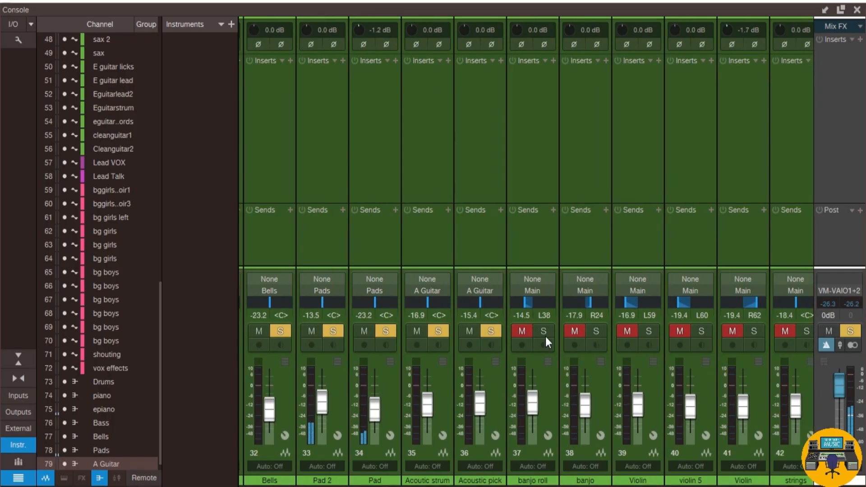
{"action": "left_click", "coordinate": [542, 175]}
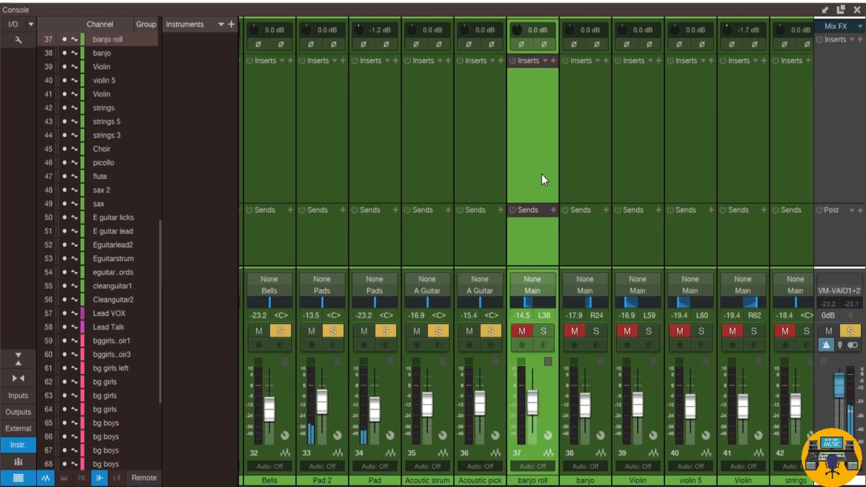
{"action": "left_click", "coordinate": [585, 179], "text": "ctrl"}
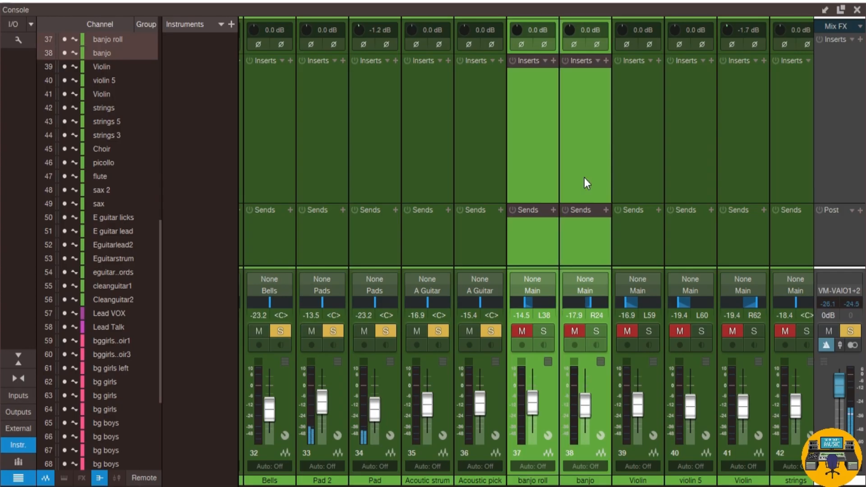
Add a bus for the selected Violin, violin 5 and second Violin channels and name the new bus Violin
{"action": "left_click", "coordinate": [643, 185]}
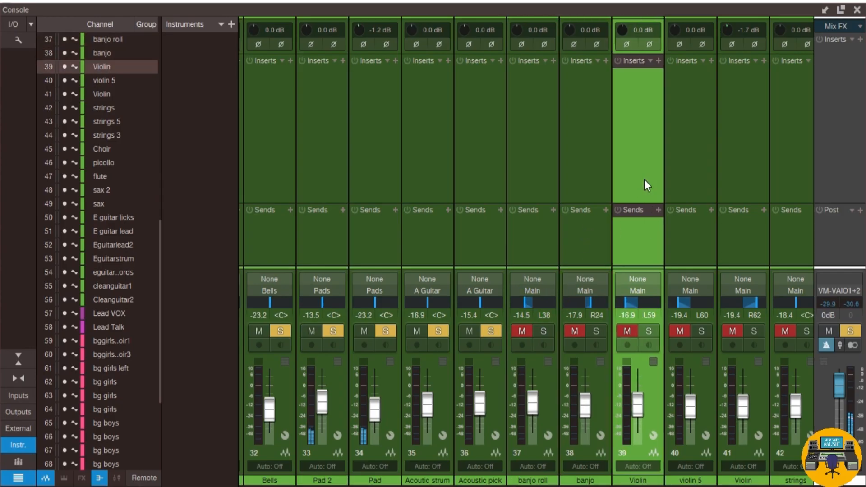
{"action": "scroll", "coordinate": [526, 250], "scroll_direction": "right", "scroll_amount": 3}
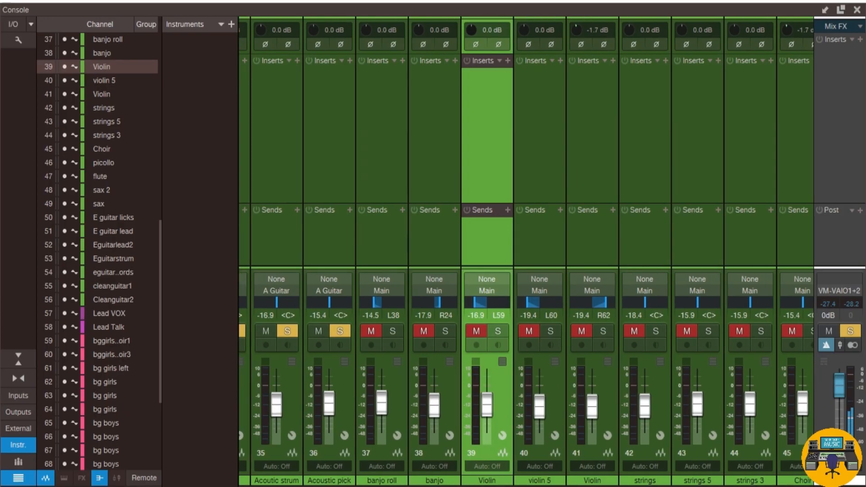
{"action": "scroll", "coordinate": [526, 251], "scroll_direction": "right", "scroll_amount": 1}
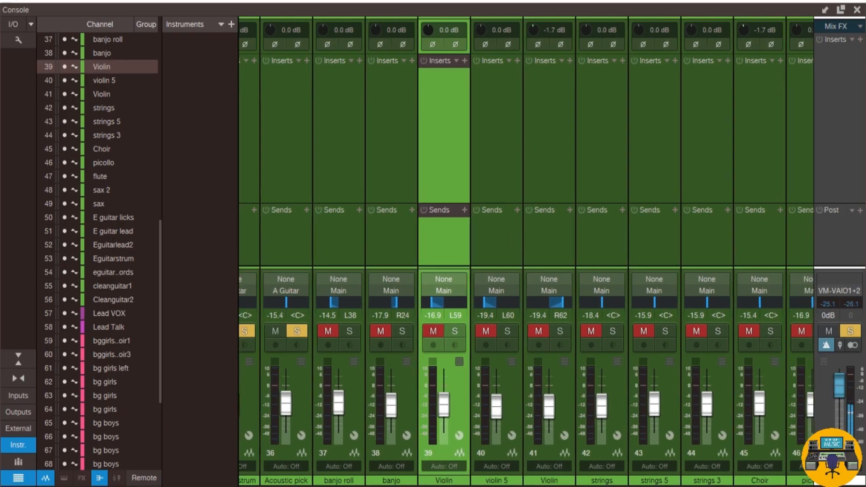
{"action": "left_click", "coordinate": [519, 161], "text": "shift"}
{"action": "right_click", "coordinate": [520, 160]}
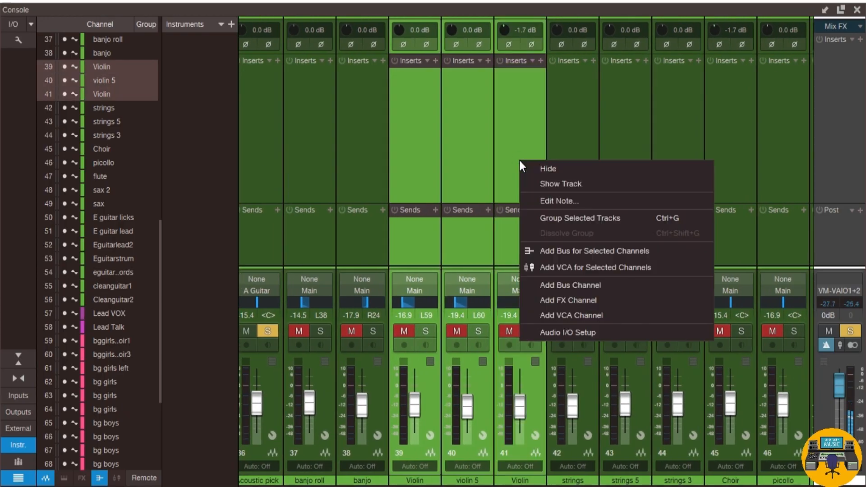
{"action": "left_click", "coordinate": [560, 246]}
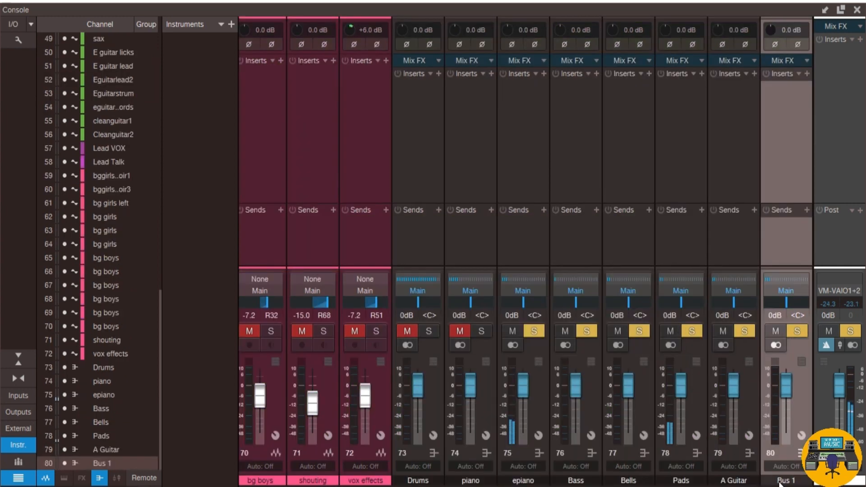
{"action": "double_click", "coordinate": [781, 480]}
{"action": "type", "text": "V"}
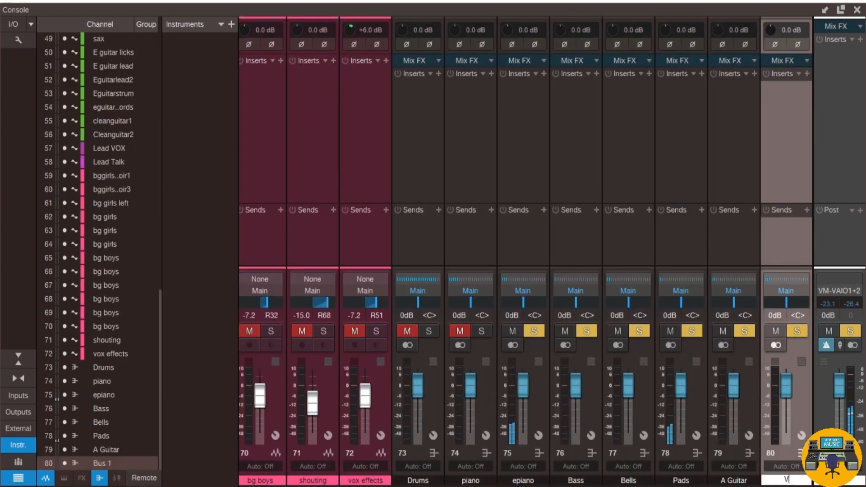
{"action": "type", "text": "iolin"}
{"action": "key", "text": "Return"}
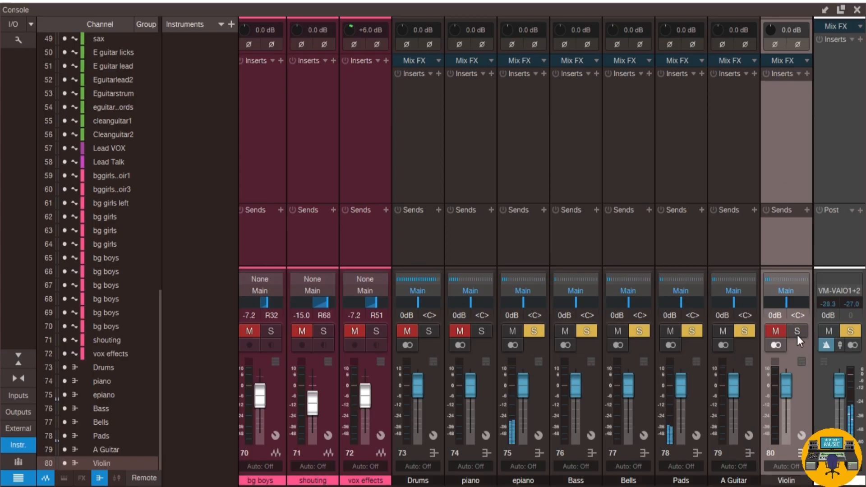
Select the strings, strings 5 and strings 3 channels and add a bus for them
{"action": "scroll", "coordinate": [526, 252], "scroll_direction": "left", "scroll_amount": 10}
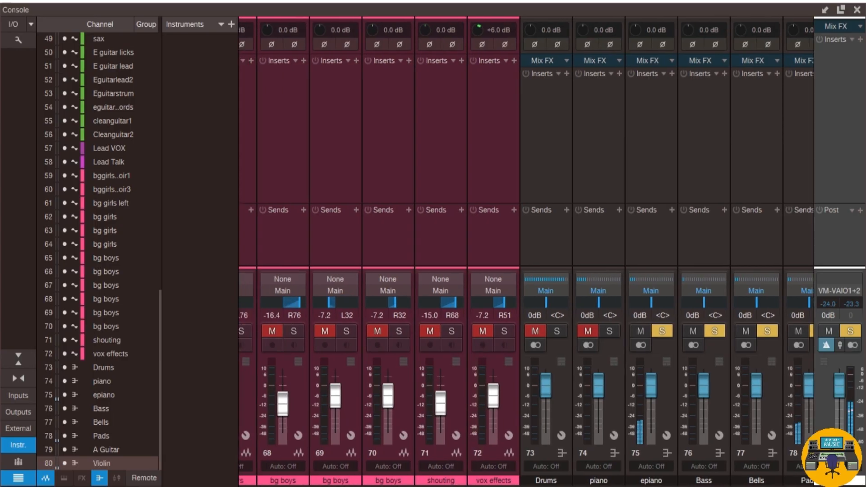
{"action": "scroll", "coordinate": [526, 252], "scroll_direction": "left", "scroll_amount": 7}
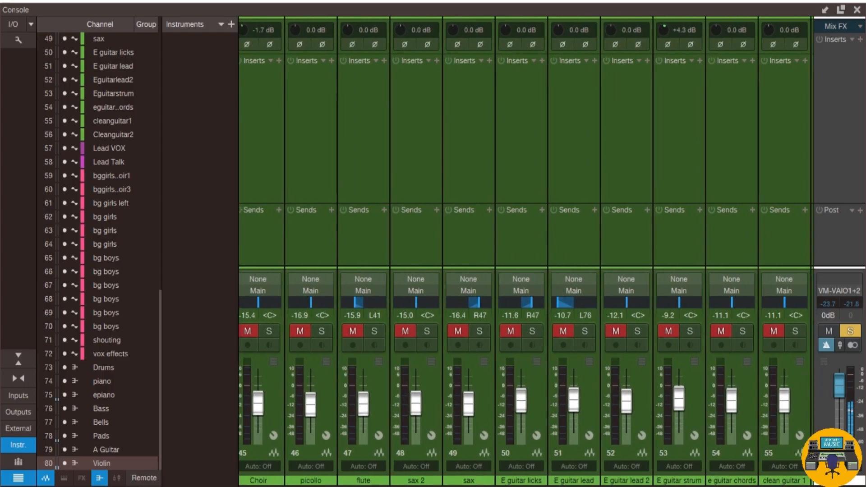
{"action": "scroll", "coordinate": [526, 251], "scroll_direction": "left", "scroll_amount": 2}
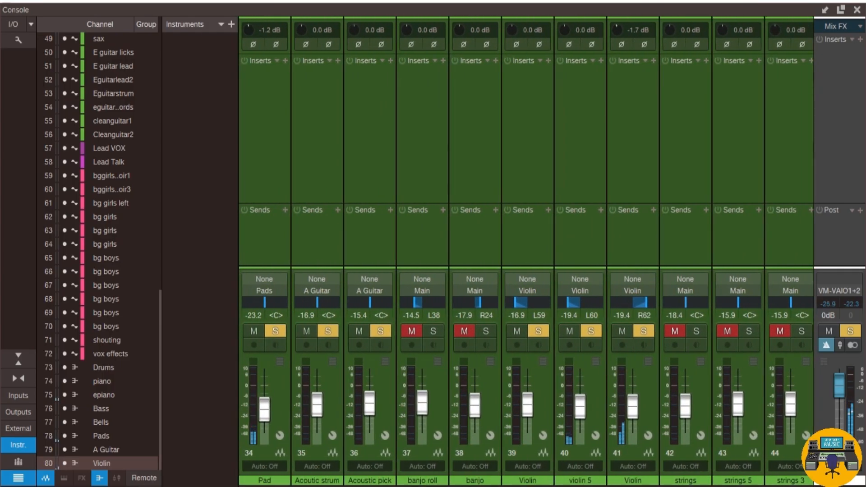
{"action": "scroll", "coordinate": [527, 252], "scroll_direction": "right", "scroll_amount": 4}
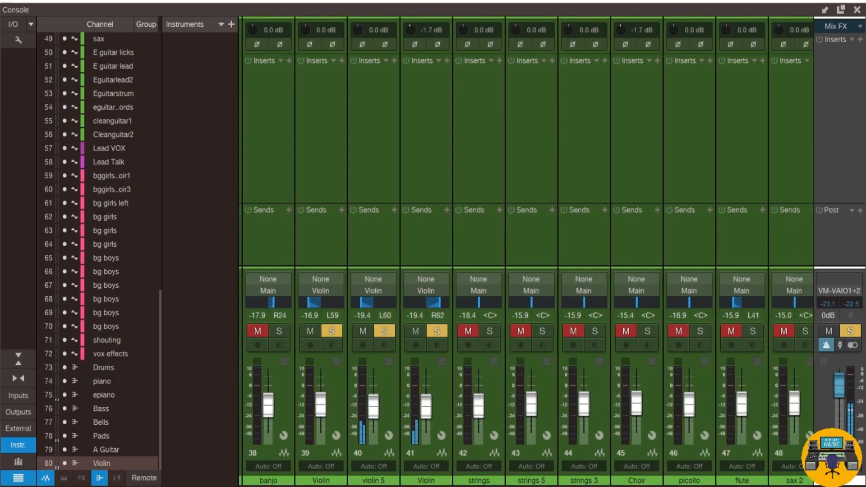
{"action": "left_click", "coordinate": [487, 174]}
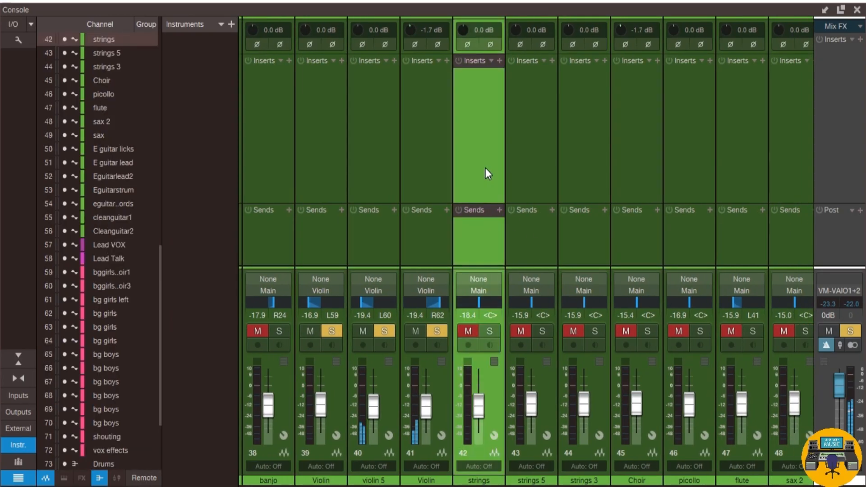
{"action": "left_click", "coordinate": [570, 158], "text": "shift"}
{"action": "right_click", "coordinate": [572, 158]}
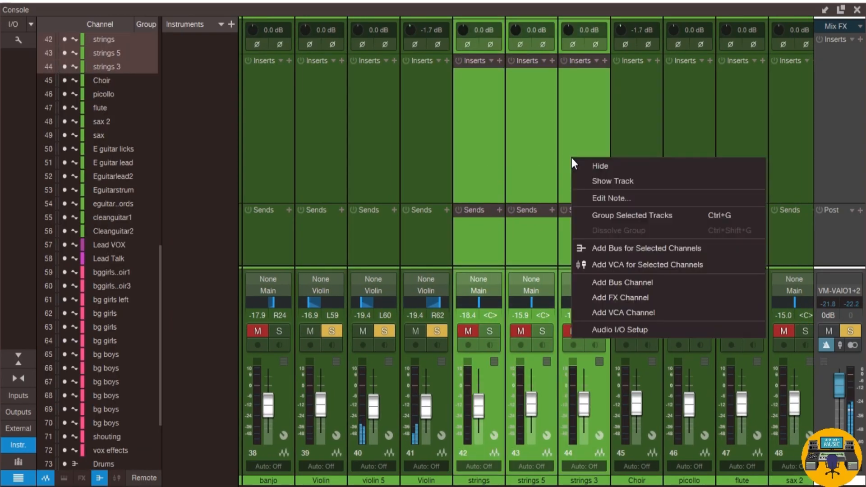
{"action": "left_click", "coordinate": [612, 248]}
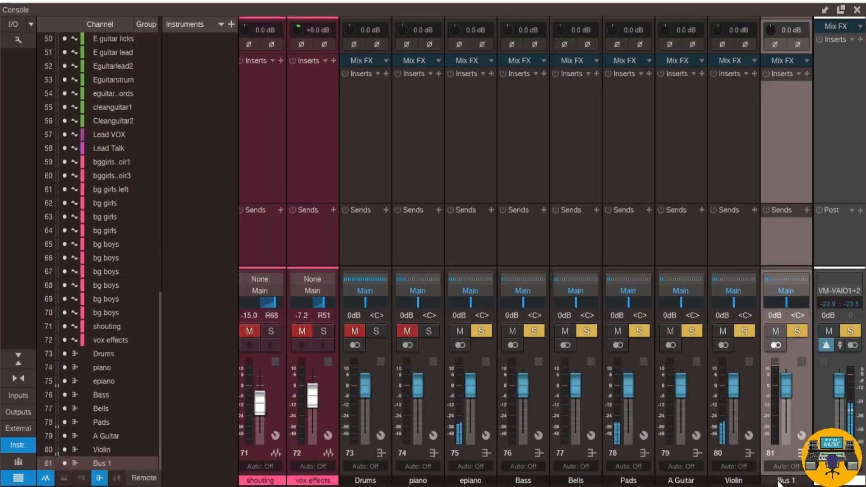
Rename the newly added bus as Strings and solo the strings, strings 5 and strings 3 channels
{"action": "double_click", "coordinate": [778, 480]}
{"action": "type", "text": "St"}
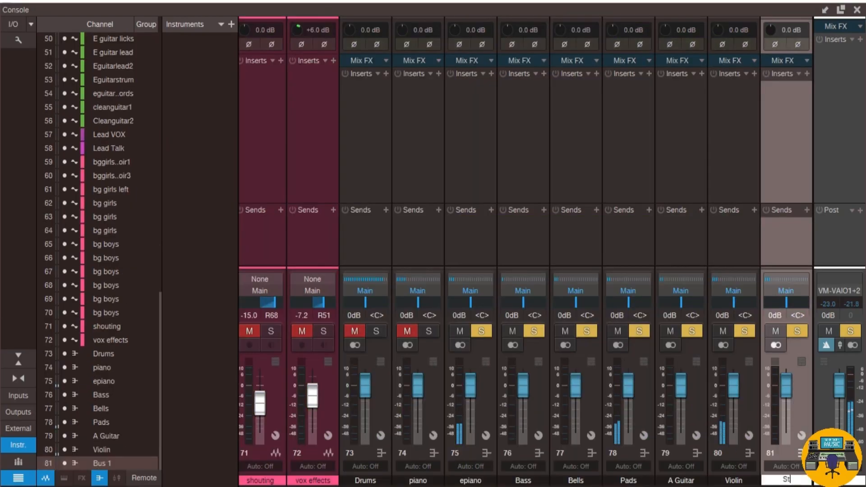
{"action": "type", "text": "rings"}
{"action": "key", "text": "Return"}
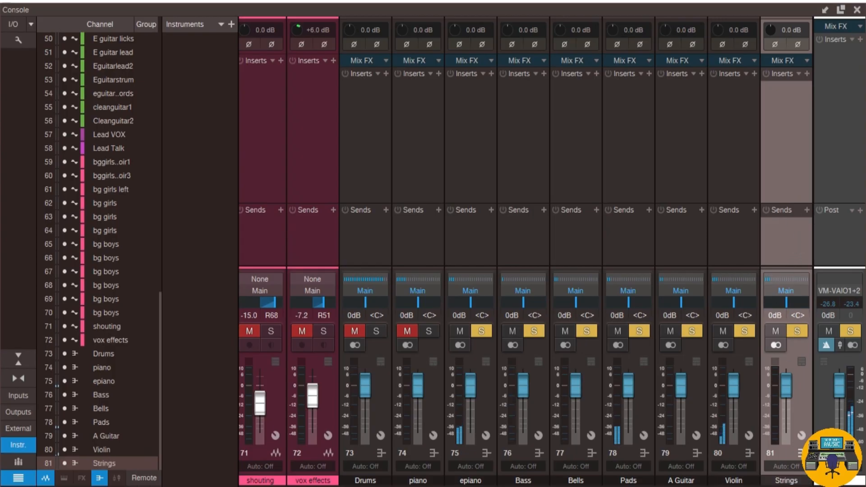
{"action": "left_click_drag", "start_coordinate": [746, 486], "coordinate": [540, 486]}
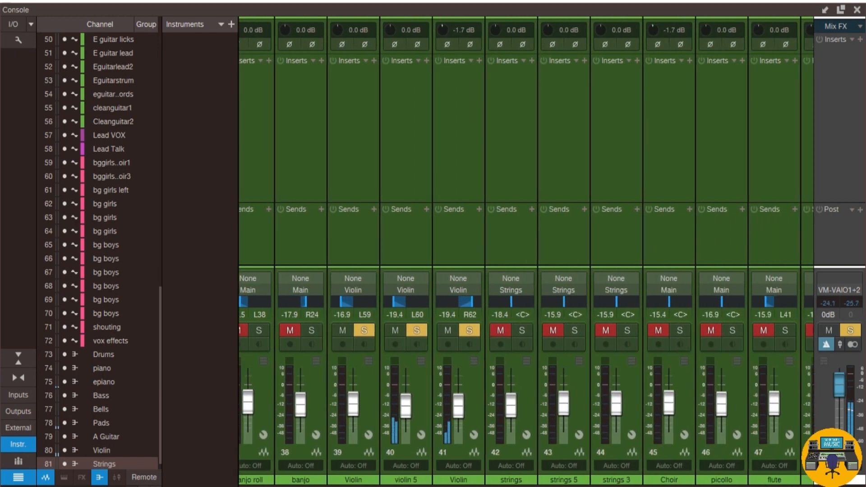
{"action": "left_click", "coordinate": [582, 330]}
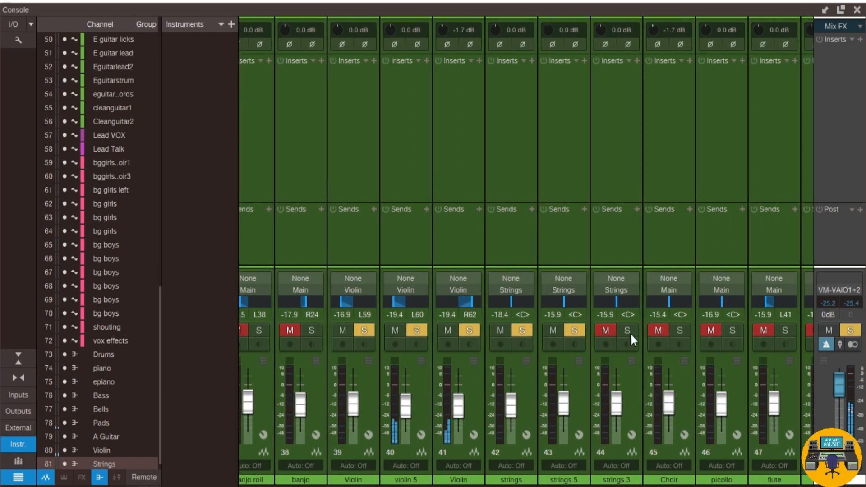
With the sax 2 and sax channels selected, add a bus channel and name it Sax
{"action": "left_click_drag", "start_coordinate": [560, 486], "coordinate": [588, 486]}
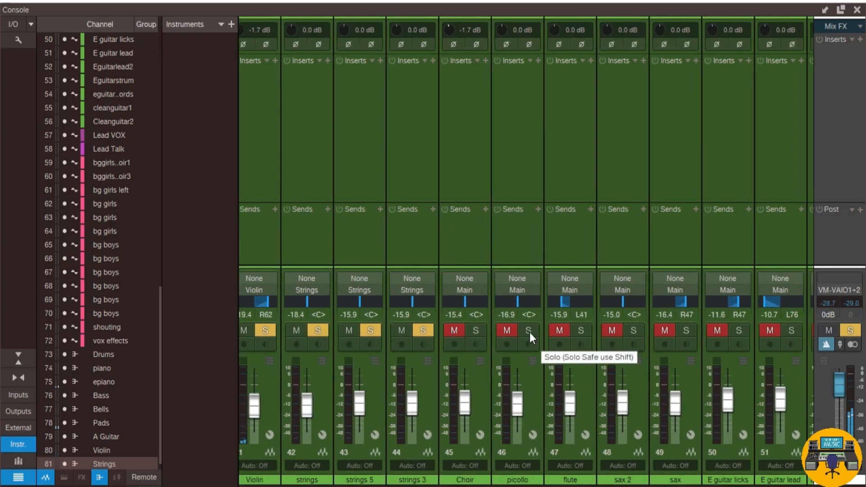
{"action": "left_click", "coordinate": [636, 174]}
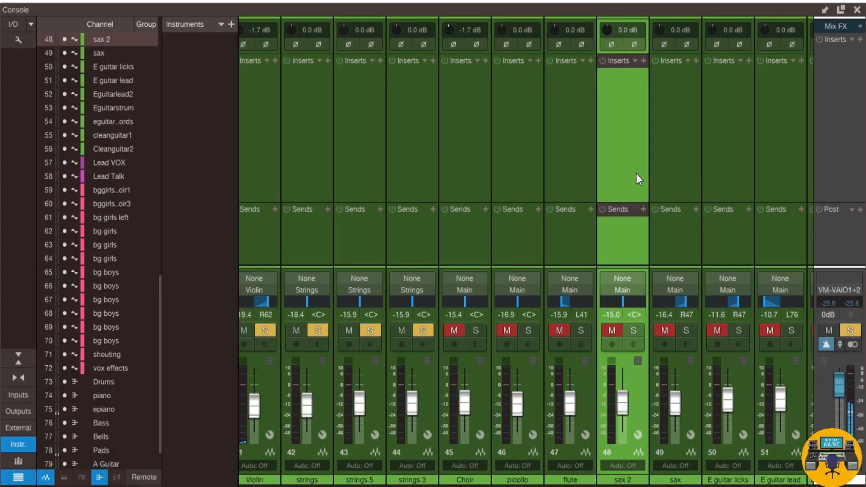
{"action": "left_click", "coordinate": [678, 169], "text": "shift"}
{"action": "right_click", "coordinate": [674, 159]}
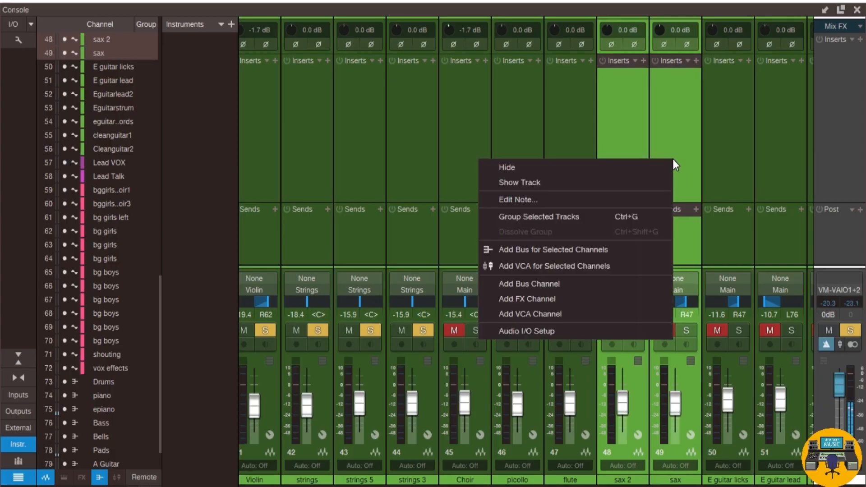
{"action": "left_click", "coordinate": [575, 283]}
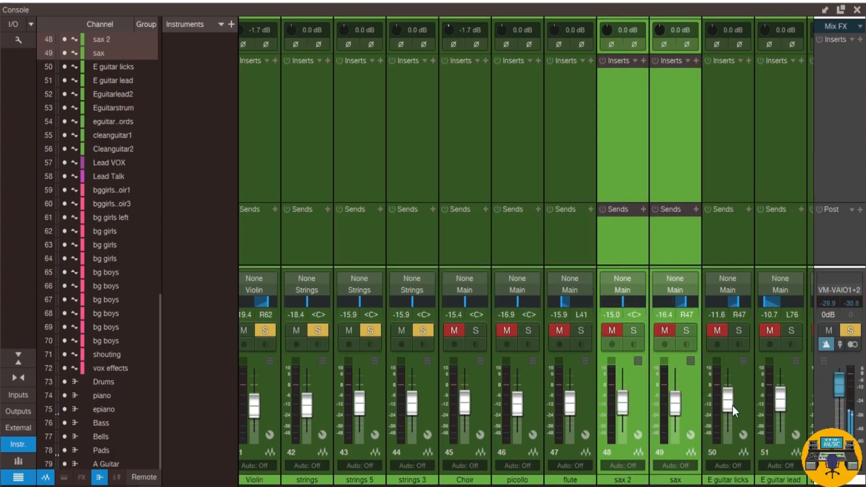
{"action": "double_click", "coordinate": [786, 480]}
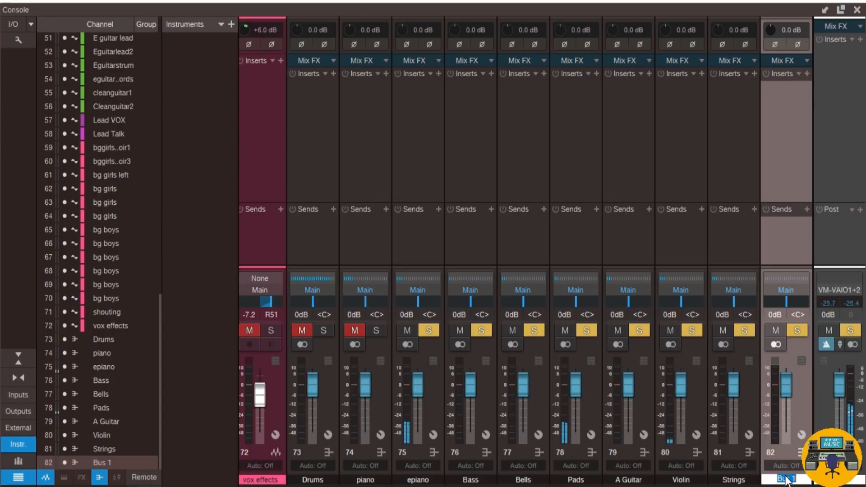
{"action": "type", "text": "Sax"}
{"action": "key", "text": "Return"}
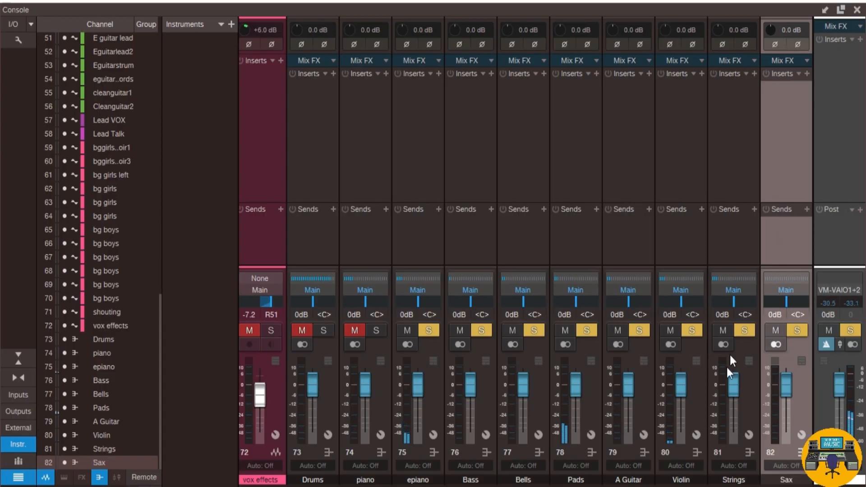
Solo the E guitar licks, E guitar lead, E guitar lead 2, E guitar strum and e guitar chords channels
{"action": "left_click_drag", "start_coordinate": [767, 486], "coordinate": [583, 486]}
{"action": "left_click", "coordinate": [474, 330]}
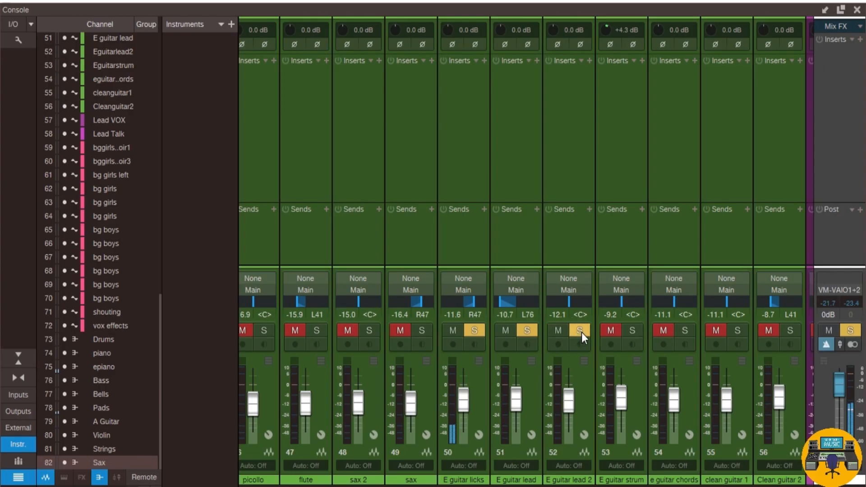
{"action": "left_click", "coordinate": [631, 331]}
{"action": "left_click", "coordinate": [684, 331]}
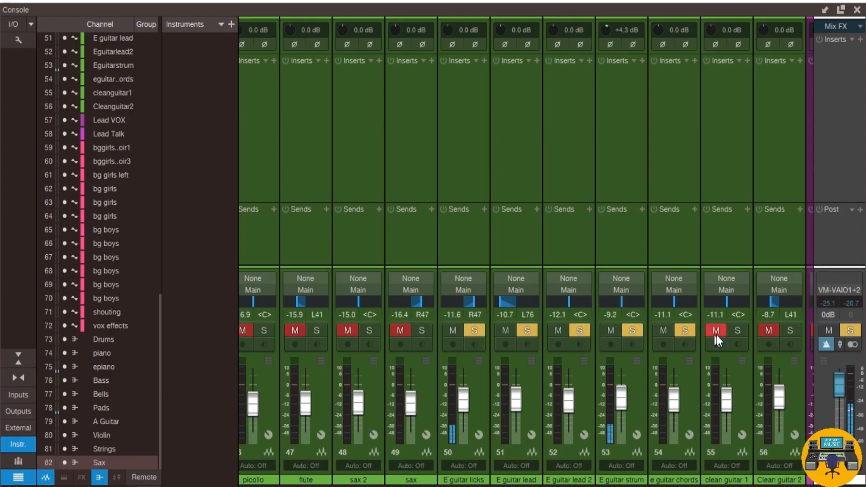
Add a bus for the five channels from E guitar licks through e guitar chords and name it E.guitar
{"action": "left_click", "coordinate": [681, 164]}
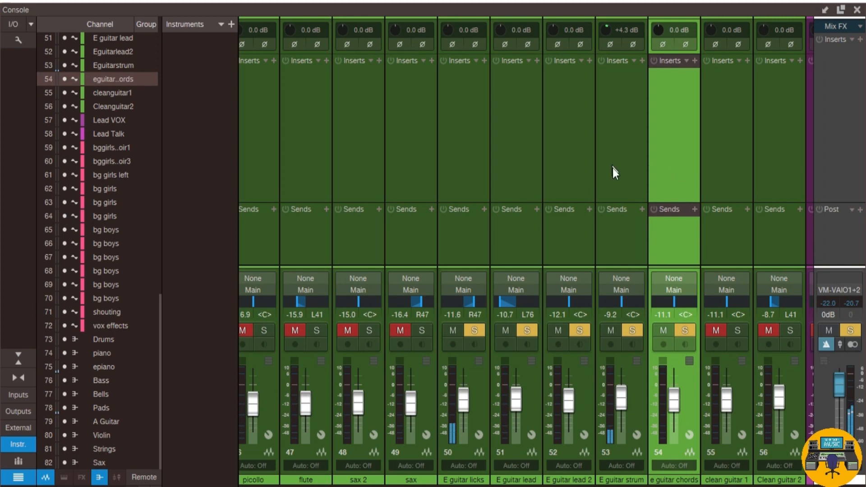
{"action": "left_click", "coordinate": [474, 158], "text": "shift"}
{"action": "right_click", "coordinate": [474, 159]}
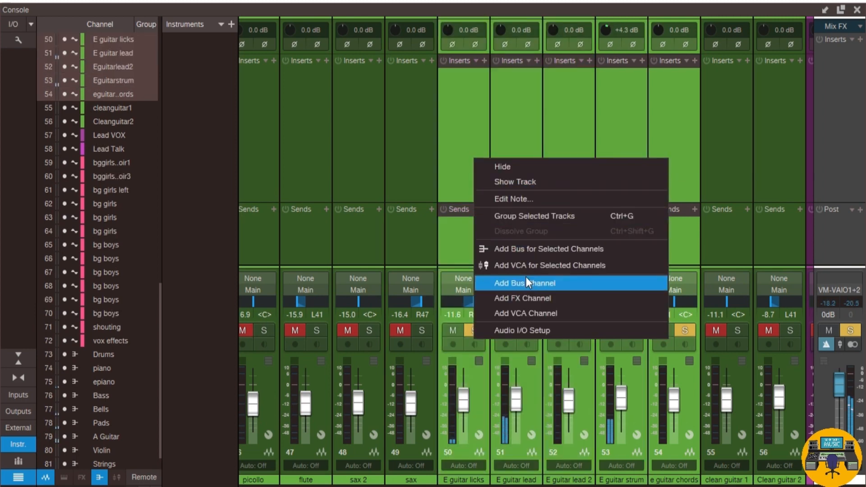
{"action": "left_click", "coordinate": [531, 247]}
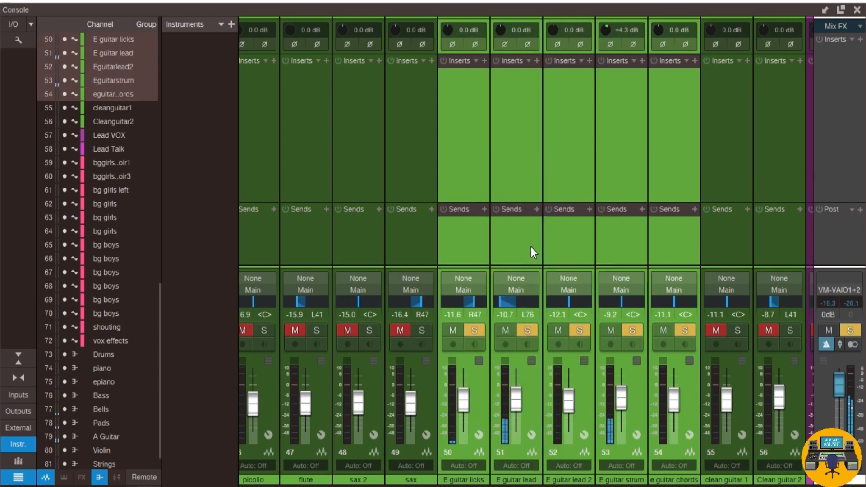
{"action": "double_click", "coordinate": [786, 480]}
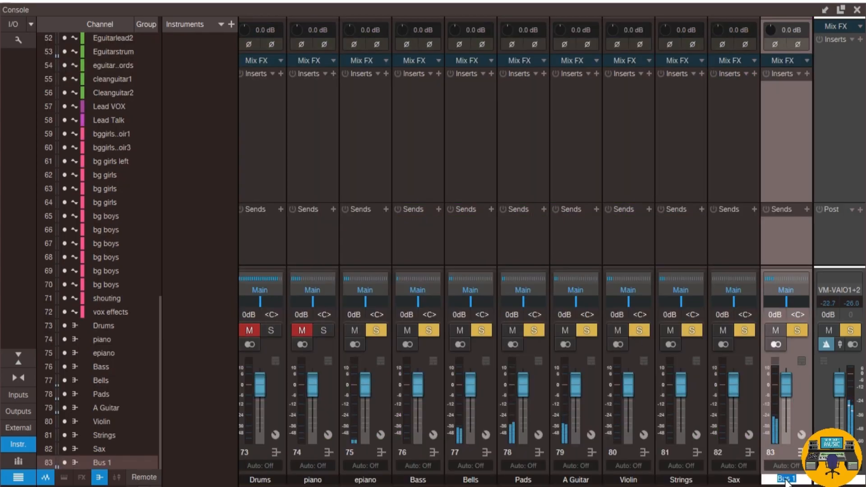
{"action": "type", "text": "E.guitar"}
{"action": "left_click", "coordinate": [797, 184]}
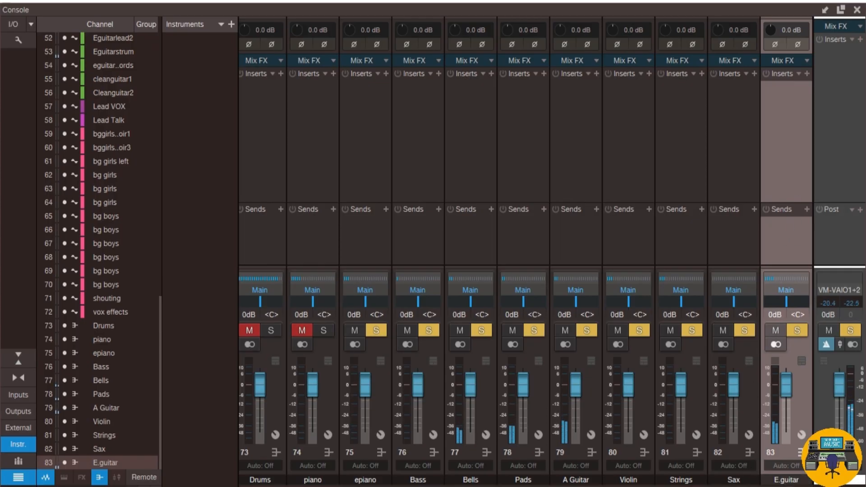
Turn off solo on the bells 2 and Bells channels
{"action": "left_click_drag", "start_coordinate": [740, 486], "coordinate": [426, 486]}
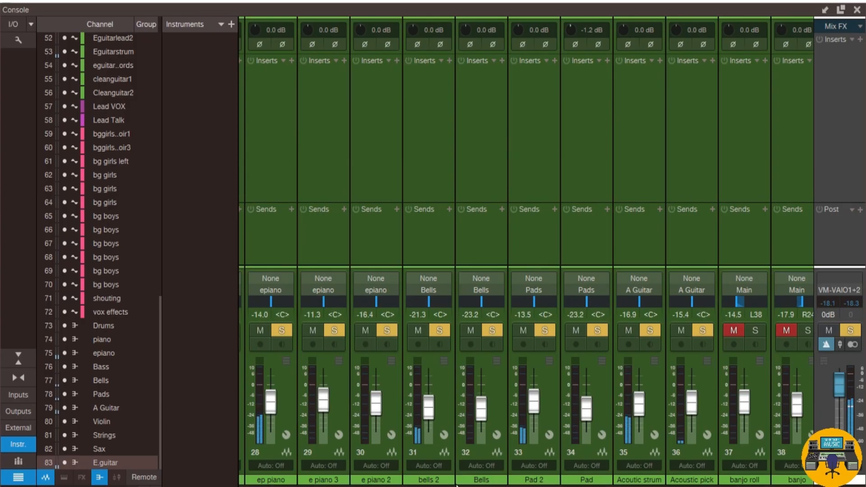
{"action": "left_click", "coordinate": [446, 333]}
{"action": "left_click", "coordinate": [491, 332]}
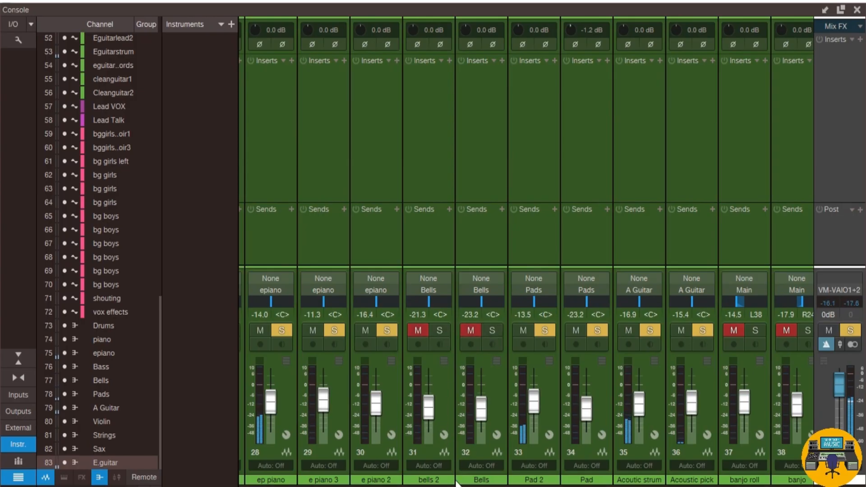
Add a bus for the clean guitar 1 and Clean guitar 2 channels and name it Clean Guitar
{"action": "left_click_drag", "start_coordinate": [469, 486], "coordinate": [623, 486]}
{"action": "left_click", "coordinate": [522, 155]}
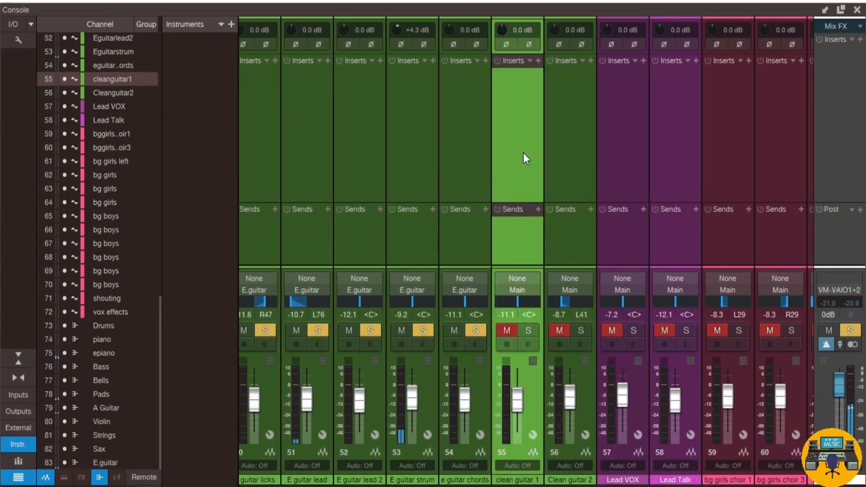
{"action": "left_click", "coordinate": [578, 161], "text": "ctrl"}
{"action": "right_click", "coordinate": [580, 158]}
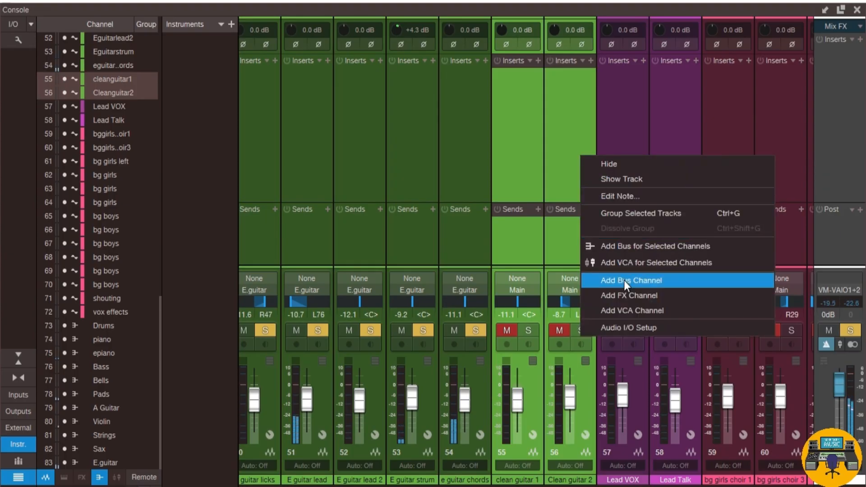
{"action": "left_click", "coordinate": [629, 245]}
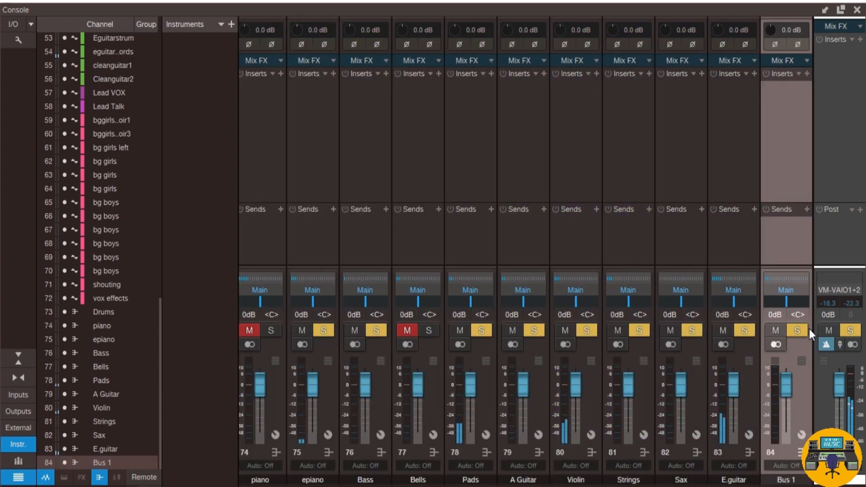
{"action": "double_click", "coordinate": [785, 480]}
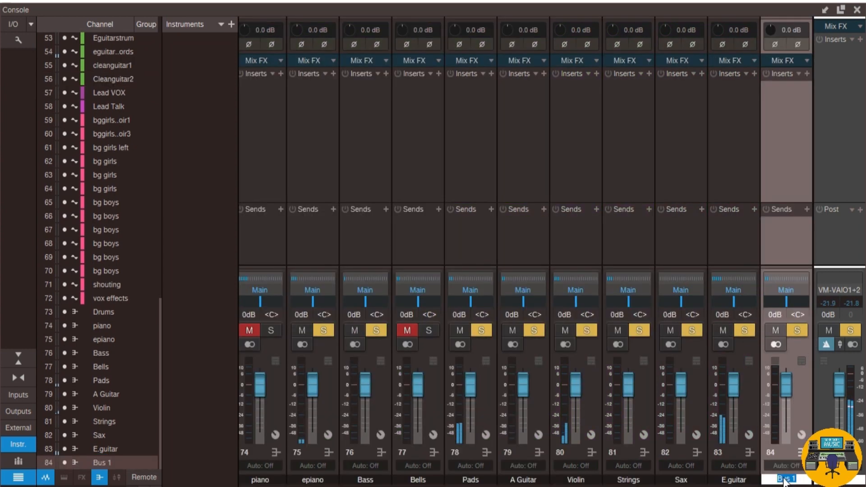
{"action": "type", "text": "Clean Guitar"}
{"action": "key", "text": "Return"}
{"action": "left_click_drag", "start_coordinate": [740, 486], "coordinate": [598, 486]}
{"action": "left_click", "coordinate": [462, 183]}
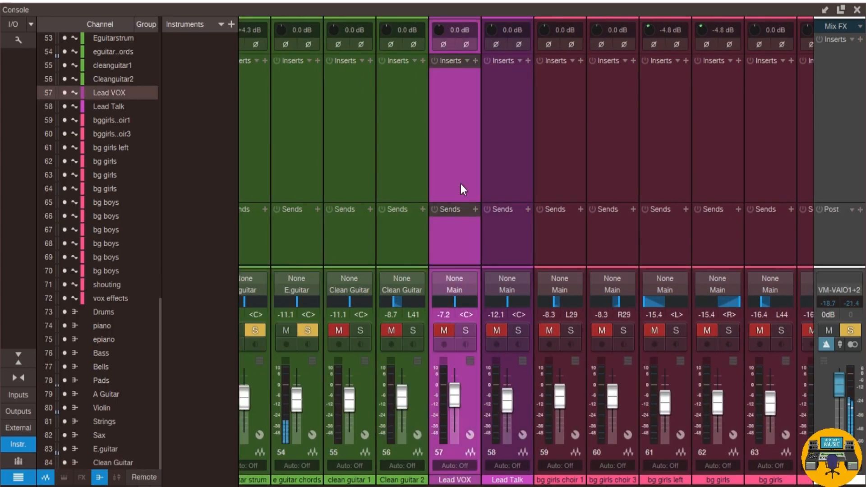
{"action": "left_click", "coordinate": [514, 178], "text": "shift"}
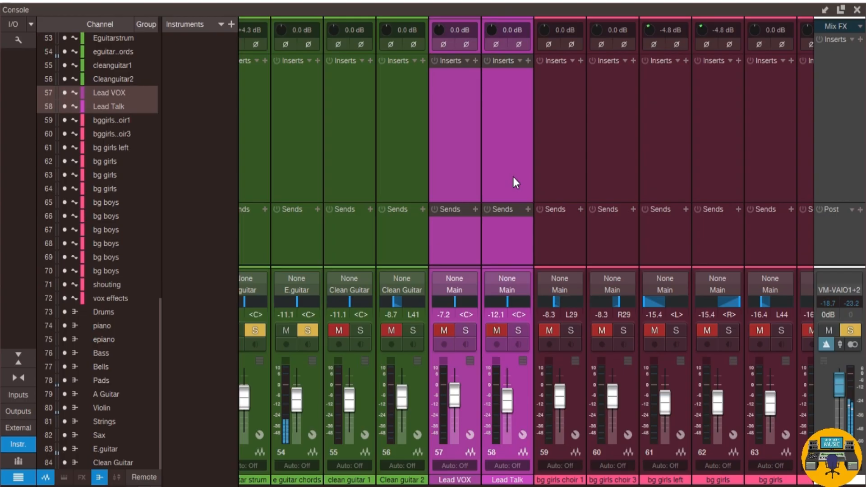
{"action": "left_click", "coordinate": [499, 159]}
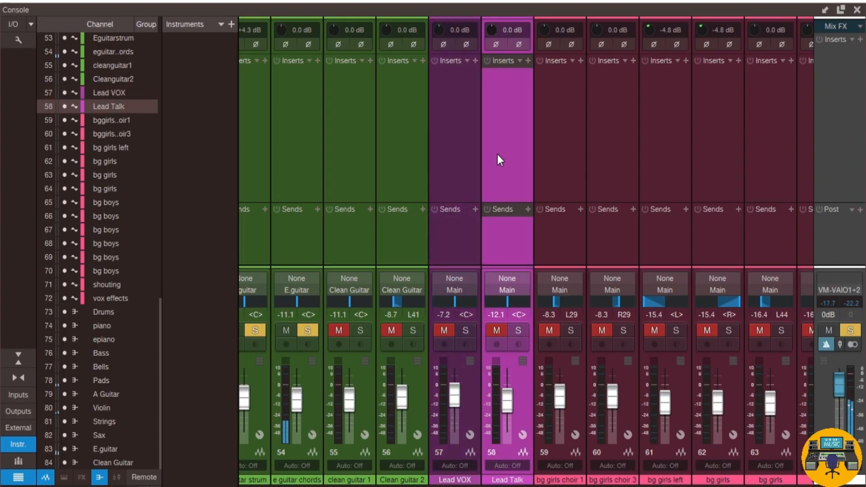
Add a bus for all background vocal channels from bg girls choir 1 through vox effects and name it BGV
{"action": "left_click", "coordinate": [557, 162]}
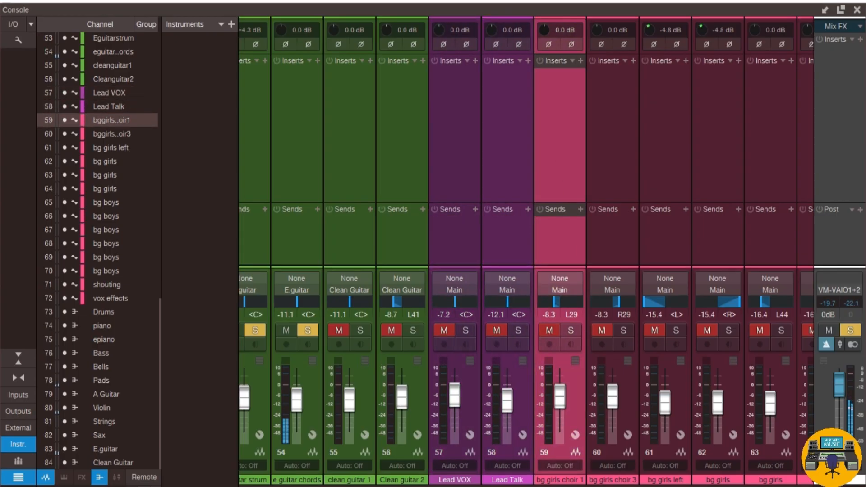
{"action": "left_click_drag", "start_coordinate": [621, 486], "coordinate": [696, 486]}
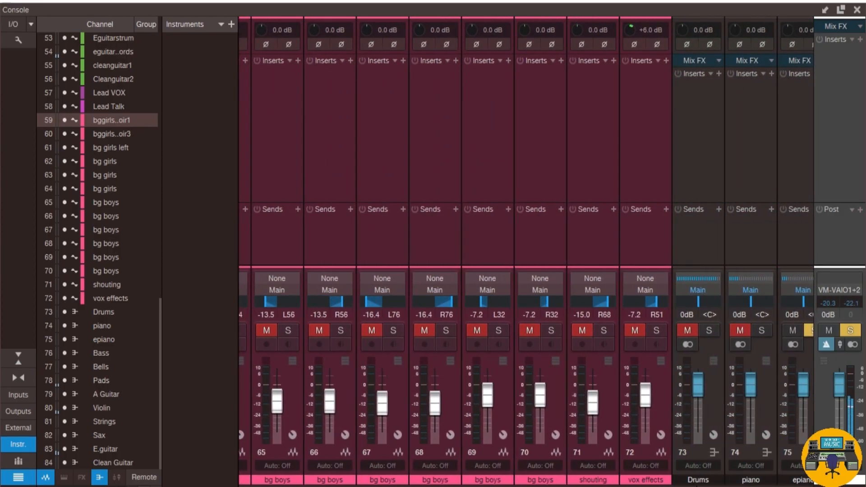
{"action": "left_click", "coordinate": [654, 172], "text": "shift"}
{"action": "right_click", "coordinate": [654, 171]}
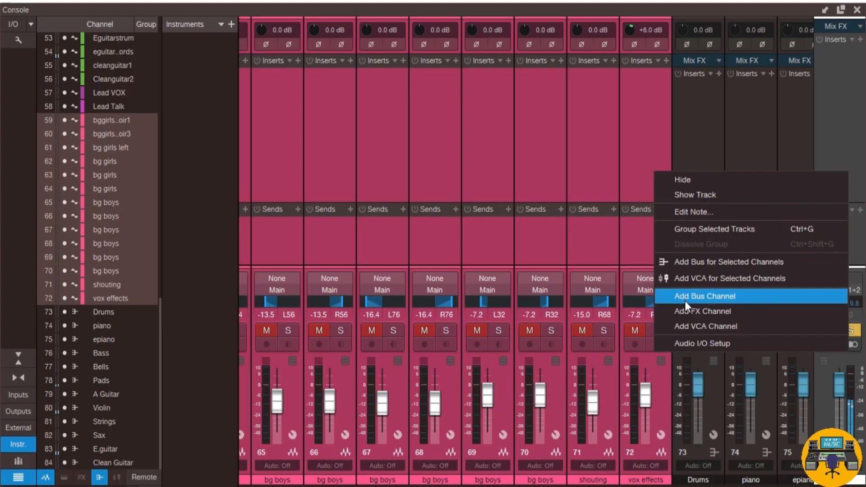
{"action": "left_click", "coordinate": [689, 263]}
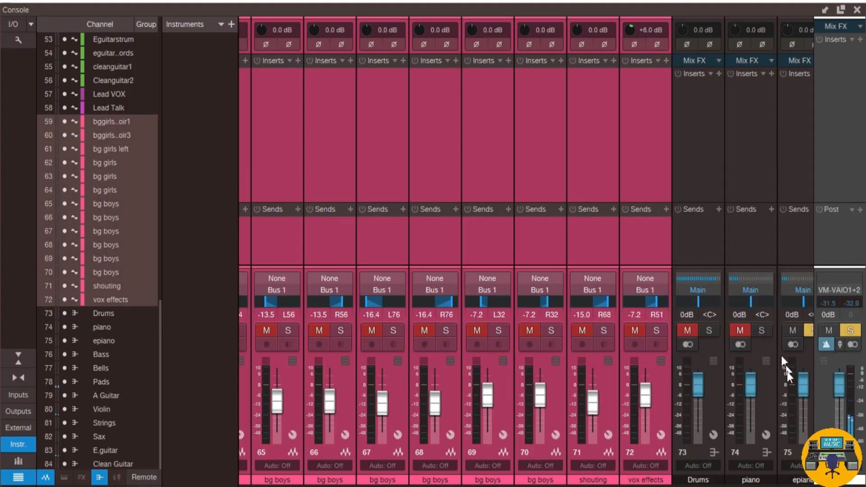
{"action": "double_click", "coordinate": [782, 480]}
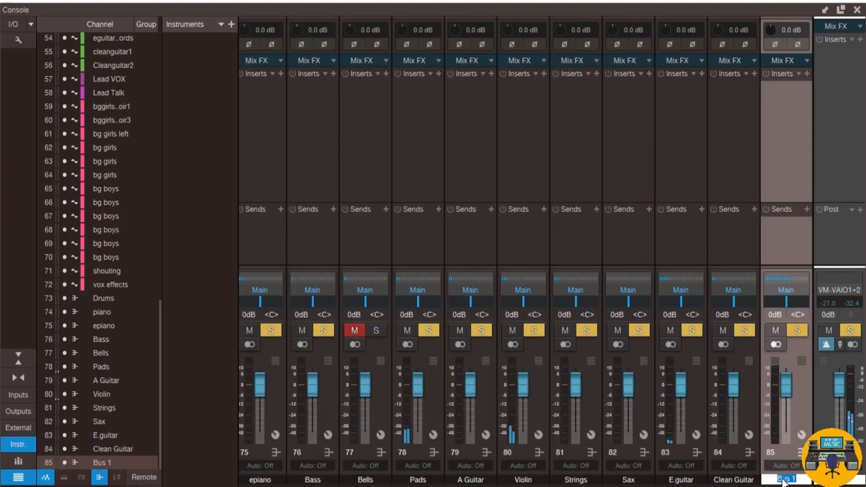
{"action": "type", "text": "BGV"}
{"action": "key", "text": "Return"}
Turn off solo on the BGV bus and clear all remaining solos in the mix
{"action": "mouse_move", "coordinate": [764, 486]}
{"action": "left_mouse_down"}
{"action": "mouse_move", "coordinate": [688, 486]}
{"action": "mouse_move", "coordinate": [763, 486]}
{"action": "left_mouse_up"}
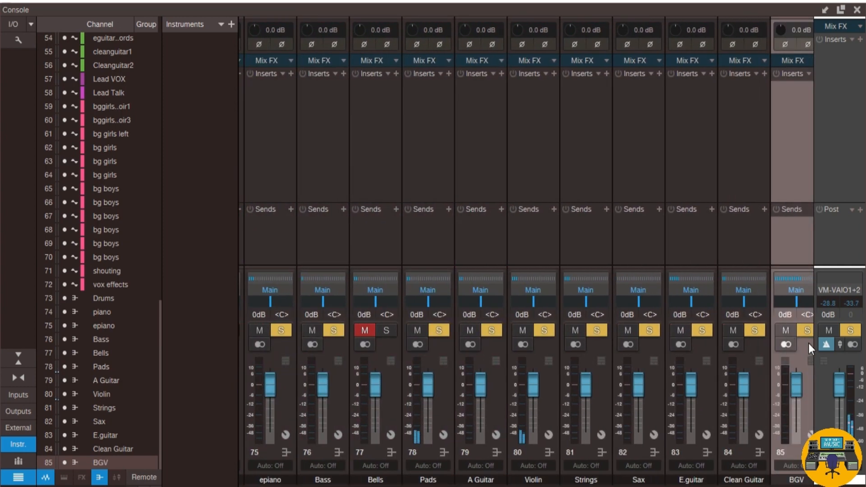
{"action": "left_click", "coordinate": [805, 331]}
{"action": "left_click_drag", "start_coordinate": [767, 486], "coordinate": [592, 486]}
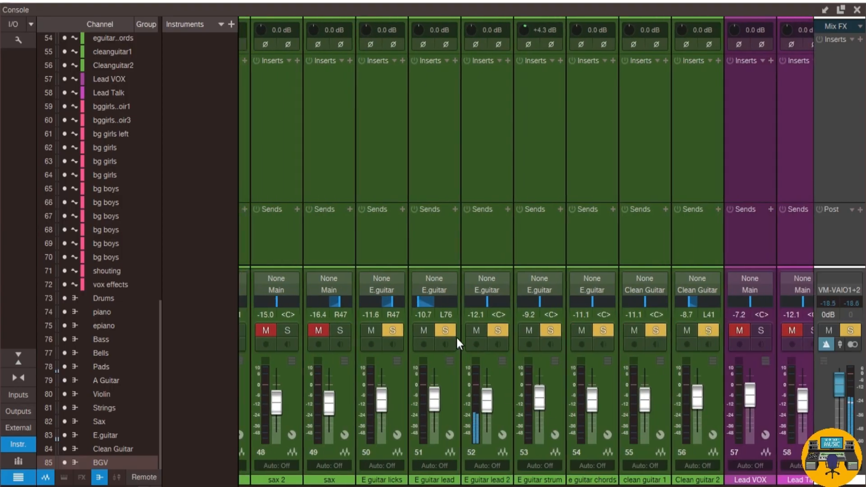
{"action": "left_click", "coordinate": [446, 330]}
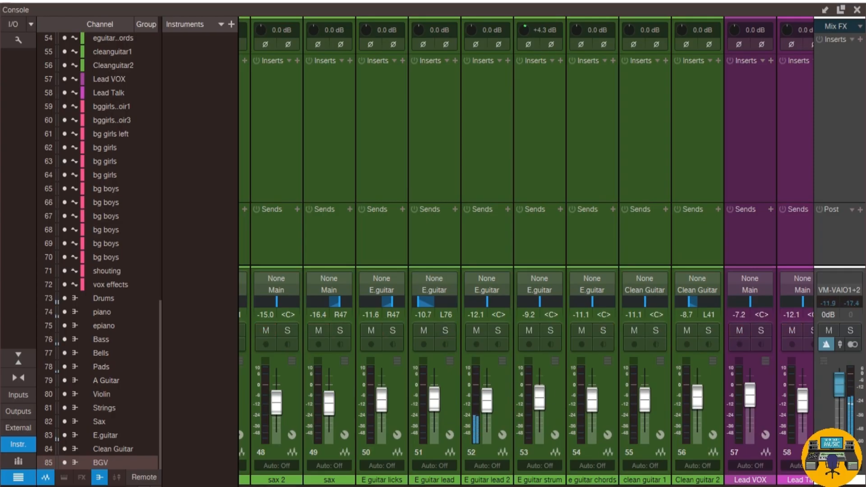
Solo the Drums, piano, epiano, Bass and Bells buses one after another to build up the mix
{"action": "scroll", "coordinate": [602, 478], "scroll_direction": "down", "scroll_amount": 7}
{"action": "scroll", "coordinate": [693, 483], "scroll_direction": "down", "scroll_amount": 6}
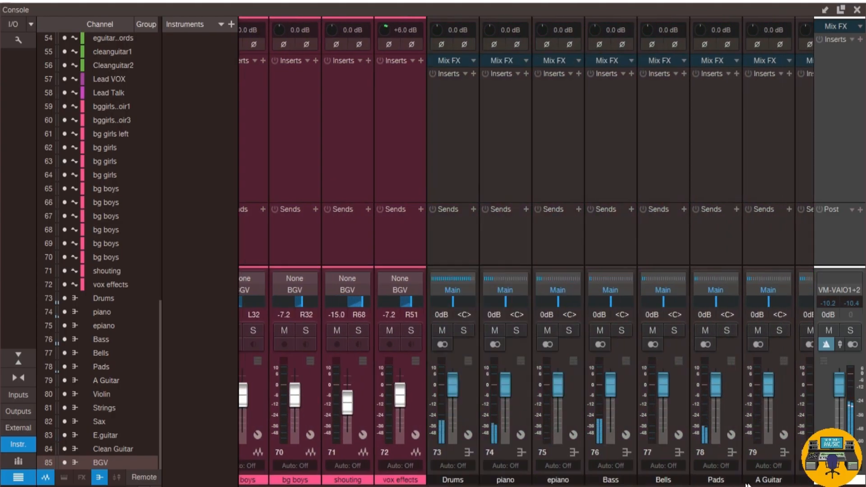
{"action": "scroll", "coordinate": [587, 429], "scroll_direction": "up", "scroll_amount": 3}
{"action": "left_click", "coordinate": [431, 329]}
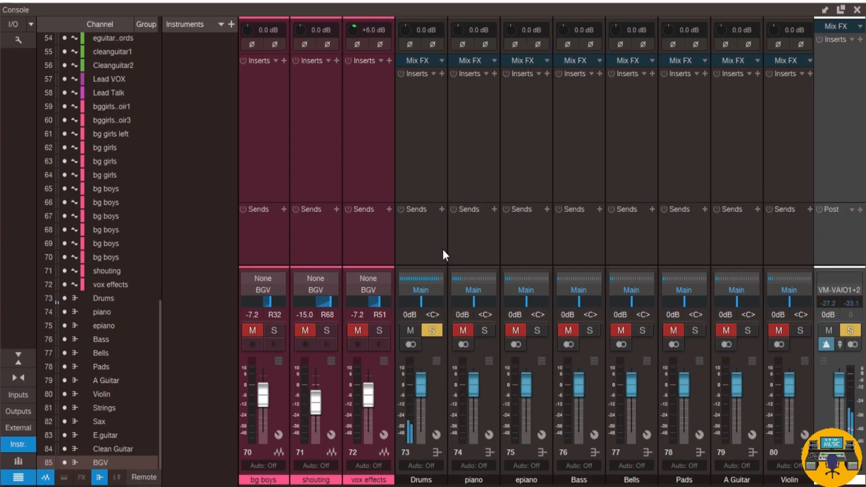
{"action": "left_click", "coordinate": [486, 330]}
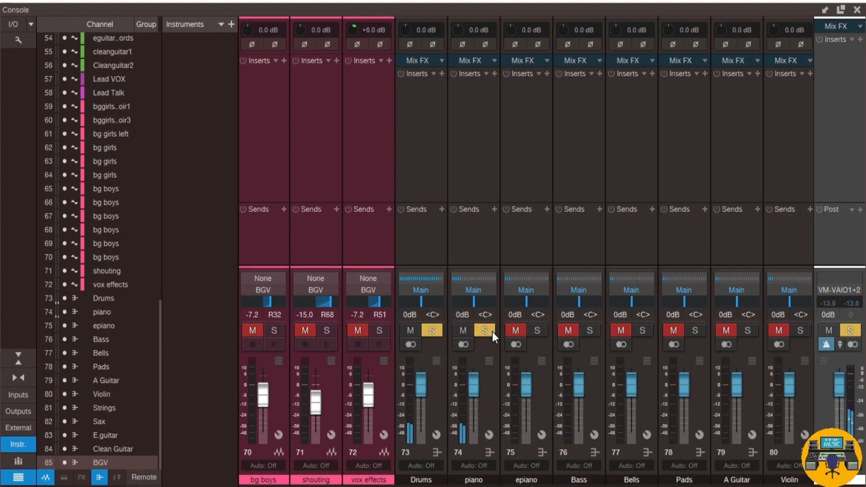
{"action": "mouse_move", "coordinate": [740, 486]}
{"action": "left_mouse_down"}
{"action": "mouse_move", "coordinate": [775, 486]}
{"action": "mouse_move", "coordinate": [755, 486]}
{"action": "left_mouse_up"}
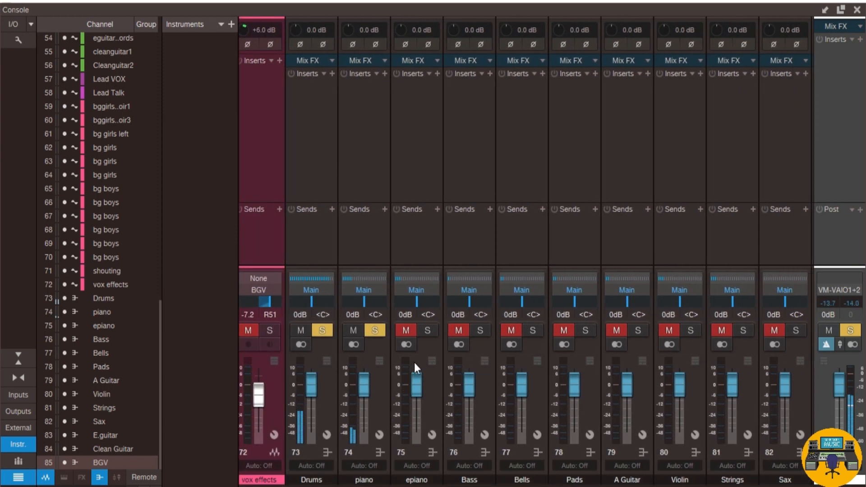
{"action": "left_click", "coordinate": [426, 332]}
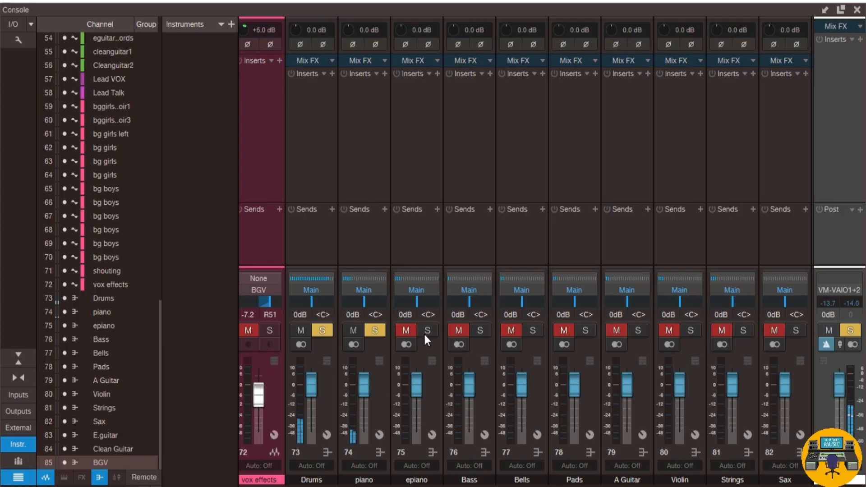
{"action": "left_click", "coordinate": [479, 335]}
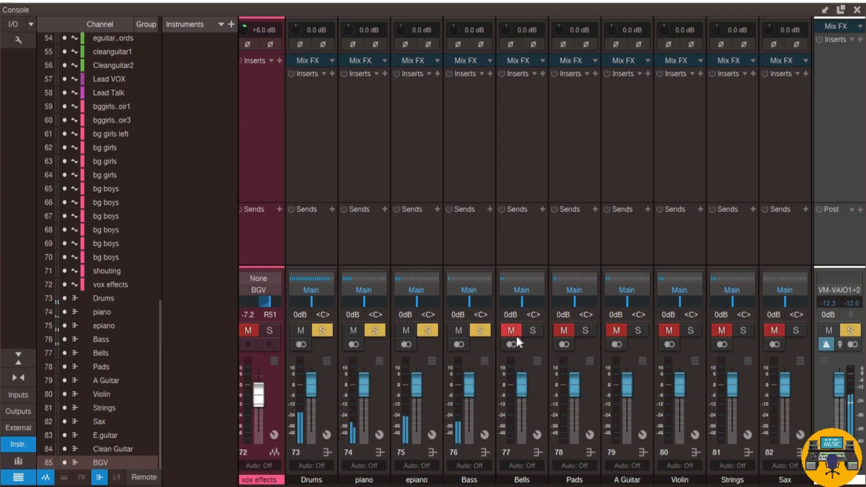
{"action": "left_click", "coordinate": [536, 332]}
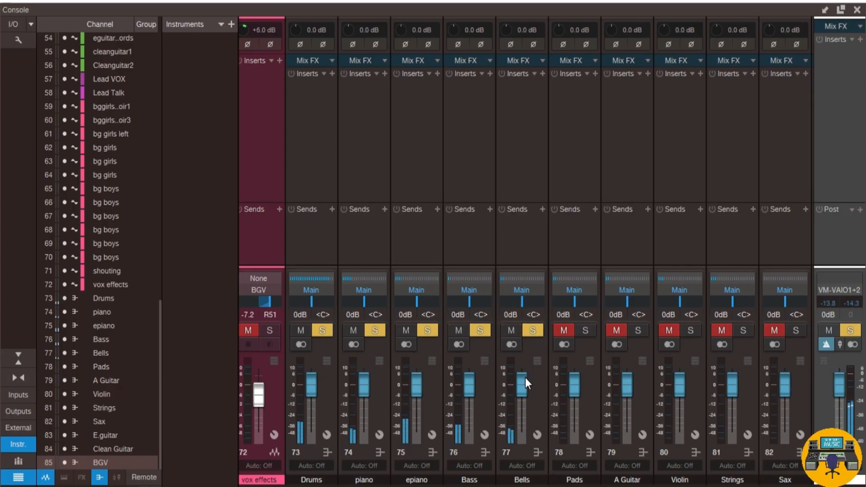
Add the Pads, A Guitar, Violin, Strings and Sax buses to the soloed group
{"action": "left_click", "coordinate": [583, 332]}
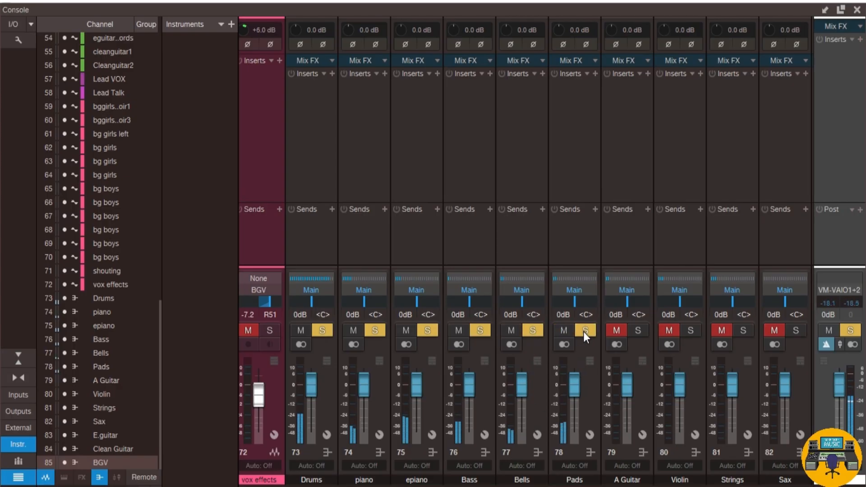
{"action": "left_click", "coordinate": [637, 331]}
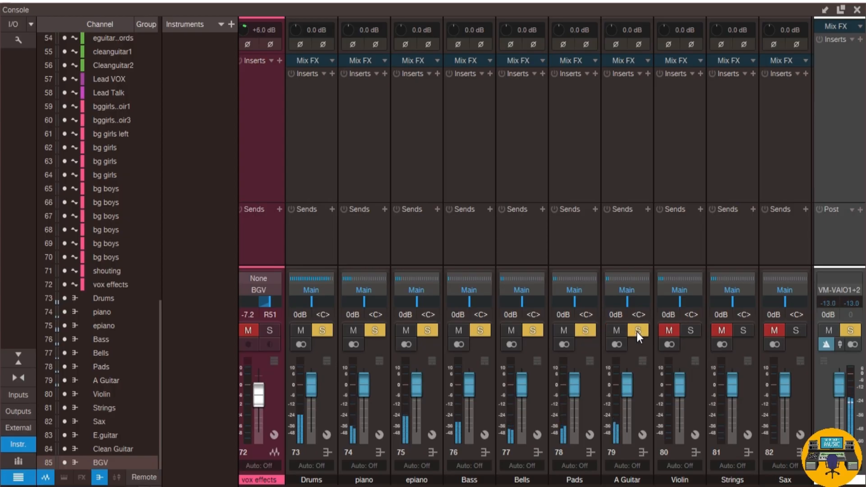
{"action": "left_click", "coordinate": [692, 333]}
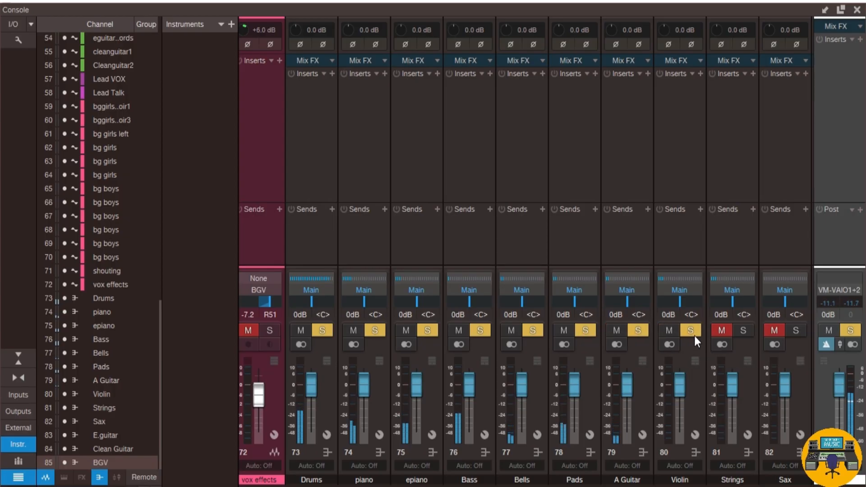
{"action": "left_click", "coordinate": [743, 333]}
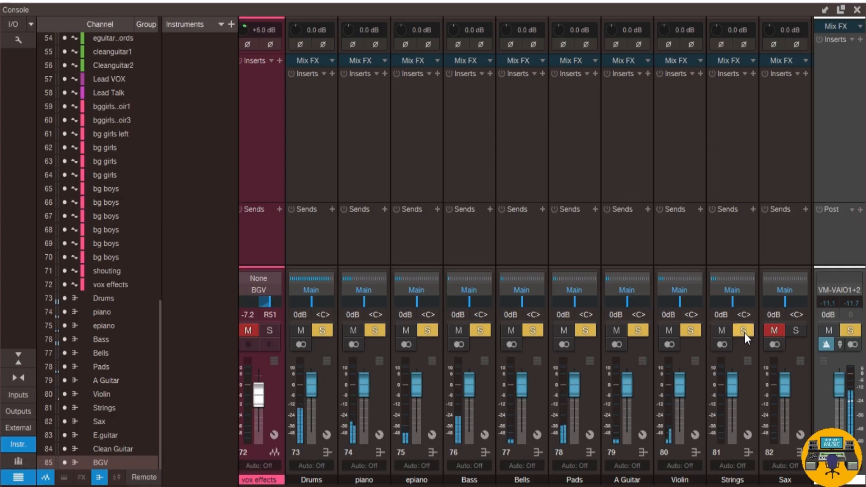
{"action": "left_click", "coordinate": [794, 331]}
Solo the Clean Guitar, E.guitar and BGV buses as well
{"action": "left_click_drag", "start_coordinate": [753, 486], "coordinate": [776, 486]}
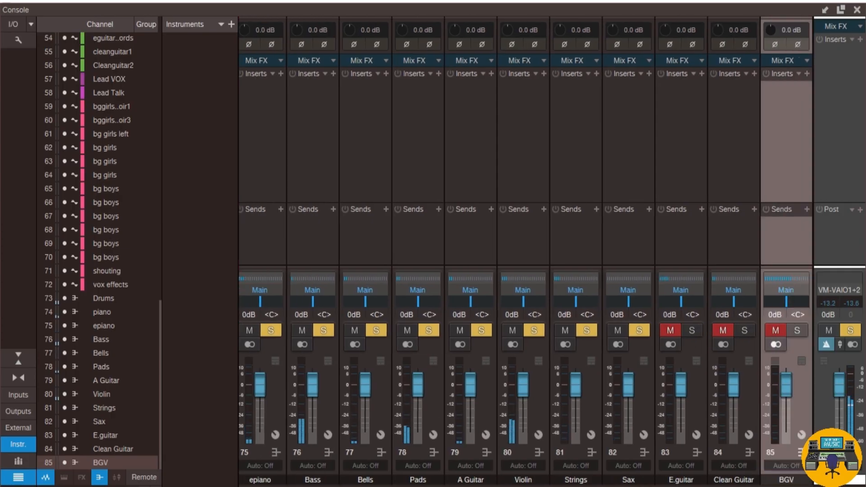
{"action": "left_click", "coordinate": [742, 329]}
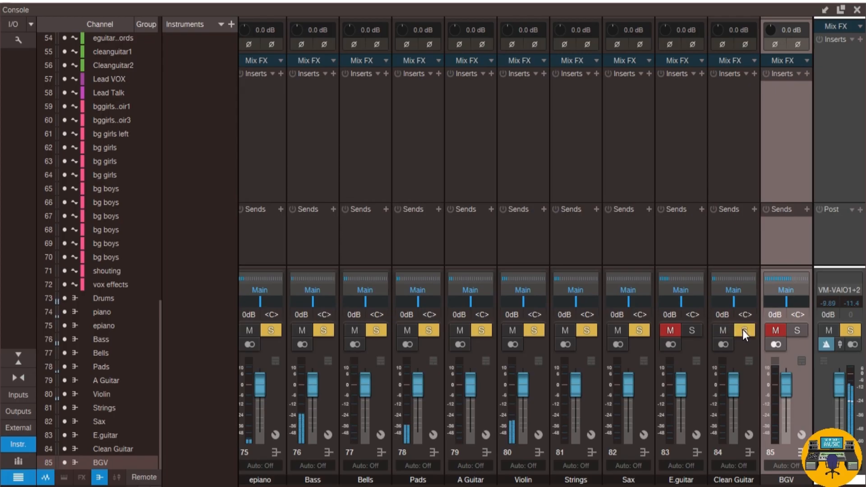
{"action": "left_click", "coordinate": [693, 331]}
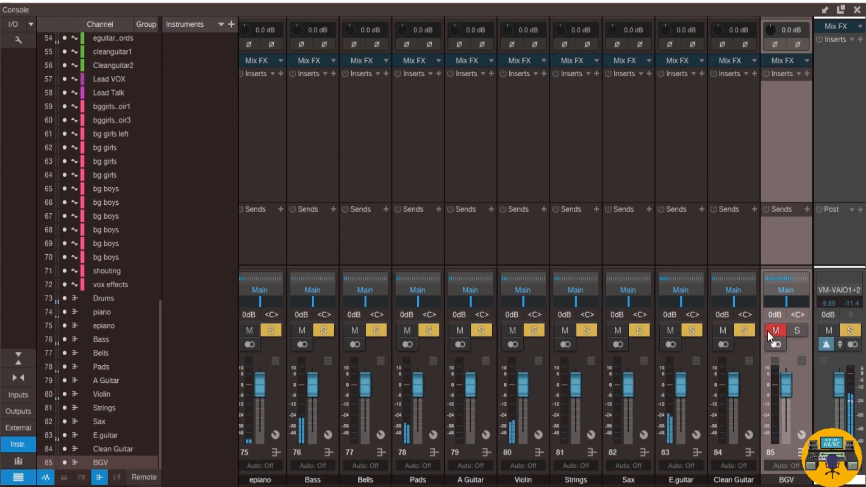
{"action": "left_click", "coordinate": [799, 331]}
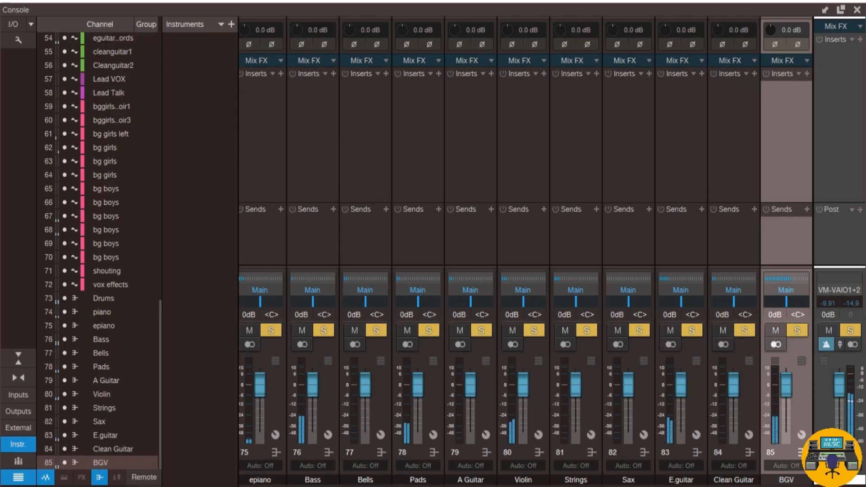
Turn off solo on the Drums bus
{"action": "left_click_drag", "start_coordinate": [744, 486], "coordinate": [717, 486]}
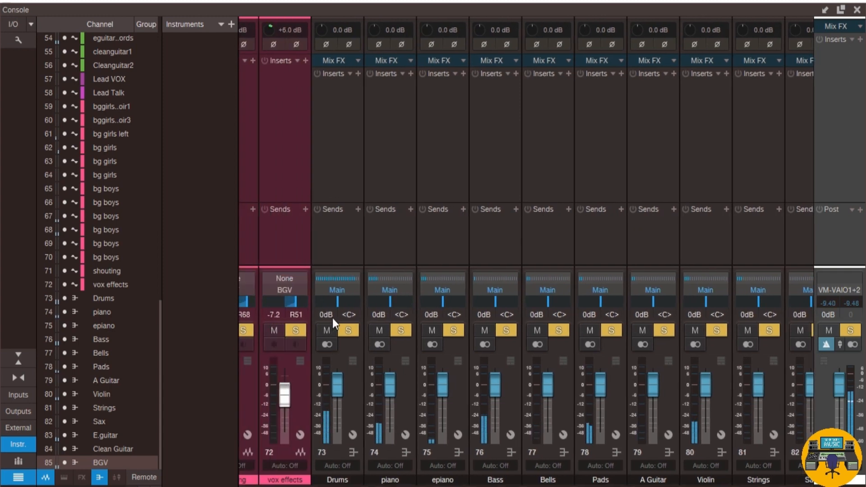
{"action": "left_click", "coordinate": [348, 329]}
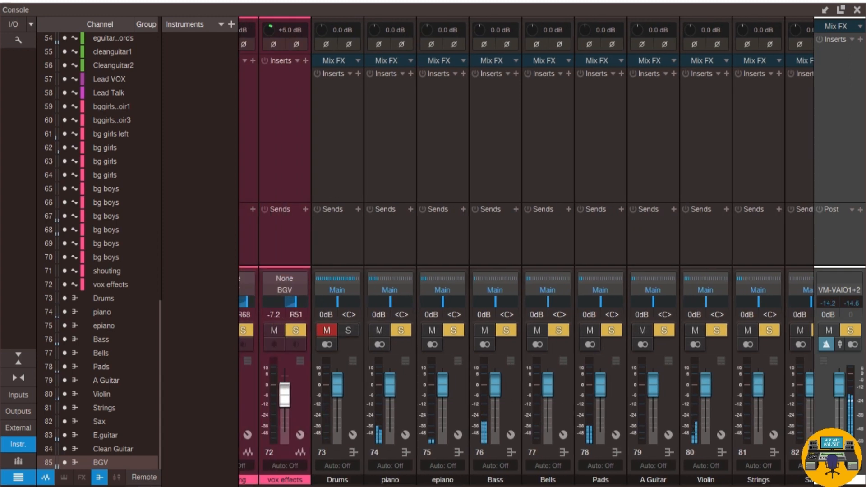
{"action": "left_click_drag", "start_coordinate": [740, 486], "coordinate": [711, 486]}
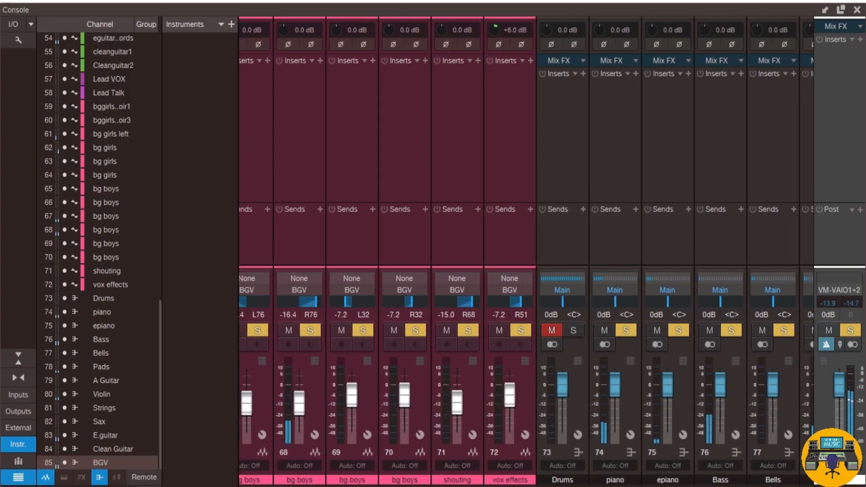
Route the shouting and vox effects channels to the Main output instead of the BGV bus
{"action": "left_click_drag", "start_coordinate": [730, 486], "coordinate": [678, 486]}
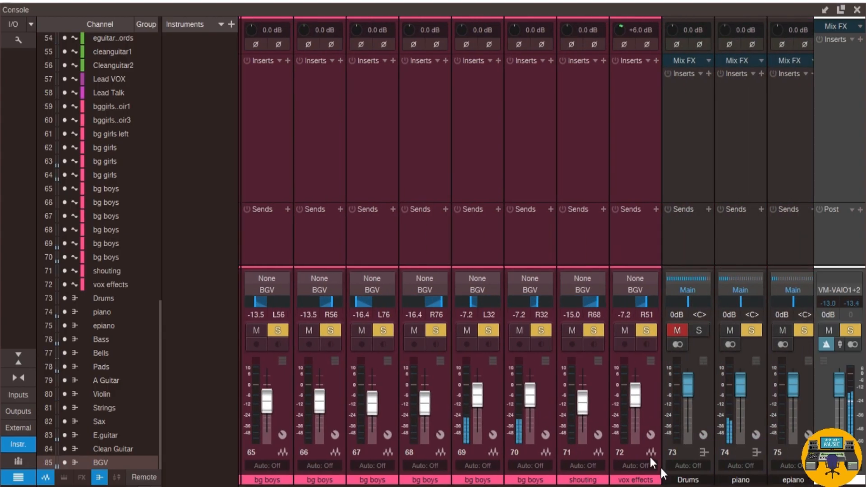
{"action": "left_click", "coordinate": [583, 290]}
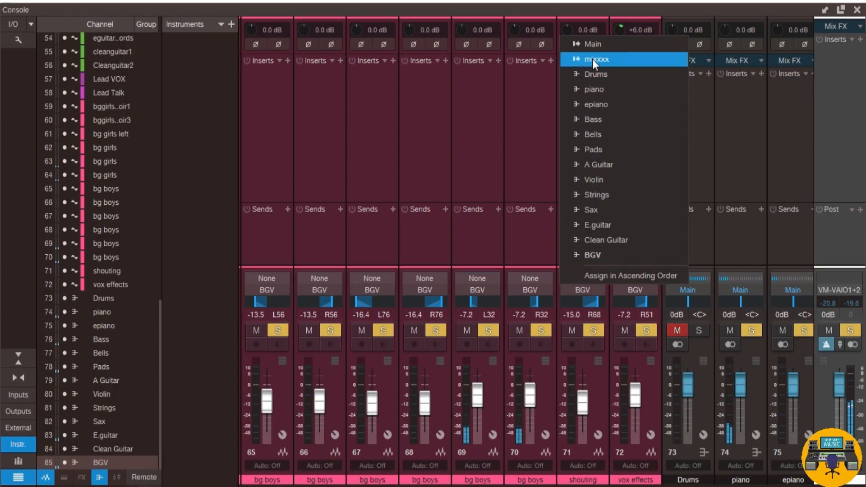
{"action": "left_click", "coordinate": [594, 46]}
{"action": "left_click", "coordinate": [636, 292]}
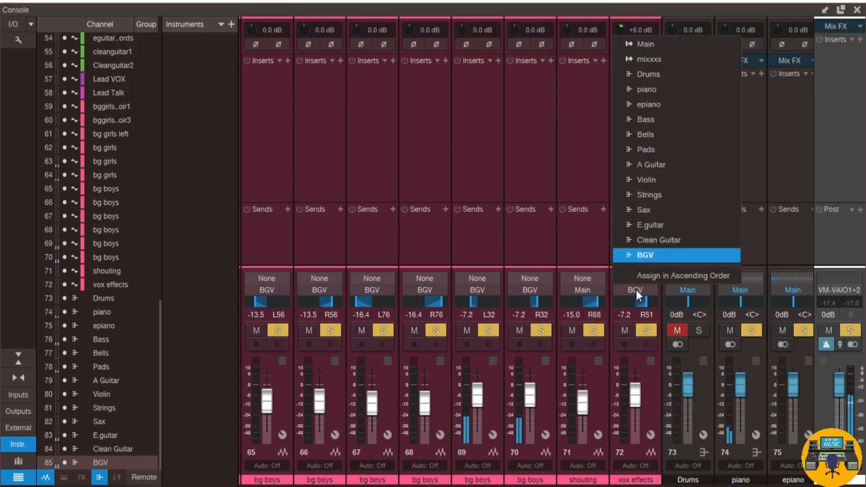
{"action": "left_click", "coordinate": [645, 44]}
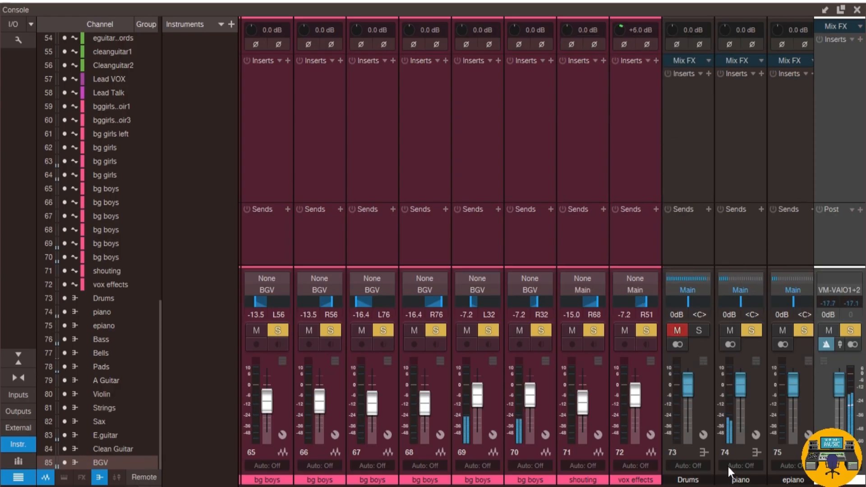
Solo the Drums bus again so it joins the other soloed buses
{"action": "left_click_drag", "start_coordinate": [729, 486], "coordinate": [737, 486]}
{"action": "left_click", "coordinate": [647, 329]}
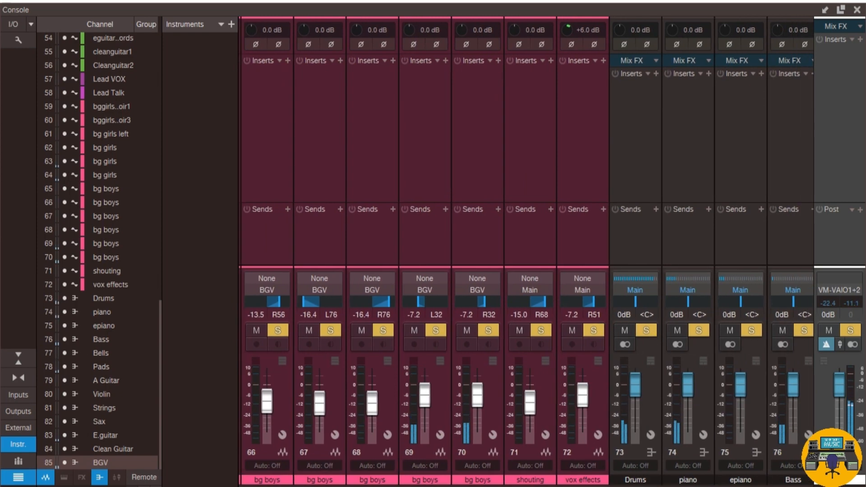
Audition the Lead VOX and Lead Talk channels in solo, and turn their solos off again
{"action": "left_click_drag", "start_coordinate": [664, 486], "coordinate": [543, 486]}
{"action": "left_click", "coordinate": [641, 331]}
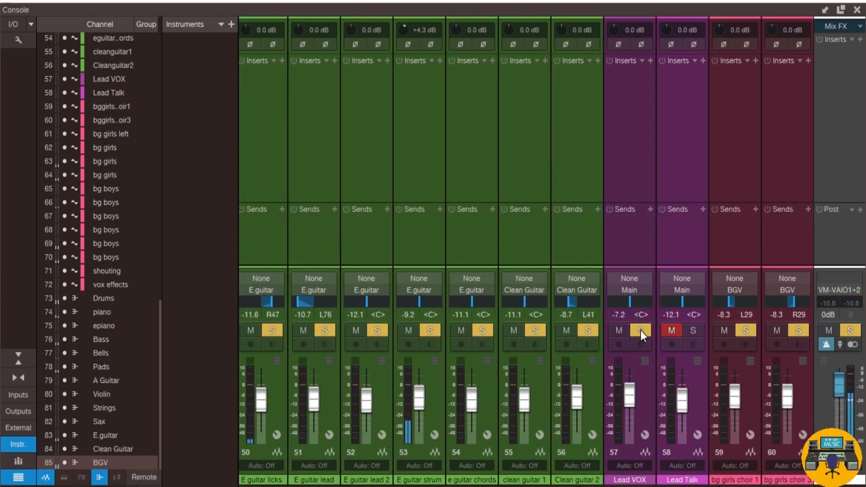
{"action": "left_click", "coordinate": [693, 331]}
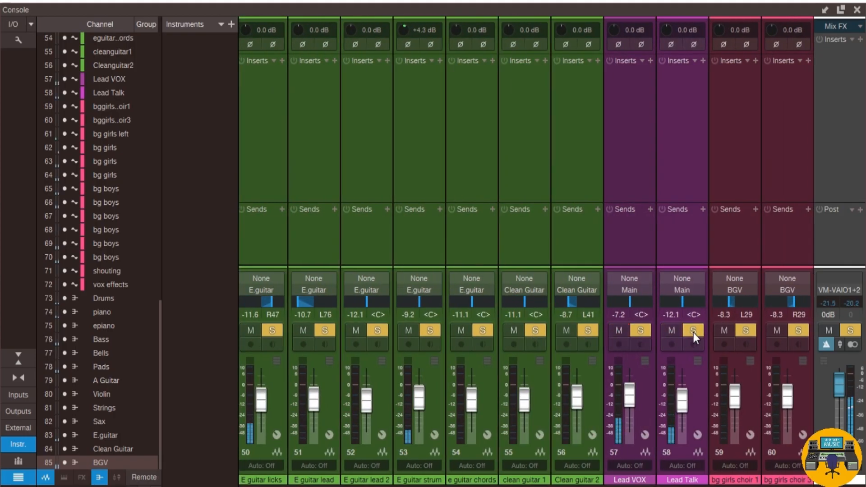
{"action": "left_click", "coordinate": [693, 331]}
{"action": "left_click", "coordinate": [641, 331]}
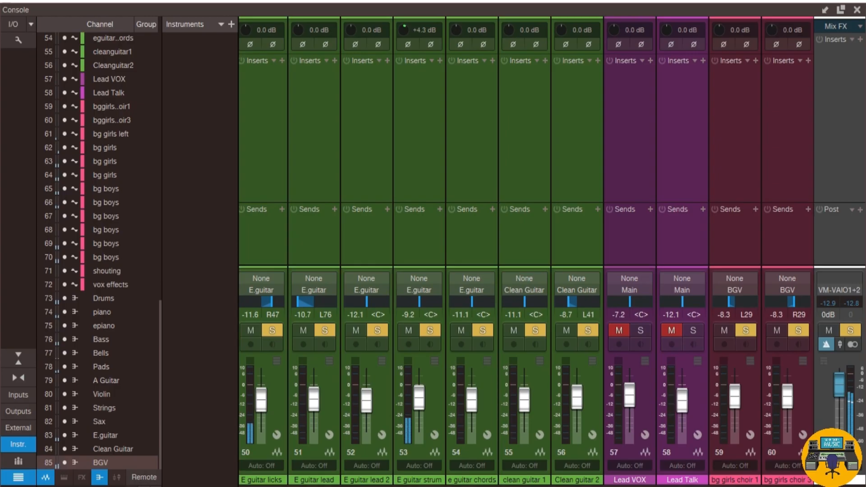
Route the sax 2 and sax channels from Main to the Sax bus
{"action": "left_click_drag", "start_coordinate": [609, 486], "coordinate": [552, 485]}
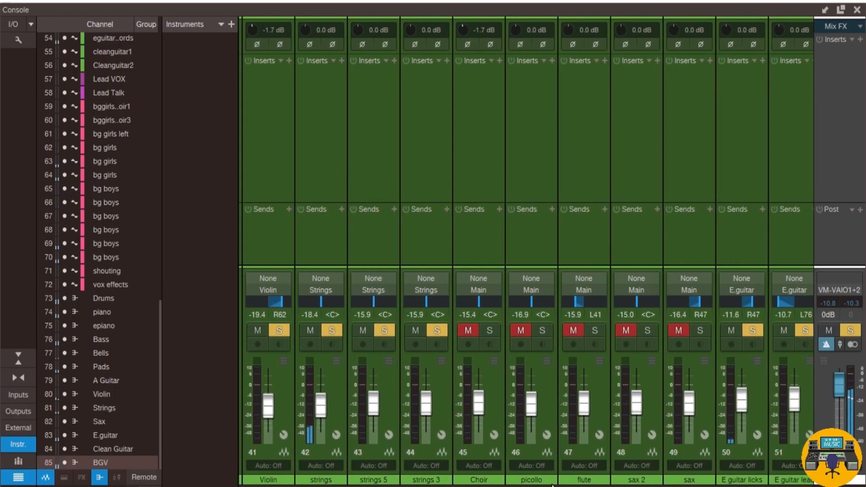
{"action": "left_click_drag", "start_coordinate": [552, 485], "coordinate": [551, 486]}
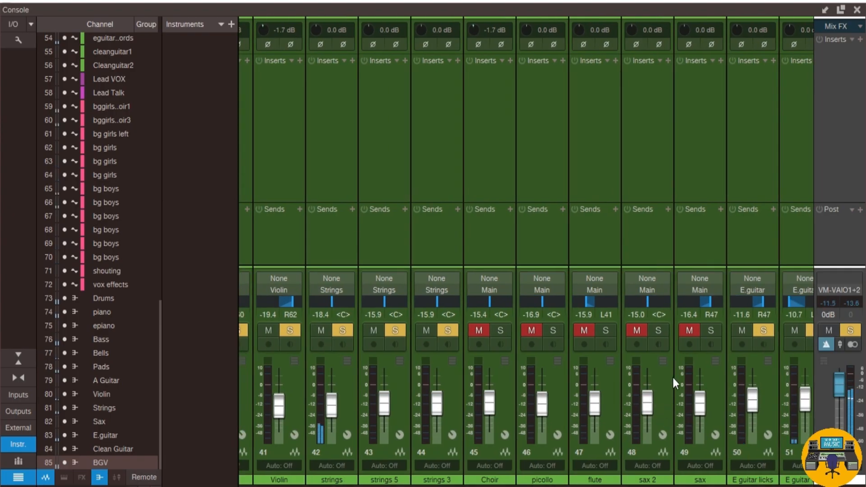
{"action": "left_click_drag", "start_coordinate": [548, 486], "coordinate": [749, 486]}
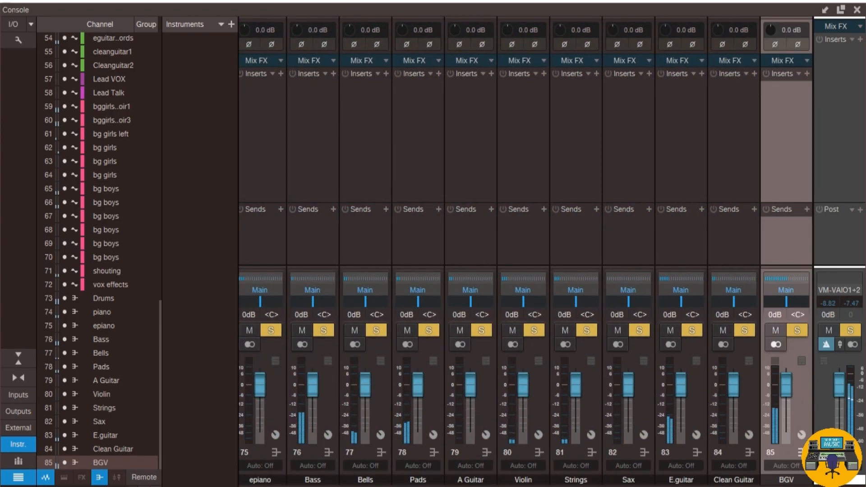
{"action": "left_click", "coordinate": [624, 236]}
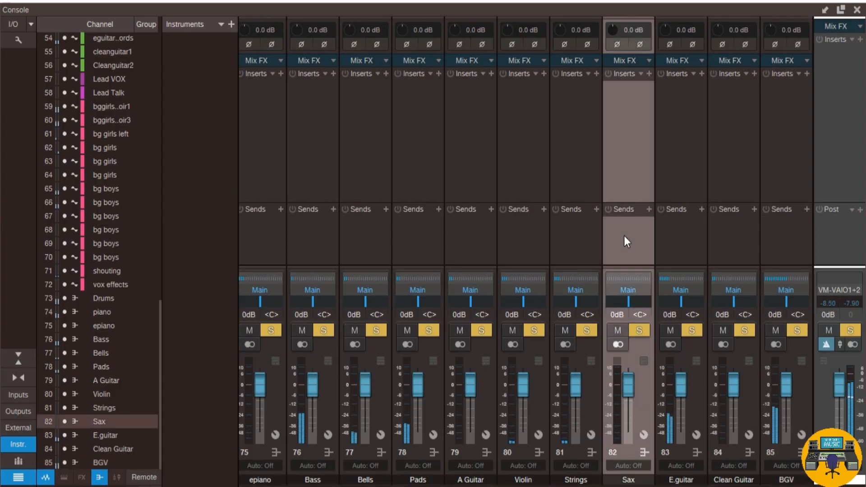
{"action": "left_click_drag", "start_coordinate": [749, 486], "coordinate": [569, 486]}
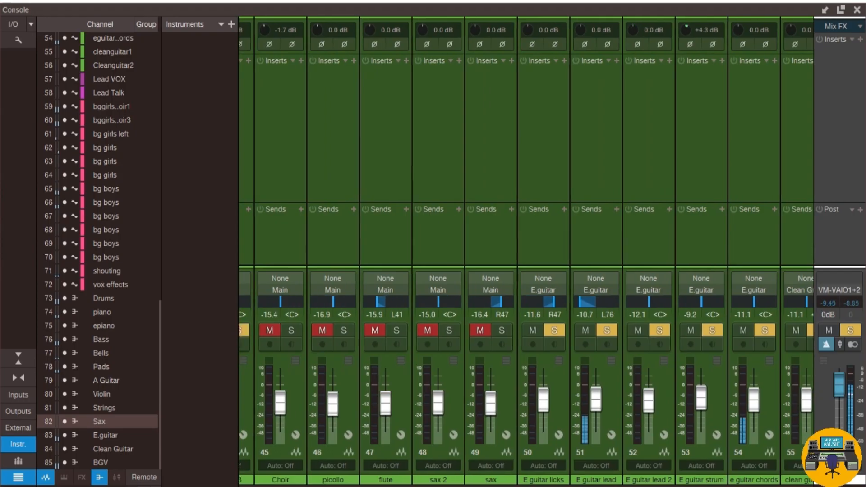
{"action": "left_click", "coordinate": [444, 294]}
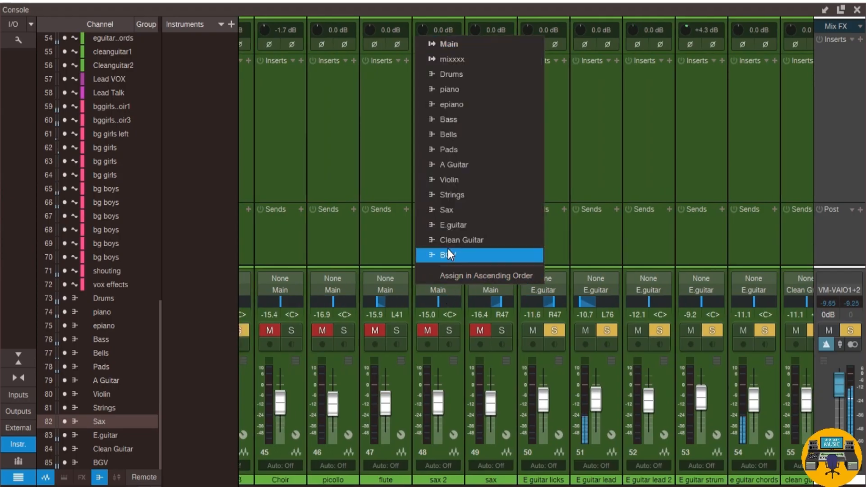
{"action": "left_click", "coordinate": [451, 229]}
{"action": "left_click", "coordinate": [492, 291]}
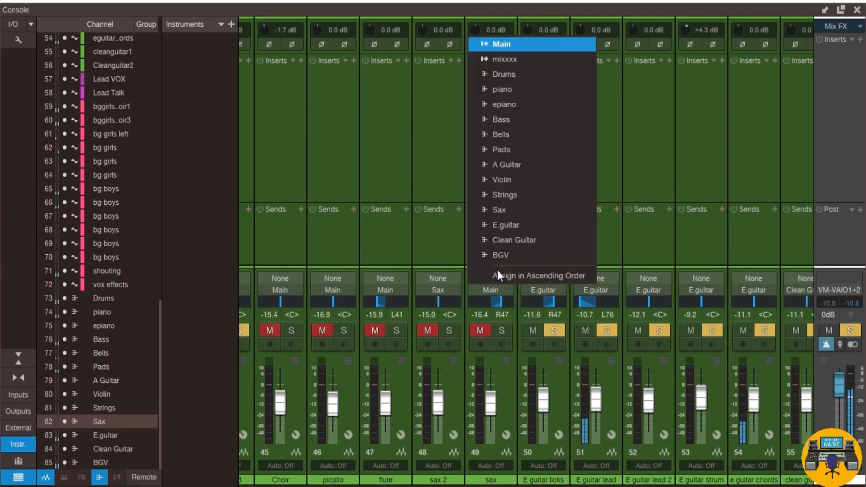
{"action": "left_click", "coordinate": [487, 217]}
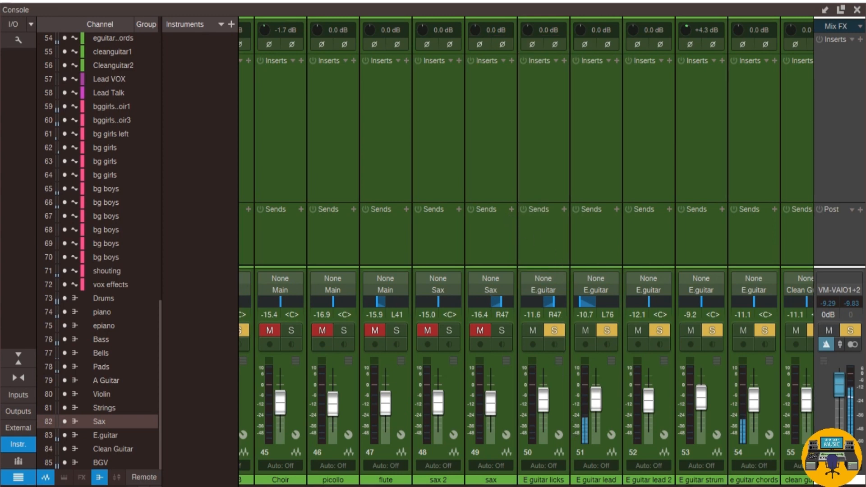
Create a bus for the picollo and flute channels and name it Flute
{"action": "left_click_drag", "start_coordinate": [569, 486], "coordinate": [539, 486]}
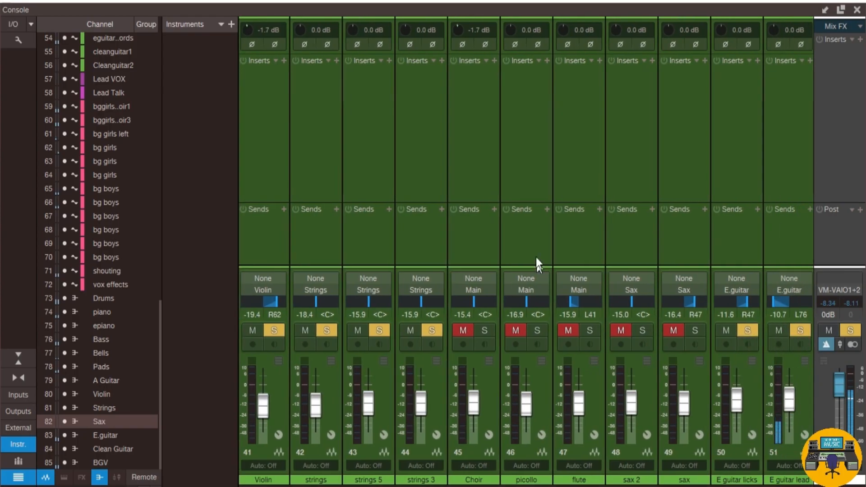
{"action": "left_click", "coordinate": [531, 231]}
{"action": "left_click", "coordinate": [577, 242], "text": "shift"}
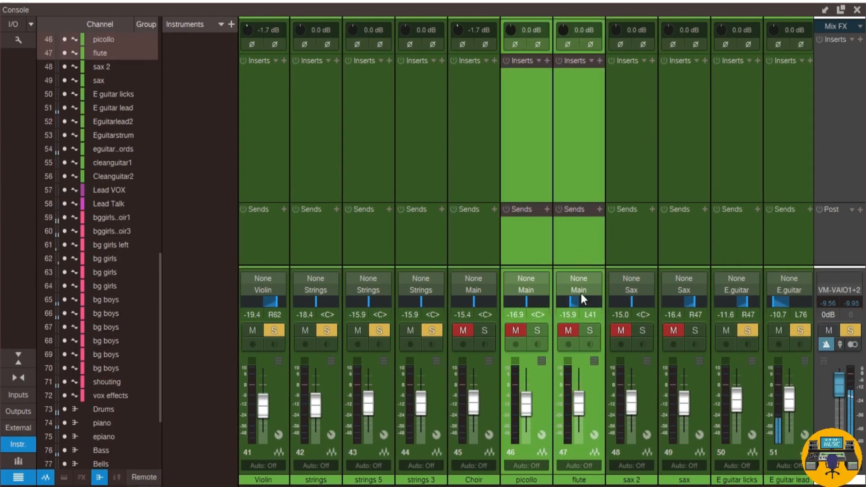
{"action": "right_click", "coordinate": [587, 166]}
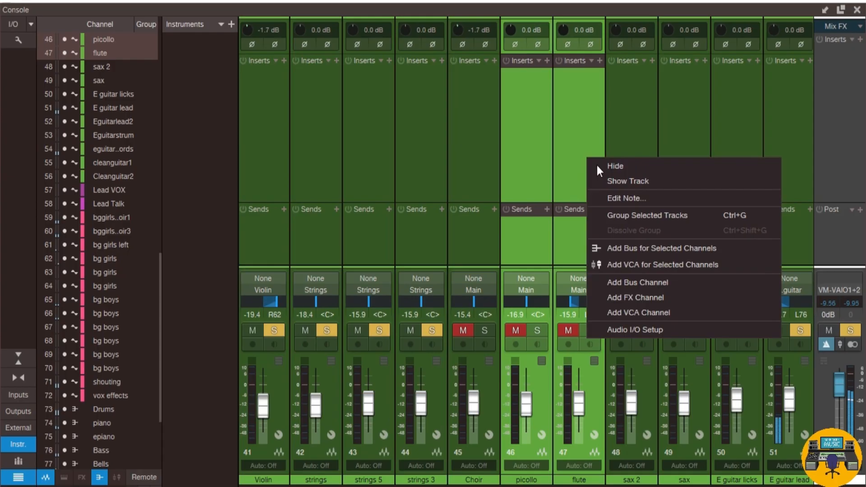
{"action": "left_click", "coordinate": [629, 243]}
{"action": "double_click", "coordinate": [778, 480]}
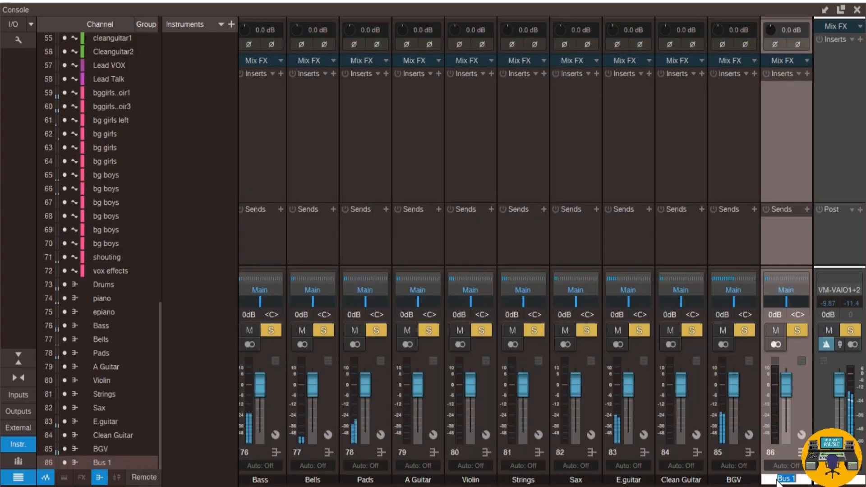
{"action": "type", "text": "Flute"}
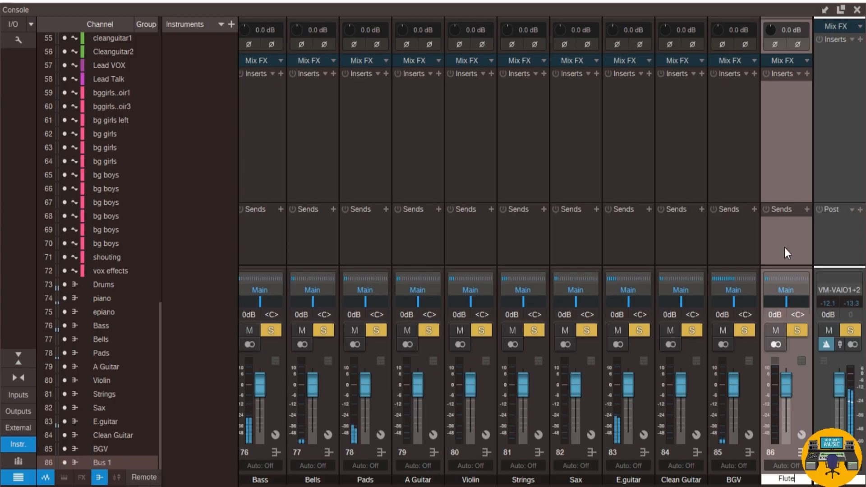
{"action": "key", "text": "Return"}
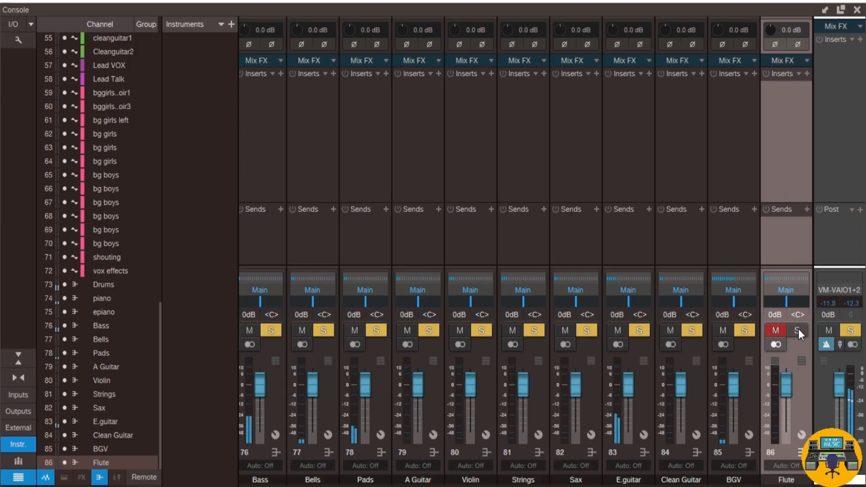
Toggle the Flute bus's solo off and on to audition it, and clear all solos in the console
{"action": "left_click", "coordinate": [799, 329]}
{"action": "left_click", "coordinate": [775, 330]}
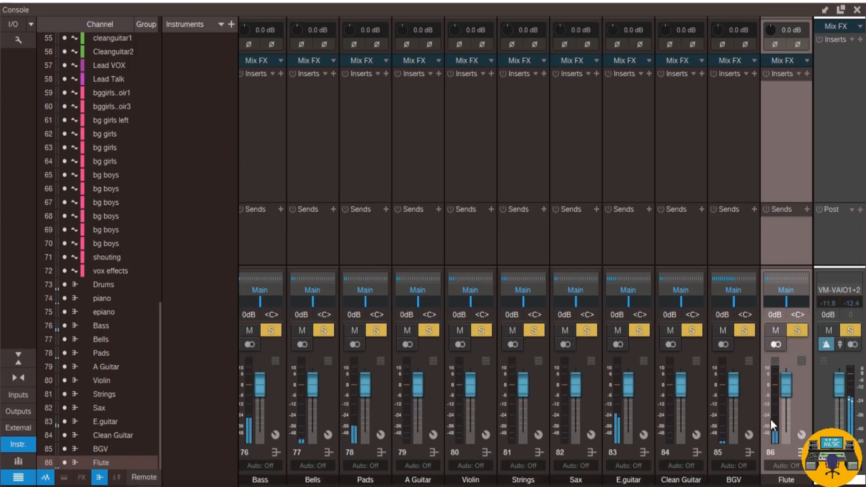
{"action": "left_click_drag", "start_coordinate": [782, 486], "coordinate": [555, 486]}
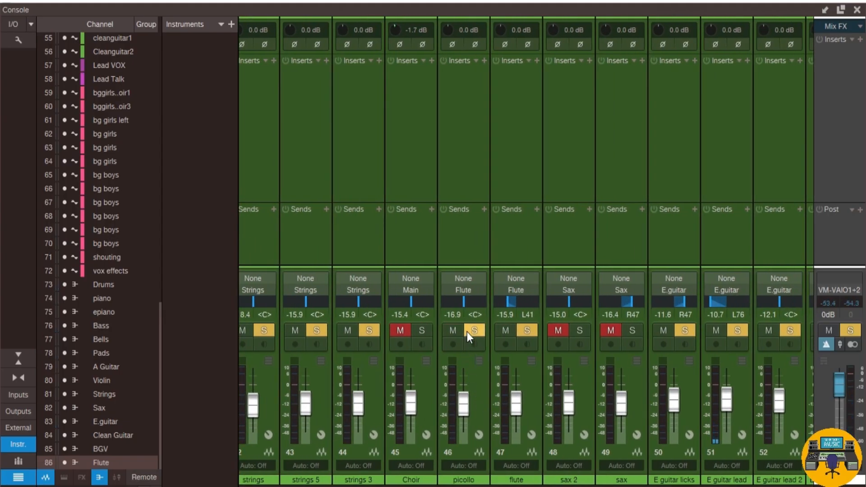
{"action": "left_click", "coordinate": [422, 330]}
{"action": "left_click", "coordinate": [428, 329], "text": "ctrl"}
Create a bus for the five tom channels from Tom 1 through Floor tom and name it Toms
{"action": "left_click_drag", "start_coordinate": [529, 486], "coordinate": [276, 485]}
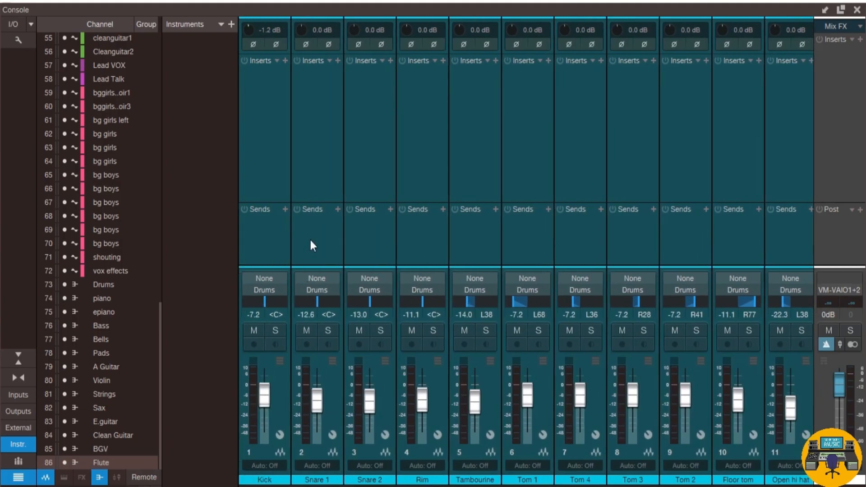
{"action": "left_click", "coordinate": [530, 191]}
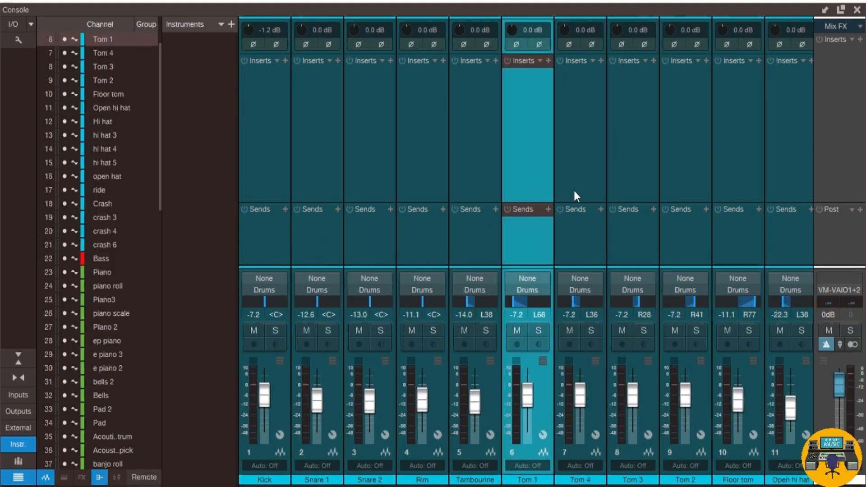
{"action": "left_click", "coordinate": [746, 183], "text": "shift"}
{"action": "right_click", "coordinate": [748, 180]}
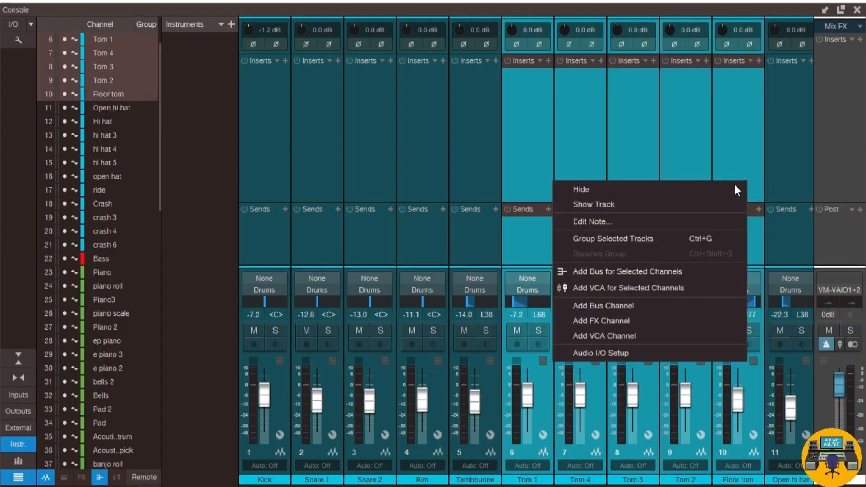
{"action": "left_click", "coordinate": [619, 271]}
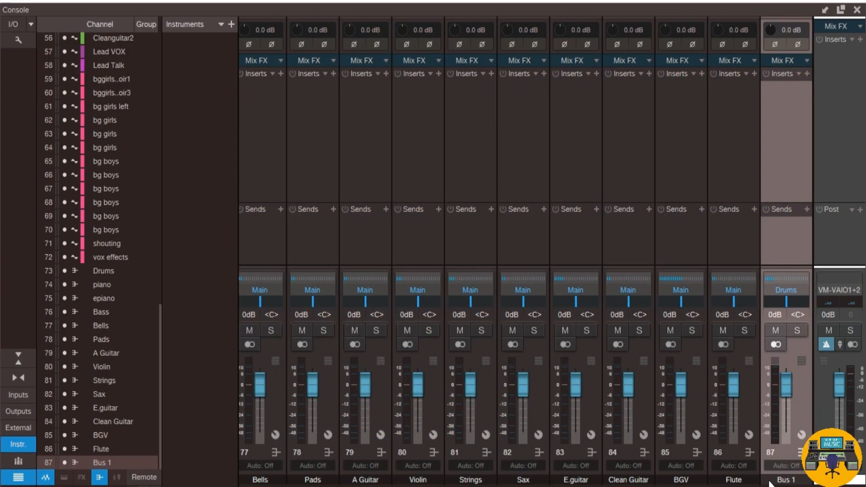
{"action": "double_click", "coordinate": [777, 481]}
{"action": "type", "text": "T"}
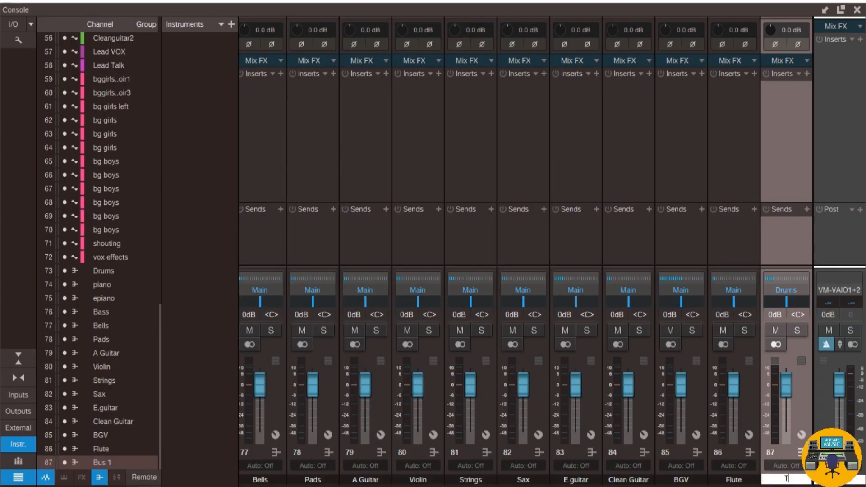
{"action": "type", "text": "oms"}
{"action": "key", "text": "Return"}
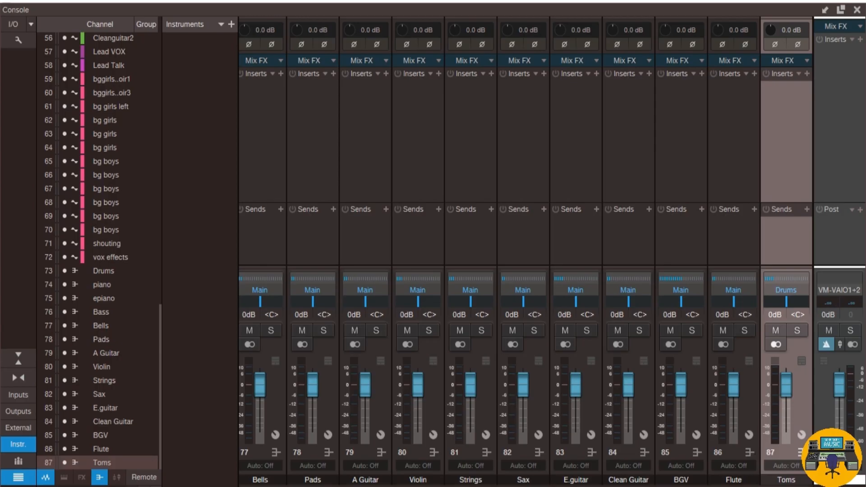
Add a bus for the six hi-hat channels from Open hi hat through open hat
{"action": "left_click_drag", "start_coordinate": [755, 486], "coordinate": [339, 481]}
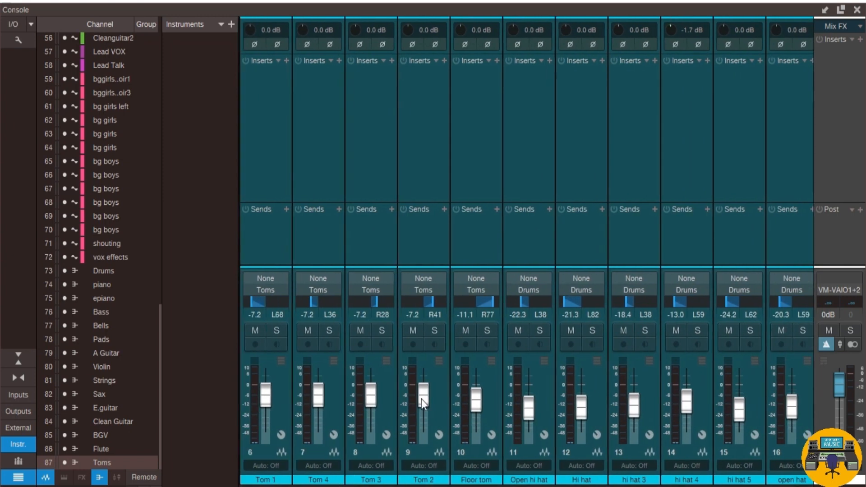
{"action": "left_click", "coordinate": [541, 183]}
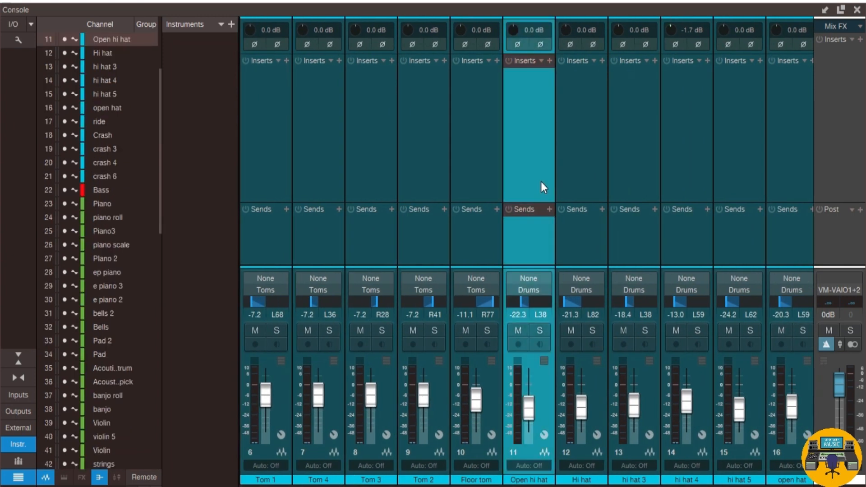
{"action": "left_click", "coordinate": [786, 173], "text": "shift"}
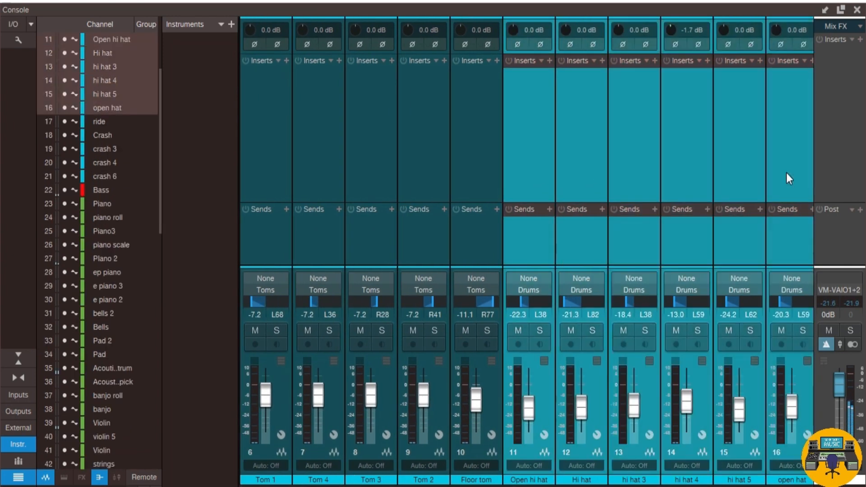
{"action": "scroll", "coordinate": [475, 443], "scroll_direction": "right", "scroll_amount": 4}
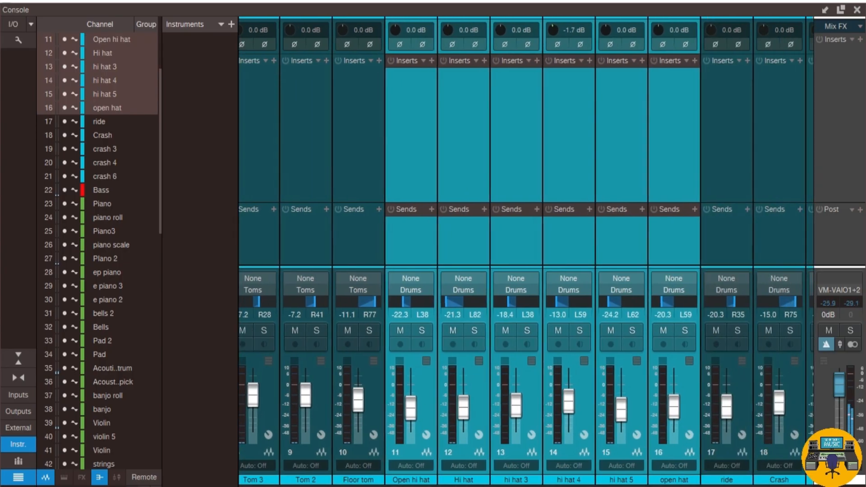
{"action": "right_click", "coordinate": [564, 165]}
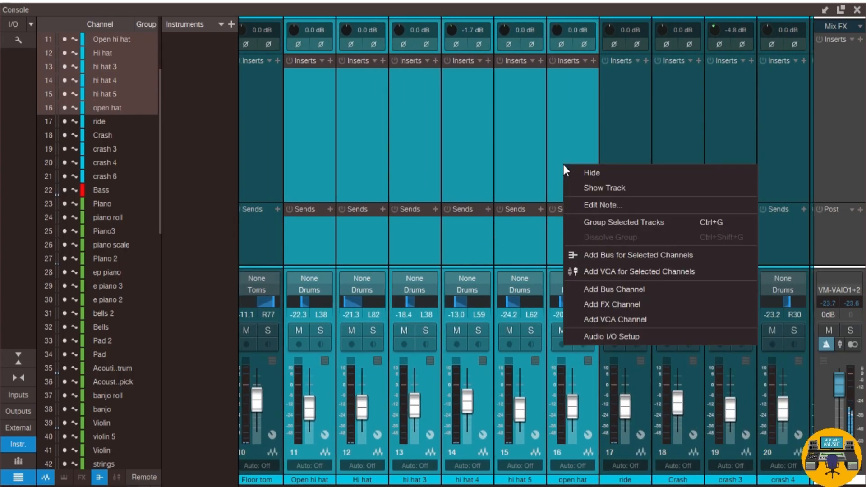
{"action": "left_click", "coordinate": [606, 255]}
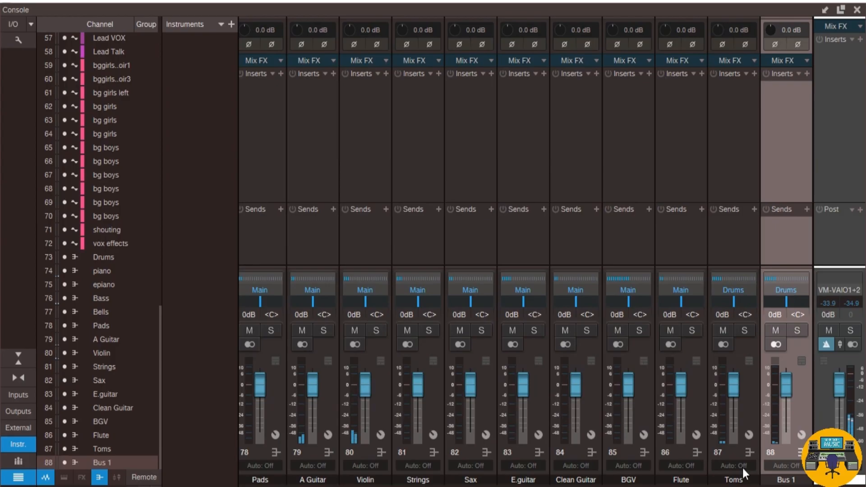
Name the new hi-hat bus Hi Hat
{"action": "double_click", "coordinate": [785, 480]}
{"action": "type", "text": "H"}
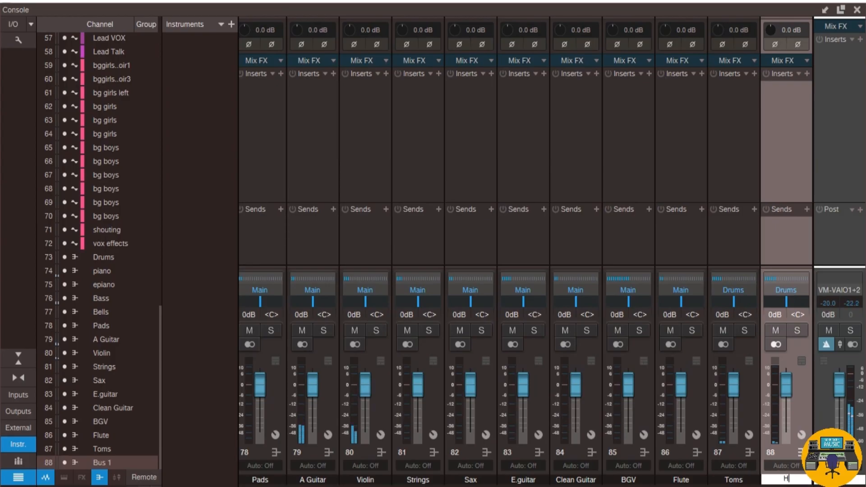
{"action": "type", "text": "i Hs\\at"}
{"action": "key", "text": "BackSpace"}
{"action": "key", "text": "BackSpace"}
{"action": "key", "text": "BackSpace"}
{"action": "key", "text": "BackSpace"}
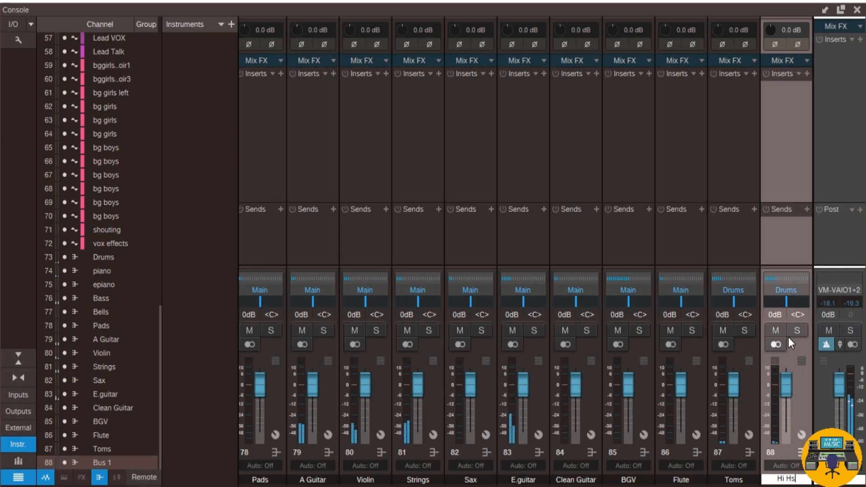
{"action": "type", "text": "at"}
{"action": "key", "text": "Return"}
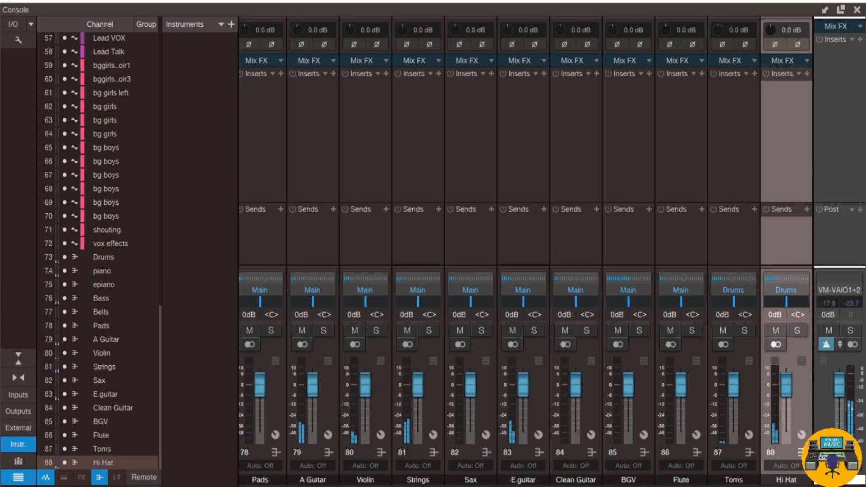
Create a bus for the four crash channels from Crash through crash 6 and name it Crash
{"action": "left_click_drag", "start_coordinate": [779, 486], "coordinate": [350, 486]}
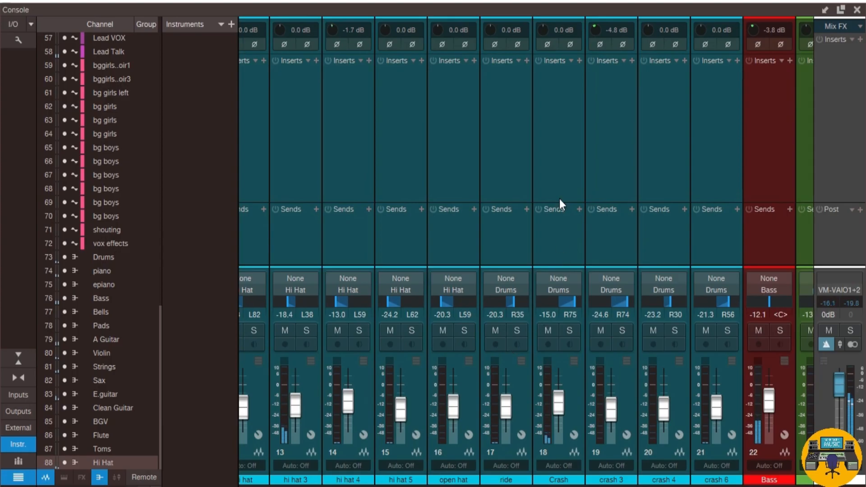
{"action": "left_click", "coordinate": [556, 181]}
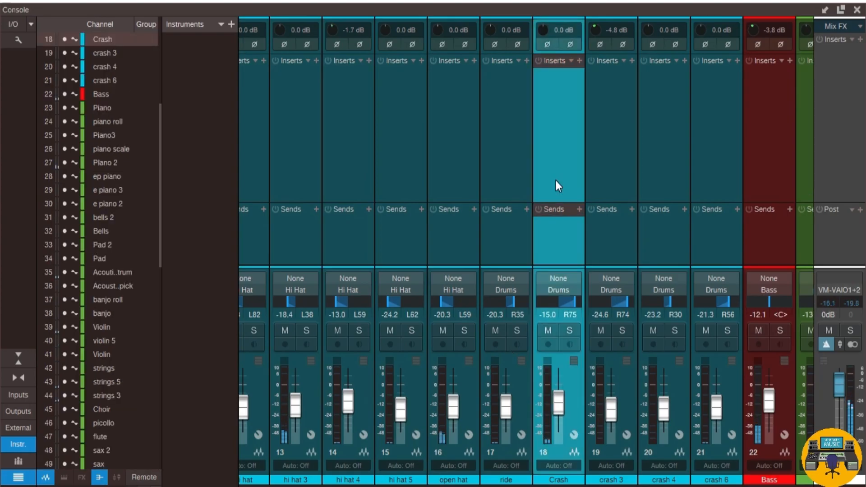
{"action": "left_click", "coordinate": [721, 156], "text": "shift"}
{"action": "right_click", "coordinate": [721, 158]}
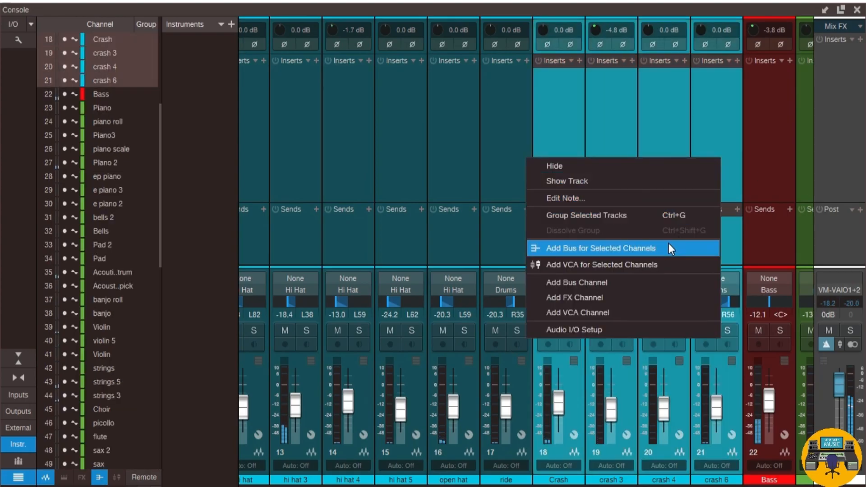
{"action": "left_click", "coordinate": [668, 248]}
{"action": "double_click", "coordinate": [785, 479]}
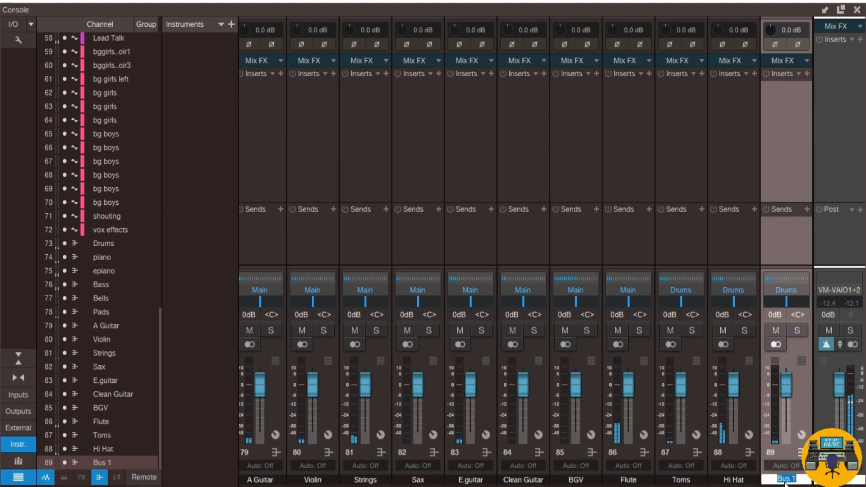
{"action": "type", "text": "Crash"}
{"action": "key", "text": "Return"}
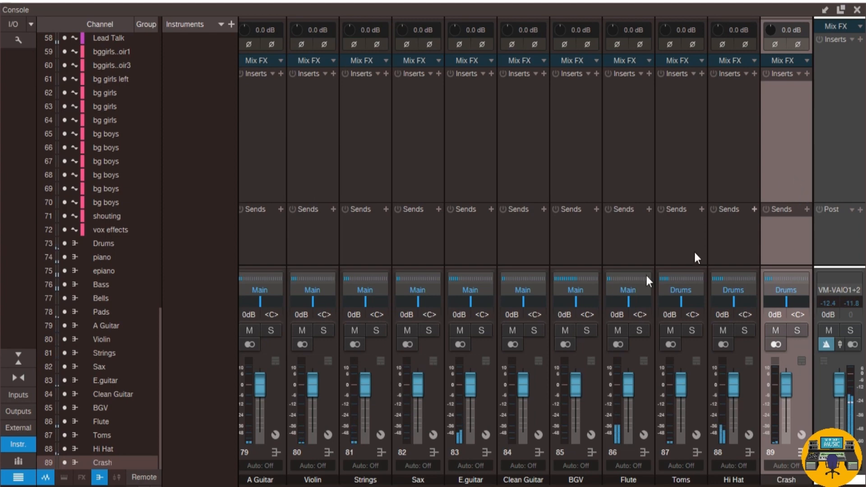
Move the Toms, Hi Hat and Crash buses directly before the Drums bus, and select the Drums bus
{"action": "scroll", "coordinate": [527, 253], "scroll_direction": "left", "scroll_amount": 7}
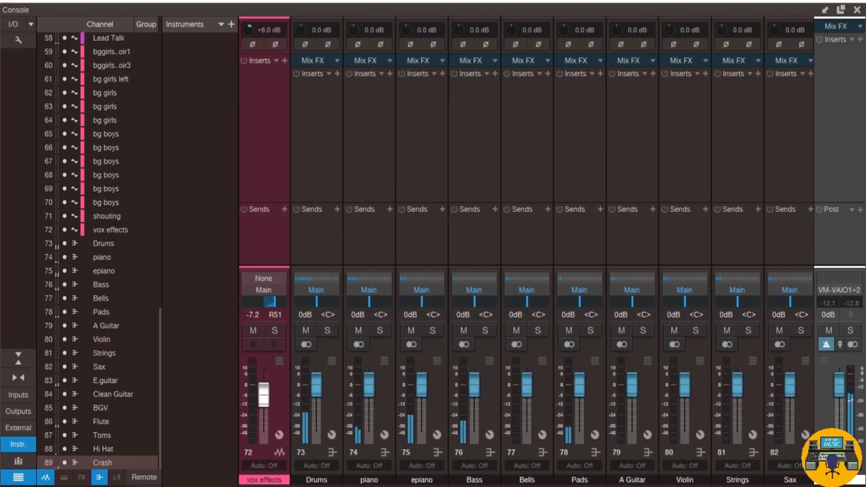
{"action": "scroll", "coordinate": [527, 253], "scroll_direction": "right", "scroll_amount": 7}
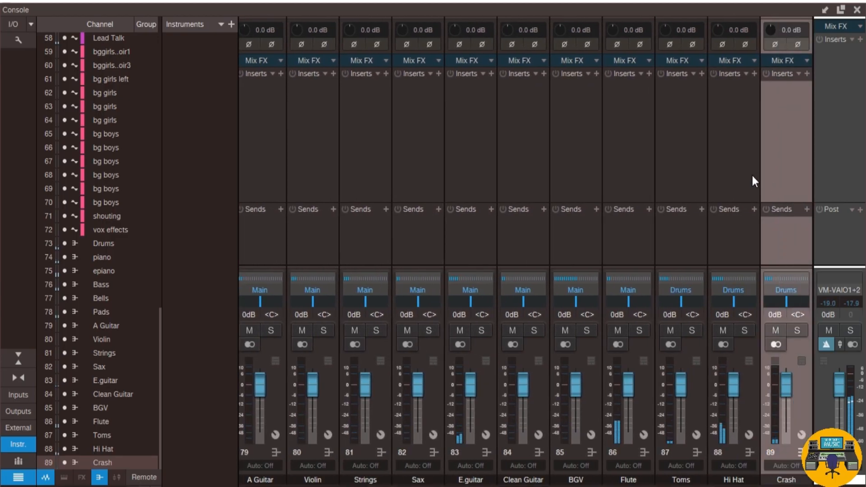
{"action": "left_click_drag", "start_coordinate": [752, 174], "coordinate": [363, 201]}
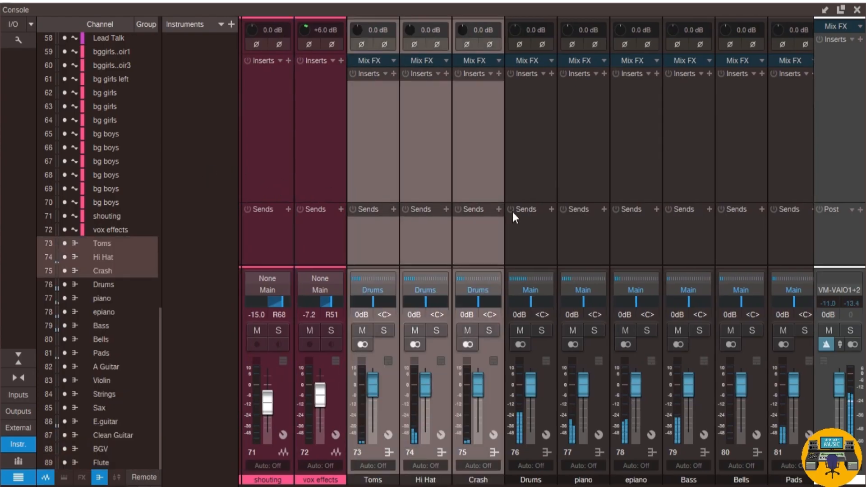
{"action": "left_click", "coordinate": [532, 172]}
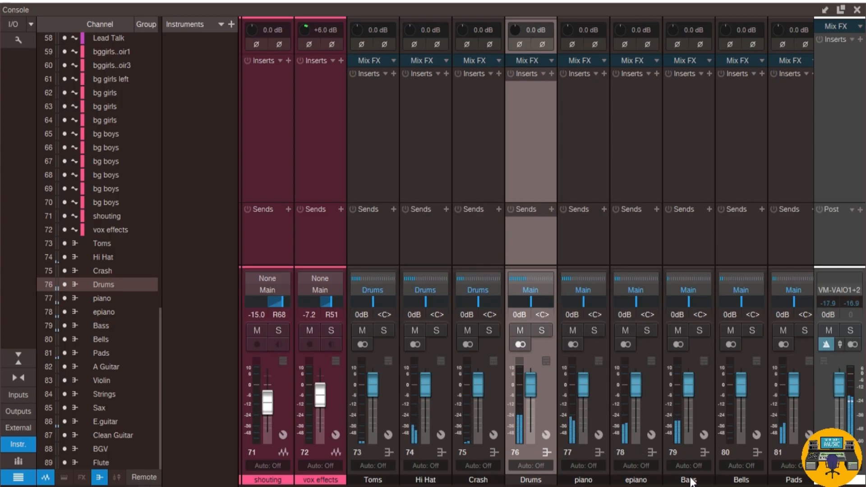
Move the Bells bus and the Sax bus to sit between Clean Guitar and BGV, with Sax after Bells
{"action": "left_click_drag", "start_coordinate": [695, 486], "coordinate": [732, 486]}
{"action": "left_click", "coordinate": [434, 179]}
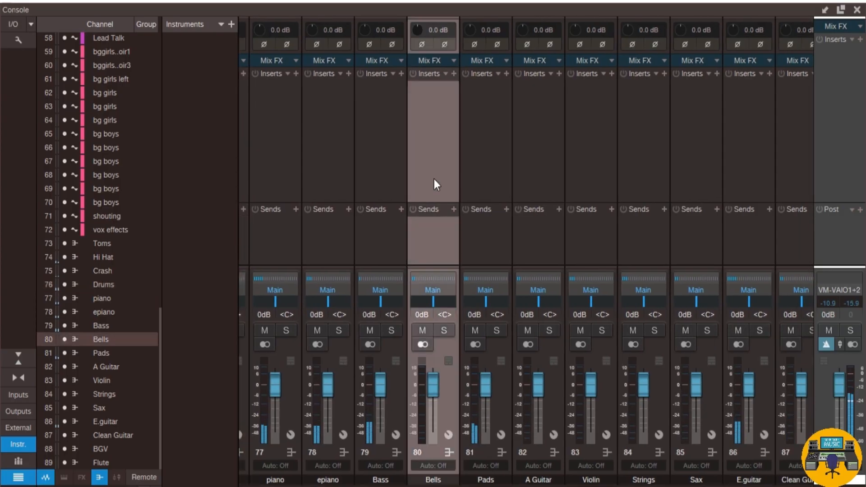
{"action": "left_click_drag", "start_coordinate": [809, 196], "coordinate": [705, 191]}
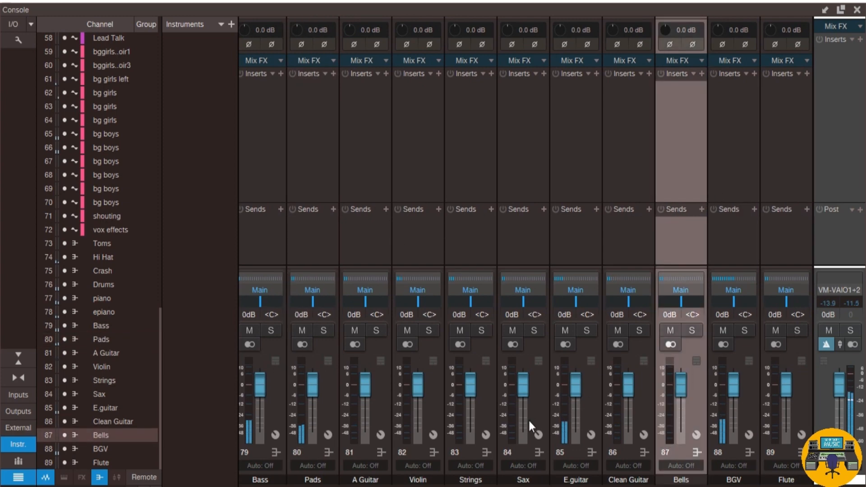
{"action": "left_click", "coordinate": [524, 178]}
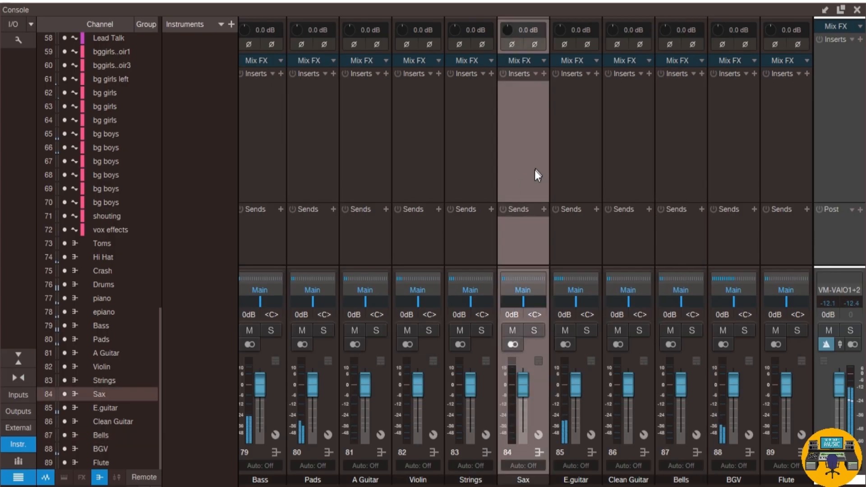
{"action": "left_click_drag", "start_coordinate": [535, 171], "coordinate": [706, 207]}
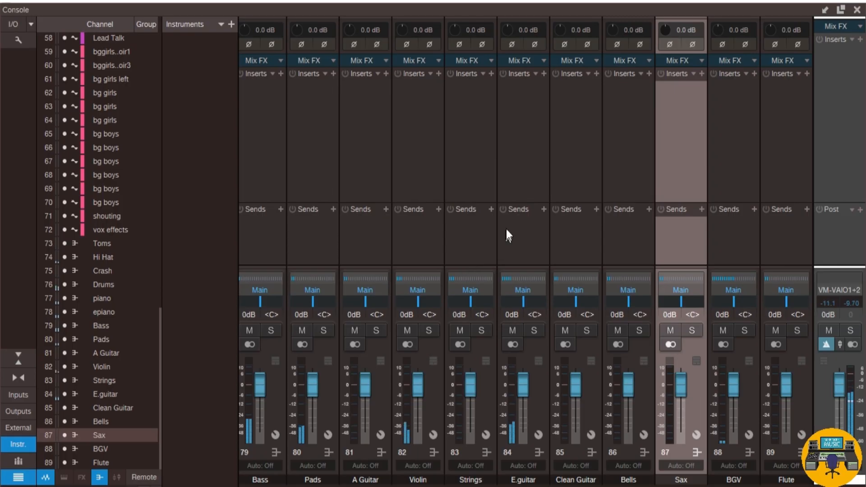
Reorder the buses so E.guitar and Clean Guitar come before Strings and Violin comes before A Guitar
{"action": "left_click_drag", "start_coordinate": [529, 179], "coordinate": [437, 174]}
{"action": "left_click_drag", "start_coordinate": [572, 169], "coordinate": [510, 168]}
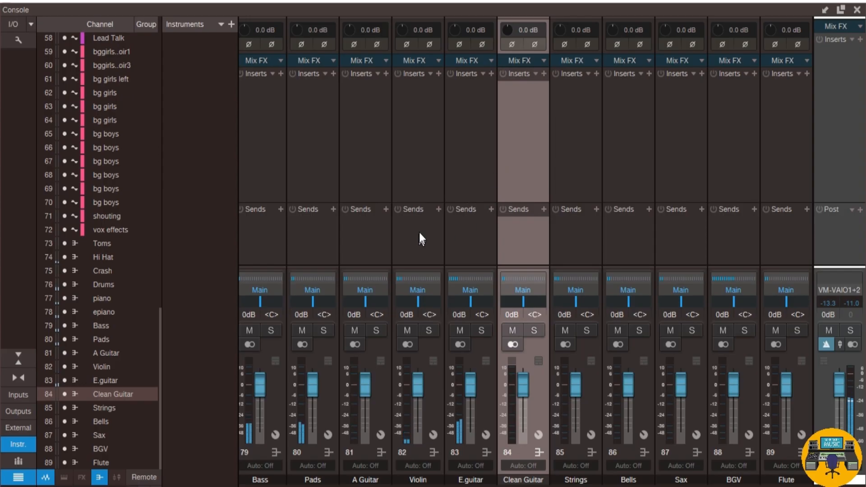
{"action": "left_click", "coordinate": [420, 183]}
{"action": "left_click_drag", "start_coordinate": [383, 182], "coordinate": [353, 182]}
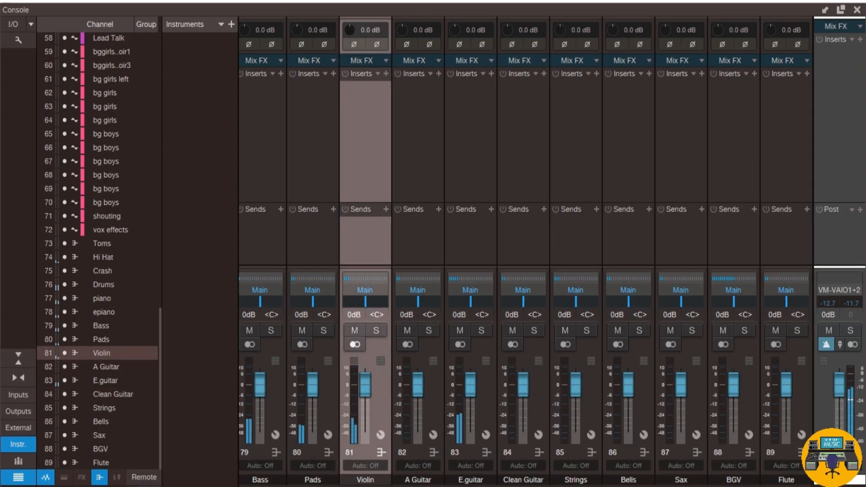
Move the Flute bus between Strings and Sax, and the Bells bus between Sax and BGV
{"action": "left_click", "coordinate": [795, 166]}
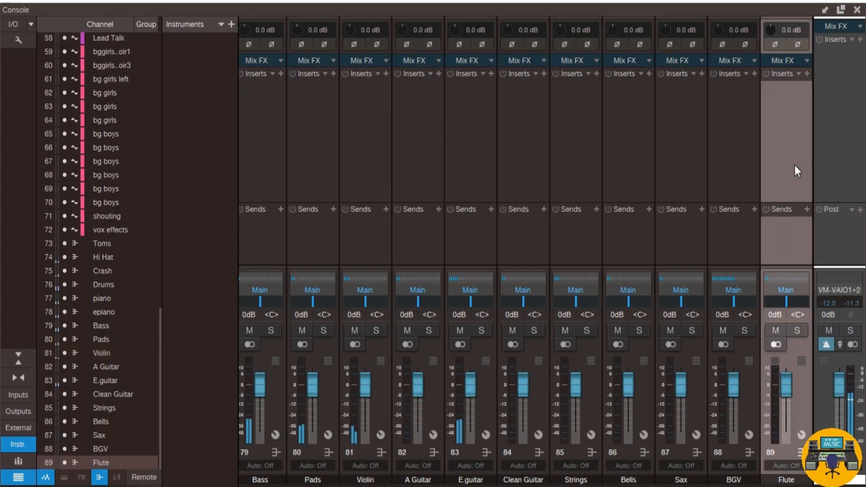
{"action": "left_click_drag", "start_coordinate": [788, 165], "coordinate": [755, 179]}
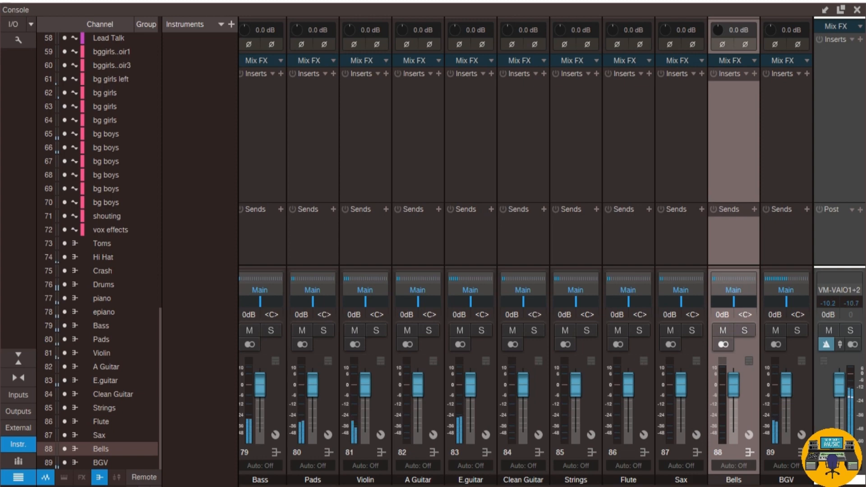
Try the Drums bus fader by lowering it to -45.6 dB and resetting it to 0 dB
{"action": "left_click_drag", "start_coordinate": [767, 486], "coordinate": [708, 486]}
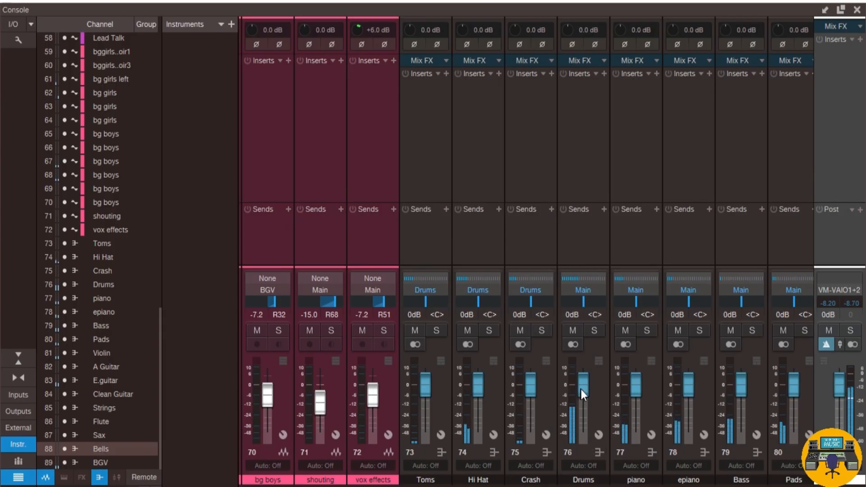
{"action": "left_click_drag", "start_coordinate": [582, 388], "coordinate": [583, 426]}
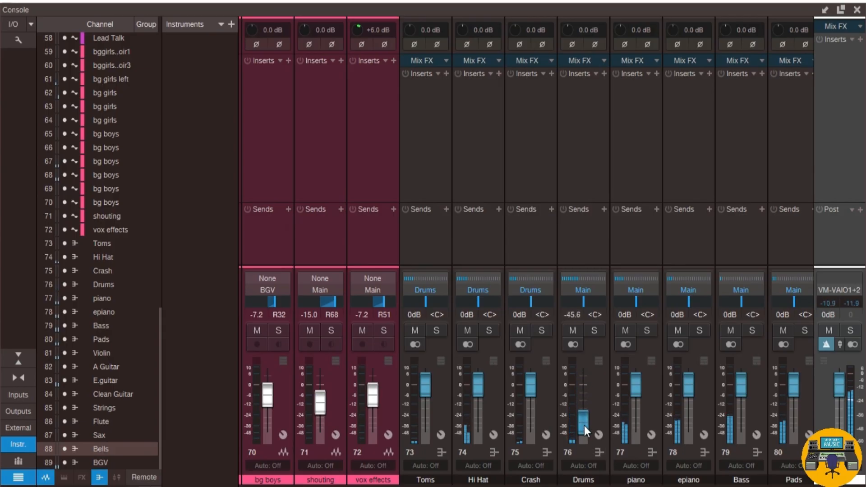
{"action": "left_click", "coordinate": [584, 426], "text": "ctrl"}
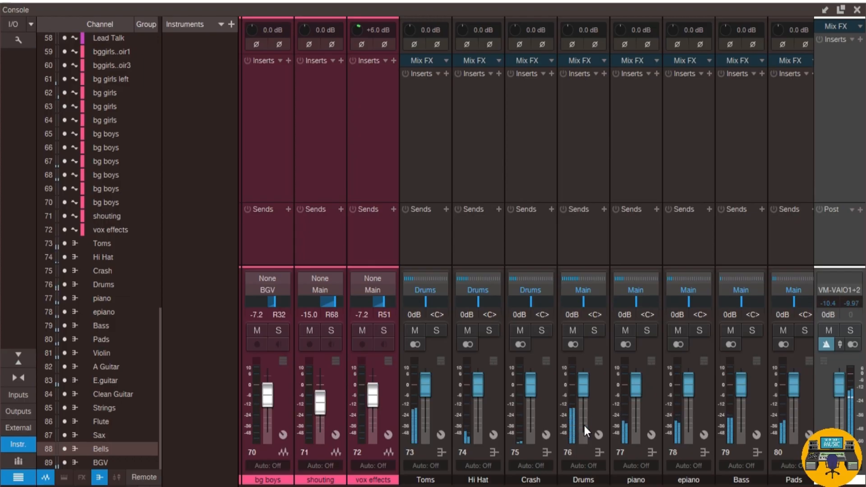
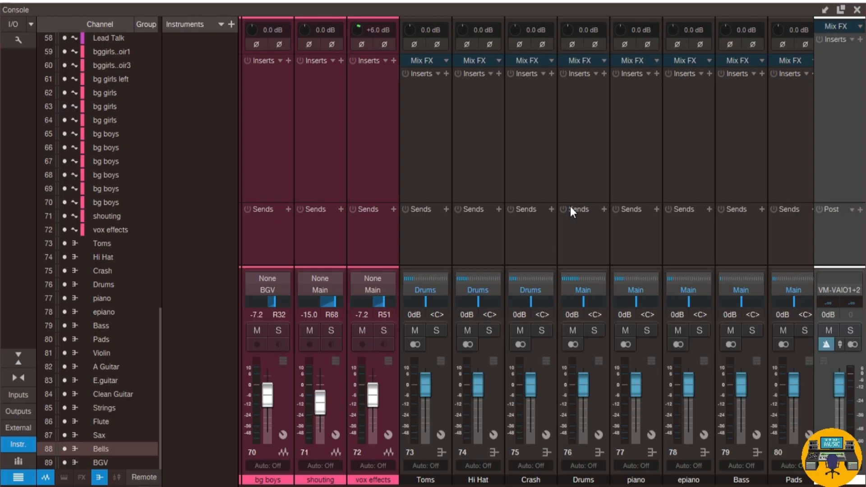
Review the Drums, Toms, Hi Hat and Crash buses and the output routing of the individual tom and hi-hat channels
{"action": "left_click", "coordinate": [592, 179]}
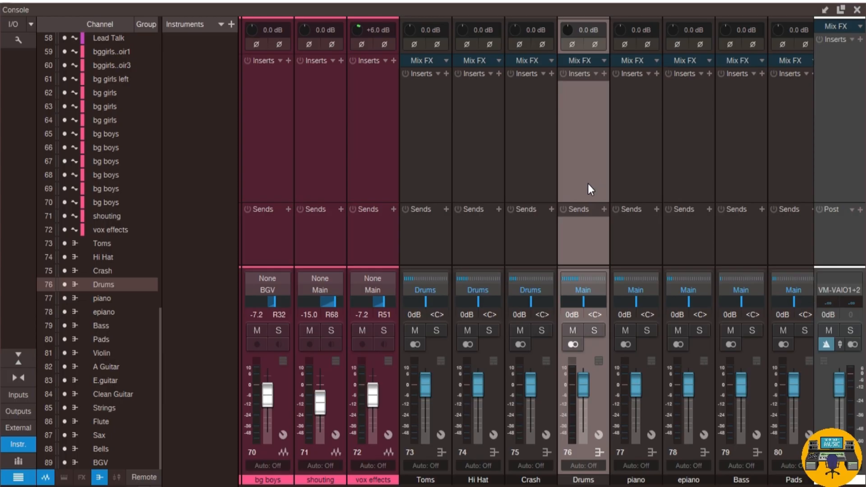
{"action": "left_click", "coordinate": [423, 193]}
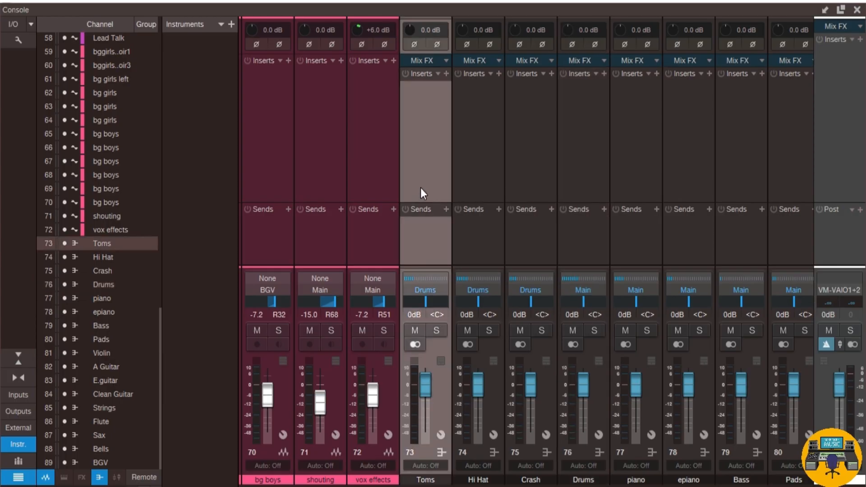
{"action": "left_click", "coordinate": [483, 181]}
{"action": "left_click", "coordinate": [535, 165]}
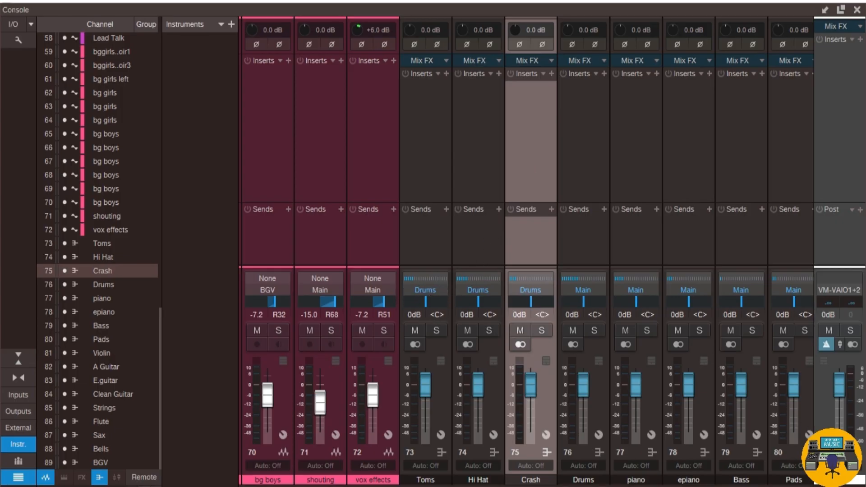
{"action": "left_click_drag", "start_coordinate": [762, 486], "coordinate": [344, 486]}
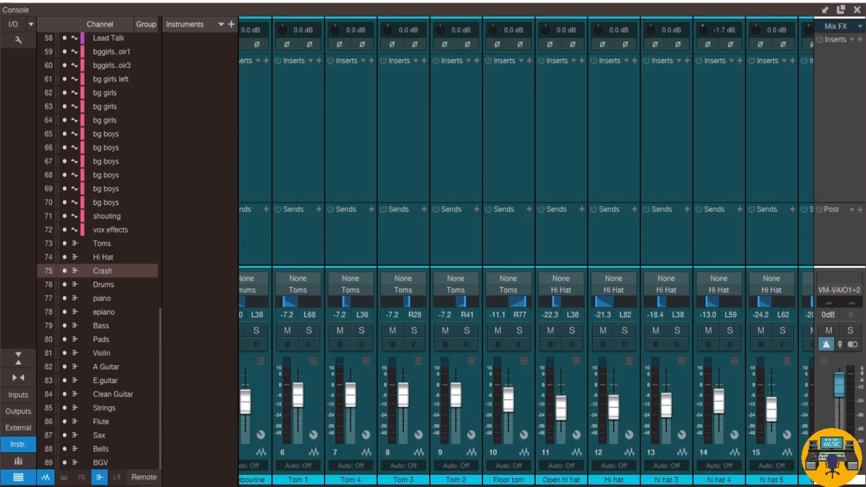
{"action": "left_click_drag", "start_coordinate": [303, 486], "coordinate": [696, 486]}
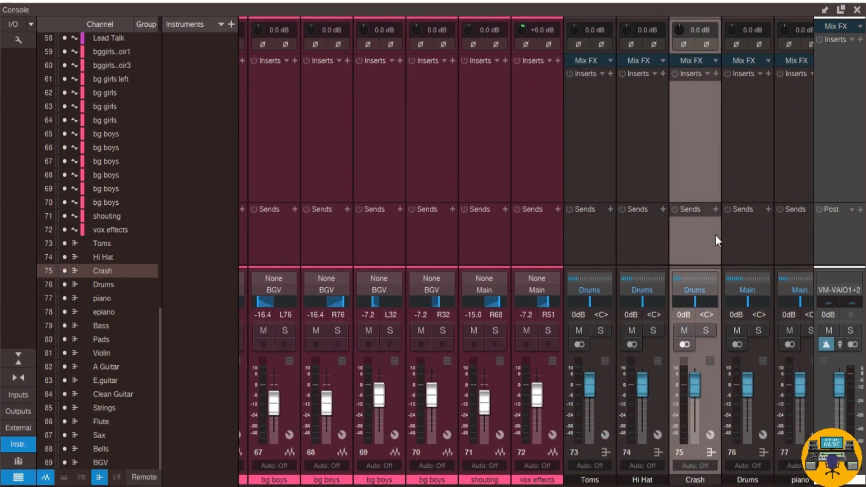
Examine the Toms, Hi Hat, Crash and Drums buses and where each one outputs
{"action": "left_click", "coordinate": [740, 243]}
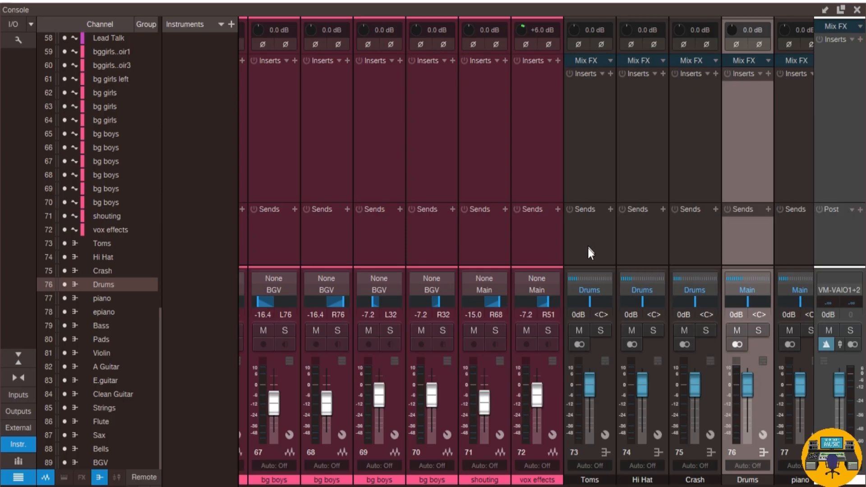
{"action": "left_click", "coordinate": [609, 385]}
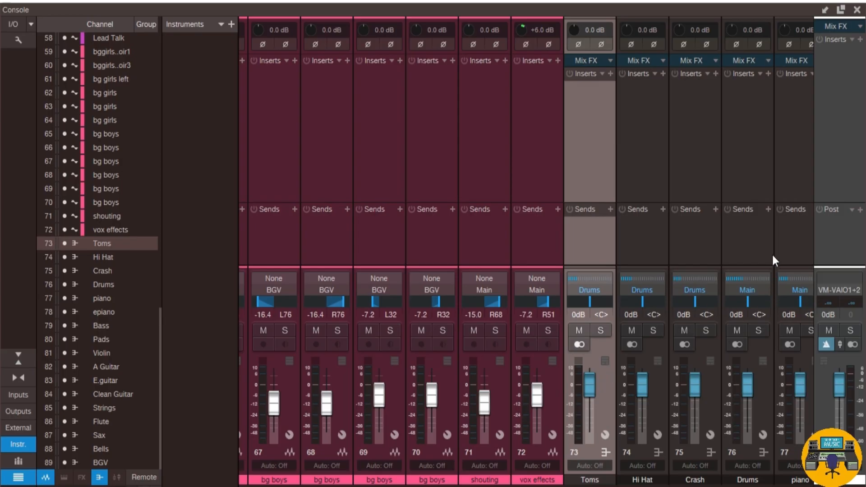
{"action": "left_click", "coordinate": [763, 240]}
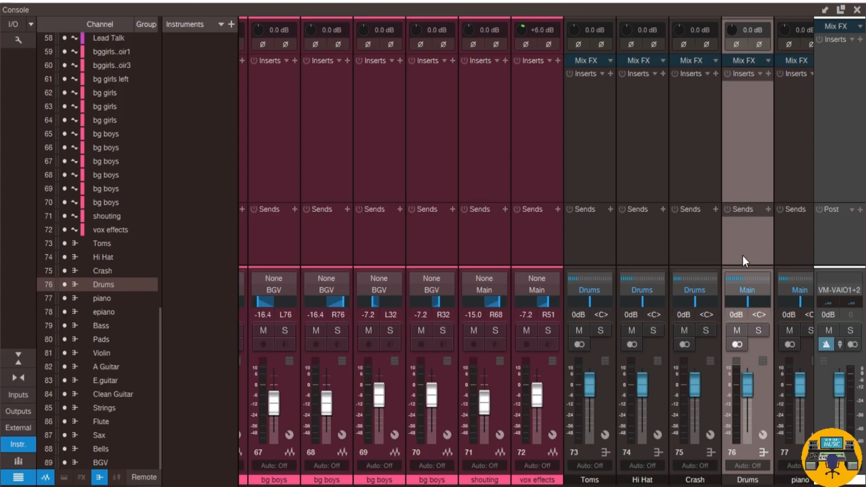
{"action": "left_click", "coordinate": [643, 251]}
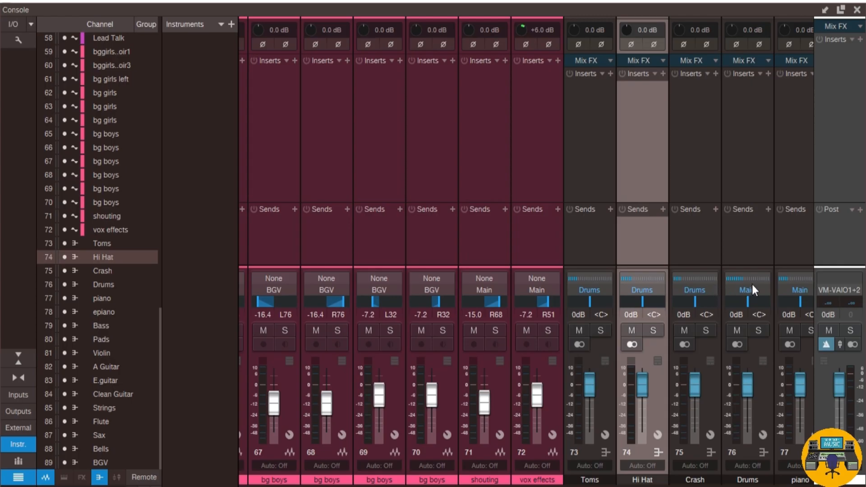
{"action": "left_click", "coordinate": [761, 357]}
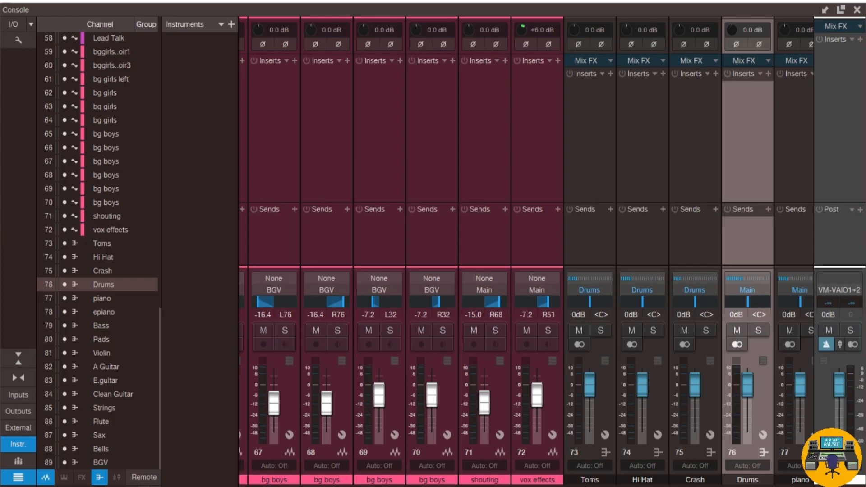
Review the remaining buses in console order, from piano, epiano and Bass through Bells to BGV
{"action": "left_click_drag", "start_coordinate": [595, 486], "coordinate": [622, 486]}
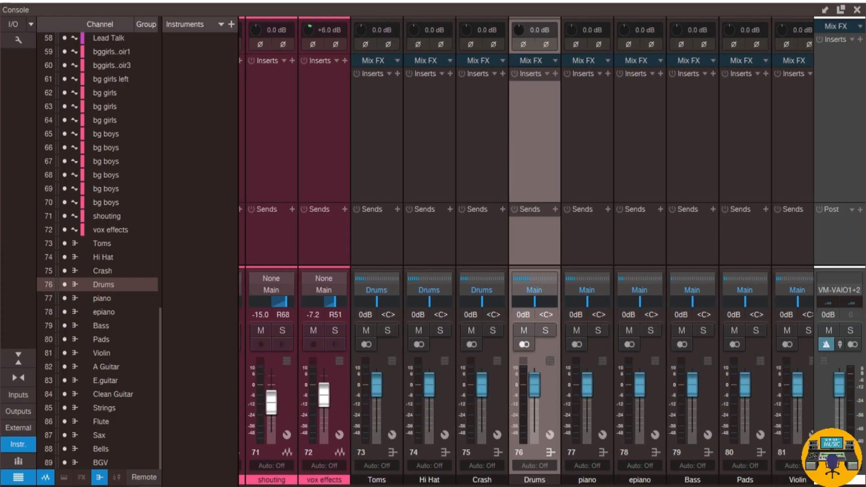
{"action": "left_click", "coordinate": [582, 181]}
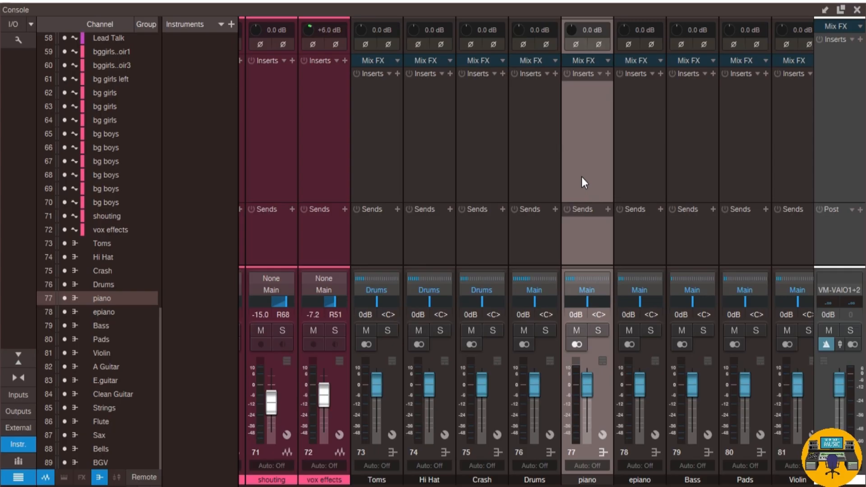
{"action": "left_click", "coordinate": [635, 152]}
{"action": "left_click", "coordinate": [685, 141]}
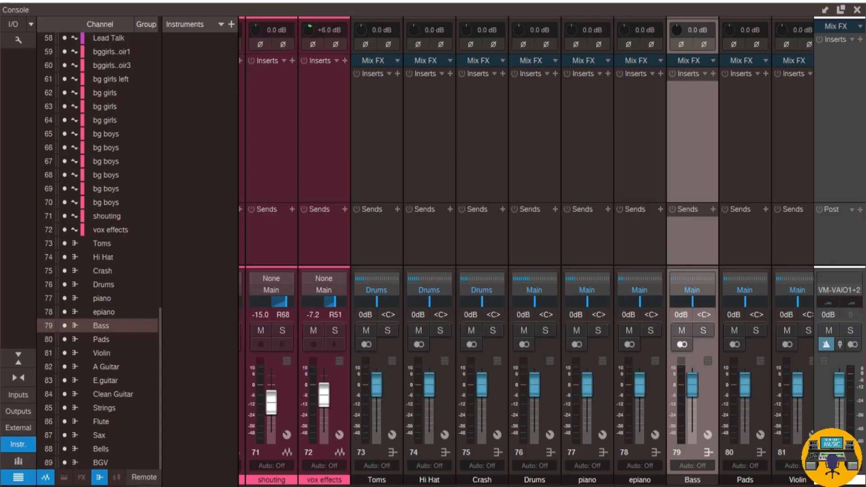
{"action": "scroll", "coordinate": [631, 181], "scroll_direction": "right", "scroll_amount": 3}
{"action": "left_click", "coordinate": [606, 170]}
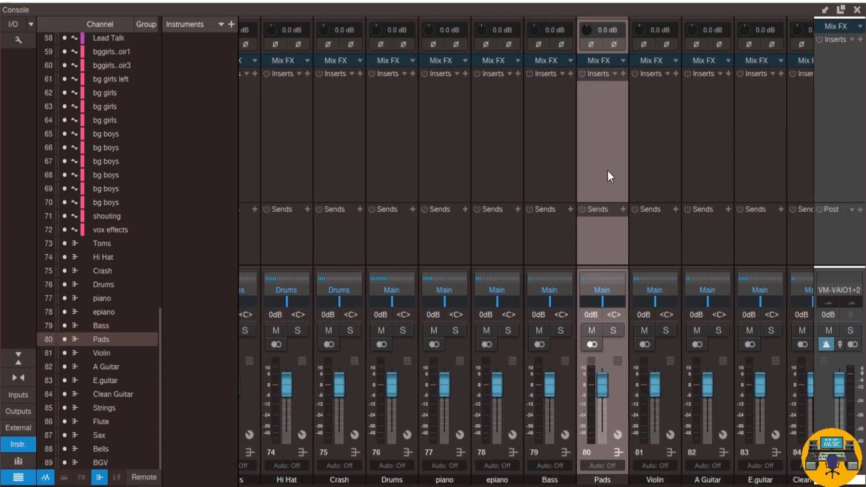
{"action": "left_click", "coordinate": [650, 158]}
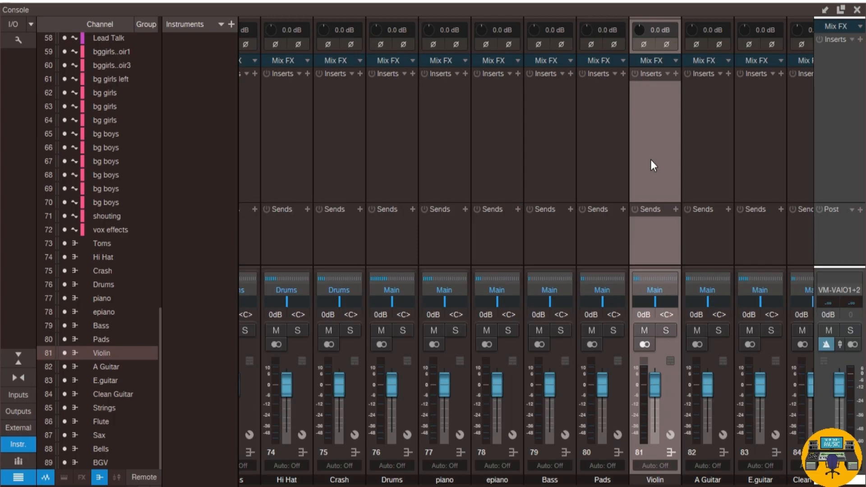
{"action": "left_click", "coordinate": [705, 165]}
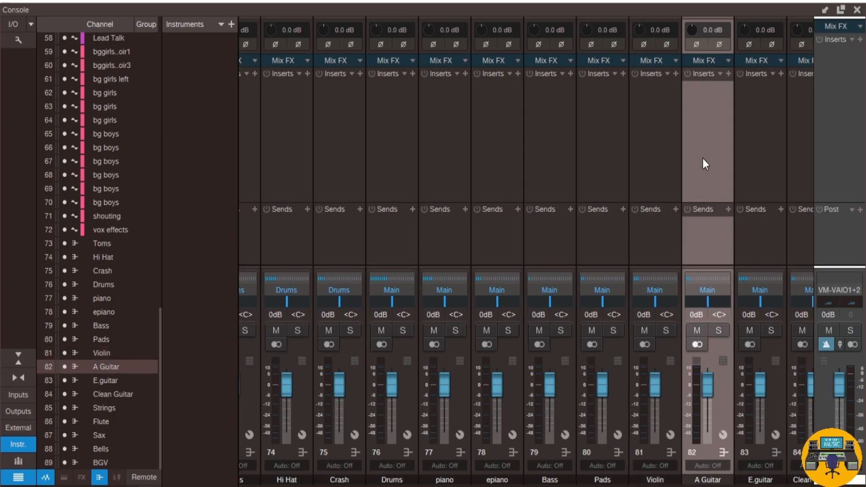
{"action": "left_click_drag", "start_coordinate": [735, 486], "coordinate": [763, 486]}
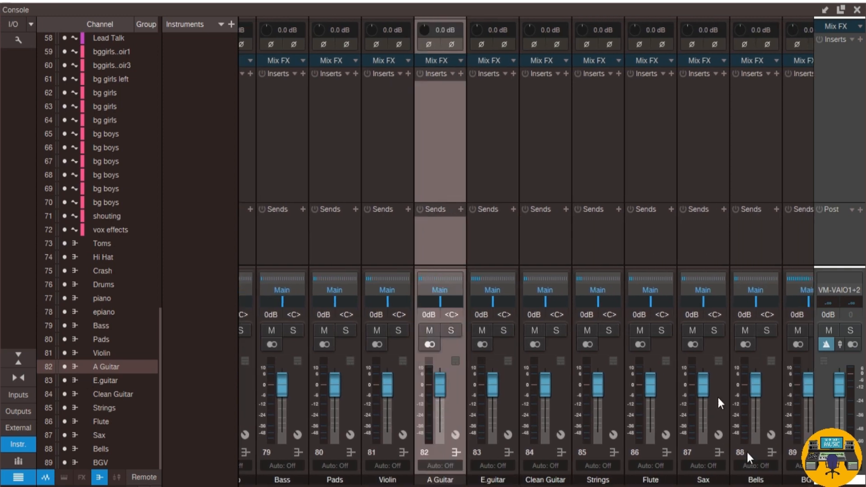
{"action": "left_click", "coordinate": [557, 160]}
{"action": "left_click", "coordinate": [586, 155]}
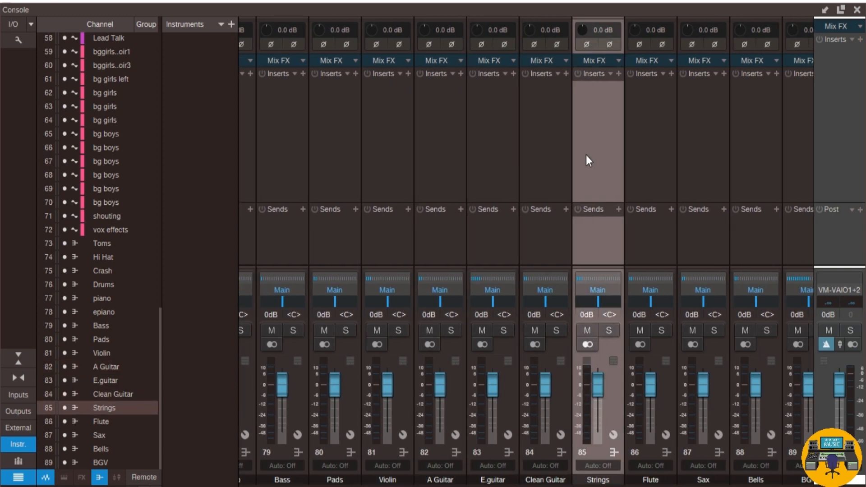
{"action": "left_click", "coordinate": [645, 145]}
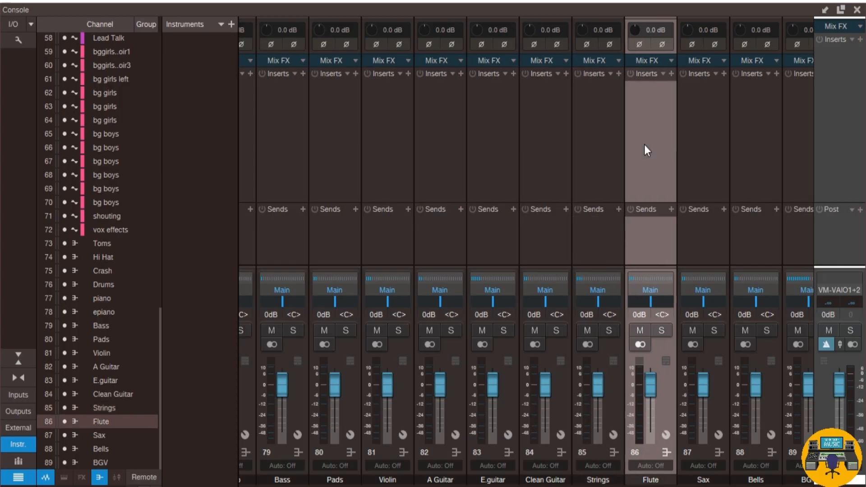
{"action": "left_click", "coordinate": [708, 135]}
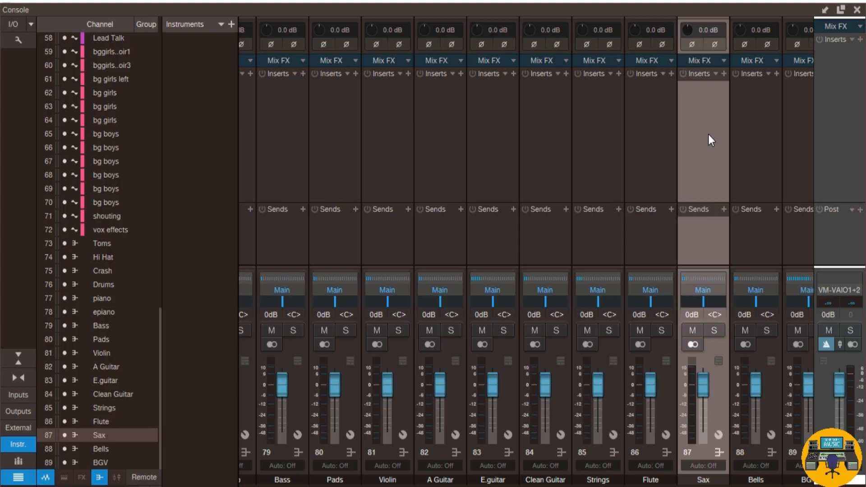
{"action": "left_click", "coordinate": [748, 129]}
{"action": "left_click_drag", "start_coordinate": [742, 485], "coordinate": [754, 486]}
{"action": "left_click", "coordinate": [802, 183]}
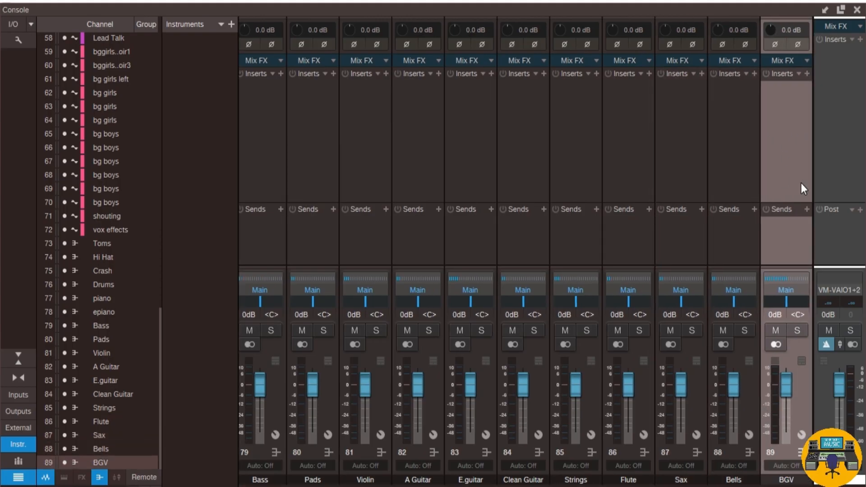
Check the bus routing of the guitar, strings and vocal channels, and return to the Drums bus
{"action": "left_click_drag", "start_coordinate": [785, 486], "coordinate": [607, 486]}
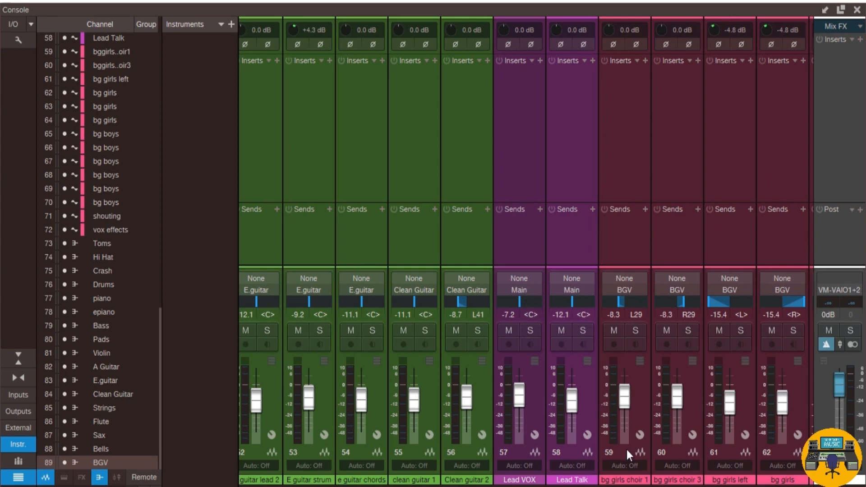
{"action": "left_click_drag", "start_coordinate": [622, 486], "coordinate": [515, 486]}
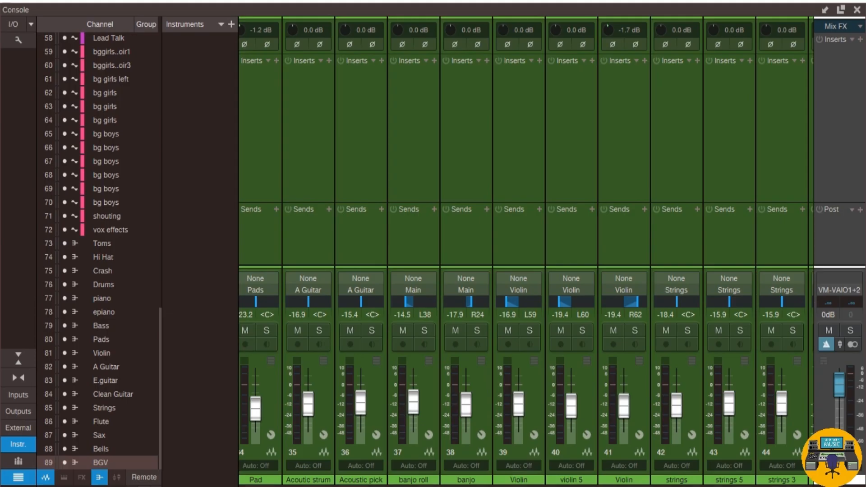
{"action": "left_click_drag", "start_coordinate": [511, 485], "coordinate": [793, 486]}
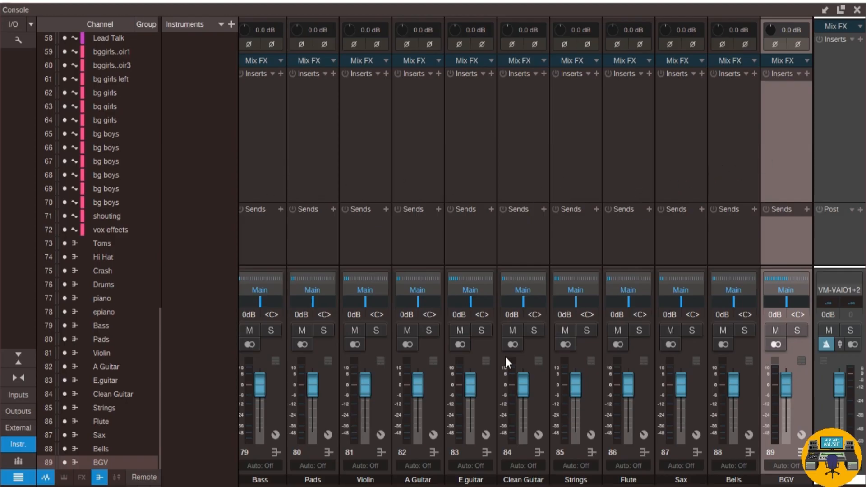
{"action": "scroll", "coordinate": [526, 251], "scroll_direction": "left", "scroll_amount": 8}
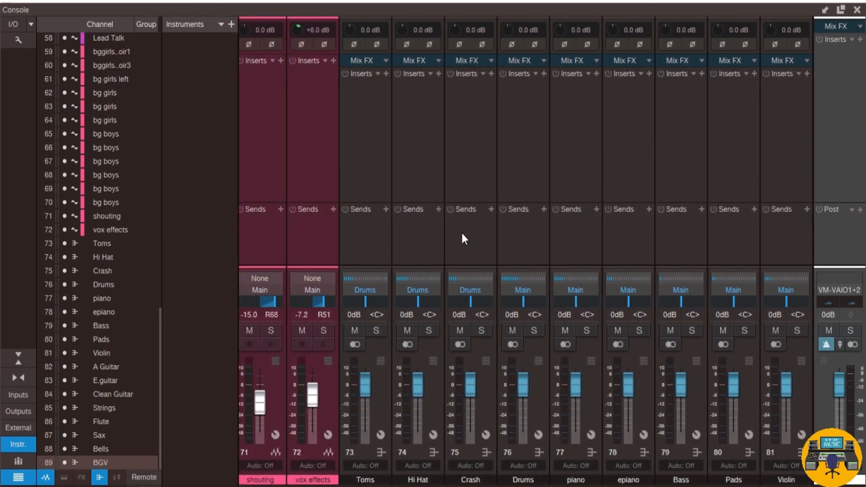
{"action": "left_click", "coordinate": [521, 183]}
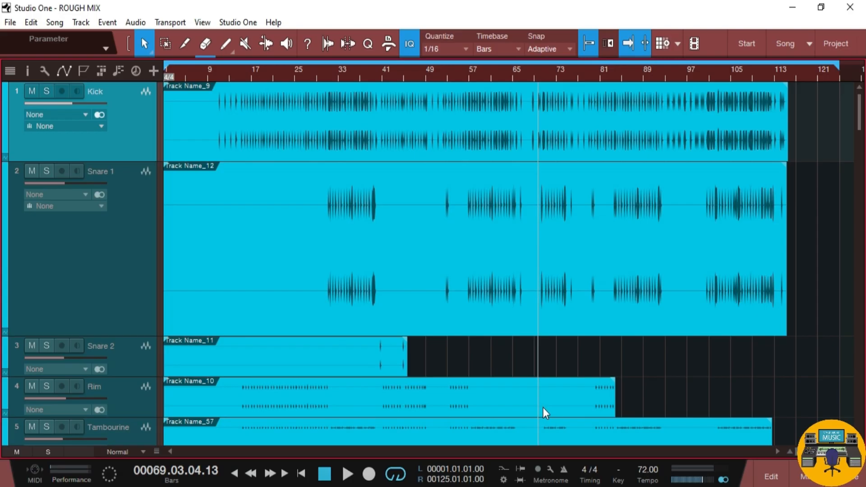
Open the console, search the plug-ins for "comp" and insert the Compressor on the Main output channel
{"action": "left_click", "coordinate": [807, 474]}
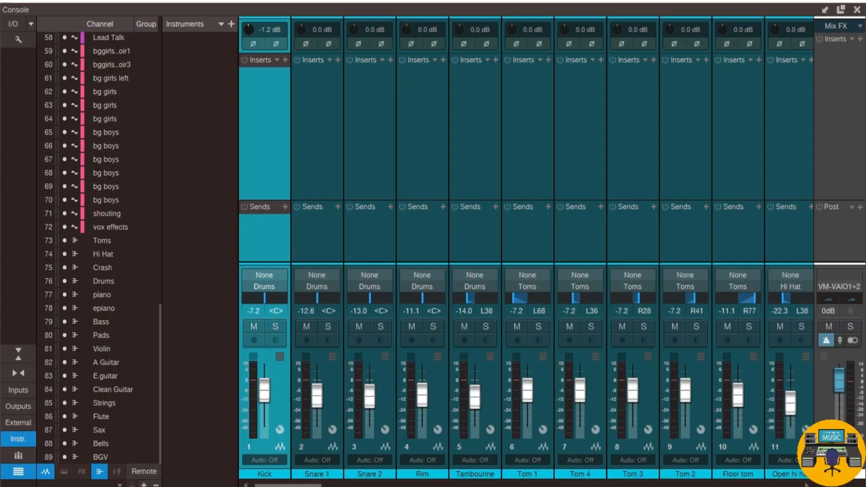
{"action": "left_click_drag", "start_coordinate": [316, 486], "coordinate": [794, 485]}
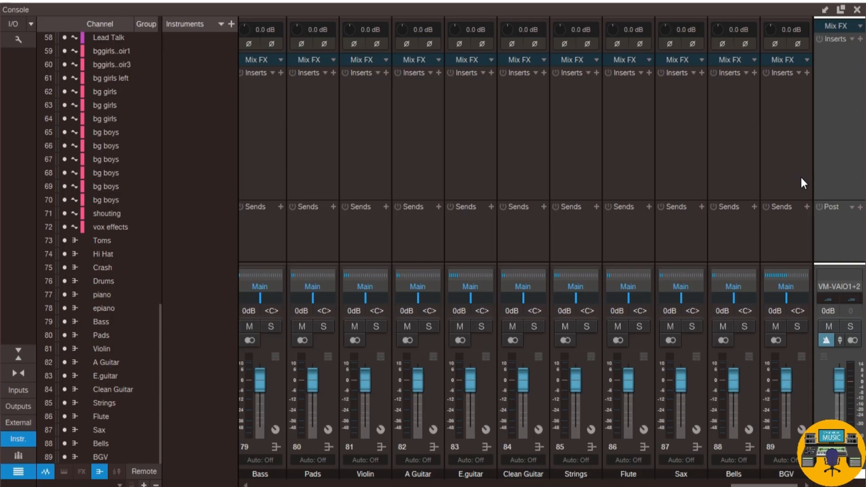
{"action": "left_click", "coordinate": [843, 148]}
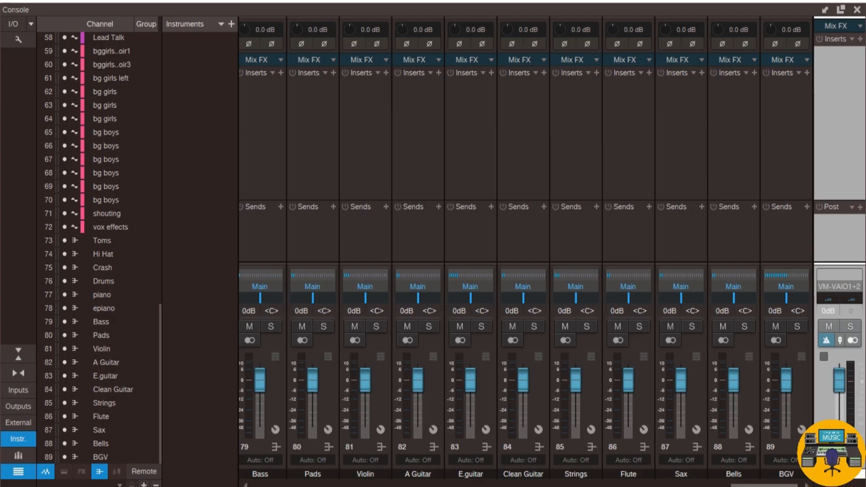
{"action": "left_click", "coordinate": [739, 486]}
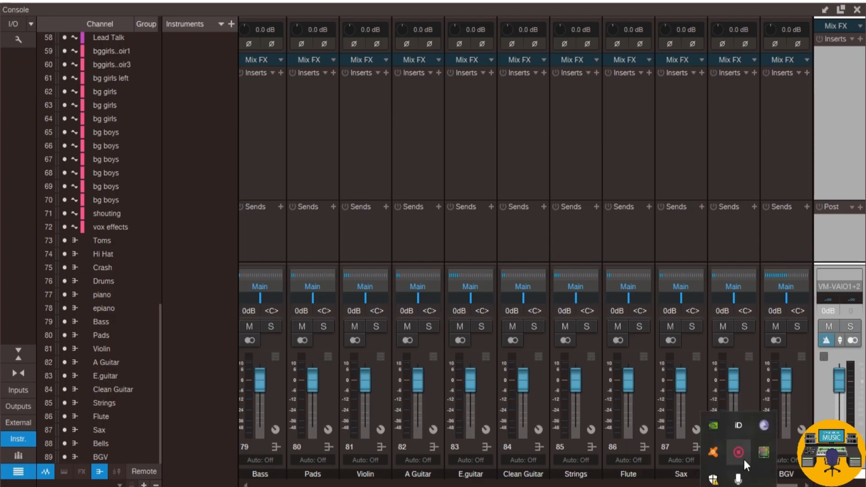
{"action": "left_click", "coordinate": [739, 486]}
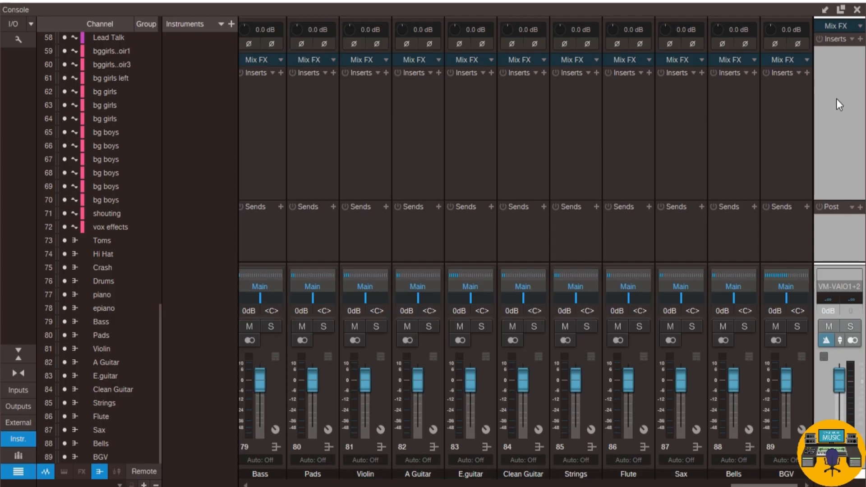
{"action": "left_click", "coordinate": [844, 41]}
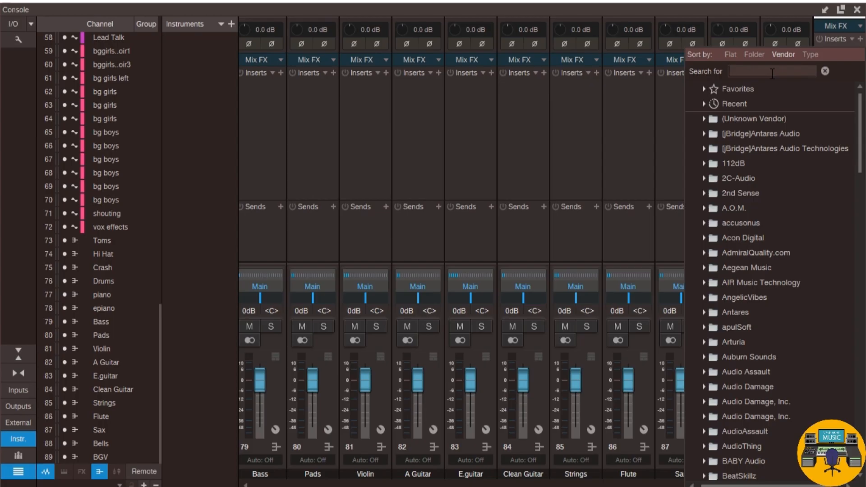
{"action": "type", "text": "compt"}
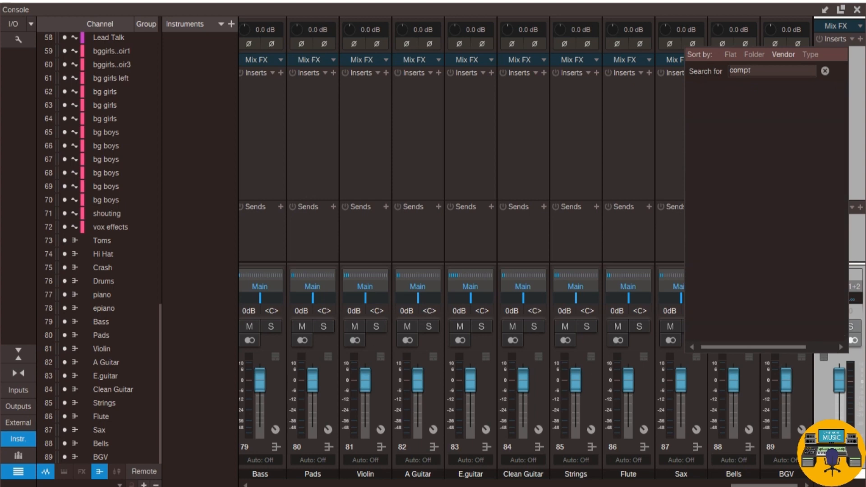
{"action": "key", "text": "BackSpace"}
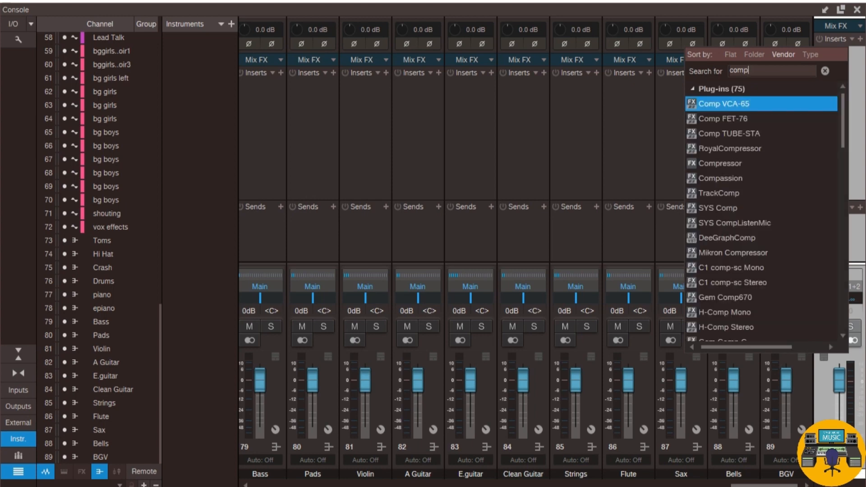
{"action": "left_click", "coordinate": [732, 162]}
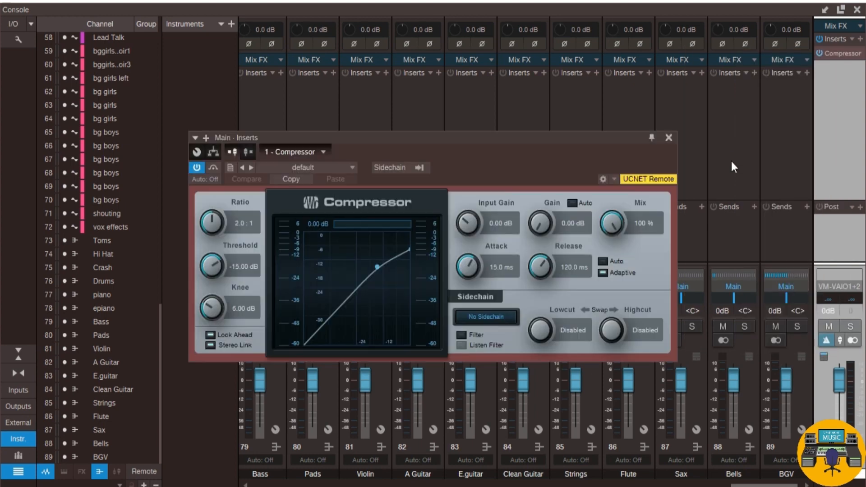
Load the Master Bus preset from the Misc category in the Main channel's Compressor
{"action": "left_click", "coordinate": [344, 166]}
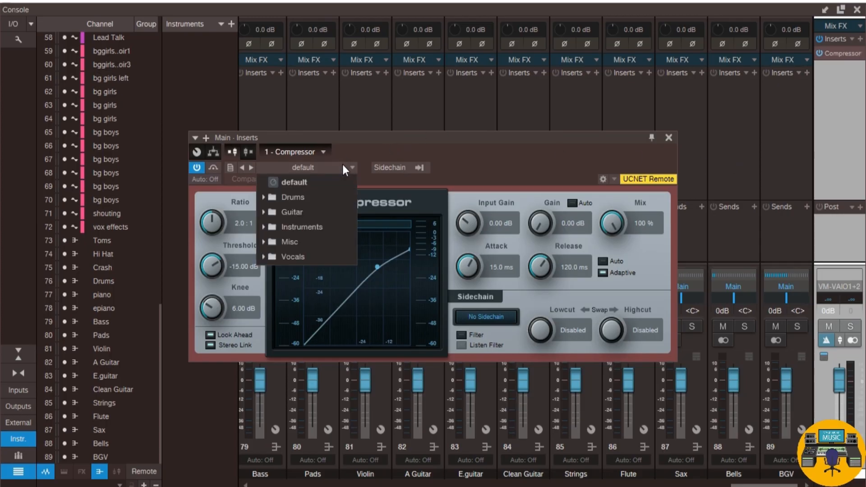
{"action": "left_click", "coordinate": [260, 242]}
{"action": "left_click", "coordinate": [298, 307]}
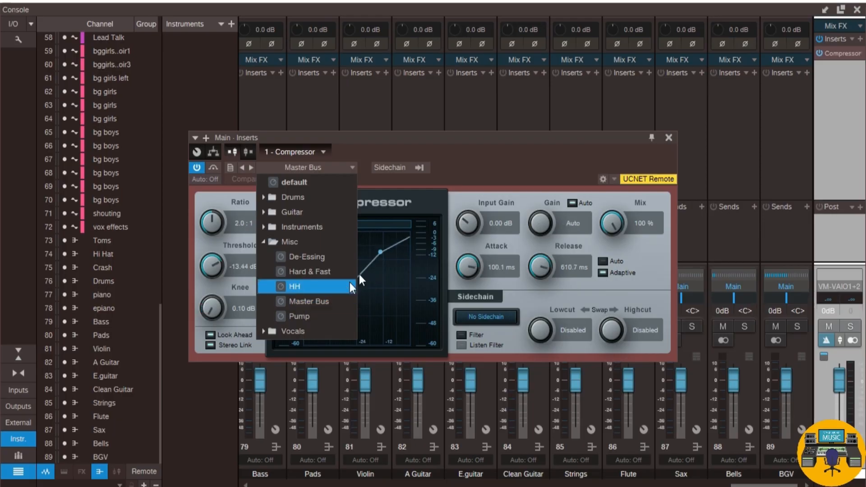
{"action": "left_click_drag", "start_coordinate": [440, 141], "coordinate": [468, 141]}
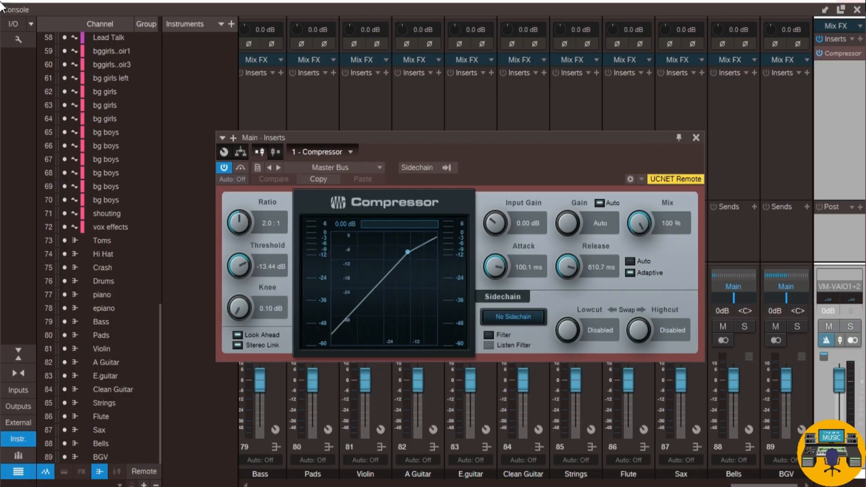
Close the console and set the playback position to bar 27 in the arrangement
{"action": "left_click", "coordinate": [856, 10]}
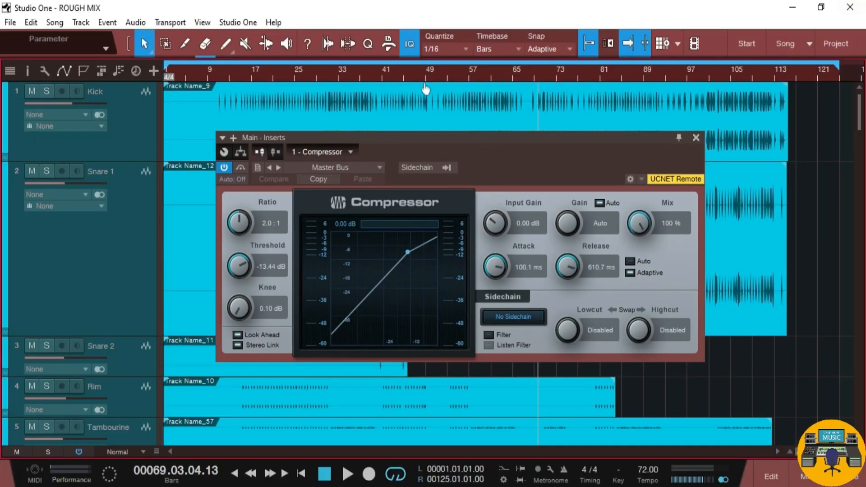
{"action": "left_click", "coordinate": [306, 69]}
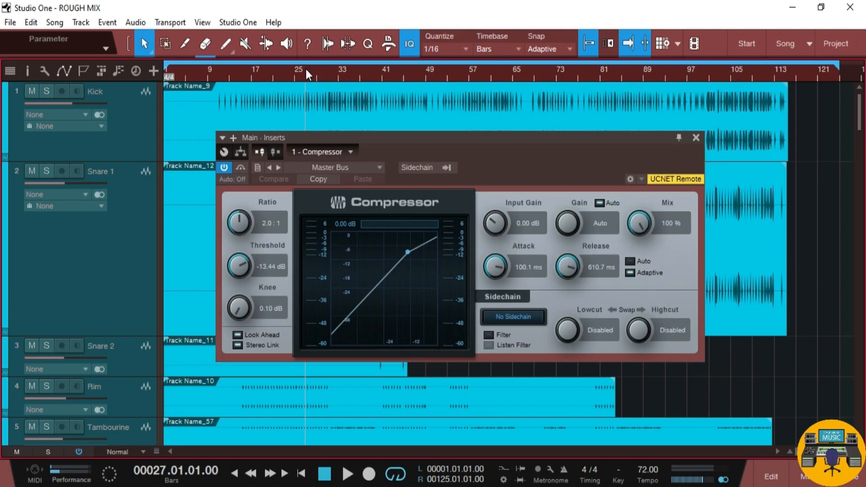
Start playback and set the loop range from bar 30 to bar 41
{"action": "key", "text": "space"}
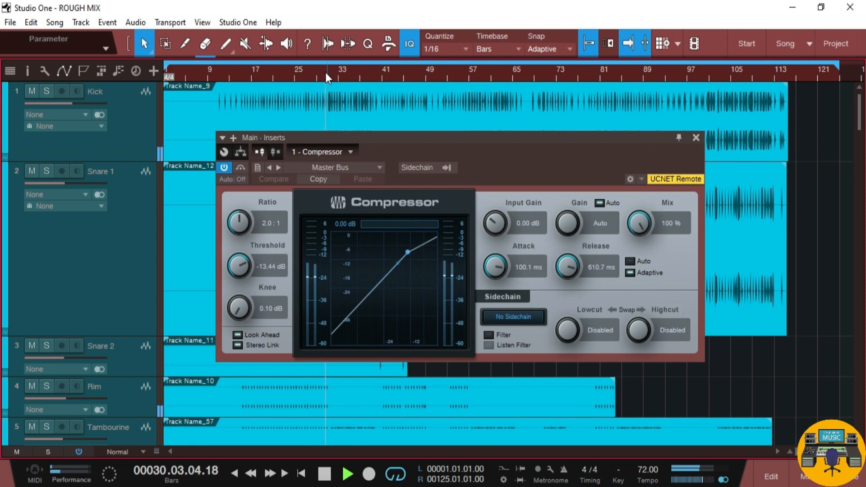
{"action": "left_click", "coordinate": [324, 72], "text": "ctrl"}
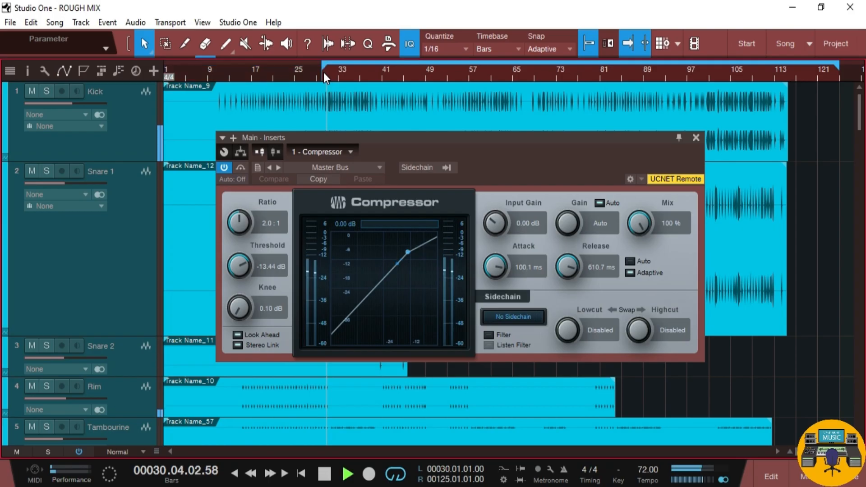
{"action": "left_click", "coordinate": [380, 79], "text": "alt"}
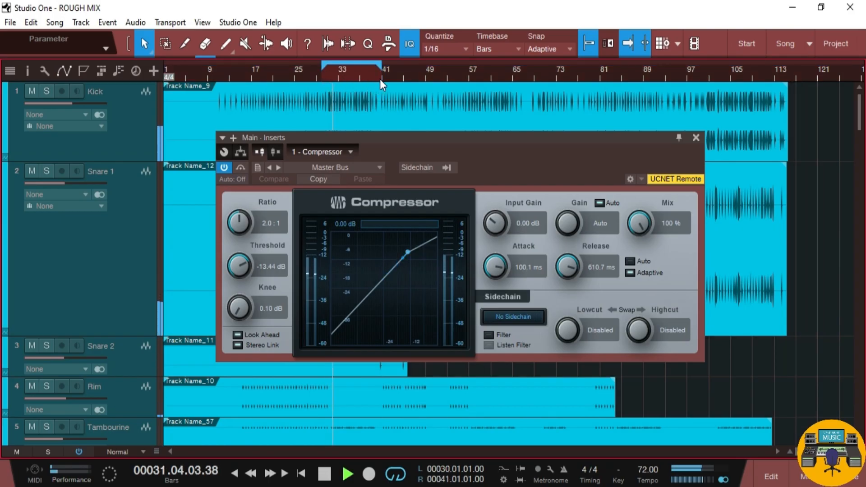
{"action": "scroll", "coordinate": [370, 81], "scroll_direction": "up", "scroll_amount": 4}
{"action": "scroll", "coordinate": [398, 111], "scroll_direction": "down", "scroll_amount": 2}
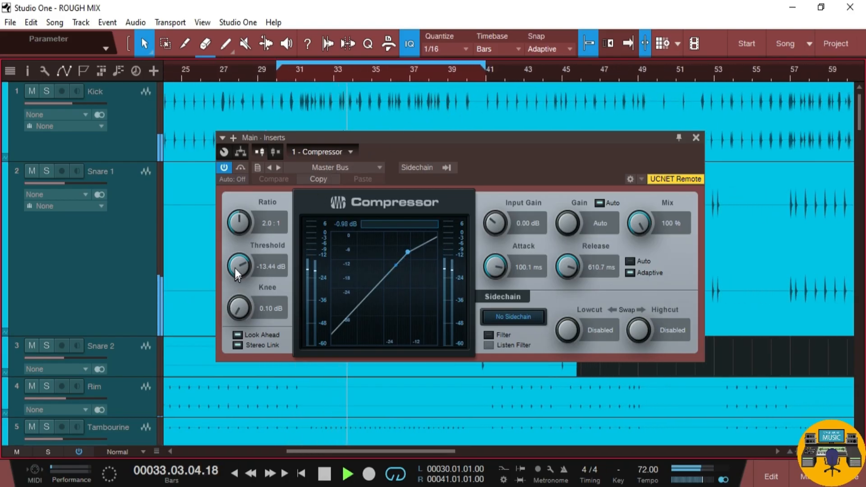
Adjust the Main channel Compressor's threshold during playback, settling on -19.44 dB
{"action": "mouse_move", "coordinate": [235, 268]}
{"action": "left_mouse_down"}
{"action": "mouse_move", "coordinate": [236, 292]}
{"action": "mouse_move", "coordinate": [235, 262]}
{"action": "left_mouse_up"}
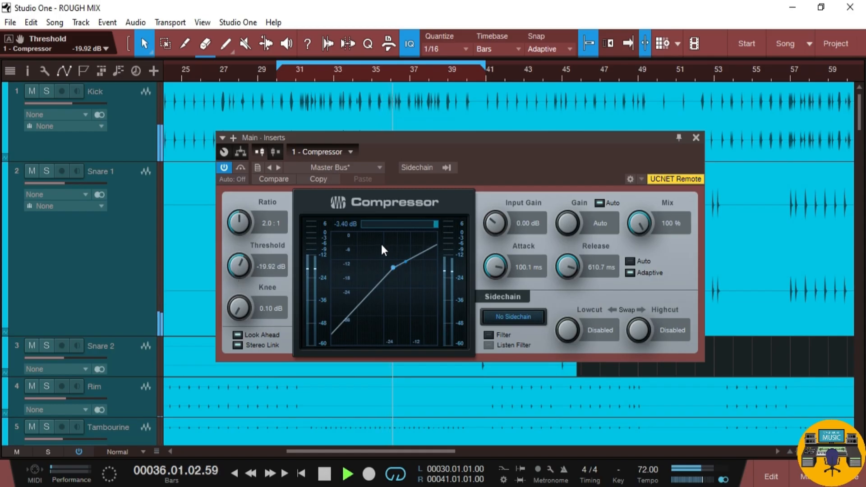
{"action": "left_click_drag", "start_coordinate": [235, 269], "coordinate": [235, 267]}
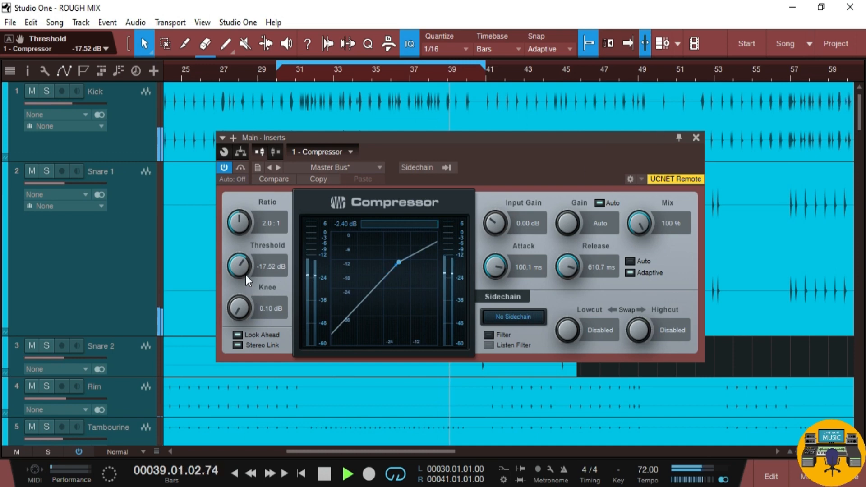
{"action": "left_click_drag", "start_coordinate": [244, 268], "coordinate": [244, 271]}
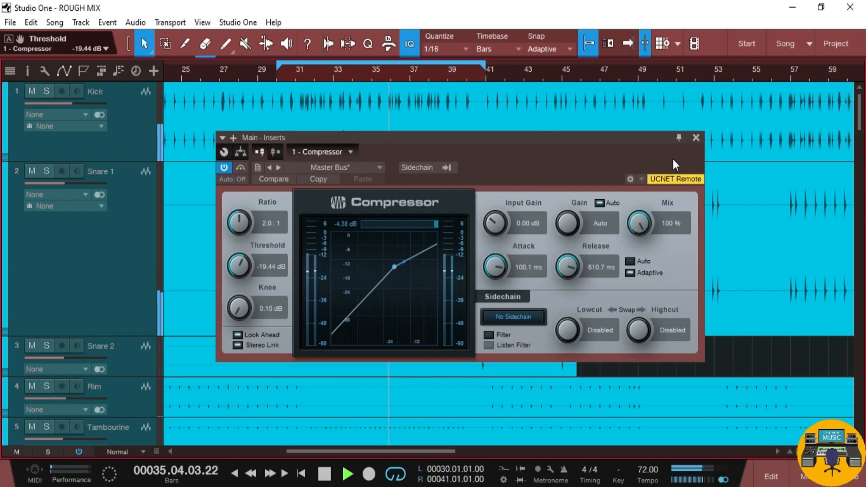
Set the Main bus Compressor's ratio to 2.2:1, audition the mix and close the compressor
{"action": "key", "text": "space"}
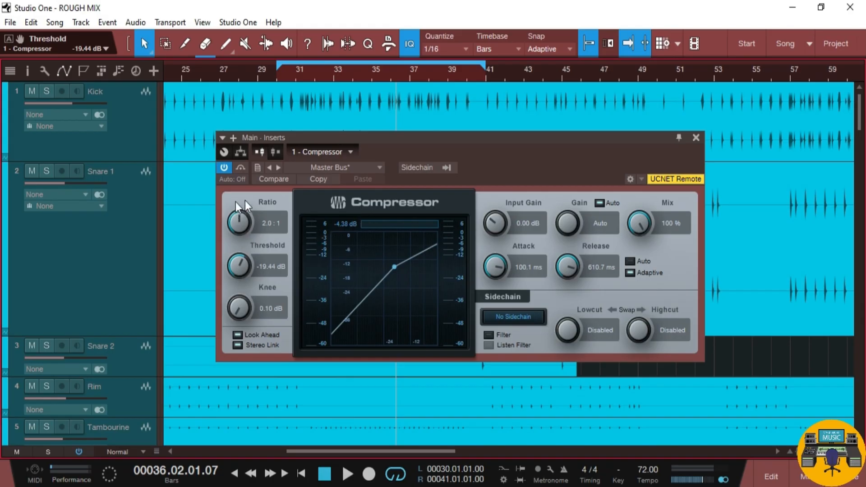
{"action": "mouse_move", "coordinate": [243, 220]}
{"action": "left_mouse_down"}
{"action": "mouse_move", "coordinate": [242, 203]}
{"action": "mouse_move", "coordinate": [244, 220]}
{"action": "left_mouse_up"}
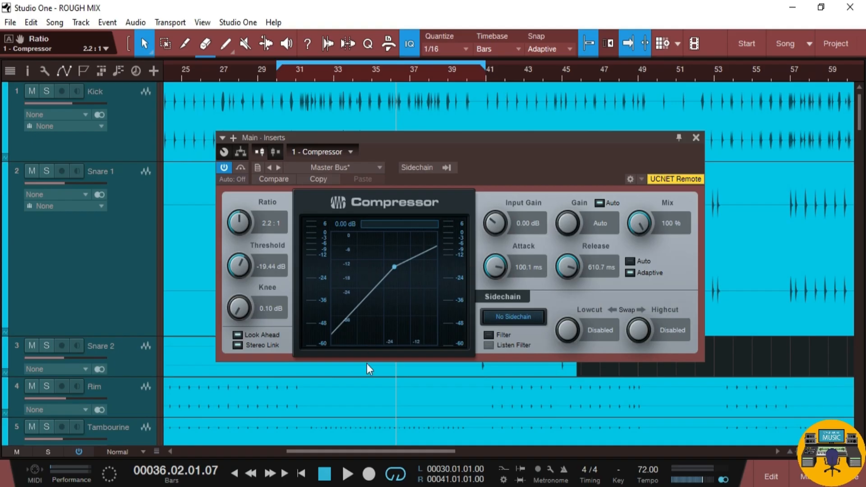
{"action": "key", "text": "space"}
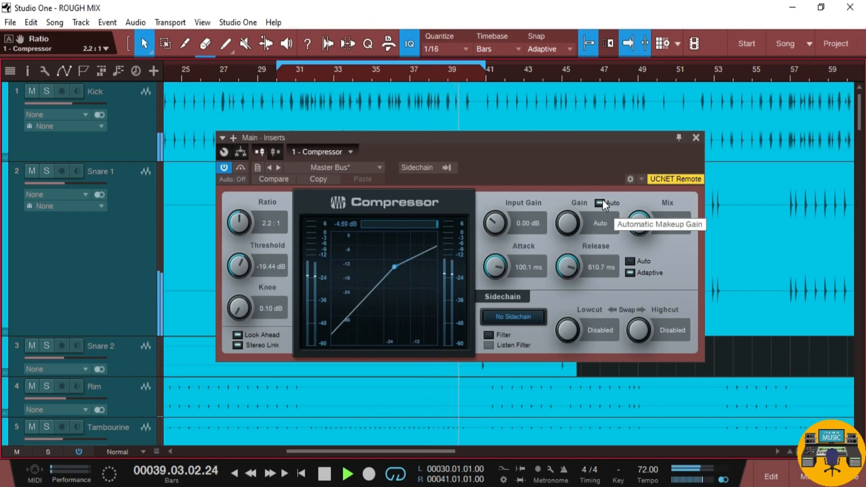
{"action": "left_click", "coordinate": [330, 475]}
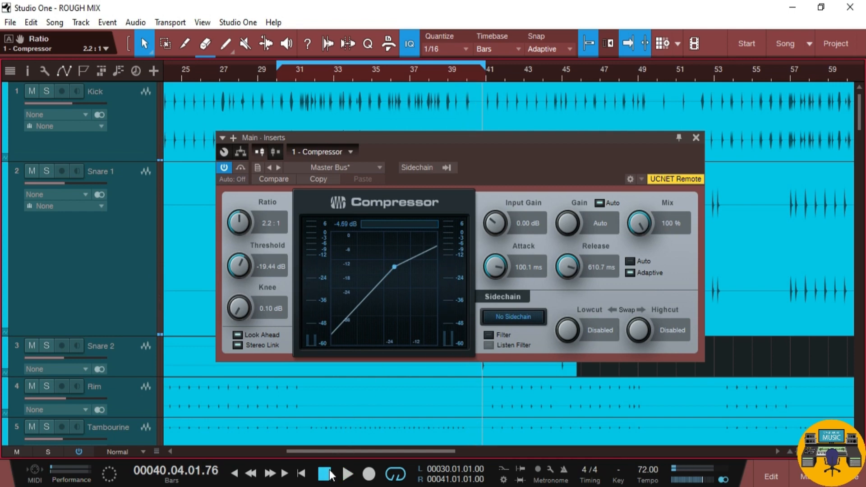
{"action": "left_click", "coordinate": [696, 138]}
Open the mixing console and add Console Shaper as the Mix FX on the Main output channel
{"action": "left_click", "coordinate": [805, 477]}
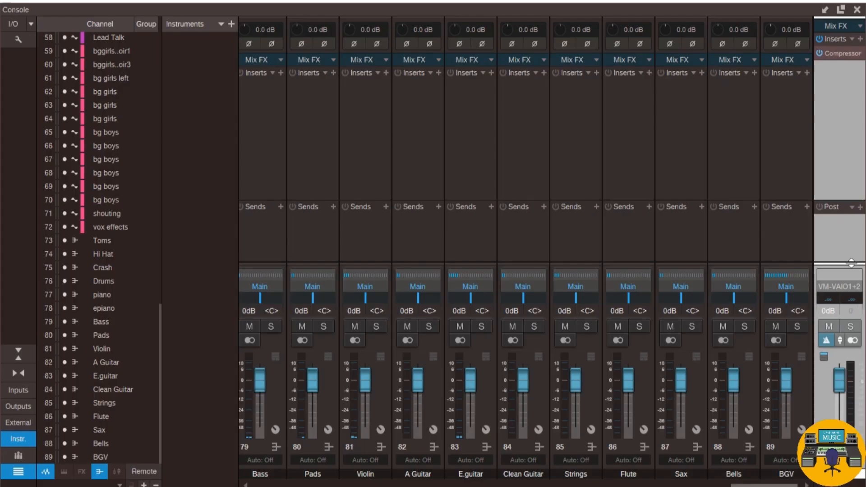
{"action": "left_click", "coordinate": [861, 40]}
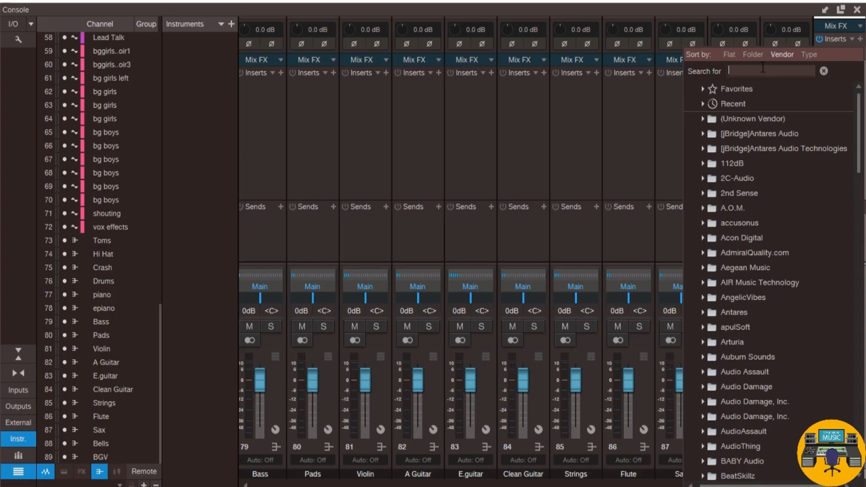
{"action": "left_click", "coordinate": [860, 37]}
{"action": "left_click", "coordinate": [860, 26]}
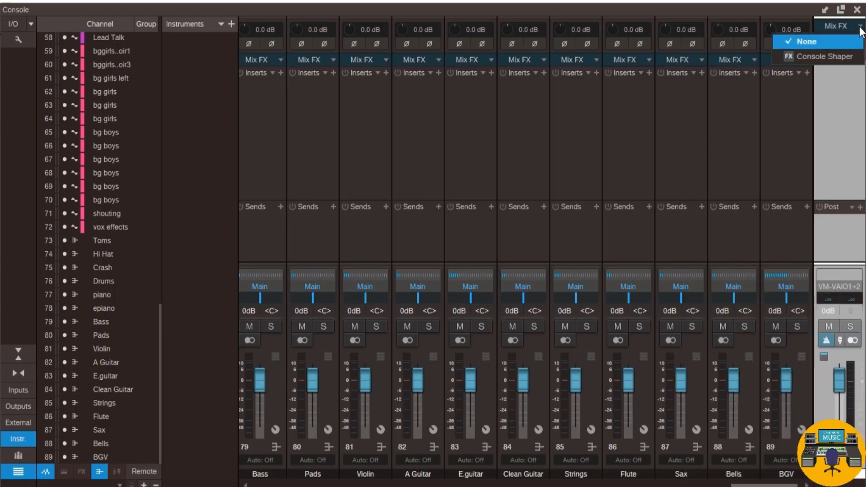
{"action": "left_click", "coordinate": [824, 56]}
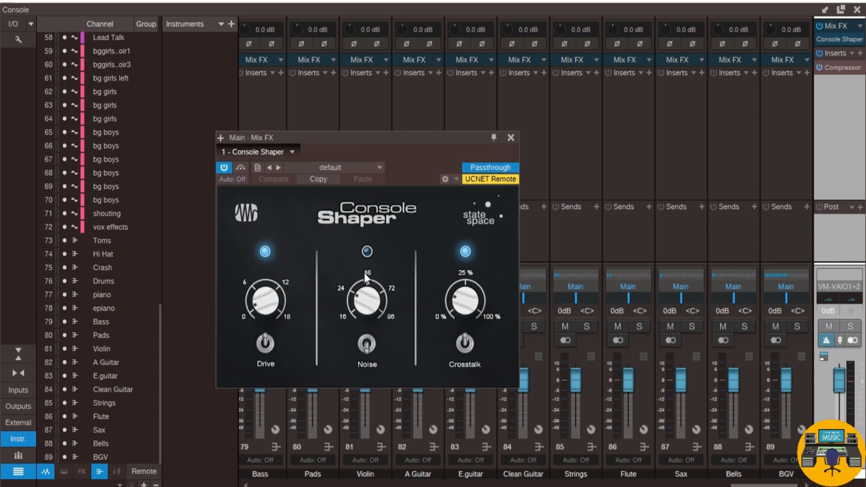
Load the Smooth Patina preset in Console Shaper and switch its Noise section off
{"action": "left_click", "coordinate": [337, 166]}
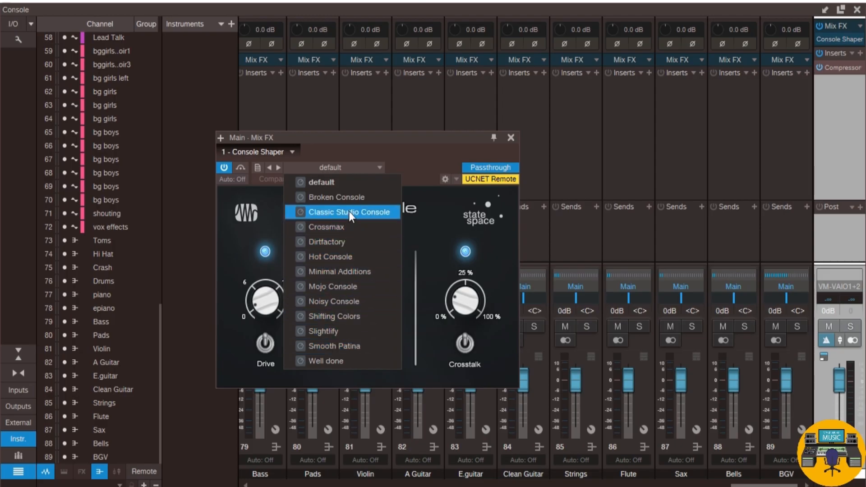
{"action": "left_click", "coordinate": [342, 346]}
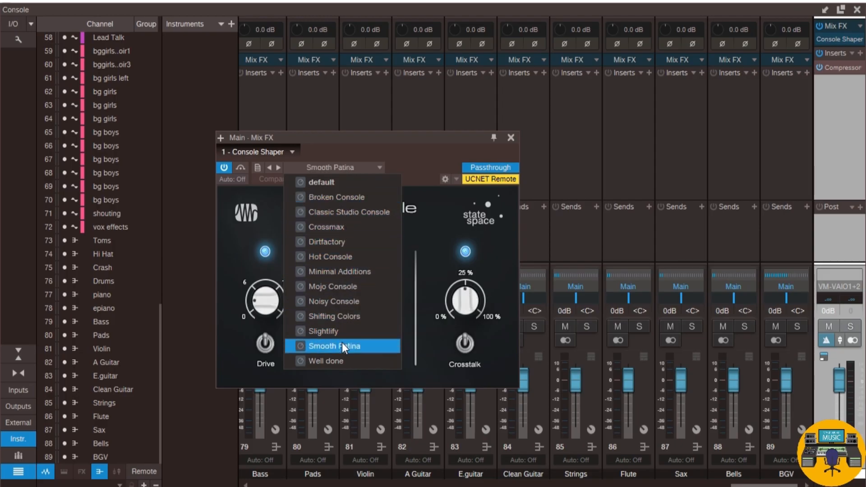
{"action": "left_click", "coordinate": [402, 144]}
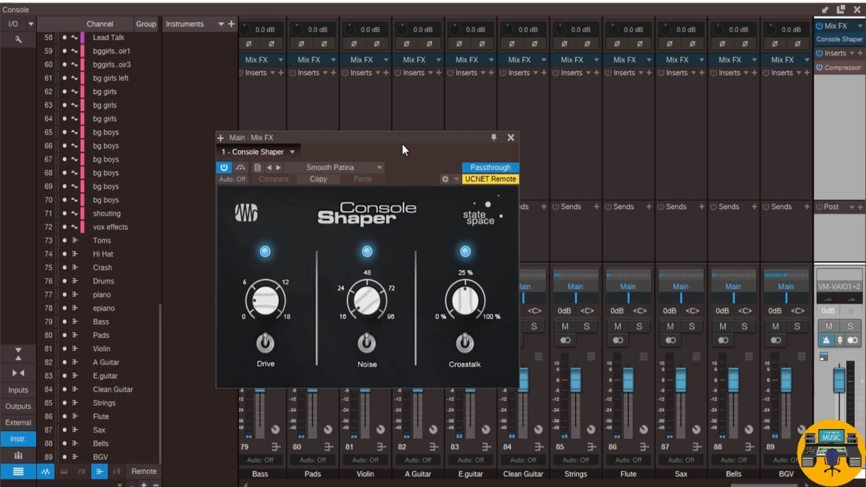
{"action": "left_click", "coordinate": [366, 344]}
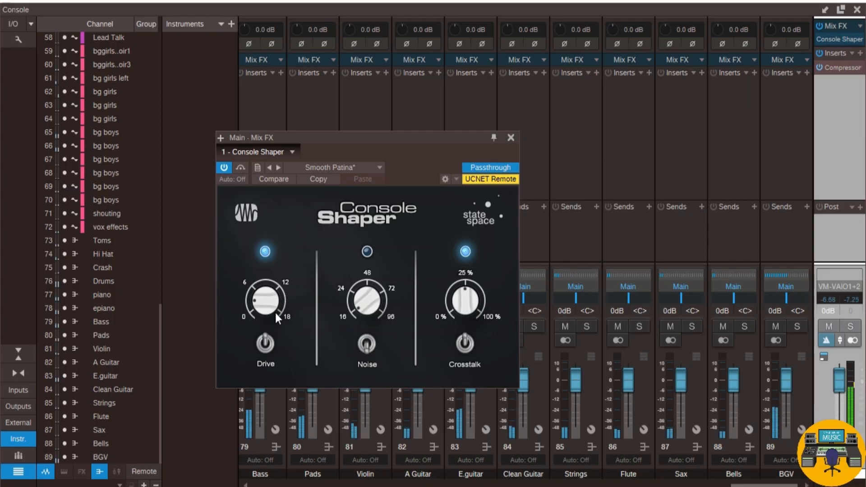
Raise Console Shaper's Drive to about 12 and Crosstalk to just above 25%, comparing the mix with the effect bypassed and engaged
{"action": "left_click_drag", "start_coordinate": [270, 303], "coordinate": [270, 234]}
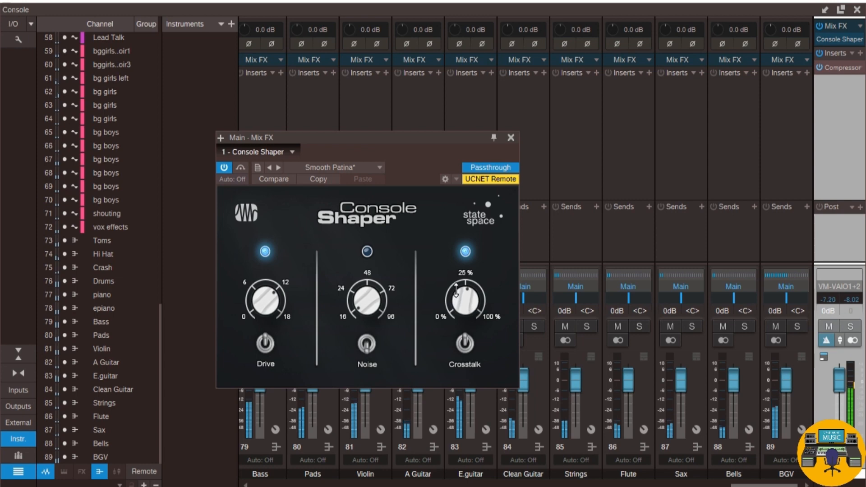
{"action": "left_click_drag", "start_coordinate": [263, 301], "coordinate": [275, 279]}
{"action": "left_click", "coordinate": [225, 170]}
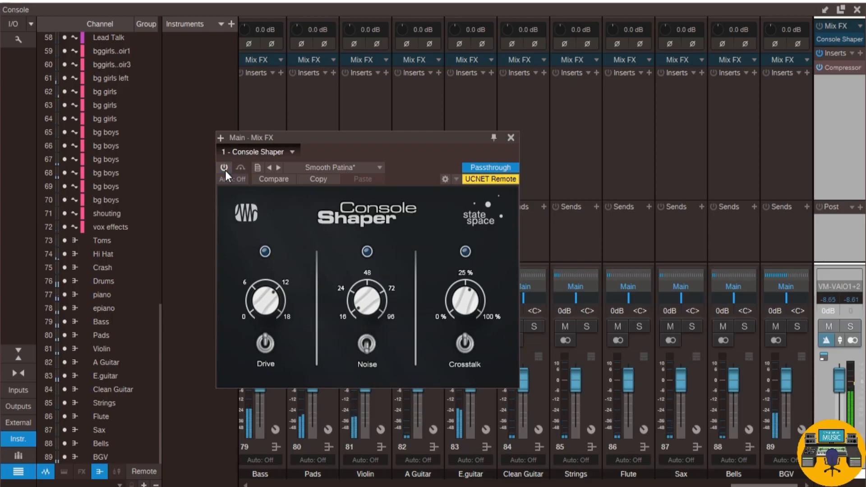
{"action": "left_click", "coordinate": [224, 168]}
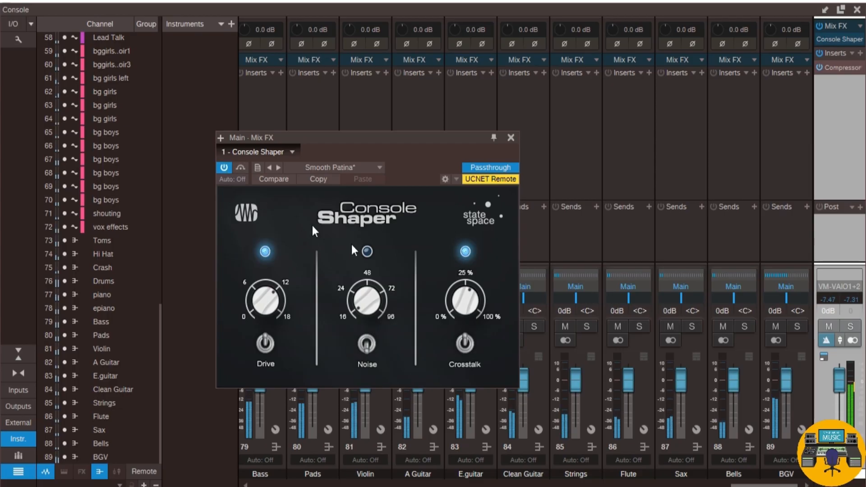
Turn Console Shaper's Crosstalk down below 25% and compare the playing mix with the effect bypassed and engaged
{"action": "left_click_drag", "start_coordinate": [470, 296], "coordinate": [469, 323]}
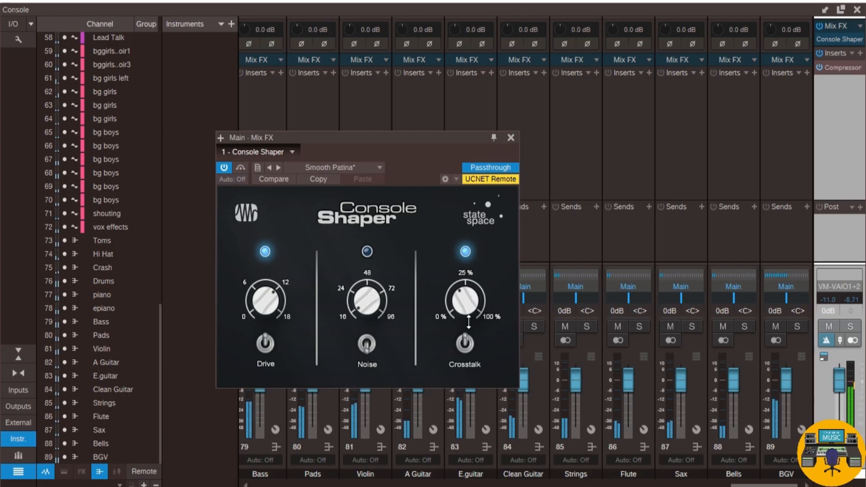
{"action": "left_click", "coordinate": [223, 167]}
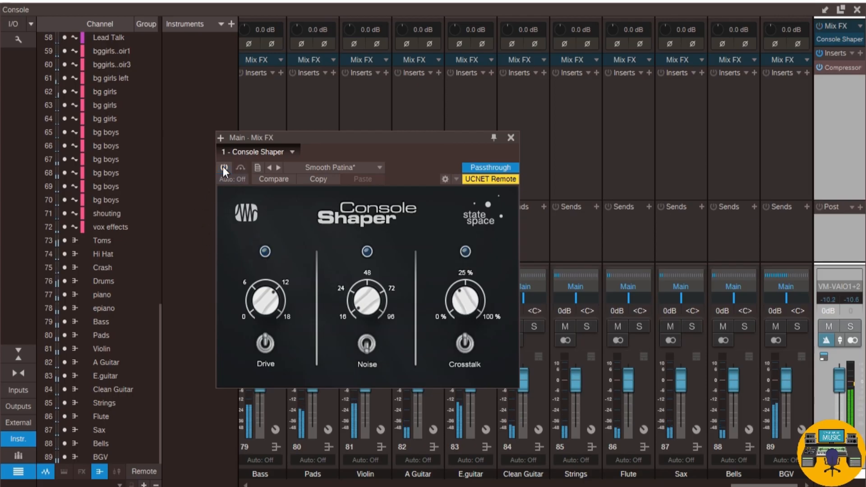
{"action": "left_click", "coordinate": [222, 167]}
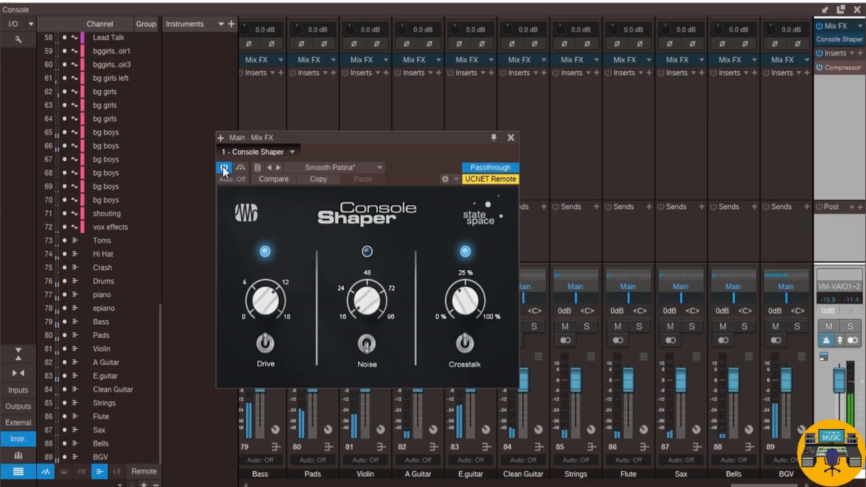
{"action": "left_click", "coordinate": [223, 167]}
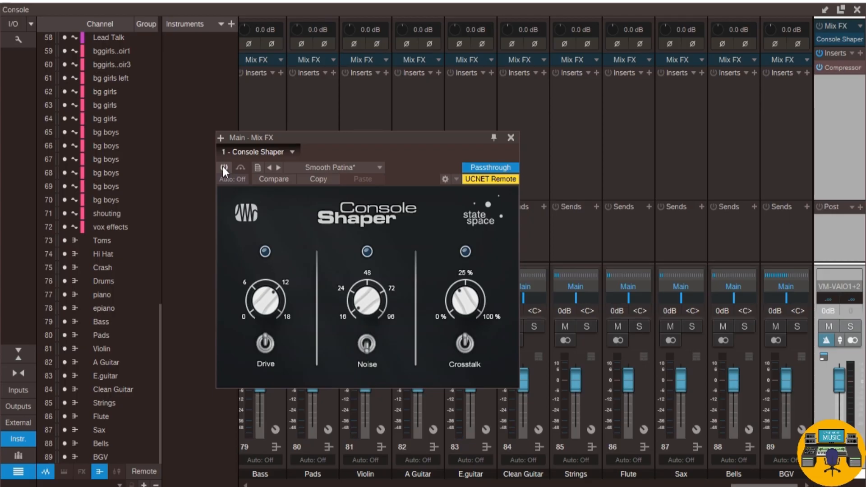
{"action": "left_click", "coordinate": [223, 166]}
{"action": "left_click", "coordinate": [223, 166]}
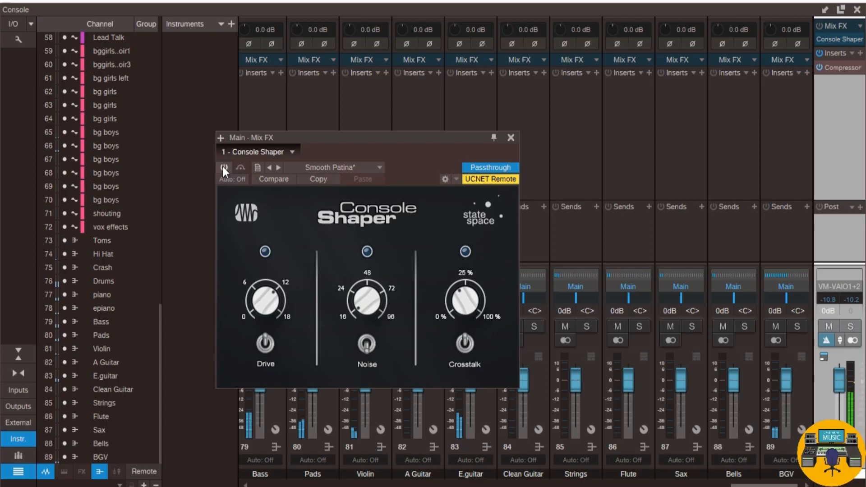
{"action": "left_click", "coordinate": [223, 167]}
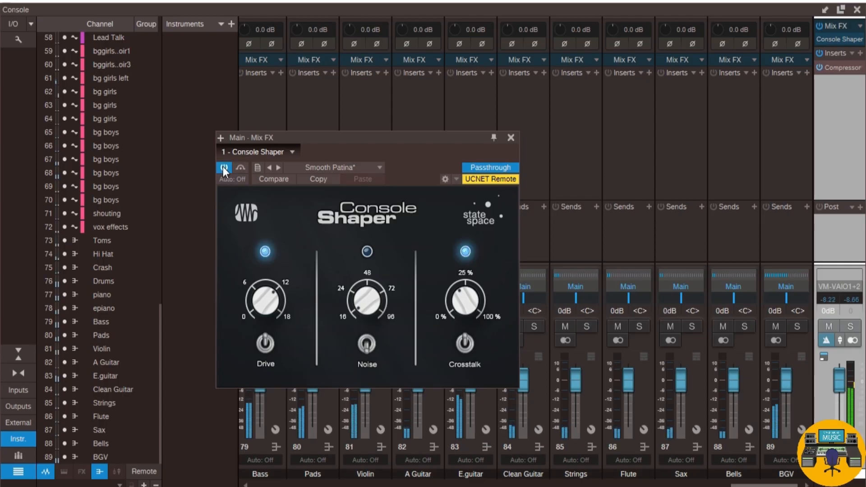
Lower Console Shaper's Crosstalk slightly further and compare the mix again, leaving the effect bypassed
{"action": "left_click_drag", "start_coordinate": [470, 306], "coordinate": [470, 312]}
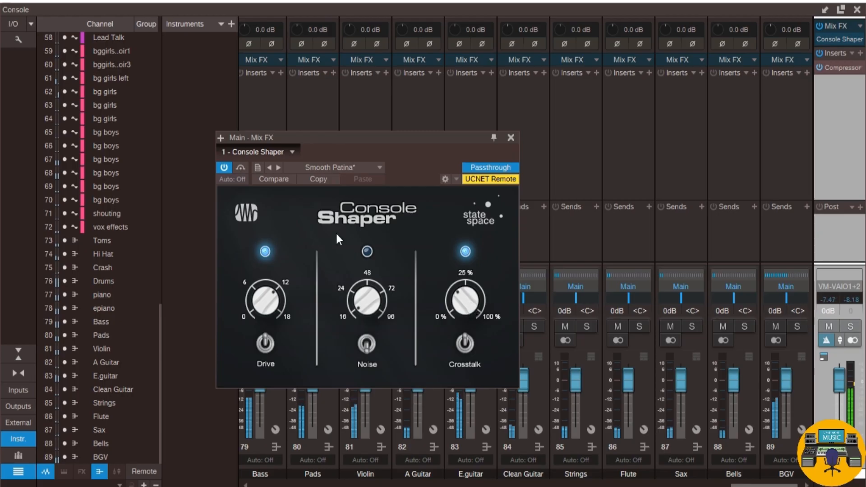
{"action": "left_click", "coordinate": [227, 169]}
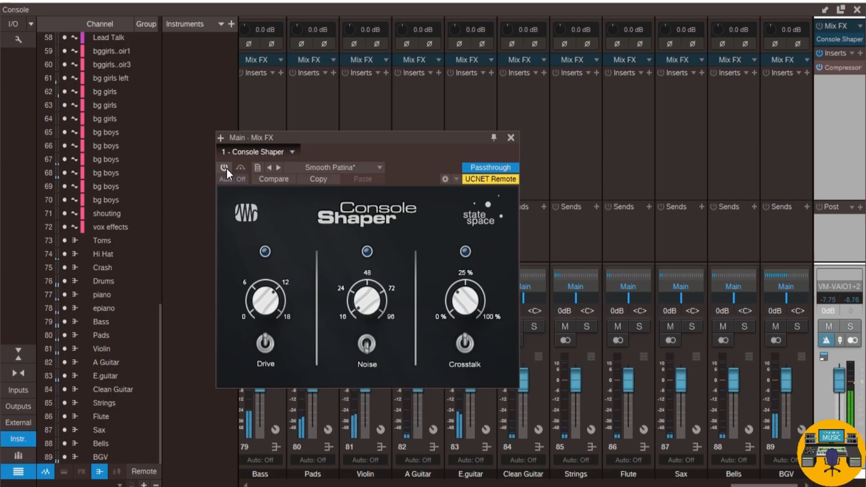
{"action": "left_click", "coordinate": [227, 168]}
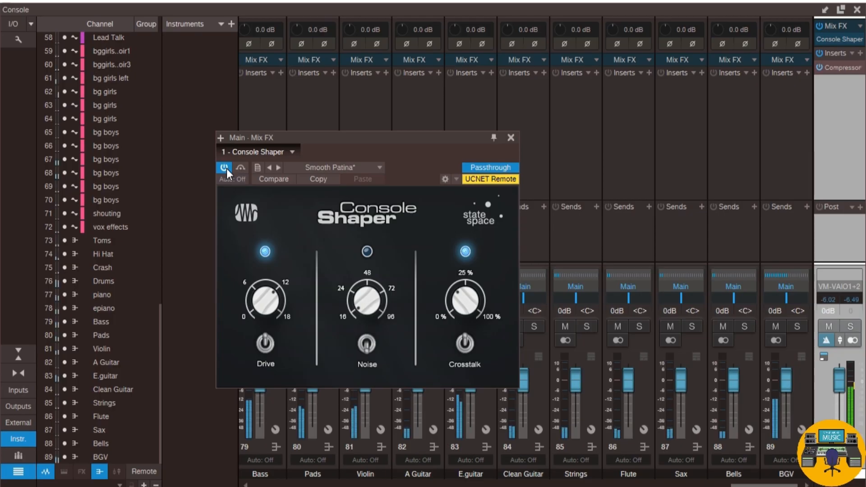
{"action": "left_click", "coordinate": [225, 167]}
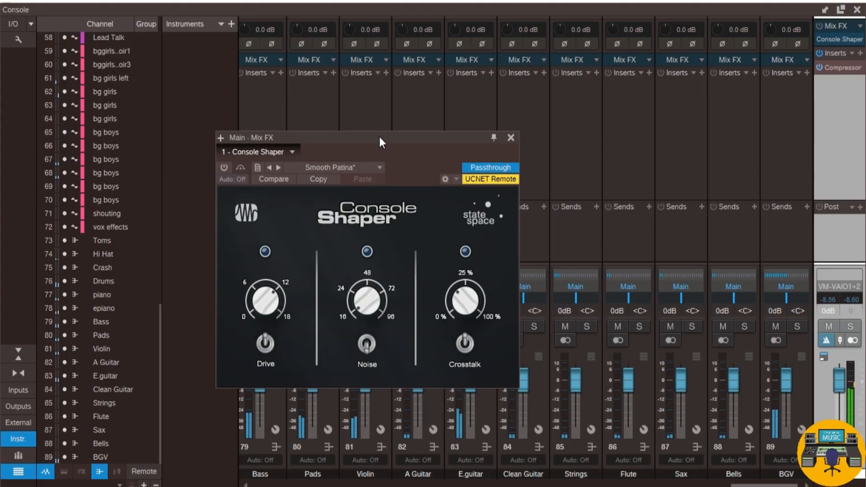
Pin the Console Shaper window and arrange it side by side with the Main channel's Compressor window
{"action": "left_click_drag", "start_coordinate": [380, 140], "coordinate": [219, 88]}
{"action": "left_click", "coordinate": [332, 86]}
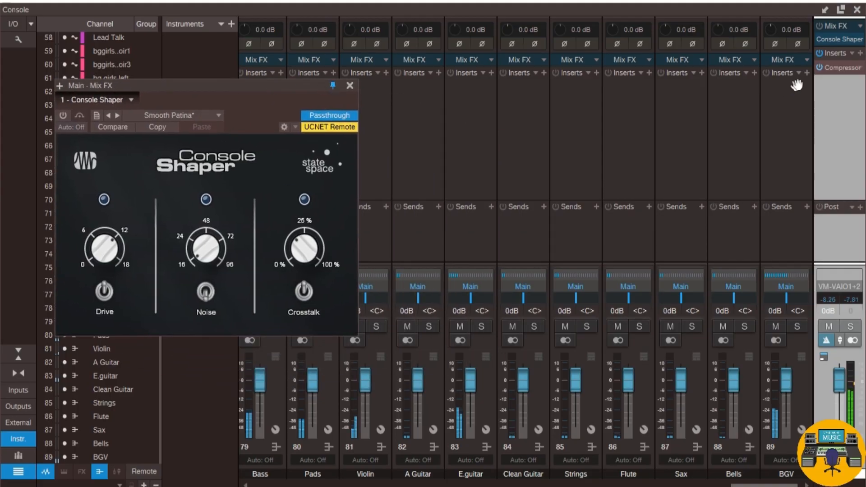
{"action": "right_click", "coordinate": [833, 66]}
{"action": "left_click", "coordinate": [790, 86]}
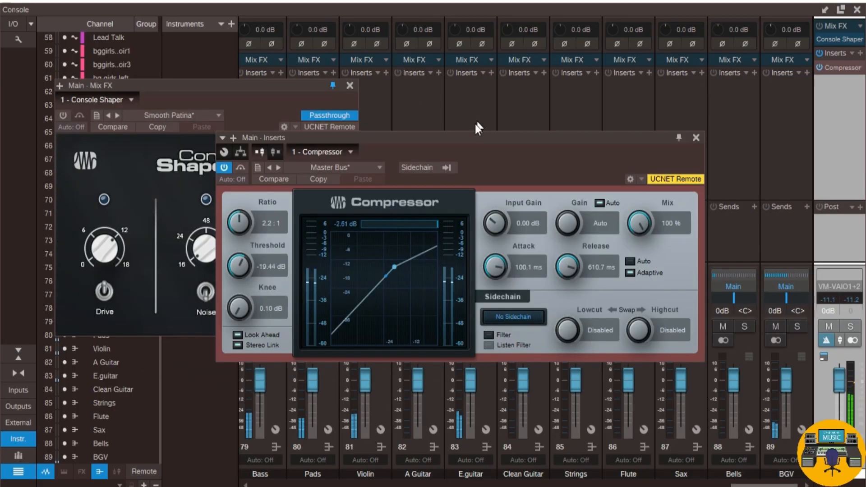
{"action": "left_click_drag", "start_coordinate": [461, 140], "coordinate": [587, 109]}
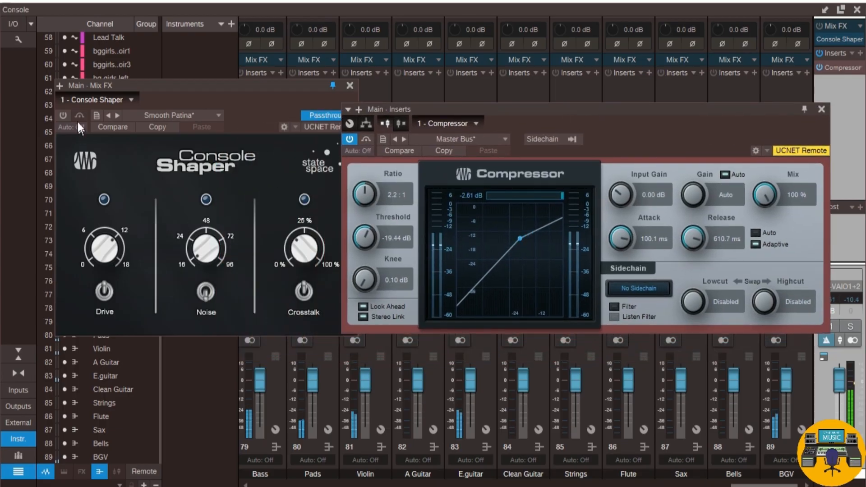
Compare the mix with Console Shaper engaged and bypassed, leave it engaged and close both effect windows
{"action": "left_click", "coordinate": [64, 115]}
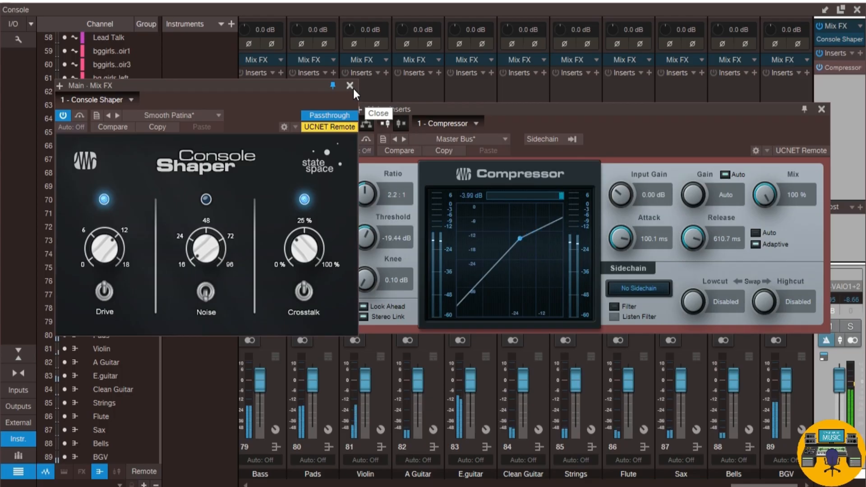
{"action": "left_click", "coordinate": [63, 116]}
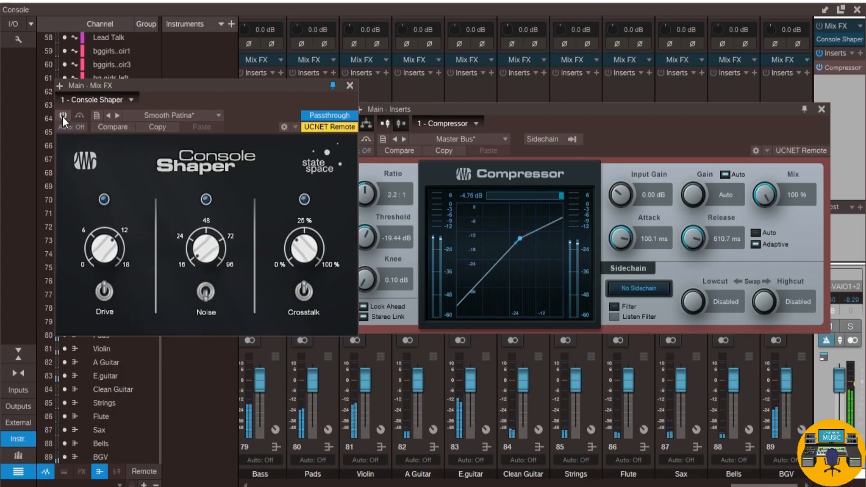
{"action": "left_click", "coordinate": [63, 116]}
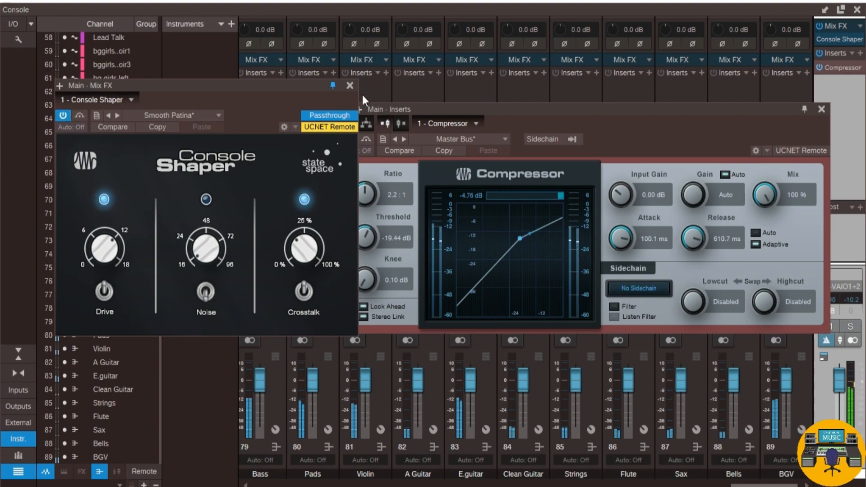
{"action": "left_click", "coordinate": [352, 86]}
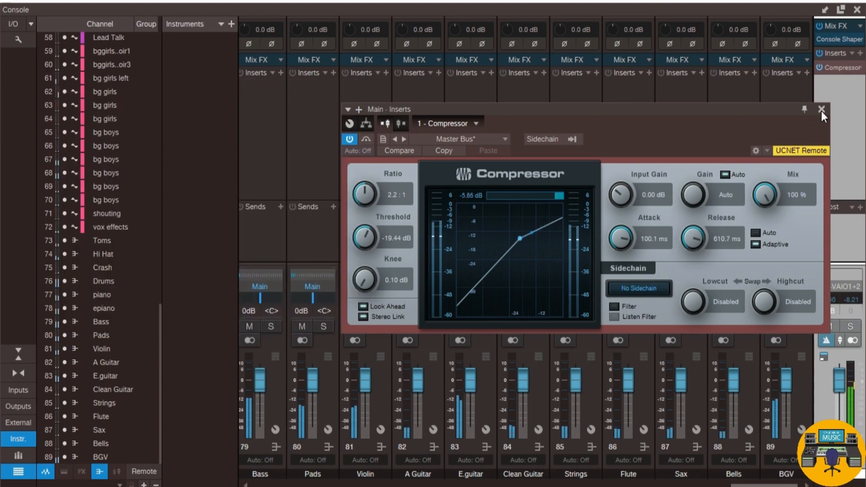
{"action": "left_click", "coordinate": [821, 110]}
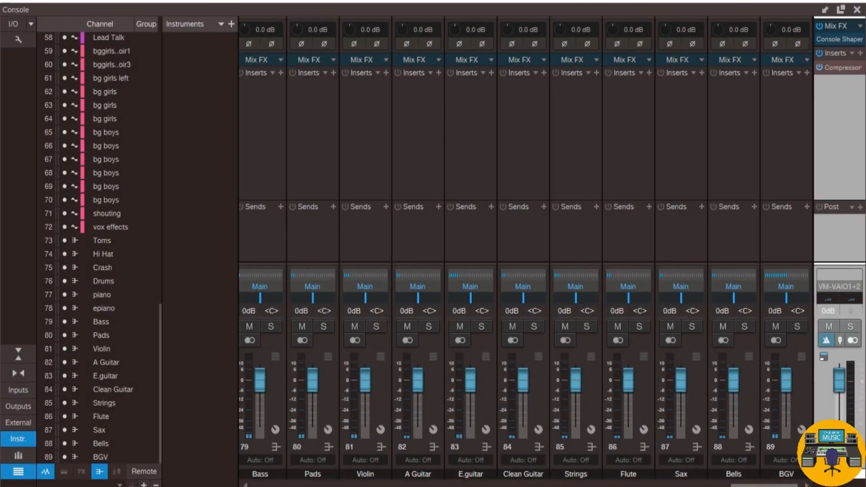
{"action": "mouse_move", "coordinate": [770, 485]}
{"action": "left_mouse_down"}
{"action": "mouse_move", "coordinate": [705, 486]}
{"action": "mouse_move", "coordinate": [758, 486]}
{"action": "left_mouse_up"}
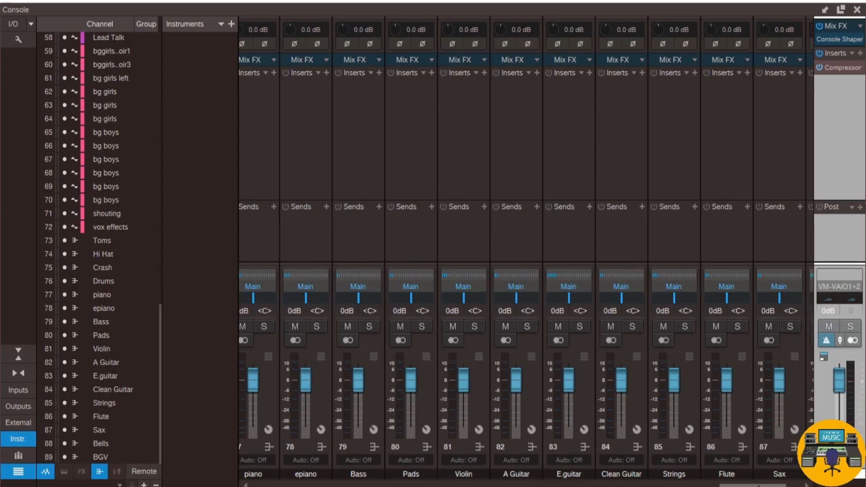
{"action": "left_click_drag", "start_coordinate": [759, 486], "coordinate": [791, 485]}
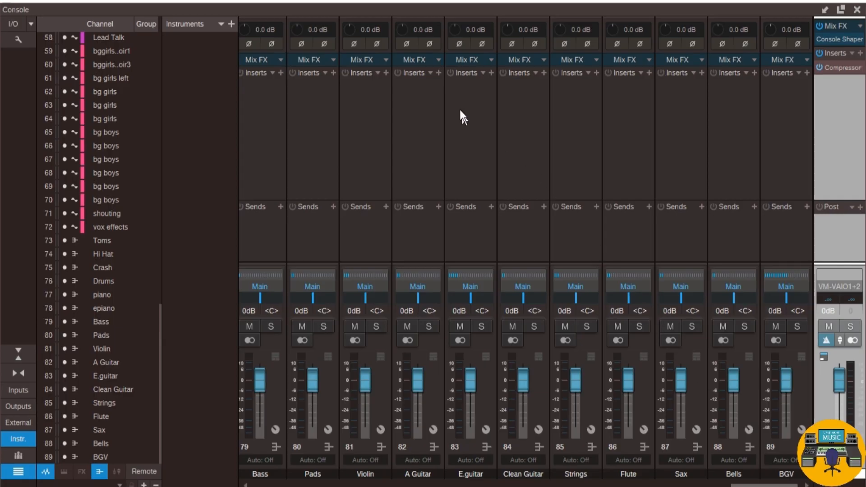
Search the plug-ins for "pro" and insert Pro EQ on the E.guitar bus
{"action": "left_click", "coordinate": [491, 72]}
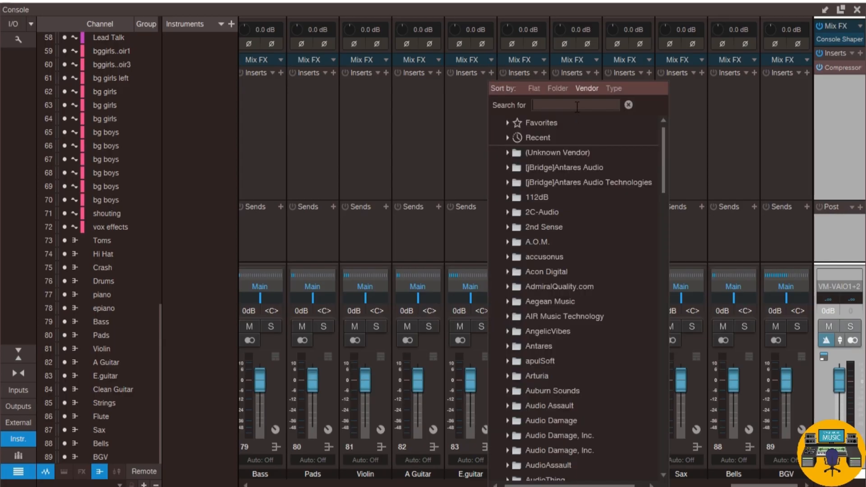
{"action": "left_click", "coordinate": [474, 129]}
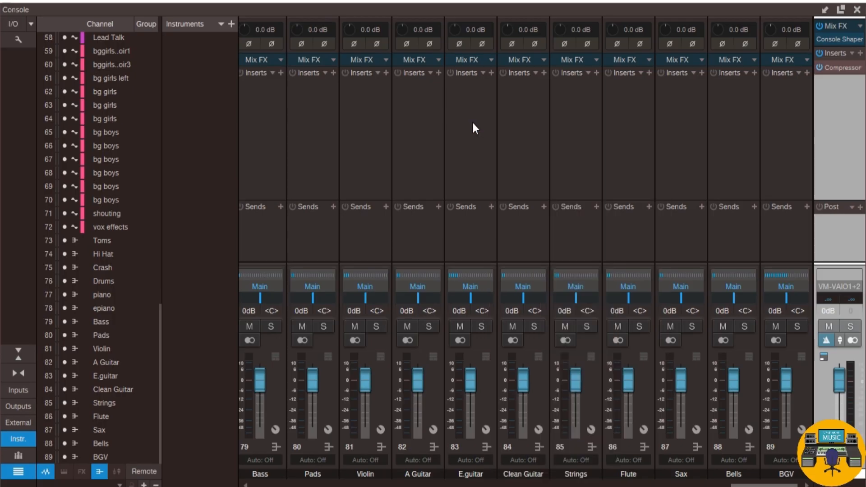
{"action": "left_click", "coordinate": [491, 73]}
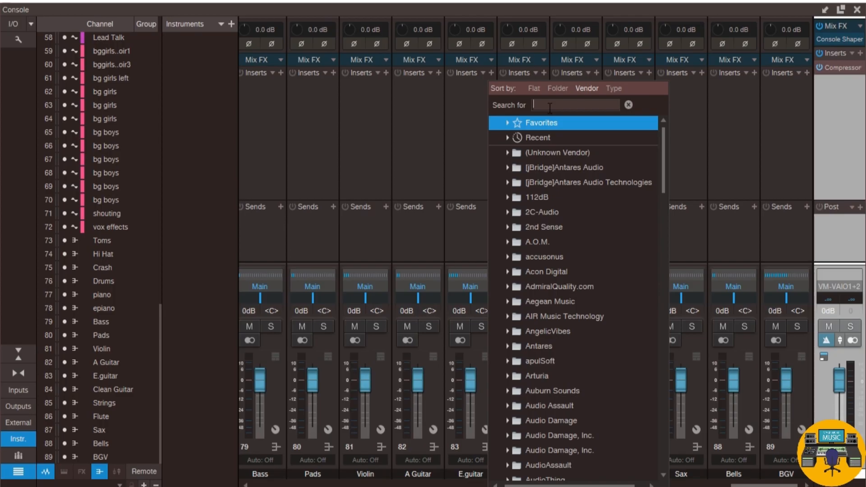
{"action": "type", "text": "pro"}
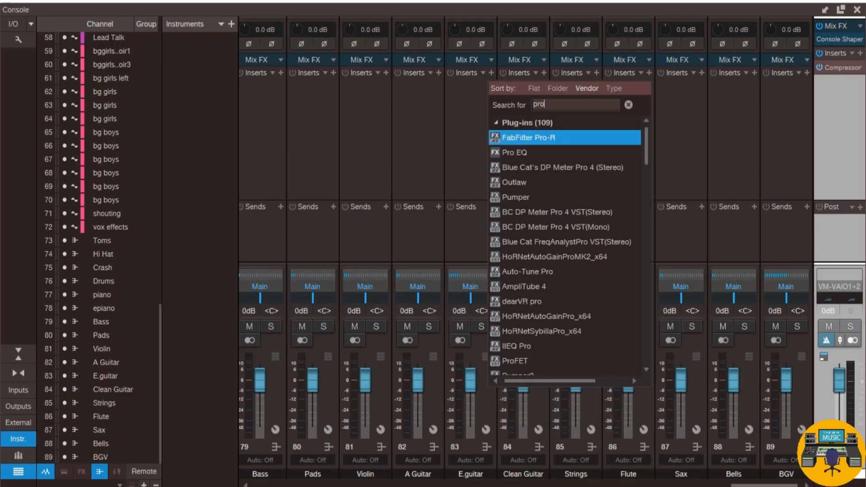
{"action": "double_click", "coordinate": [527, 151]}
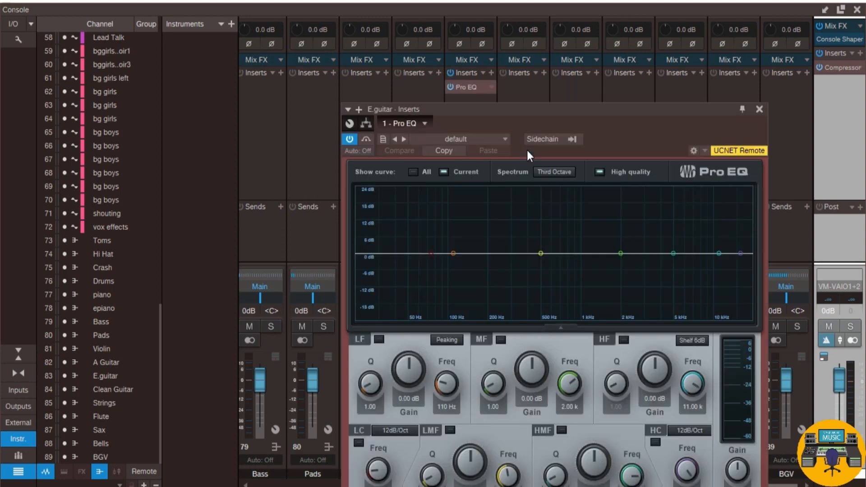
Solo the E.guitar bus, play it to examine its spectrum in Pro EQ, and stop playback, keeping the EQ window fully in view
{"action": "left_click_drag", "start_coordinate": [543, 113], "coordinate": [652, 72]}
{"action": "left_click_drag", "start_coordinate": [531, 77], "coordinate": [619, 75]}
{"action": "left_click", "coordinate": [481, 327]}
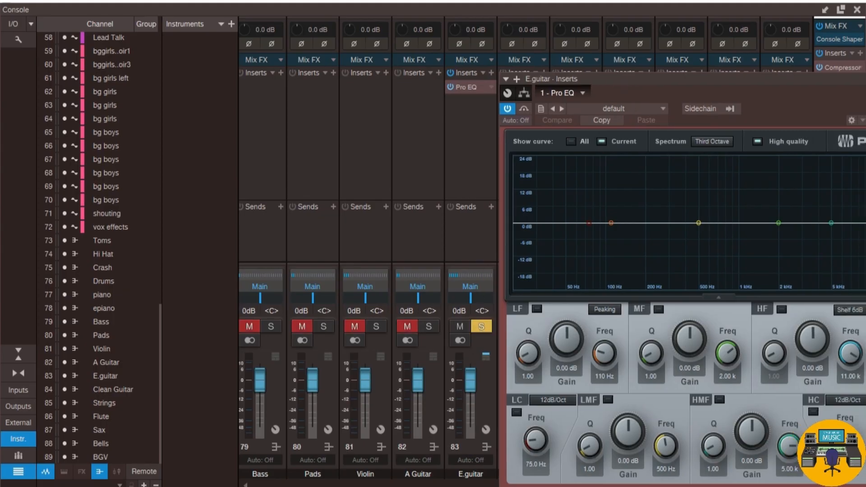
{"action": "key", "text": "space"}
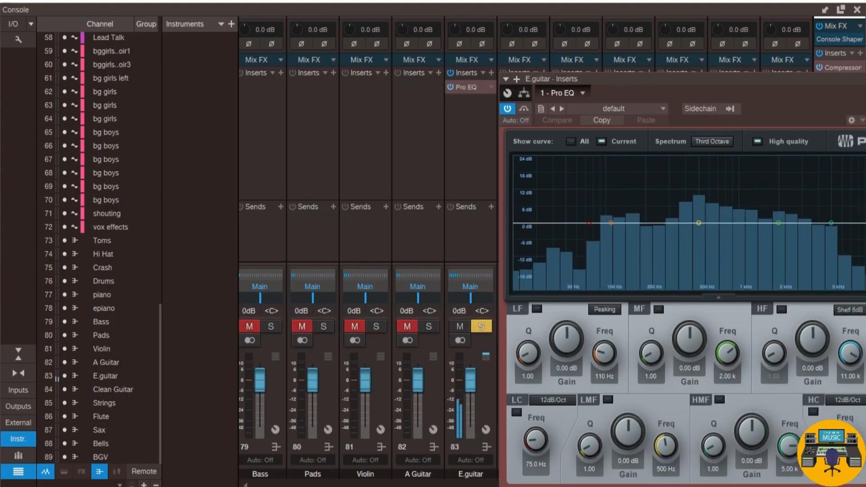
{"action": "left_click_drag", "start_coordinate": [643, 79], "coordinate": [404, 32]}
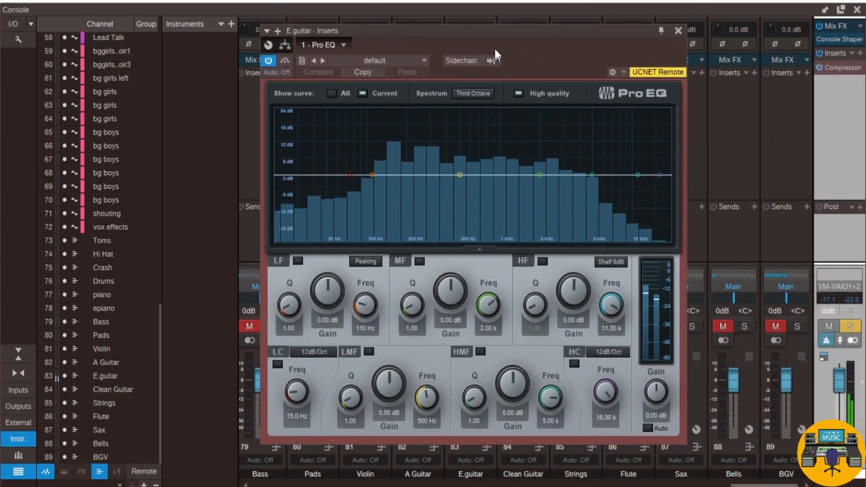
{"action": "left_click_drag", "start_coordinate": [497, 33], "coordinate": [619, 32]}
{"action": "key", "text": "space"}
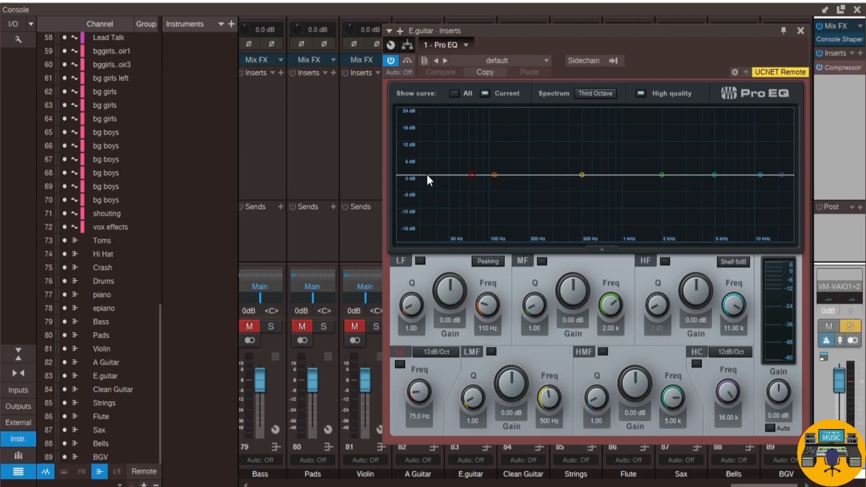
Enable Pro EQ's low-cut filter on the E.guitar bus and set its slope to 24dB/Oct
{"action": "left_click", "coordinate": [470, 173]}
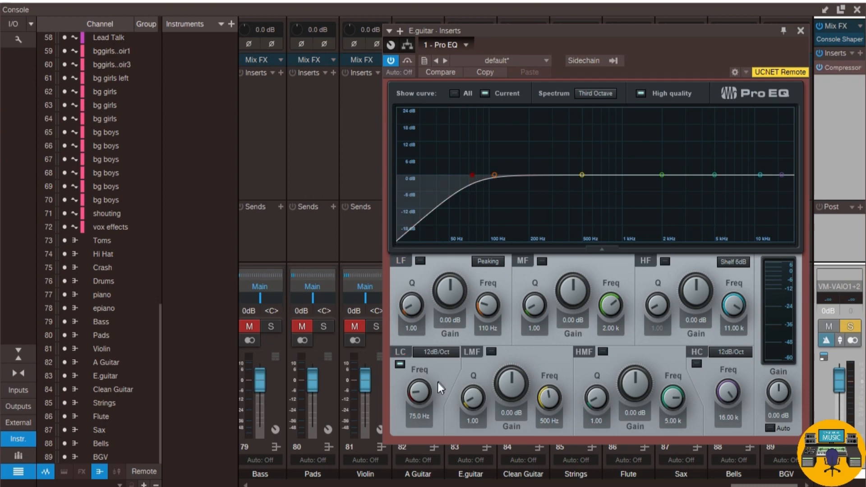
{"action": "left_click", "coordinate": [403, 364]}
{"action": "left_click", "coordinate": [403, 364]}
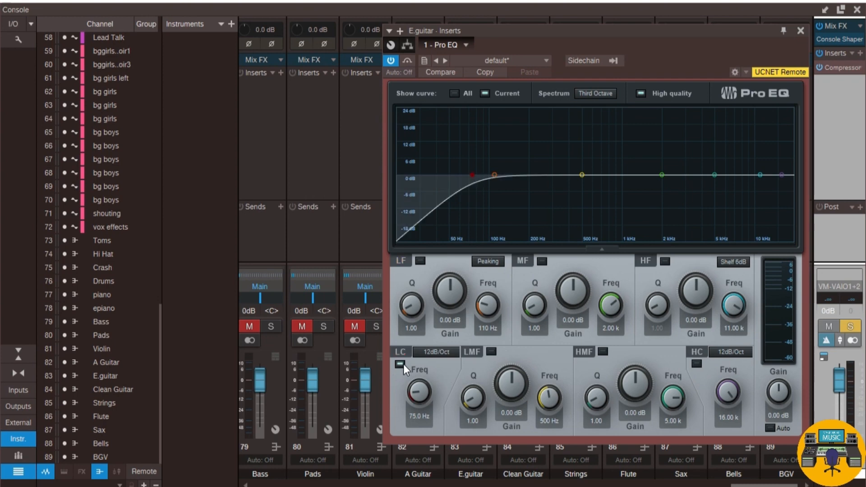
{"action": "left_click", "coordinate": [440, 354]}
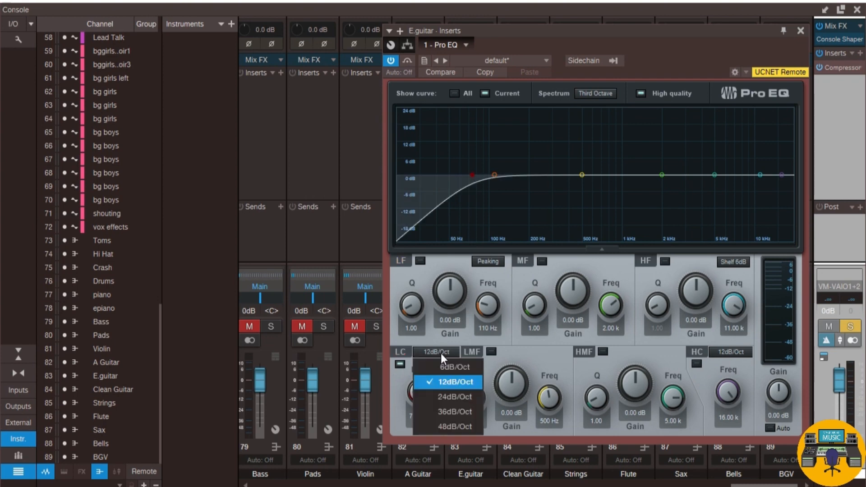
{"action": "left_click", "coordinate": [435, 399]}
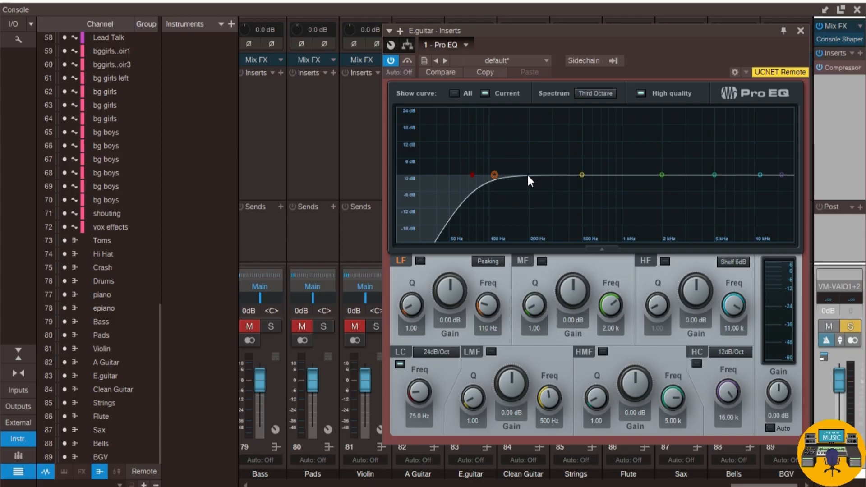
While the guitar plays, sweep the low-cut frequency by ear, compare with the EQ bypassed, and settle it at 171 Hz
{"action": "key", "text": "space"}
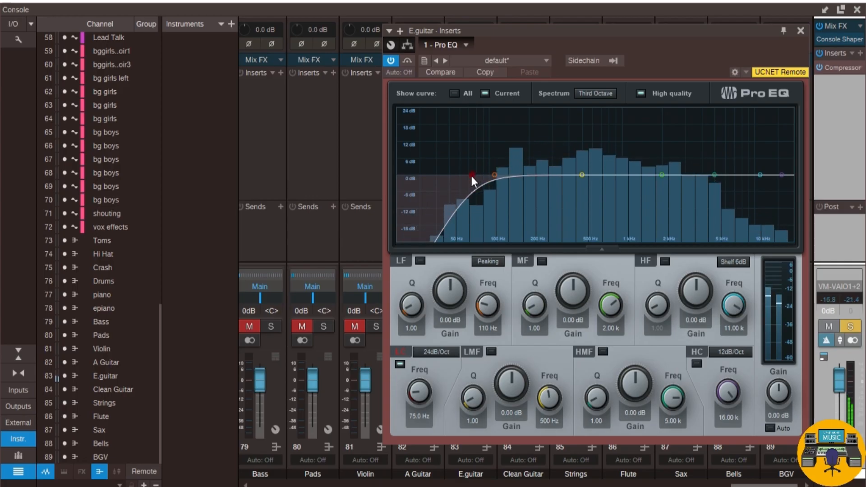
{"action": "left_click_drag", "start_coordinate": [471, 177], "coordinate": [505, 176]}
{"action": "left_click_drag", "start_coordinate": [513, 175], "coordinate": [538, 177]}
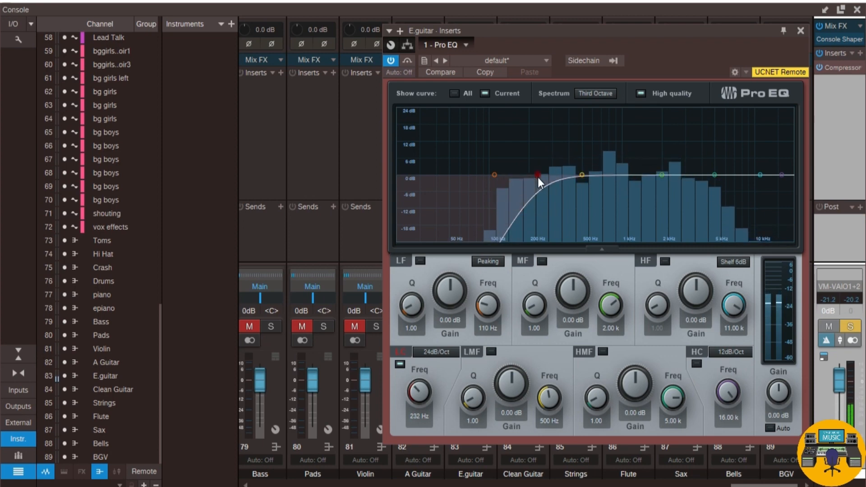
{"action": "mouse_move", "coordinate": [538, 177]}
{"action": "left_mouse_down"}
{"action": "mouse_move", "coordinate": [600, 182]}
{"action": "mouse_move", "coordinate": [540, 182]}
{"action": "left_mouse_up"}
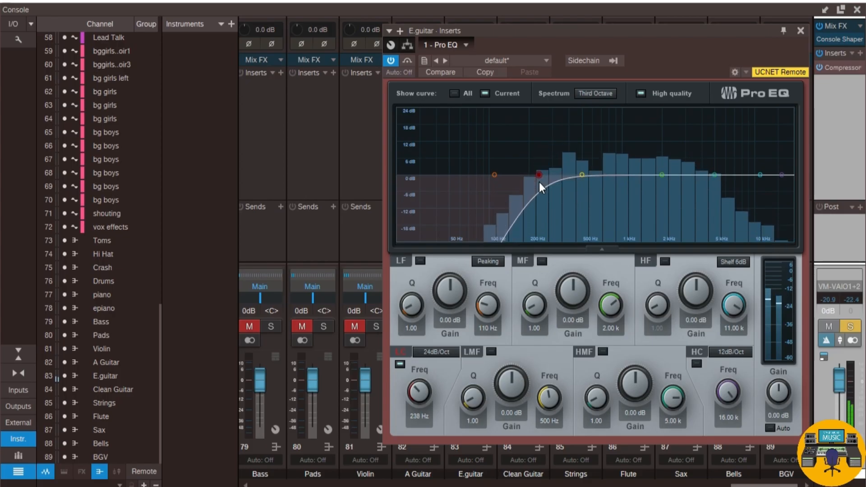
{"action": "left_click_drag", "start_coordinate": [540, 182], "coordinate": [535, 183]}
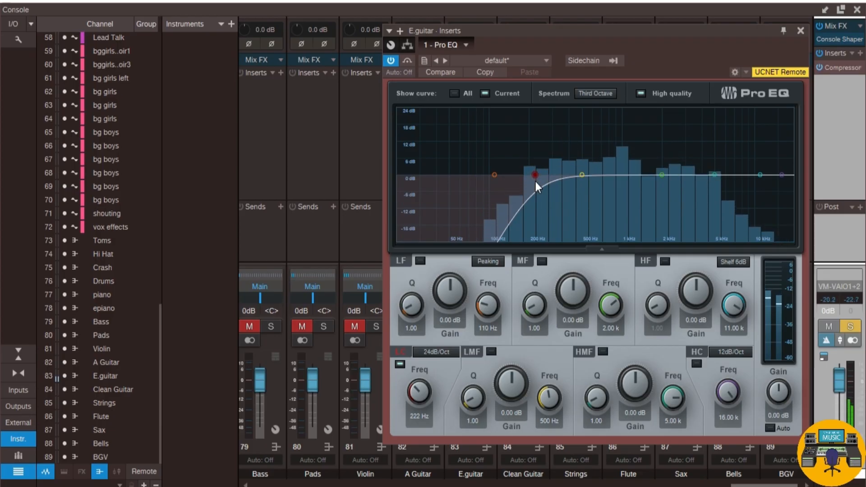
{"action": "left_click", "coordinate": [397, 61]}
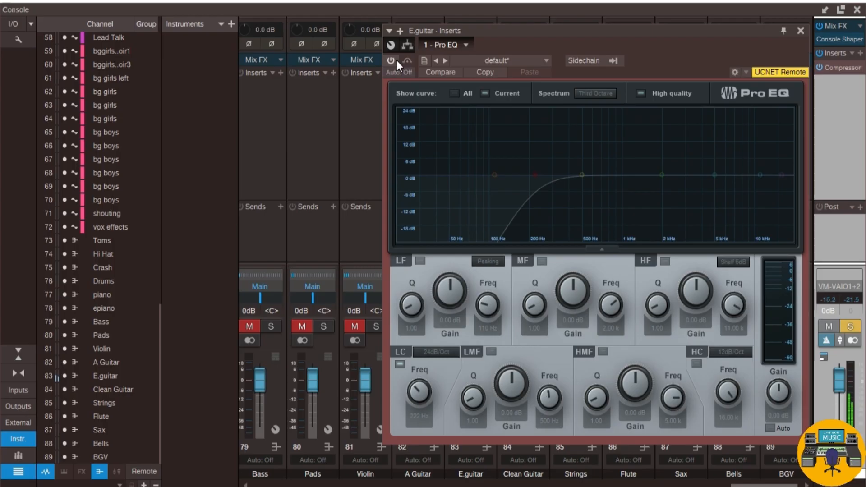
{"action": "left_click", "coordinate": [396, 60]}
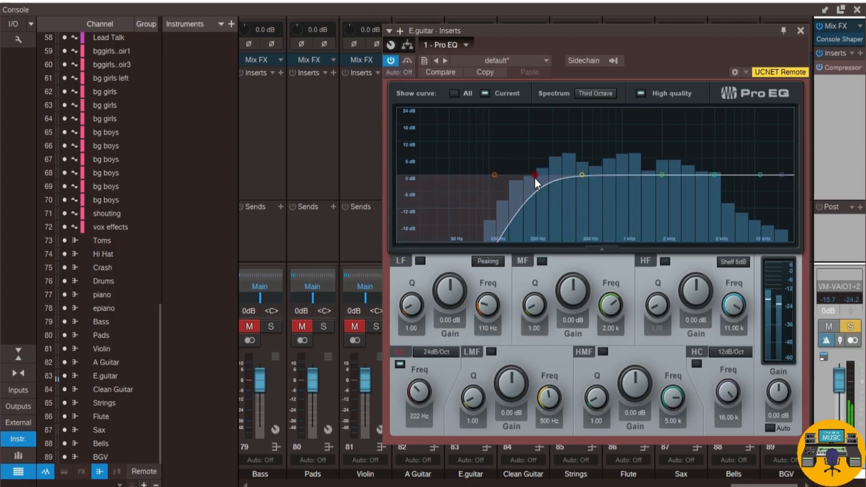
{"action": "left_click_drag", "start_coordinate": [535, 177], "coordinate": [521, 177]}
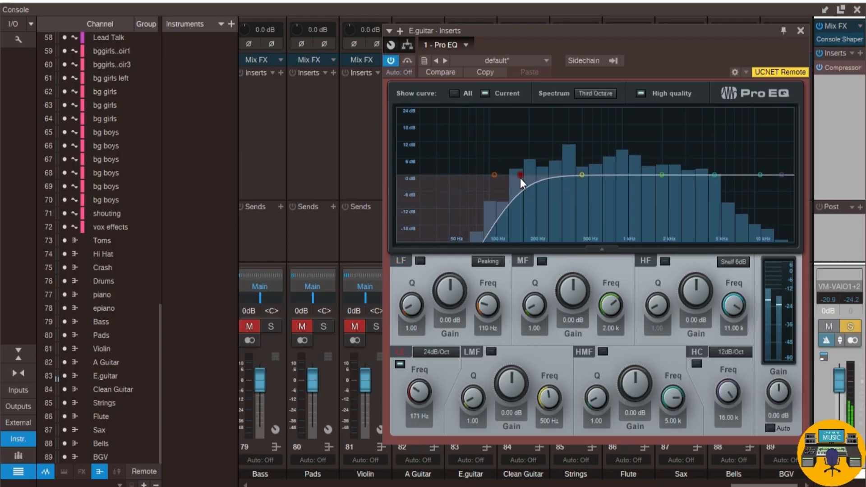
Compare the soloed guitar repeatedly with Pro EQ bypassed and engaged, leave the EQ on and close its window
{"action": "left_click", "coordinate": [391, 60]}
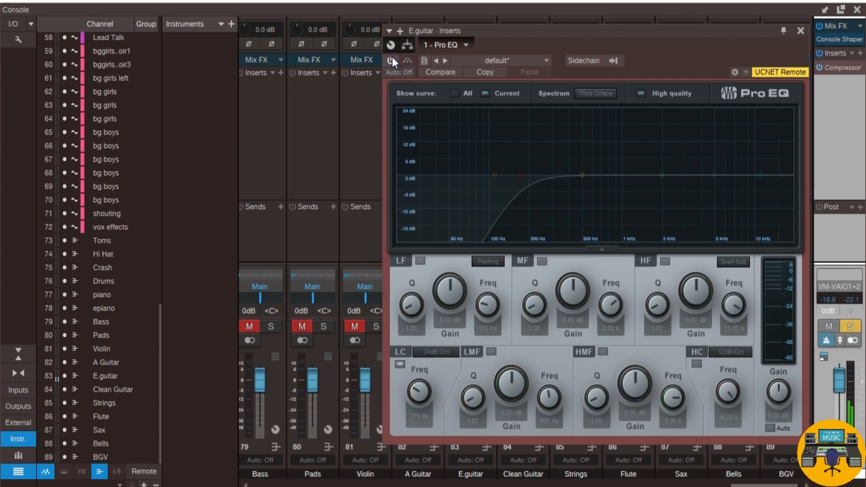
{"action": "left_click_drag", "start_coordinate": [480, 27], "coordinate": [610, 55]}
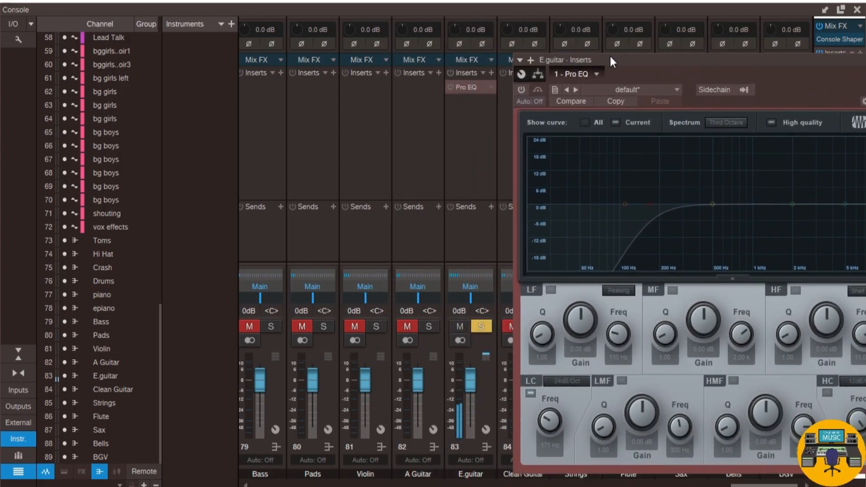
{"action": "left_click", "coordinate": [521, 90]}
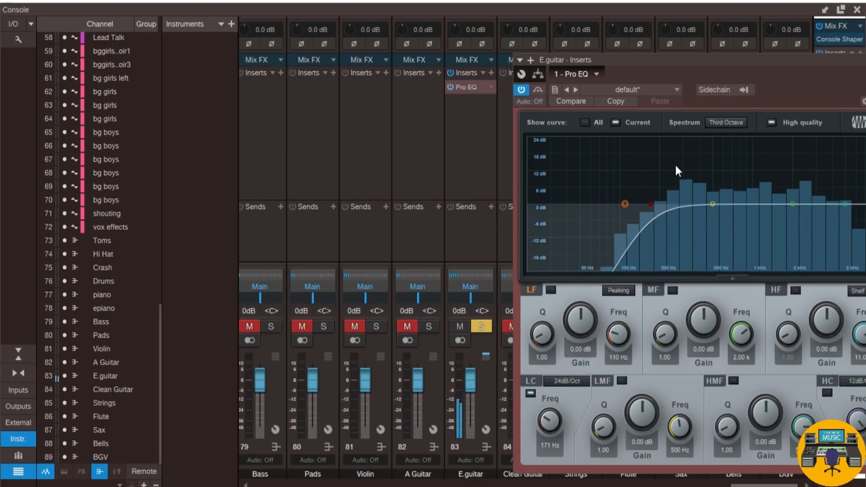
{"action": "left_click_drag", "start_coordinate": [706, 64], "coordinate": [594, 75]}
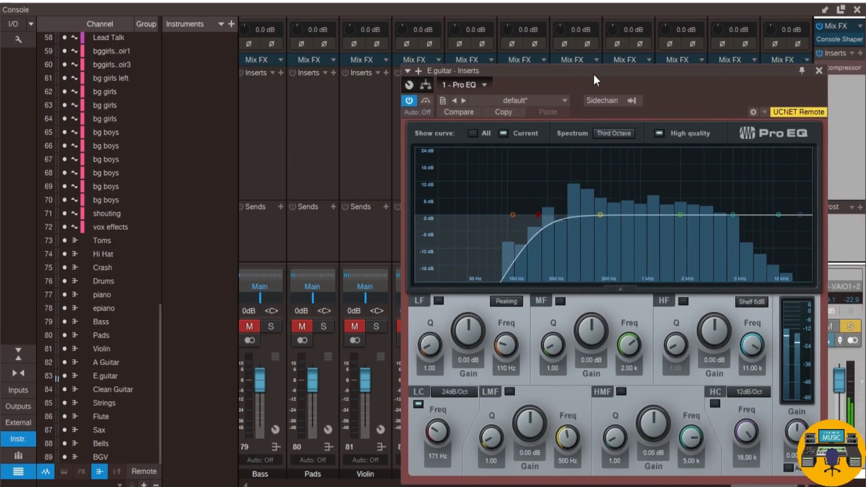
{"action": "left_click", "coordinate": [413, 101]}
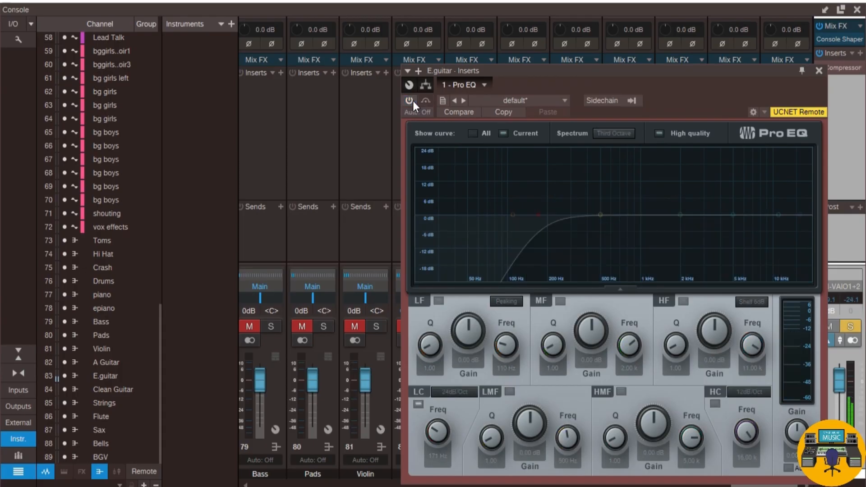
{"action": "left_click", "coordinate": [409, 100]}
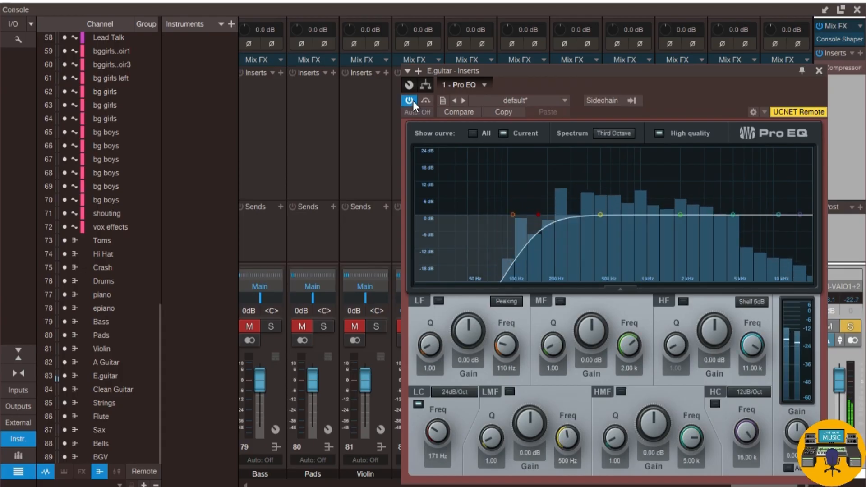
{"action": "left_click", "coordinate": [412, 101]}
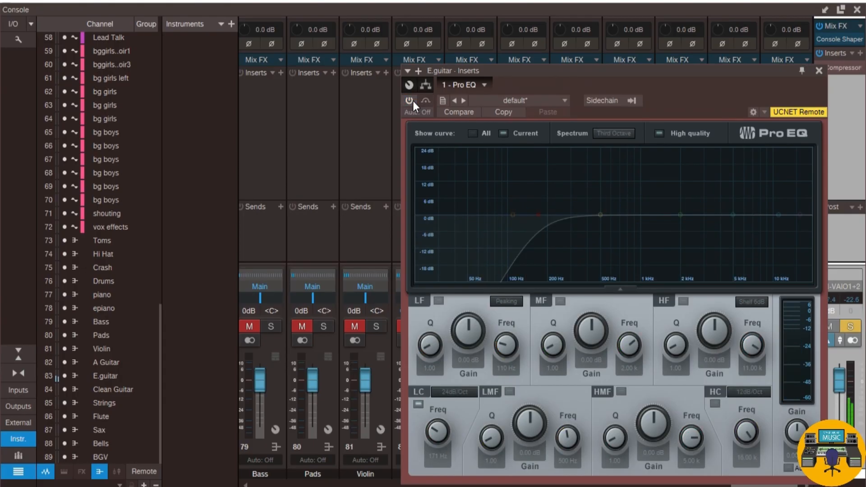
{"action": "left_click", "coordinate": [413, 101]}
{"action": "left_click", "coordinate": [413, 101]}
{"action": "left_click", "coordinate": [413, 101]}
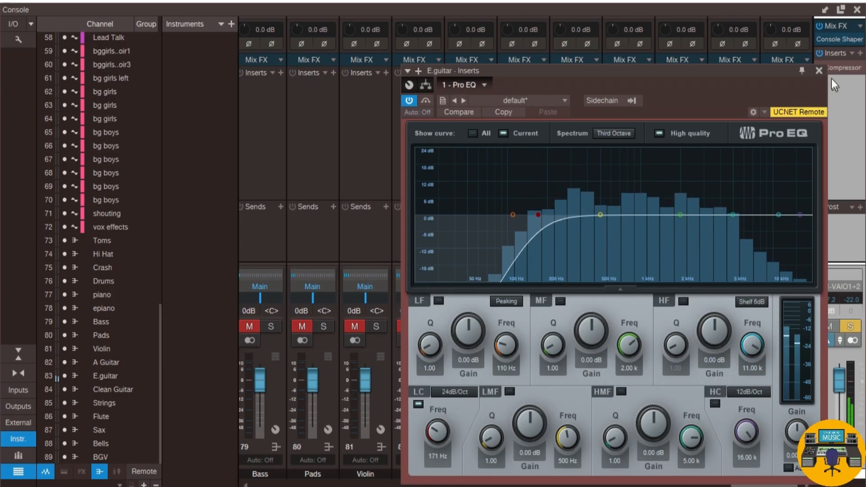
{"action": "left_click", "coordinate": [819, 71]}
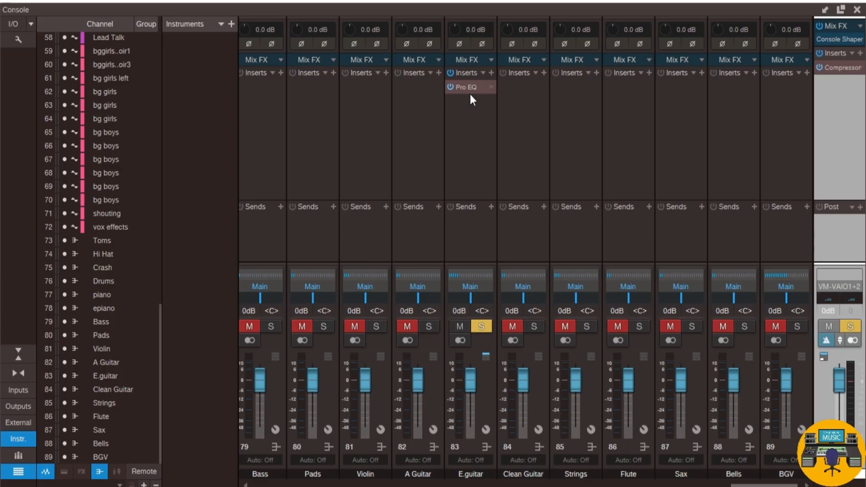
Unsolo the E.guitar bus, solo Clean Guitar and Strings, and leave only the Strings bus soloed during playback
{"action": "left_click", "coordinate": [482, 326]}
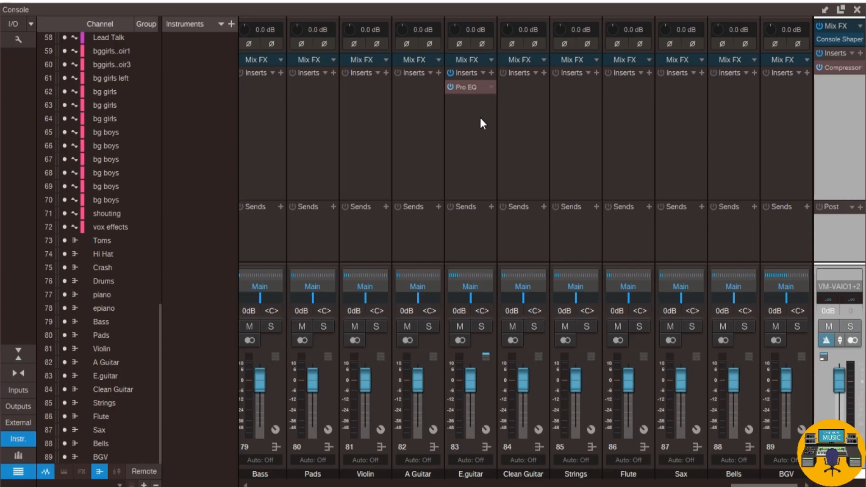
{"action": "left_click", "coordinate": [536, 323]}
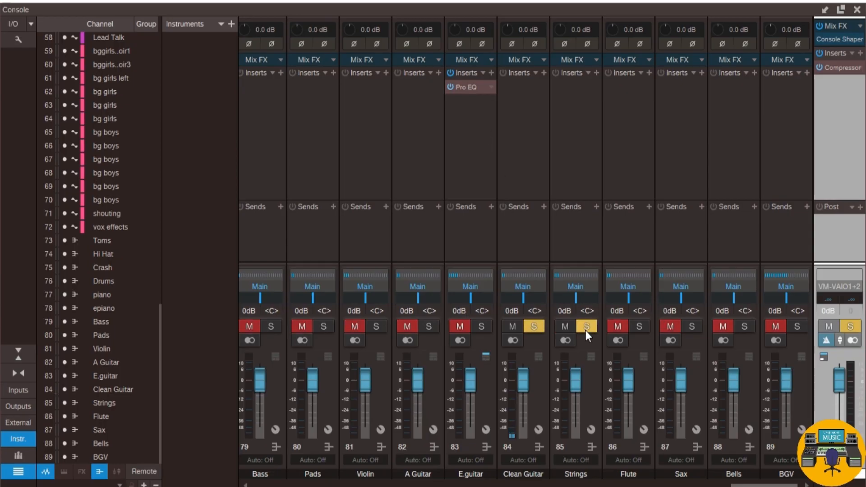
{"action": "left_click", "coordinate": [539, 327]}
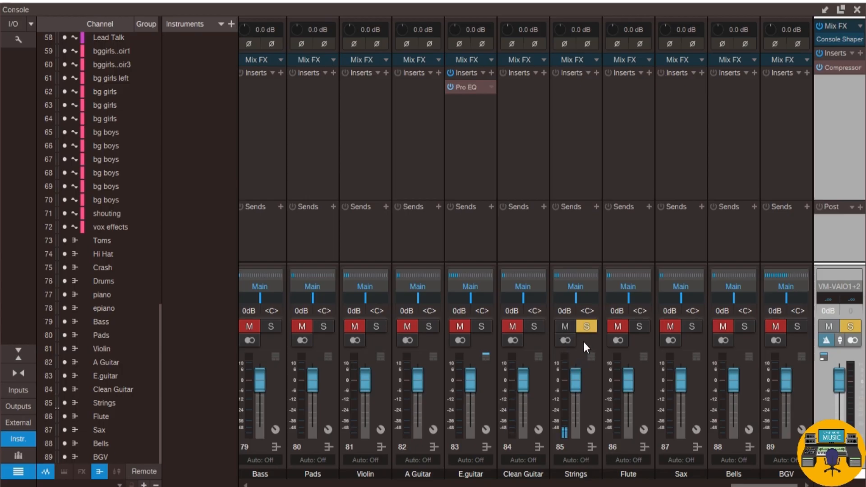
Close the Console and locate the soloed strings tracks in the arrangement
{"action": "left_click", "coordinate": [858, 10]}
{"action": "scroll", "coordinate": [514, 267], "scroll_direction": "down", "scroll_amount": 5}
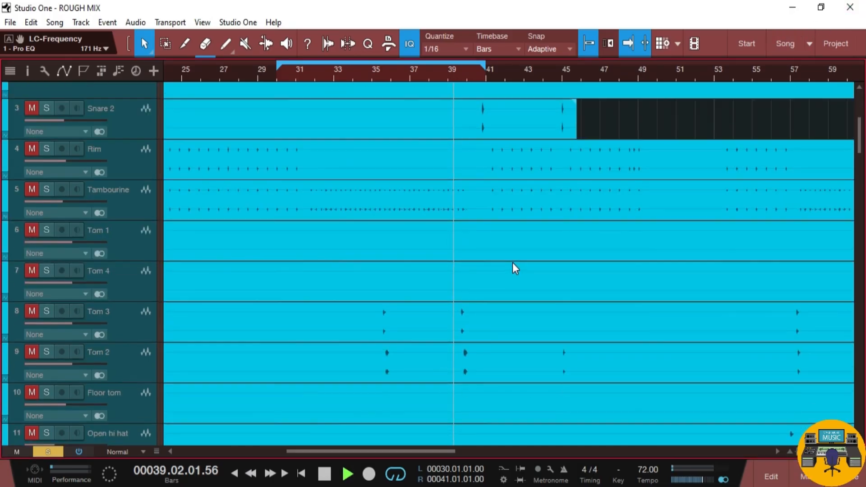
{"action": "scroll", "coordinate": [515, 268], "scroll_direction": "down", "scroll_amount": 15}
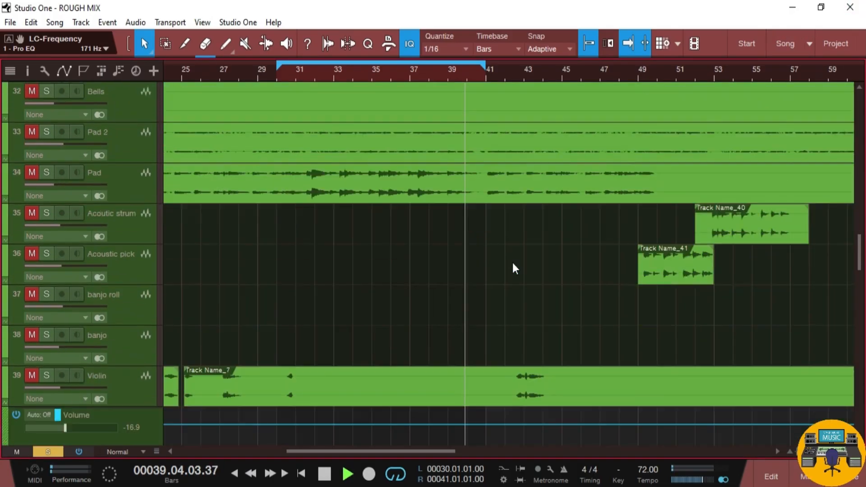
{"action": "left_click_drag", "start_coordinate": [861, 241], "coordinate": [861, 296]}
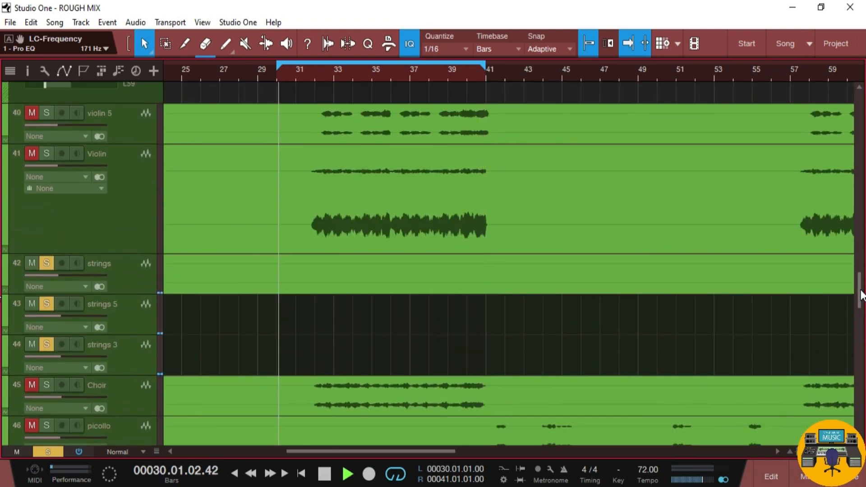
Examine where the strings tracks contain audio across the whole song and locate their channels in the Console
{"action": "left_click", "coordinate": [492, 291]}
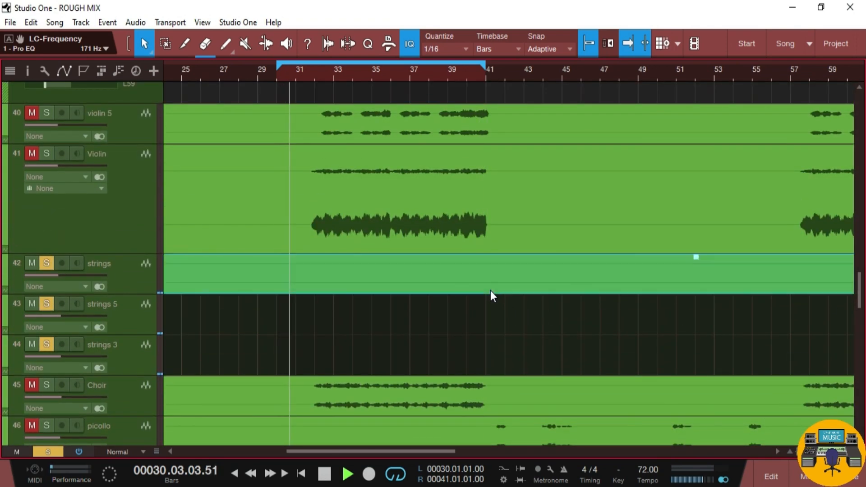
{"action": "scroll", "coordinate": [433, 264], "scroll_direction": "down", "scroll_amount": 2}
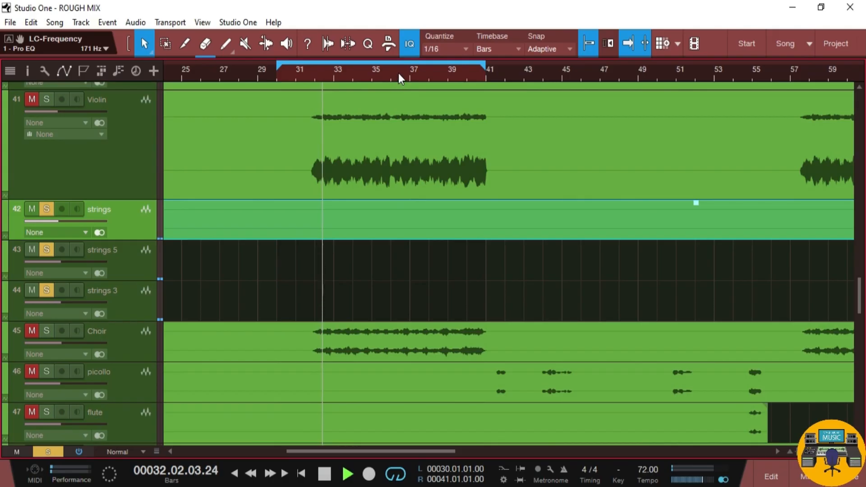
{"action": "left_click_drag", "start_coordinate": [402, 77], "coordinate": [406, 55]}
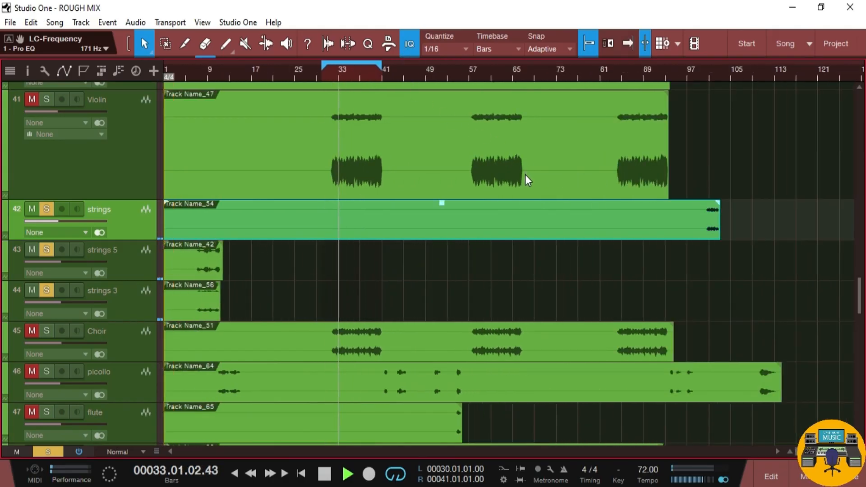
{"action": "left_click", "coordinate": [801, 473]}
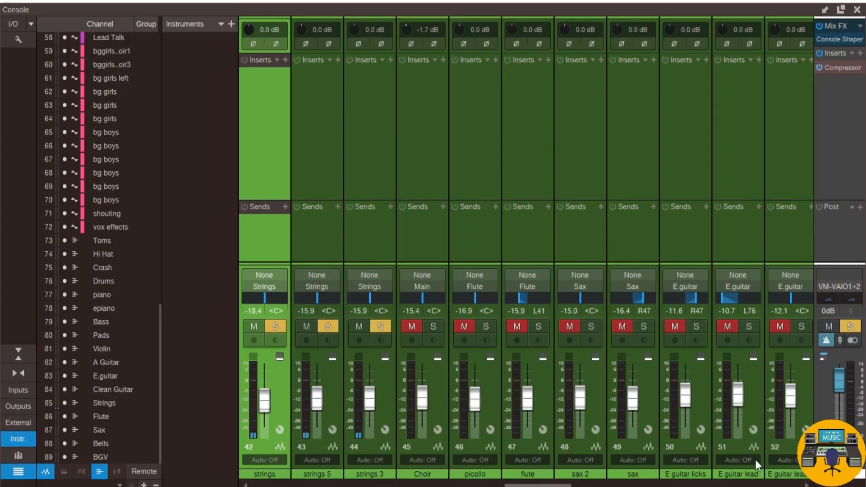
{"action": "scroll", "coordinate": [564, 480], "scroll_direction": "right", "scroll_amount": 2}
{"action": "left_click_drag", "start_coordinate": [563, 486], "coordinate": [530, 486]}
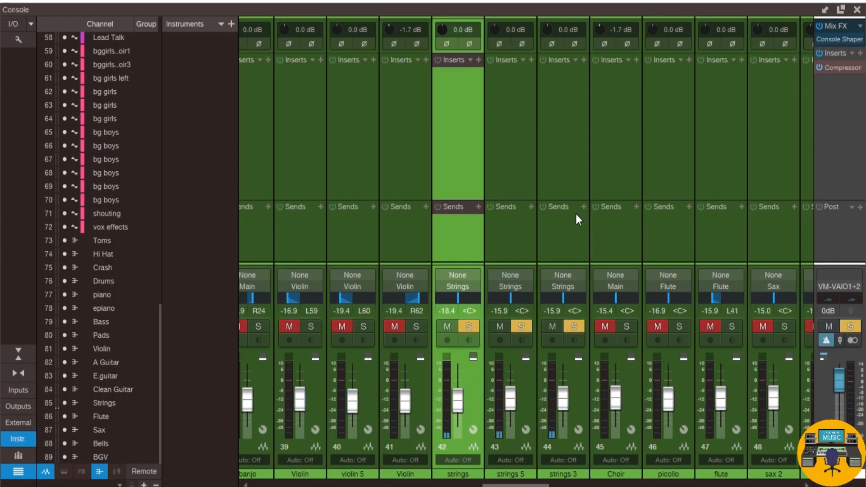
Solo the Choir channel during playback, plus the Flute, Sax, Bells and BGV buses
{"action": "left_click", "coordinate": [629, 331]}
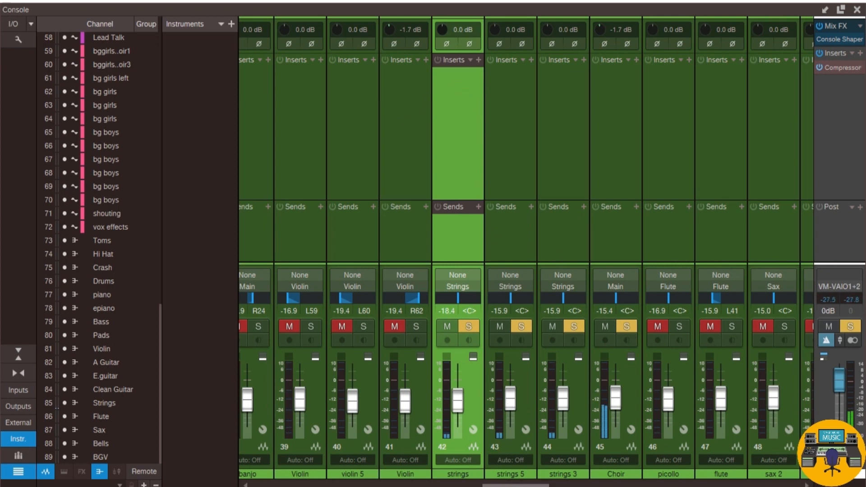
{"action": "left_click_drag", "start_coordinate": [514, 485], "coordinate": [757, 486]}
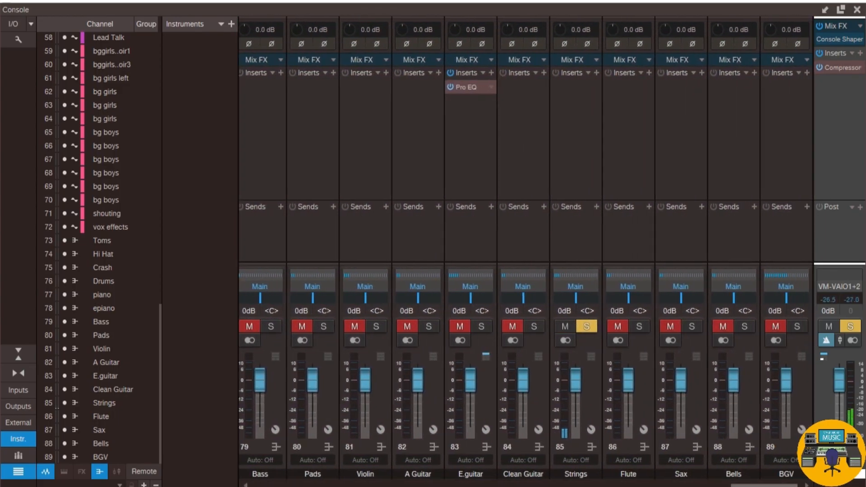
{"action": "left_click", "coordinate": [643, 326]}
{"action": "left_click", "coordinate": [686, 326]}
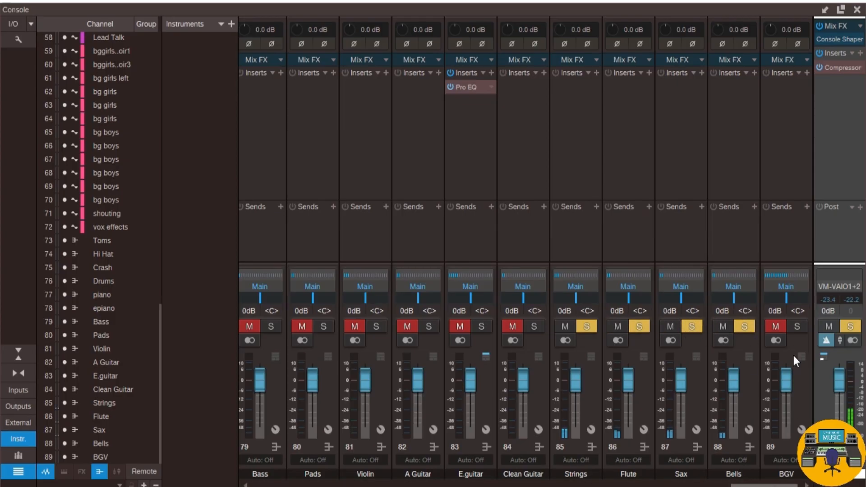
{"action": "left_click", "coordinate": [796, 327]}
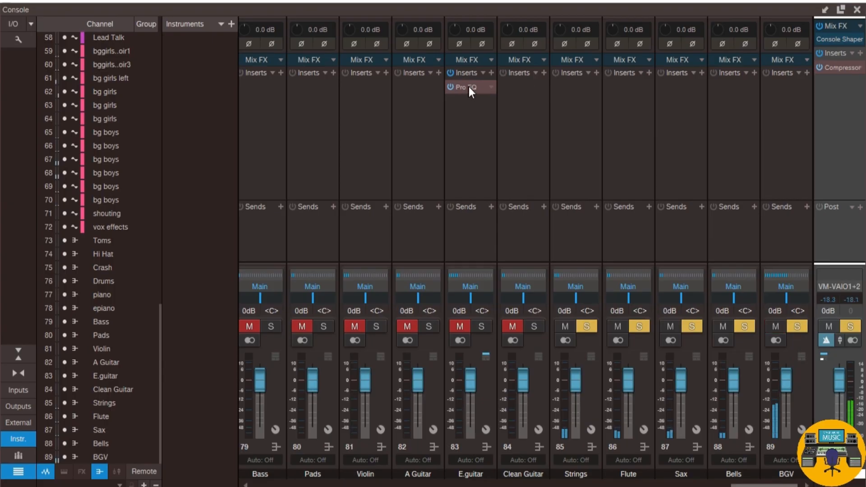
Copy the Pro EQ from the E.guitar bus to the BGV bus and set its low cut to 271 Hz
{"action": "left_click_drag", "start_coordinate": [470, 87], "coordinate": [773, 82]}
{"action": "left_click_drag", "start_coordinate": [540, 216], "coordinate": [569, 213]}
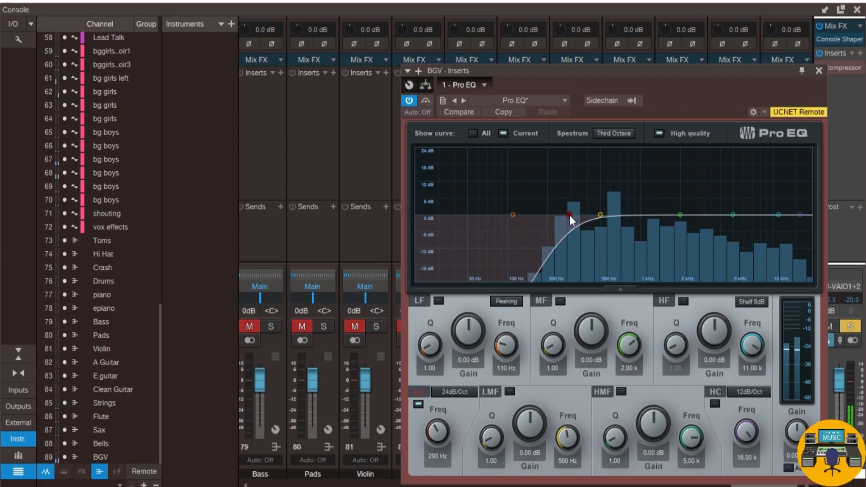
{"action": "left_click_drag", "start_coordinate": [569, 213], "coordinate": [565, 215]}
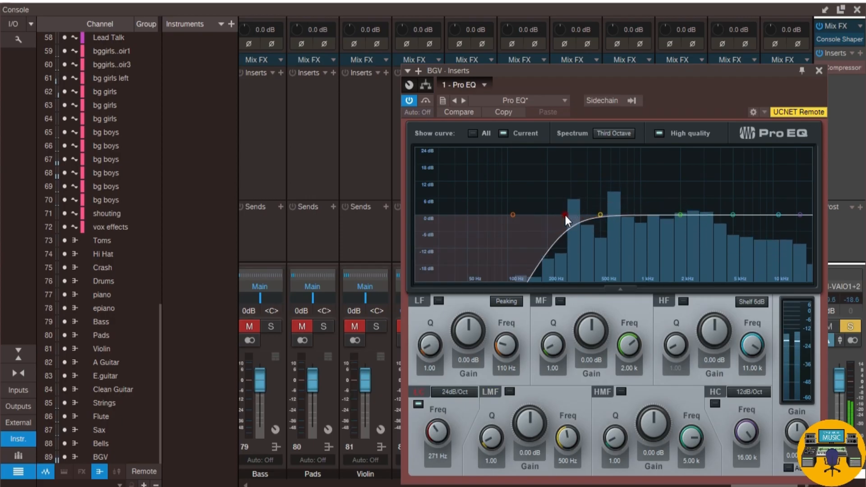
{"action": "left_click", "coordinate": [819, 71]}
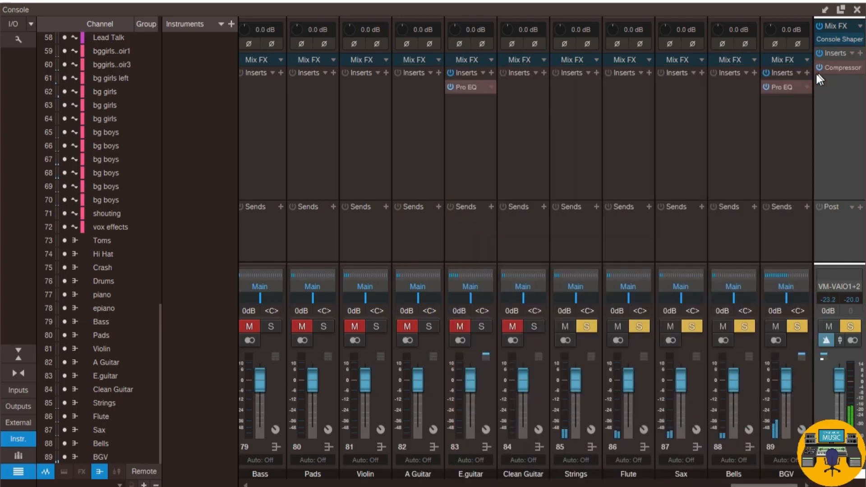
Raise the BGV low-cut frequency to 296 Hz, compare it with the EQ bypassed, and close the EQ window
{"action": "left_click", "coordinate": [781, 89]}
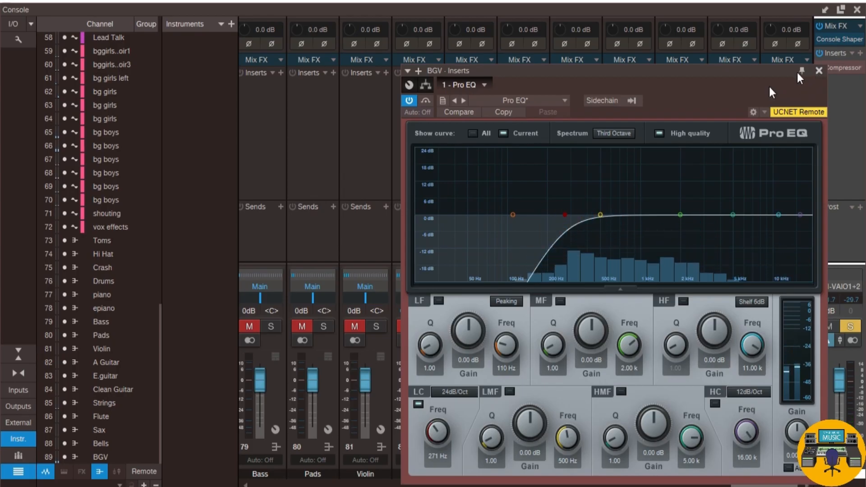
{"action": "left_click_drag", "start_coordinate": [566, 214], "coordinate": [570, 215]}
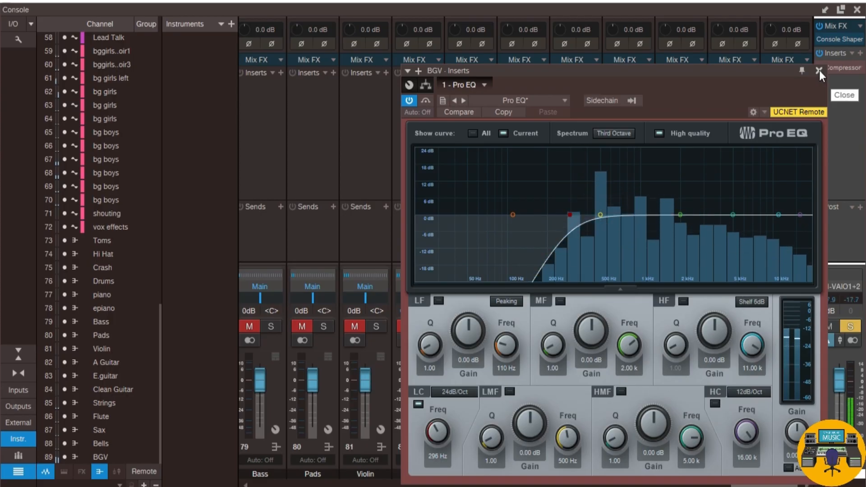
{"action": "left_click", "coordinate": [413, 105]}
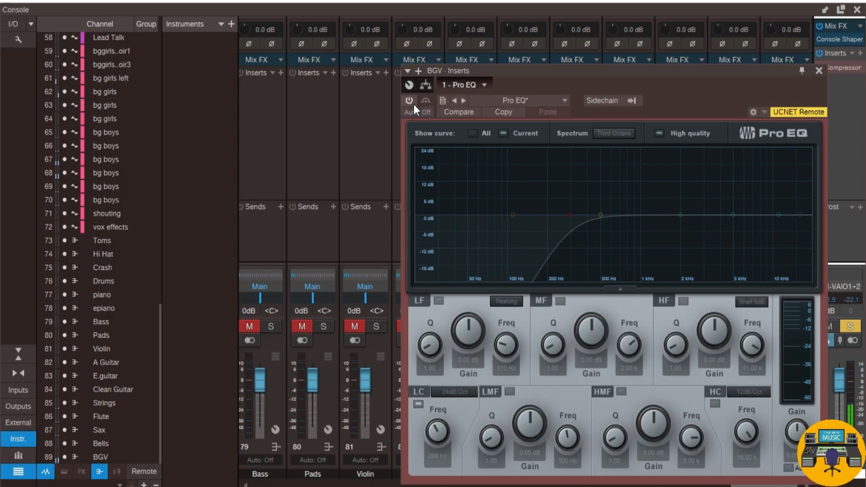
{"action": "left_click", "coordinate": [413, 105]}
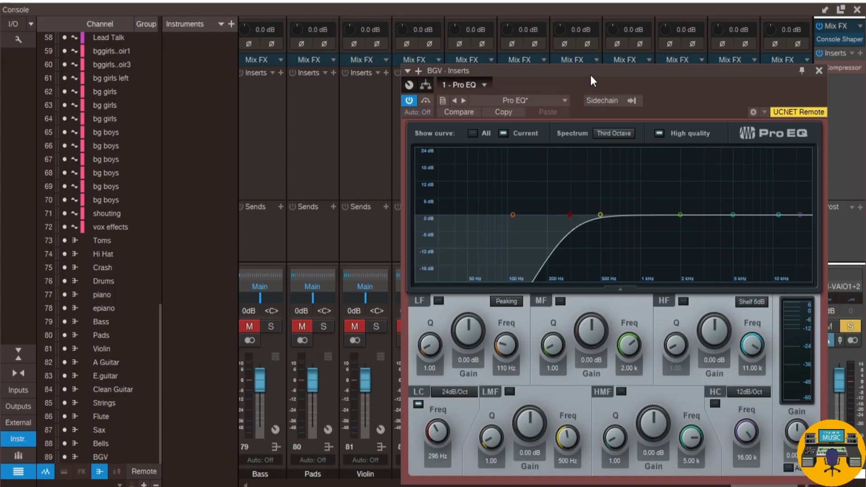
{"action": "left_click_drag", "start_coordinate": [591, 77], "coordinate": [315, 53]}
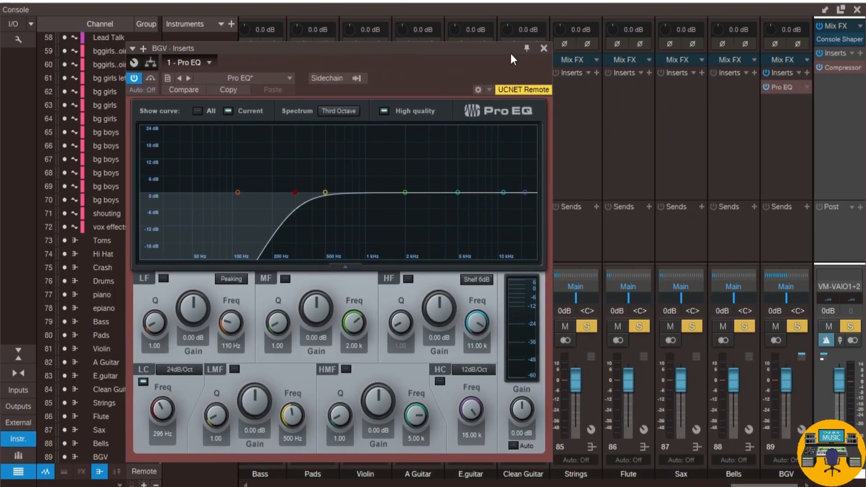
{"action": "left_click", "coordinate": [544, 48]}
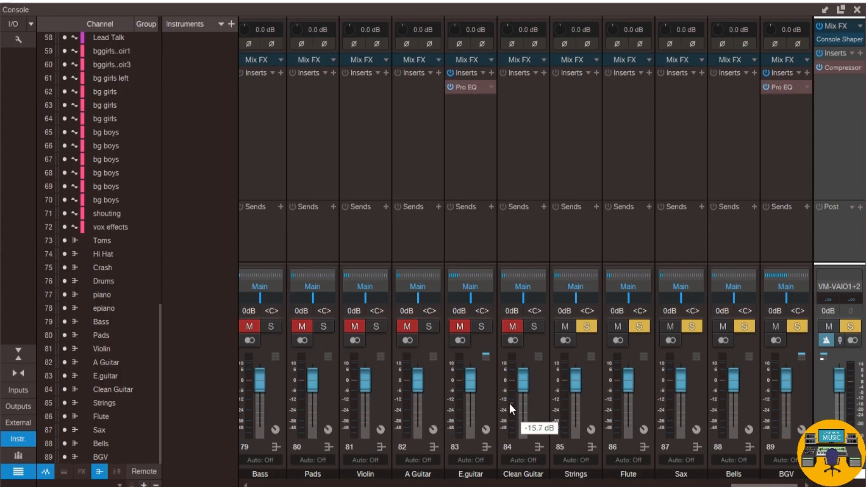
Play with only the BGV bus soloed, compare its Pro EQ bypassed and engaged, and leave the EQ on
{"action": "key", "text": "space"}
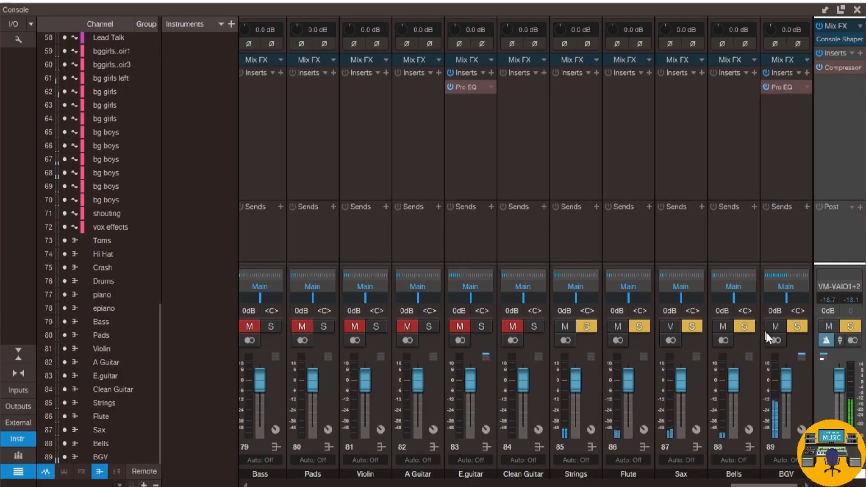
{"action": "left_click", "coordinate": [798, 328], "text": "ctrl"}
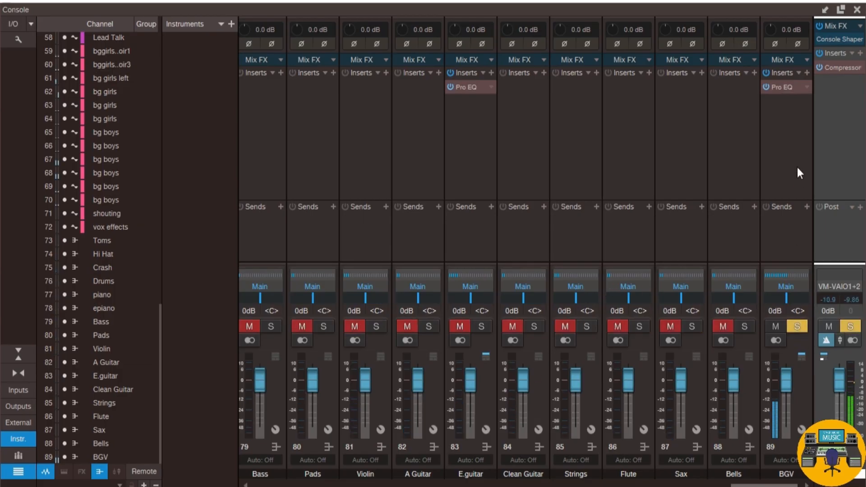
{"action": "right_click", "coordinate": [788, 86]}
{"action": "left_click", "coordinate": [777, 100]}
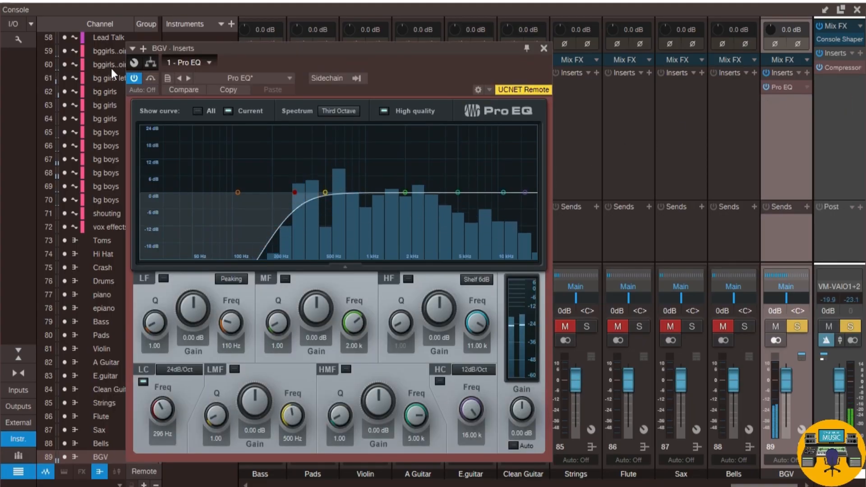
{"action": "left_click", "coordinate": [134, 78]}
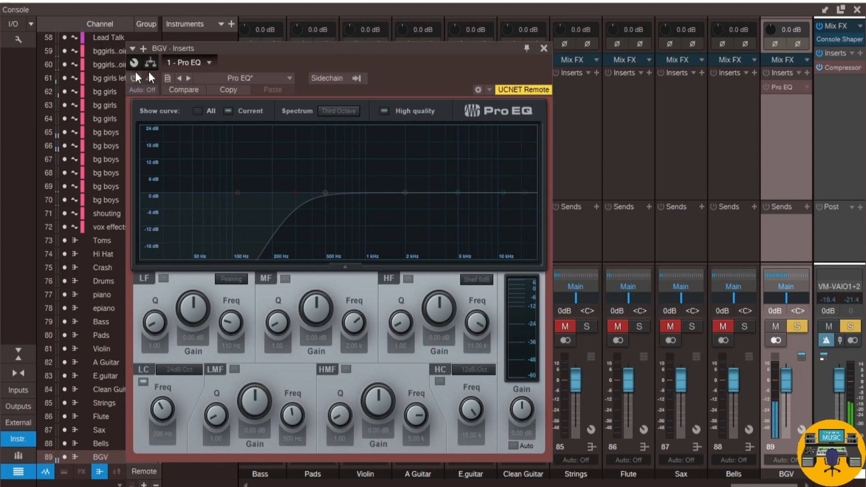
{"action": "left_click_drag", "start_coordinate": [374, 53], "coordinate": [512, 64]}
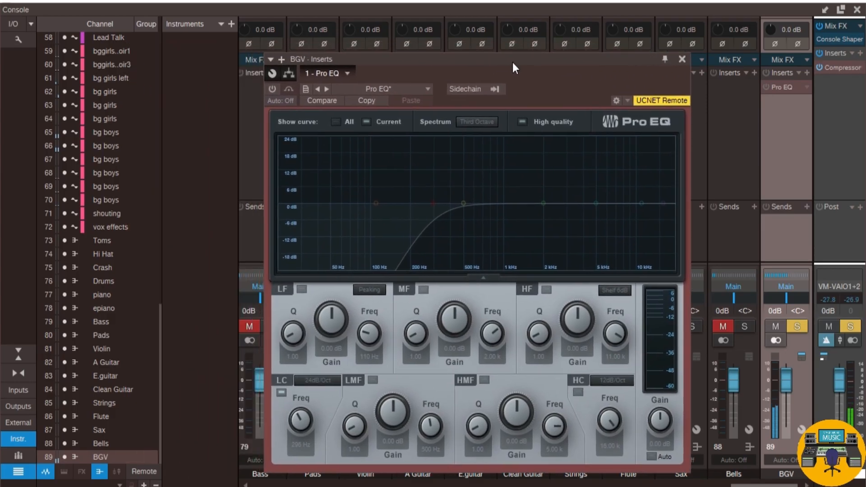
{"action": "left_click", "coordinate": [273, 88]}
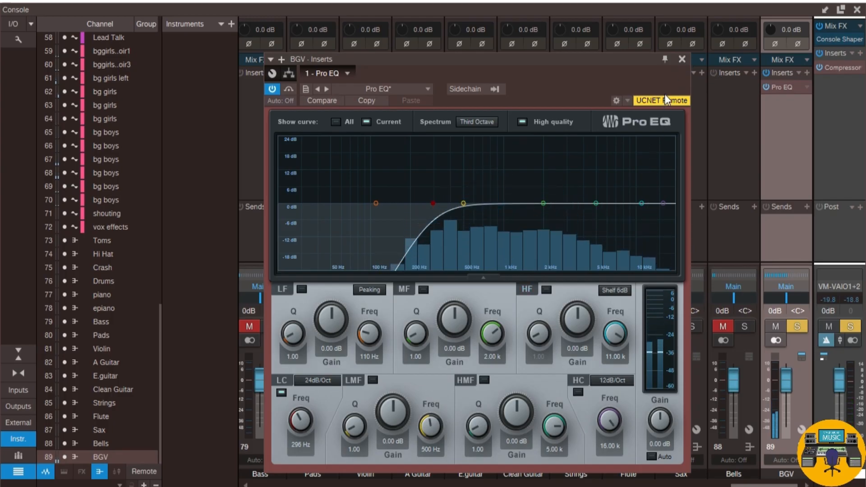
{"action": "left_click", "coordinate": [682, 59]}
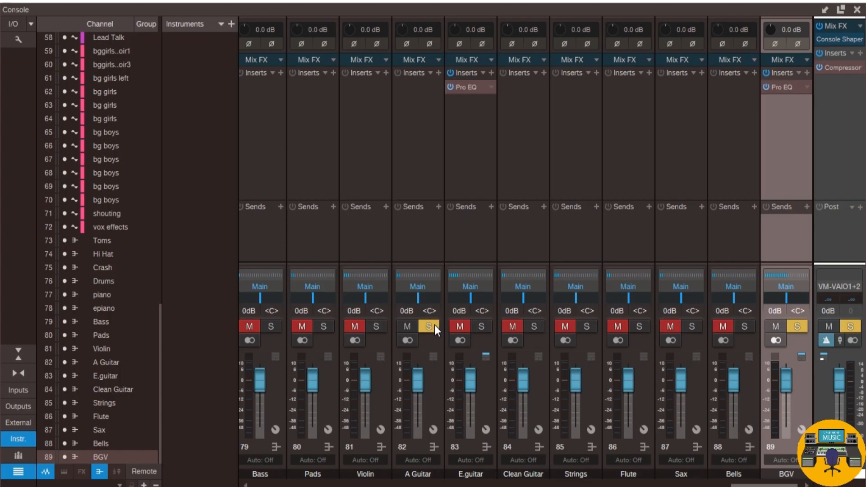
Leave only the A Guitar bus soloed during playback and copy the BGV bus's Pro EQ onto it
{"action": "key", "text": "space"}
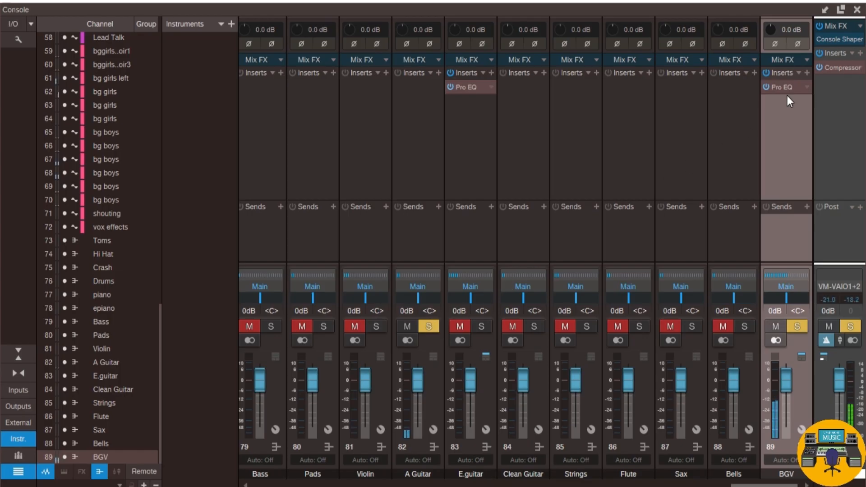
{"action": "left_click", "coordinate": [795, 321]}
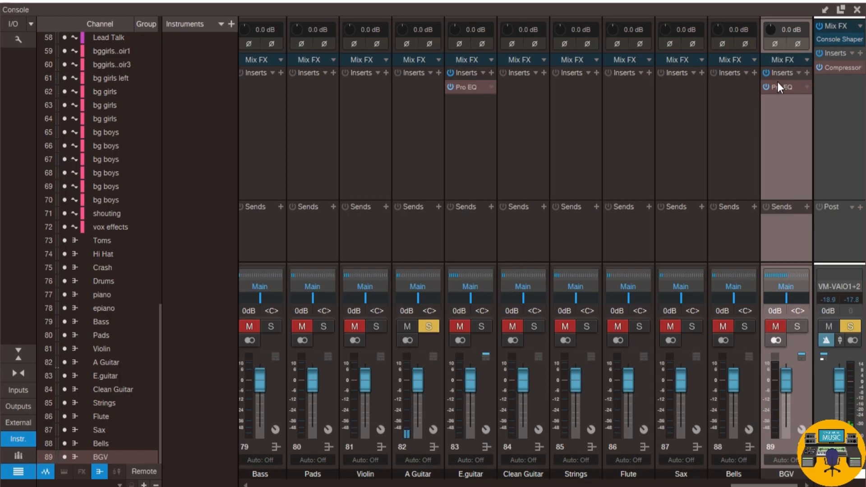
{"action": "left_click_drag", "start_coordinate": [780, 83], "coordinate": [412, 86]}
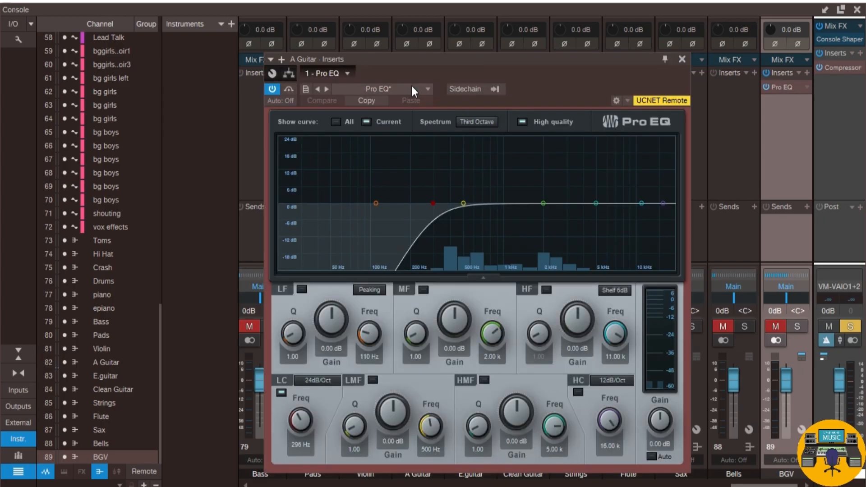
{"action": "left_click", "coordinate": [681, 59]}
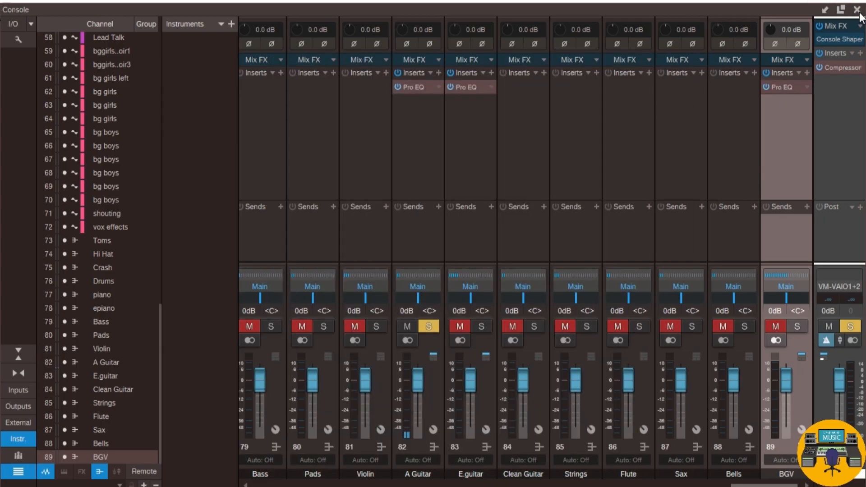
Locate the acoustic guitar tracks in the arrangement and continue playback from bar 49, where the Acoustic pick clip starts
{"action": "left_click", "coordinate": [857, 10]}
{"action": "scroll", "coordinate": [497, 243], "scroll_direction": "up", "scroll_amount": 3}
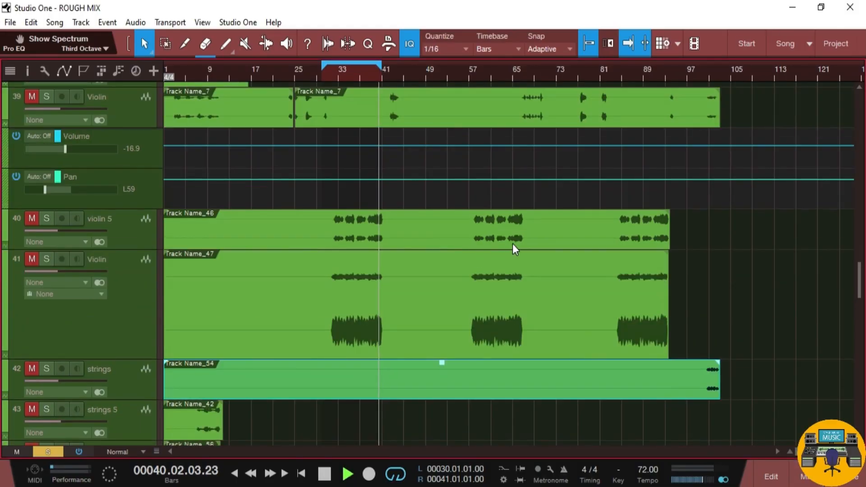
{"action": "scroll", "coordinate": [513, 244], "scroll_direction": "up", "scroll_amount": 5}
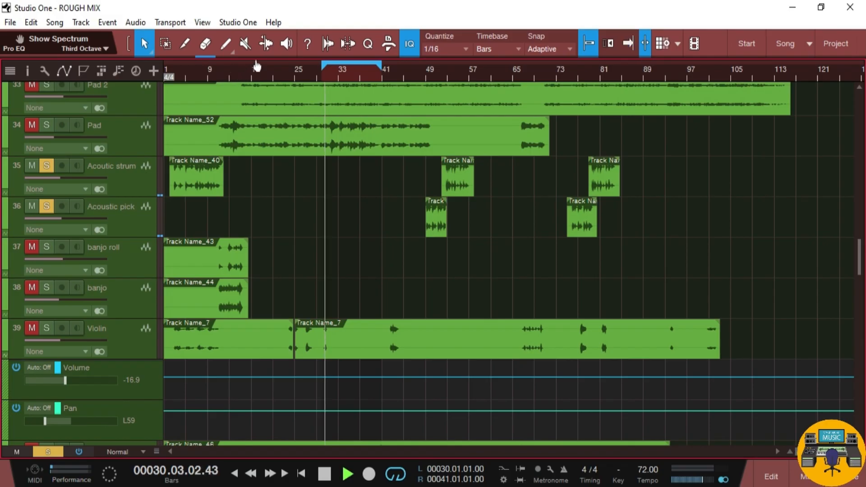
{"action": "left_click", "coordinate": [437, 77]}
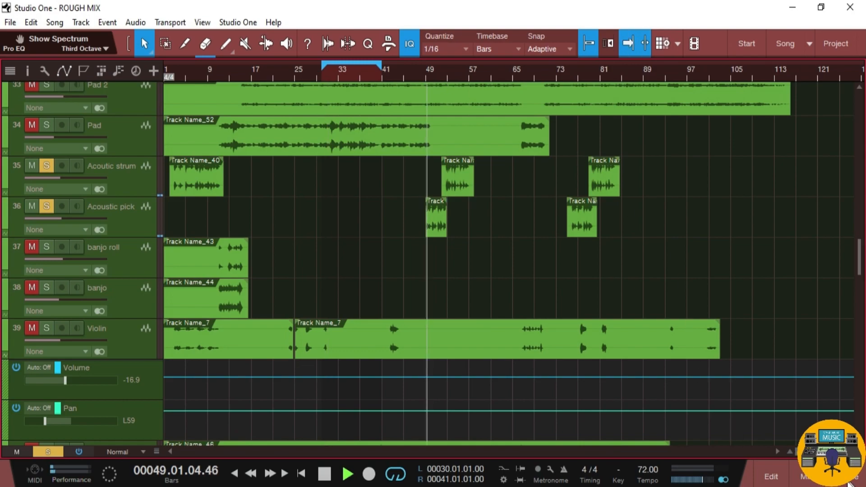
Open the A Guitar bus's Pro EQ in the Console and lower its low-cut frequency to 169 Hz during playback
{"action": "left_click", "coordinate": [807, 478]}
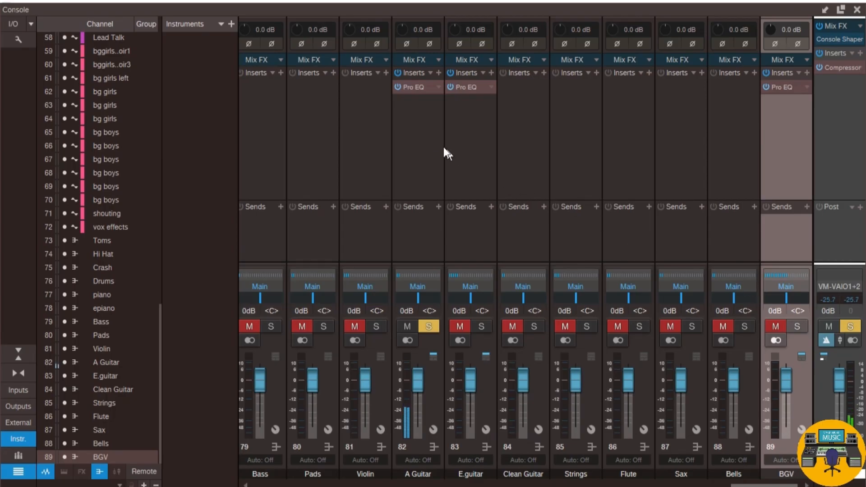
{"action": "right_click", "coordinate": [411, 94]}
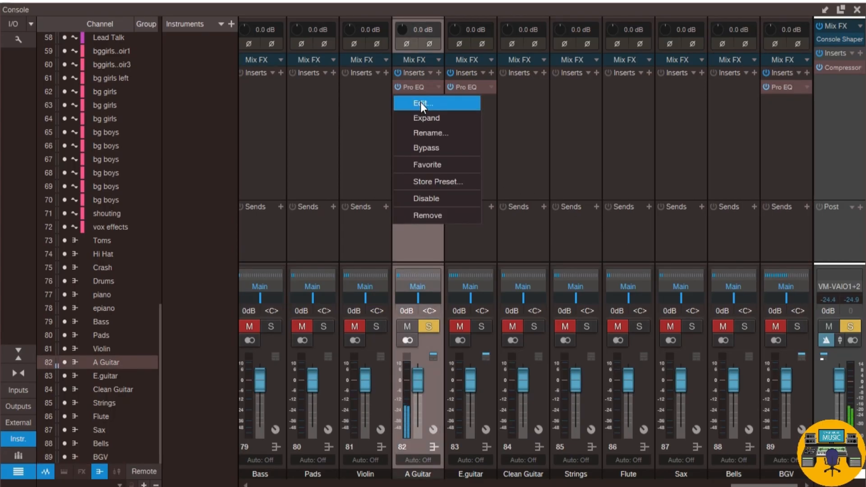
{"action": "left_click", "coordinate": [420, 102]}
{"action": "left_click_drag", "start_coordinate": [431, 204], "coordinate": [401, 208]}
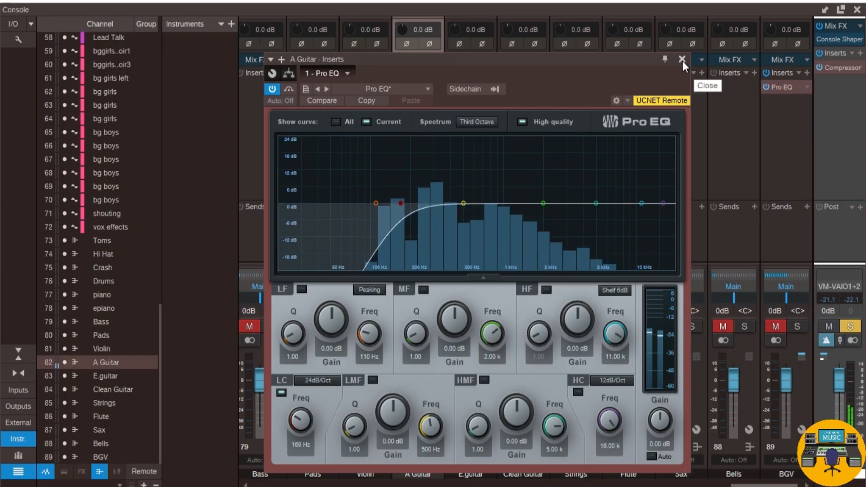
Raise the low-cut frequency of the A Guitar bus's Pro EQ to 185 Hz and close the EQ
{"action": "left_click_drag", "start_coordinate": [403, 204], "coordinate": [404, 201]}
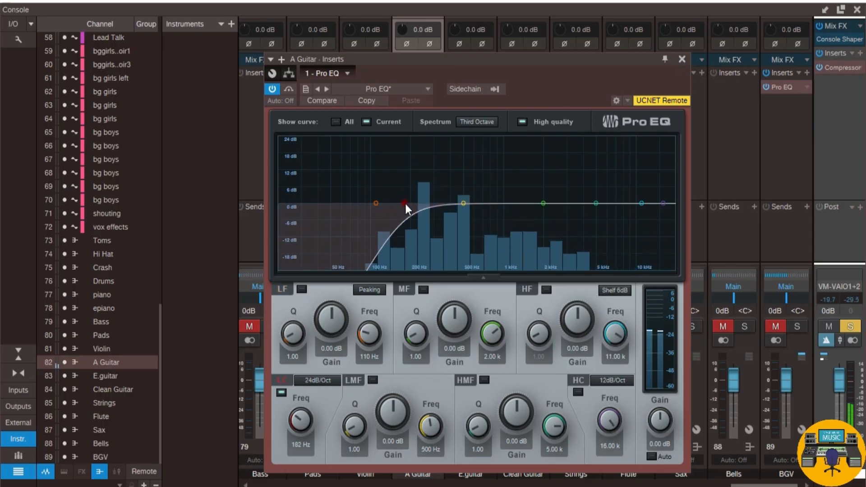
{"action": "left_click", "coordinate": [682, 59]}
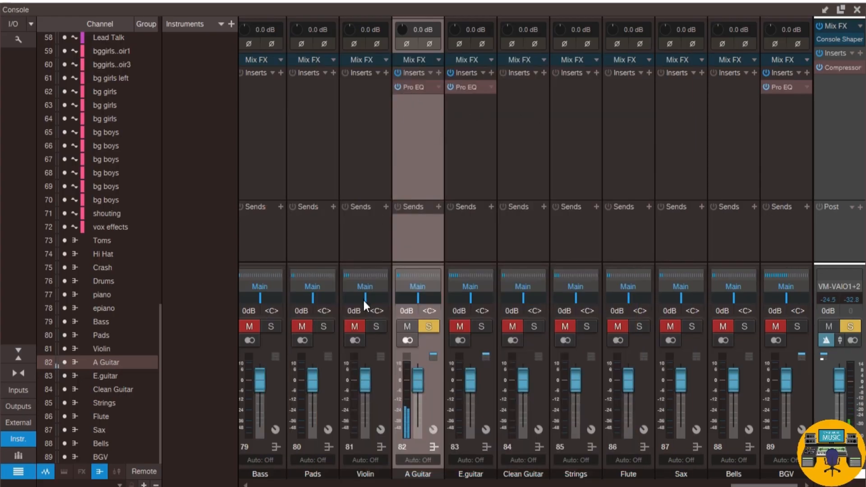
Solo the Violin bus too, collapse the first Violin track's automation lanes, and check the violin clips in the arrangement before returning to the Console
{"action": "left_click", "coordinate": [377, 326]}
{"action": "left_click", "coordinate": [860, 11]}
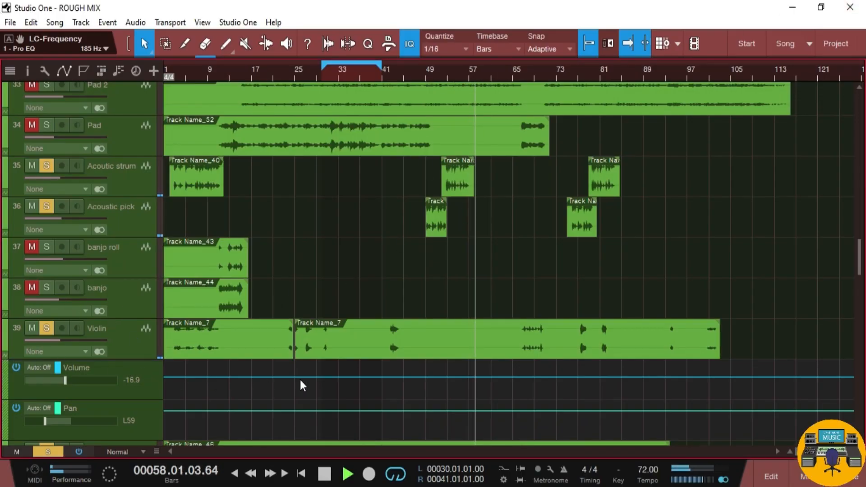
{"action": "left_click", "coordinate": [5, 355]}
{"action": "scroll", "coordinate": [266, 353], "scroll_direction": "down", "scroll_amount": 2}
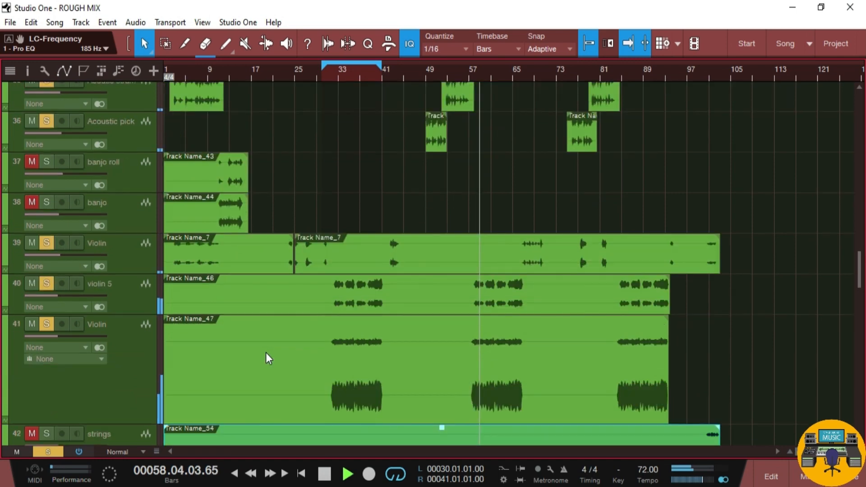
{"action": "scroll", "coordinate": [268, 359], "scroll_direction": "down", "scroll_amount": 1}
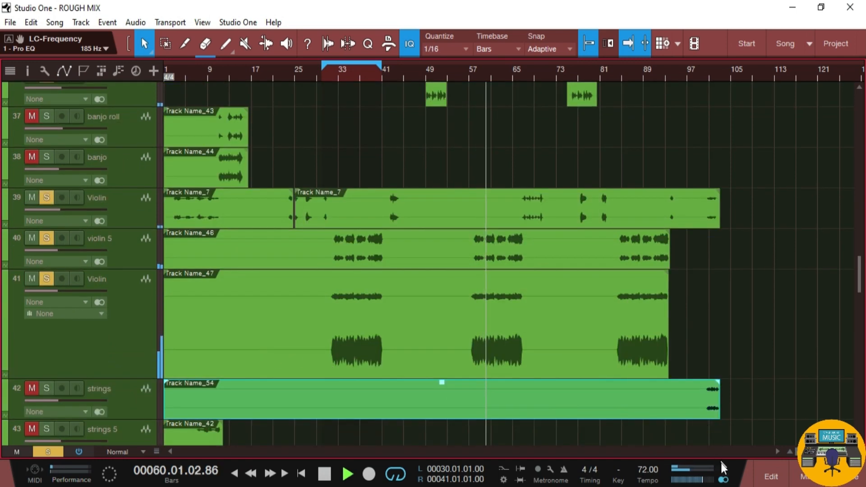
{"action": "key", "text": "F3"}
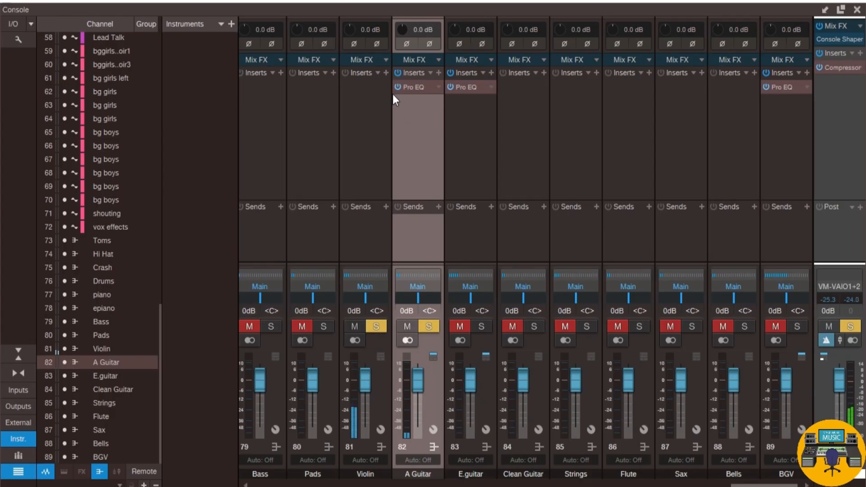
Copy the A Guitar bus's Pro EQ onto the Violin bus and raise its low-cut frequency to 331 Hz
{"action": "left_click_drag", "start_coordinate": [421, 88], "coordinate": [378, 98]}
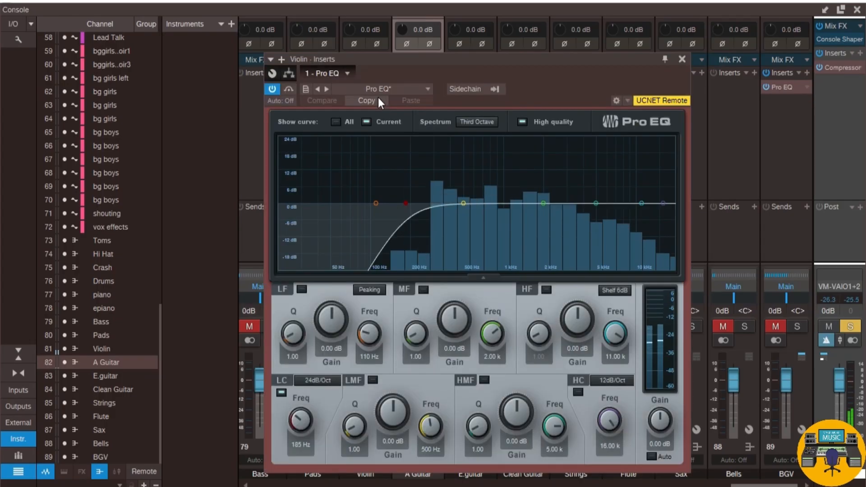
{"action": "left_click_drag", "start_coordinate": [405, 204], "coordinate": [440, 198]}
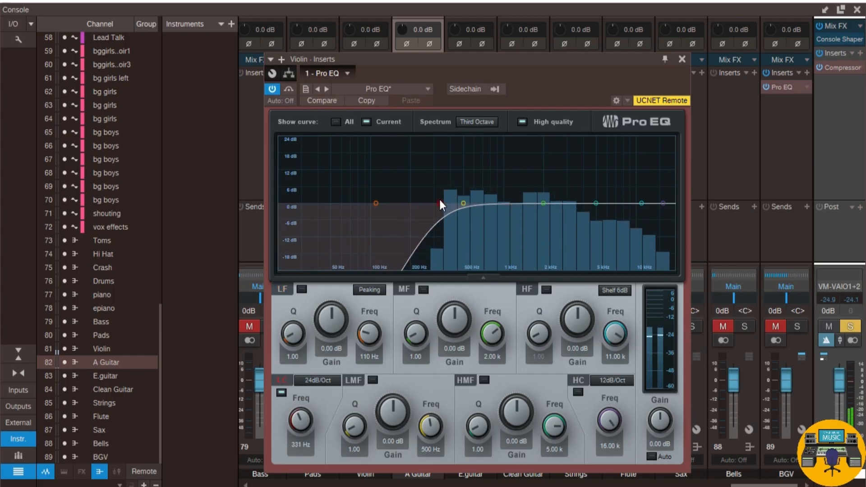
{"action": "left_click", "coordinate": [682, 60]}
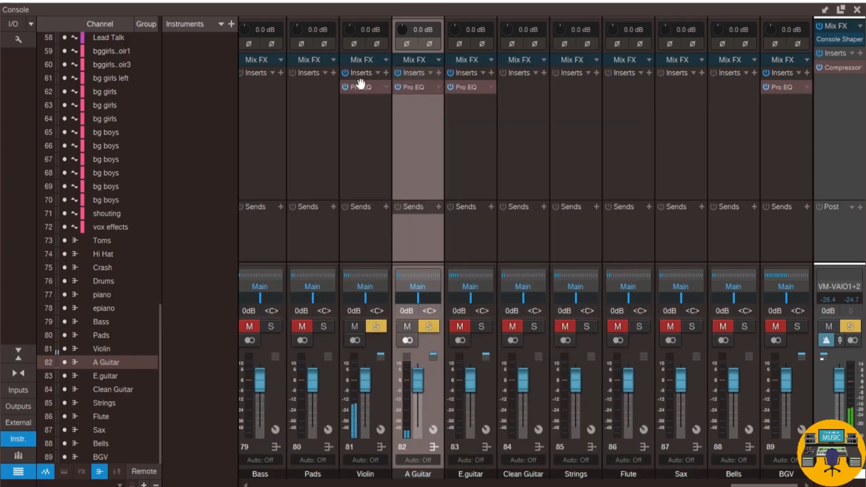
Solo the Pads bus too, copy the Violin bus's Pro EQ onto it, and set its low-cut frequency to 102 Hz
{"action": "scroll", "coordinate": [721, 382], "scroll_direction": "left", "scroll_amount": 6}
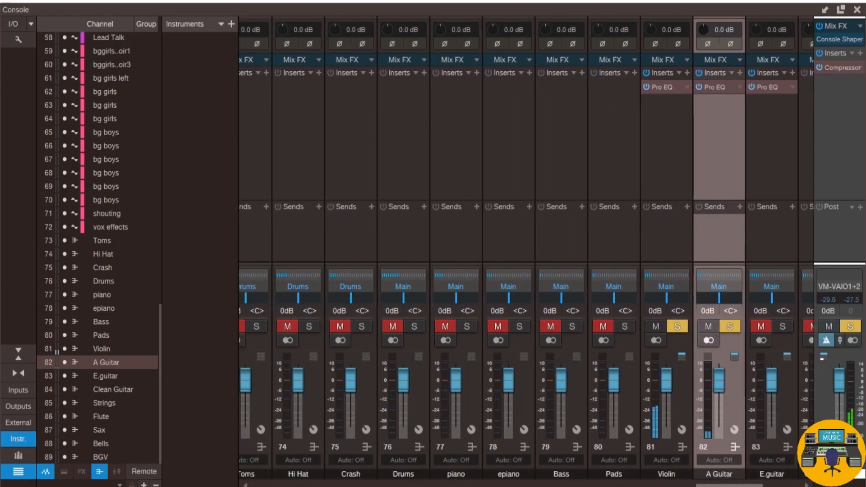
{"action": "left_click", "coordinate": [678, 327]}
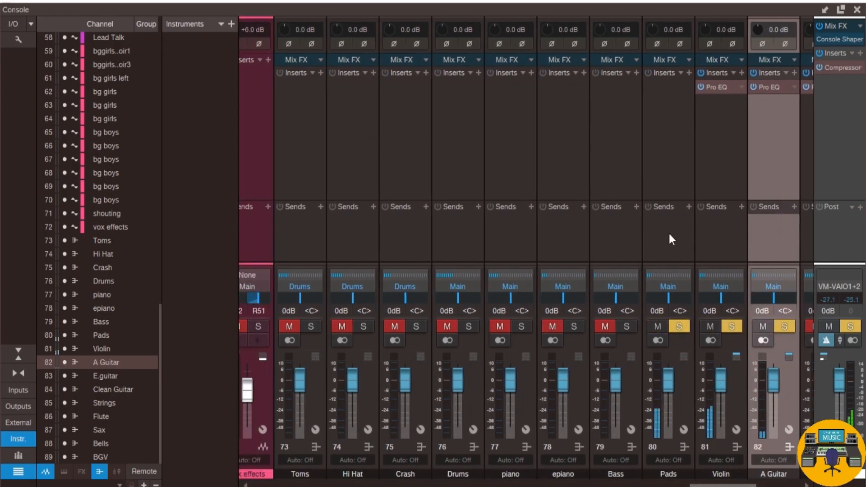
{"action": "left_click_drag", "start_coordinate": [718, 88], "coordinate": [683, 93]}
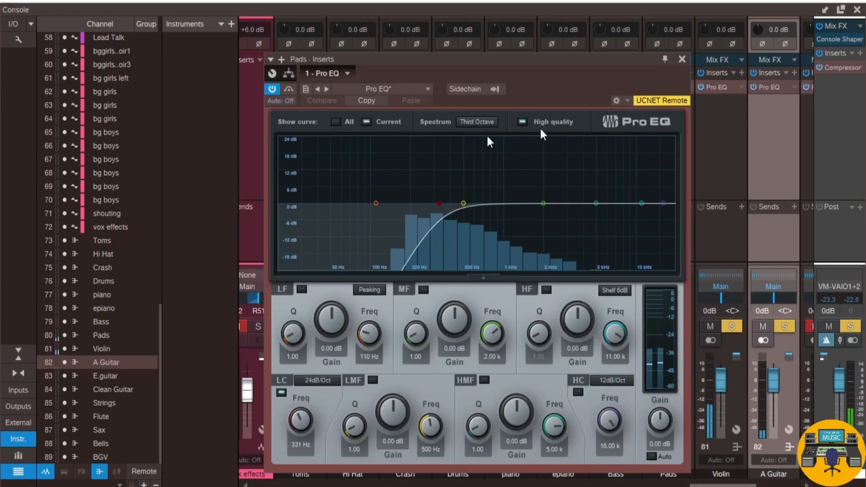
{"action": "left_click_drag", "start_coordinate": [434, 202], "coordinate": [371, 204]}
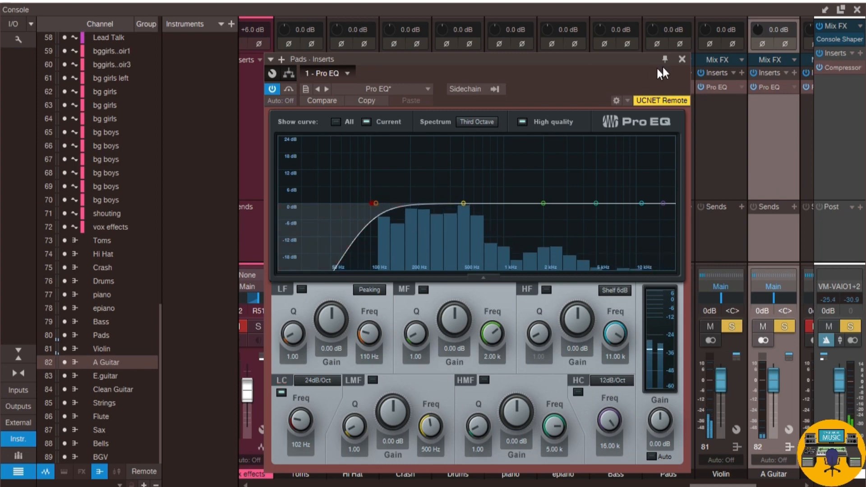
{"action": "left_click", "coordinate": [682, 59]}
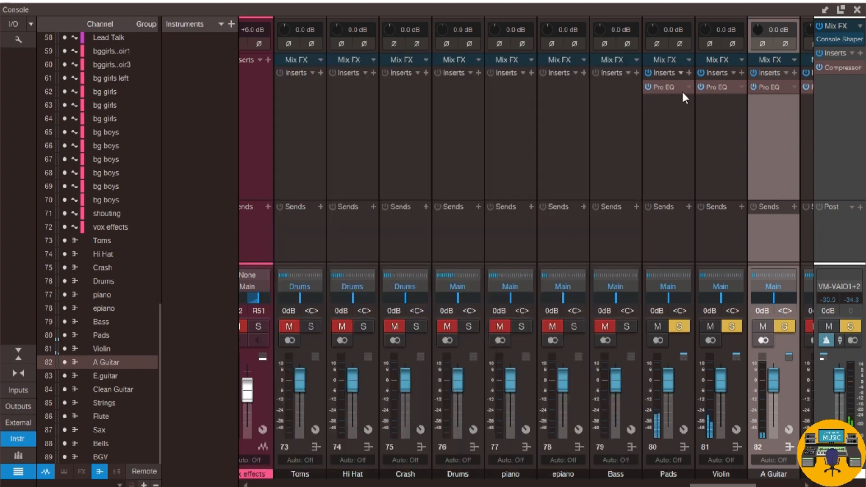
Solo the epiano bus too, copy the Pads bus's Pro EQ onto it, and set its low-cut frequency to about 98 Hz
{"action": "left_click", "coordinate": [574, 323]}
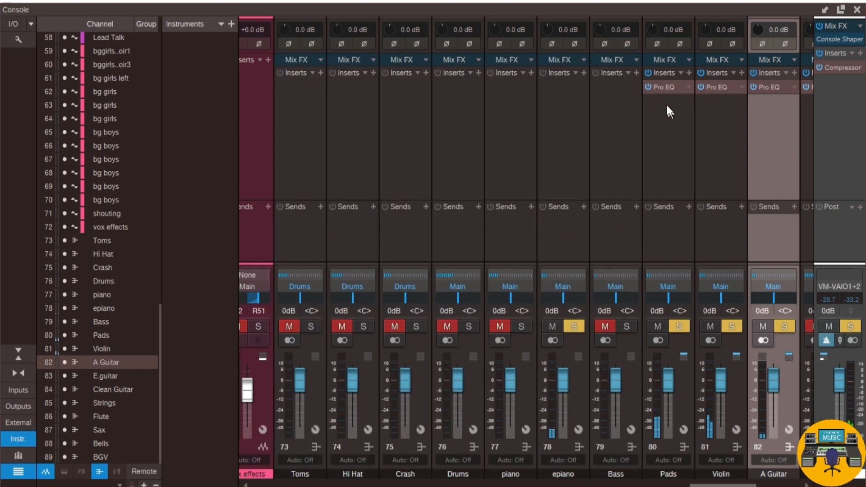
{"action": "left_click_drag", "start_coordinate": [668, 90], "coordinate": [575, 89]}
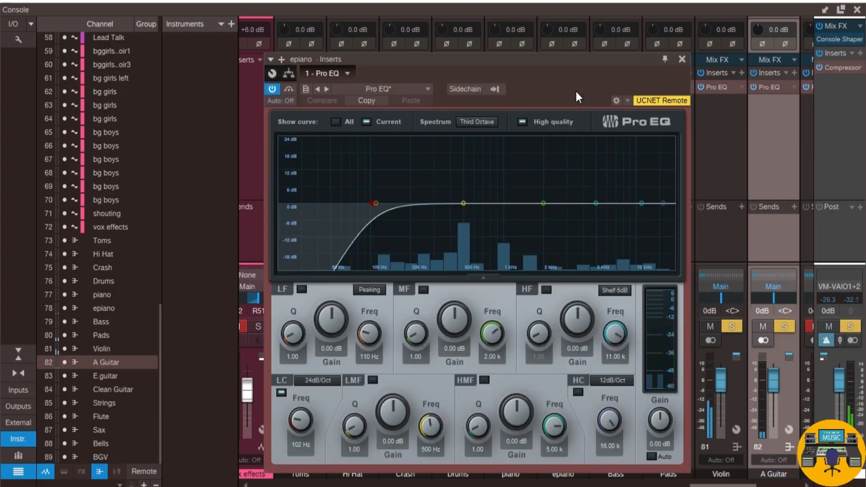
{"action": "mouse_move", "coordinate": [375, 199]}
{"action": "left_mouse_down"}
{"action": "mouse_move", "coordinate": [353, 205]}
{"action": "mouse_move", "coordinate": [383, 205]}
{"action": "mouse_move", "coordinate": [369, 207]}
{"action": "left_mouse_up"}
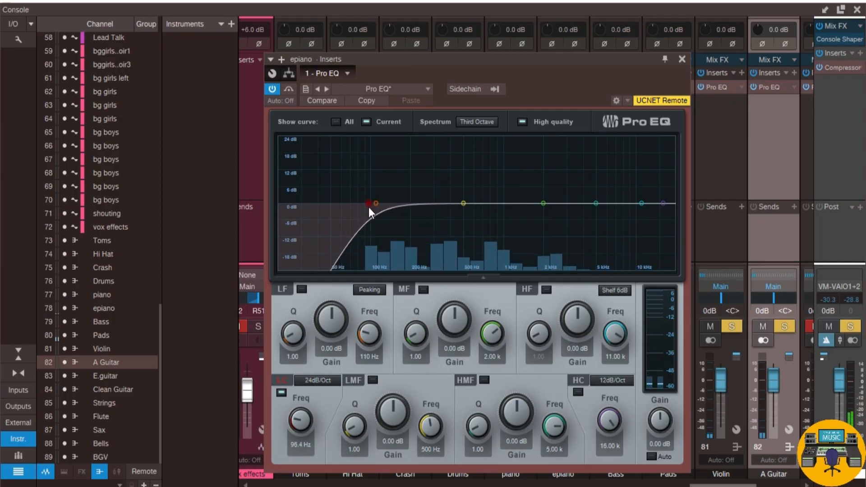
{"action": "left_click", "coordinate": [682, 59]}
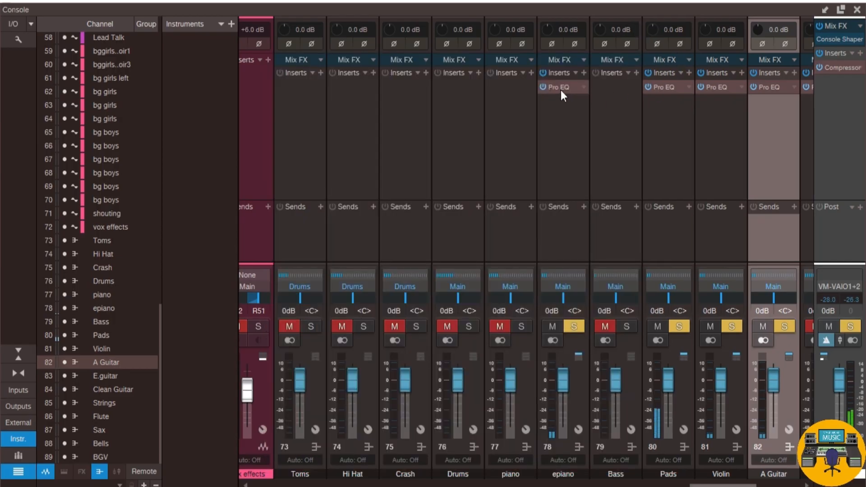
Copy the epiano bus's Pro EQ onto the piano bus, solo the piano bus, and set its low-cut frequency to 120 Hz
{"action": "left_click_drag", "start_coordinate": [562, 90], "coordinate": [522, 94]}
{"action": "left_click", "coordinate": [680, 59]}
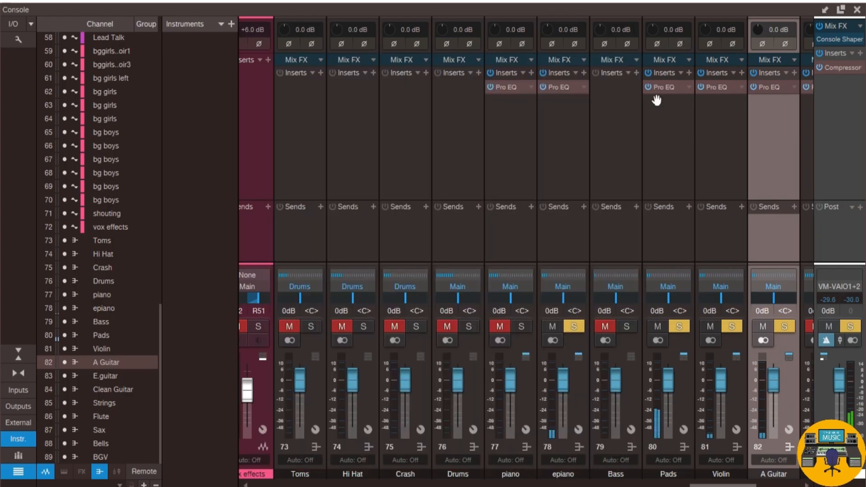
{"action": "right_click", "coordinate": [502, 87]}
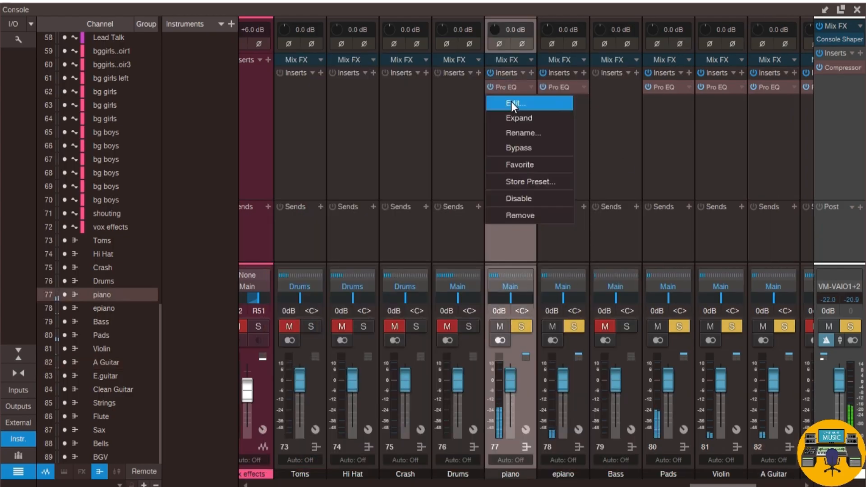
{"action": "left_click", "coordinate": [511, 102]}
{"action": "left_click_drag", "start_coordinate": [368, 207], "coordinate": [382, 205]}
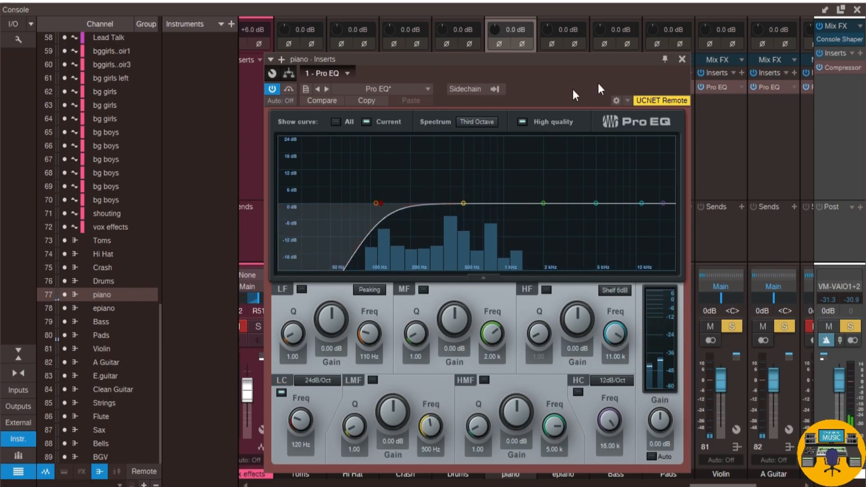
{"action": "left_click", "coordinate": [681, 60]}
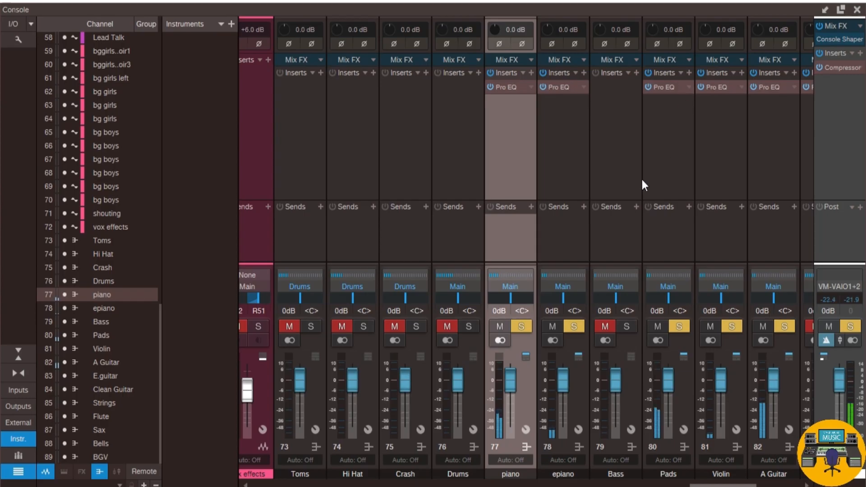
Turn off solo on the piano, epiano, Pads, Violin and A Guitar buses to hear the full mix
{"action": "left_click", "coordinate": [521, 326]}
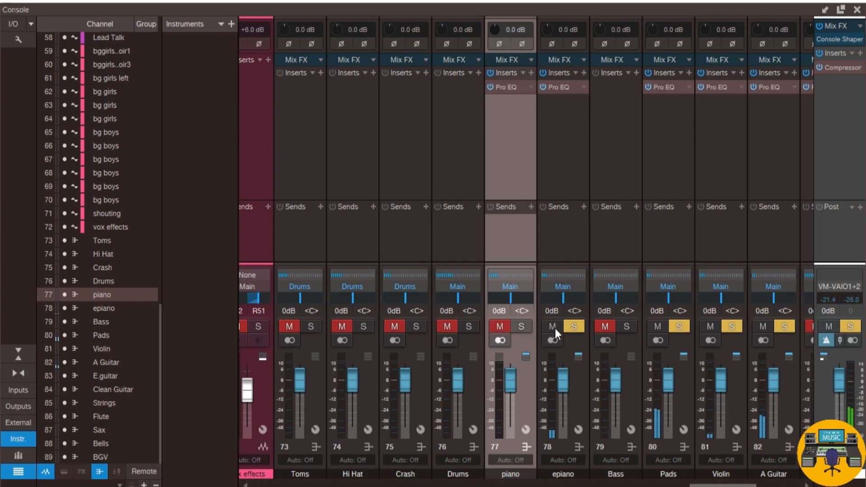
{"action": "left_click", "coordinate": [573, 326]}
{"action": "left_click", "coordinate": [679, 327]}
{"action": "left_click", "coordinate": [732, 327]}
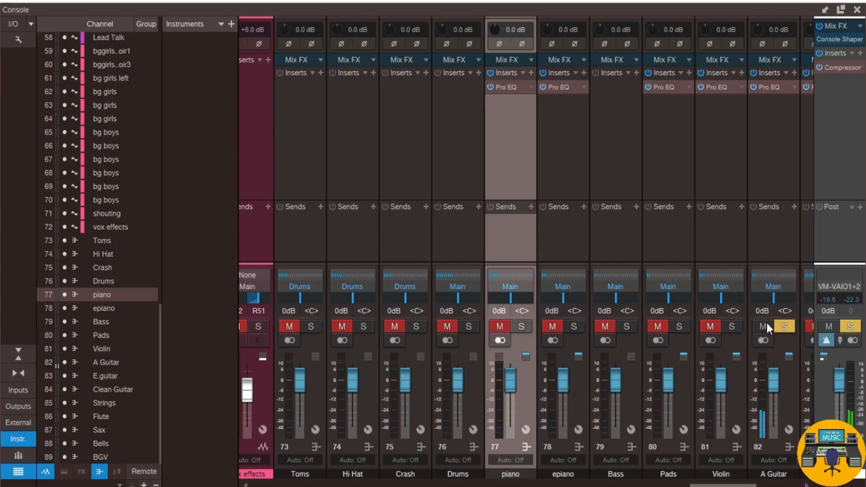
{"action": "left_click", "coordinate": [785, 327]}
Copy the piano bus's Pro EQ onto the vox effects track and from there onto the shouting track
{"action": "left_click_drag", "start_coordinate": [751, 486], "coordinate": [792, 486]}
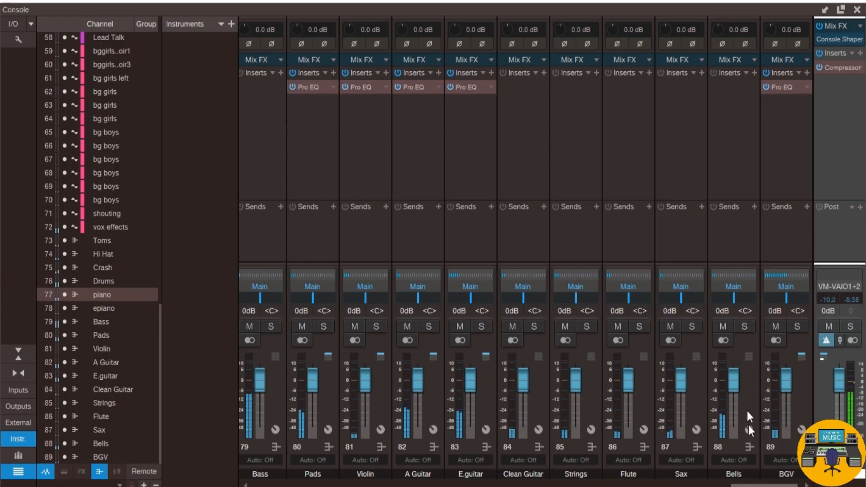
{"action": "left_click_drag", "start_coordinate": [755, 485], "coordinate": [675, 486]}
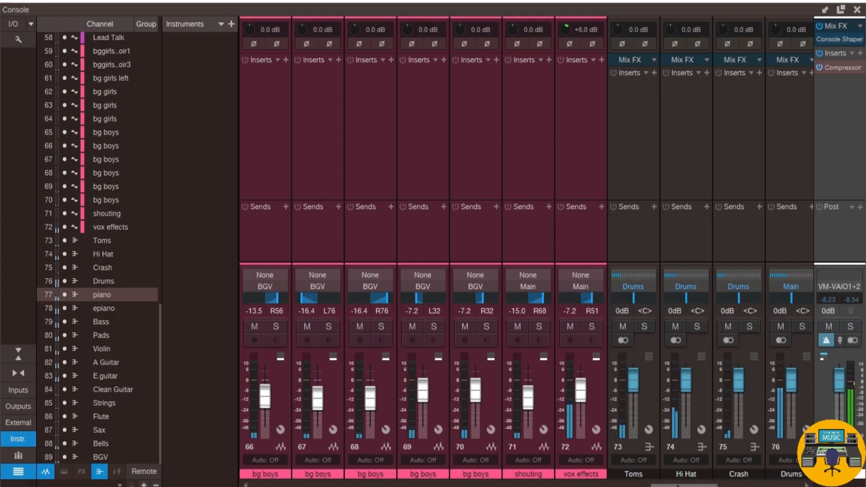
{"action": "left_click_drag", "start_coordinate": [678, 486], "coordinate": [694, 486]}
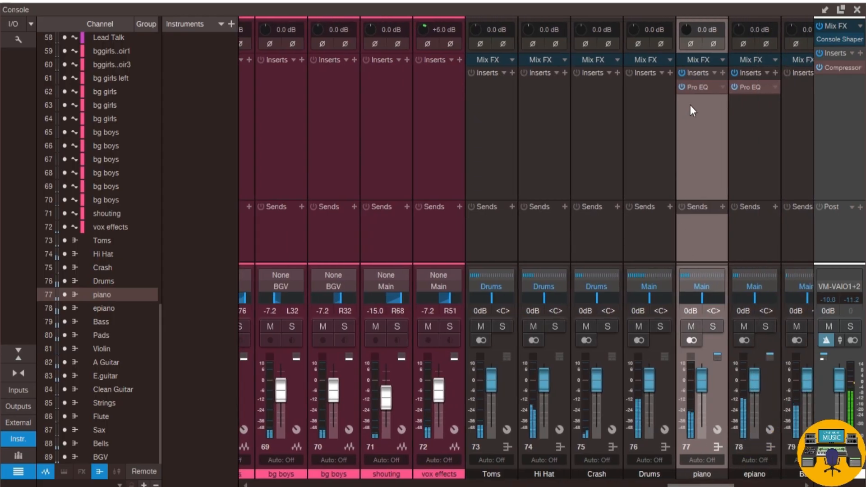
{"action": "left_click_drag", "start_coordinate": [697, 92], "coordinate": [435, 67]}
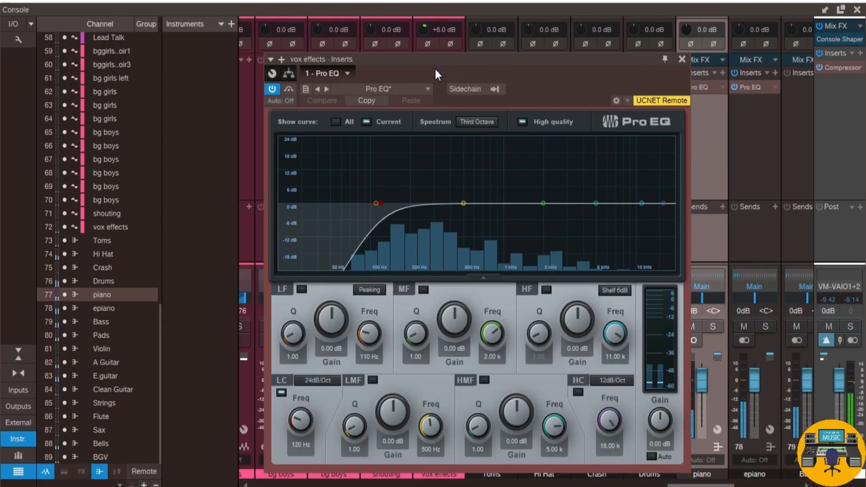
{"action": "left_click", "coordinate": [682, 59]}
{"action": "left_click_drag", "start_coordinate": [430, 75], "coordinate": [394, 80]}
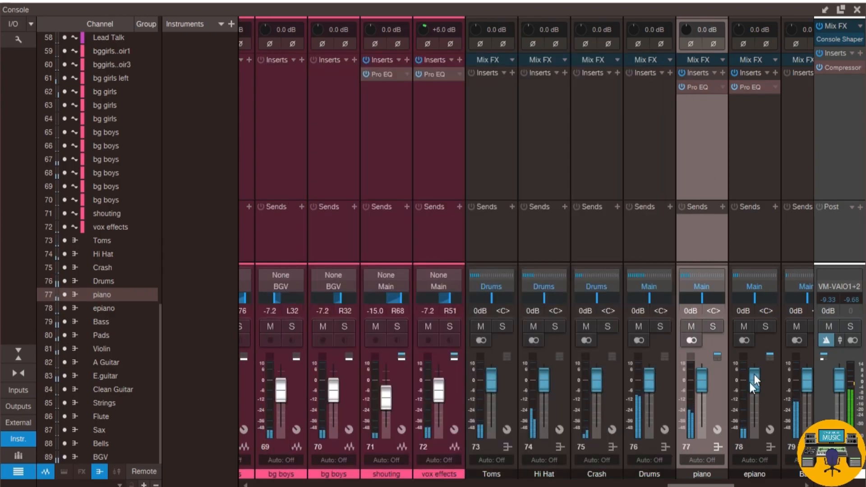
{"action": "left_click", "coordinate": [682, 59]}
Copy the shouting track's Pro EQ onto the Lead VOX track and move the EQ window clear of its channel strip
{"action": "left_click_drag", "start_coordinate": [692, 485], "coordinate": [649, 485]}
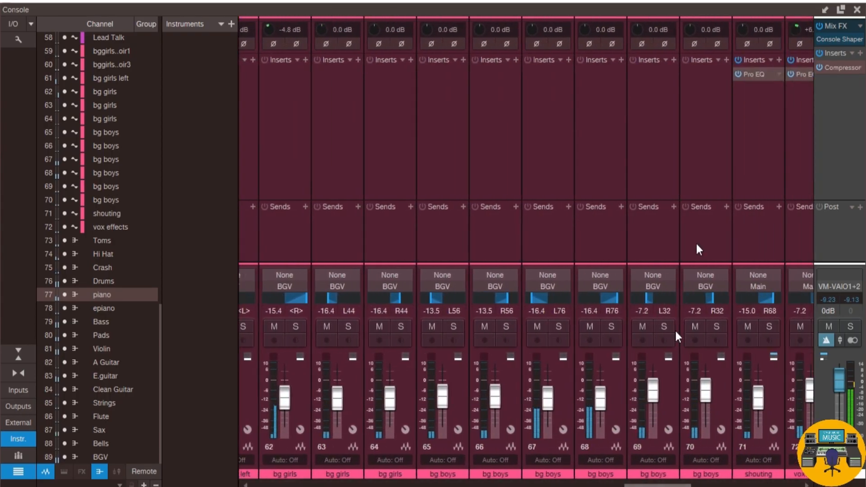
{"action": "left_click_drag", "start_coordinate": [635, 74], "coordinate": [321, 72]}
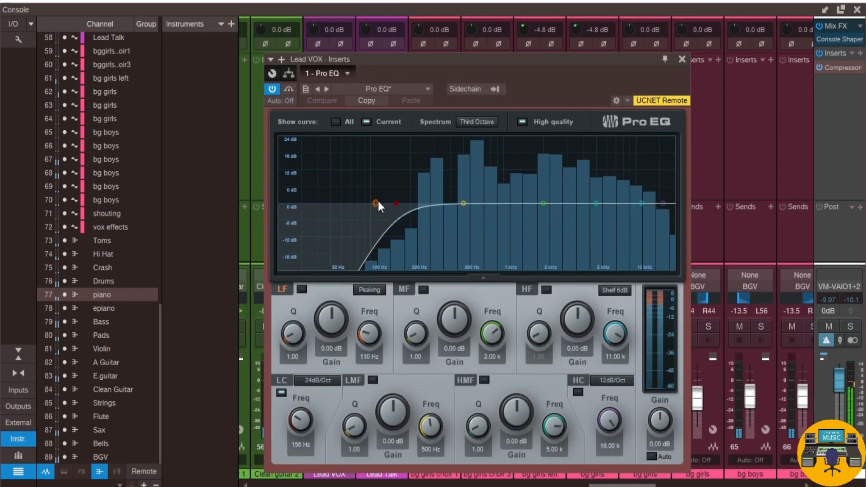
{"action": "left_click_drag", "start_coordinate": [381, 57], "coordinate": [632, 38]}
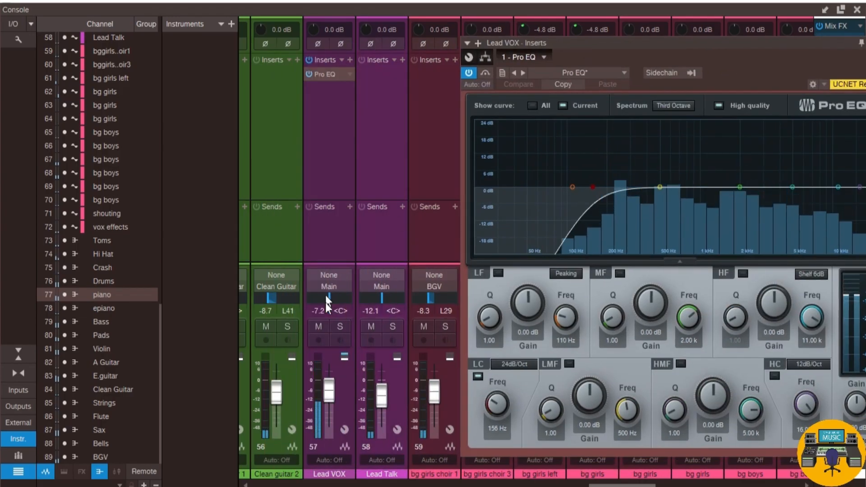
Solo the Lead VOX track, adjust its Pro EQ's low-cut frequency by ear to 137 Hz, and close the EQ
{"action": "left_click", "coordinate": [340, 326]}
{"action": "mouse_move", "coordinate": [594, 187]}
{"action": "left_mouse_down"}
{"action": "mouse_move", "coordinate": [668, 186]}
{"action": "mouse_move", "coordinate": [603, 187]}
{"action": "left_mouse_up"}
{"action": "left_click_drag", "start_coordinate": [677, 39], "coordinate": [452, 51]}
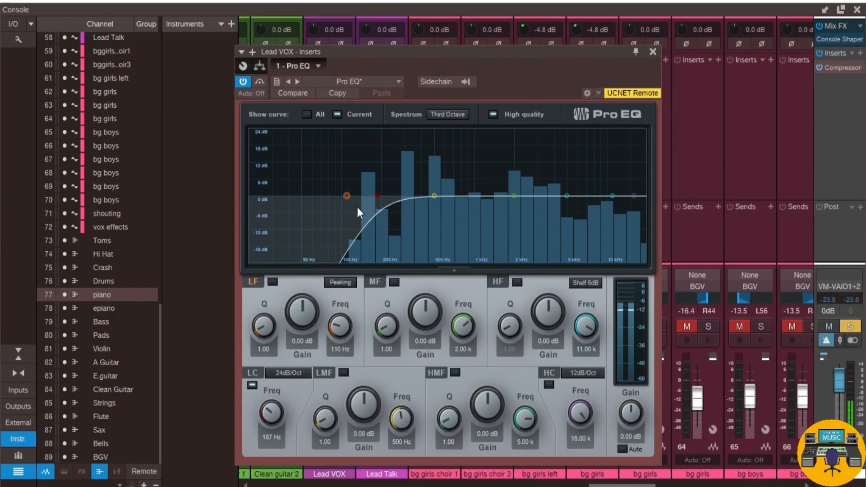
{"action": "left_click_drag", "start_coordinate": [379, 194], "coordinate": [359, 197]}
{"action": "left_click", "coordinate": [653, 51]}
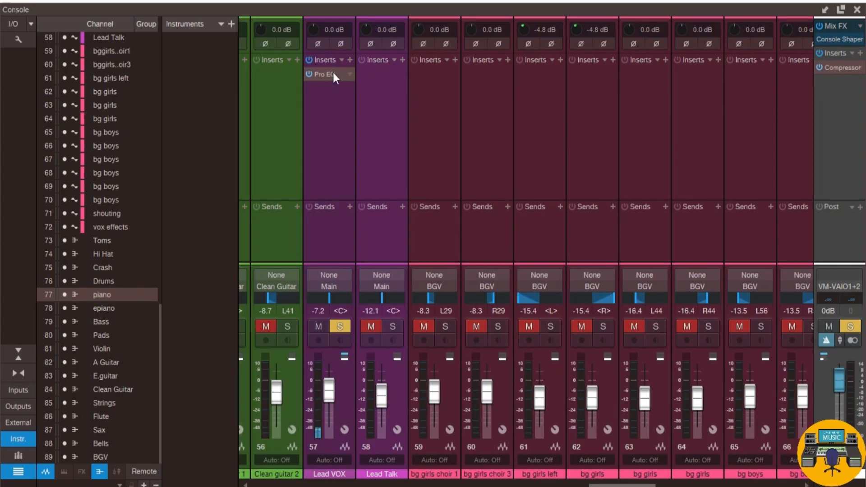
Copy Lead VOX's Pro EQ onto the Lead Talk track, lower its low-cut to about 125 Hz while soloed, and return to the full mix
{"action": "left_click_drag", "start_coordinate": [333, 72], "coordinate": [382, 74]}
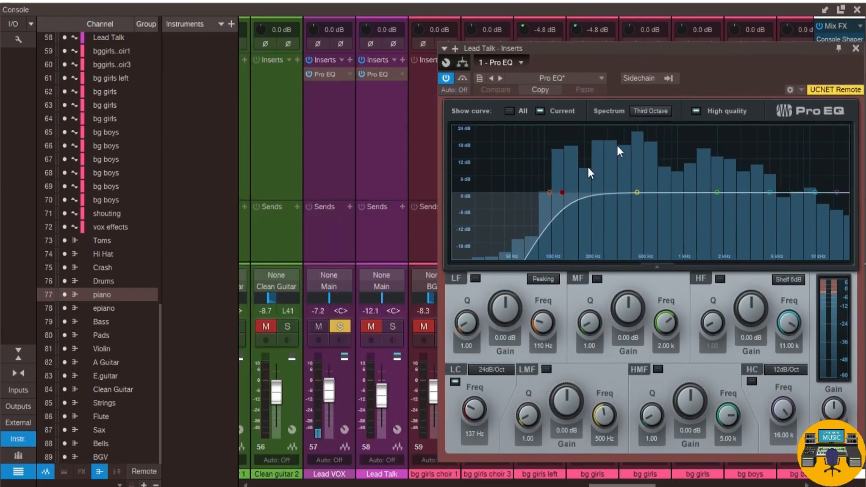
{"action": "left_click", "coordinate": [393, 325]}
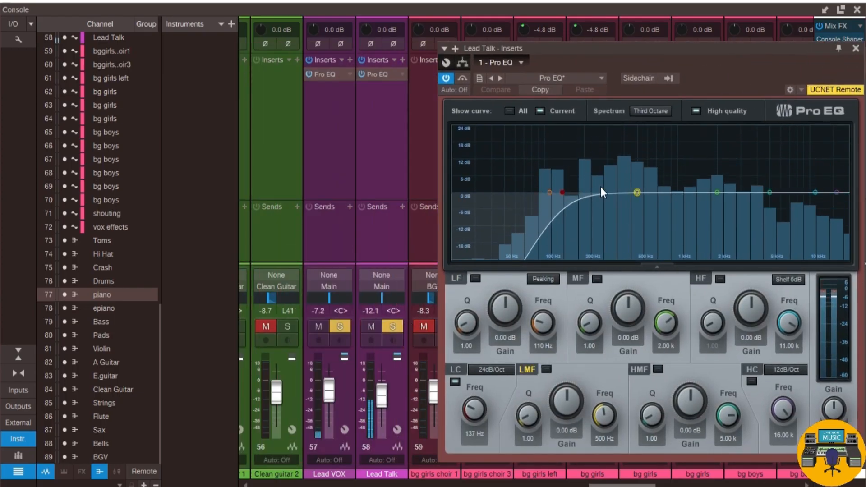
{"action": "mouse_move", "coordinate": [566, 191]}
{"action": "left_mouse_down"}
{"action": "mouse_move", "coordinate": [552, 193]}
{"action": "mouse_move", "coordinate": [560, 193]}
{"action": "left_mouse_up"}
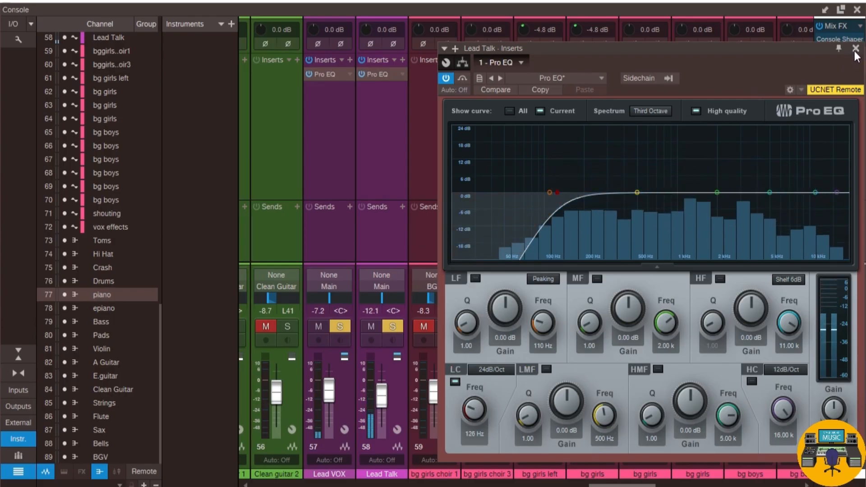
{"action": "left_click", "coordinate": [855, 49]}
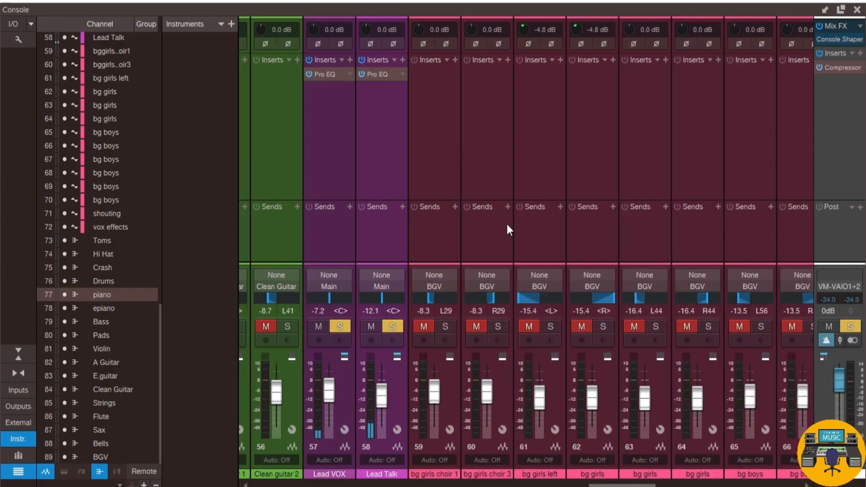
{"action": "left_click", "coordinate": [390, 330]}
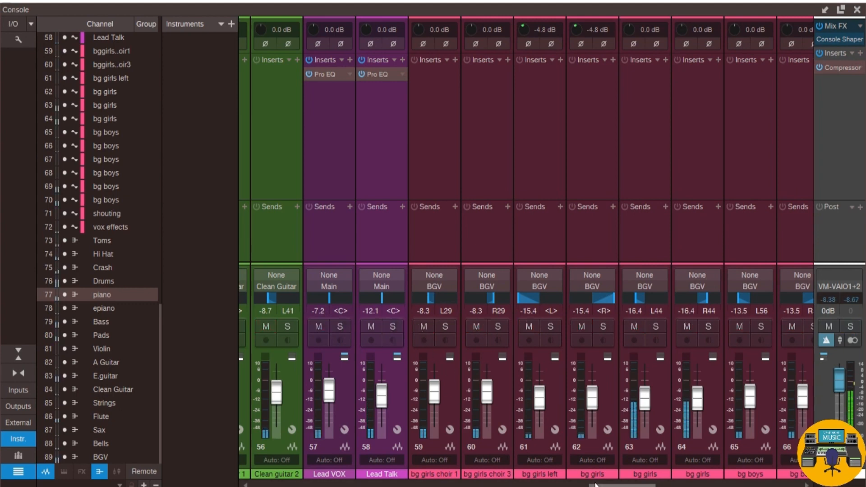
Copy the E.guitar bus's Pro EQ onto the Strings bus, set its low-cut to 131 Hz while soloed, and turn the solo off
{"action": "left_click_drag", "start_coordinate": [596, 486], "coordinate": [764, 486]}
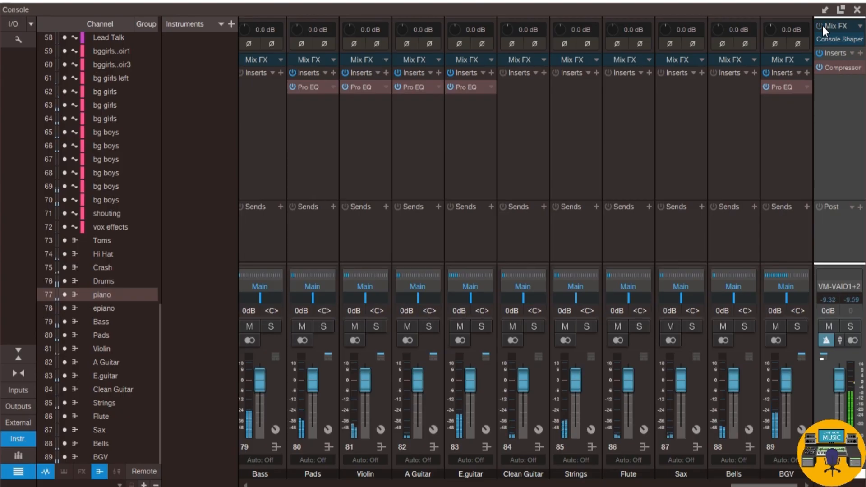
{"action": "left_click", "coordinate": [586, 326]}
{"action": "left_click_drag", "start_coordinate": [486, 90], "coordinate": [567, 93]}
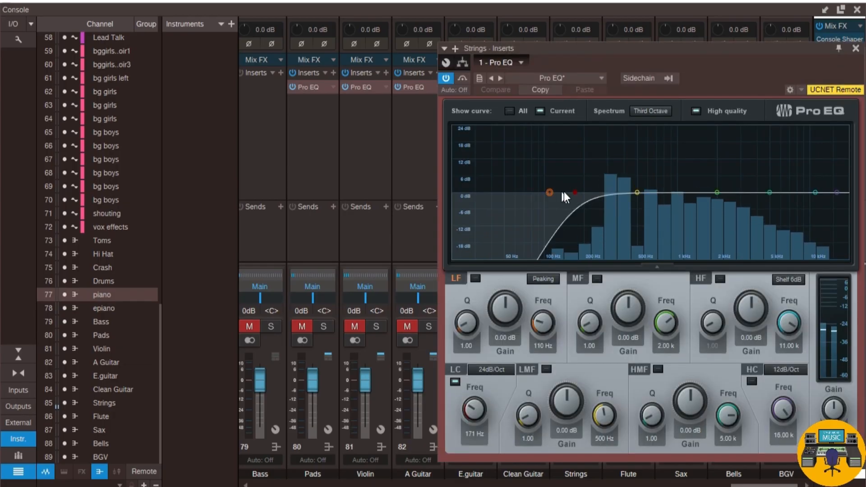
{"action": "left_click_drag", "start_coordinate": [574, 191], "coordinate": [560, 191]}
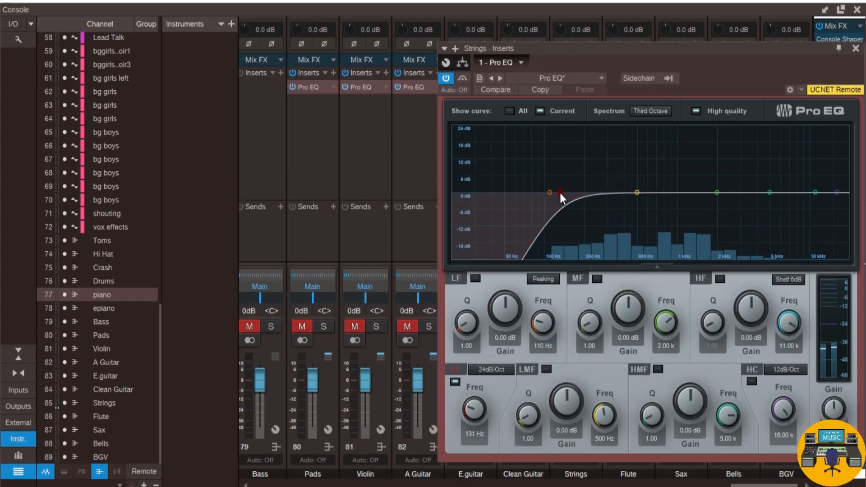
{"action": "left_click", "coordinate": [856, 49]}
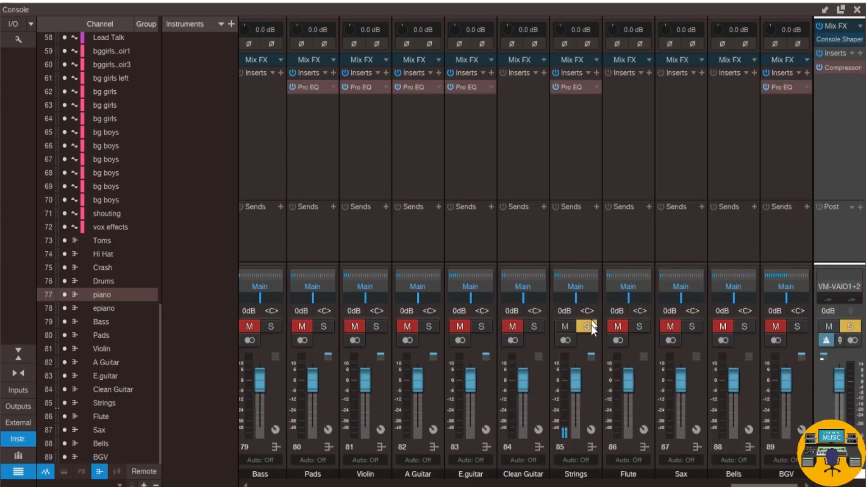
{"action": "left_click", "coordinate": [587, 326]}
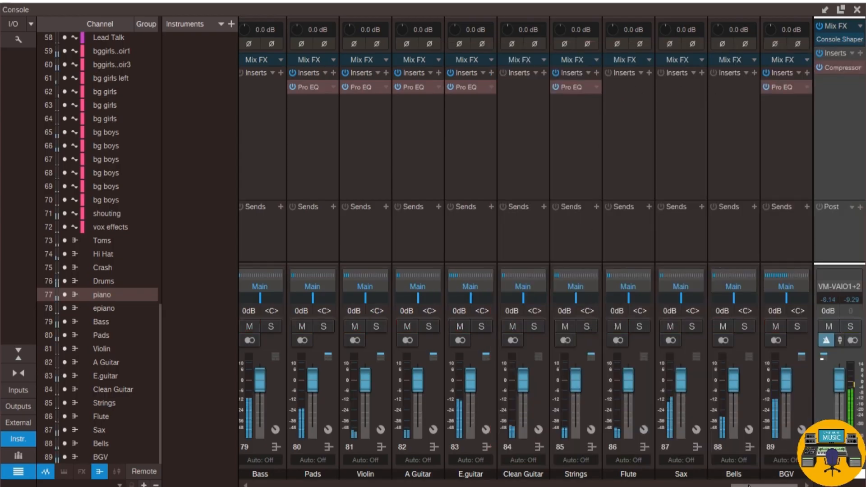
Copy the Strings bus's Pro EQ onto the Sax bus, raise its low-cut frequency to 232 Hz, and close the EQ
{"action": "left_click_drag", "start_coordinate": [570, 90], "coordinate": [677, 88]}
{"action": "left_click_drag", "start_coordinate": [559, 192], "coordinate": [592, 189]}
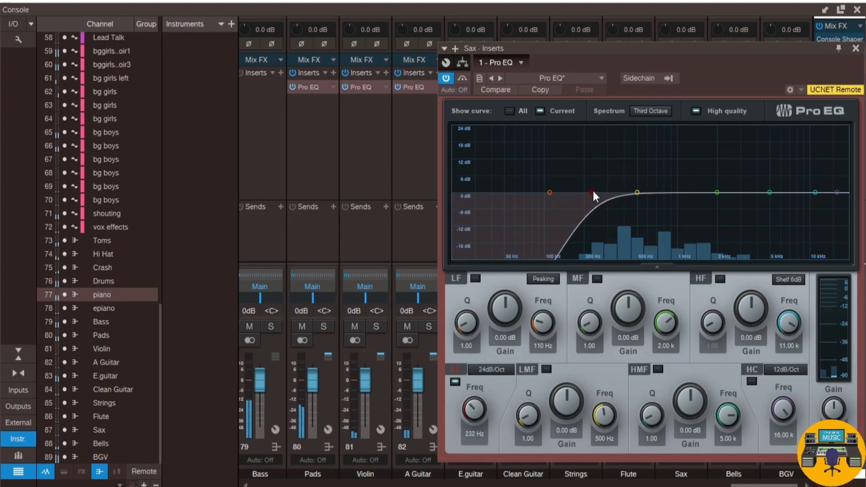
{"action": "left_click", "coordinate": [856, 48]}
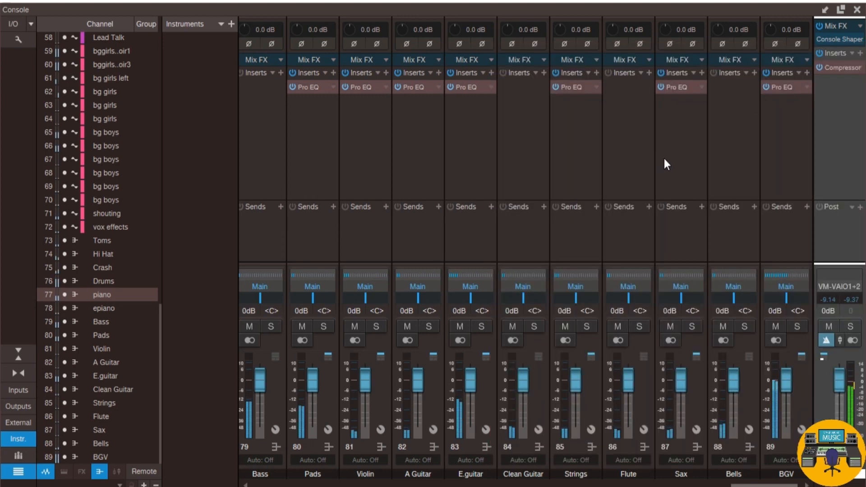
{"action": "left_click", "coordinate": [751, 327]}
Move playback to the end section in the arrangement, loop bars 102 to 118, and turn off autoscroll
{"action": "left_click", "coordinate": [857, 9]}
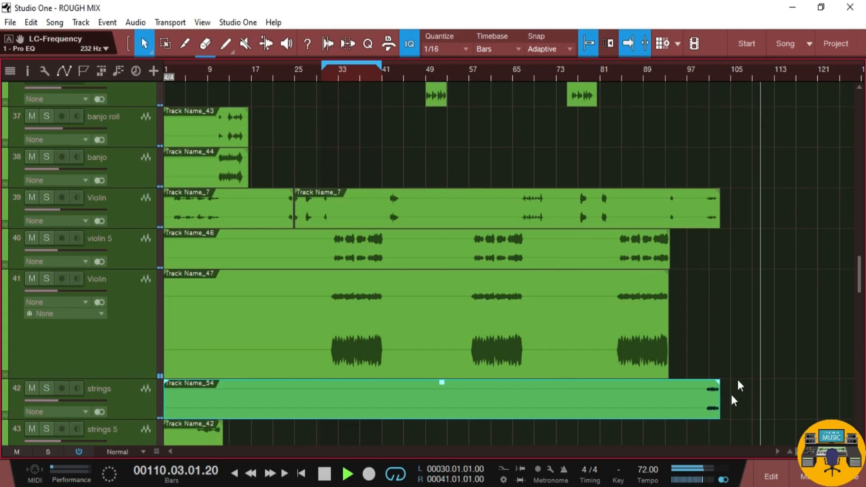
{"action": "left_click", "coordinate": [694, 80]}
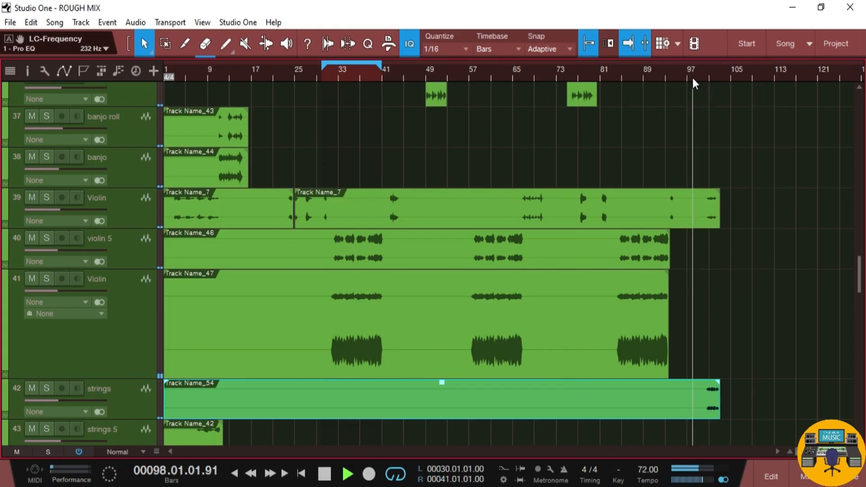
{"action": "left_click", "coordinate": [710, 80]}
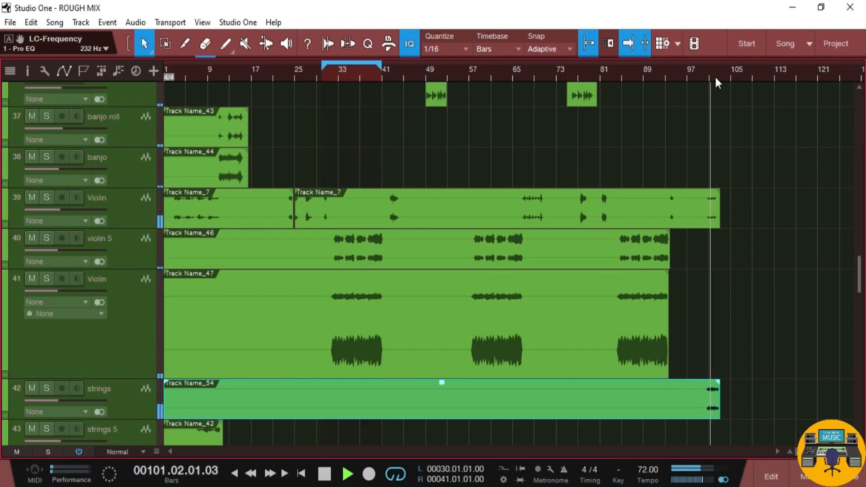
{"action": "left_click", "coordinate": [716, 79], "text": "ctrl"}
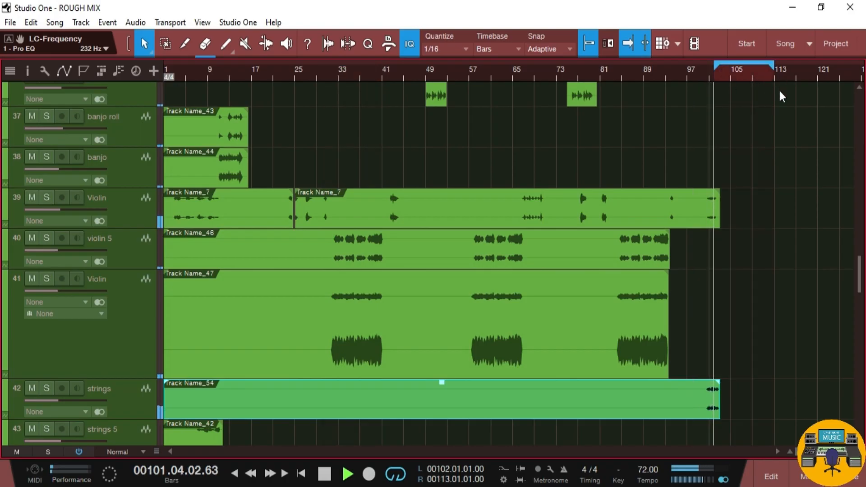
{"action": "key", "text": "f"}
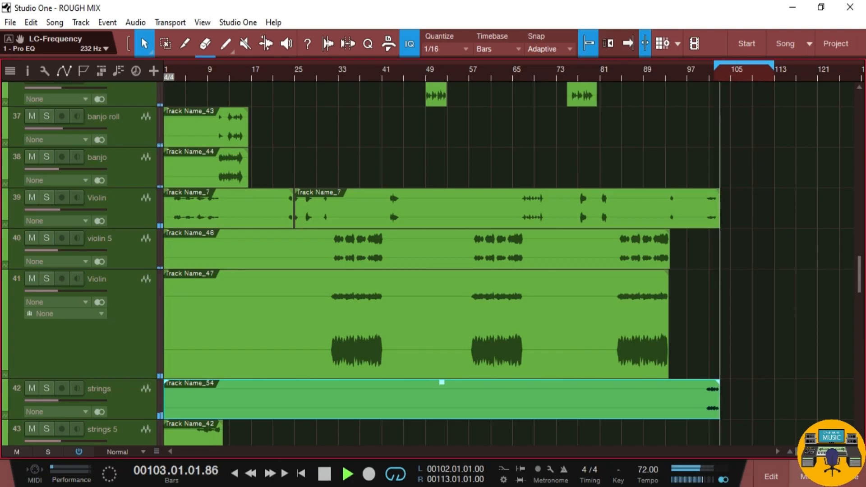
{"action": "left_click_drag", "start_coordinate": [858, 266], "coordinate": [863, 309]}
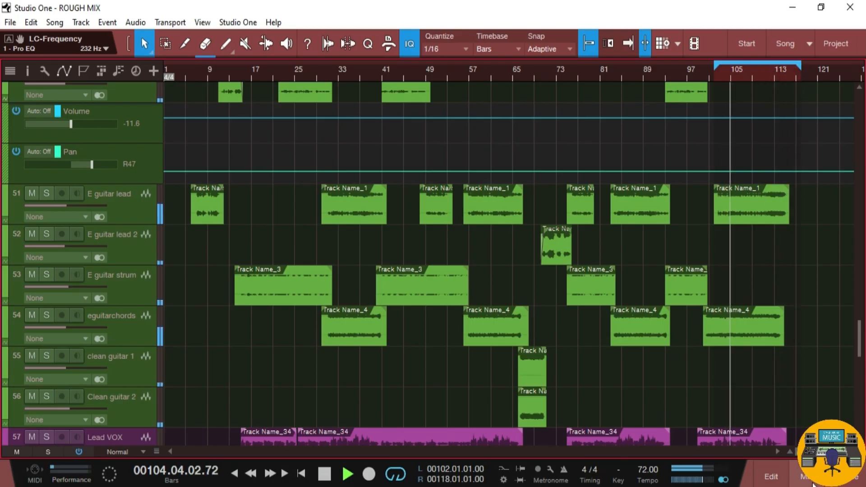
Copy the piano bus's Pro EQ onto the Drums bus in the console and move the EQ window clear of the Main bus
{"action": "key", "text": "F3"}
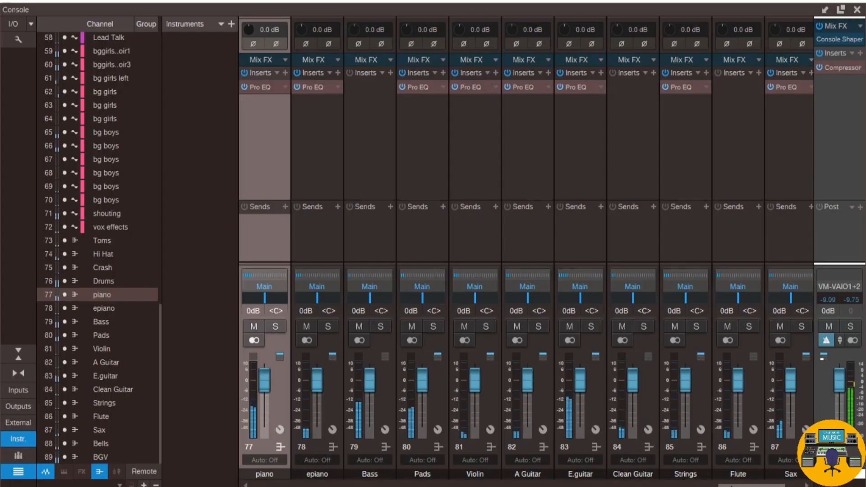
{"action": "left_click_drag", "start_coordinate": [752, 486], "coordinate": [688, 486]}
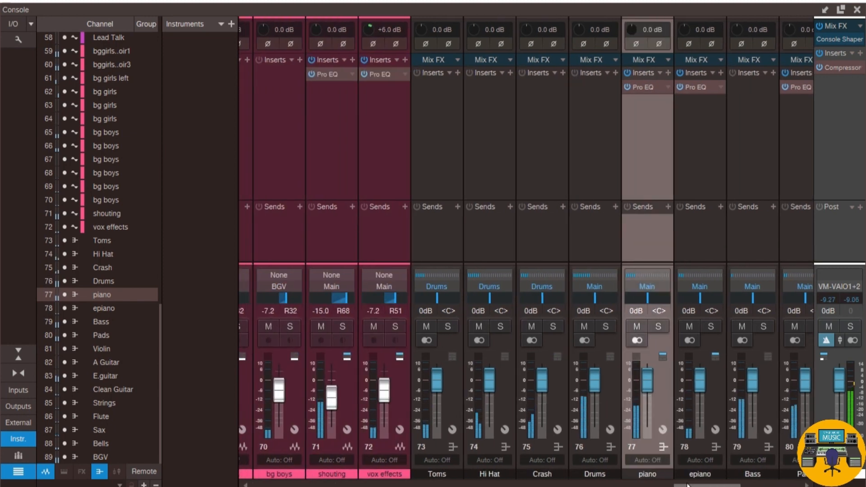
{"action": "left_click_drag", "start_coordinate": [688, 486], "coordinate": [706, 486]}
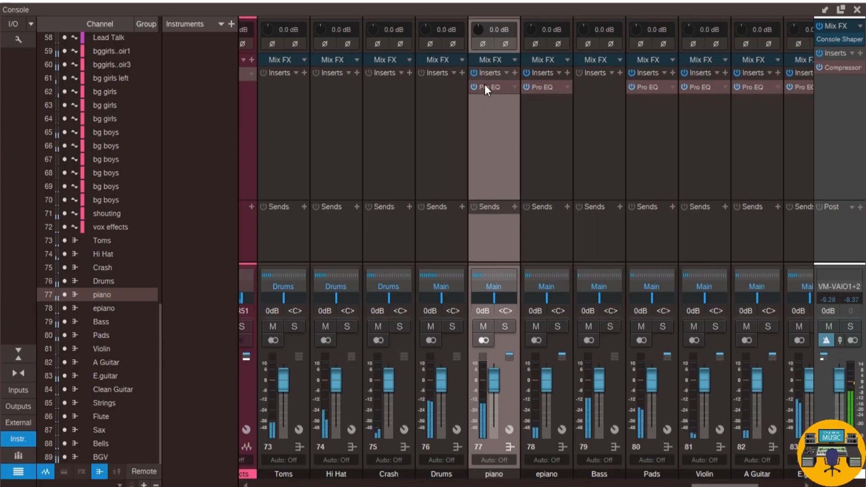
{"action": "left_click_drag", "start_coordinate": [485, 85], "coordinate": [456, 89]}
{"action": "left_click_drag", "start_coordinate": [560, 50], "coordinate": [373, 54]}
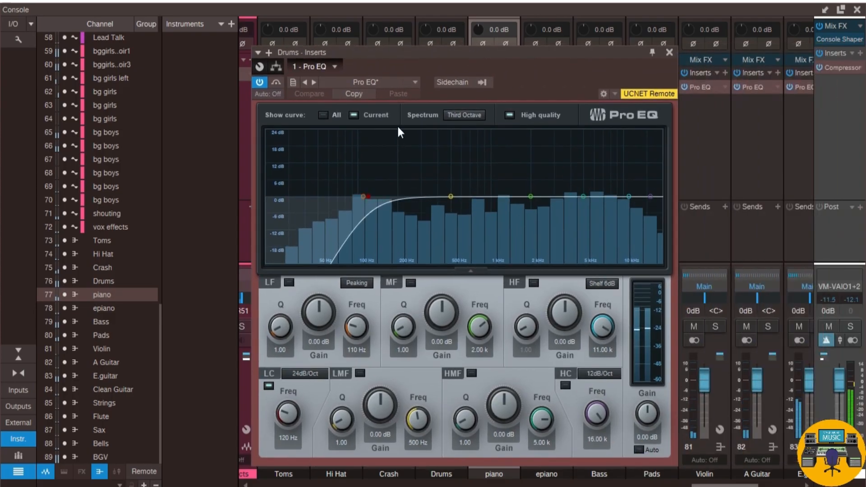
Lower the Drums Pro EQ's low-cut frequency to 40 Hz, switch the low-cut band off, and close the EQ
{"action": "left_click_drag", "start_coordinate": [369, 196], "coordinate": [305, 196]}
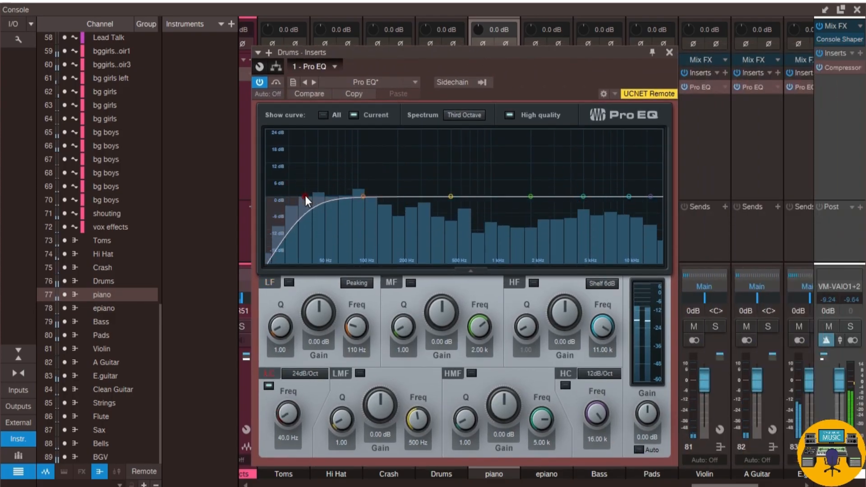
{"action": "double_click", "coordinate": [306, 197]}
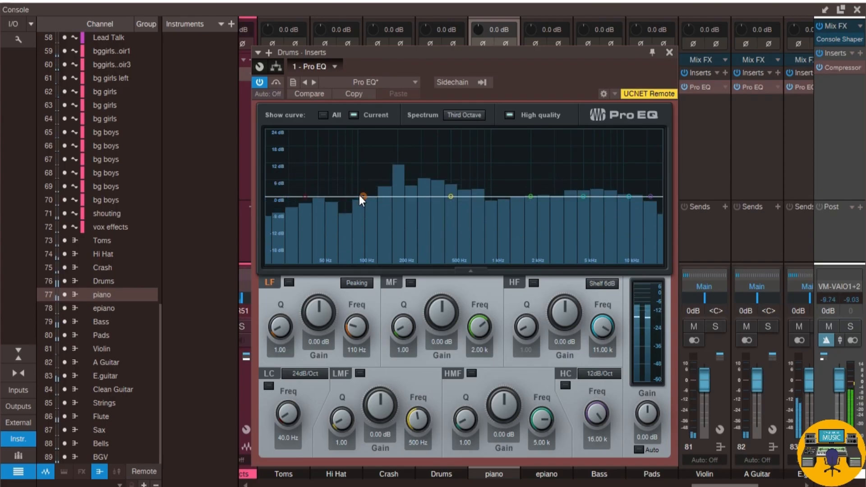
{"action": "left_click", "coordinate": [672, 54]}
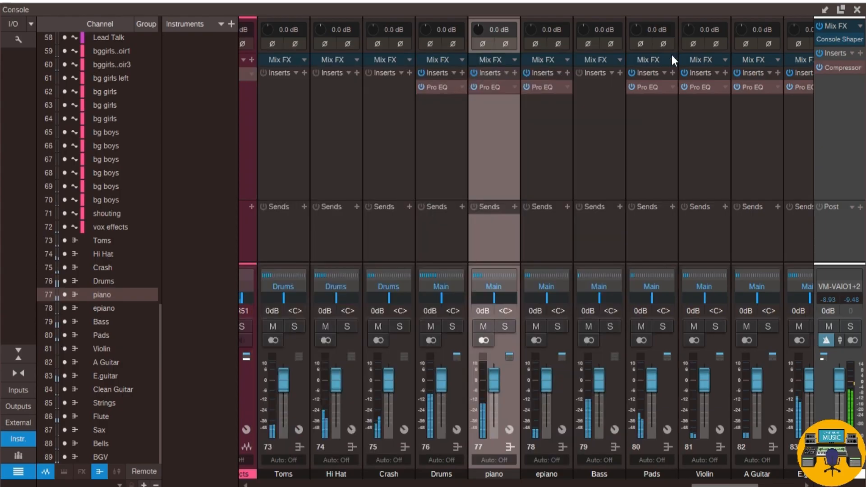
Save the song, then restart playback at bar 102 with the loop end pulled back to the end of the last E guitar lead clip
{"action": "left_click", "coordinate": [857, 10]}
{"action": "left_click", "coordinate": [10, 23]}
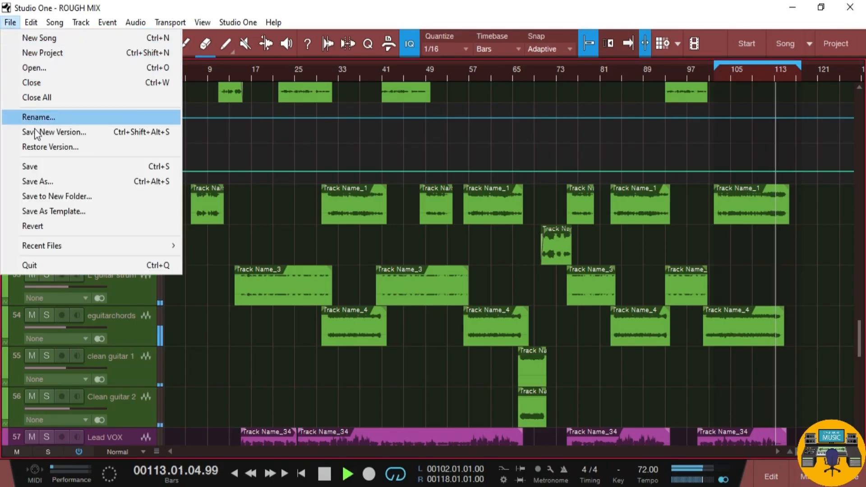
{"action": "left_click", "coordinate": [31, 166]}
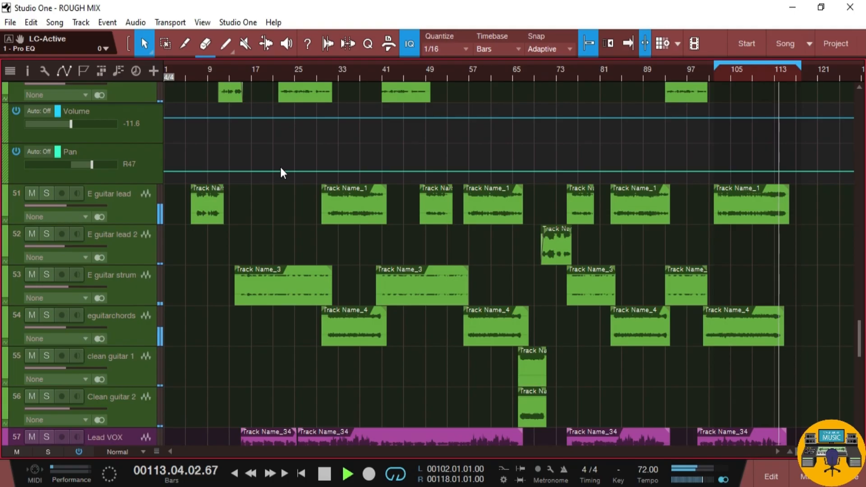
{"action": "left_click", "coordinate": [717, 73]}
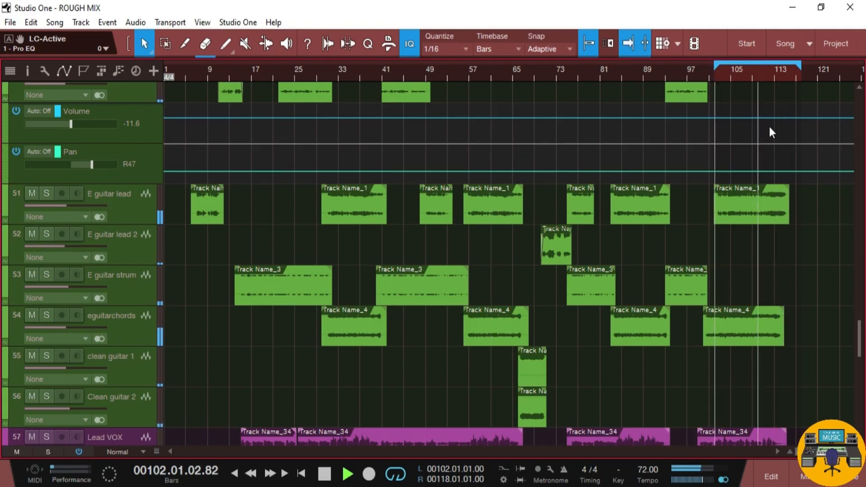
{"action": "left_click_drag", "start_coordinate": [800, 69], "coordinate": [789, 69]}
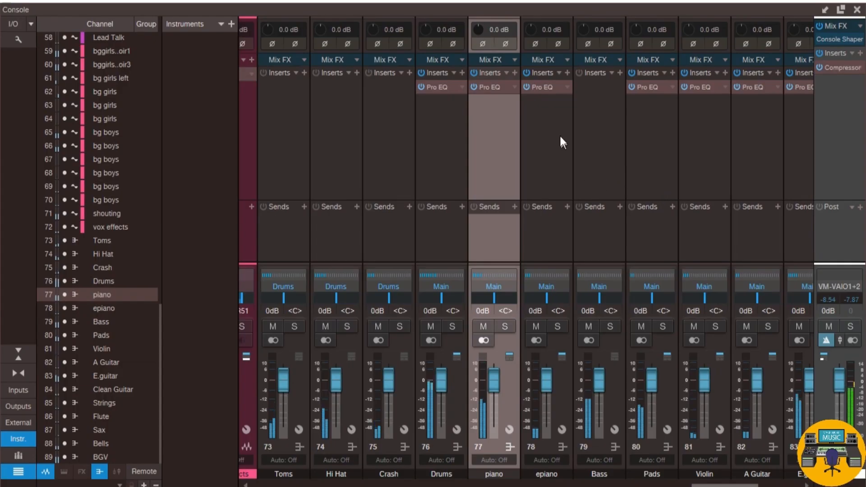
Reopen the Drums bus's Pro EQ and boost its LF band by 4.24 dB at 62.1 Hz while the mix plays
{"action": "left_click", "coordinate": [443, 91]}
{"action": "right_click", "coordinate": [443, 91]}
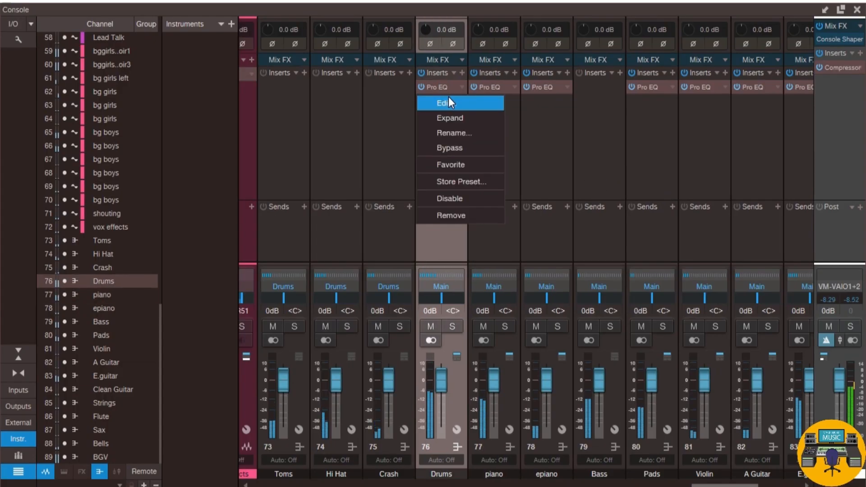
{"action": "left_click", "coordinate": [448, 97]}
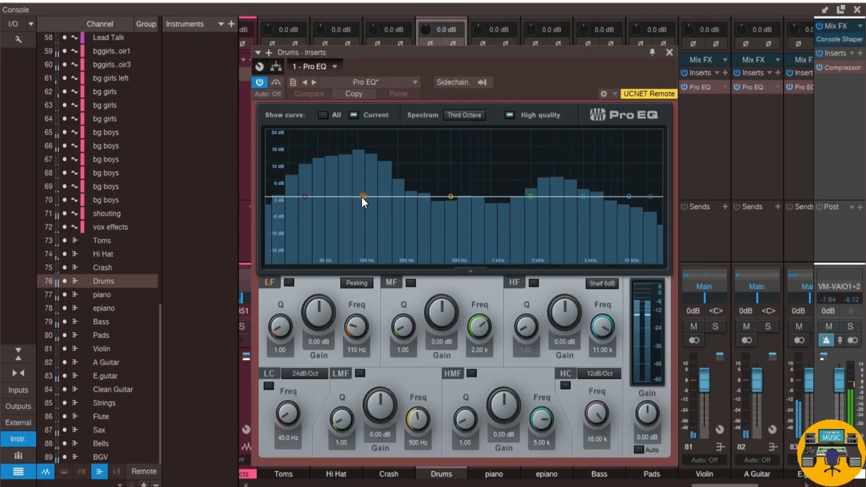
{"action": "key", "text": "space"}
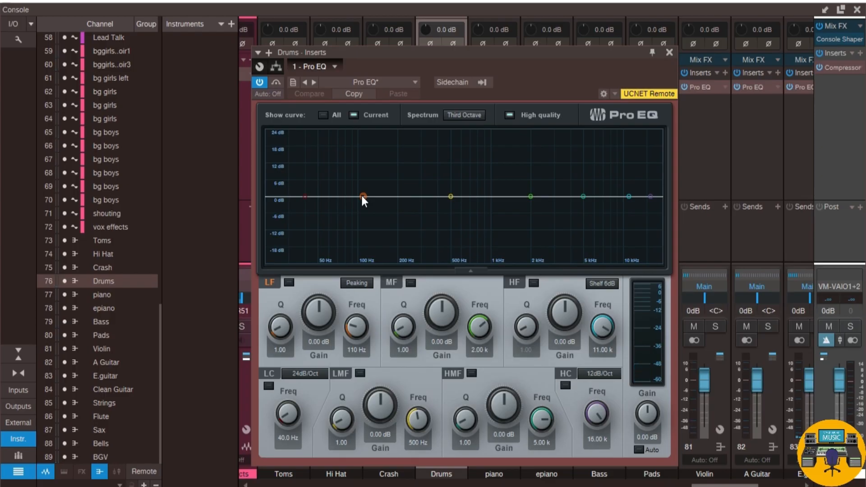
{"action": "left_click_drag", "start_coordinate": [442, 55], "coordinate": [651, 61]}
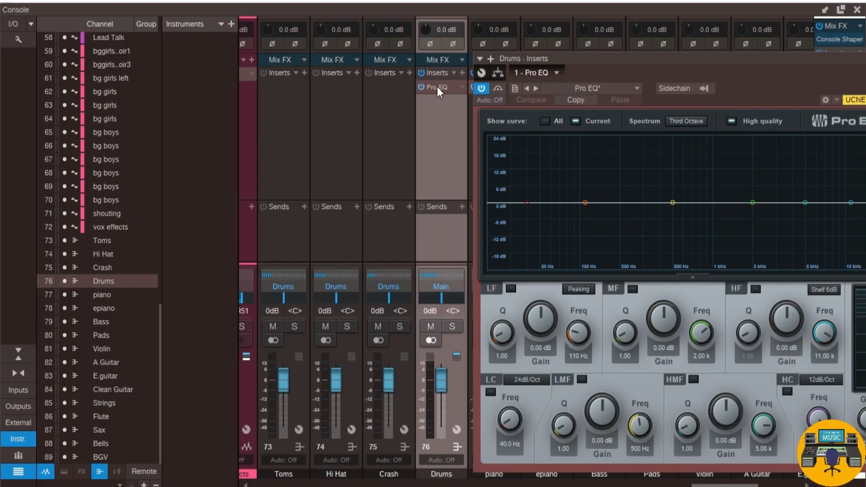
{"action": "key", "text": "space"}
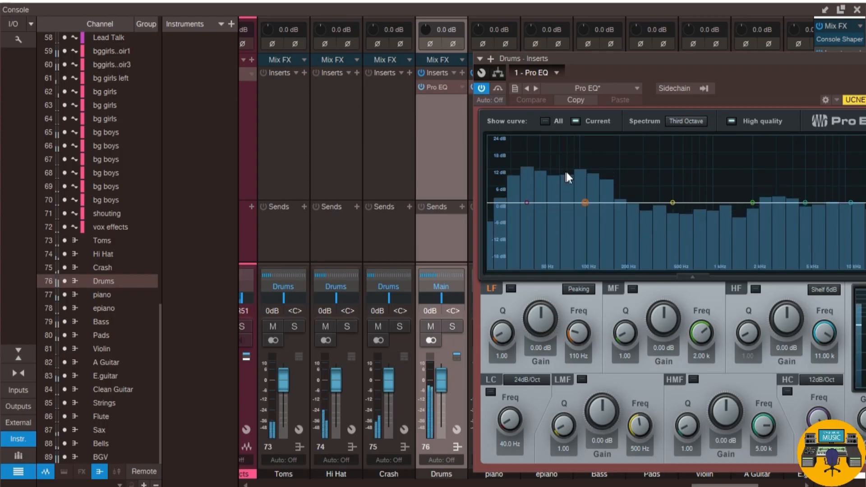
{"action": "left_click_drag", "start_coordinate": [585, 202], "coordinate": [553, 191]}
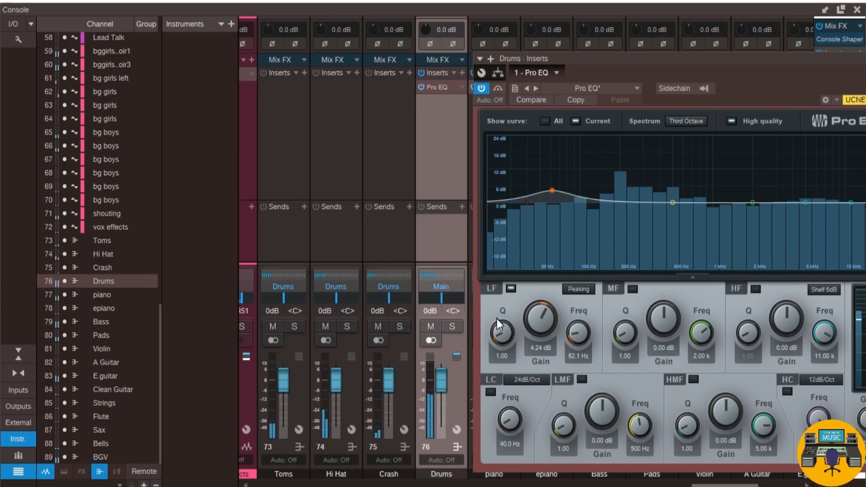
Narrow the Drums EQ's LF band to a Q of 2.16, set it to 4.47 dB at 68.6 Hz, and reveal the whole EQ window
{"action": "mouse_move", "coordinate": [502, 333]}
{"action": "left_mouse_down"}
{"action": "mouse_move", "coordinate": [505, 306]}
{"action": "mouse_move", "coordinate": [502, 326]}
{"action": "left_mouse_up"}
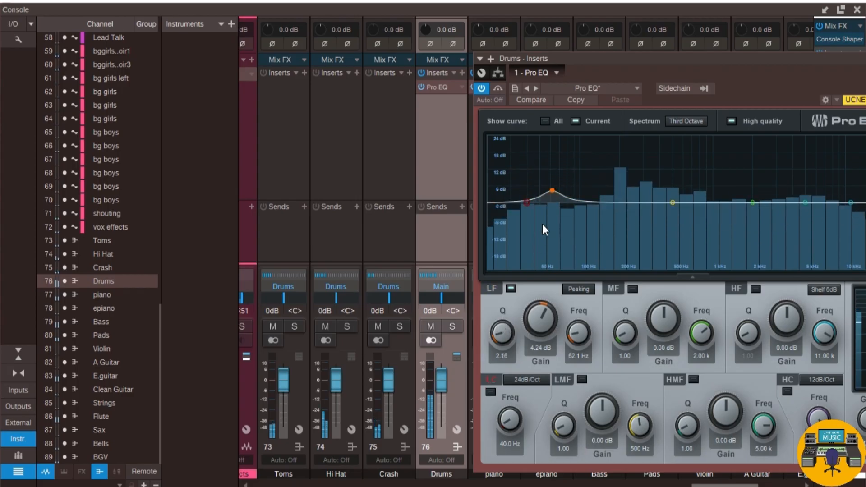
{"action": "mouse_move", "coordinate": [553, 190]}
{"action": "left_mouse_down"}
{"action": "mouse_move", "coordinate": [564, 180]}
{"action": "mouse_move", "coordinate": [547, 180]}
{"action": "mouse_move", "coordinate": [541, 193]}
{"action": "mouse_move", "coordinate": [559, 190]}
{"action": "left_mouse_up"}
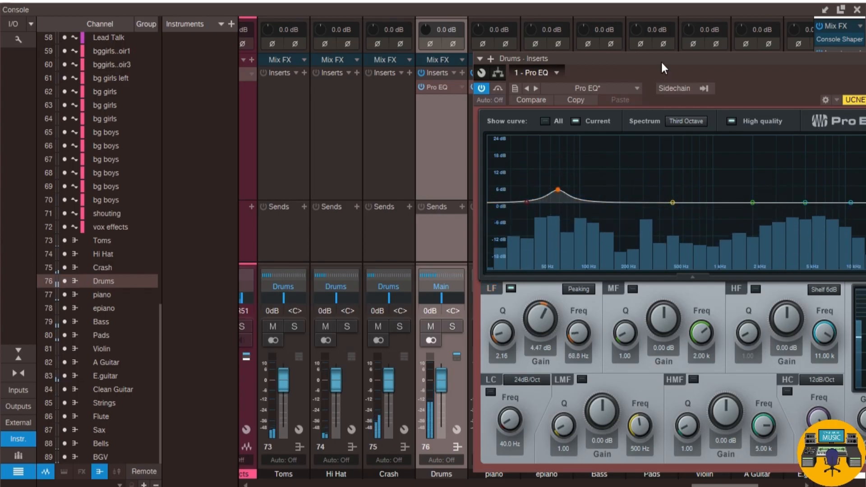
{"action": "left_click_drag", "start_coordinate": [649, 61], "coordinate": [434, 61]}
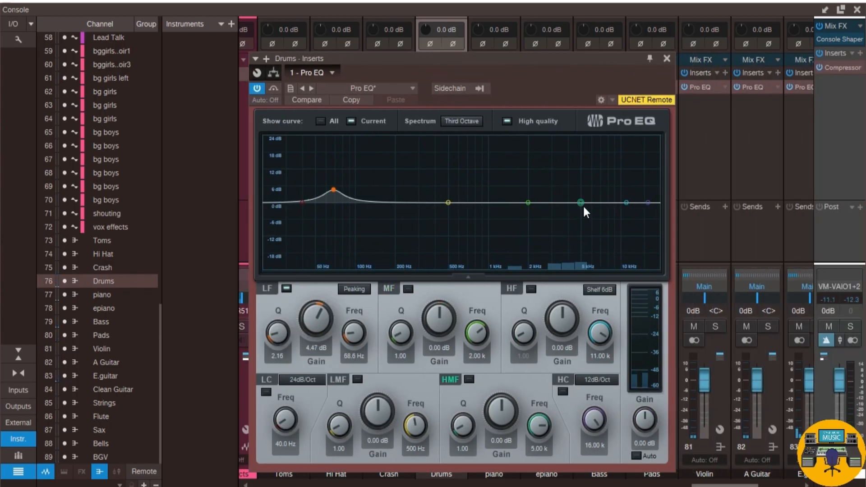
Boost the Drums EQ's HMF band by 3.76 dB at 4.29 kHz with a Q of 2.68, then switch the band off during playback
{"action": "left_click_drag", "start_coordinate": [583, 205], "coordinate": [565, 197]}
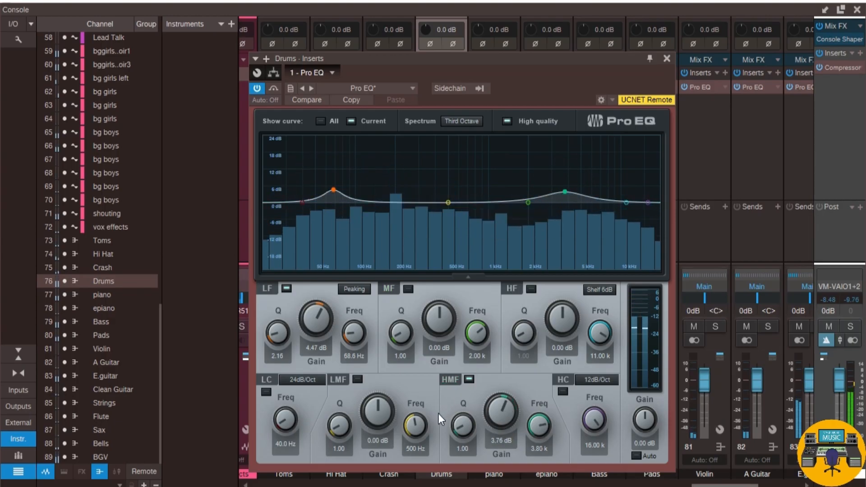
{"action": "left_click_drag", "start_coordinate": [463, 426], "coordinate": [463, 419]}
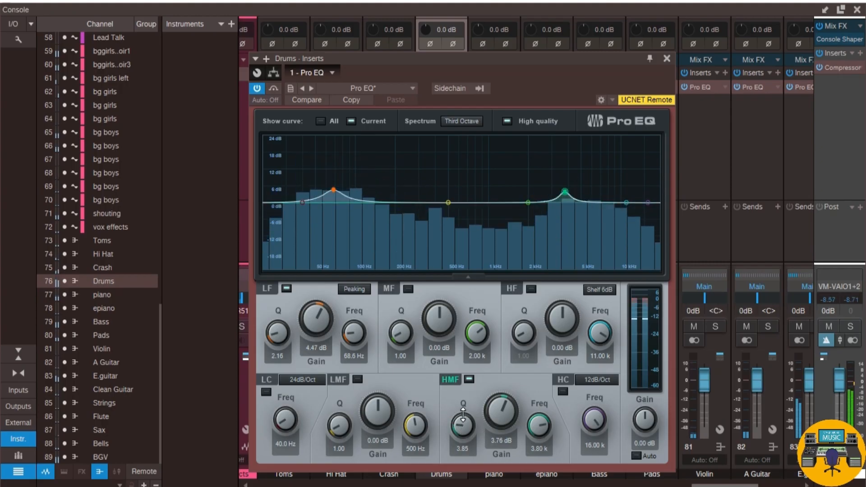
{"action": "left_click_drag", "start_coordinate": [567, 188], "coordinate": [570, 189]}
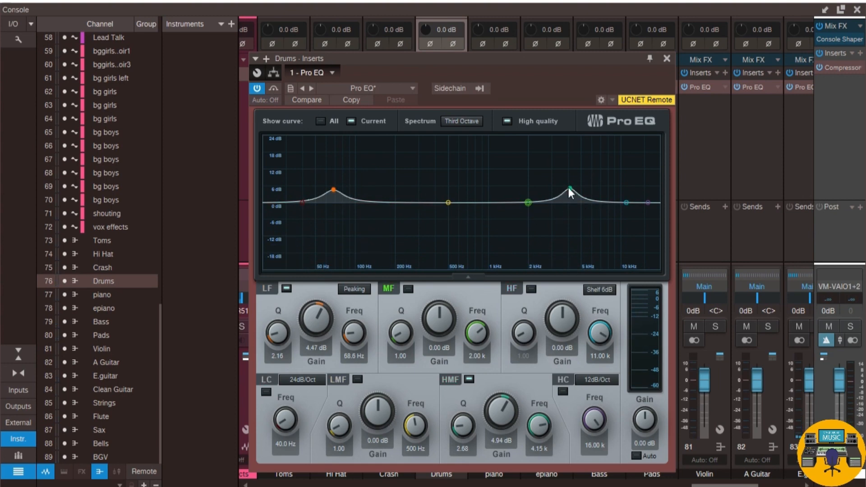
{"action": "left_click_drag", "start_coordinate": [570, 189], "coordinate": [570, 191]}
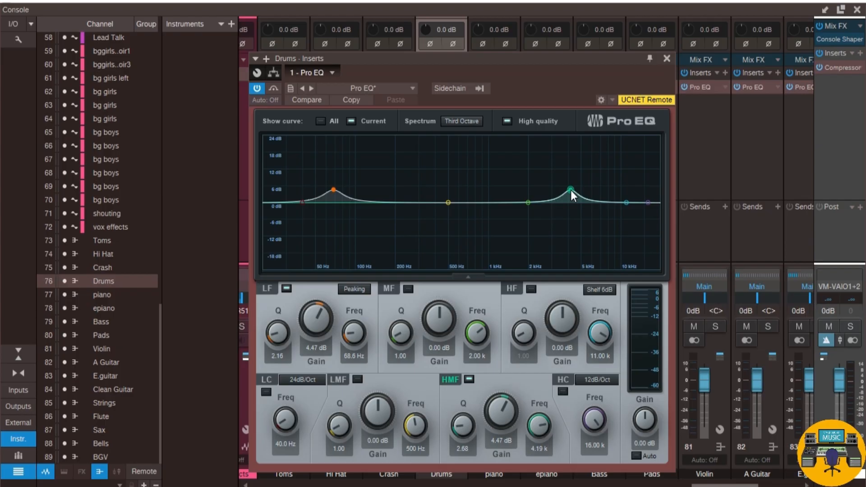
{"action": "left_click_drag", "start_coordinate": [570, 190], "coordinate": [574, 192]}
{"action": "key", "text": "space"}
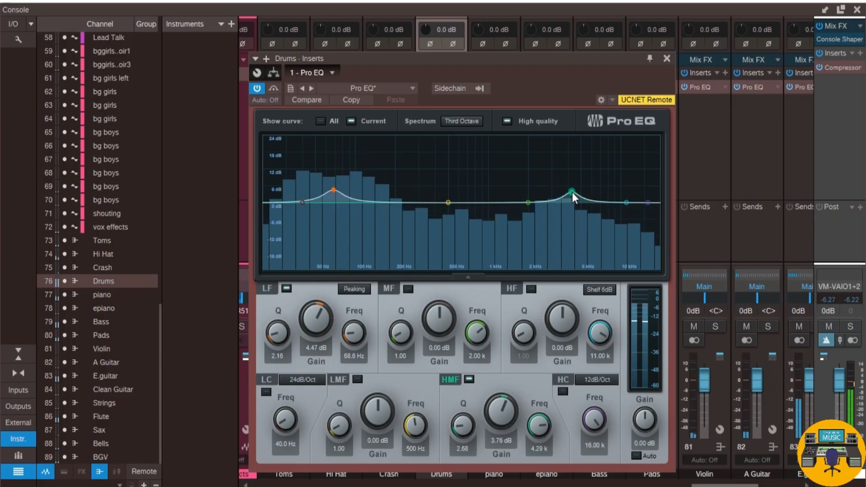
{"action": "double_click", "coordinate": [572, 192]}
Pin the Drums EQ window open, copy its Pro EQ onto the Bass bus, and place both EQ windows side by side
{"action": "left_click_drag", "start_coordinate": [532, 61], "coordinate": [288, 35]}
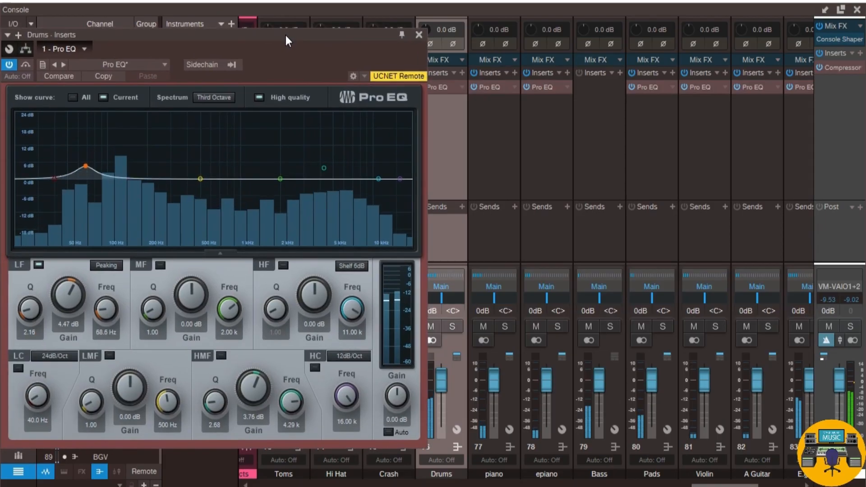
{"action": "left_click", "coordinate": [401, 35]}
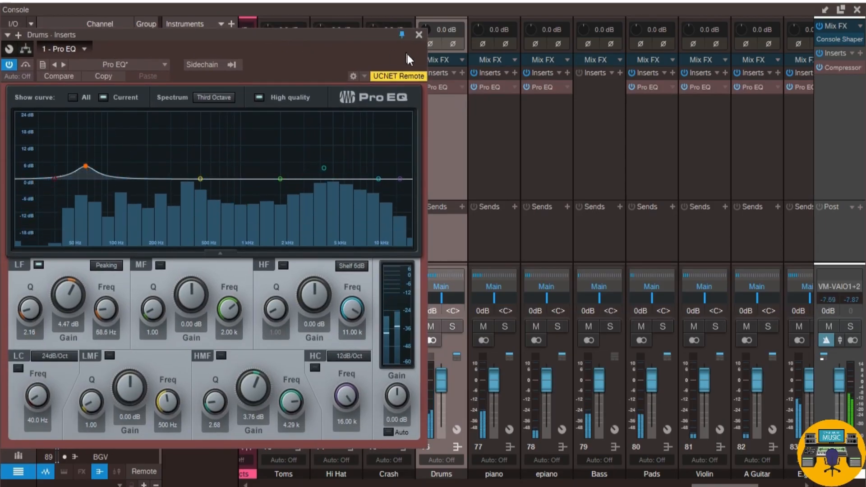
{"action": "left_click_drag", "start_coordinate": [433, 88], "coordinate": [600, 90]}
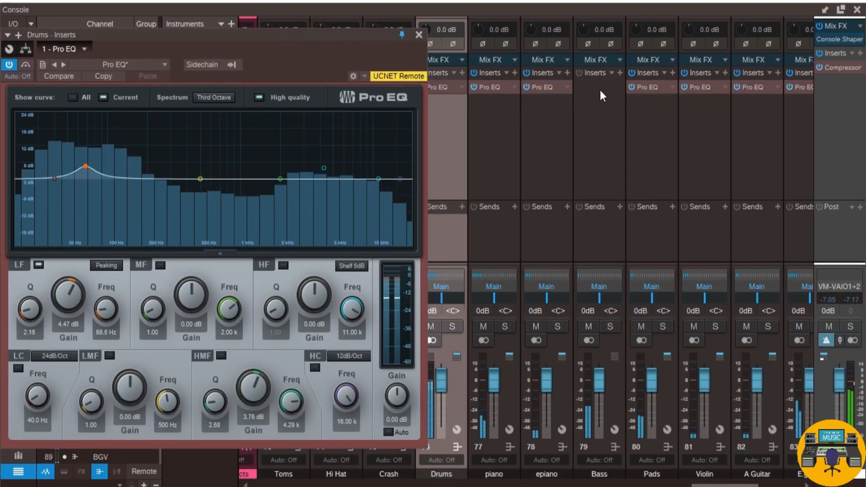
{"action": "left_click_drag", "start_coordinate": [524, 55], "coordinate": [692, 41]}
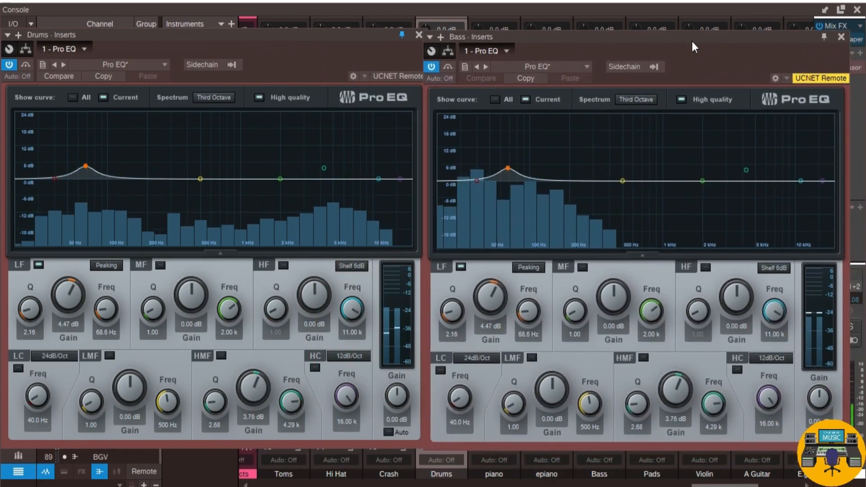
Switch the Drums HMF band back on, set the Bass EQ's LF gain to -5.13 dB, and pin the Bass EQ window
{"action": "left_click", "coordinate": [323, 168]}
{"action": "left_click", "coordinate": [508, 168]}
{"action": "key", "text": "space"}
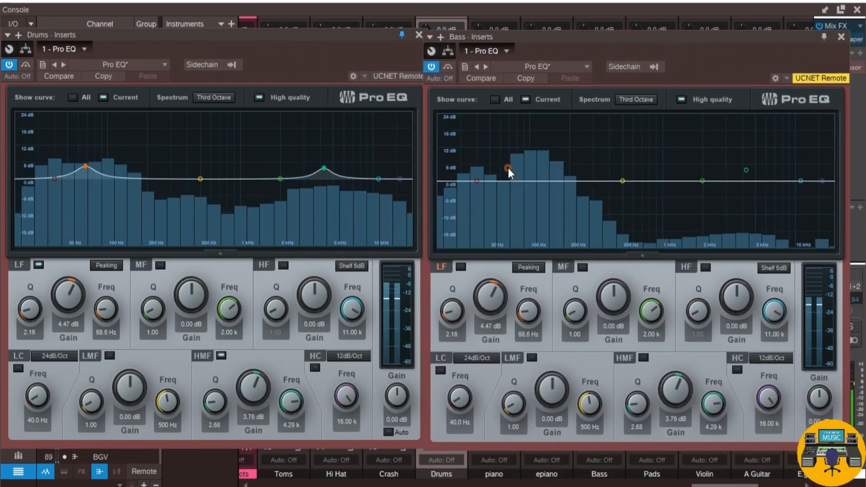
{"action": "left_click_drag", "start_coordinate": [489, 296], "coordinate": [483, 314]}
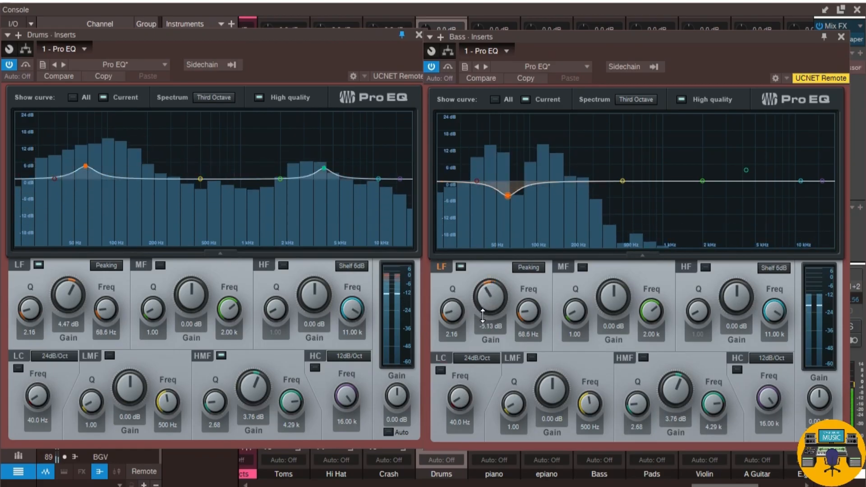
{"action": "left_click", "coordinate": [824, 37]}
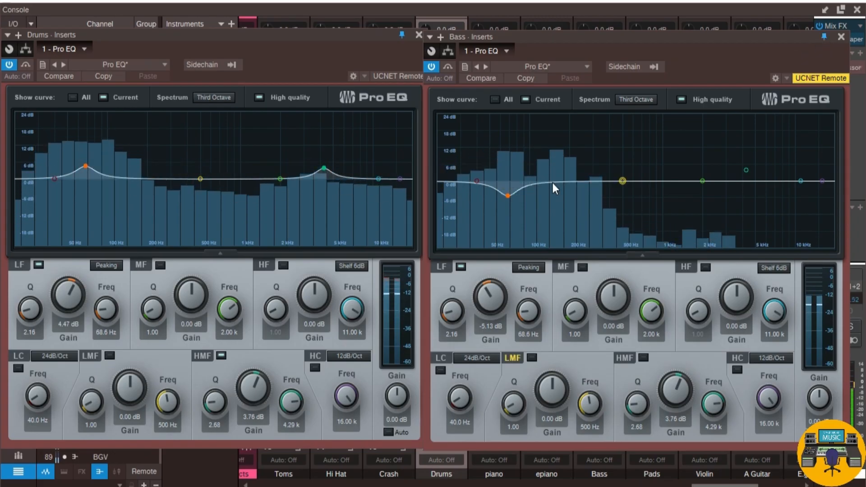
Boost the Bass EQ's LMF band by 3.76 dB at 158 Hz and cut the Drums EQ's LMF band by 3.53 dB at 158 Hz
{"action": "mouse_move", "coordinate": [551, 183]}
{"action": "left_mouse_down"}
{"action": "mouse_move", "coordinate": [557, 165]}
{"action": "mouse_move", "coordinate": [575, 168]}
{"action": "mouse_move", "coordinate": [559, 108]}
{"action": "mouse_move", "coordinate": [539, 156]}
{"action": "mouse_move", "coordinate": [542, 178]}
{"action": "mouse_move", "coordinate": [549, 168]}
{"action": "mouse_move", "coordinate": [556, 172]}
{"action": "left_mouse_up"}
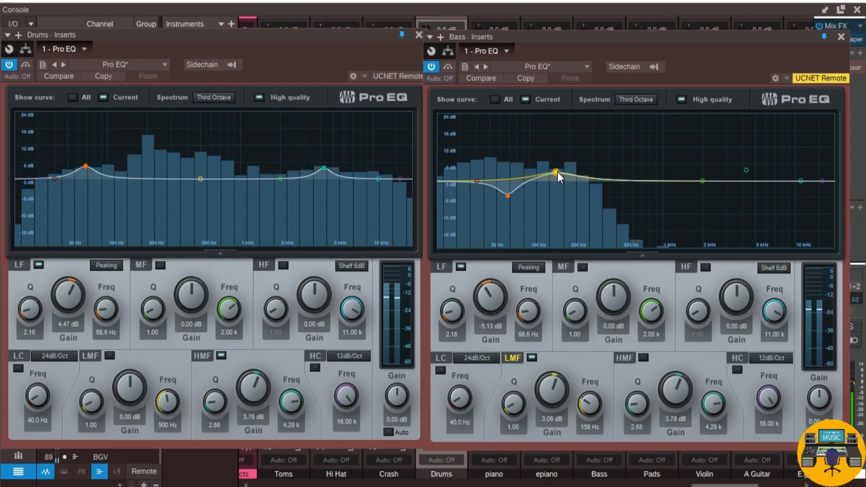
{"action": "left_click_drag", "start_coordinate": [558, 172], "coordinate": [556, 170]}
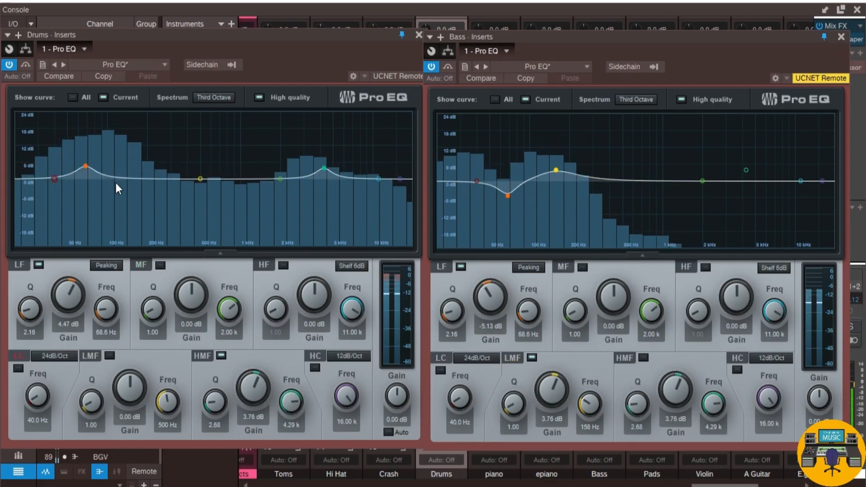
{"action": "left_click", "coordinate": [135, 177]}
{"action": "left_click_drag", "start_coordinate": [136, 178], "coordinate": [134, 189]}
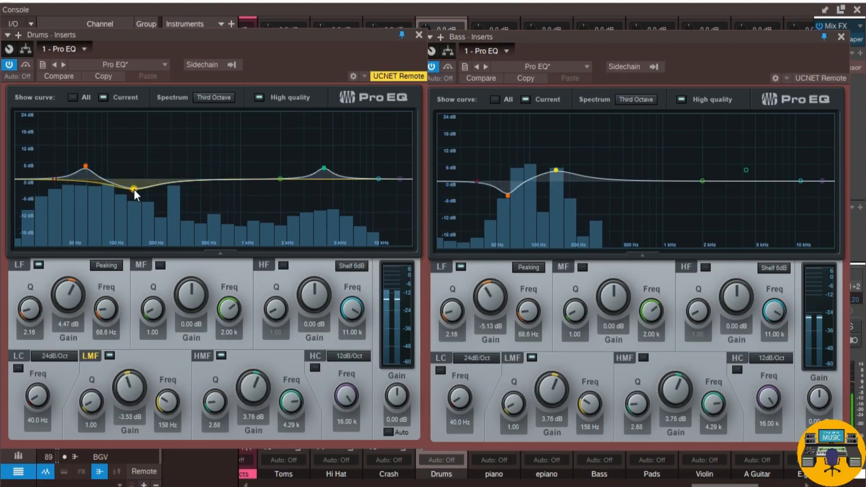
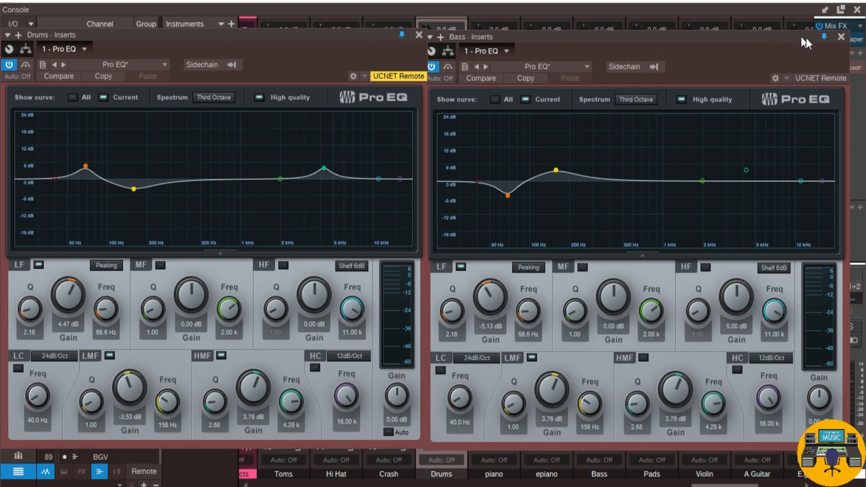
Close the Bass EQ, cut the Drums EQ's MF band by 1.88 dB at 353 Hz, and close the Drums EQ
{"action": "left_click", "coordinate": [841, 36]}
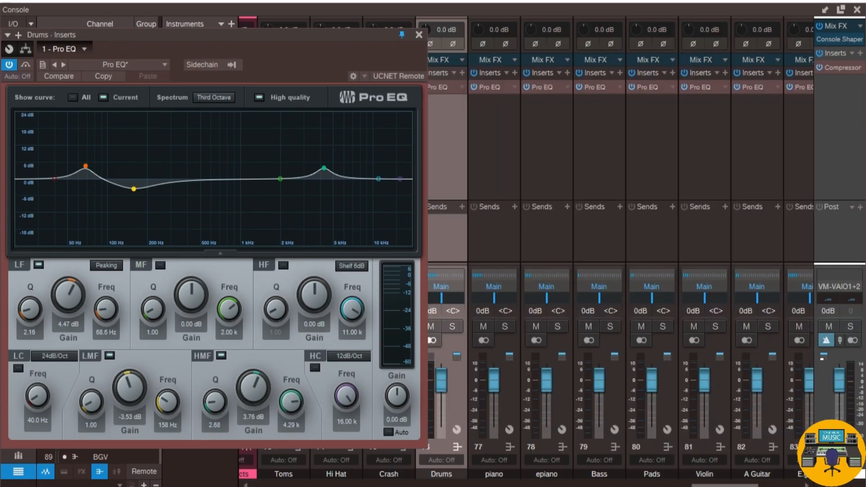
{"action": "left_click", "coordinate": [196, 180]}
{"action": "left_click_drag", "start_coordinate": [197, 180], "coordinate": [180, 185]}
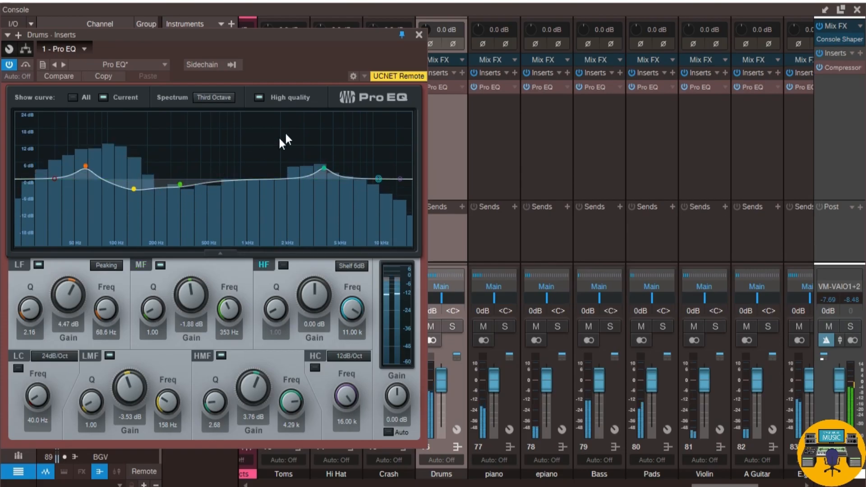
{"action": "left_click", "coordinate": [419, 34]}
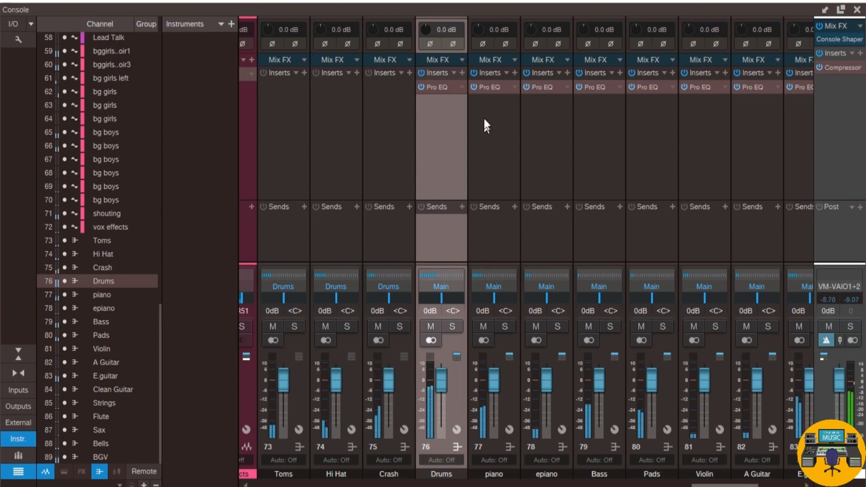
Add a high cut at 8.67 kHz in the piano bus's Pro EQ and close the EQ
{"action": "right_click", "coordinate": [491, 88]}
{"action": "left_click", "coordinate": [494, 101]}
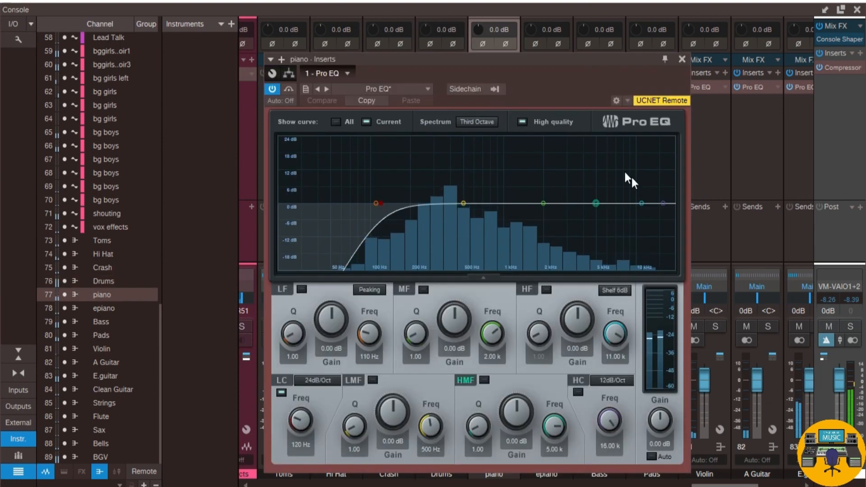
{"action": "left_click_drag", "start_coordinate": [661, 202], "coordinate": [622, 202]}
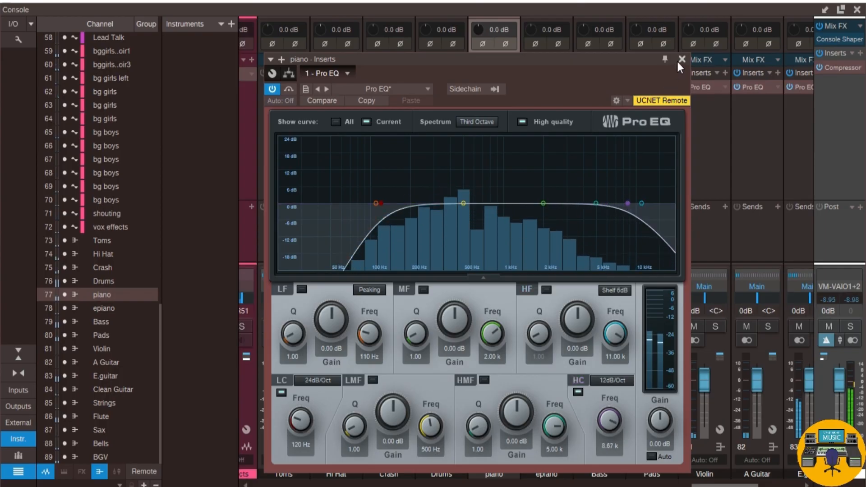
{"action": "left_click", "coordinate": [679, 59]}
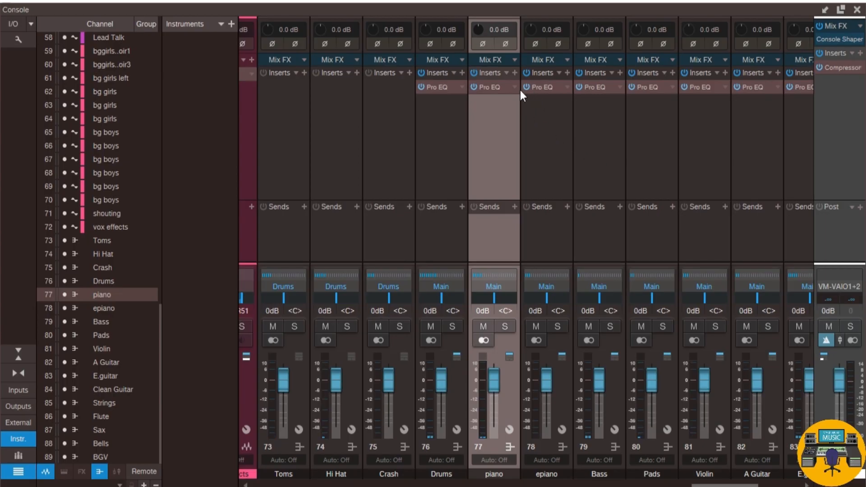
Reopen the piano bus's Pro EQ, raise its high-cut frequency to 11.41 kHz, and close the EQ
{"action": "right_click", "coordinate": [487, 89]}
{"action": "left_click", "coordinate": [495, 99]}
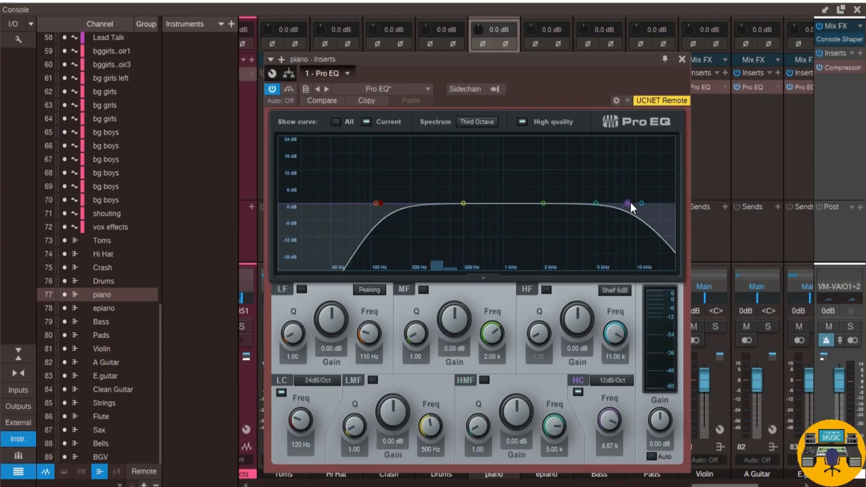
{"action": "left_click_drag", "start_coordinate": [631, 203], "coordinate": [643, 204]}
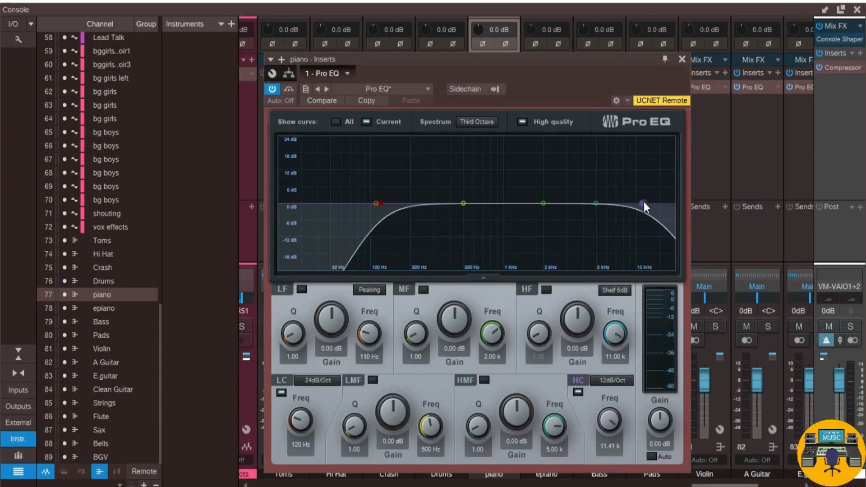
{"action": "left_click", "coordinate": [679, 59]}
Add a high cut at 10.34 kHz in the epiano bus's Pro EQ and close the EQ
{"action": "right_click", "coordinate": [540, 87]}
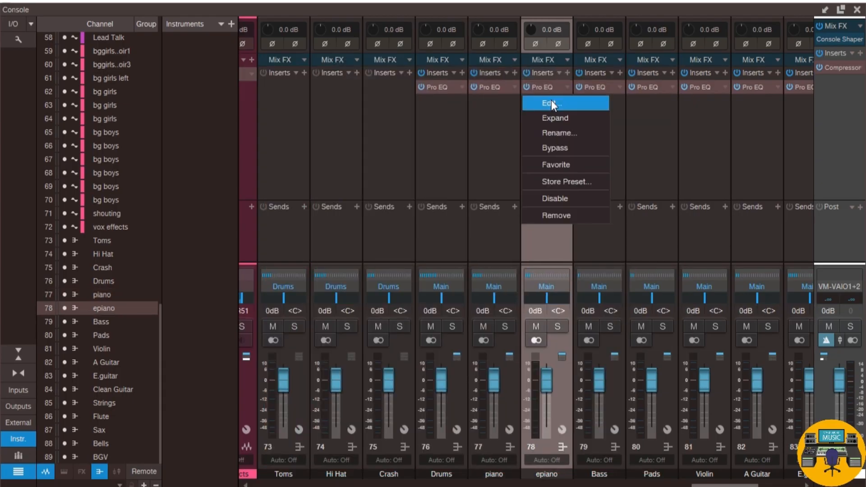
{"action": "left_click", "coordinate": [552, 102]}
{"action": "left_click_drag", "start_coordinate": [662, 201], "coordinate": [638, 202]}
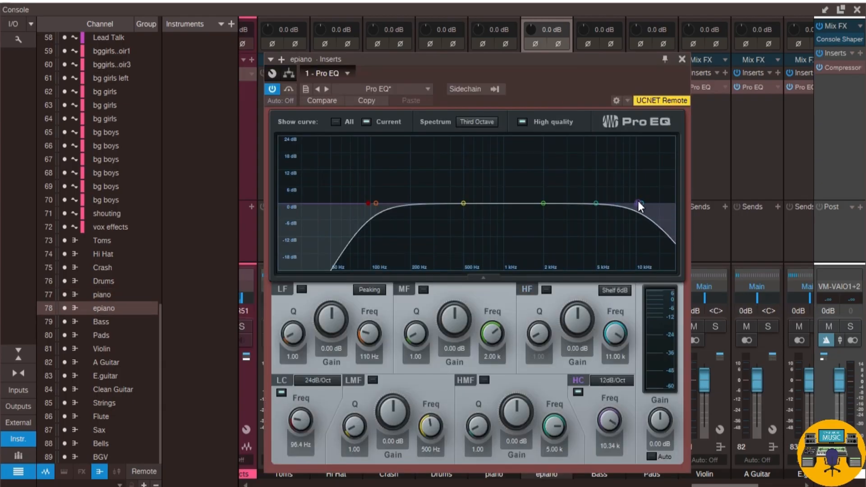
{"action": "left_click", "coordinate": [681, 59]}
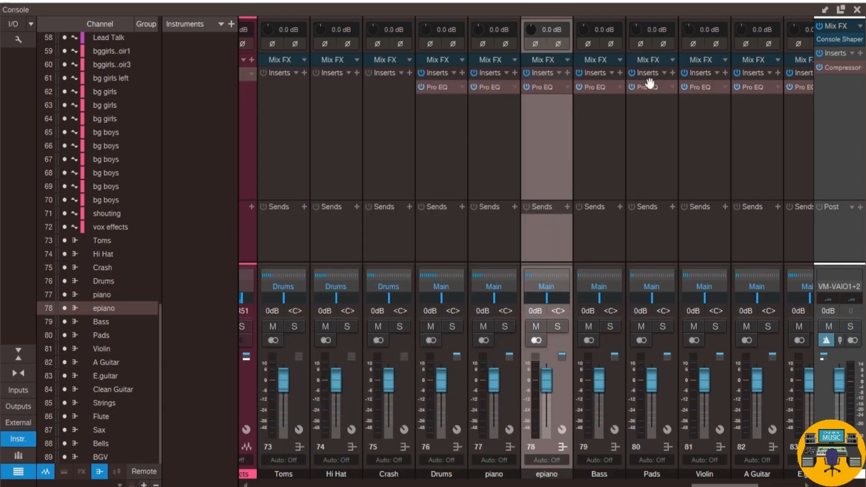
Add a high cut at 7.35 kHz in the Bass bus's Pro EQ and close the EQ
{"action": "right_click", "coordinate": [601, 93]}
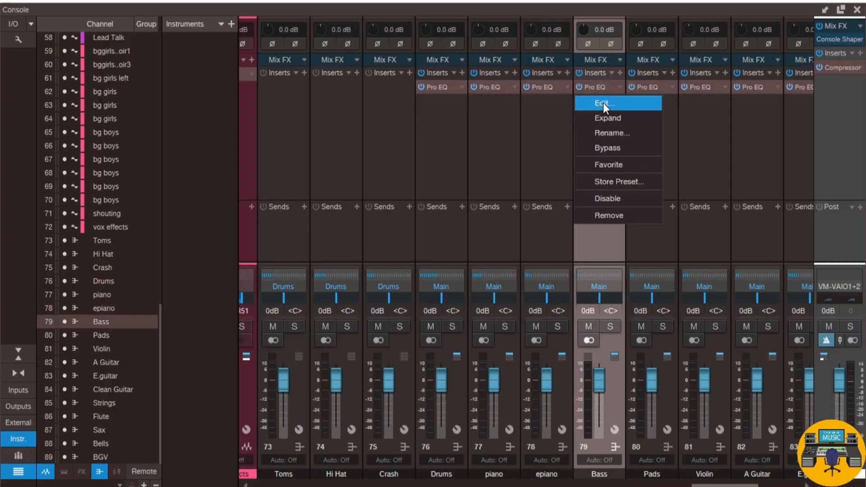
{"action": "left_click", "coordinate": [603, 103]}
{"action": "left_click_drag", "start_coordinate": [822, 181], "coordinate": [775, 181]}
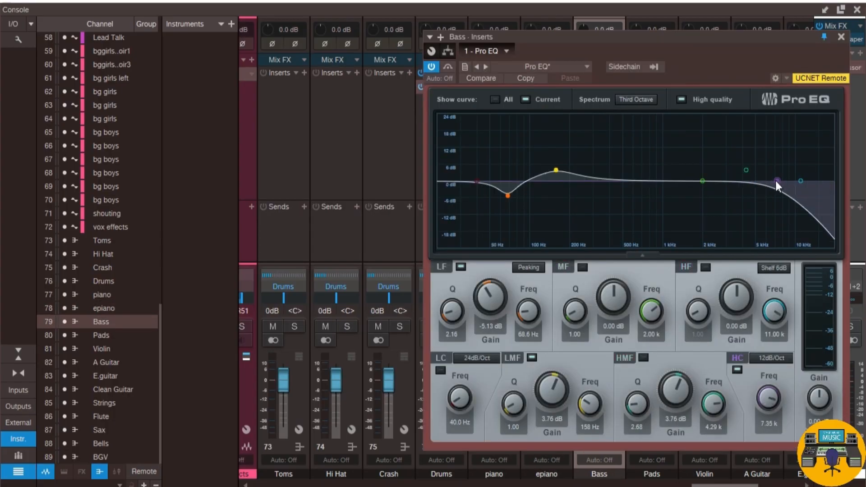
{"action": "left_click", "coordinate": [841, 36]}
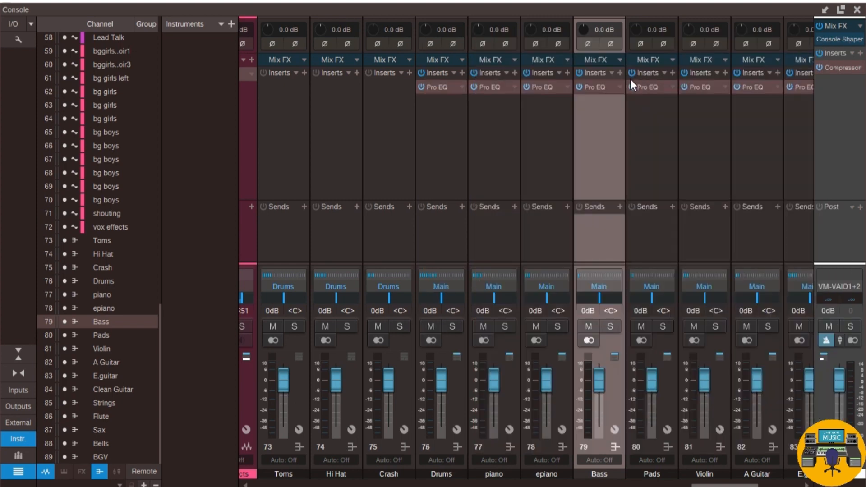
Boost the A Guitar bus's Pro EQ high shelf by 4.00 dB at 8.48 kHz and close the EQ
{"action": "right_click", "coordinate": [654, 88]}
{"action": "left_click_drag", "start_coordinate": [702, 486], "coordinate": [740, 485]}
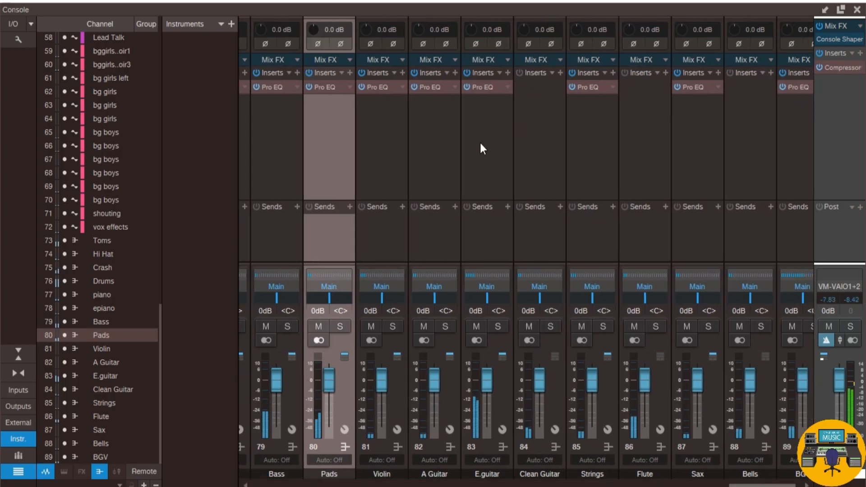
{"action": "right_click", "coordinate": [426, 90]}
{"action": "left_click", "coordinate": [431, 103]}
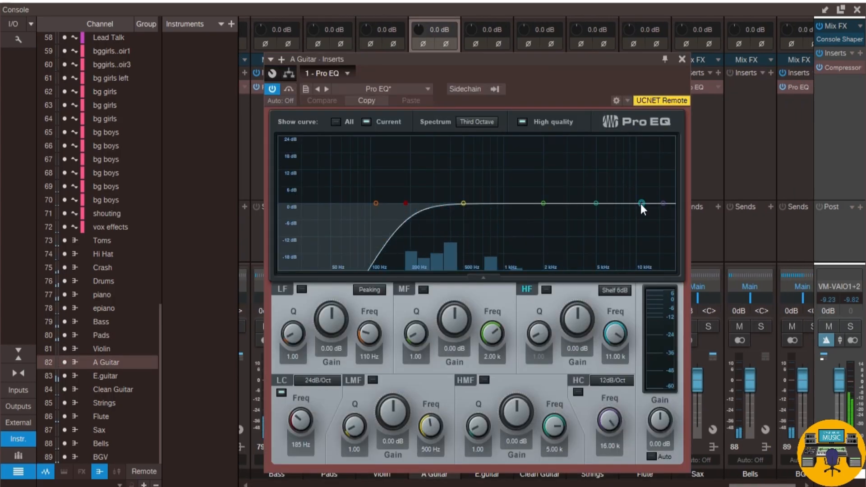
{"action": "left_click_drag", "start_coordinate": [642, 196], "coordinate": [639, 195]}
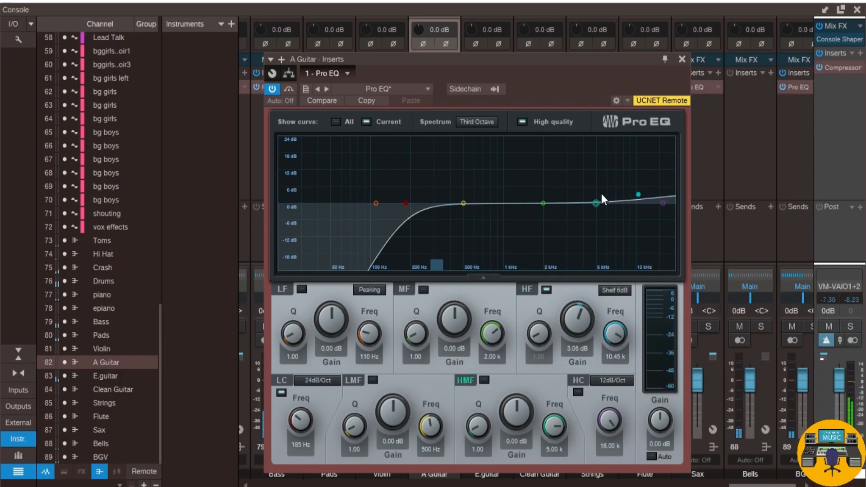
{"action": "left_click_drag", "start_coordinate": [639, 194], "coordinate": [626, 192]}
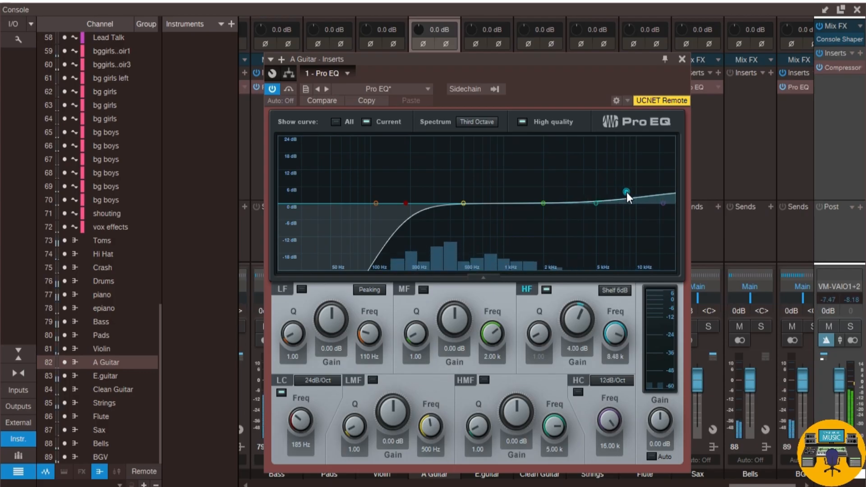
{"action": "left_click", "coordinate": [682, 60]}
Enable the high cut in the E.guitar bus's Pro EQ, lower its frequency below 16 kHz, and close the EQ
{"action": "right_click", "coordinate": [486, 90]}
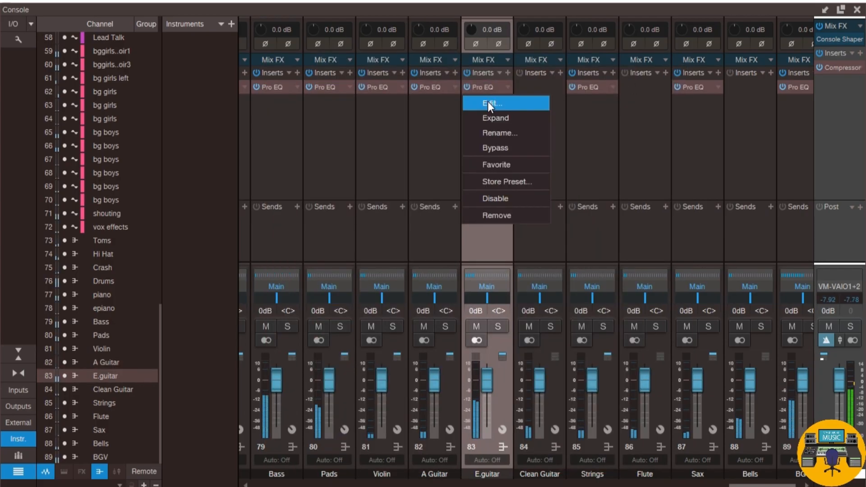
{"action": "left_click", "coordinate": [489, 101]}
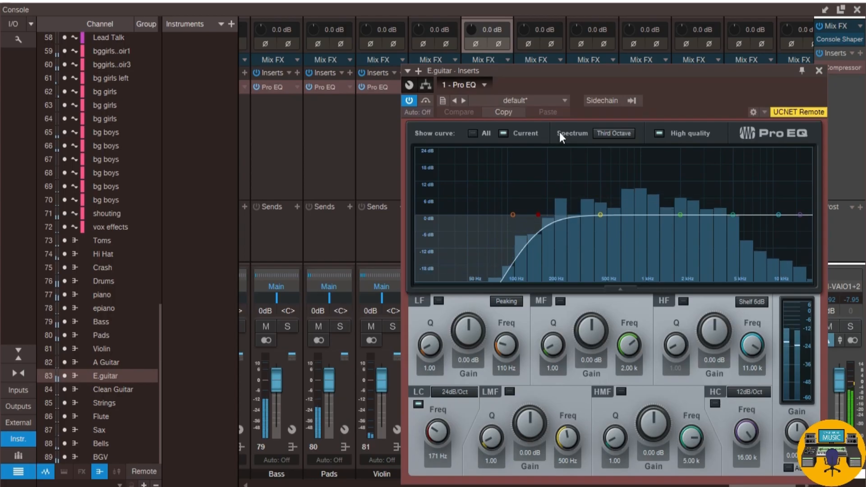
{"action": "left_click", "coordinate": [799, 215]}
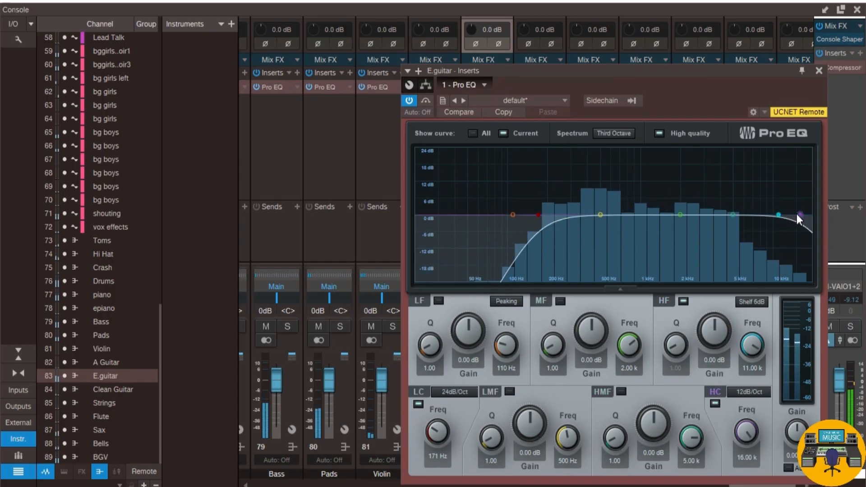
{"action": "left_click_drag", "start_coordinate": [797, 215], "coordinate": [771, 214]}
{"action": "left_click", "coordinate": [819, 71]}
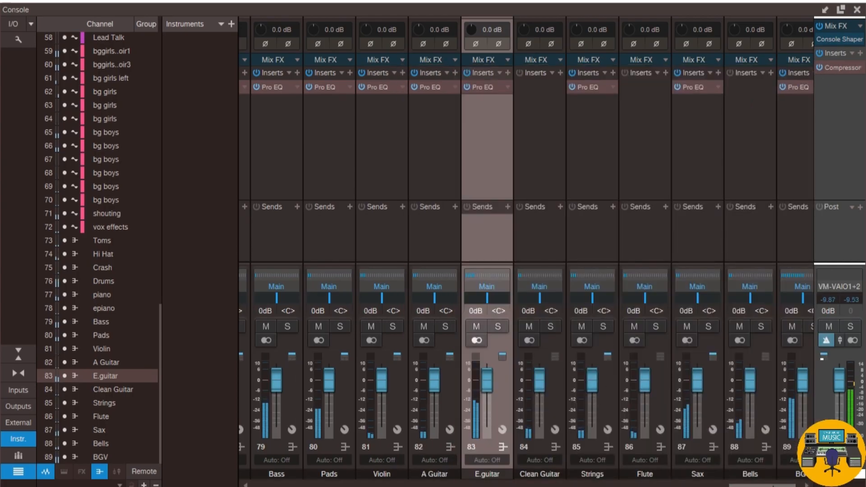
Boost the high shelf in the BGV bus's Pro EQ, shift it to a lower frequency, and close the EQ
{"action": "left_click_drag", "start_coordinate": [794, 486], "coordinate": [796, 486]}
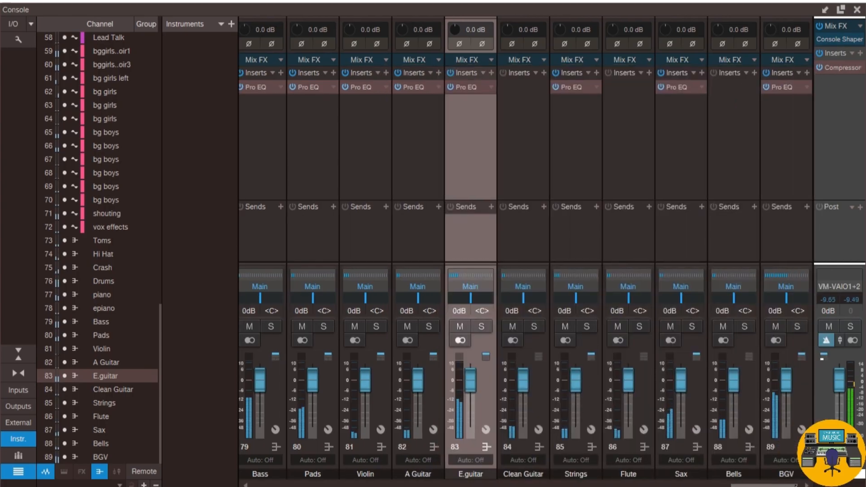
{"action": "right_click", "coordinate": [783, 87]}
{"action": "left_click", "coordinate": [781, 103]}
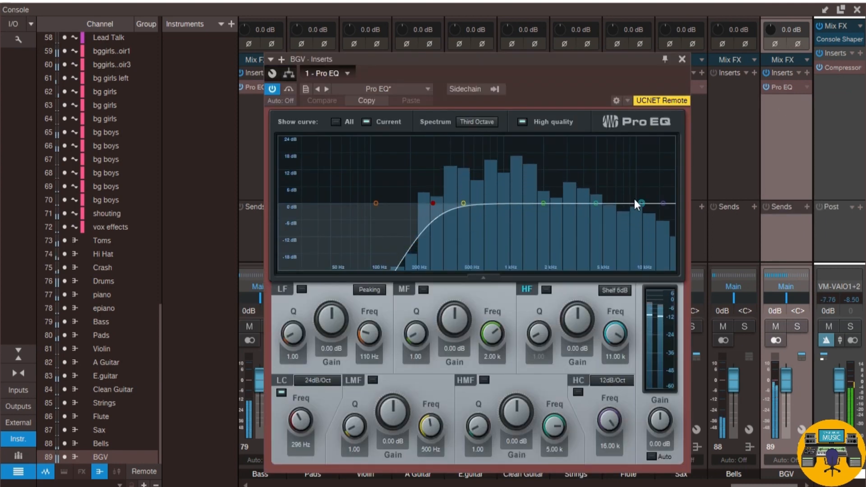
{"action": "mouse_move", "coordinate": [639, 198]}
{"action": "left_mouse_down"}
{"action": "mouse_move", "coordinate": [626, 176]}
{"action": "mouse_move", "coordinate": [627, 139]}
{"action": "mouse_move", "coordinate": [587, 168]}
{"action": "mouse_move", "coordinate": [557, 175]}
{"action": "mouse_move", "coordinate": [559, 140]}
{"action": "mouse_move", "coordinate": [559, 188]}
{"action": "mouse_move", "coordinate": [537, 172]}
{"action": "mouse_move", "coordinate": [570, 191]}
{"action": "mouse_move", "coordinate": [638, 195]}
{"action": "mouse_move", "coordinate": [628, 189]}
{"action": "left_mouse_up"}
{"action": "left_click", "coordinate": [681, 60]}
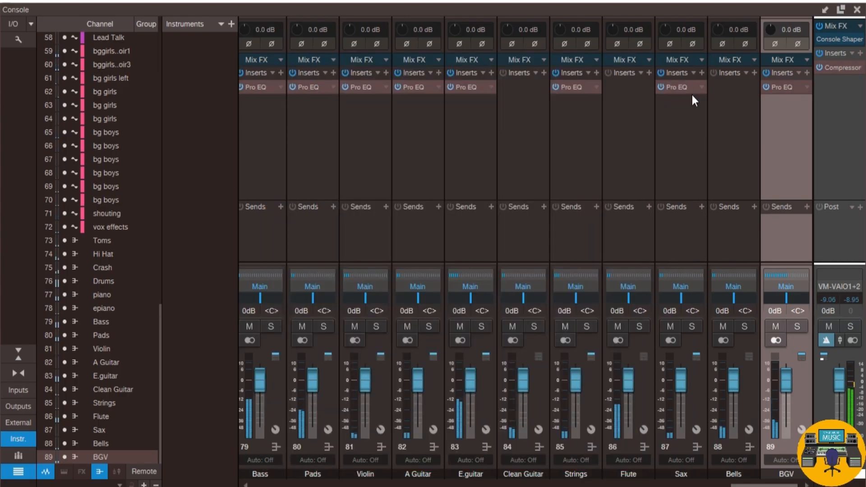
{"action": "left_click_drag", "start_coordinate": [764, 486], "coordinate": [710, 485]}
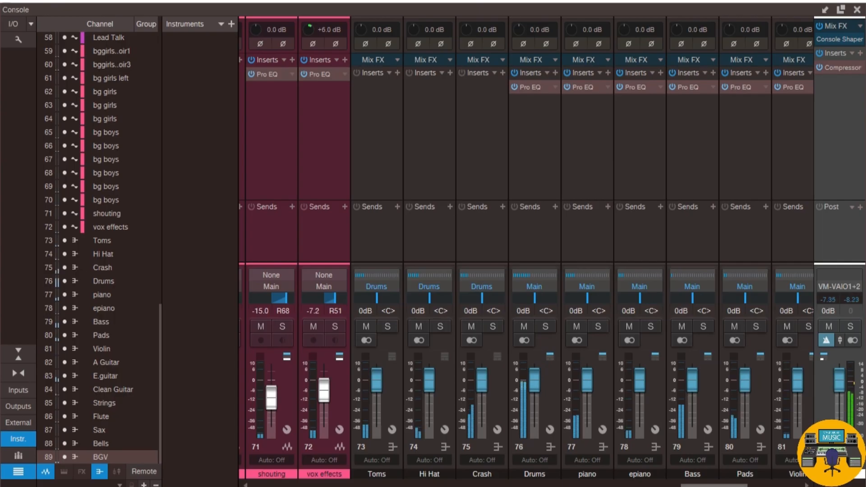
{"action": "mouse_move", "coordinate": [513, 486]}
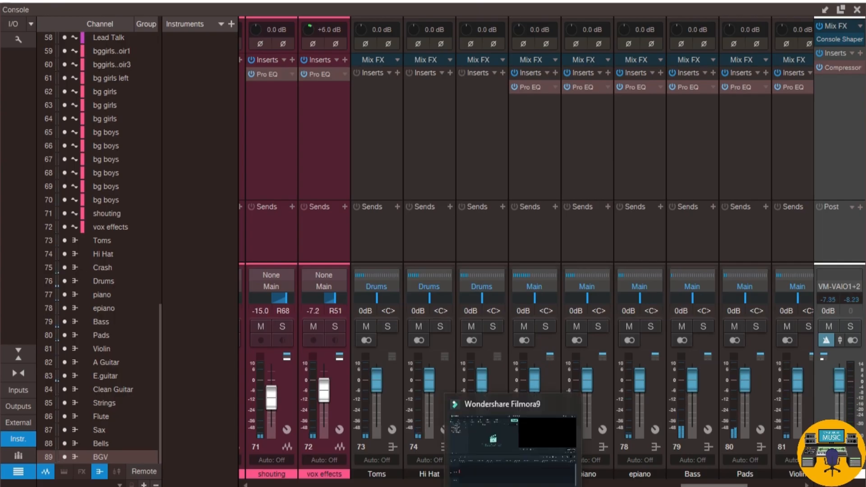
{"action": "left_click", "coordinate": [739, 486]}
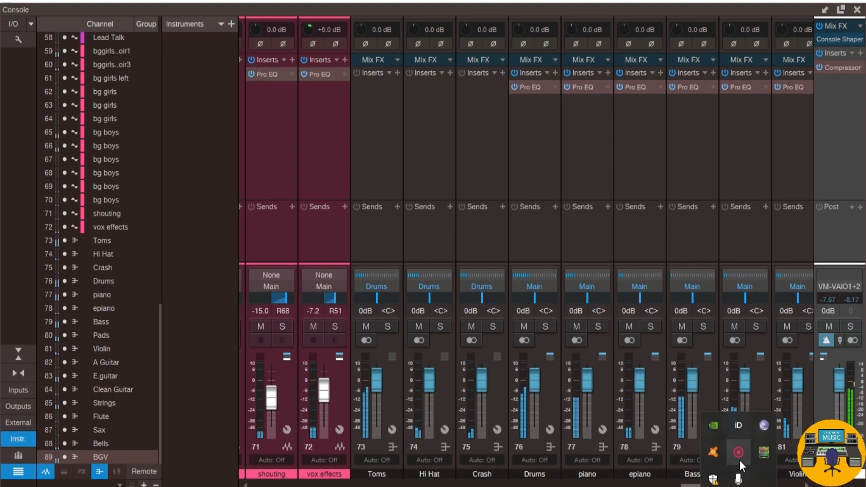
{"action": "right_click", "coordinate": [740, 461]}
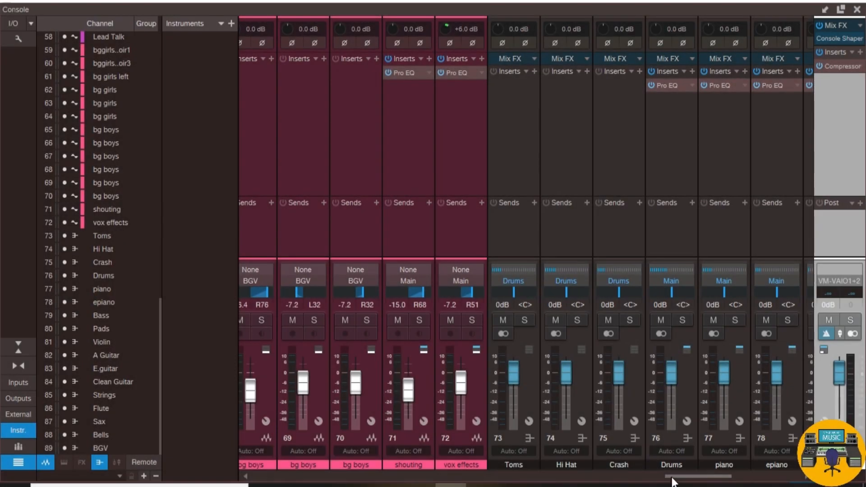
Insert the stock Compressor after the Pro EQ on the Drums bus
{"action": "left_click_drag", "start_coordinate": [675, 478], "coordinate": [742, 480]}
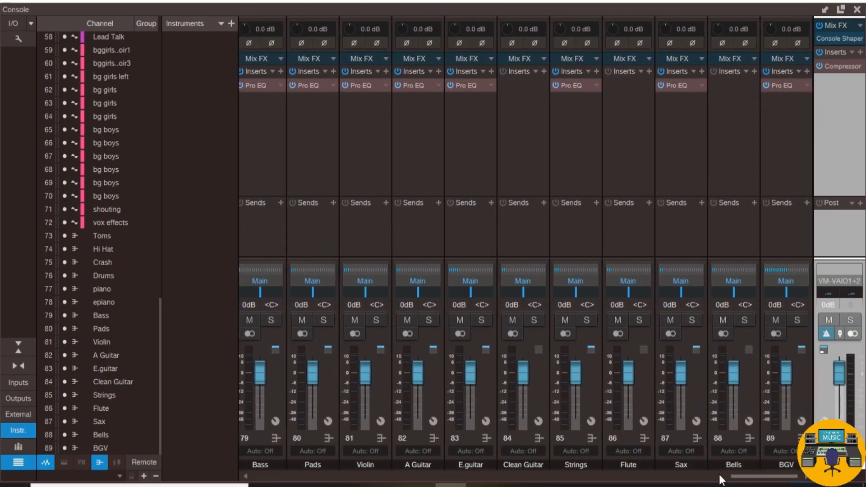
{"action": "left_click_drag", "start_coordinate": [734, 477], "coordinate": [691, 482]}
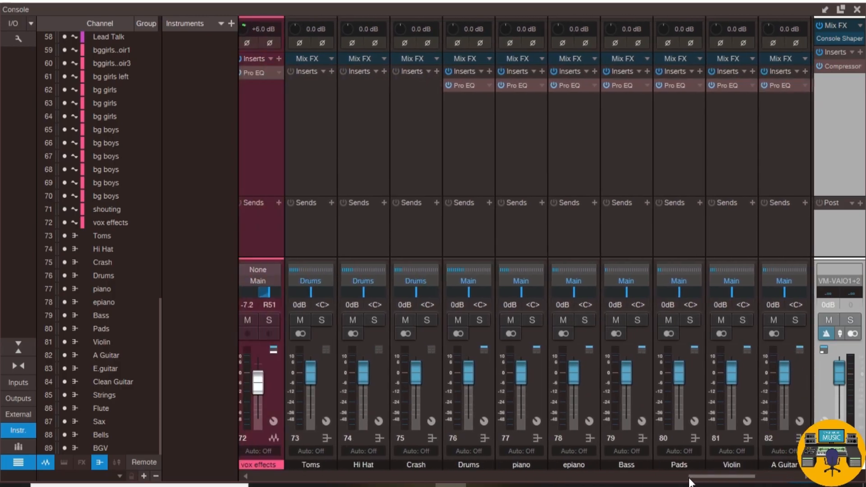
{"action": "left_click", "coordinate": [481, 147]}
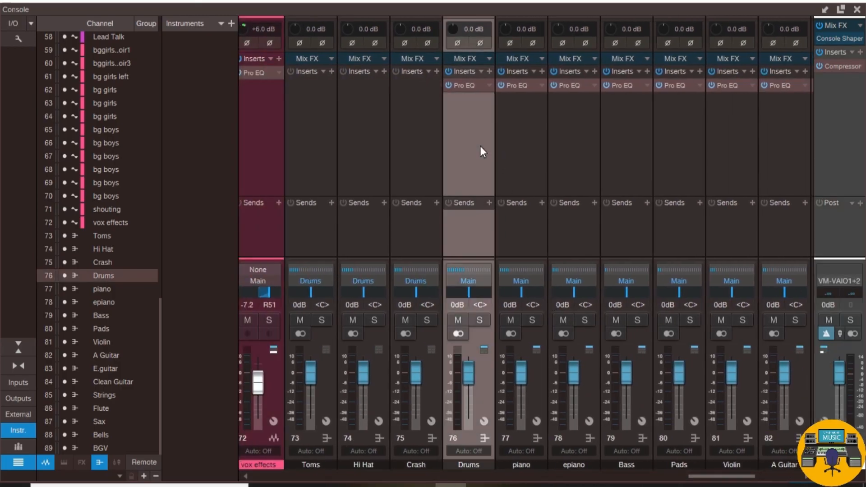
{"action": "left_click", "coordinate": [488, 71]}
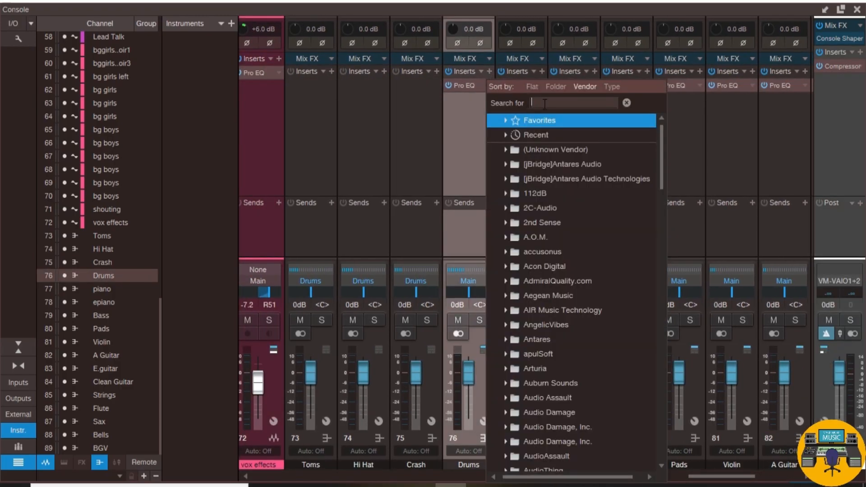
{"action": "type", "text": "comp"}
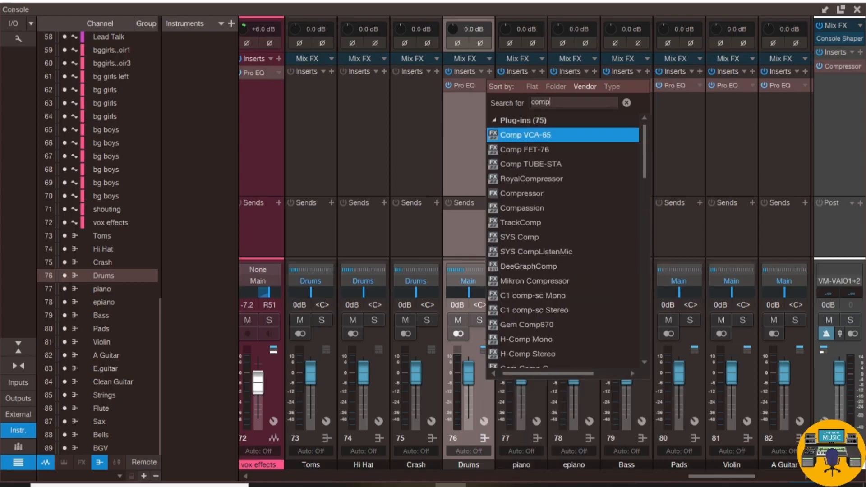
{"action": "left_click", "coordinate": [548, 192]}
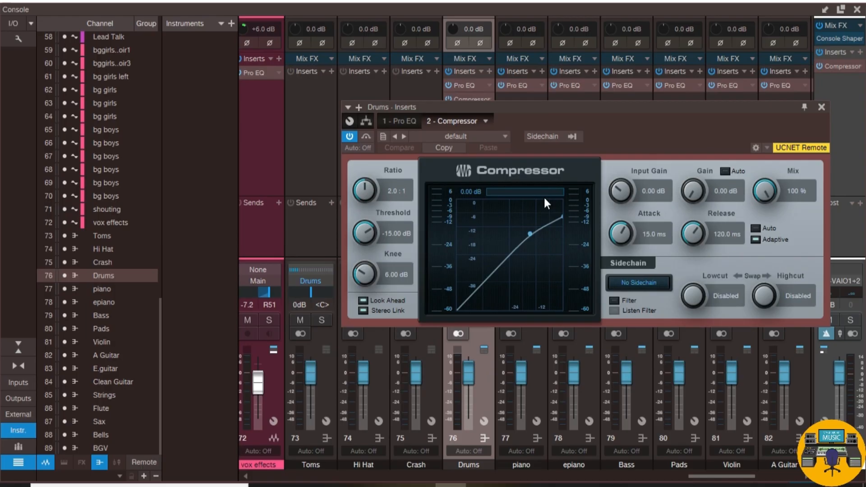
{"action": "left_click_drag", "start_coordinate": [539, 110], "coordinate": [522, 109]}
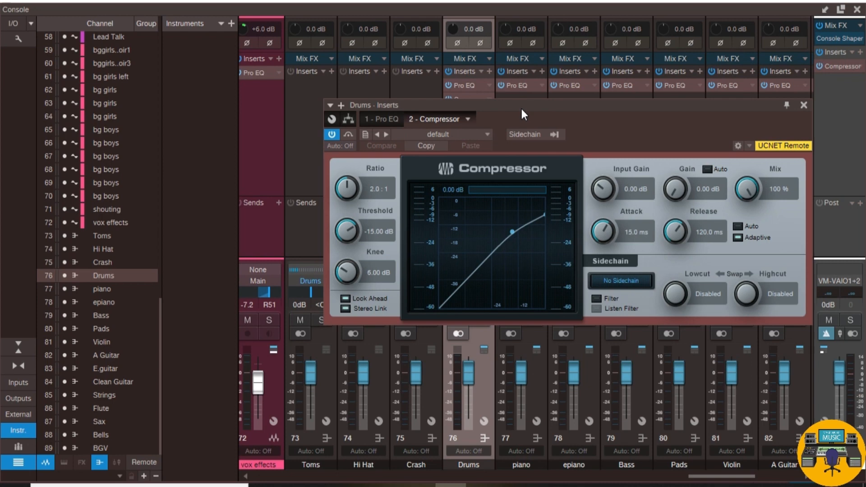
Load the Drum Bus - Smooth preset in the Drums bus's Compressor
{"action": "left_click", "coordinate": [489, 136]}
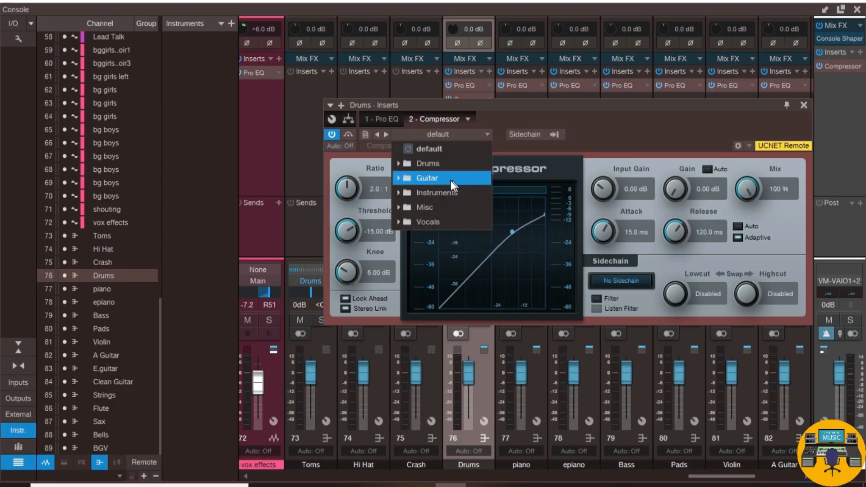
{"action": "left_click", "coordinate": [399, 164]}
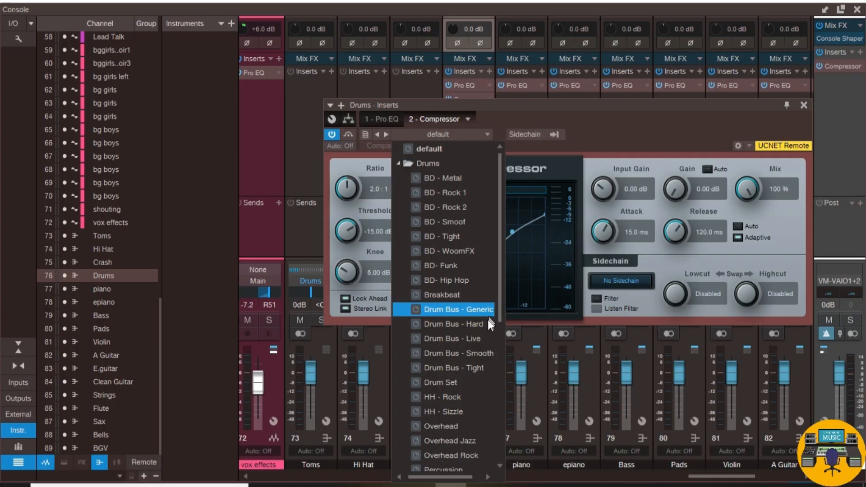
{"action": "left_click", "coordinate": [472, 352]}
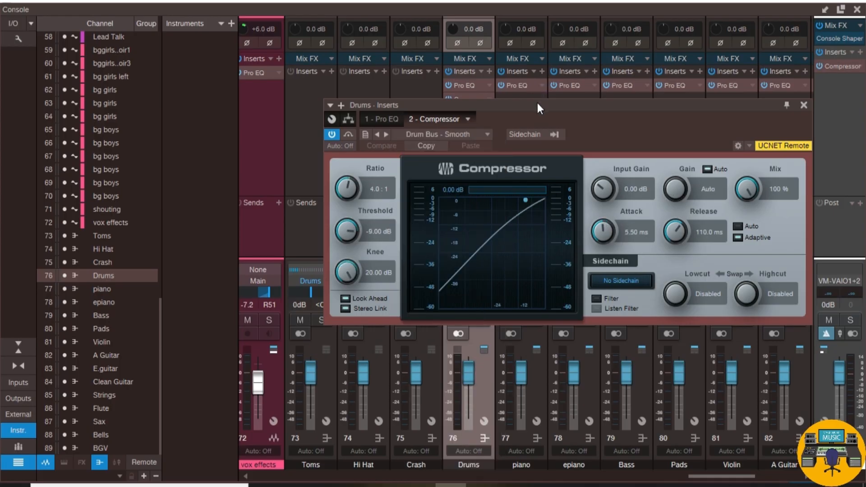
While playing the mix, set the Drums Compressor's threshold to -2.04 dB and knee to 16.72 dB, and close the plug-in
{"action": "key", "text": "space"}
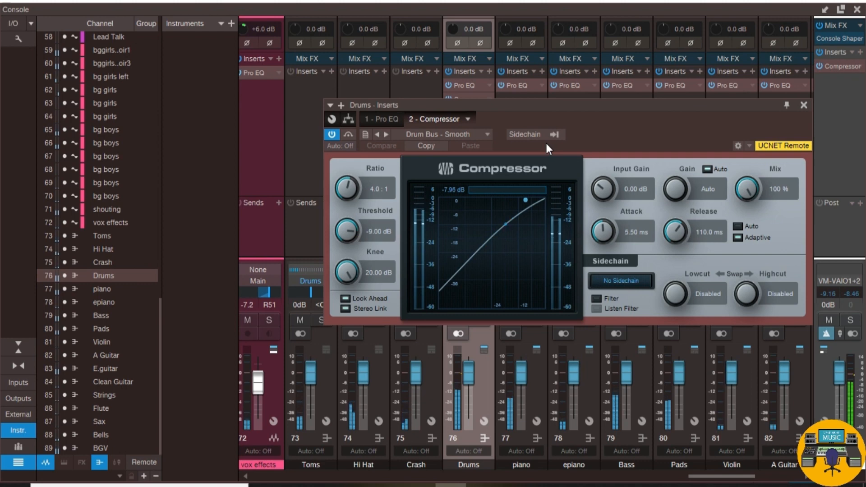
{"action": "left_click_drag", "start_coordinate": [347, 244], "coordinate": [350, 222]}
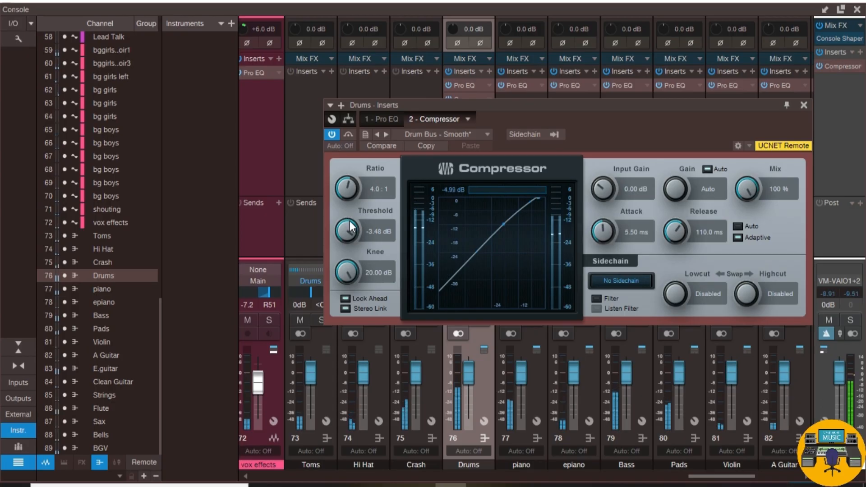
{"action": "left_click_drag", "start_coordinate": [344, 226], "coordinate": [344, 224]}
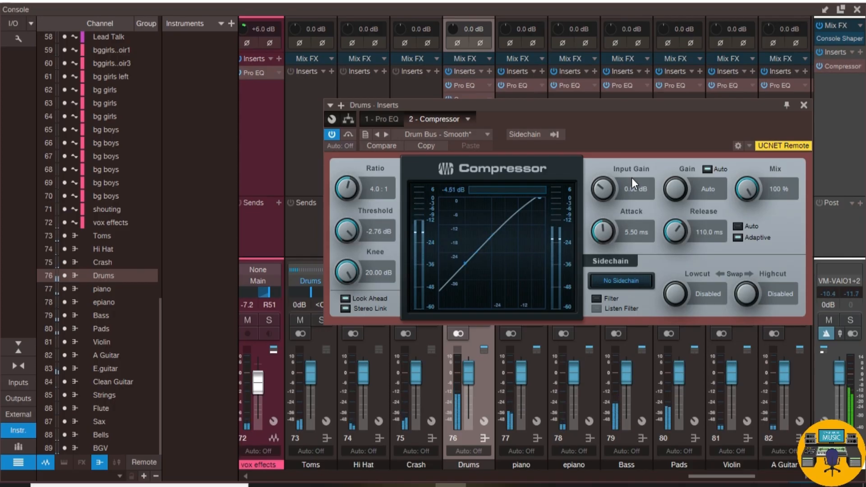
{"action": "key", "text": "space"}
{"action": "left_click_drag", "start_coordinate": [341, 223], "coordinate": [347, 229]}
{"action": "key", "text": "space"}
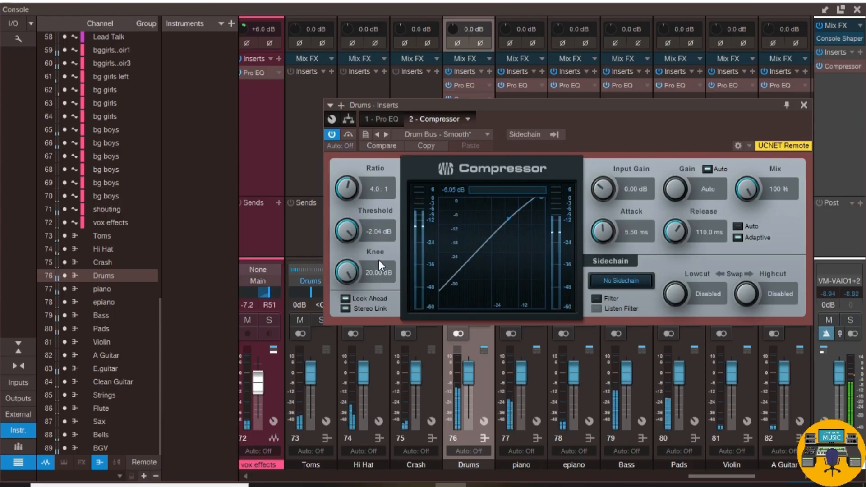
{"action": "left_click_drag", "start_coordinate": [348, 285], "coordinate": [354, 306]}
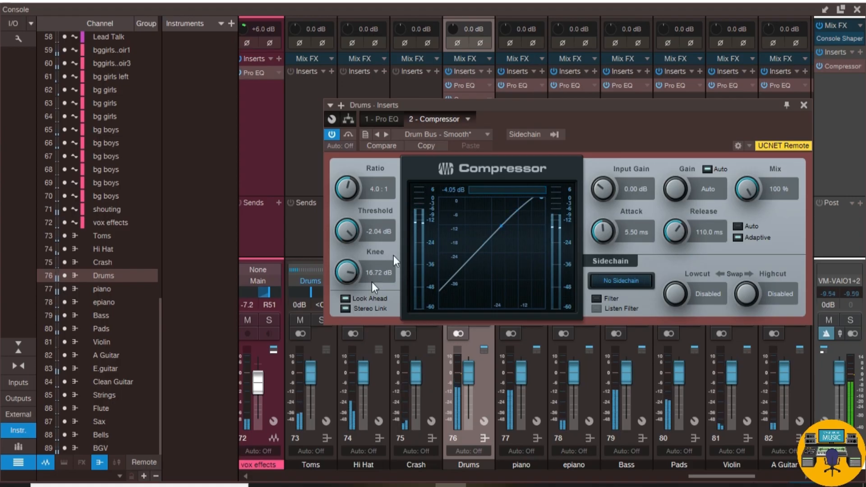
{"action": "left_click", "coordinate": [804, 104]}
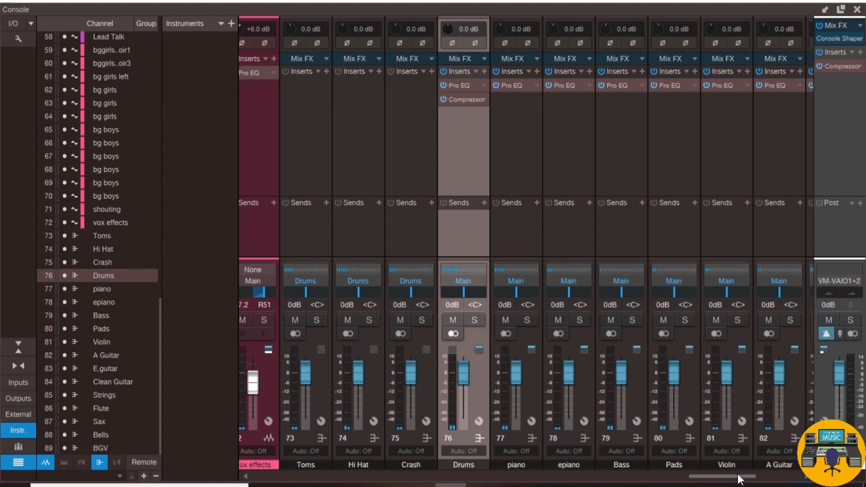
Copy the Drums bus's Compressor to the Bass bus and load its Bass - Guitar preset
{"action": "scroll", "coordinate": [738, 474], "scroll_direction": "right", "scroll_amount": 1}
{"action": "left_click_drag", "start_coordinate": [418, 100], "coordinate": [578, 108]}
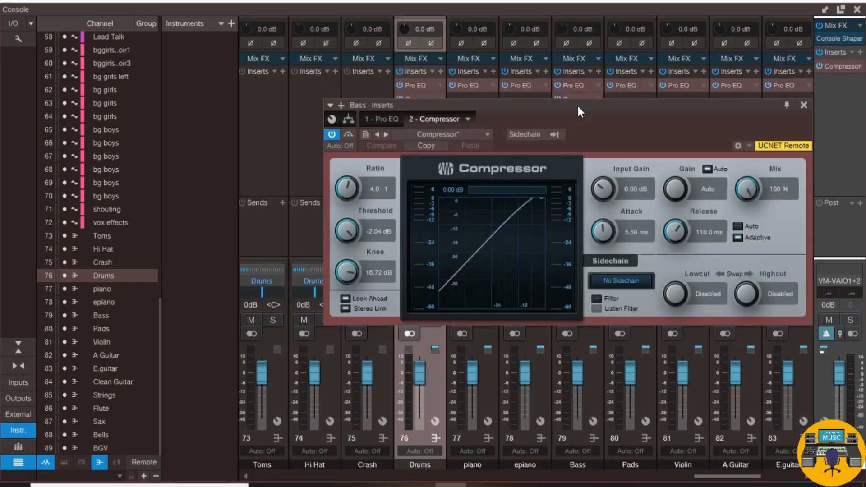
{"action": "left_click", "coordinate": [485, 133]}
{"action": "left_click", "coordinate": [402, 177]}
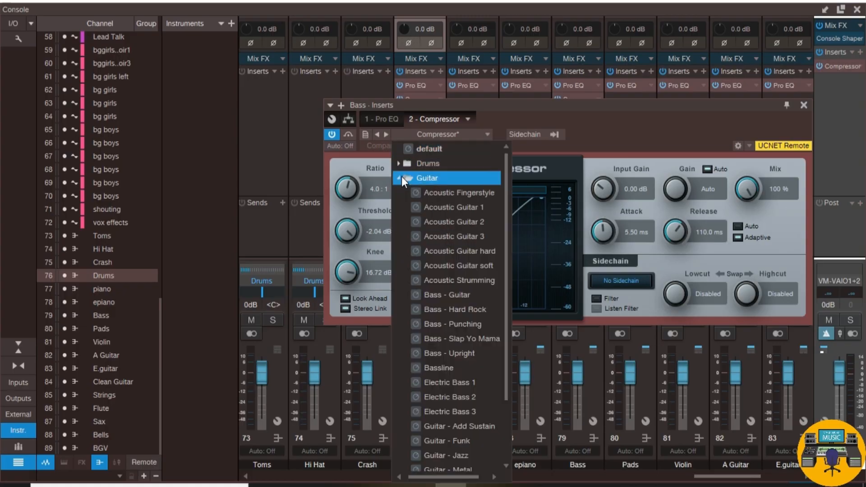
{"action": "left_click", "coordinate": [477, 295]}
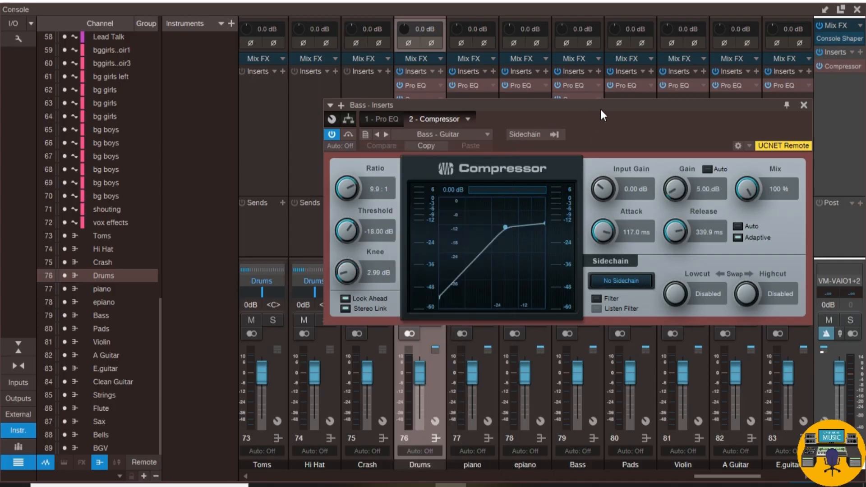
{"action": "left_click_drag", "start_coordinate": [600, 109], "coordinate": [391, 69]}
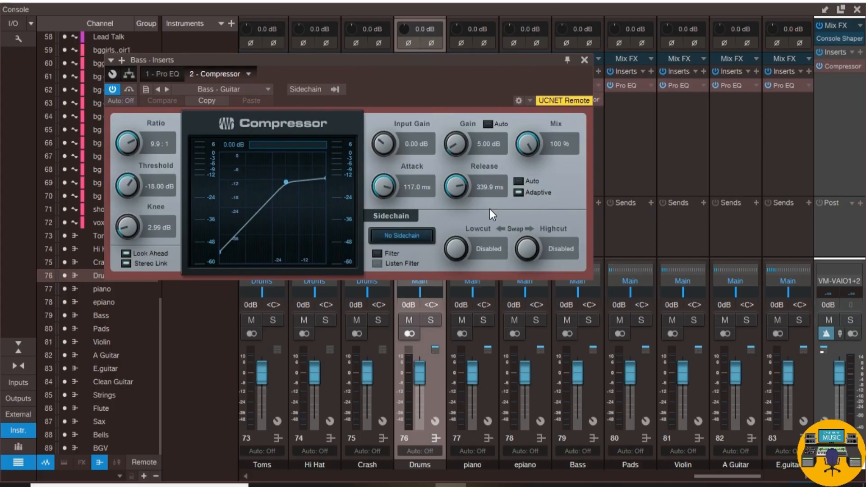
While playing the mix, set the threshold of the Bass bus's Compressor to -15.60 dB
{"action": "key", "text": "space"}
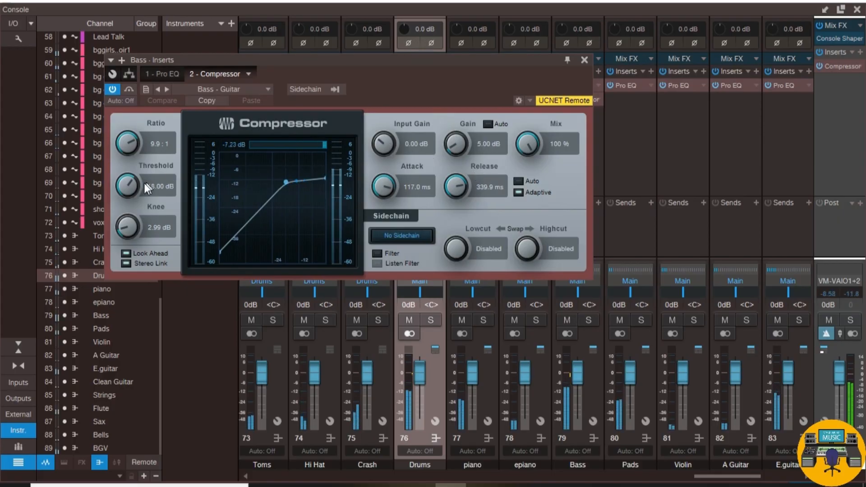
{"action": "left_click_drag", "start_coordinate": [130, 185], "coordinate": [133, 184]}
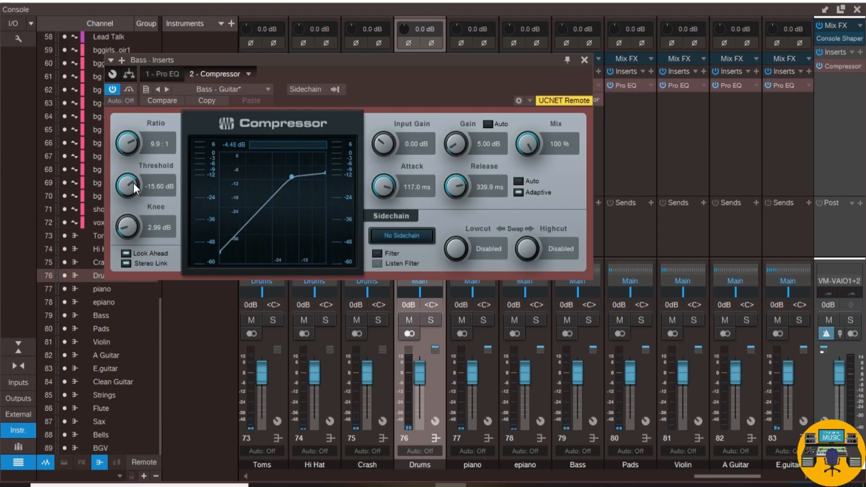
Place the Bass and Drums Compressor windows apart and pin both open to compare them during playback
{"action": "left_click_drag", "start_coordinate": [308, 63], "coordinate": [579, 131]}
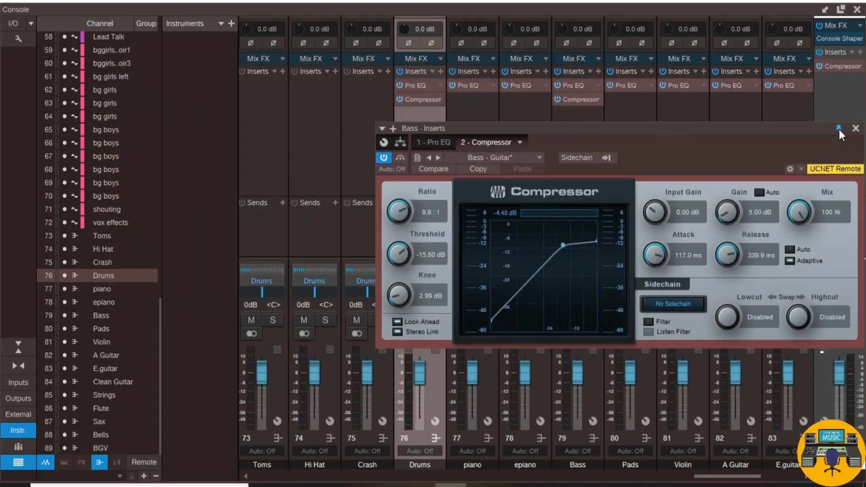
{"action": "right_click", "coordinate": [423, 99]}
{"action": "left_click", "coordinate": [425, 114]}
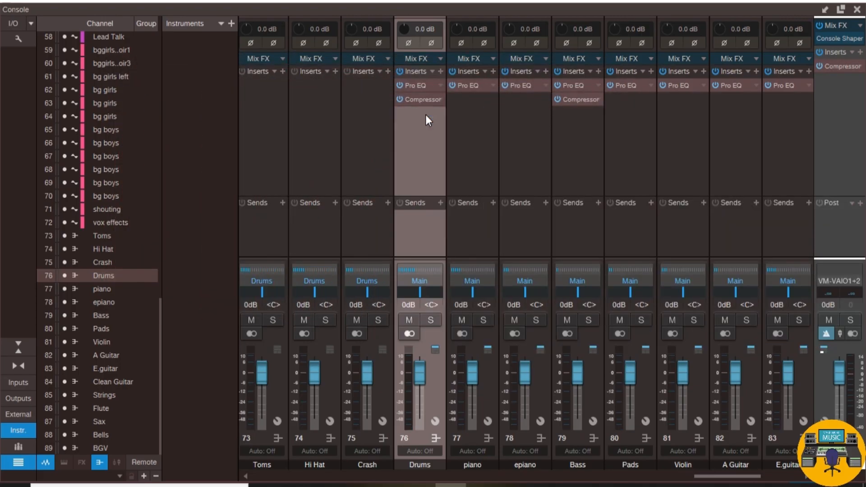
{"action": "left_click_drag", "start_coordinate": [456, 106], "coordinate": [134, 63]}
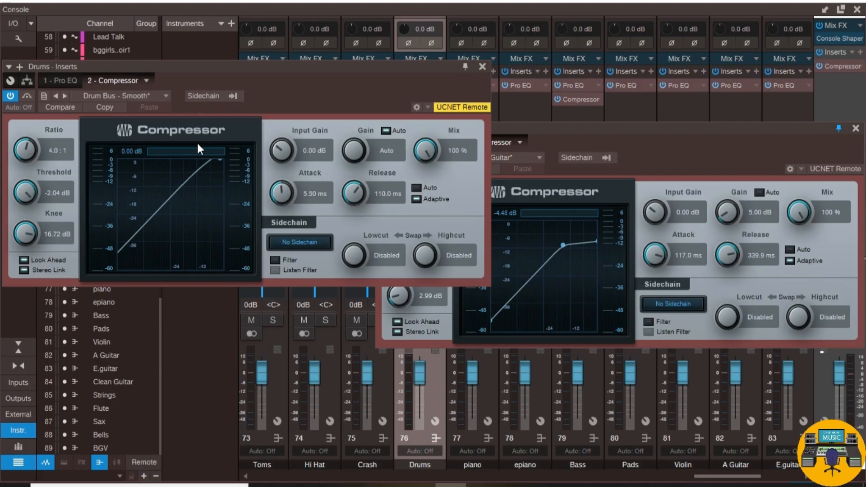
{"action": "left_click_drag", "start_coordinate": [653, 130], "coordinate": [654, 229]}
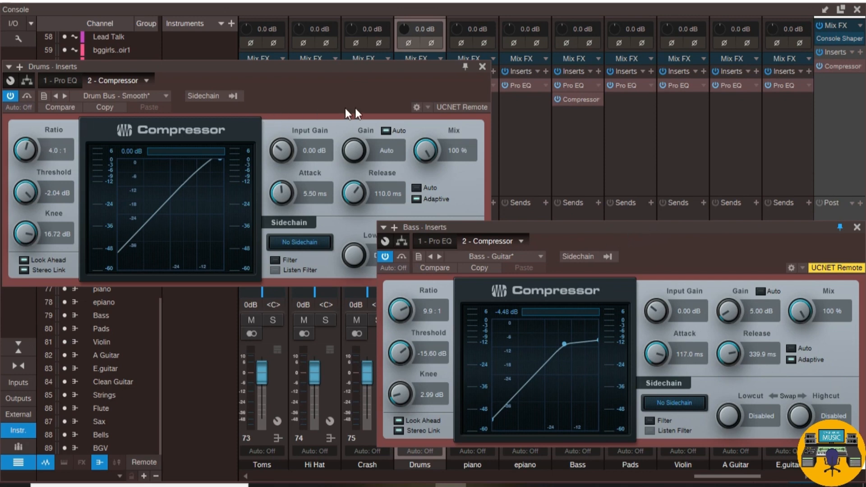
{"action": "left_click", "coordinate": [462, 66]}
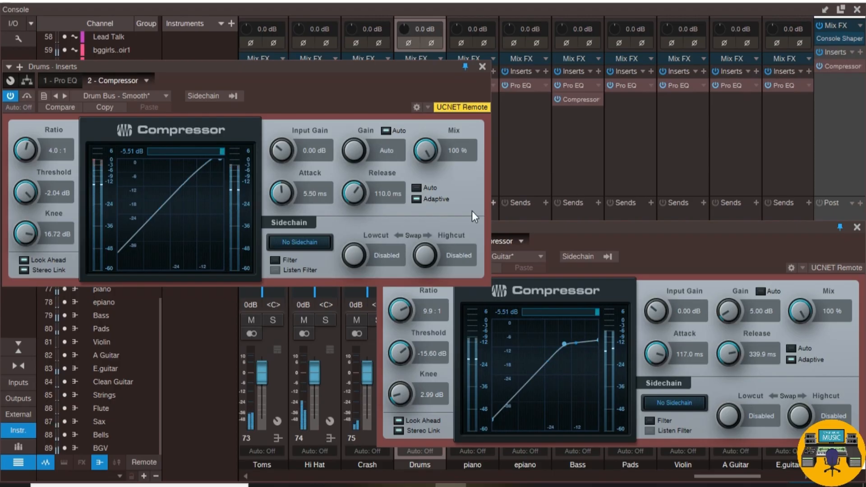
Set the Bass Compressor's threshold to -15.36 dB and close the Drums and Bass plug-in windows
{"action": "left_click_drag", "start_coordinate": [400, 357], "coordinate": [400, 353]}
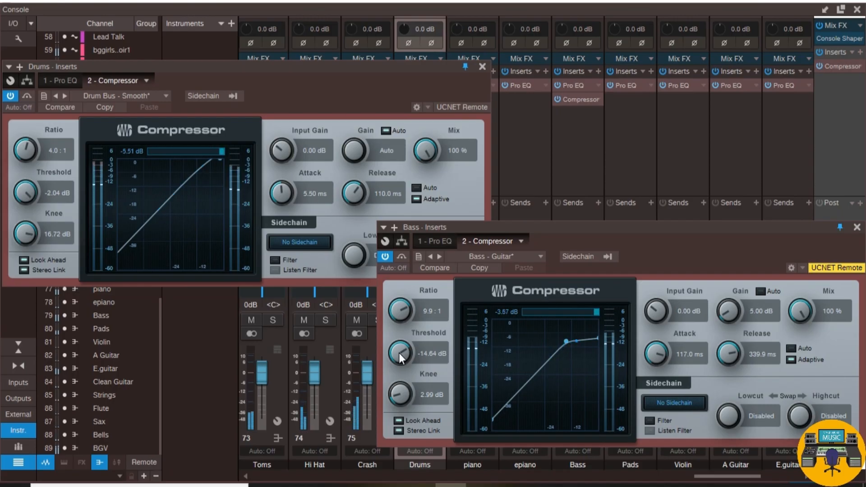
{"action": "scroll", "coordinate": [399, 355], "scroll_direction": "down", "scroll_amount": 2}
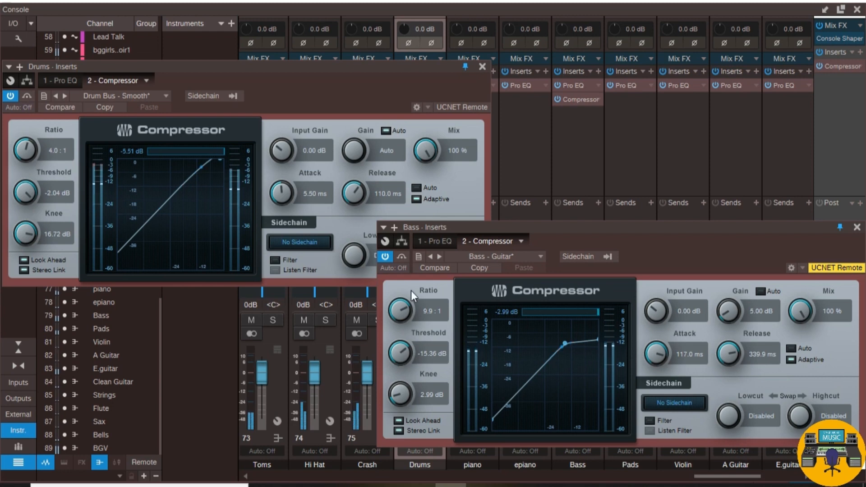
{"action": "left_click", "coordinate": [485, 67]}
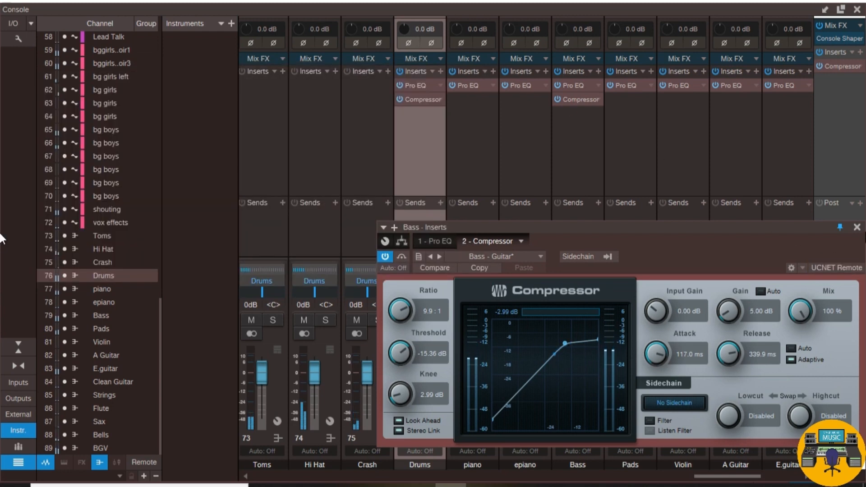
{"action": "left_click", "coordinate": [856, 227]}
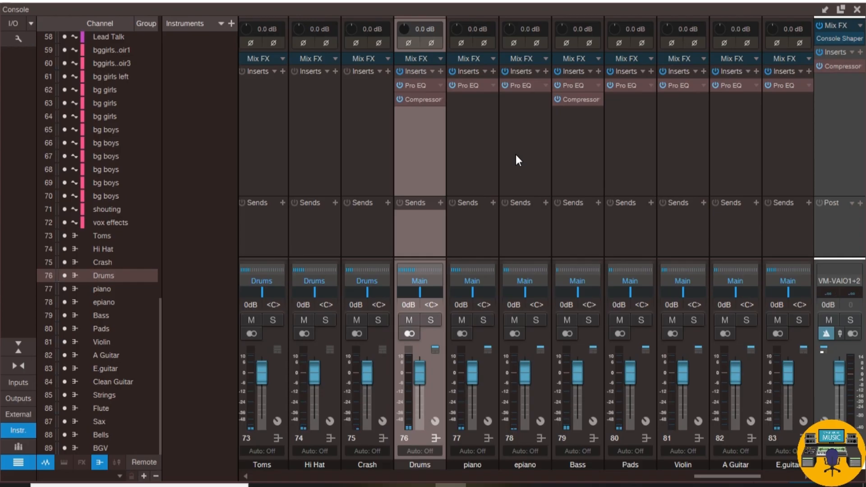
Copy the Bass bus's Compressor to the A Guitar bus and load its Guitar - Metal preset
{"action": "left_click_drag", "start_coordinate": [710, 482], "coordinate": [738, 484]}
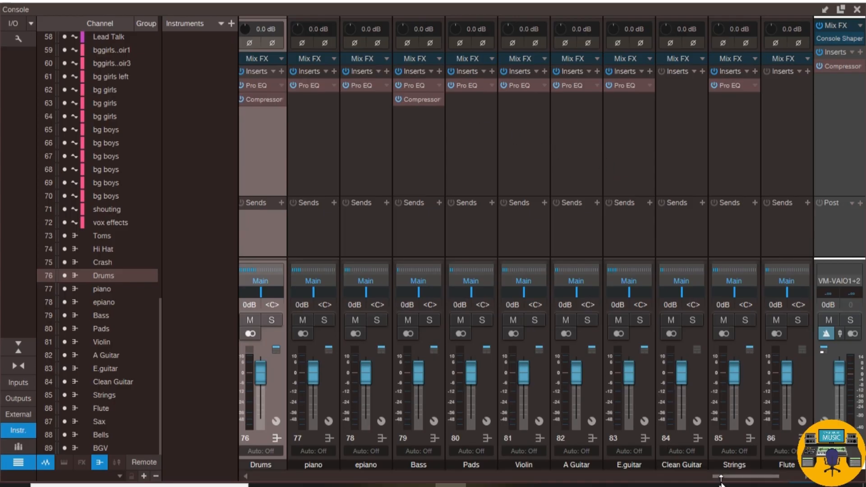
{"action": "mouse_move", "coordinate": [737, 480]}
{"action": "left_mouse_down"}
{"action": "mouse_move", "coordinate": [757, 481]}
{"action": "mouse_move", "coordinate": [706, 484]}
{"action": "mouse_move", "coordinate": [731, 481]}
{"action": "left_mouse_up"}
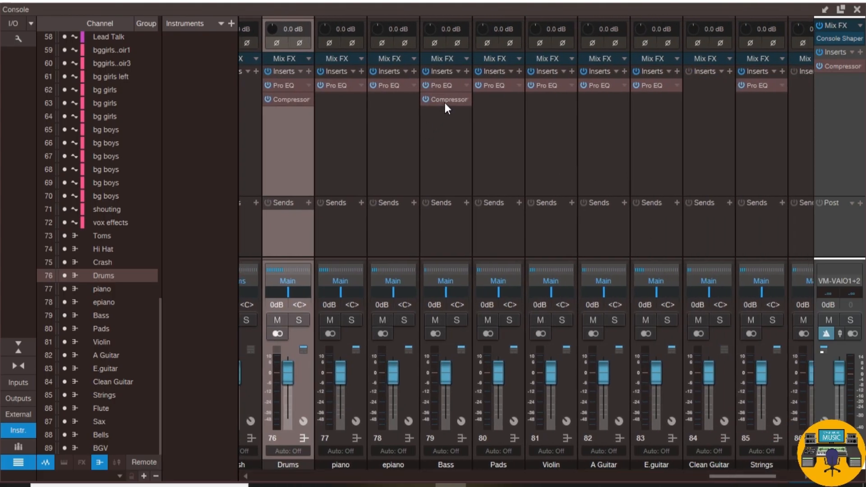
{"action": "left_click_drag", "start_coordinate": [445, 103], "coordinate": [608, 101]}
{"action": "left_click", "coordinate": [528, 259]}
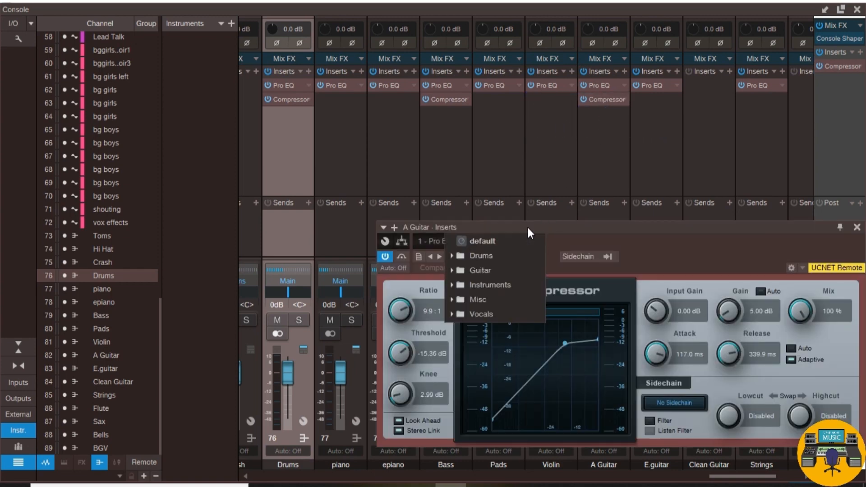
{"action": "left_click", "coordinate": [451, 271]}
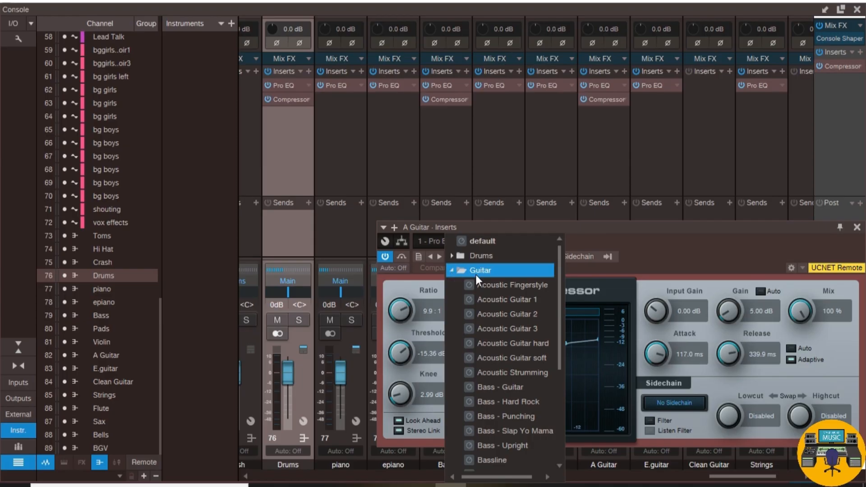
{"action": "left_click_drag", "start_coordinate": [561, 264], "coordinate": [561, 356]}
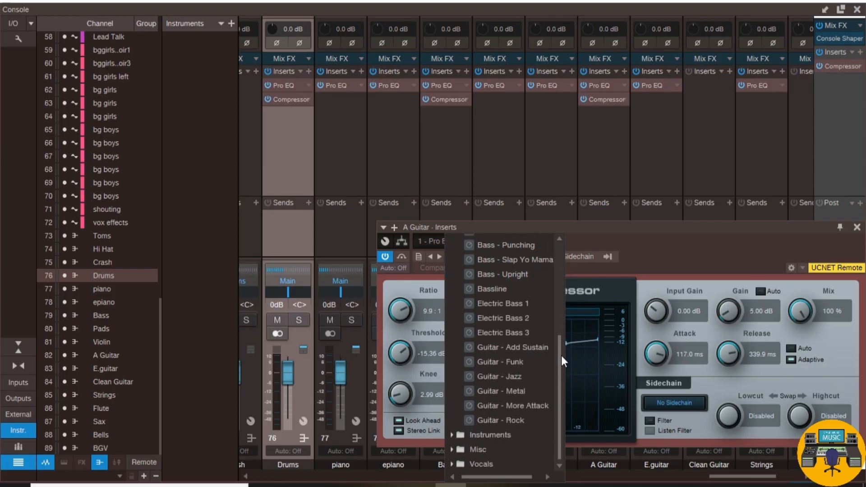
{"action": "left_click", "coordinate": [518, 392]}
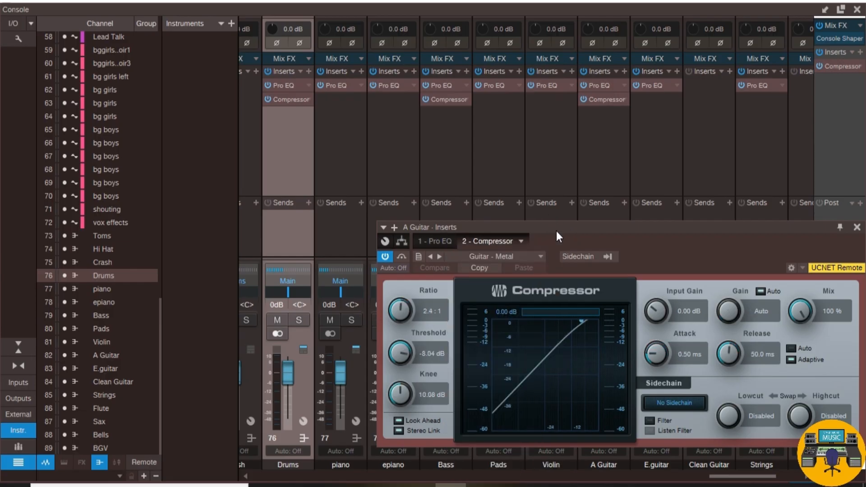
While playing the mix, set the A Guitar Compressor's threshold to -13.56 dB
{"action": "left_click_drag", "start_coordinate": [532, 223], "coordinate": [468, 202]}
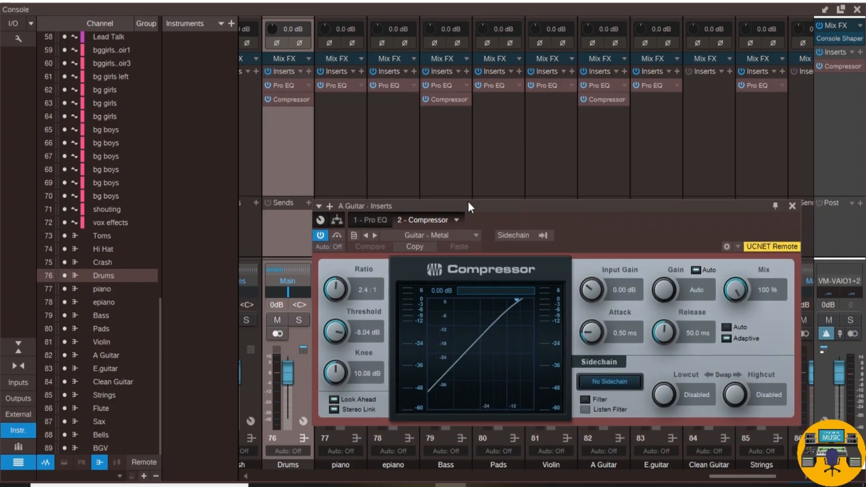
{"action": "key", "text": "space"}
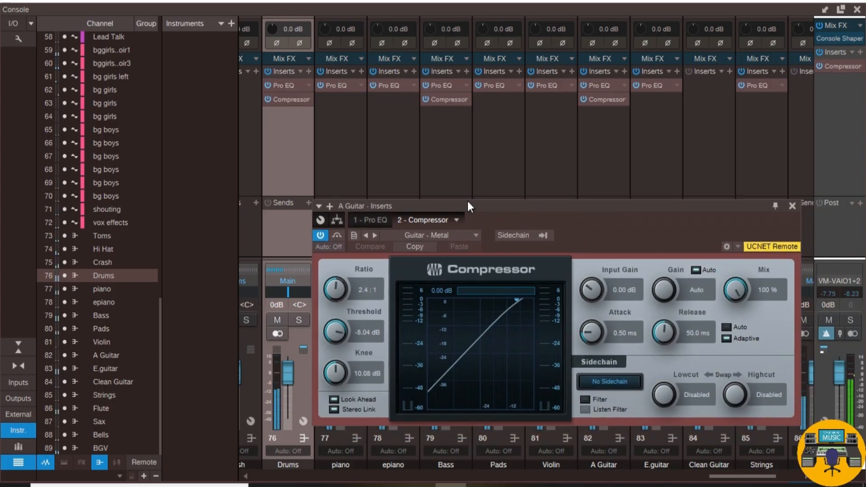
{"action": "left_click_drag", "start_coordinate": [469, 202], "coordinate": [462, 188]}
{"action": "left_click_drag", "start_coordinate": [327, 321], "coordinate": [326, 334]}
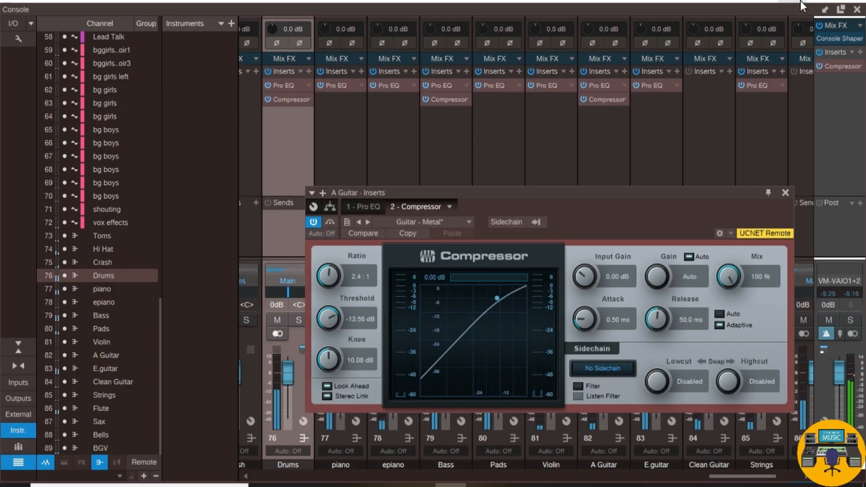
Return to the arrangement's guitar tracks, collapse the E guitar licks automation lanes, and move the Compressor window clear of the guitar clips
{"action": "left_click", "coordinate": [857, 9]}
{"action": "scroll", "coordinate": [570, 160], "scroll_direction": "down", "scroll_amount": 3}
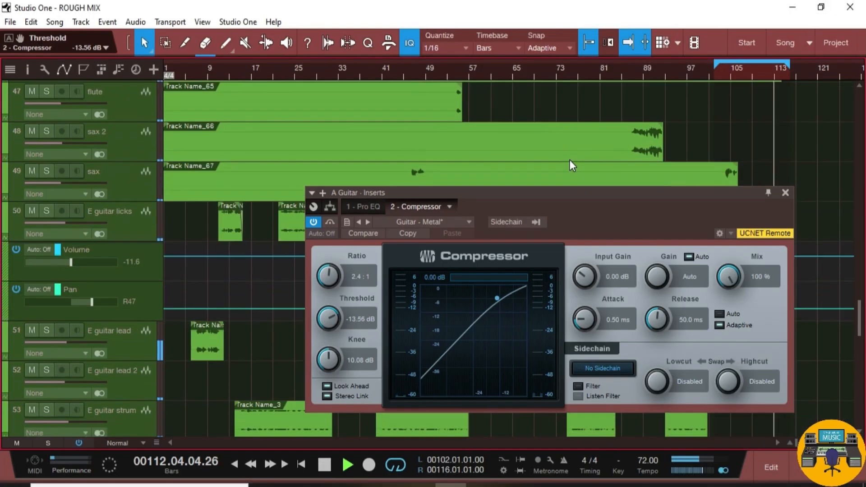
{"action": "scroll", "coordinate": [569, 159], "scroll_direction": "down", "scroll_amount": 1}
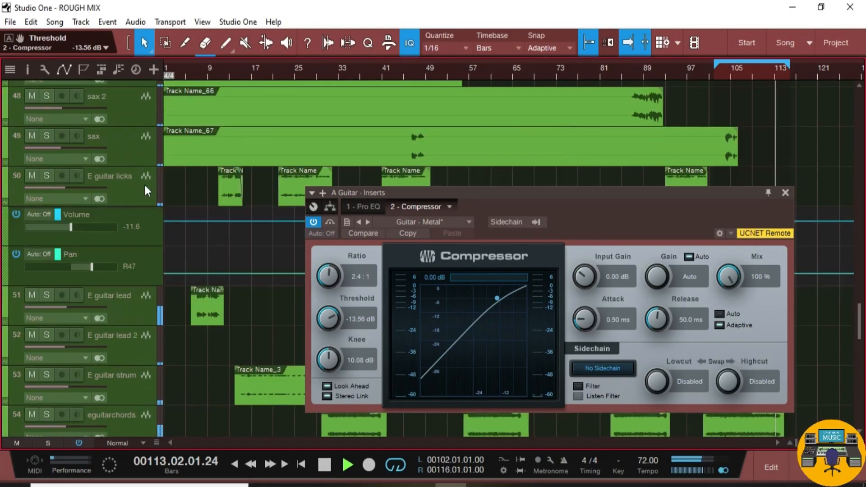
{"action": "left_click", "coordinate": [6, 203]}
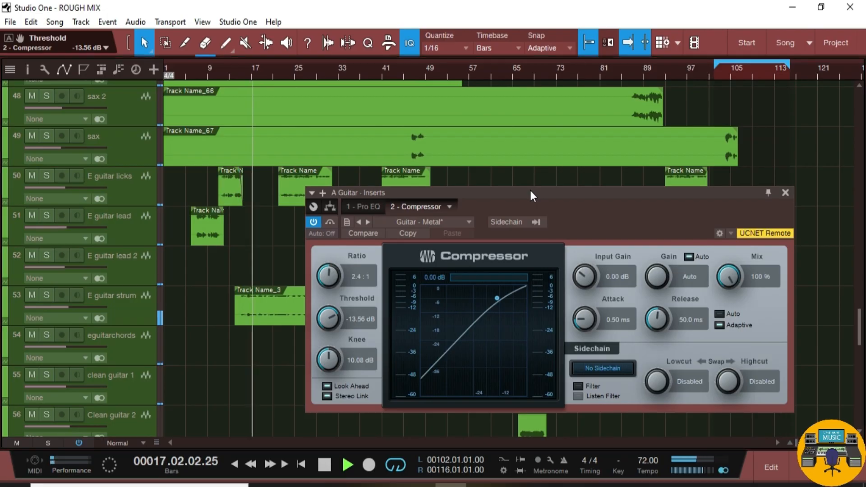
{"action": "left_click_drag", "start_coordinate": [531, 192], "coordinate": [620, 105]}
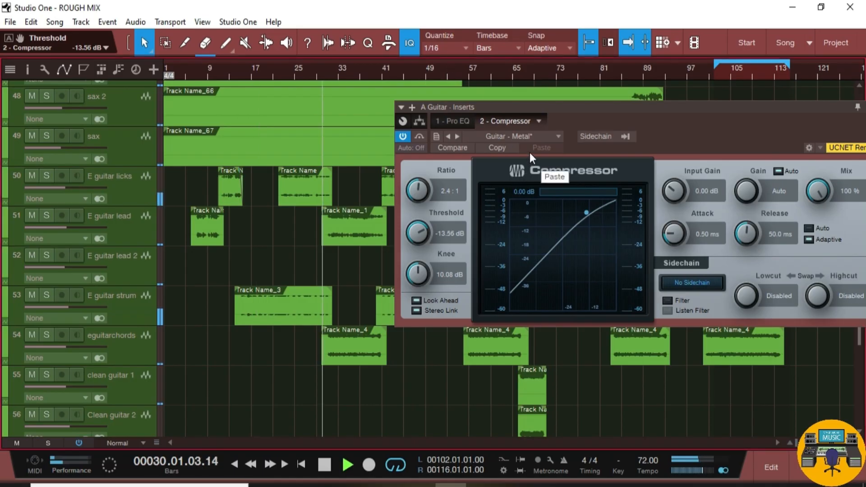
During guitar playback, set the A Guitar Compressor's ratio to 9.7:1 and threshold to -16.20 dB
{"action": "left_click_drag", "start_coordinate": [421, 236], "coordinate": [414, 315]}
{"action": "left_click_drag", "start_coordinate": [418, 243], "coordinate": [427, 291]}
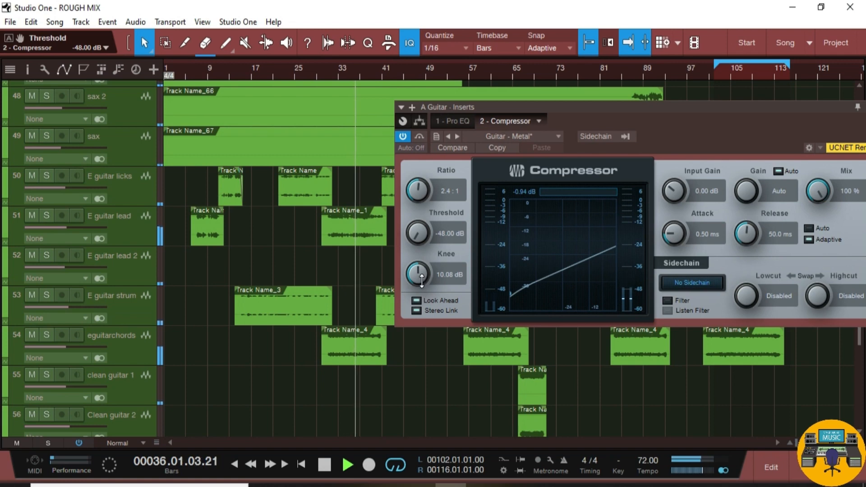
{"action": "left_click_drag", "start_coordinate": [421, 270], "coordinate": [422, 147]}
{"action": "left_click_drag", "start_coordinate": [420, 221], "coordinate": [432, 316]}
{"action": "left_click_drag", "start_coordinate": [417, 201], "coordinate": [423, 175]}
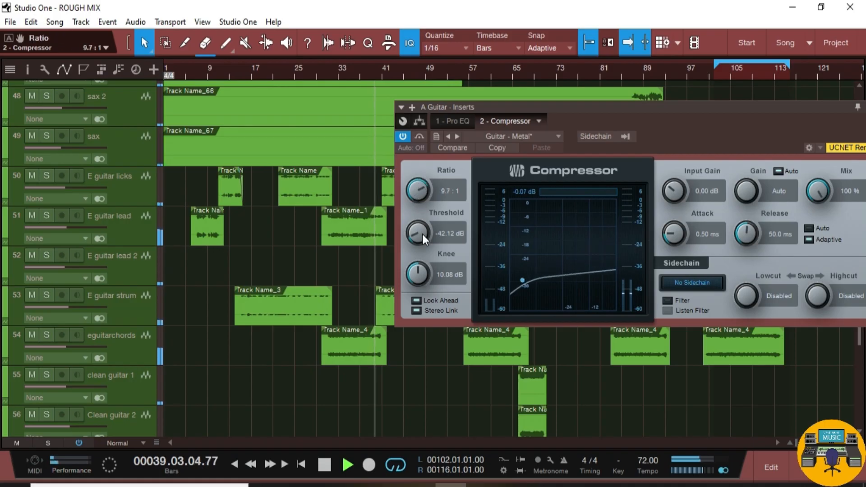
{"action": "left_click_drag", "start_coordinate": [422, 234], "coordinate": [419, 159]}
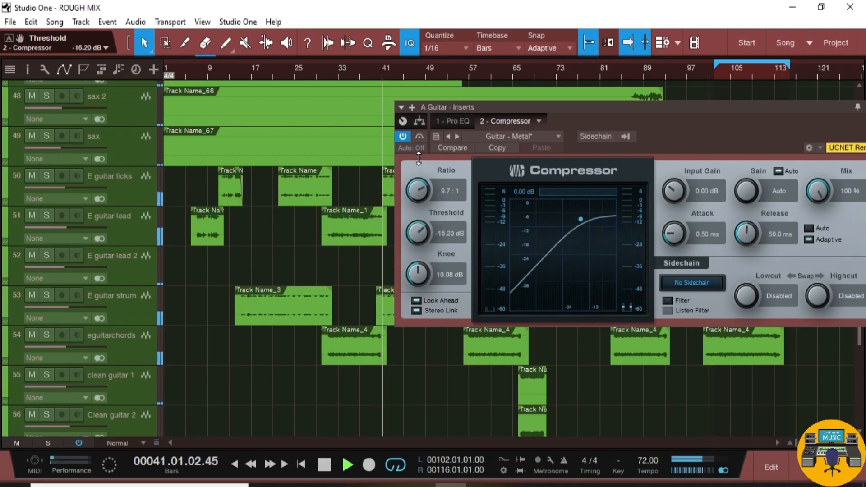
Play from bar 31 and solo the E.guitar bus in the console
{"action": "left_click", "coordinate": [322, 69]}
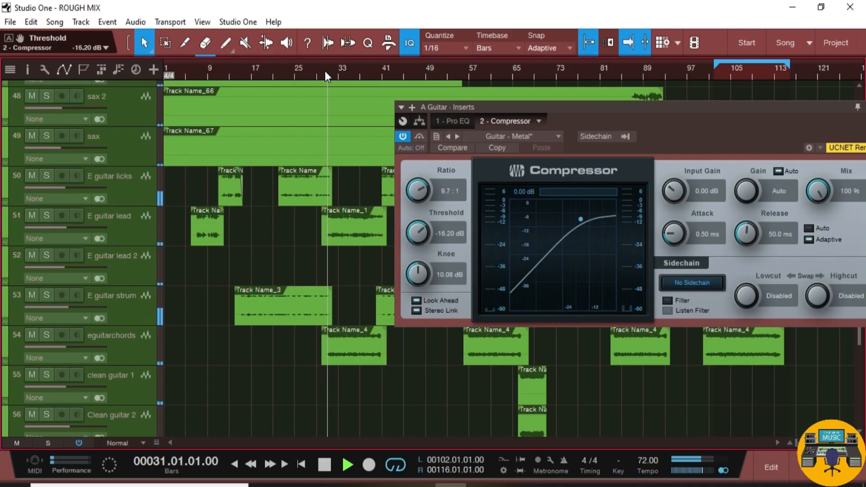
{"action": "left_click", "coordinate": [806, 468]}
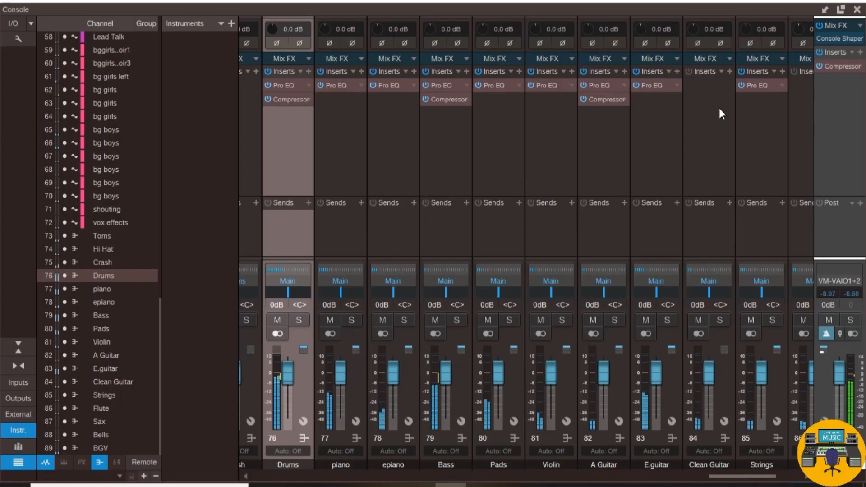
{"action": "left_click", "coordinate": [670, 320]}
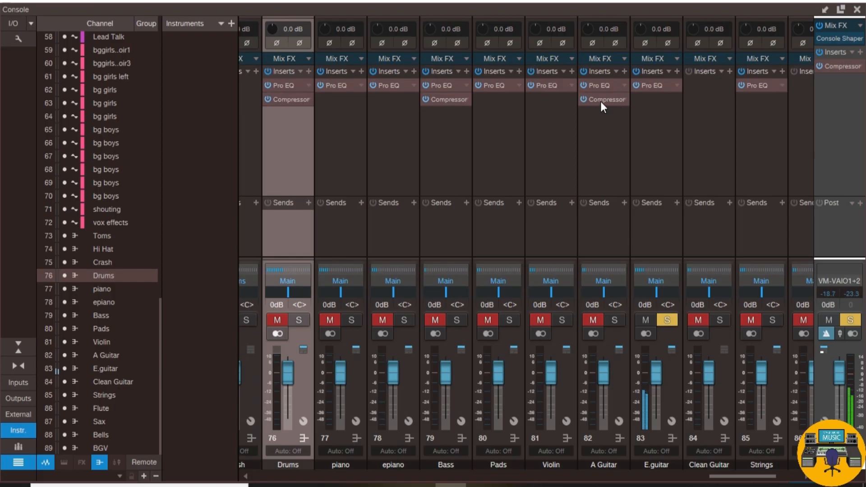
Copy the A Guitar bus's Compressor to the E.guitar bus and remove it from the A Guitar bus
{"action": "left_click_drag", "start_coordinate": [602, 104], "coordinate": [485, 157]}
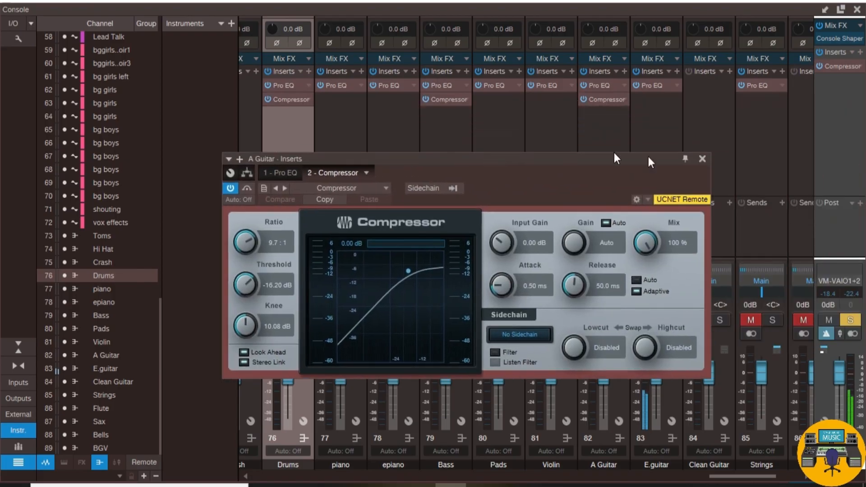
{"action": "left_click", "coordinate": [705, 159]}
{"action": "left_click_drag", "start_coordinate": [608, 102], "coordinate": [652, 119]}
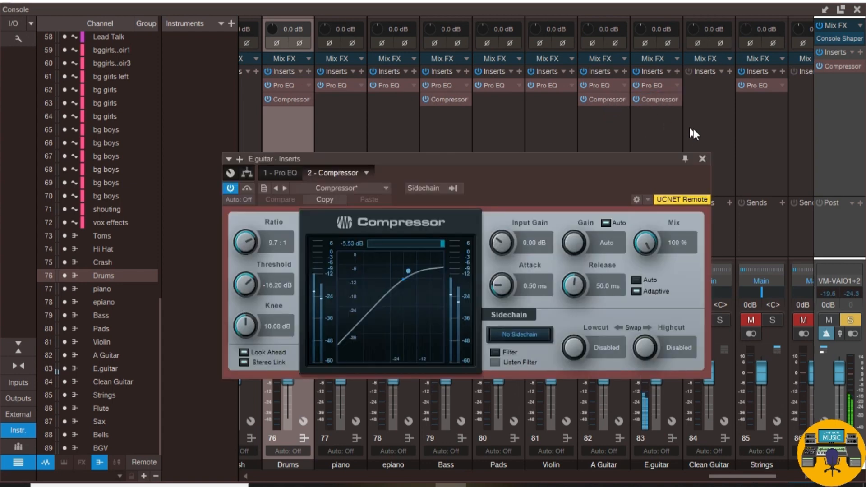
{"action": "left_click", "coordinate": [622, 102]}
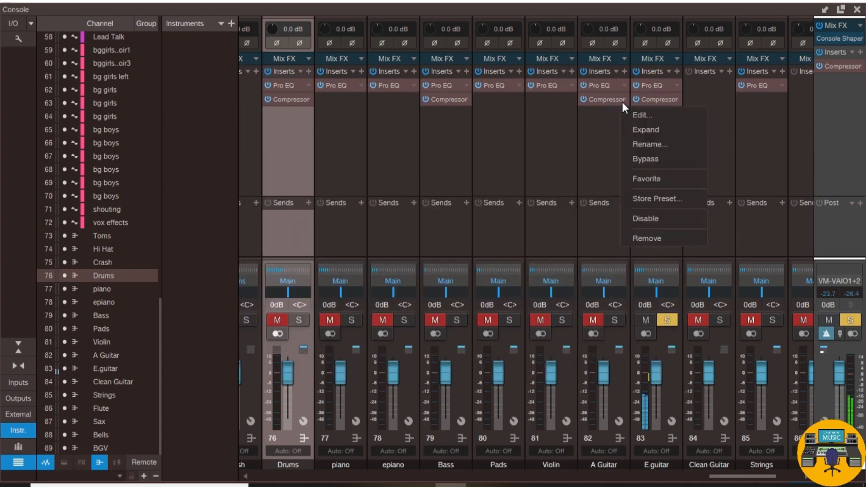
{"action": "left_click", "coordinate": [637, 237]}
Set the E.guitar bus Compressor's threshold to -11.64 dB and close its window
{"action": "left_click", "coordinate": [648, 101]}
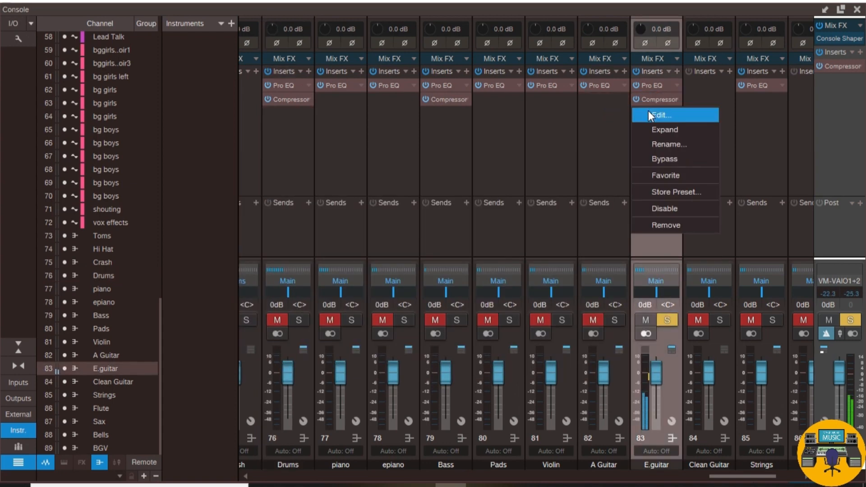
{"action": "left_click", "coordinate": [649, 110]}
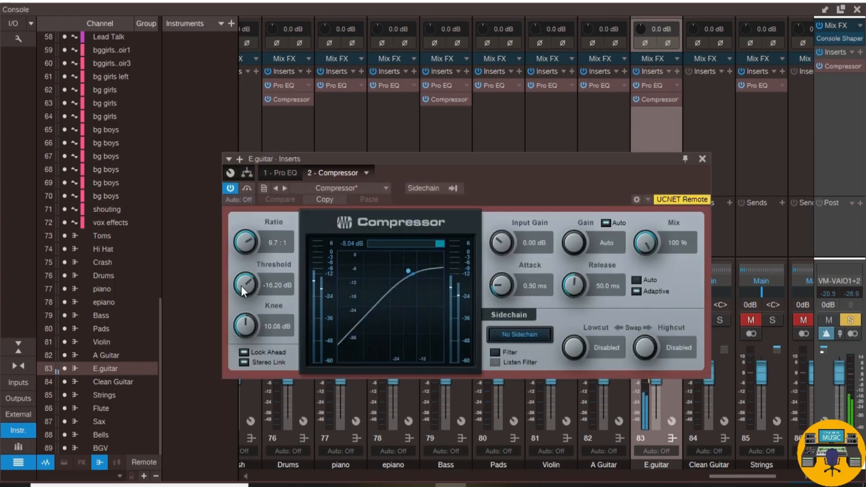
{"action": "left_click_drag", "start_coordinate": [241, 286], "coordinate": [239, 270]}
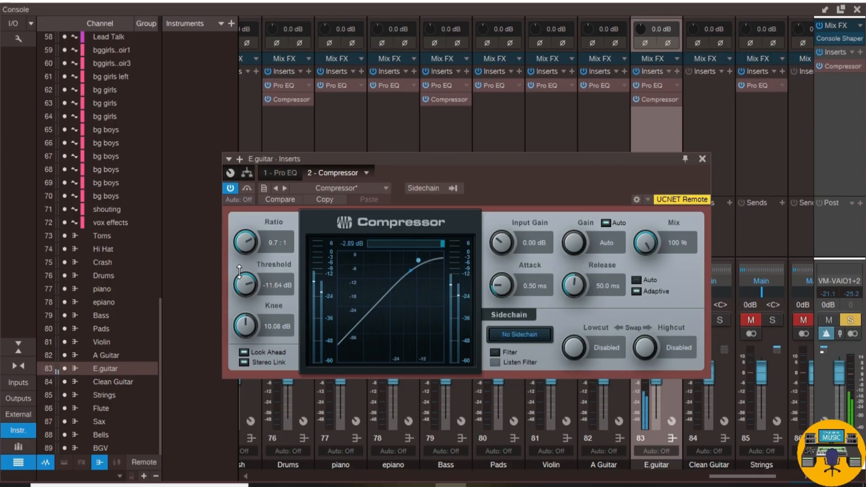
{"action": "left_click", "coordinate": [704, 161]}
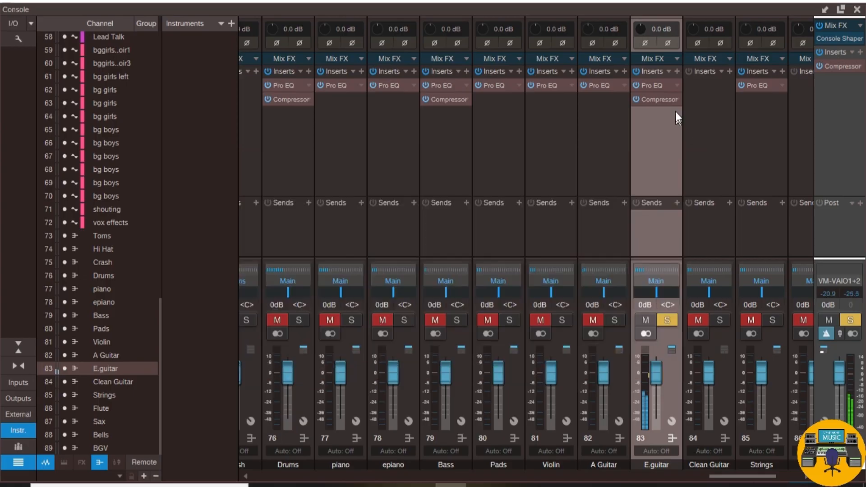
Copy the E.guitar bus's Compressor to the A Guitar bus, move its window clear of the console strips, and solo A Guitar
{"action": "left_click_drag", "start_coordinate": [659, 102], "coordinate": [609, 101]}
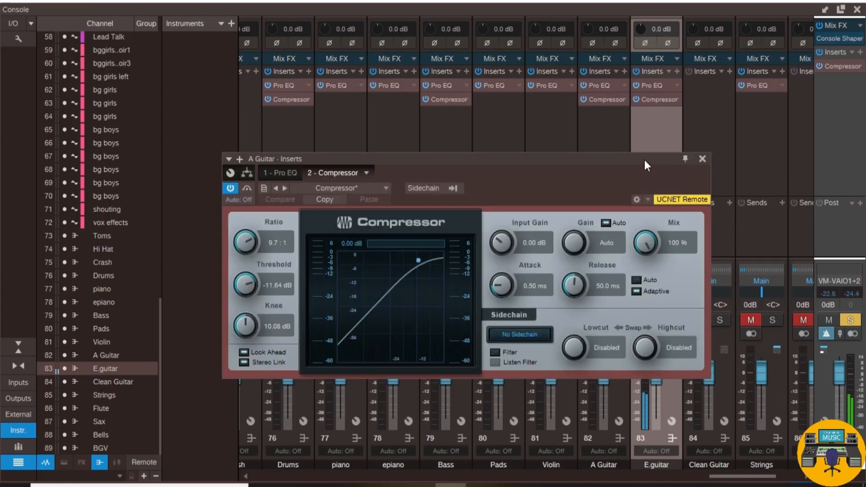
{"action": "left_click_drag", "start_coordinate": [644, 159], "coordinate": [460, 134]}
{"action": "left_click", "coordinate": [621, 320]}
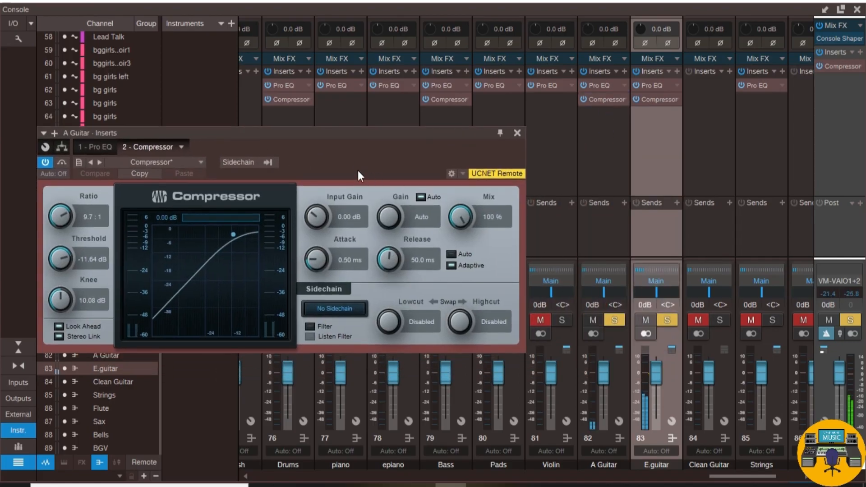
Load the Acoustic Guitar 2 preset into the A Guitar bus's Compressor
{"action": "left_click", "coordinate": [174, 163]}
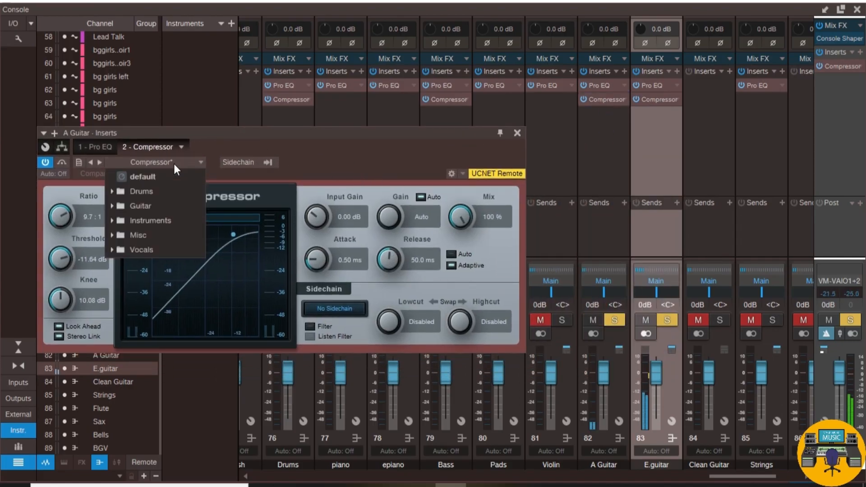
{"action": "left_click", "coordinate": [108, 207]}
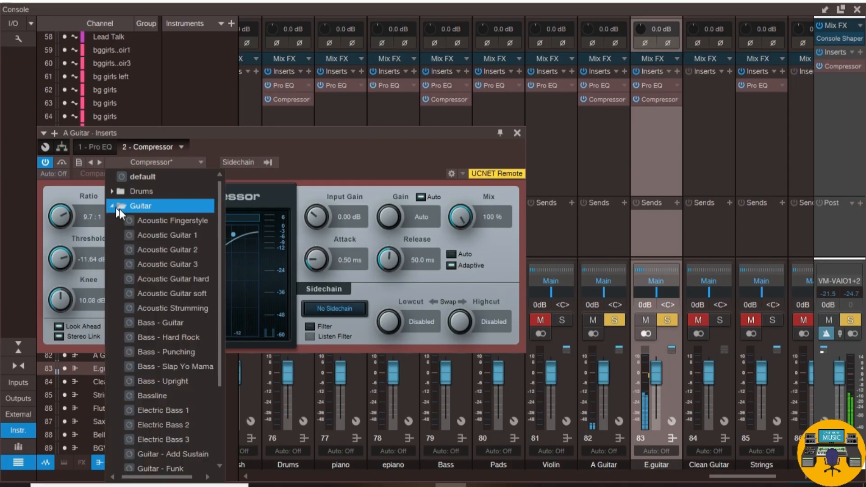
{"action": "left_click", "coordinate": [159, 254]}
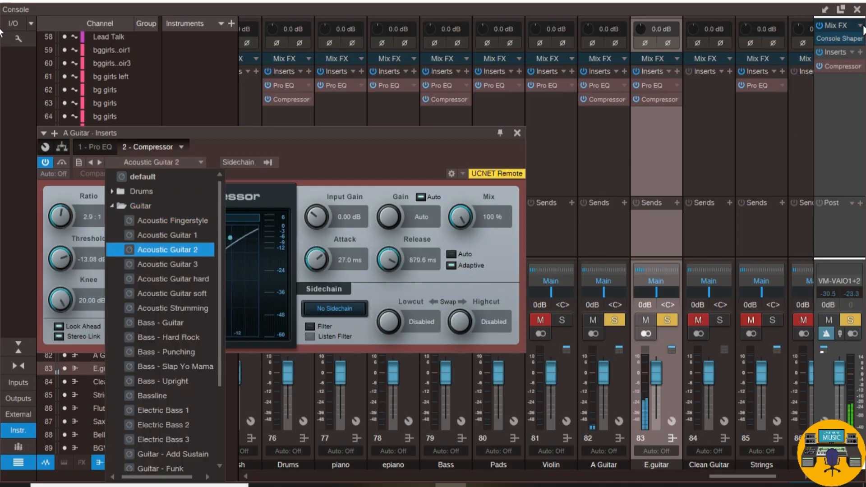
{"action": "left_click", "coordinate": [834, 20]}
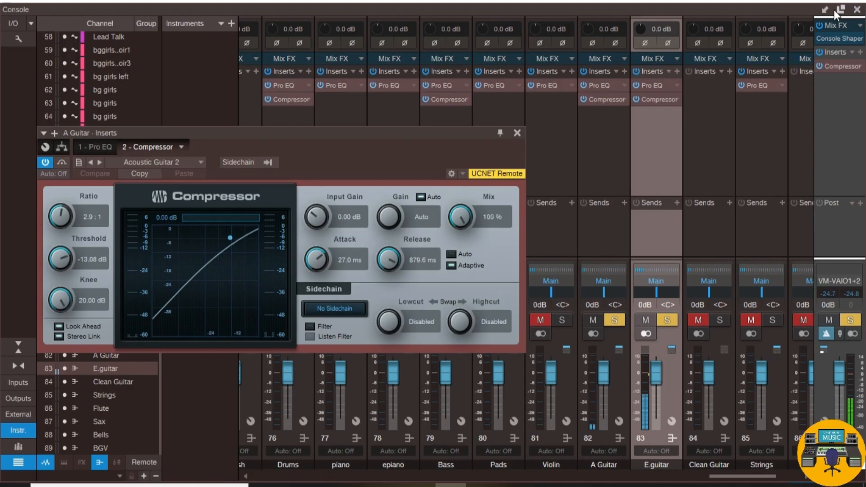
Return to the arrangement, move the A Guitar Compressor window aside, and unsolo the acoustic guitar tracks
{"action": "left_click", "coordinate": [857, 9]}
{"action": "left_click_drag", "start_coordinate": [437, 130], "coordinate": [785, 196]}
{"action": "scroll", "coordinate": [347, 193], "scroll_direction": "up", "scroll_amount": 4}
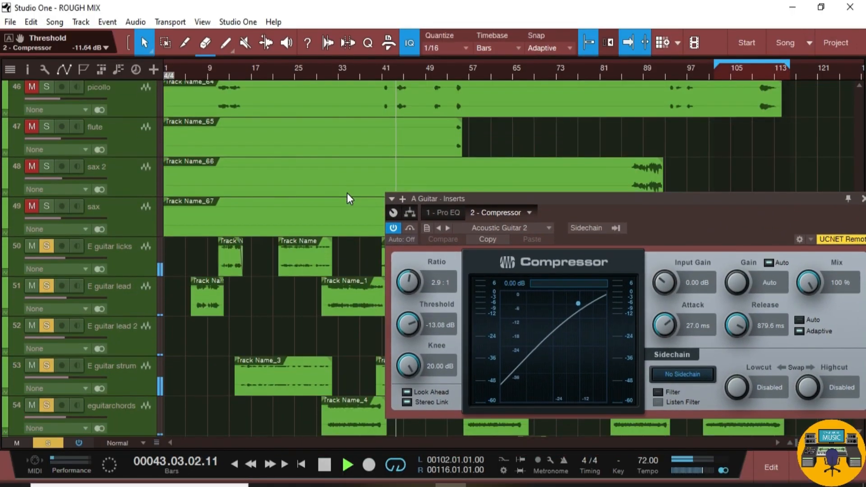
{"action": "scroll", "coordinate": [347, 193], "scroll_direction": "up", "scroll_amount": 10}
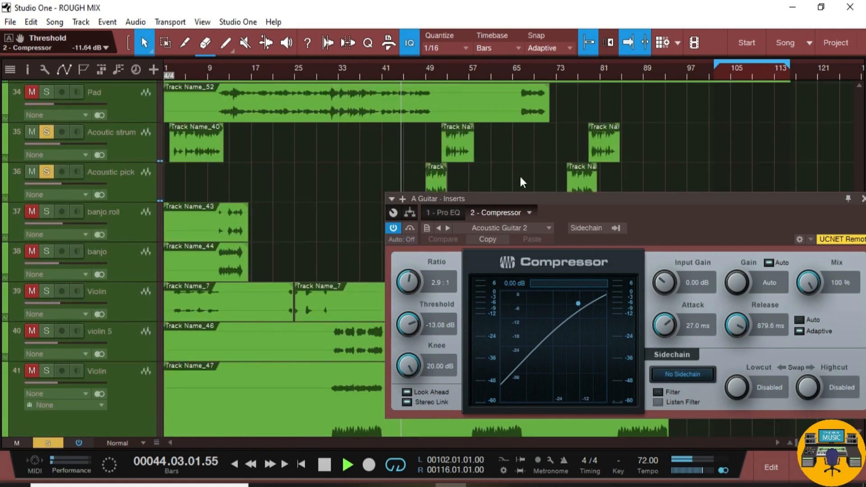
{"action": "left_click", "coordinate": [46, 133]}
Unsolo the E guitar licks, E guitar lead, E guitar lead 2, E guitar strum and eguitarchords tracks
{"action": "scroll", "coordinate": [72, 205], "scroll_direction": "down", "scroll_amount": 3}
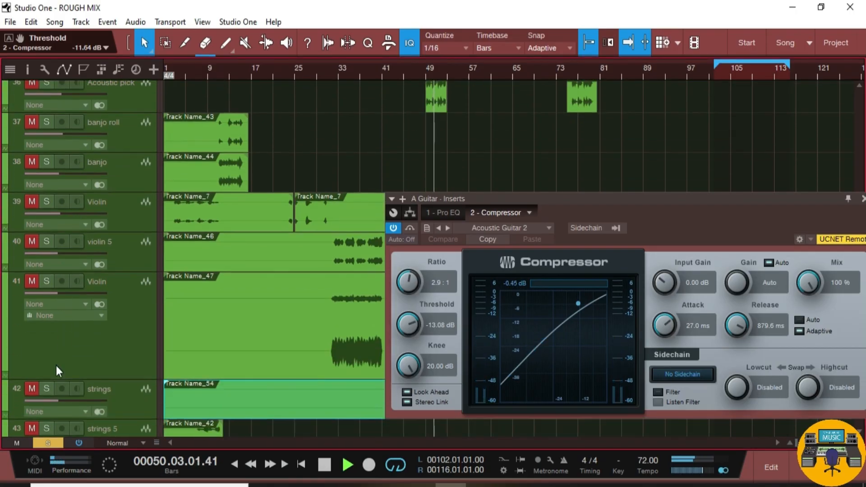
{"action": "scroll", "coordinate": [50, 391], "scroll_direction": "down", "scroll_amount": 10}
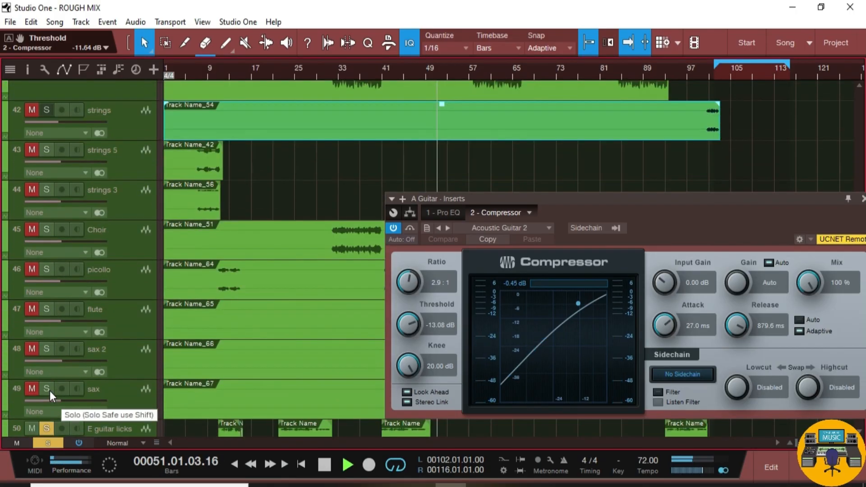
{"action": "scroll", "coordinate": [49, 391], "scroll_direction": "down", "scroll_amount": 1}
{"action": "left_click", "coordinate": [49, 397]}
{"action": "scroll", "coordinate": [49, 397], "scroll_direction": "down", "scroll_amount": 2}
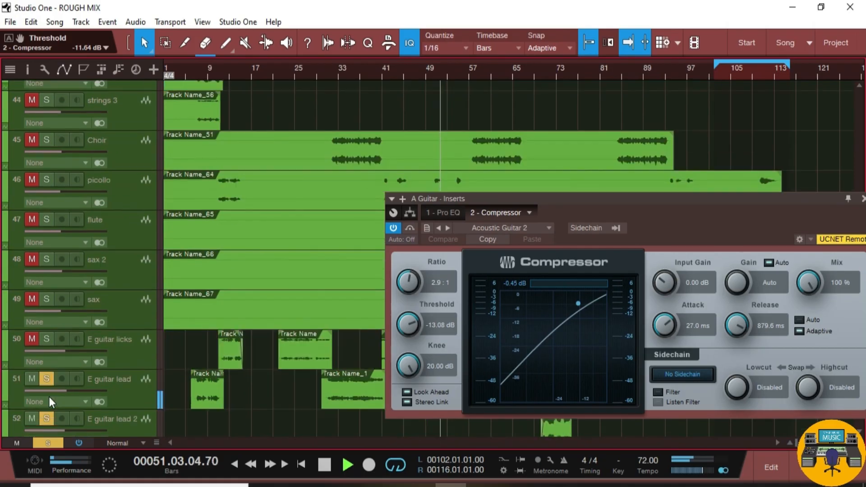
{"action": "left_click", "coordinate": [46, 379]}
{"action": "left_click", "coordinate": [45, 419]}
{"action": "scroll", "coordinate": [71, 392], "scroll_direction": "down", "scroll_amount": 2}
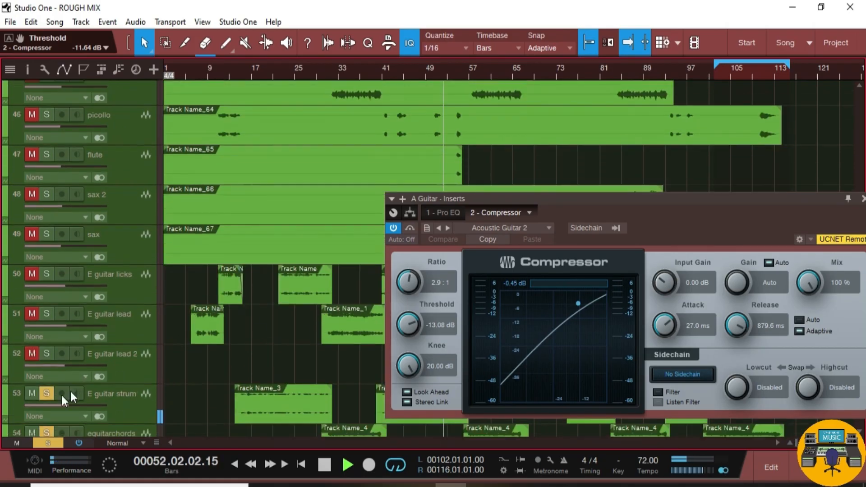
{"action": "left_click", "coordinate": [45, 383]}
{"action": "left_click", "coordinate": [46, 419]}
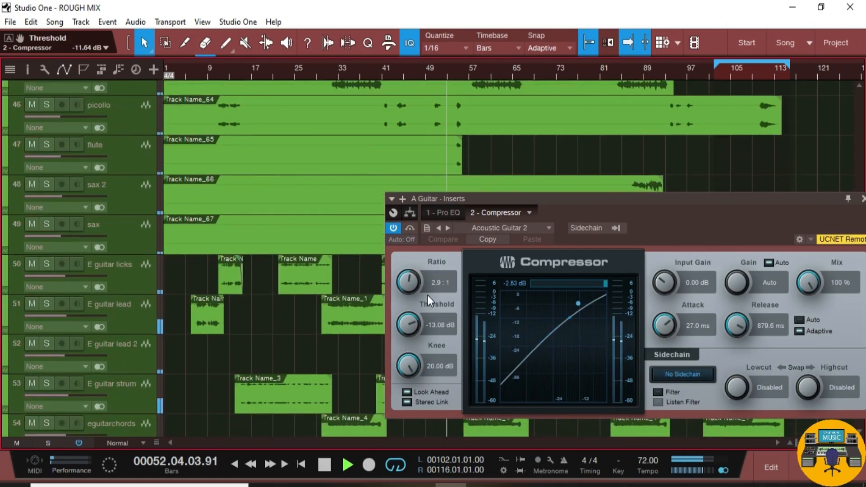
While the full mix plays, set the A Guitar Compressor's threshold to -13.32 dB and ratio to 4.7:1
{"action": "scroll", "coordinate": [431, 201], "scroll_direction": "up", "scroll_amount": 1}
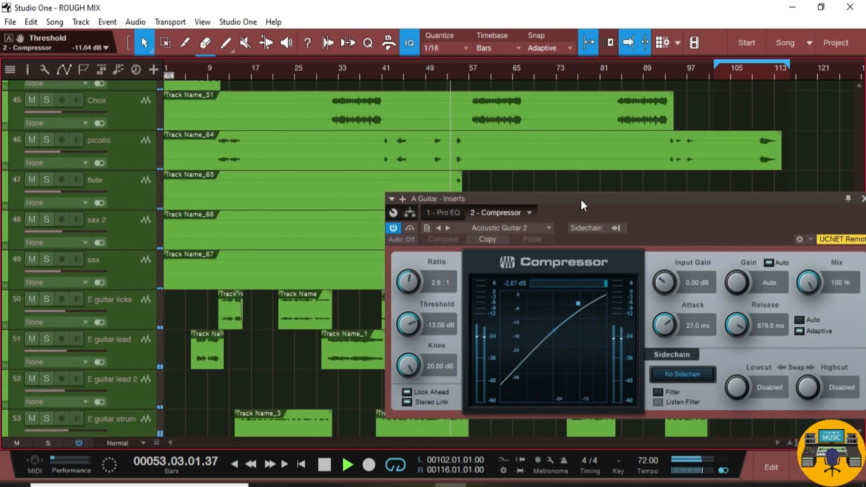
{"action": "scroll", "coordinate": [845, 165], "scroll_direction": "up", "scroll_amount": 12}
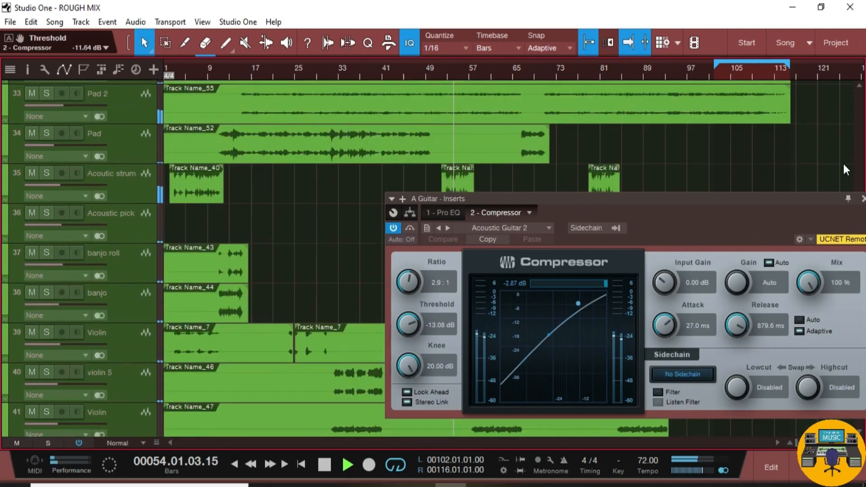
{"action": "scroll", "coordinate": [844, 170], "scroll_direction": "up", "scroll_amount": 12}
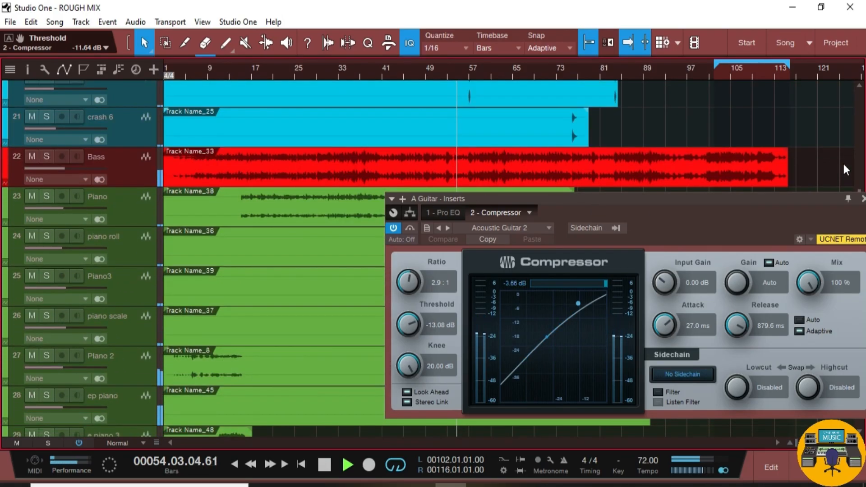
{"action": "scroll", "coordinate": [844, 166], "scroll_direction": "up", "scroll_amount": 4}
{"action": "scroll", "coordinate": [844, 165], "scroll_direction": "up", "scroll_amount": 5}
{"action": "scroll", "coordinate": [844, 165], "scroll_direction": "down", "scroll_amount": 13}
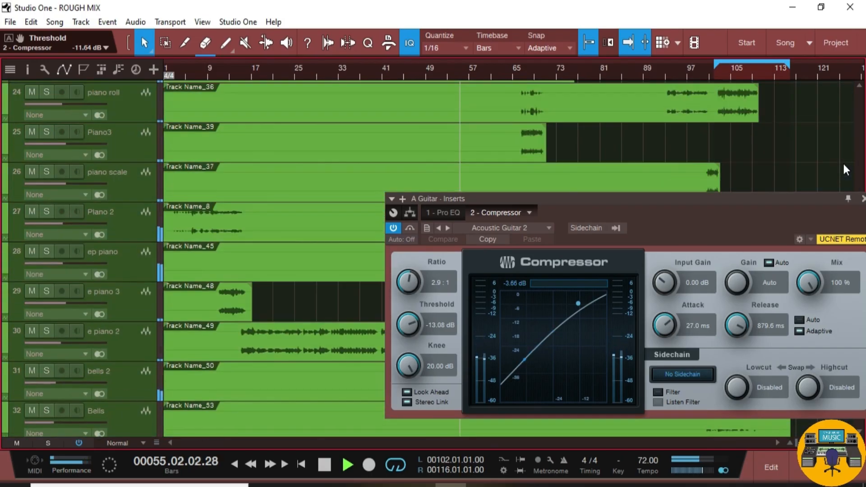
{"action": "scroll", "coordinate": [844, 164], "scroll_direction": "down", "scroll_amount": 2}
{"action": "scroll", "coordinate": [844, 163], "scroll_direction": "down", "scroll_amount": 2}
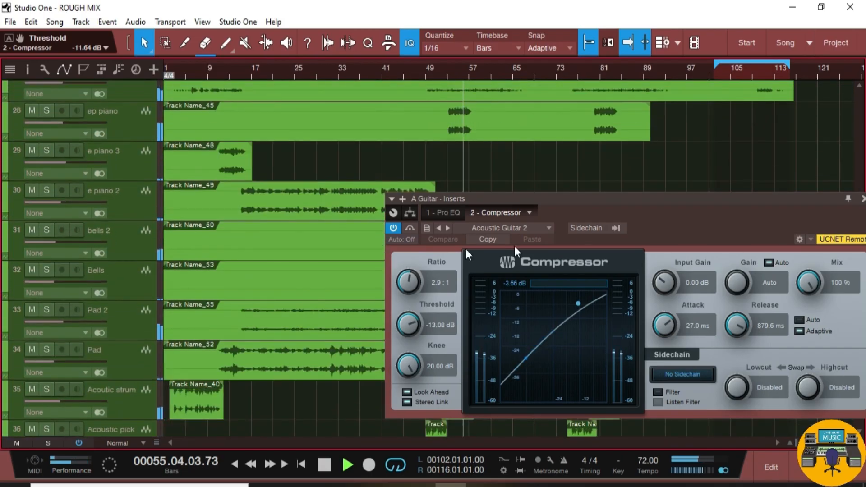
{"action": "left_click_drag", "start_coordinate": [408, 323], "coordinate": [408, 325]}
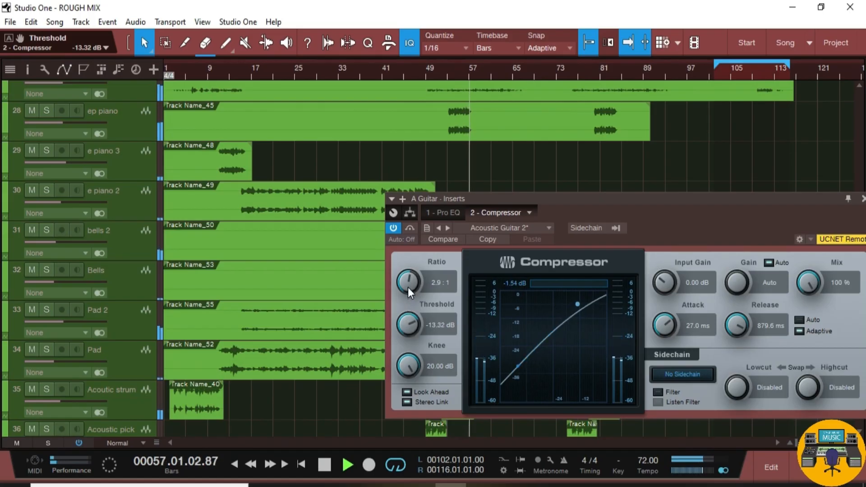
{"action": "left_click_drag", "start_coordinate": [408, 287], "coordinate": [409, 280]}
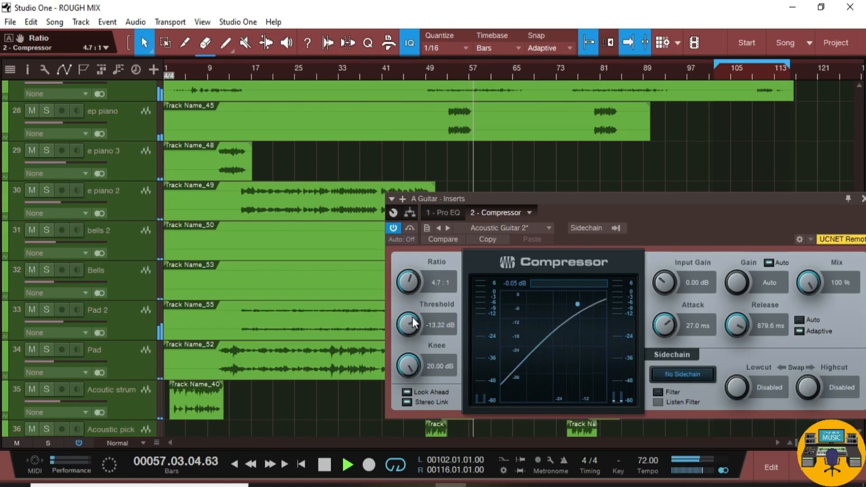
Replay the acoustic guitar section from about bar 50 and solo the Acoutic strum and Acoustic pick tracks
{"action": "scroll", "coordinate": [545, 186], "scroll_direction": "up", "scroll_amount": 7}
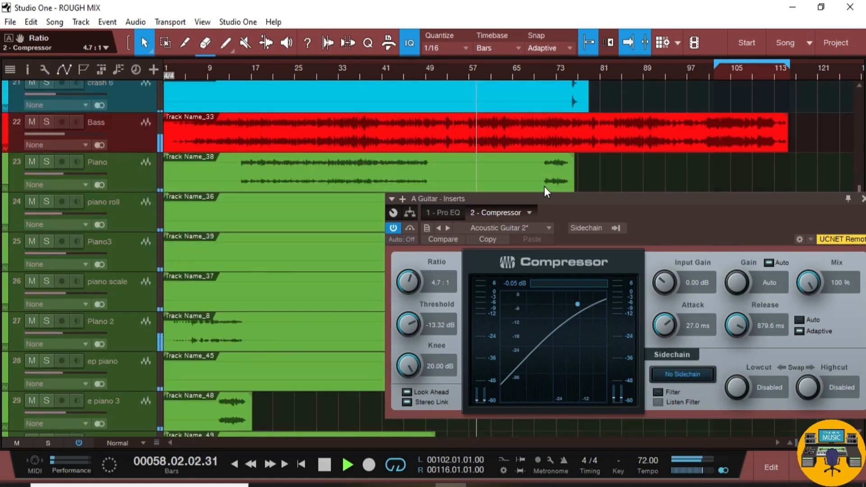
{"action": "scroll", "coordinate": [544, 186], "scroll_direction": "down", "scroll_amount": 10}
{"action": "scroll", "coordinate": [544, 185], "scroll_direction": "down", "scroll_amount": 5}
{"action": "scroll", "coordinate": [544, 186], "scroll_direction": "up", "scroll_amount": 1}
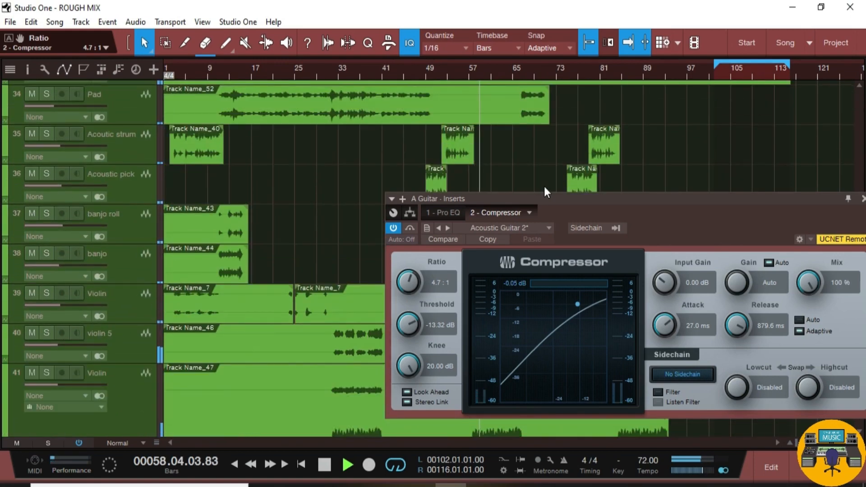
{"action": "left_click", "coordinate": [434, 74]}
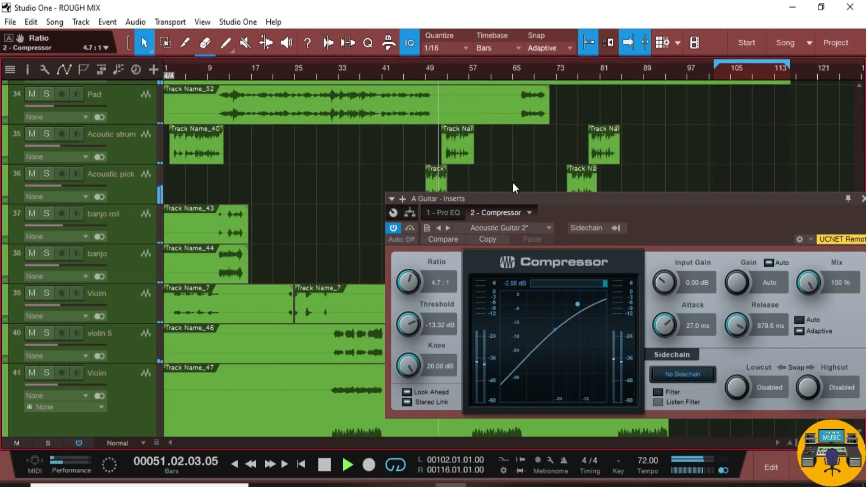
{"action": "left_click", "coordinate": [46, 175]}
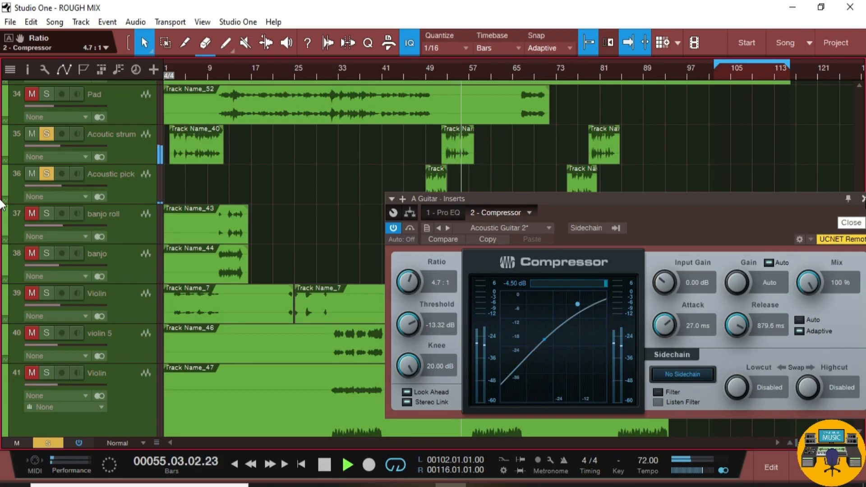
Close the A Guitar Compressor window and unsolo the Acoutic strum and Acoustic pick tracks
{"action": "left_click", "coordinate": [863, 199]}
{"action": "left_click", "coordinate": [47, 137]}
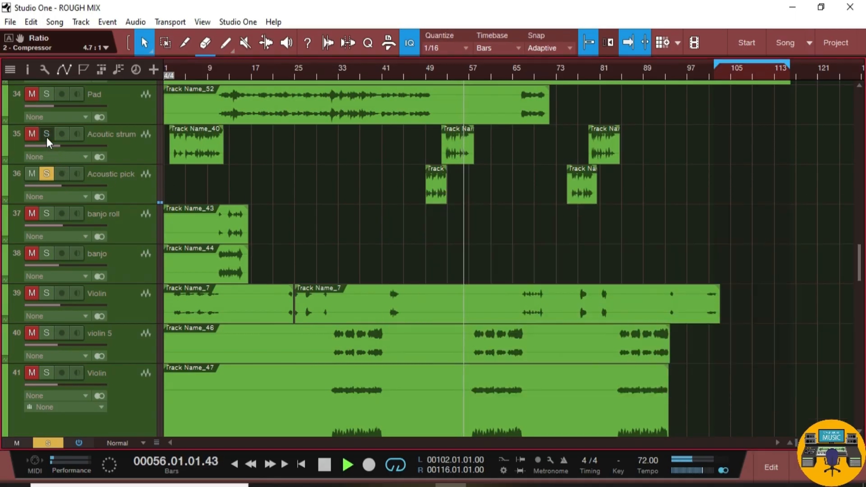
{"action": "left_click", "coordinate": [50, 172]}
Reopen the console and bring the Lead VOX and Lead Talk channels into view
{"action": "key", "text": "F3"}
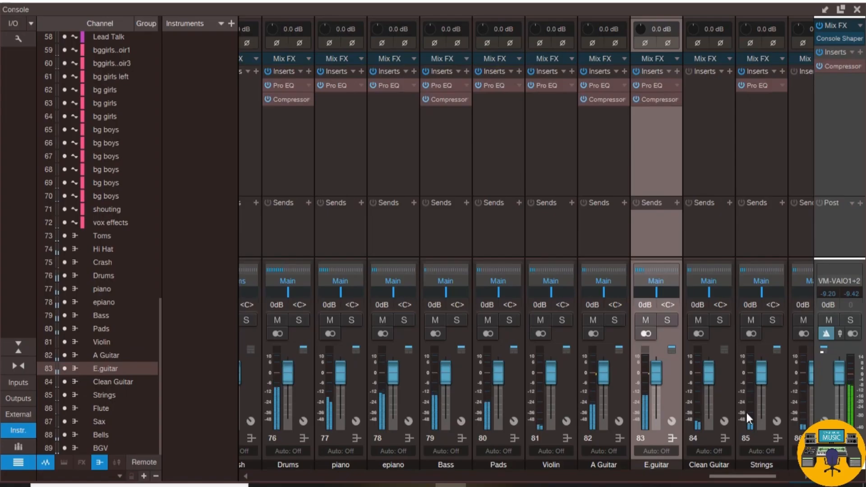
{"action": "left_click_drag", "start_coordinate": [740, 477], "coordinate": [587, 484]}
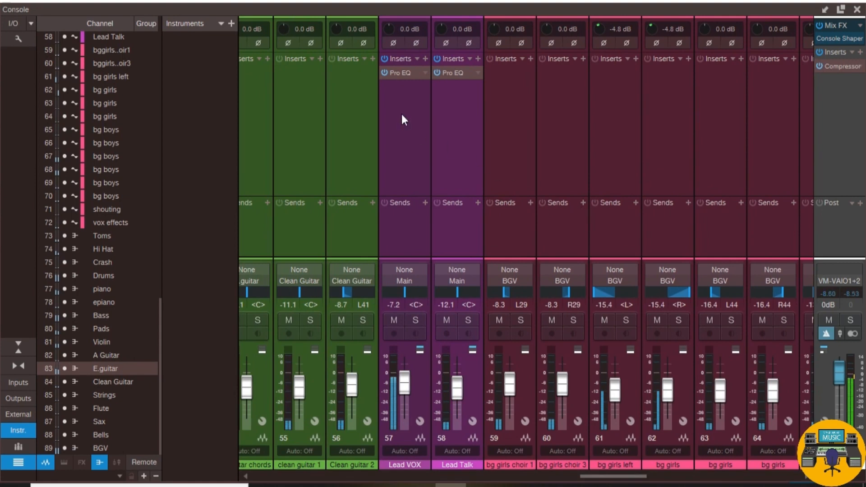
Copy the main output's Compressor to the Lead VOX channel inserts and load its Male Vox 3 vocal preset
{"action": "left_click_drag", "start_coordinate": [835, 67], "coordinate": [403, 88]}
{"action": "left_click", "coordinate": [497, 226]}
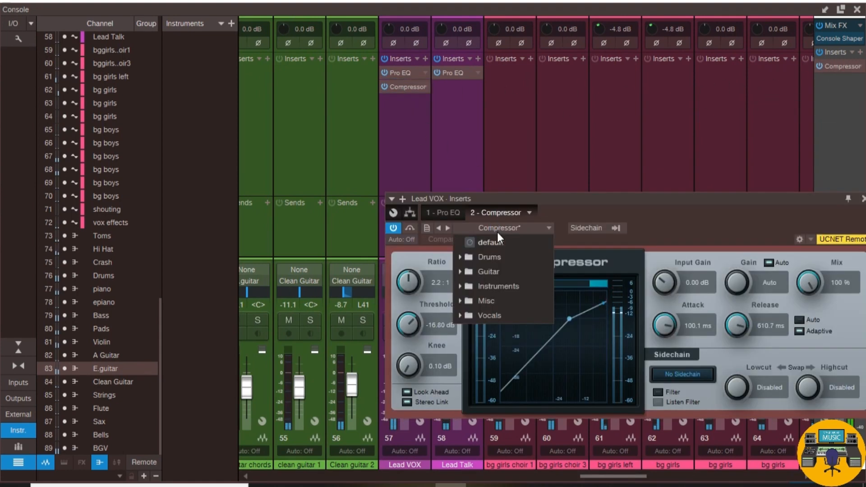
{"action": "left_click", "coordinate": [462, 316]}
{"action": "scroll", "coordinate": [514, 377], "scroll_direction": "down", "scroll_amount": 2}
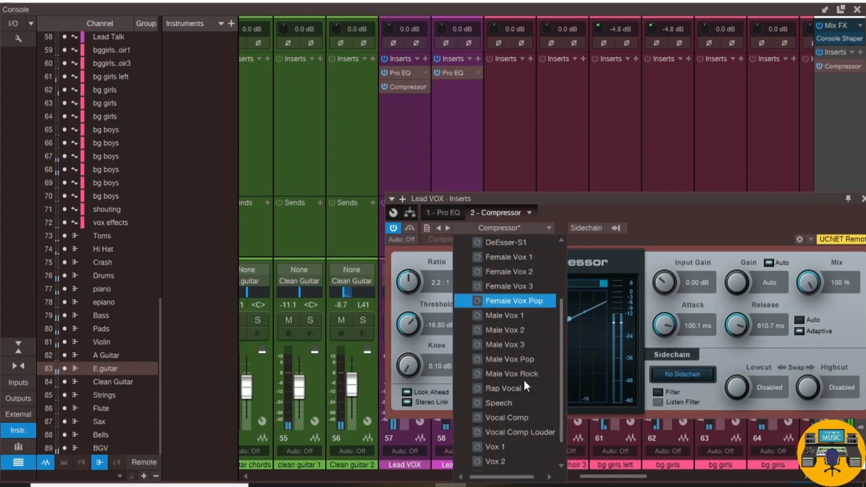
{"action": "left_click", "coordinate": [512, 345]}
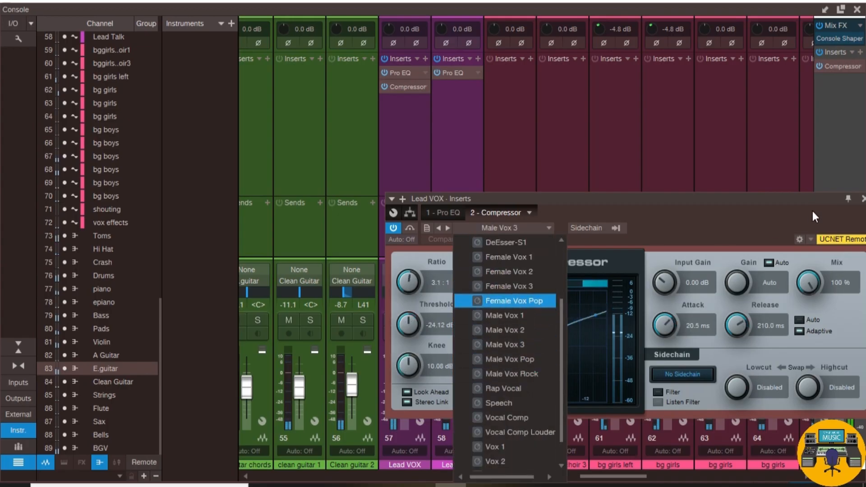
{"action": "left_click_drag", "start_coordinate": [737, 199], "coordinate": [621, 192]}
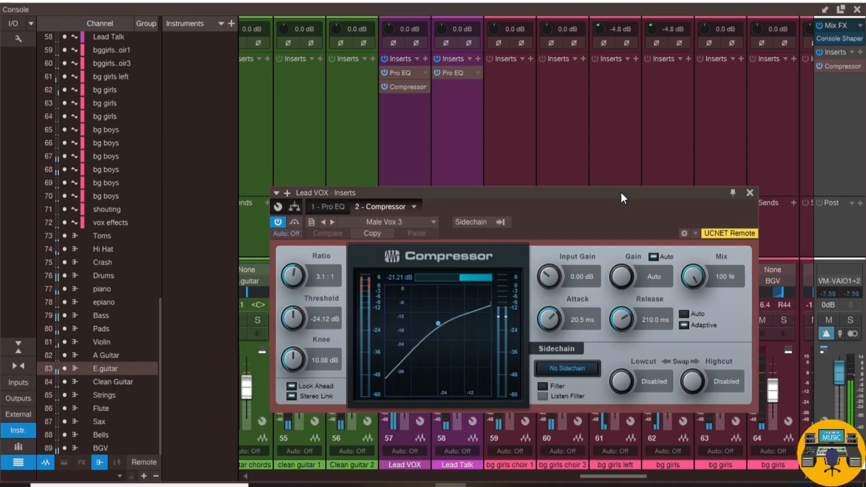
Try a threshold of -1.32 dB on the Lead VOX Compressor, replacing the settings with the Male Vox 2 preset
{"action": "left_click_drag", "start_coordinate": [287, 321], "coordinate": [289, 258]}
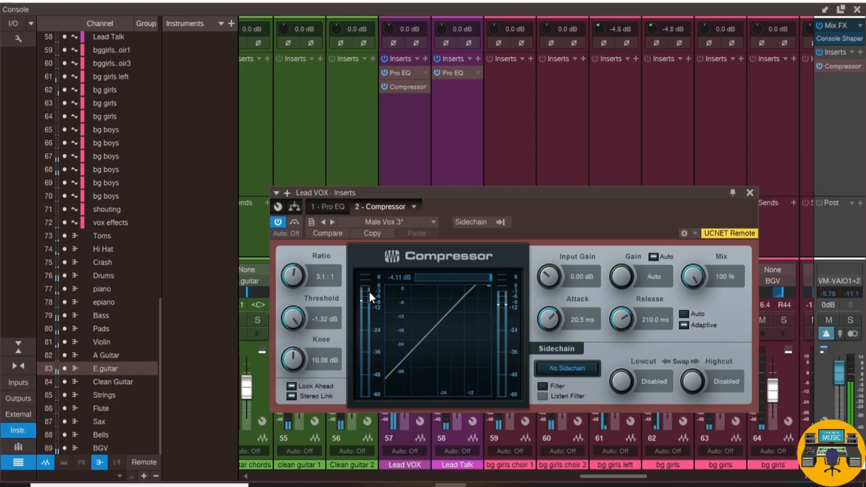
{"action": "mouse_move", "coordinate": [374, 289]}
{"action": "left_click", "coordinate": [367, 223]}
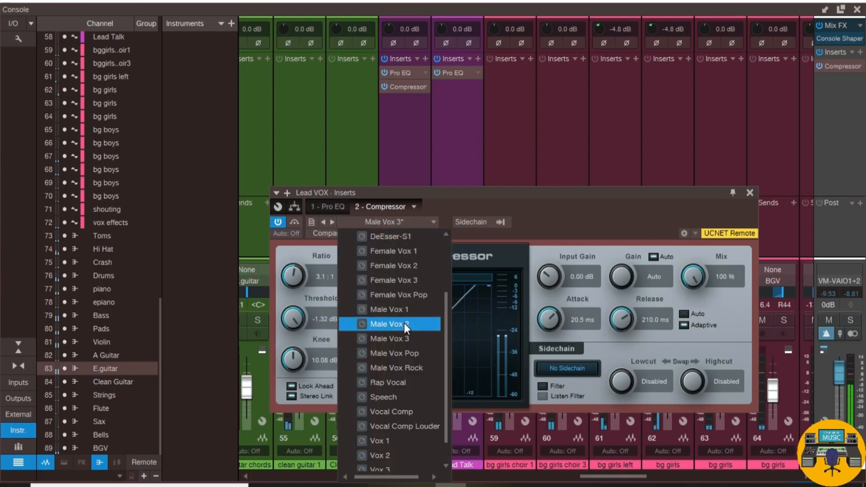
{"action": "left_click", "coordinate": [476, 198]}
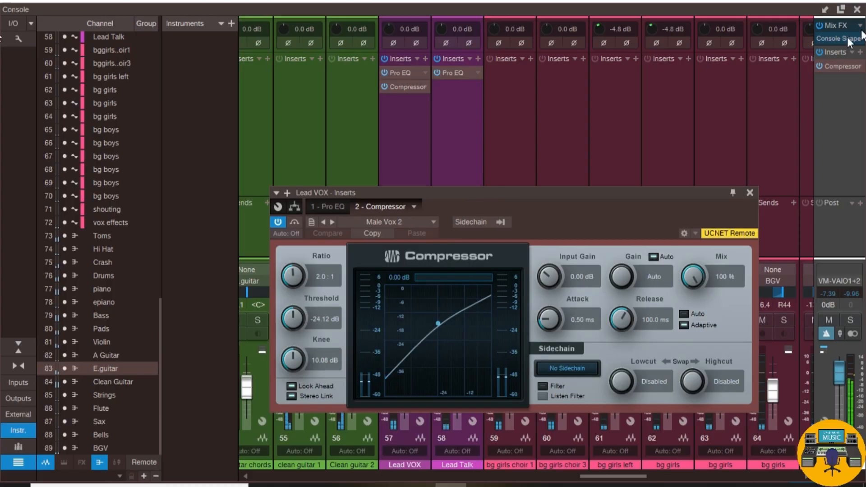
Return to the arrangement, audition the song from about bar 49 and stop playback
{"action": "left_click", "coordinate": [857, 9]}
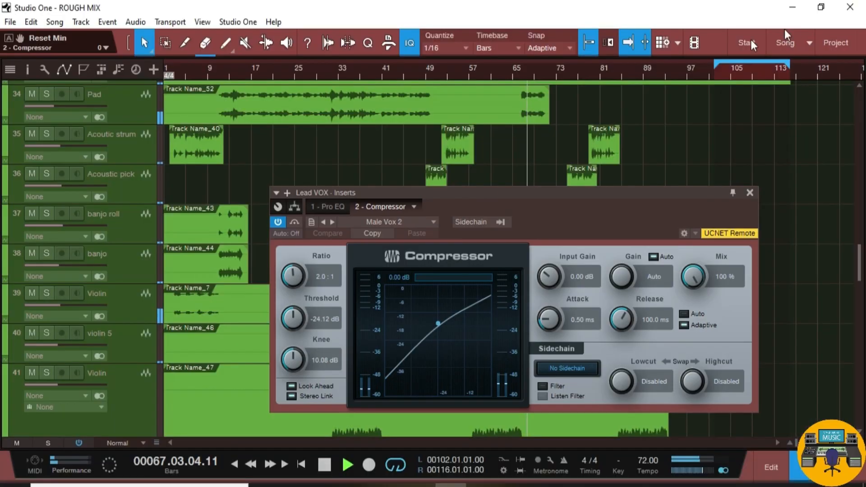
{"action": "left_click", "coordinate": [427, 68]}
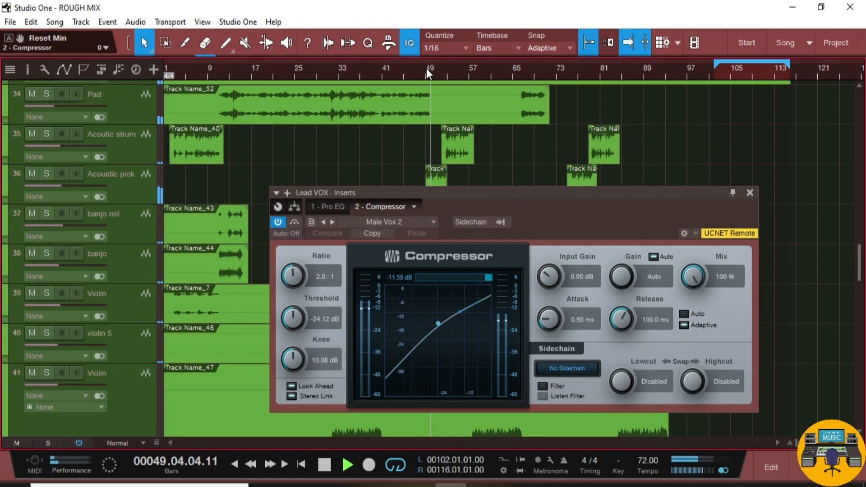
{"action": "key", "text": "space"}
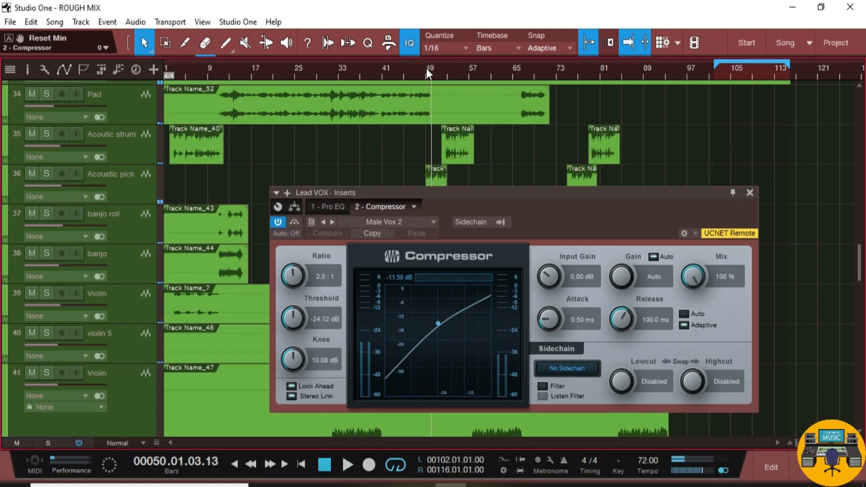
Reopen the Lead VOX channel's Compressor from the console and start playback
{"action": "left_click", "coordinate": [810, 468]}
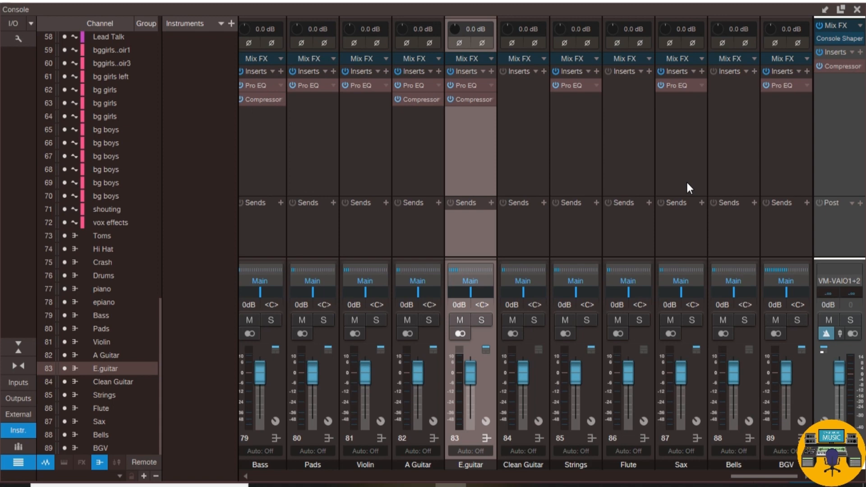
{"action": "left_click_drag", "start_coordinate": [746, 483], "coordinate": [592, 480]}
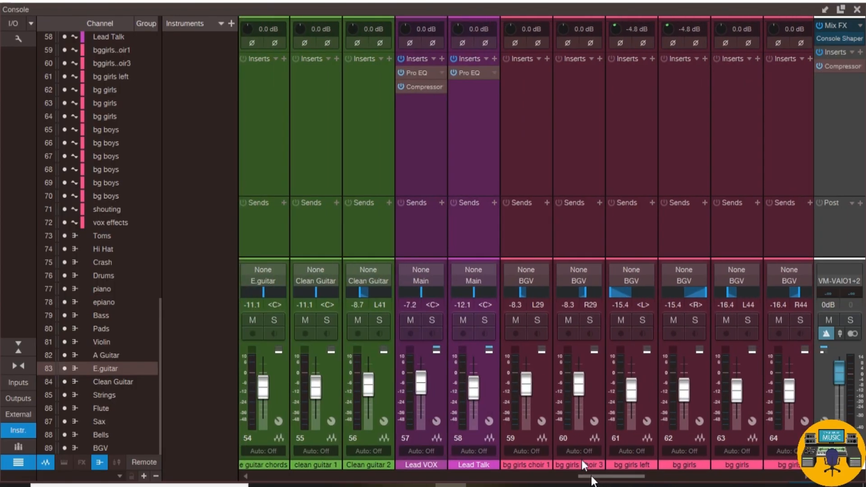
{"action": "left_click", "coordinate": [421, 89]}
{"action": "right_click", "coordinate": [422, 89]}
{"action": "left_click", "coordinate": [423, 101]}
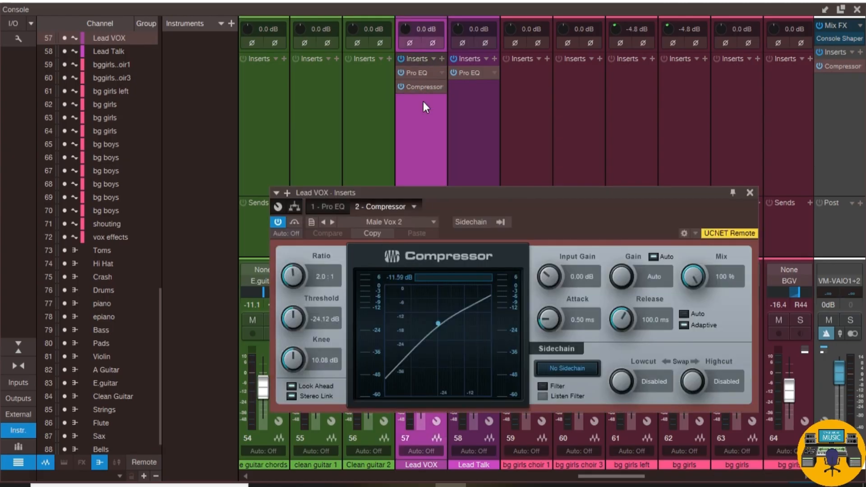
{"action": "key", "text": "space"}
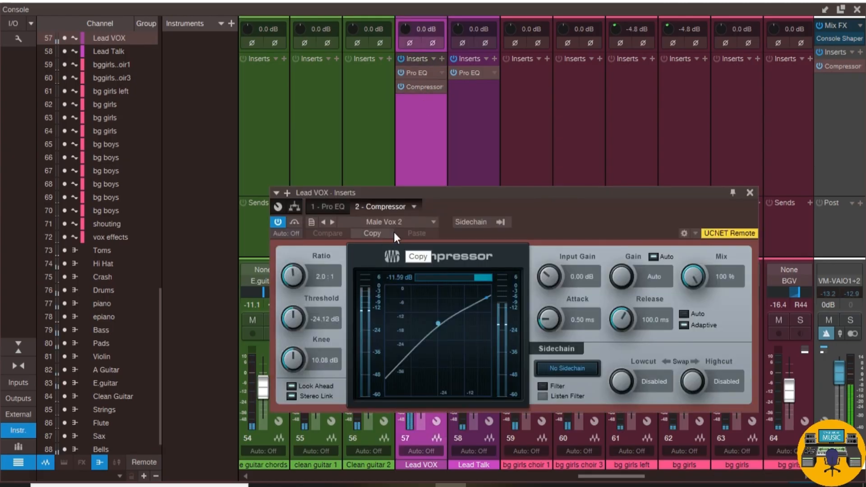
Set the Lead VOX Compressor's threshold to -10.92 dB and its makeup gain to 4.62 dB with automatic gain disabled
{"action": "left_click_drag", "start_coordinate": [293, 318], "coordinate": [298, 281]}
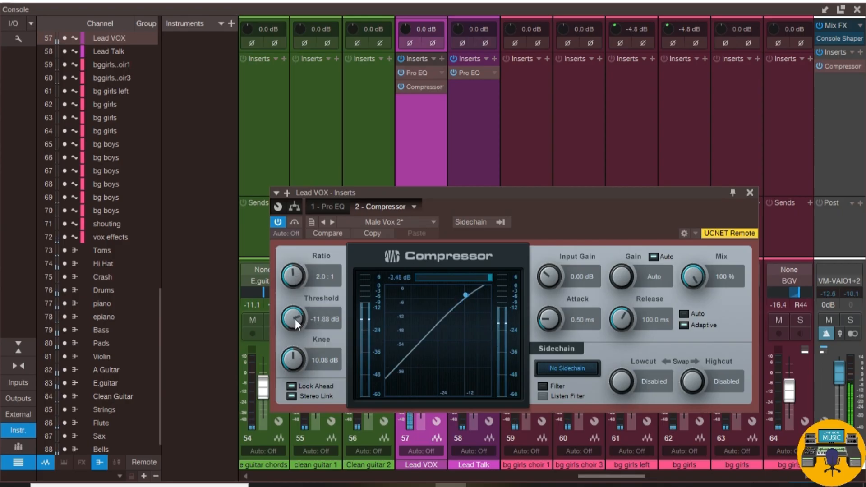
{"action": "left_click_drag", "start_coordinate": [295, 318], "coordinate": [291, 317]}
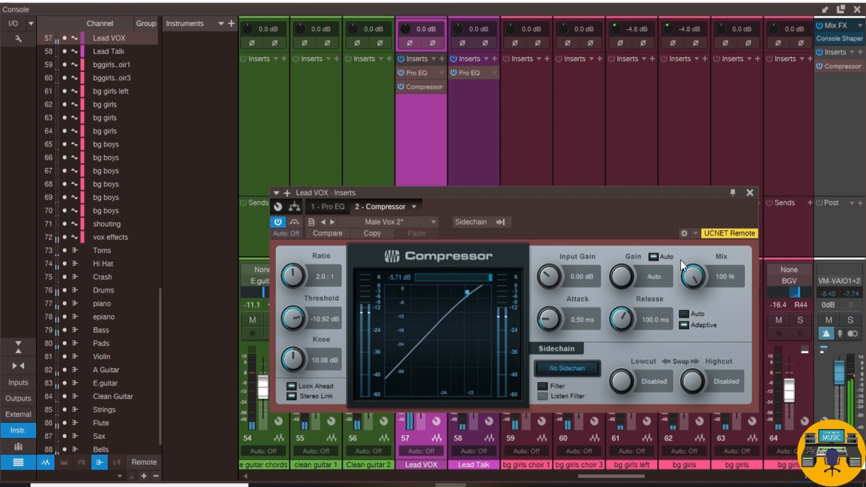
{"action": "left_click", "coordinate": [653, 256]}
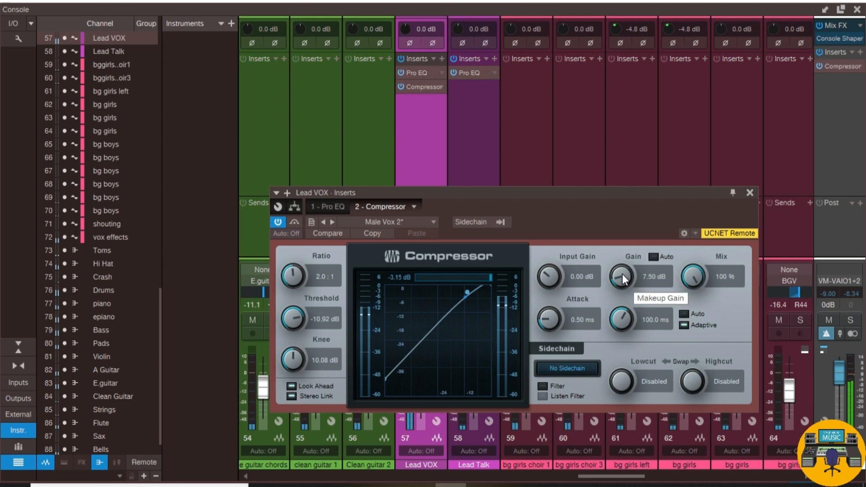
{"action": "left_click_drag", "start_coordinate": [622, 276], "coordinate": [624, 284]}
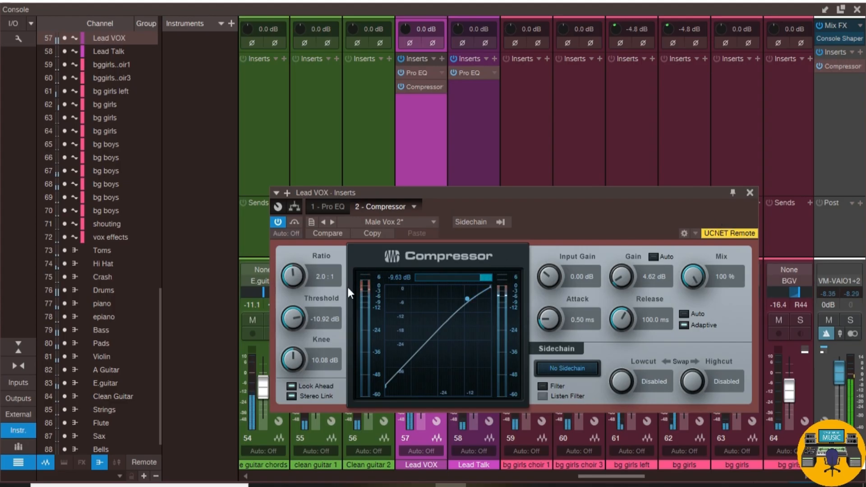
Raise the Lead VOX Compressor's threshold to 0.00 dB and close its editor
{"action": "left_click_drag", "start_coordinate": [298, 316], "coordinate": [299, 299]}
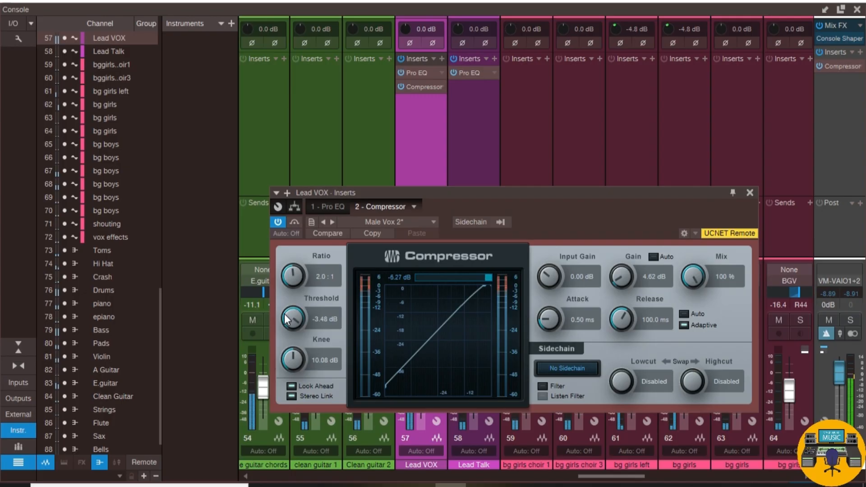
{"action": "left_click_drag", "start_coordinate": [287, 319], "coordinate": [290, 320]}
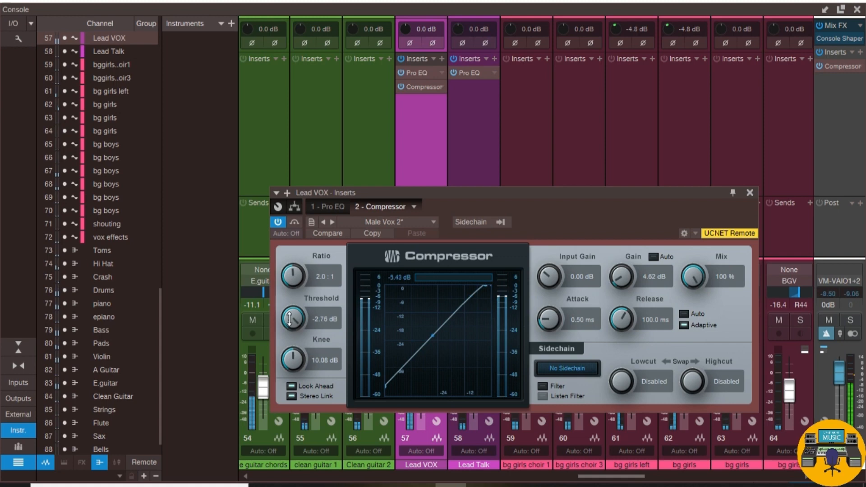
{"action": "left_click_drag", "start_coordinate": [289, 318], "coordinate": [294, 301]}
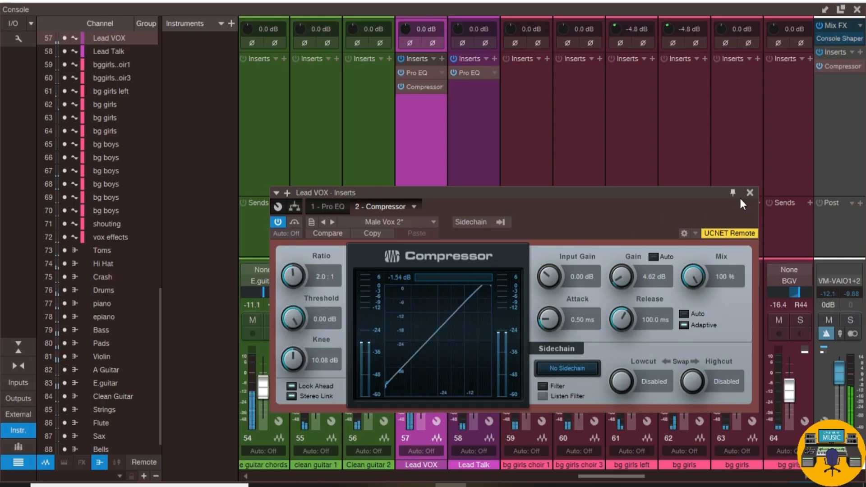
{"action": "left_click", "coordinate": [750, 193]}
Move playback to about bar 103 in the arrangement and bring the console back up
{"action": "left_click", "coordinate": [857, 9]}
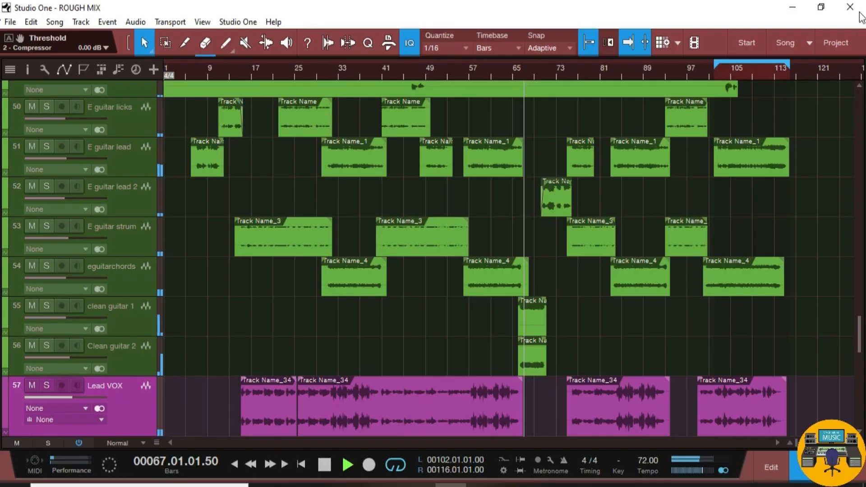
{"action": "left_click", "coordinate": [722, 71]}
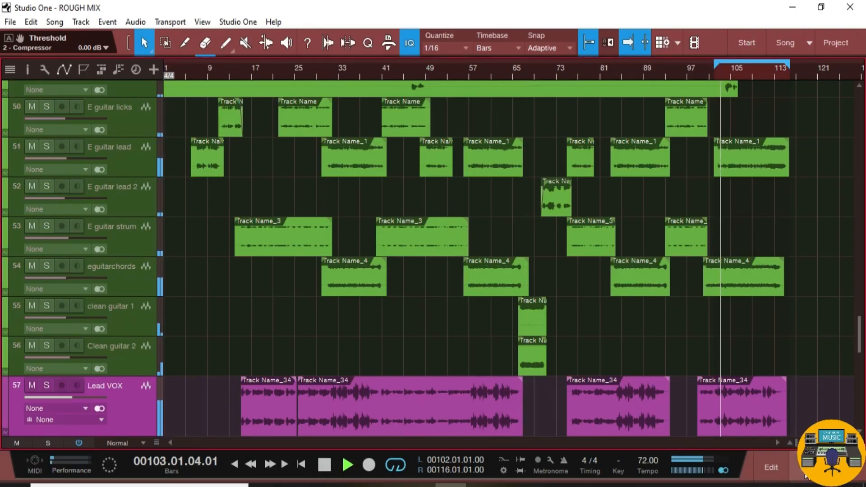
{"action": "key", "text": "F5"}
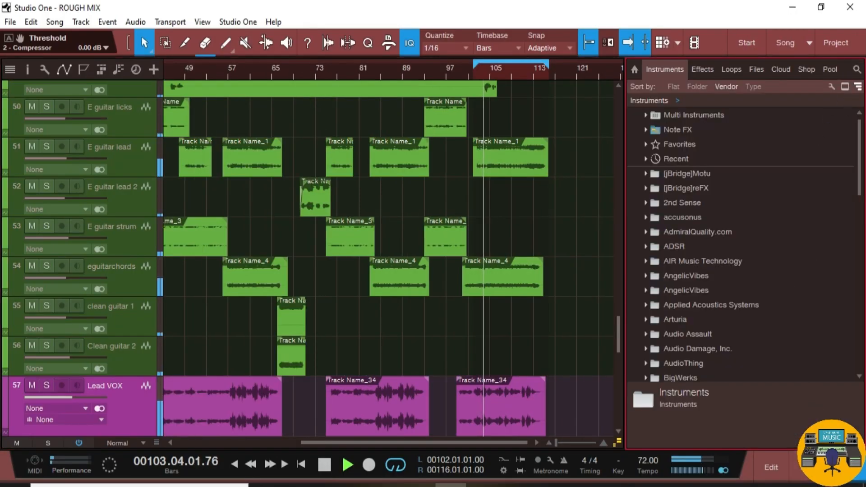
{"action": "key", "text": "F5"}
{"action": "key", "text": "F3"}
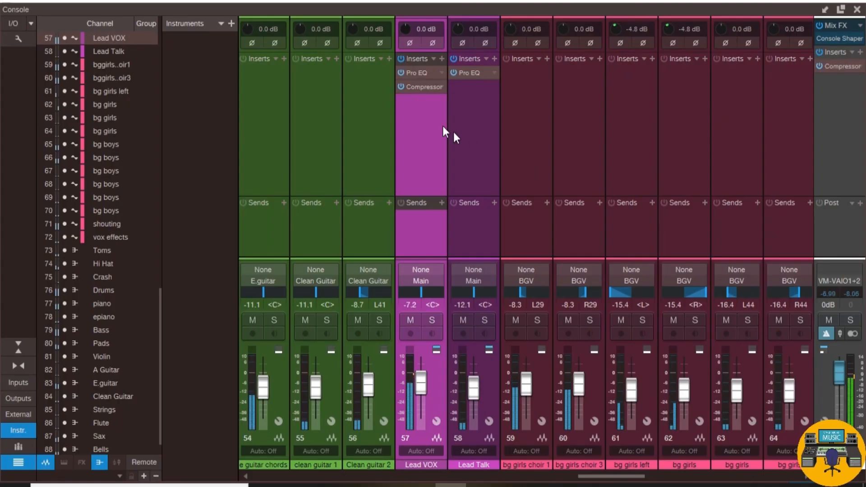
Expand the Compressor's inline display on the Lead VOX channel and collapse it again
{"action": "right_click", "coordinate": [425, 87]}
{"action": "left_click", "coordinate": [431, 92]}
{"action": "left_click", "coordinate": [441, 90]}
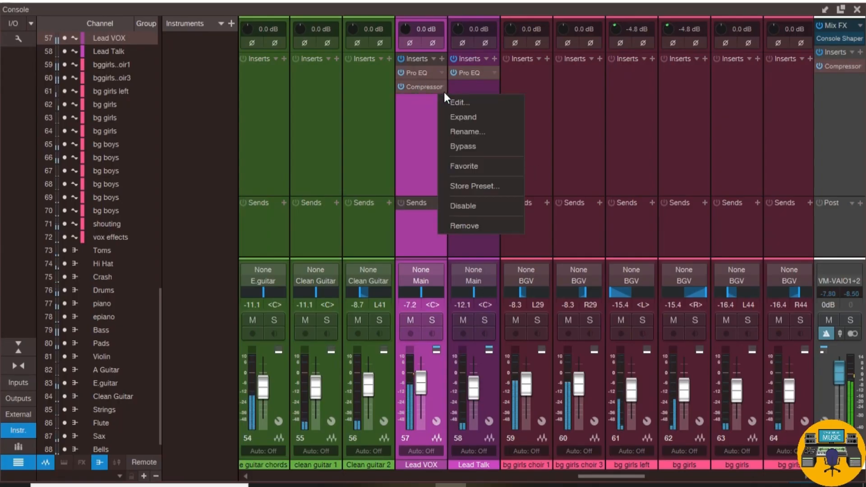
{"action": "left_click", "coordinate": [457, 118]}
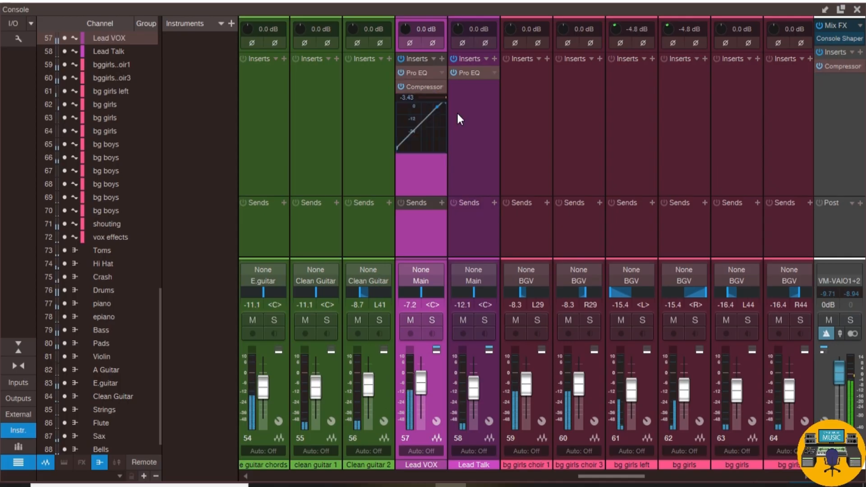
{"action": "left_click", "coordinate": [442, 89]}
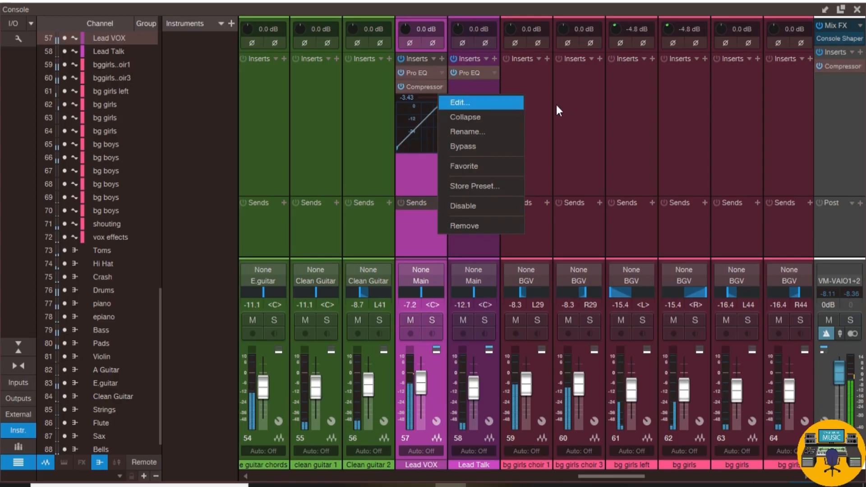
{"action": "left_click", "coordinate": [483, 115]}
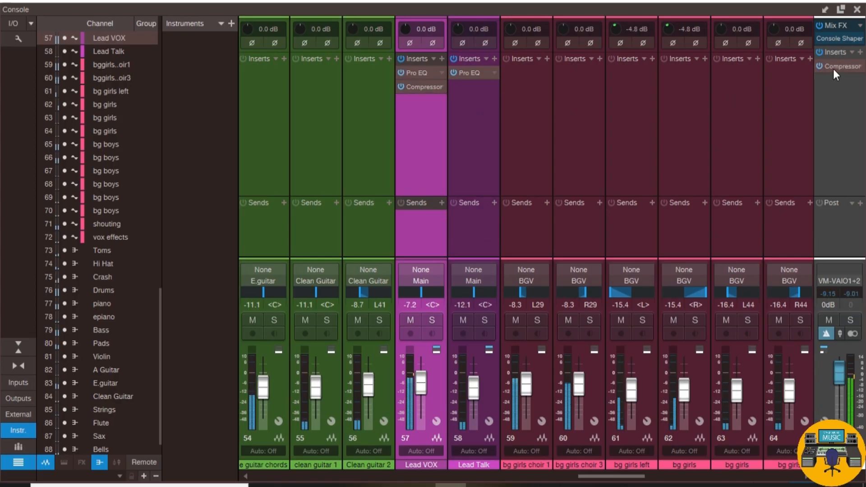
Copy the main output's Compressor below the existing one on Lead VOX and load its Male Vox 1 preset
{"action": "left_click_drag", "start_coordinate": [833, 68], "coordinate": [436, 108]}
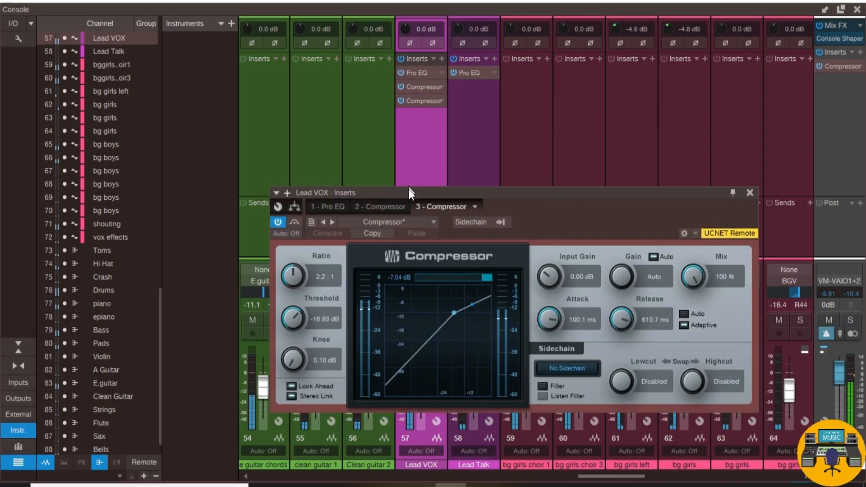
{"action": "left_click", "coordinate": [433, 221]}
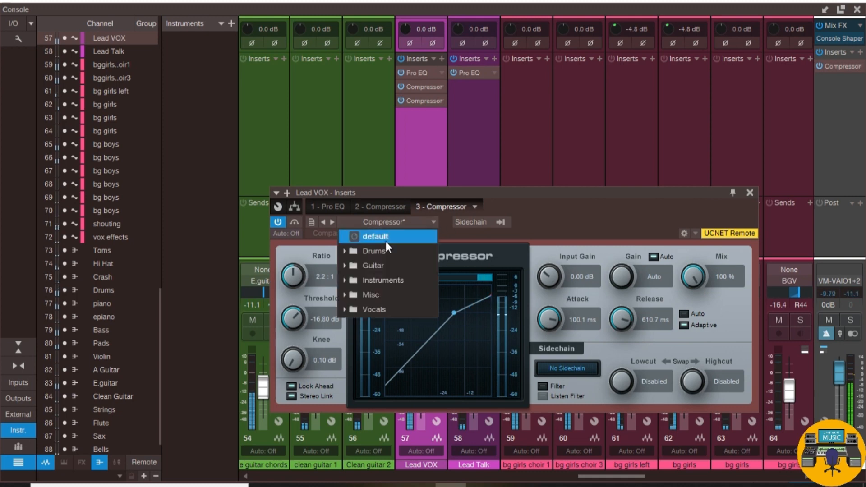
{"action": "left_click", "coordinate": [343, 309]}
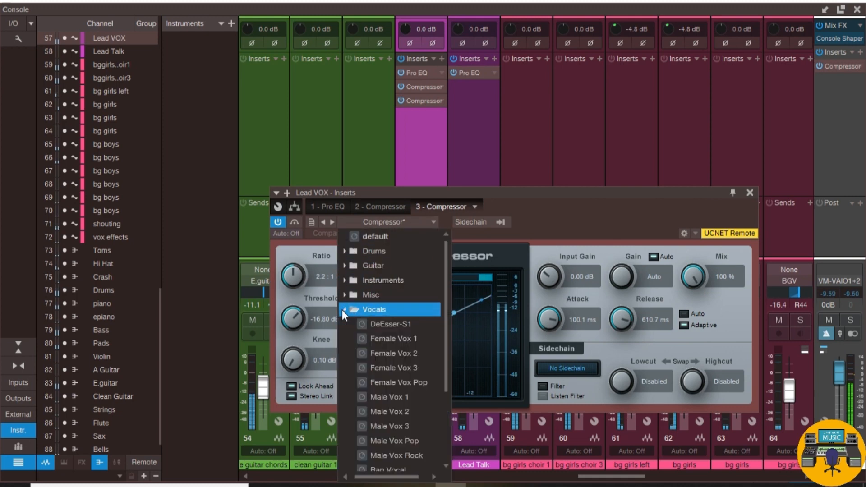
{"action": "scroll", "coordinate": [388, 384], "scroll_direction": "down", "scroll_amount": 1}
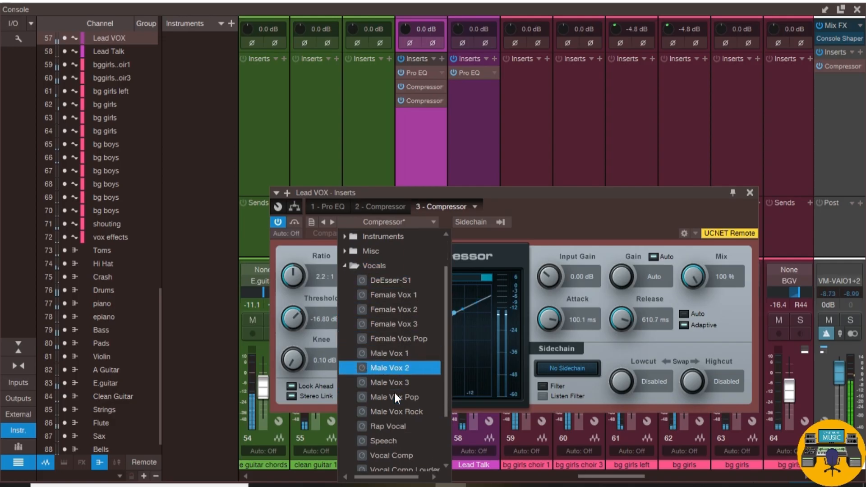
{"action": "left_click", "coordinate": [404, 353]}
{"action": "left_click", "coordinate": [500, 201]}
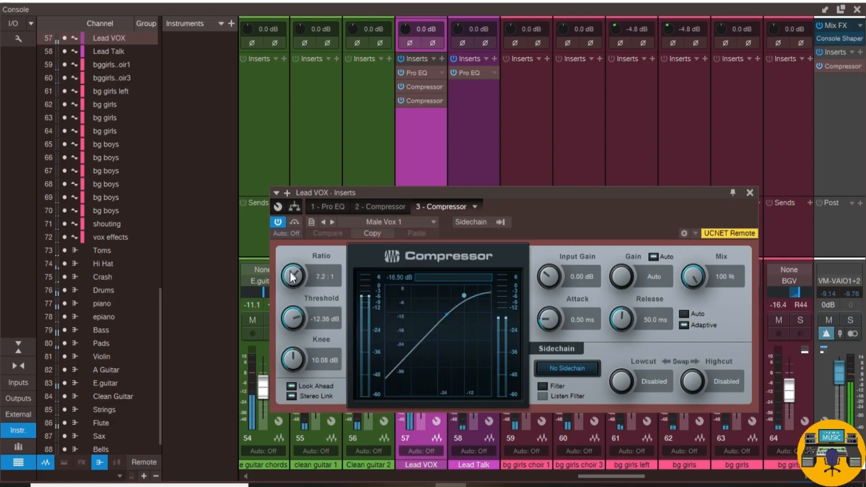
Raise the second Lead VOX Compressor's threshold to 0.00 dB
{"action": "left_click_drag", "start_coordinate": [293, 317], "coordinate": [296, 256]}
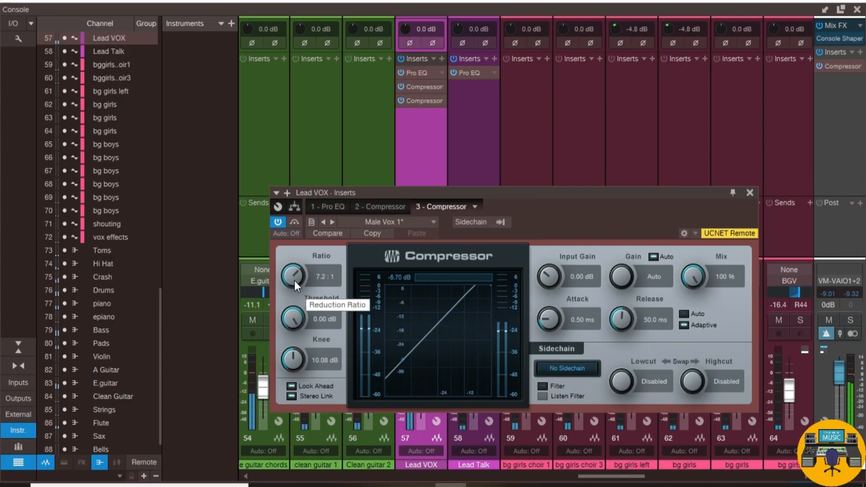
Set the second Lead VOX Compressor's ratio to 4.3:1, then move playback to about bar 108 and bring the console back
{"action": "mouse_move", "coordinate": [294, 280]}
{"action": "left_mouse_down"}
{"action": "mouse_move", "coordinate": [295, 309]}
{"action": "mouse_move", "coordinate": [293, 291]}
{"action": "left_mouse_up"}
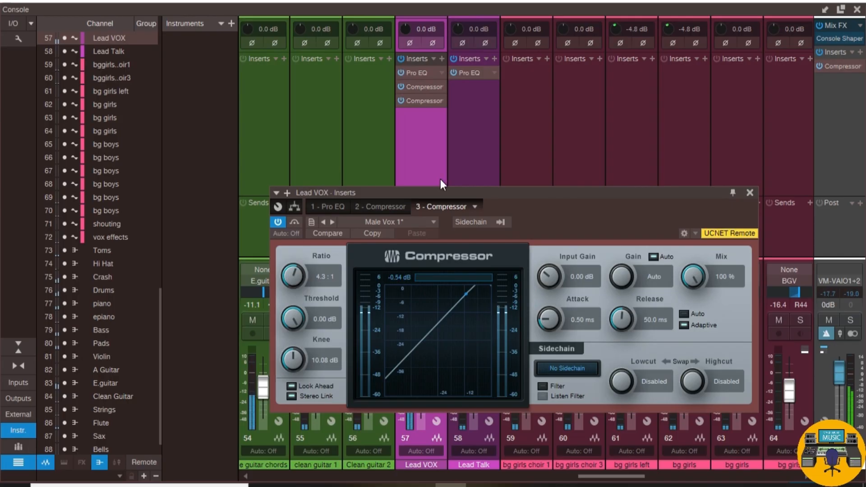
{"action": "left_click", "coordinate": [750, 193]}
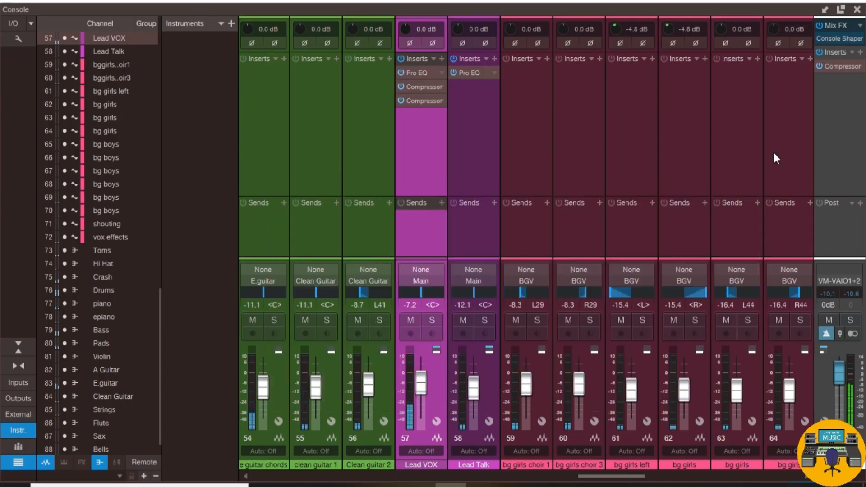
{"action": "left_click", "coordinate": [857, 9]}
{"action": "left_click", "coordinate": [510, 69]}
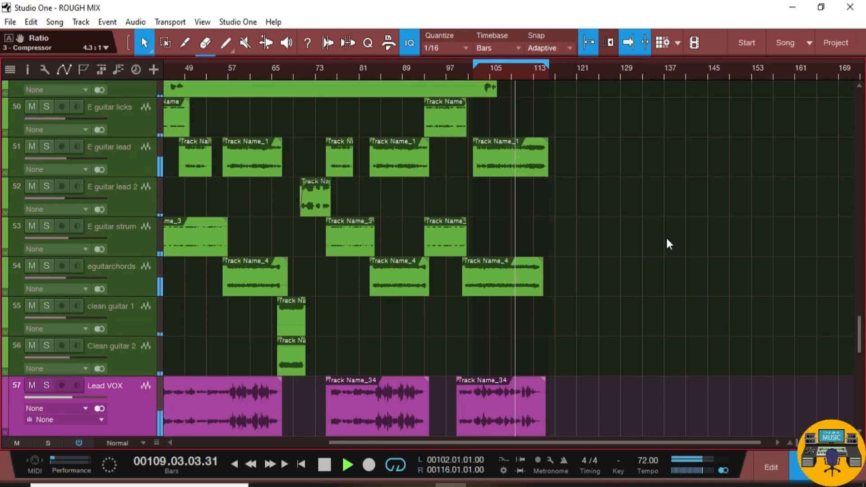
{"action": "key", "text": "F3"}
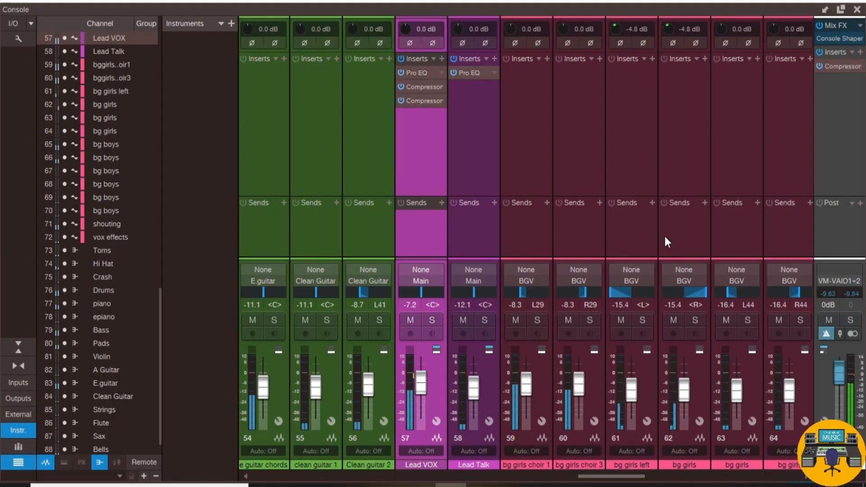
Set the second Lead VOX Compressor's knee to 13.16 dB and move playback to about bar 109 in the arrangement
{"action": "right_click", "coordinate": [428, 103]}
{"action": "left_click", "coordinate": [436, 113]}
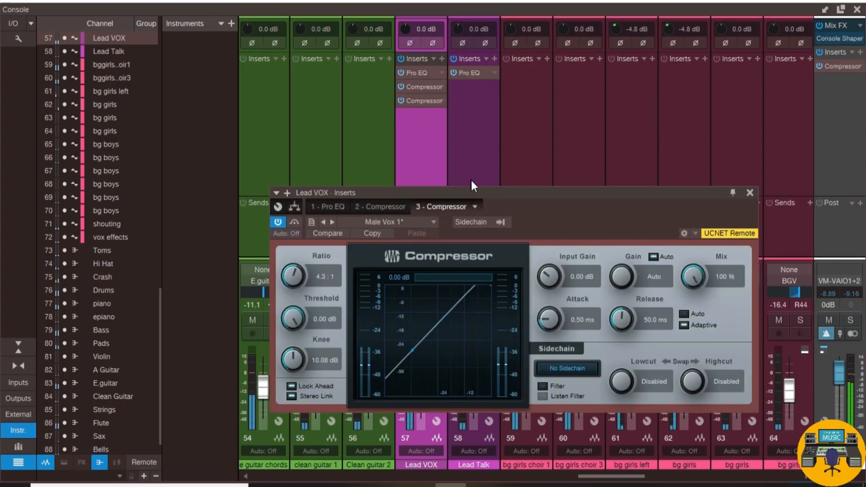
{"action": "left_click_drag", "start_coordinate": [481, 191], "coordinate": [633, 157]}
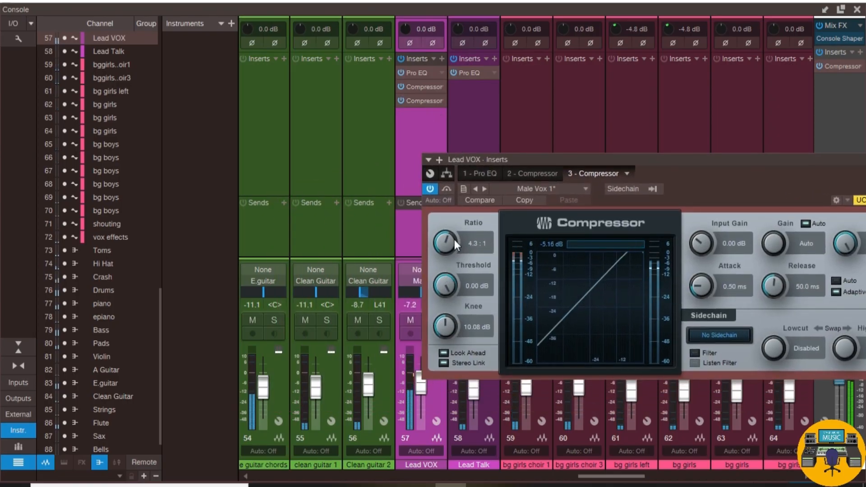
{"action": "mouse_move", "coordinate": [446, 331]}
{"action": "left_mouse_down"}
{"action": "mouse_move", "coordinate": [444, 298]}
{"action": "mouse_move", "coordinate": [441, 328]}
{"action": "left_mouse_up"}
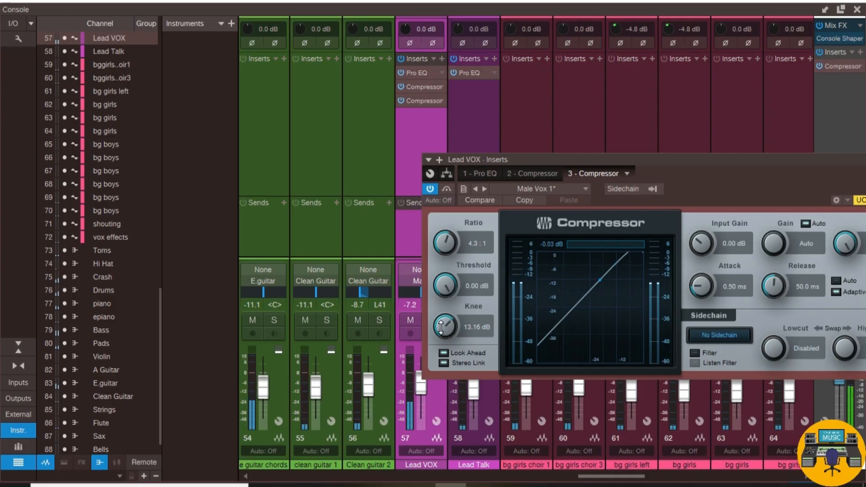
{"action": "left_click", "coordinate": [856, 9]}
{"action": "left_click", "coordinate": [515, 74]}
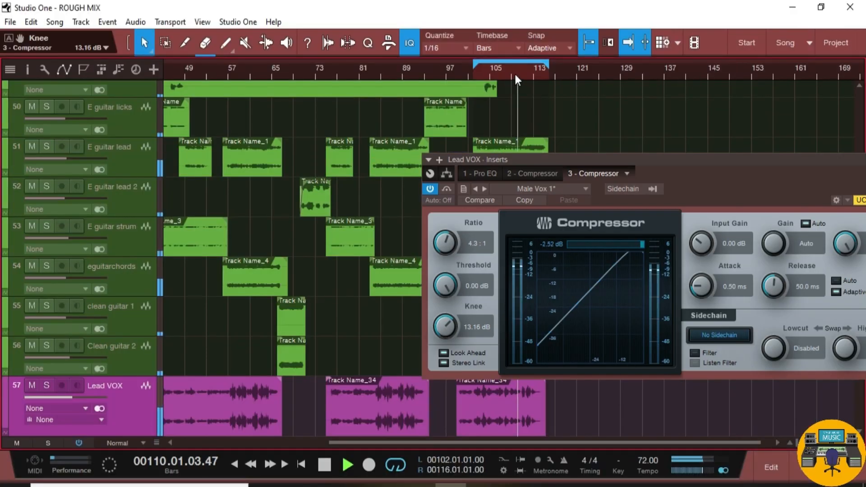
Turn off auto gain on the second Lead VOX Compressor, set its gain to 1.26 dB and close the plug-in
{"action": "left_click_drag", "start_coordinate": [661, 165], "coordinate": [488, 164]}
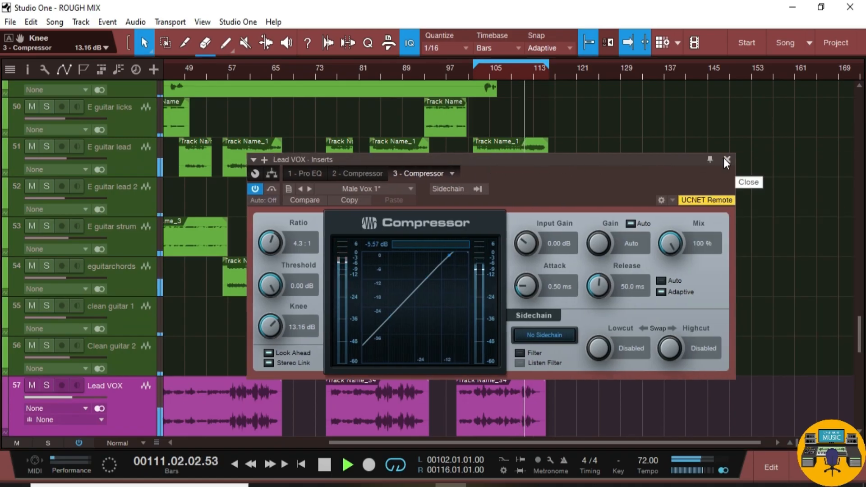
{"action": "left_click", "coordinate": [630, 224]}
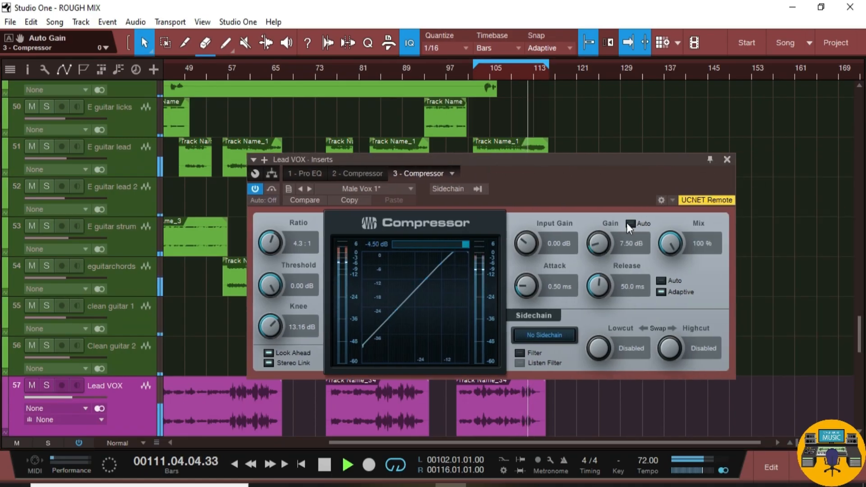
{"action": "left_click_drag", "start_coordinate": [599, 243], "coordinate": [600, 259]}
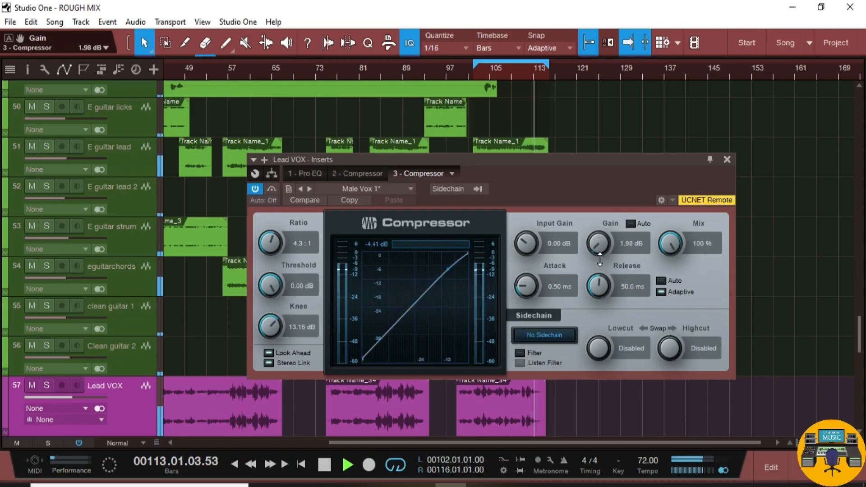
{"action": "left_click_drag", "start_coordinate": [600, 260], "coordinate": [601, 262]}
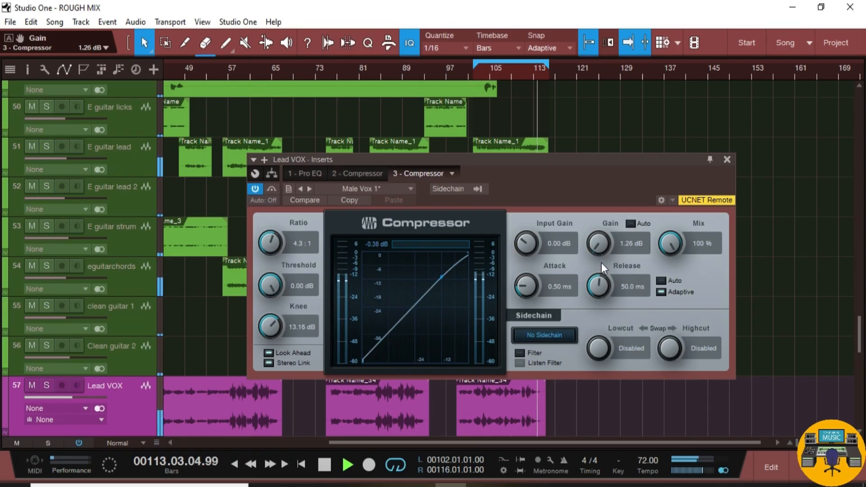
{"action": "left_click", "coordinate": [727, 159]}
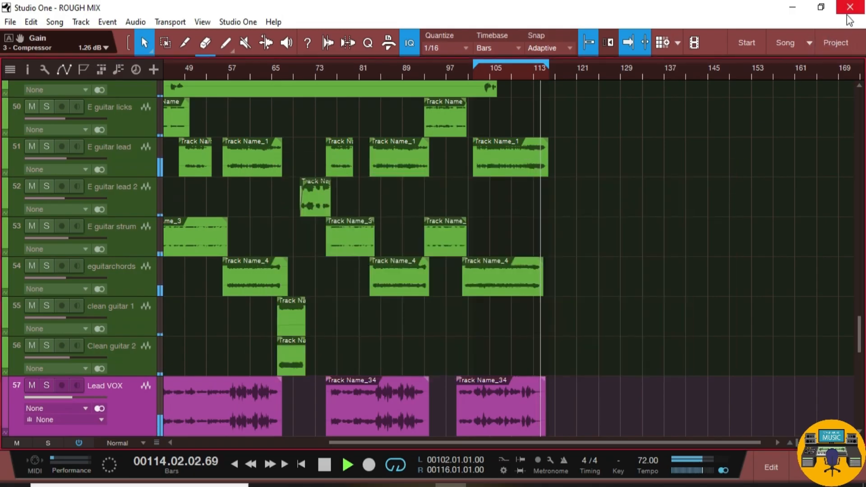
{"action": "left_click", "coordinate": [10, 21]}
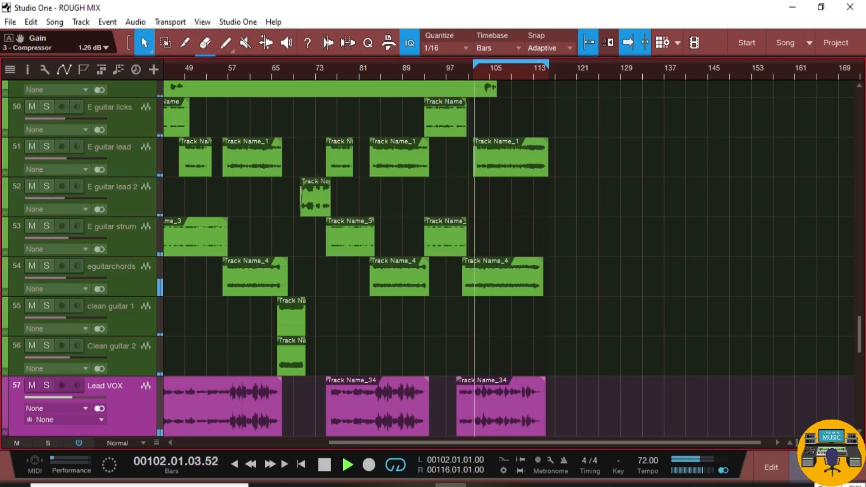
{"action": "key", "text": "F3"}
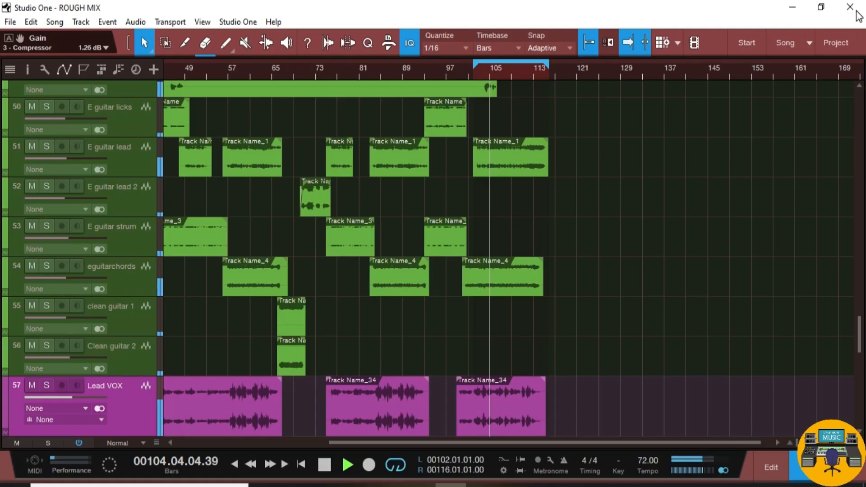
{"action": "left_click", "coordinate": [858, 9]}
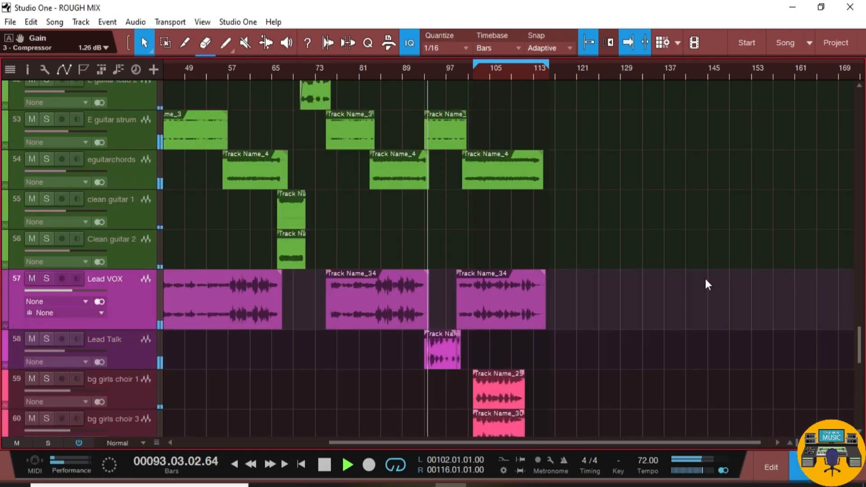
Copy the first Lead VOX Compressor to the Lead Talk inserts and set the copy's knee to 7.79 dB
{"action": "key", "text": "F3"}
{"action": "left_click_drag", "start_coordinate": [436, 89], "coordinate": [455, 89]}
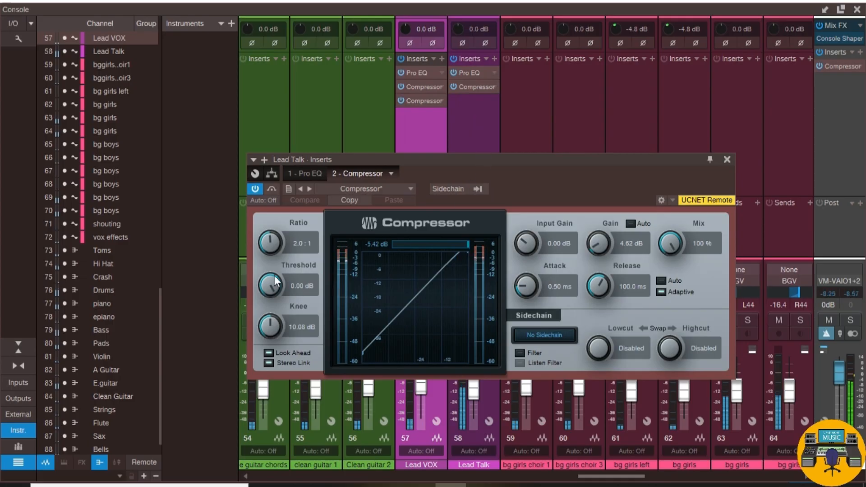
{"action": "left_click_drag", "start_coordinate": [270, 324], "coordinate": [271, 334]}
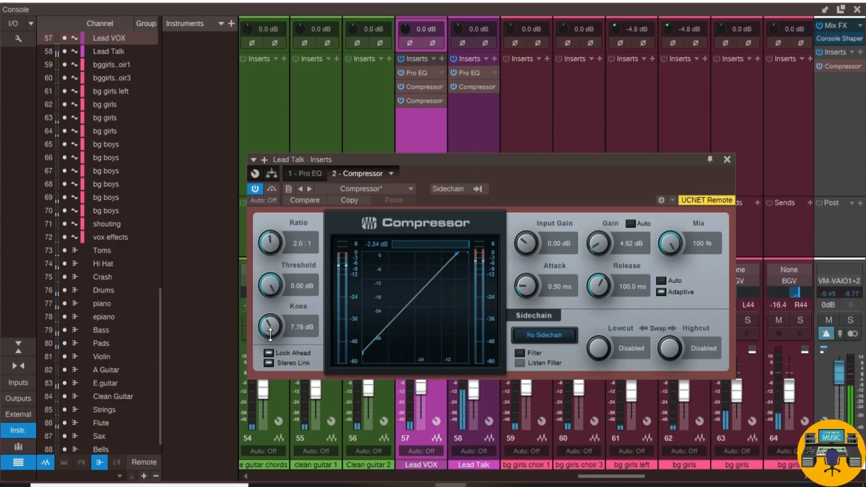
{"action": "left_click", "coordinate": [726, 159]}
Copy the second Lead VOX Compressor to Lead Talk and set the copy's knee to 12.37 dB and gain to 2.70 dB
{"action": "left_click_drag", "start_coordinate": [422, 100], "coordinate": [457, 100]}
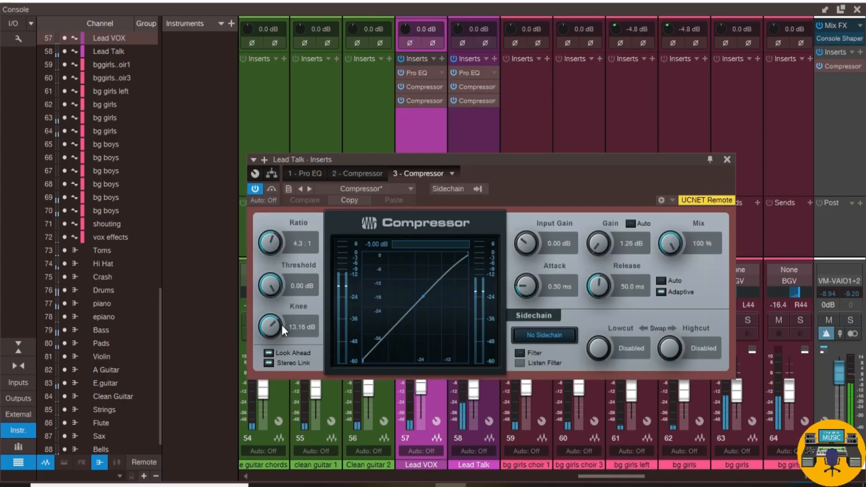
{"action": "left_click_drag", "start_coordinate": [281, 325], "coordinate": [280, 329]}
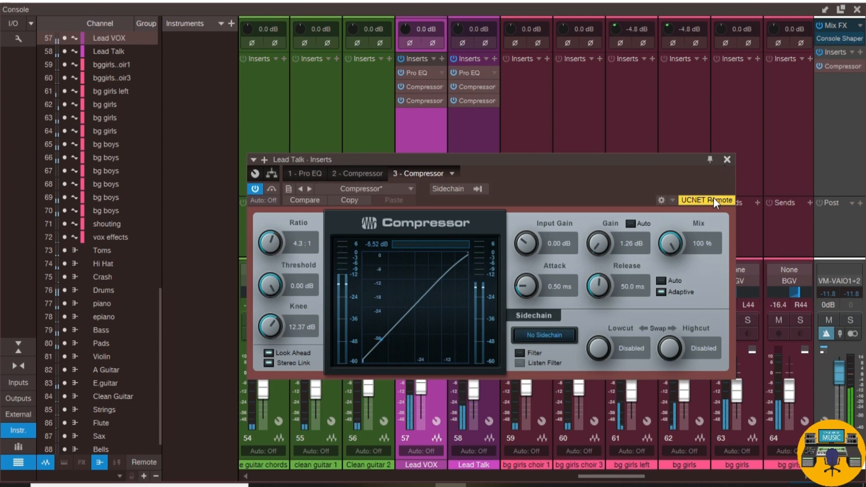
{"action": "left_click_drag", "start_coordinate": [609, 238], "coordinate": [605, 232]}
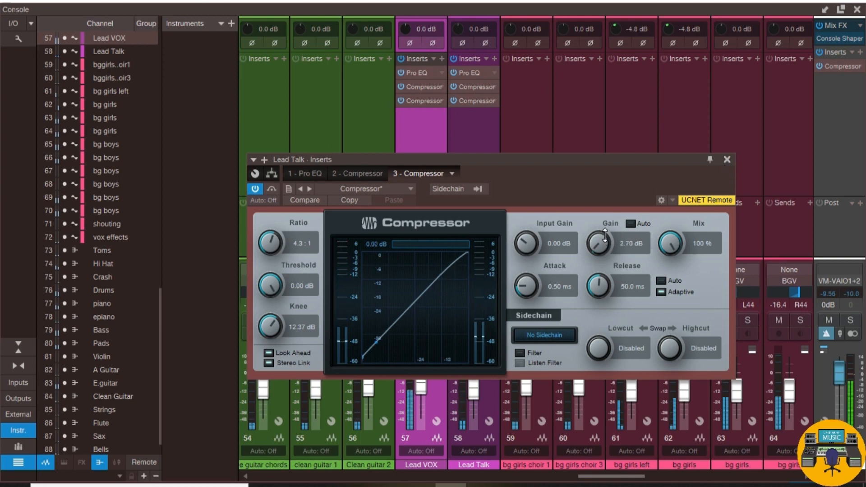
Move playback to about bar 97 in the arrangement and close the Lead Talk Compressor
{"action": "left_click", "coordinate": [857, 10]}
{"action": "left_click", "coordinate": [448, 72]}
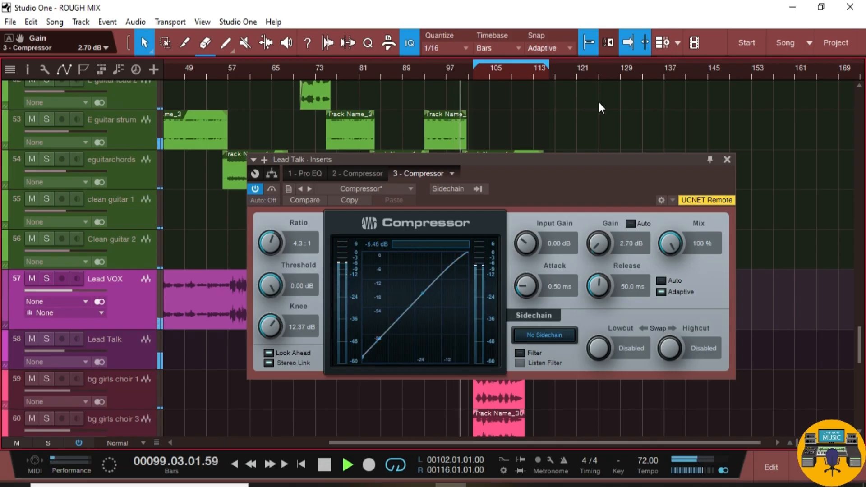
{"action": "left_click", "coordinate": [728, 160]}
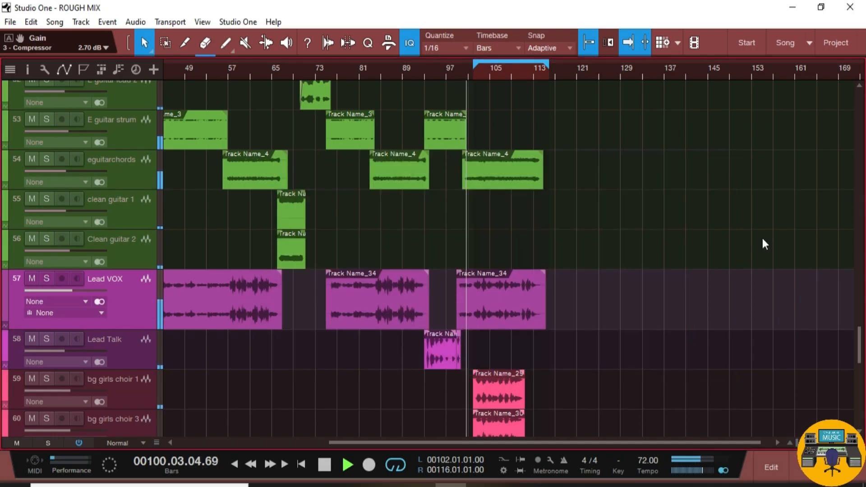
Copy the main output's Compressor below the Pro EQ on the BGV bus and solo the BGV bus
{"action": "key", "text": "F3"}
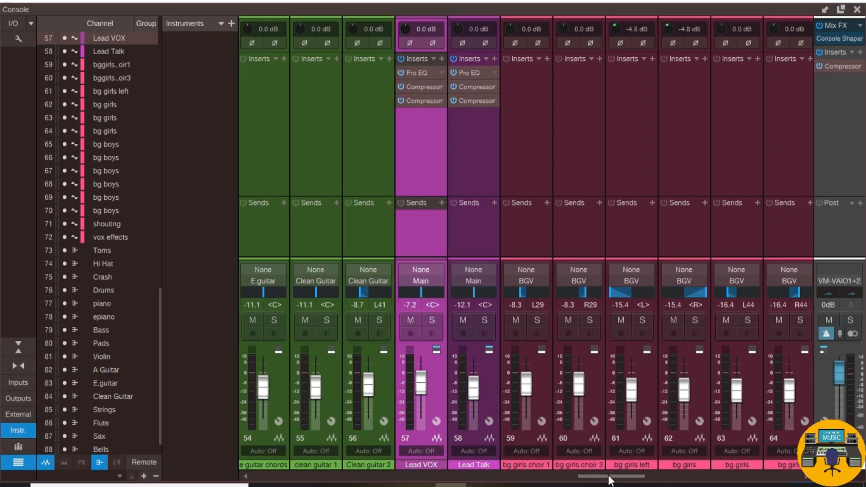
{"action": "left_click_drag", "start_coordinate": [609, 476], "coordinate": [604, 477]}
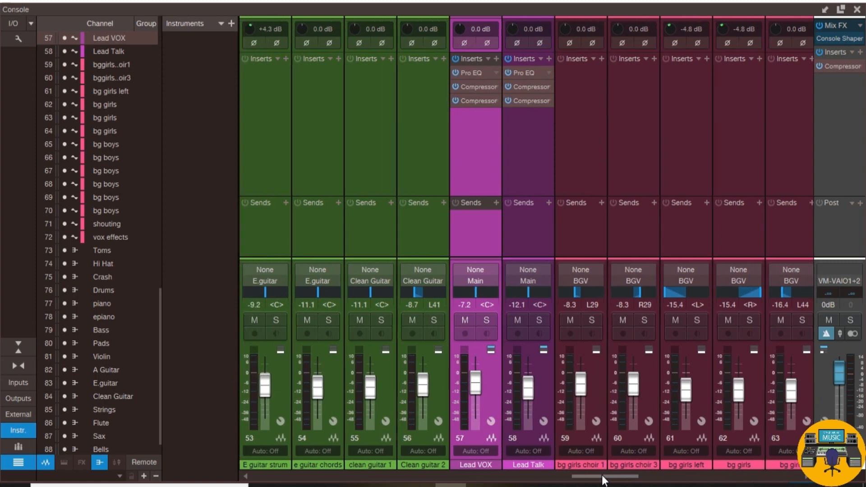
{"action": "left_click_drag", "start_coordinate": [604, 476], "coordinate": [776, 474]}
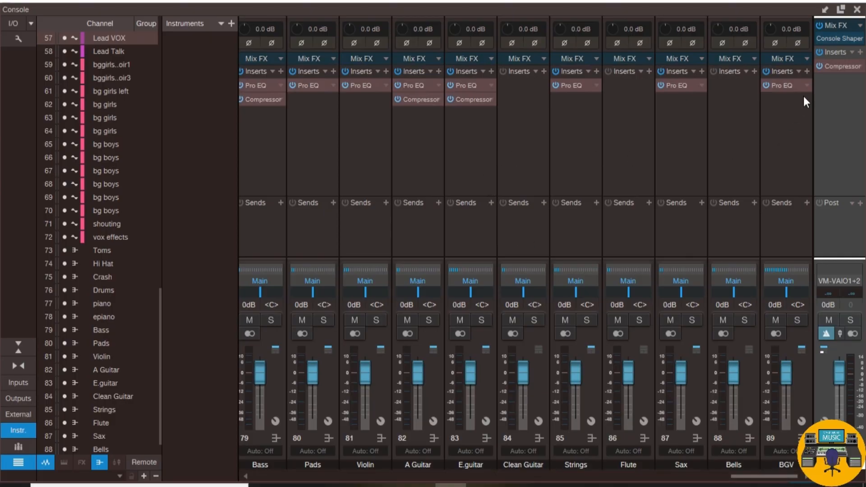
{"action": "left_click_drag", "start_coordinate": [844, 66], "coordinate": [789, 104]}
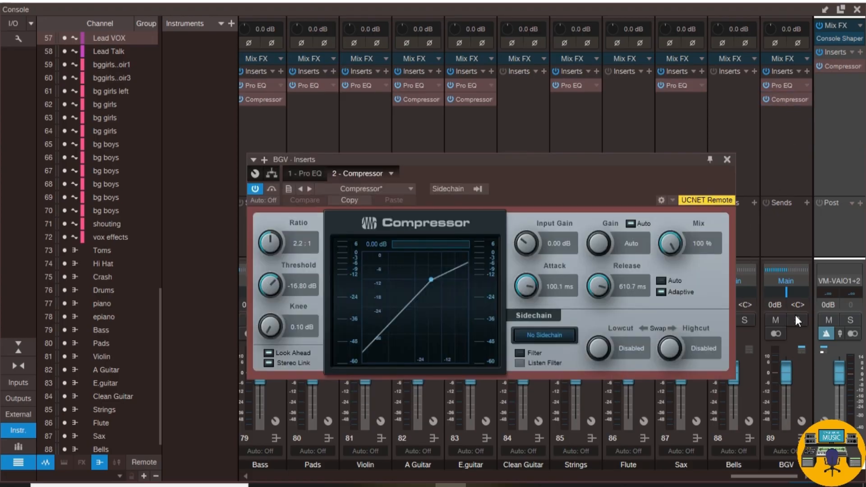
{"action": "left_click", "coordinate": [797, 320]}
{"action": "left_click_drag", "start_coordinate": [599, 161], "coordinate": [527, 92]}
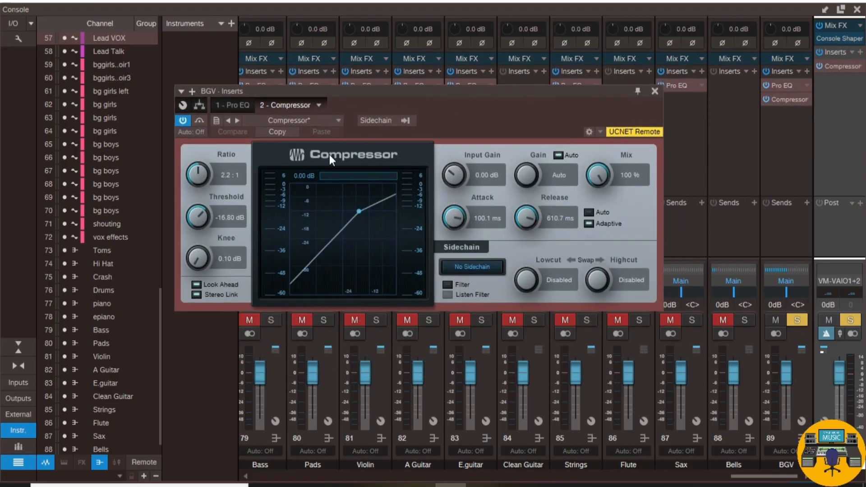
Load the Vox 3 preset from the Vocals presets into the BGV bus Compressor
{"action": "left_click", "coordinate": [327, 122]}
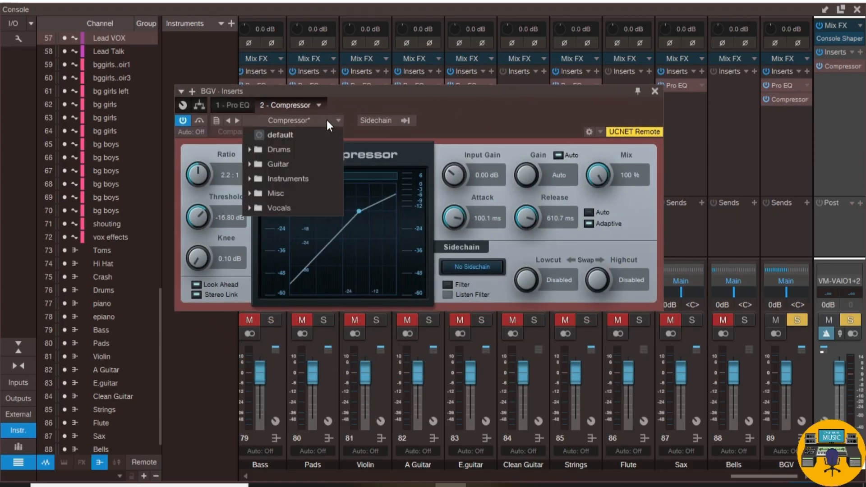
{"action": "left_click", "coordinate": [250, 208]}
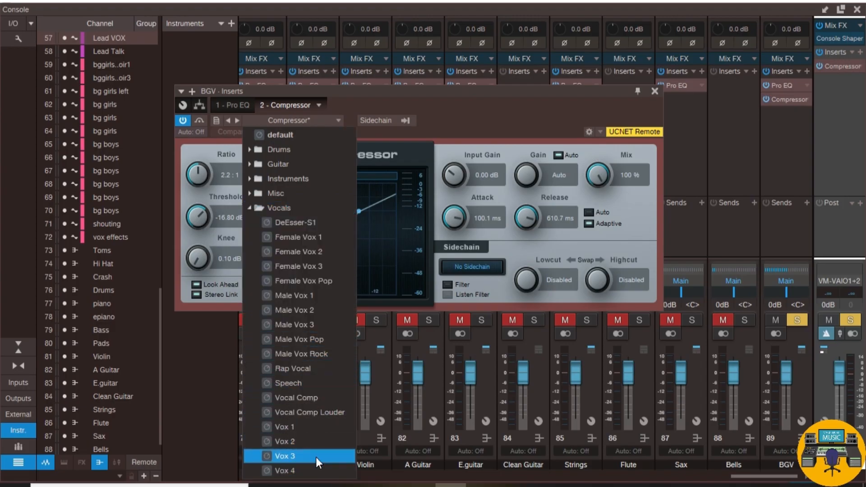
{"action": "left_click", "coordinate": [248, 192]}
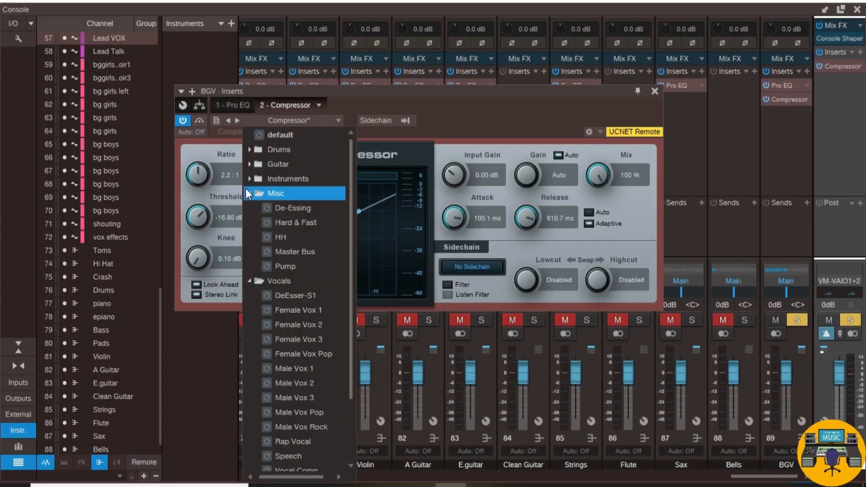
{"action": "left_click", "coordinate": [246, 177]}
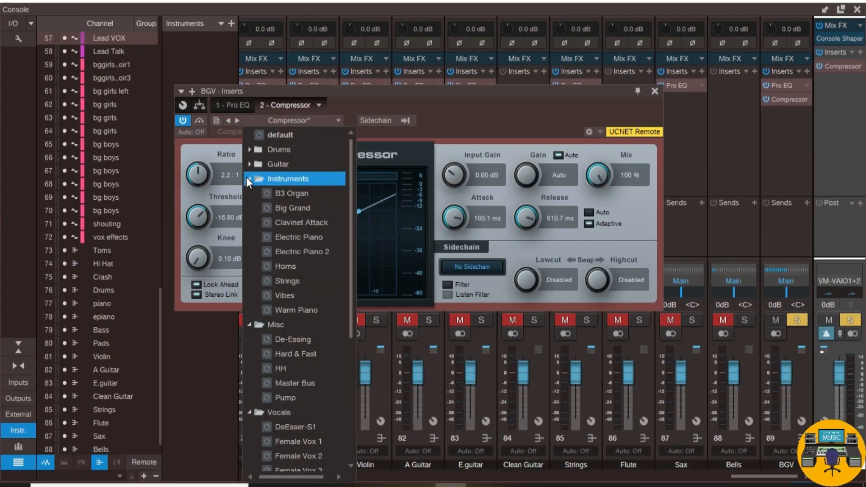
{"action": "left_click", "coordinate": [247, 177]}
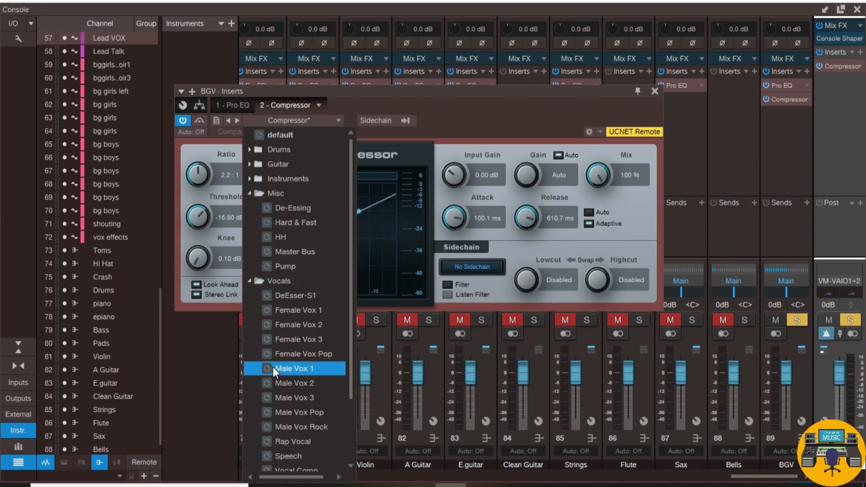
{"action": "scroll", "coordinate": [272, 368], "scroll_direction": "down", "scroll_amount": 3}
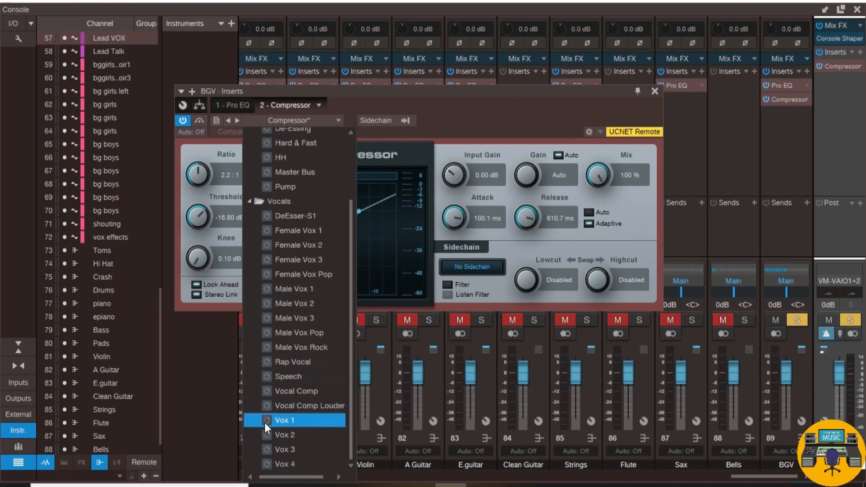
{"action": "left_click", "coordinate": [277, 449]}
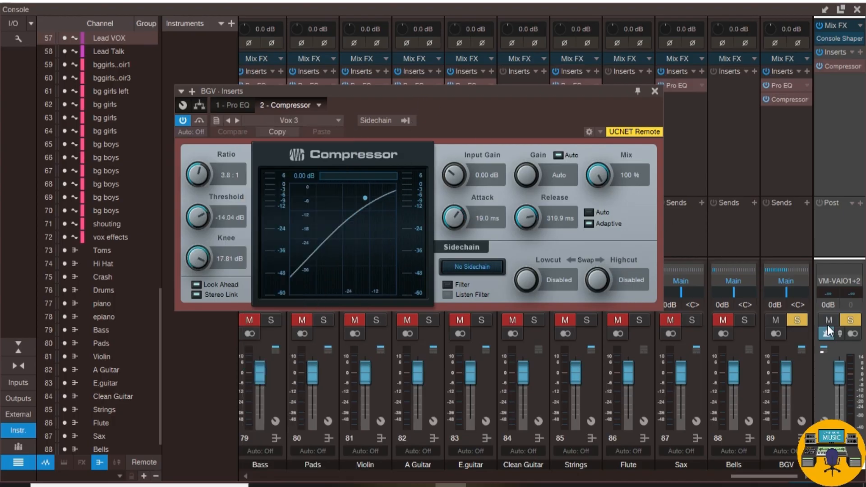
During playback, set the BGV bus Compressor to ratio 4.7:1, threshold -4.20 dB, knee 14.23 dB and attack 1.94 ms
{"action": "key", "text": "space"}
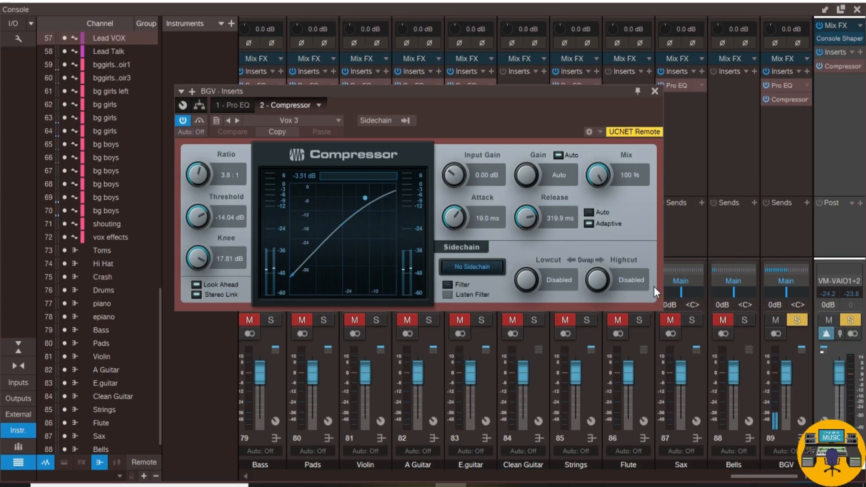
{"action": "left_click_drag", "start_coordinate": [197, 179], "coordinate": [192, 169]}
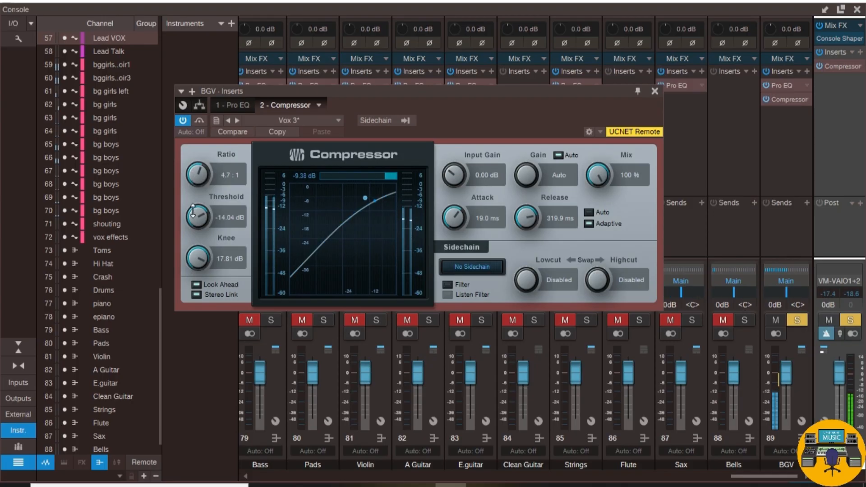
{"action": "left_click_drag", "start_coordinate": [196, 216], "coordinate": [194, 195]}
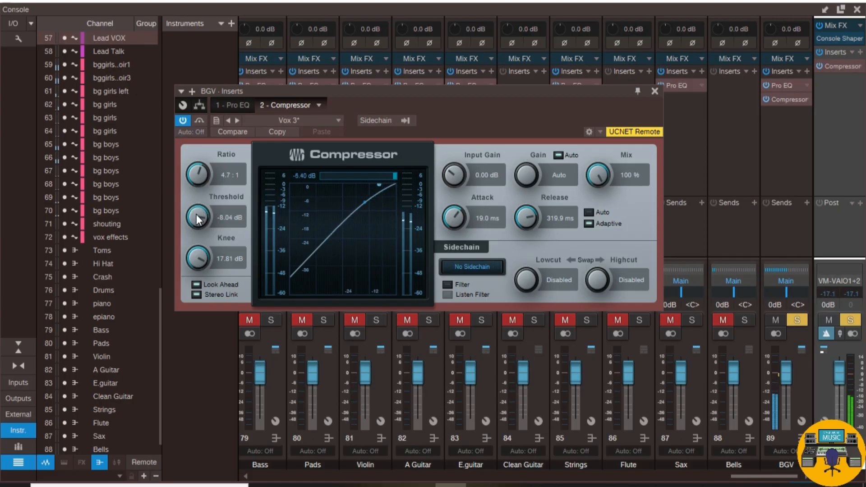
{"action": "left_click_drag", "start_coordinate": [196, 215], "coordinate": [195, 211]}
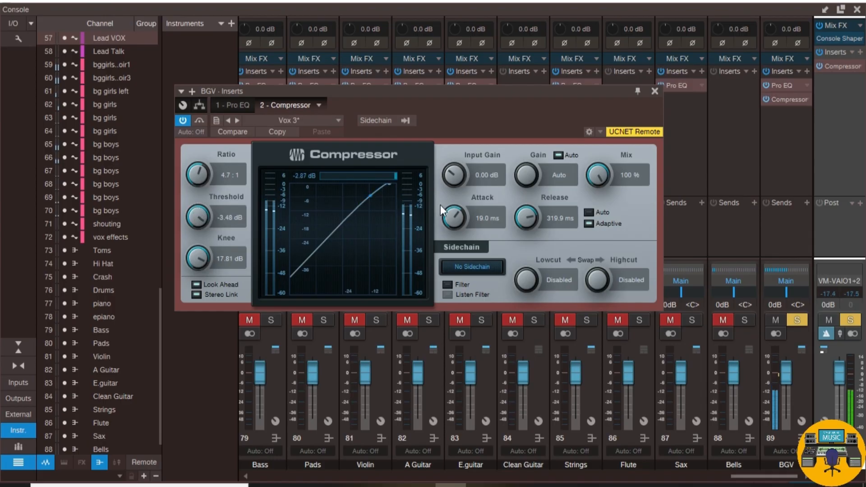
{"action": "left_click_drag", "start_coordinate": [454, 220], "coordinate": [454, 255]}
{"action": "left_click_drag", "start_coordinate": [193, 211], "coordinate": [193, 215]}
{"action": "left_click_drag", "start_coordinate": [199, 265], "coordinate": [197, 290]}
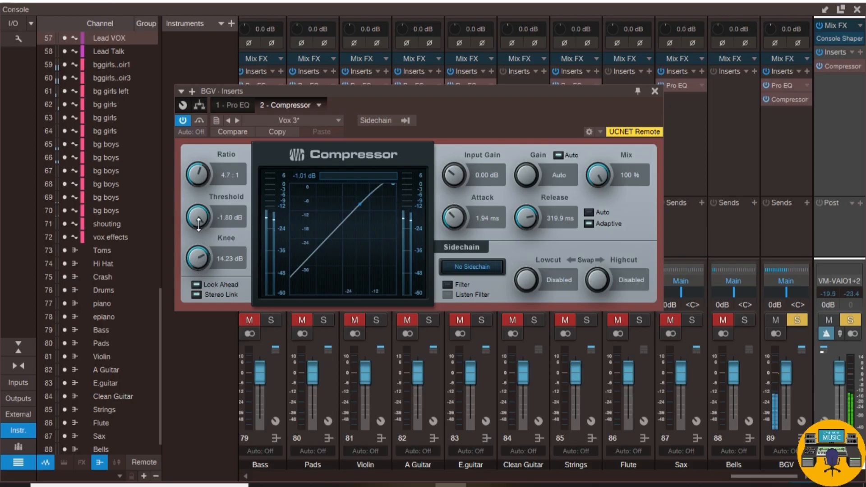
{"action": "left_click_drag", "start_coordinate": [198, 222], "coordinate": [198, 232]}
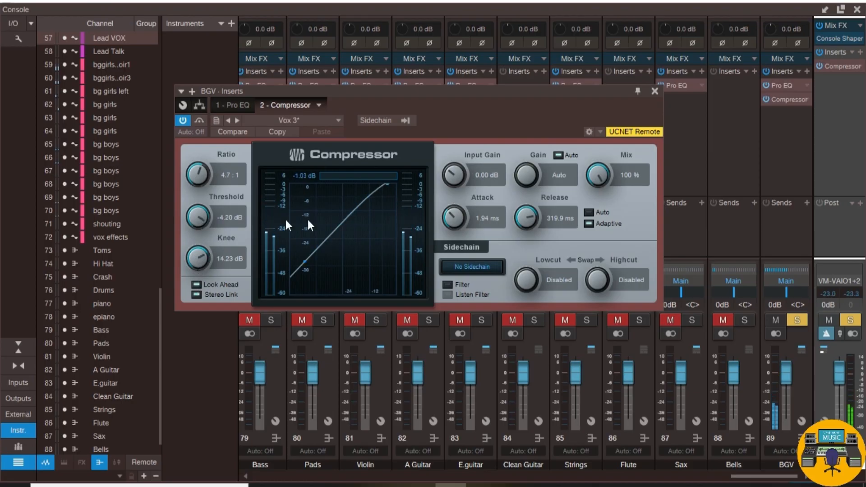
Replay the soloed backing vocals from about bar 103 in the arrangement and close the BGV Compressor
{"action": "left_click", "coordinate": [857, 9]}
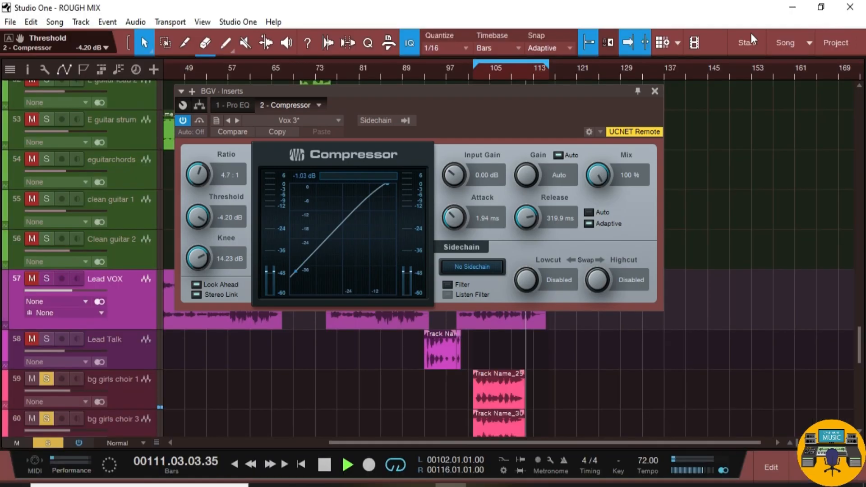
{"action": "left_click", "coordinate": [485, 70]}
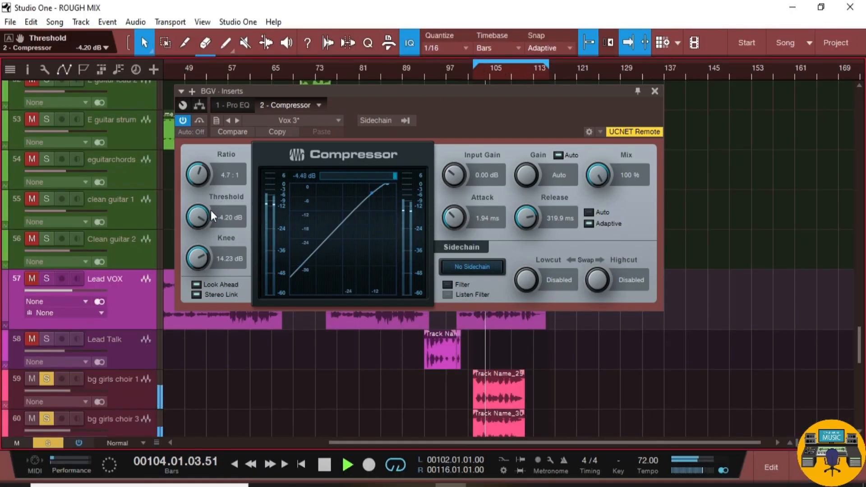
{"action": "left_click", "coordinate": [655, 92]}
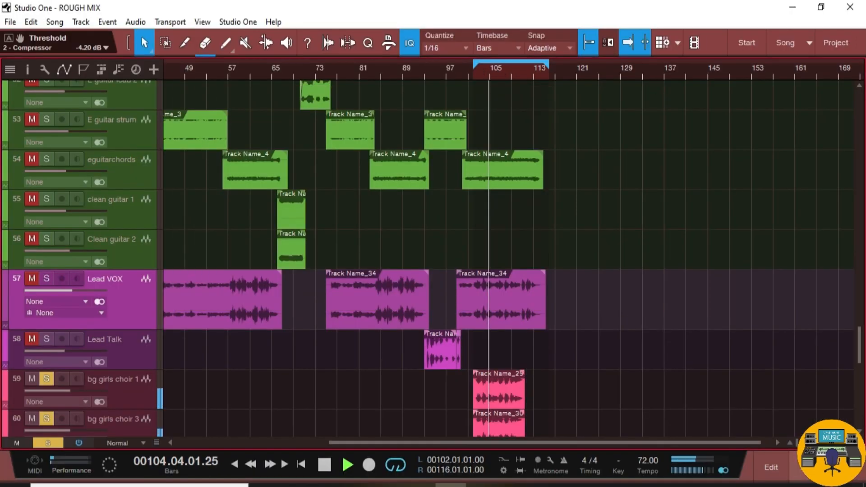
Copy the main output's Compressor below the existing Compressor on the BGV bus
{"action": "key", "text": "F3"}
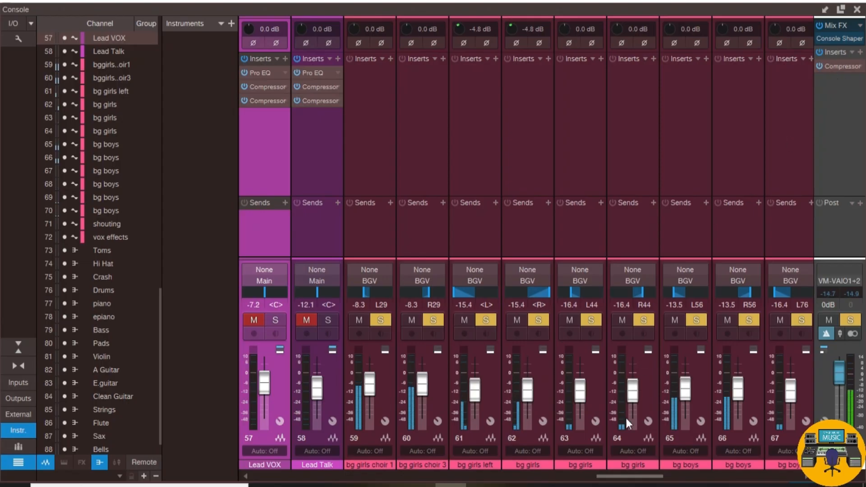
{"action": "left_click_drag", "start_coordinate": [629, 477], "coordinate": [767, 476]}
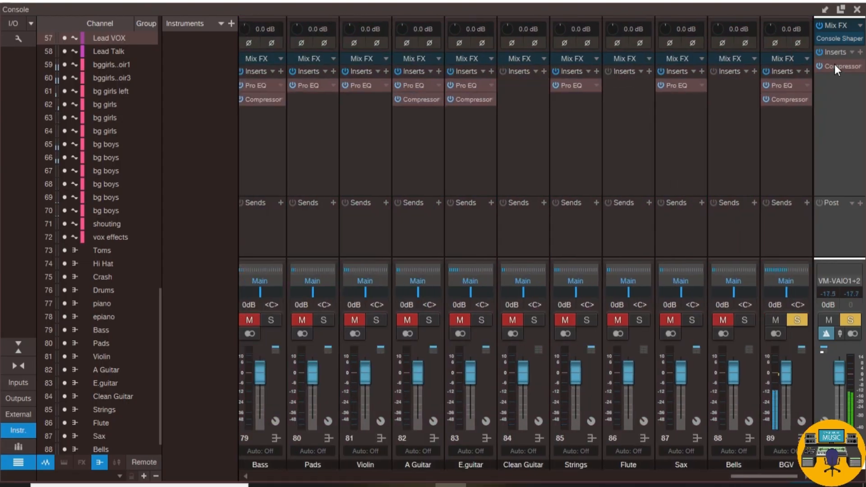
{"action": "left_click_drag", "start_coordinate": [834, 65], "coordinate": [795, 115]}
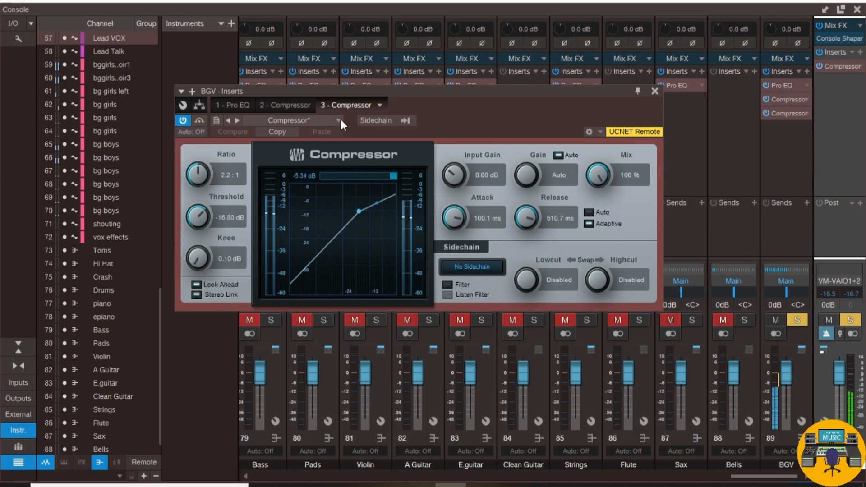
Load the Vox 4 preset from the Vocals presets into the second BGV Compressor and set its threshold to -1.56 dB
{"action": "left_click", "coordinate": [341, 119]}
{"action": "left_click", "coordinate": [250, 206]}
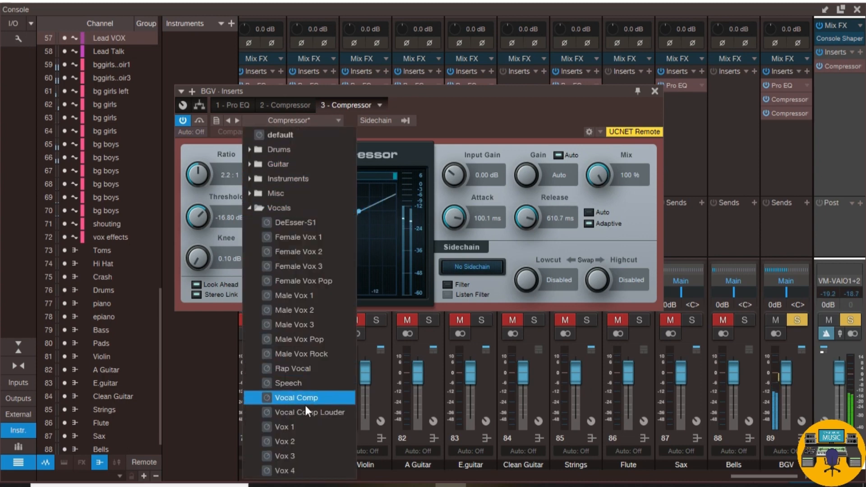
{"action": "left_click", "coordinate": [299, 472]}
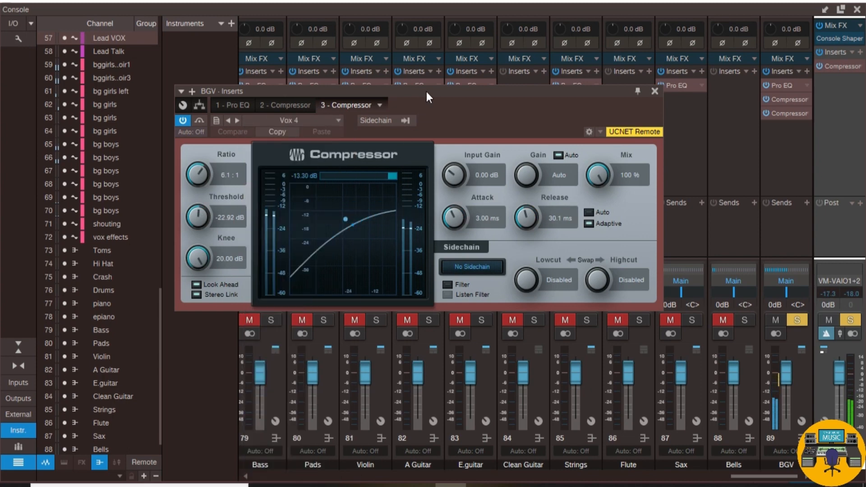
{"action": "left_click_drag", "start_coordinate": [194, 218], "coordinate": [197, 159]}
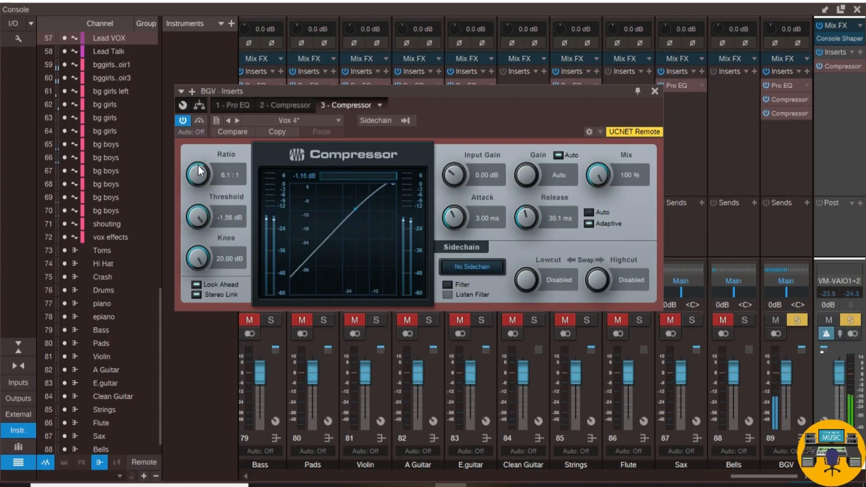
Restart playback from about bar 103 and unsolo the BGV bus in the console
{"action": "left_click", "coordinate": [856, 9]}
{"action": "left_click", "coordinate": [487, 71]}
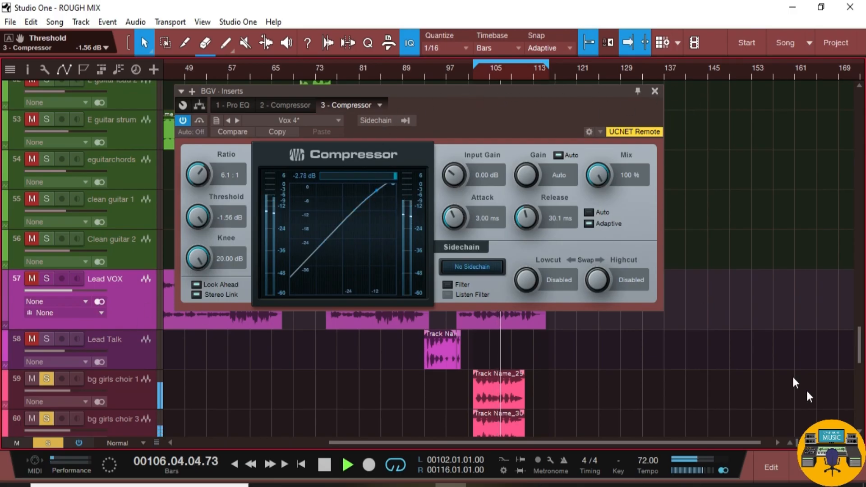
{"action": "left_click", "coordinate": [801, 468]}
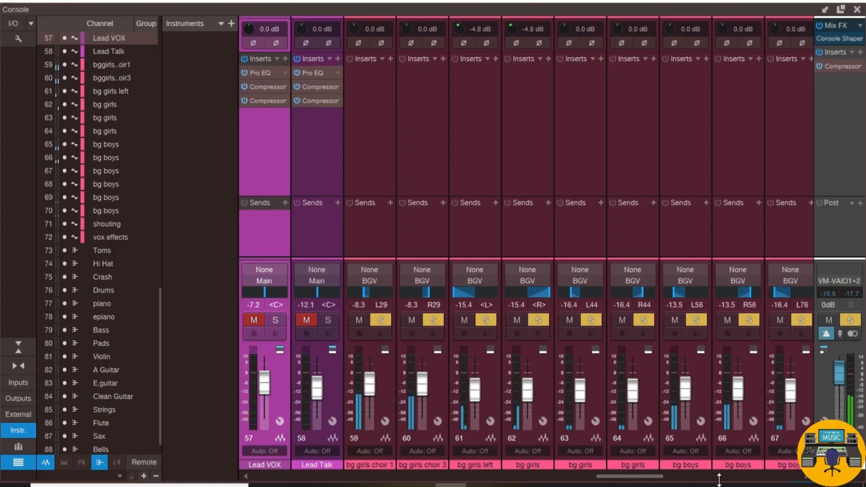
{"action": "left_click_drag", "start_coordinate": [650, 477], "coordinate": [810, 469]}
{"action": "left_click", "coordinate": [792, 323]}
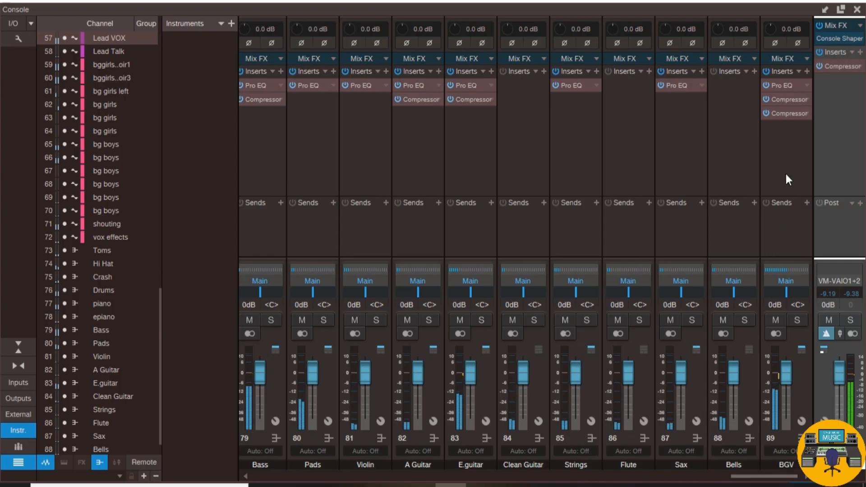
Check the audio levels in Voicemeeter and return to the Studio One console
{"action": "mouse_move", "coordinate": [784, 474]}
{"action": "left_mouse_down"}
{"action": "mouse_move", "coordinate": [631, 482]}
{"action": "mouse_move", "coordinate": [798, 481]}
{"action": "left_mouse_up"}
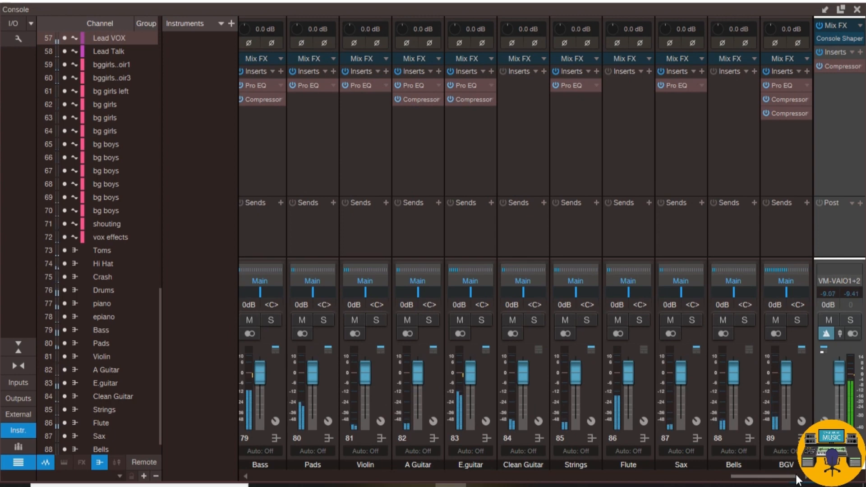
{"action": "left_click", "coordinate": [482, 485]}
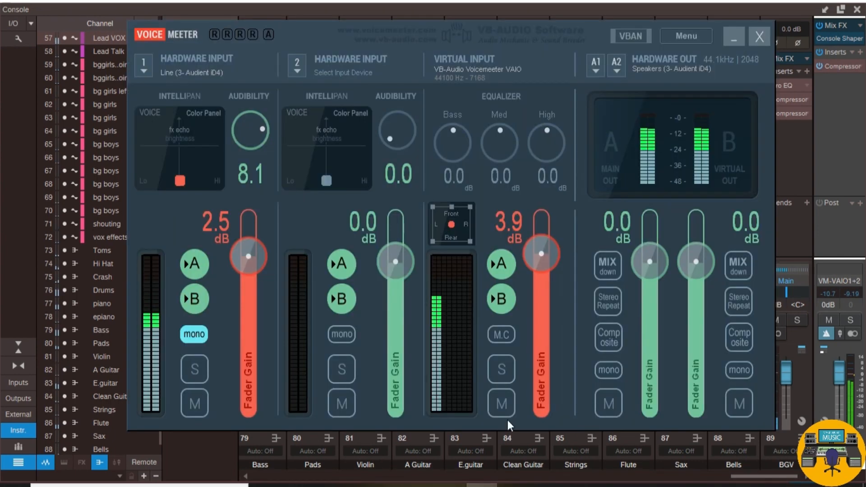
{"action": "left_click", "coordinate": [739, 37]}
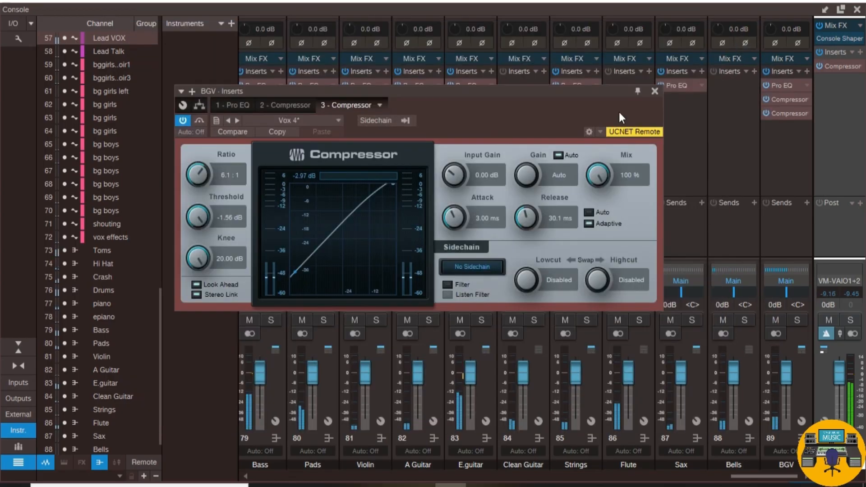
Close the BGV Compressor and the console, and save the song
{"action": "left_click", "coordinate": [655, 92]}
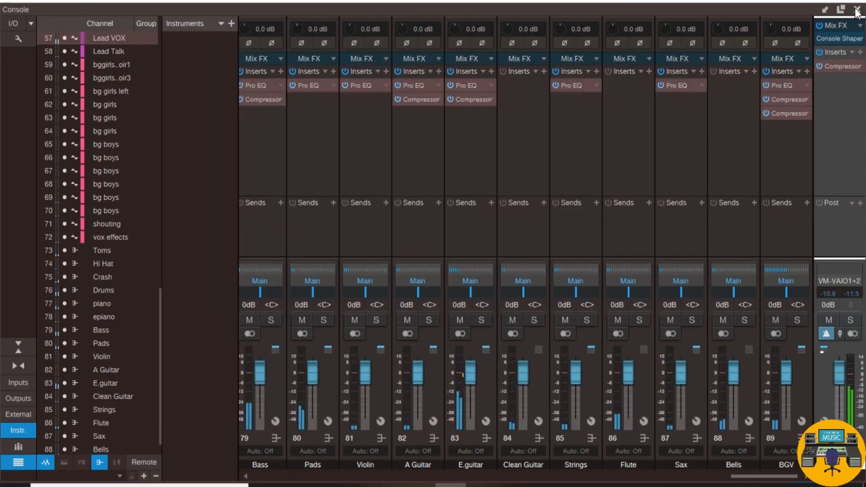
{"action": "left_click", "coordinate": [858, 9]}
{"action": "left_click", "coordinate": [15, 22]}
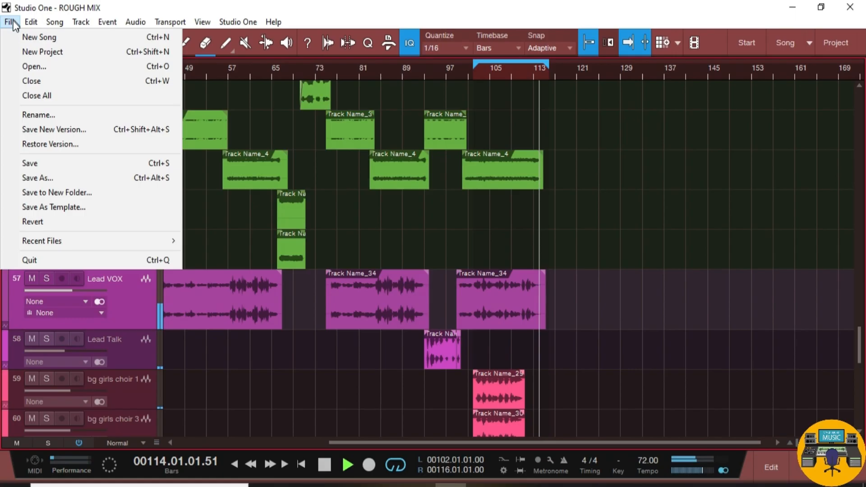
{"action": "left_click", "coordinate": [42, 162]}
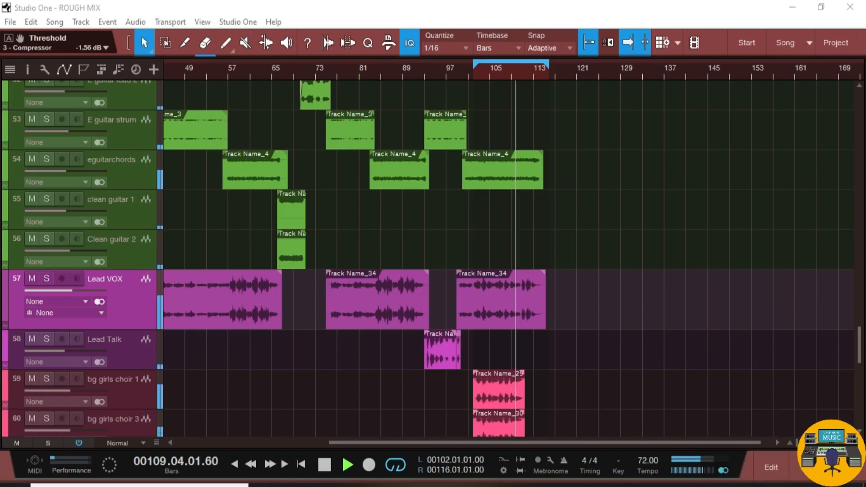
Toggle all insert effects to compare the mix, and leave the inserts and the main output's Mix FX bypassed
{"action": "left_click", "coordinate": [78, 443]}
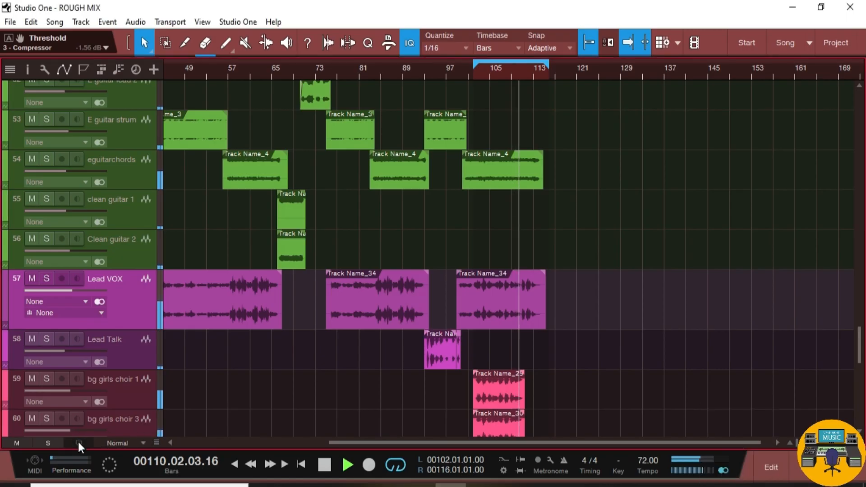
{"action": "left_click", "coordinate": [79, 443]}
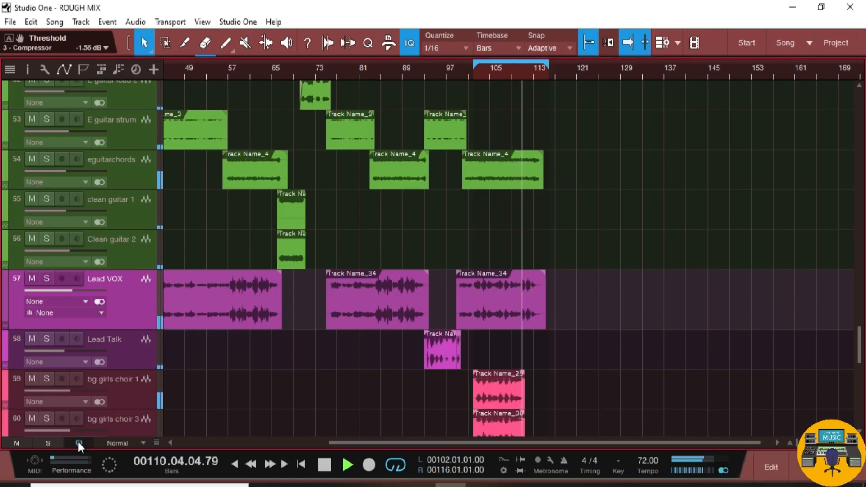
{"action": "left_click", "coordinate": [79, 443]}
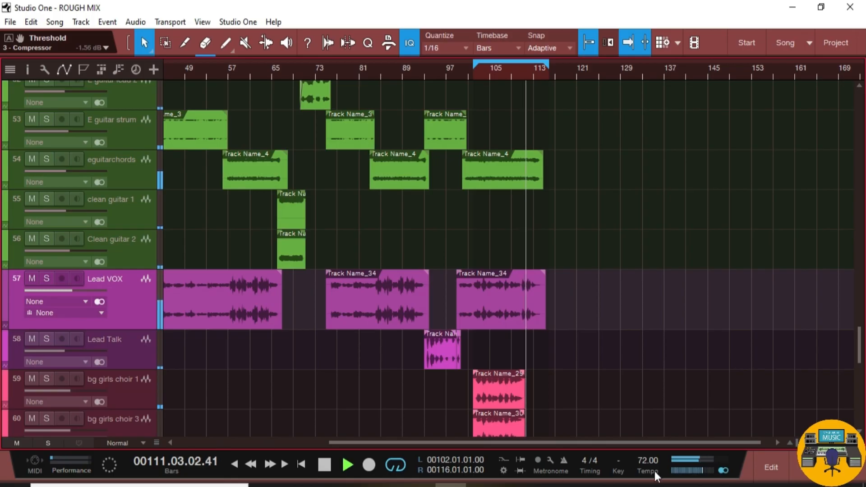
{"action": "key", "text": "F3"}
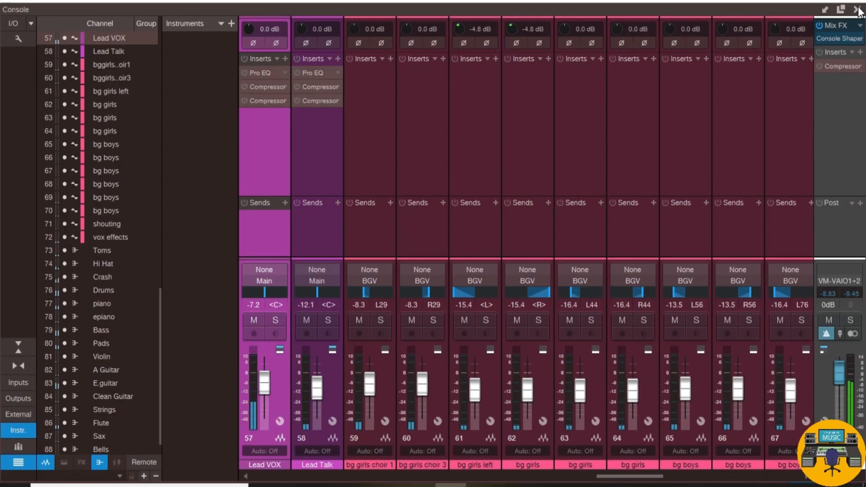
{"action": "key", "text": "F3"}
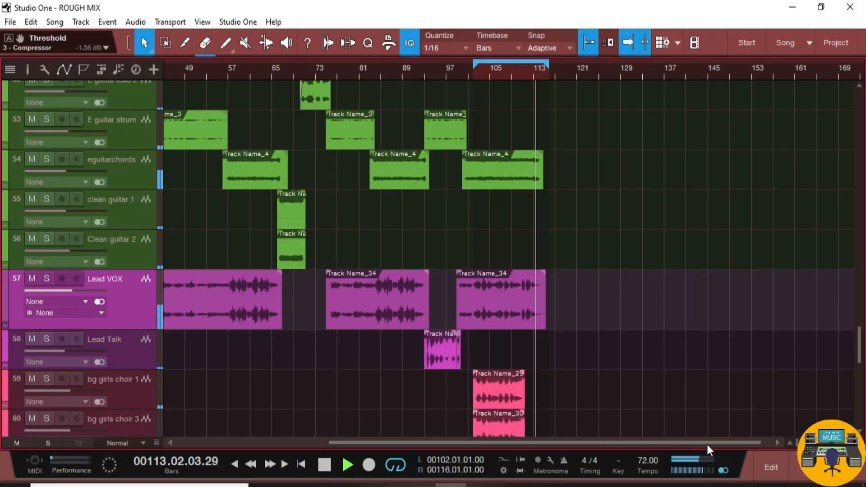
{"action": "key", "text": "F3"}
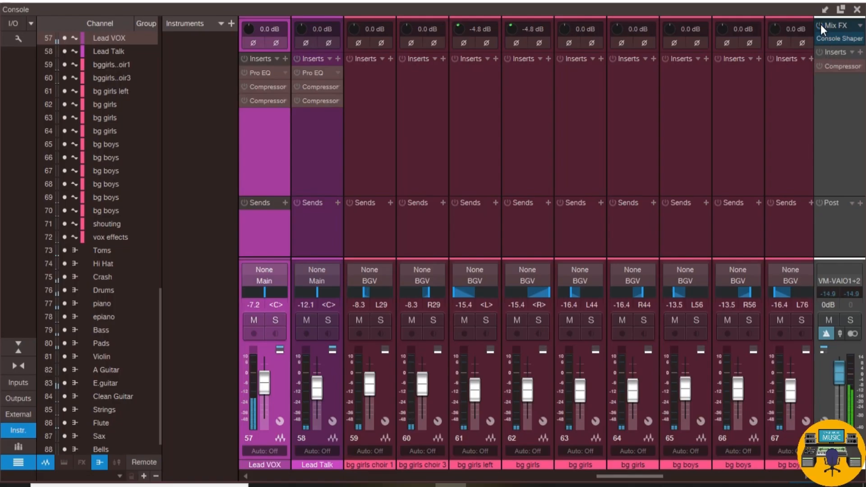
{"action": "left_click", "coordinate": [858, 9]}
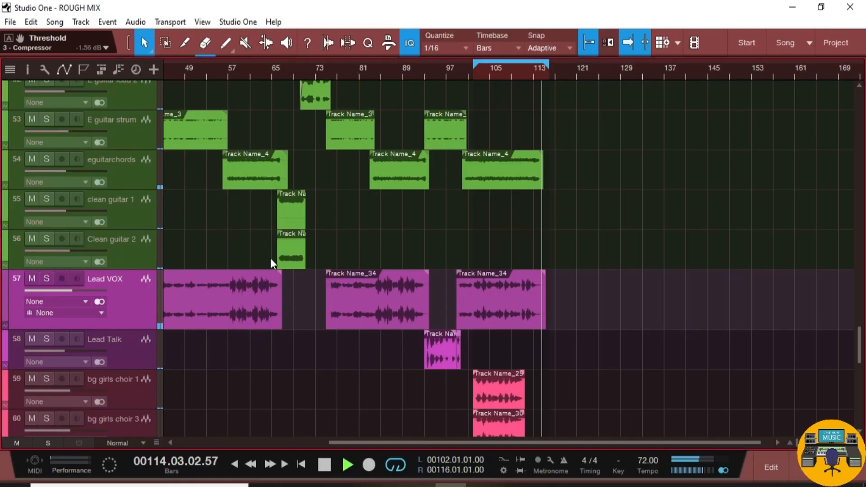
Re-enable all insert effects and the main output's Mix FX to hear the processed mix
{"action": "left_click", "coordinate": [78, 443]}
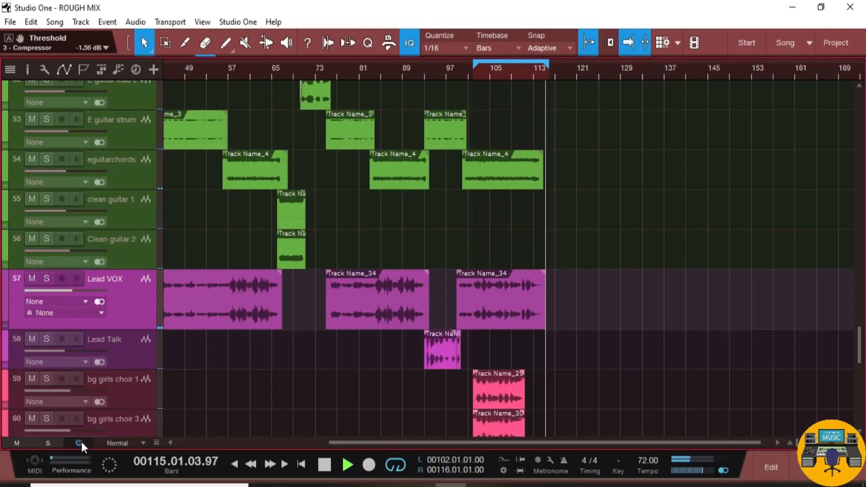
{"action": "left_click", "coordinate": [806, 469]}
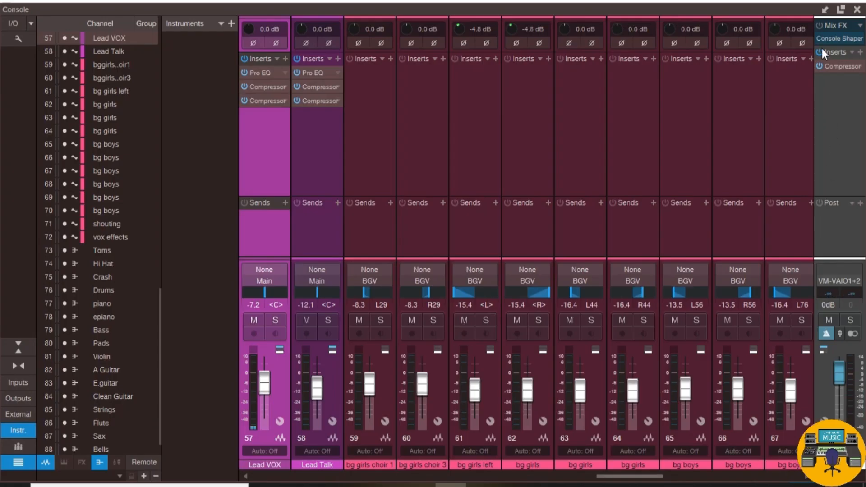
{"action": "left_click", "coordinate": [822, 28]}
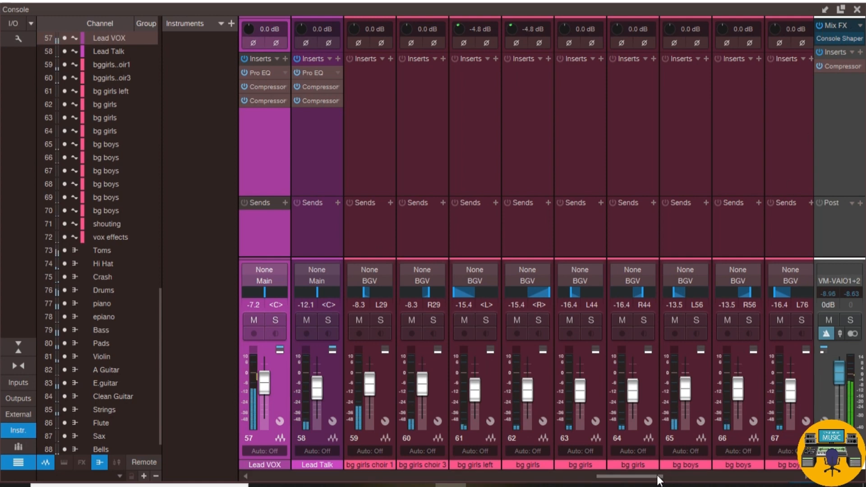
{"action": "left_click_drag", "start_coordinate": [658, 477], "coordinate": [807, 477]}
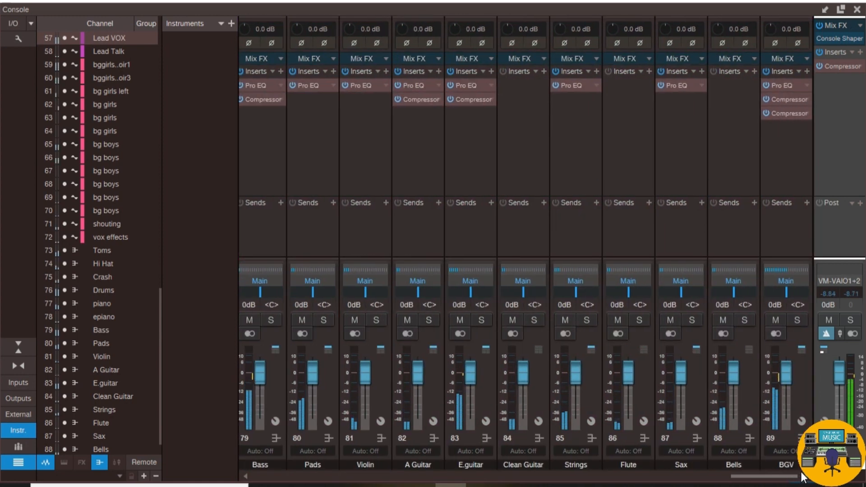
Close the console and toggle all insert effects off and on twice in the arrangement to compare the processed and bypassed mix
{"action": "left_click", "coordinate": [858, 12]}
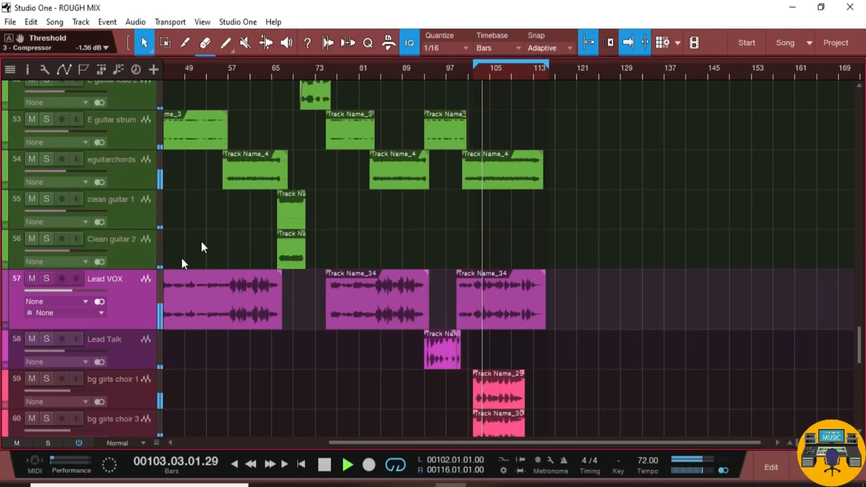
{"action": "left_click", "coordinate": [78, 444]}
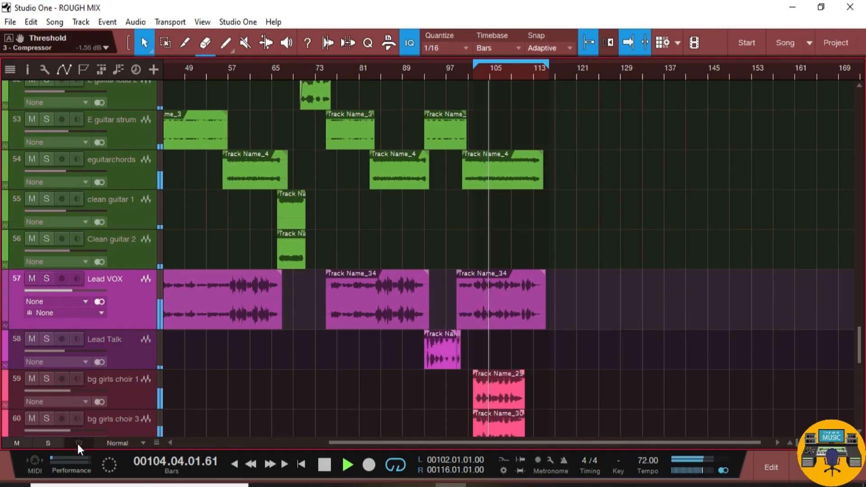
{"action": "left_click", "coordinate": [78, 444]}
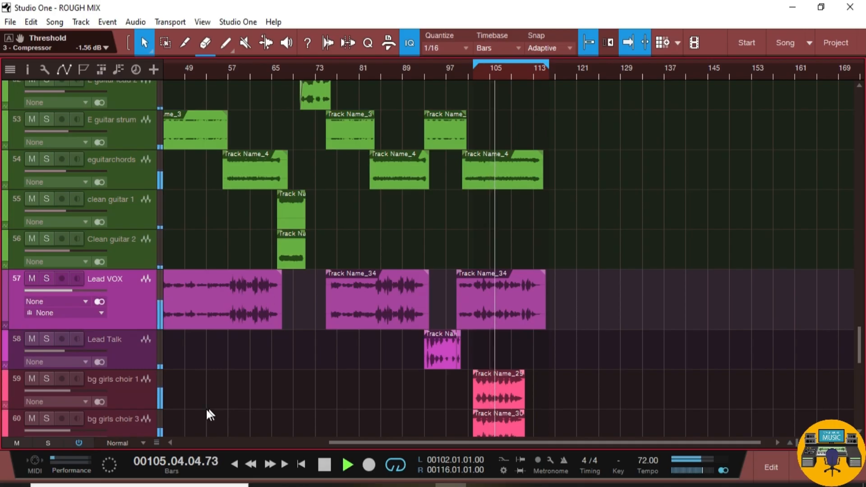
{"action": "left_click_drag", "start_coordinate": [375, 443], "coordinate": [347, 444]}
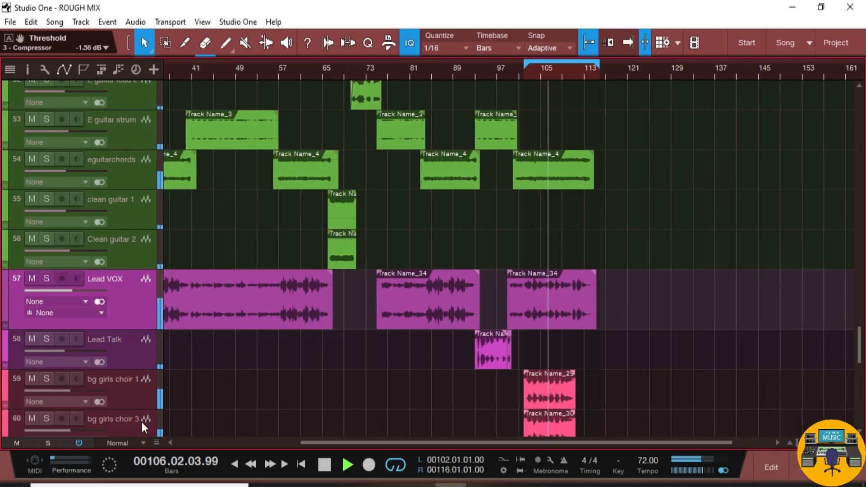
{"action": "left_click", "coordinate": [80, 444]}
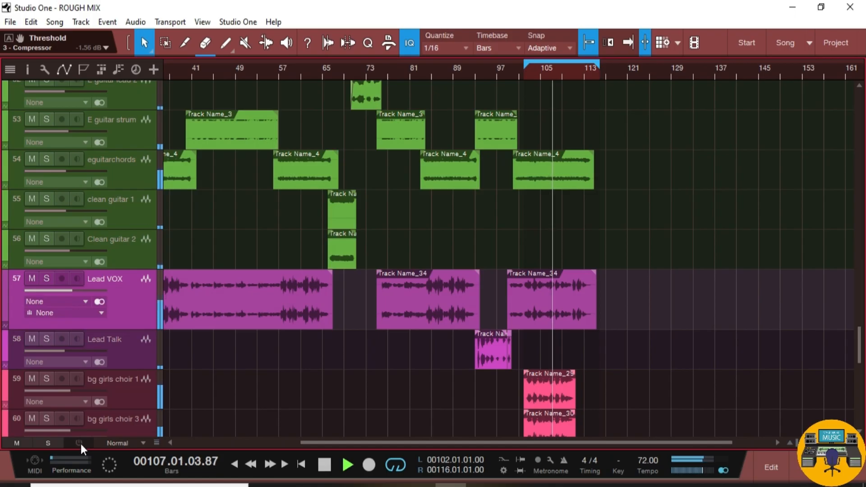
{"action": "left_click", "coordinate": [80, 444]}
{"action": "left_click_drag", "start_coordinate": [322, 444], "coordinate": [352, 444]}
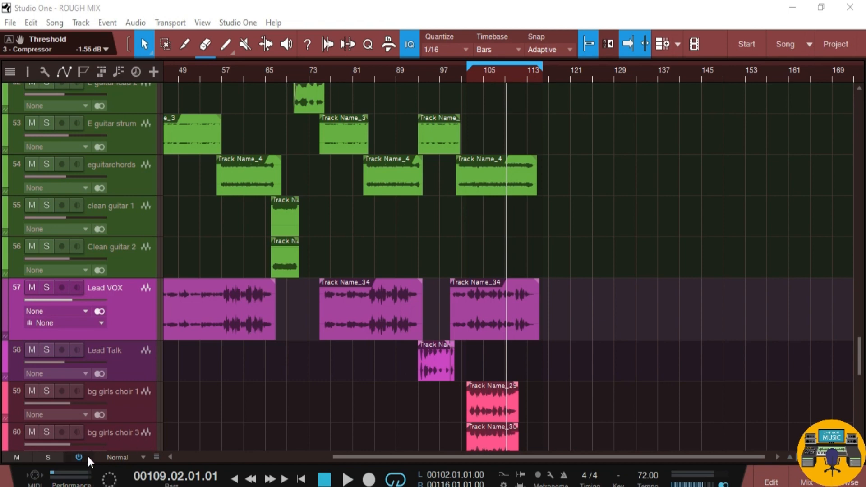
Check the bypassed insert slots in the console, re-enable all insert effects, and review the active inserts up to the BGV bus
{"action": "left_click", "coordinate": [807, 482]}
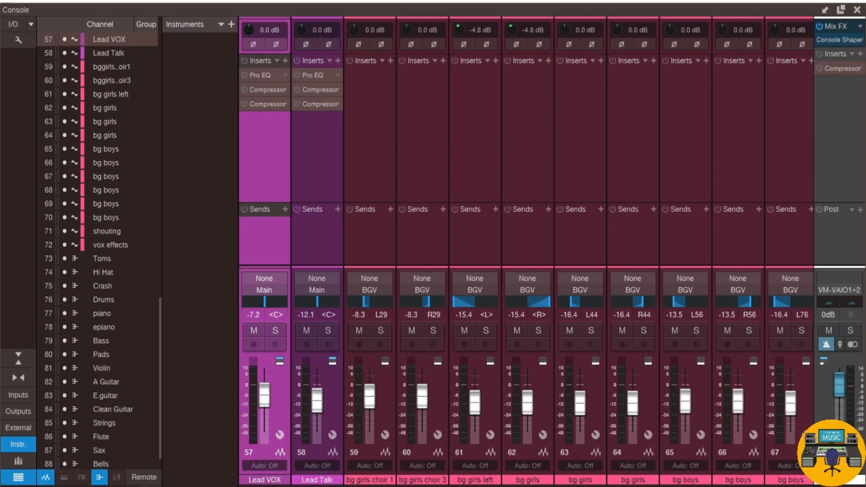
{"action": "scroll", "coordinate": [718, 482], "scroll_direction": "right", "scroll_amount": 5}
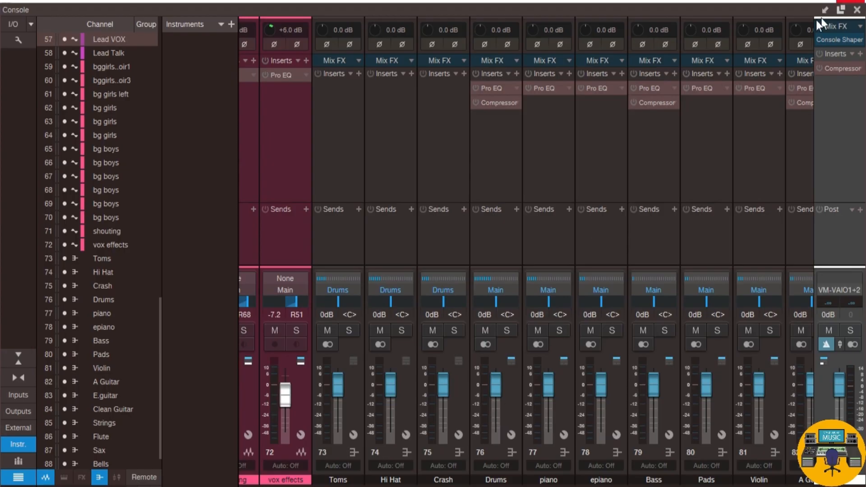
{"action": "left_click", "coordinate": [858, 10]}
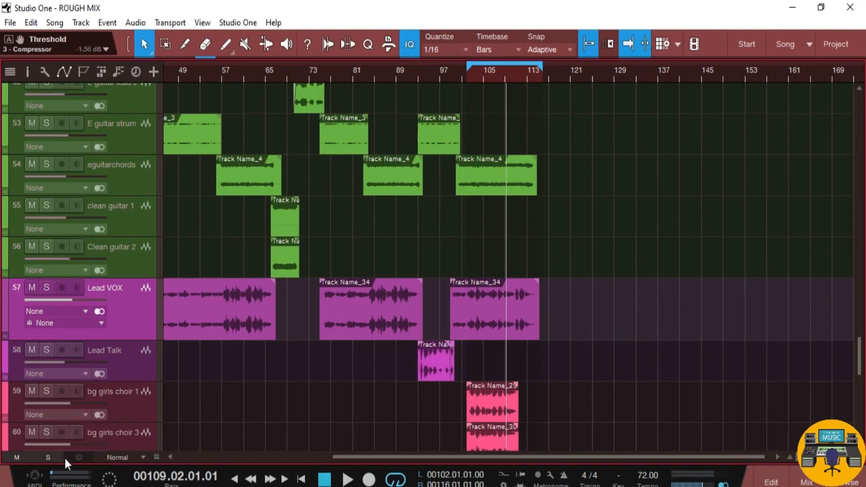
{"action": "left_click", "coordinate": [78, 458]}
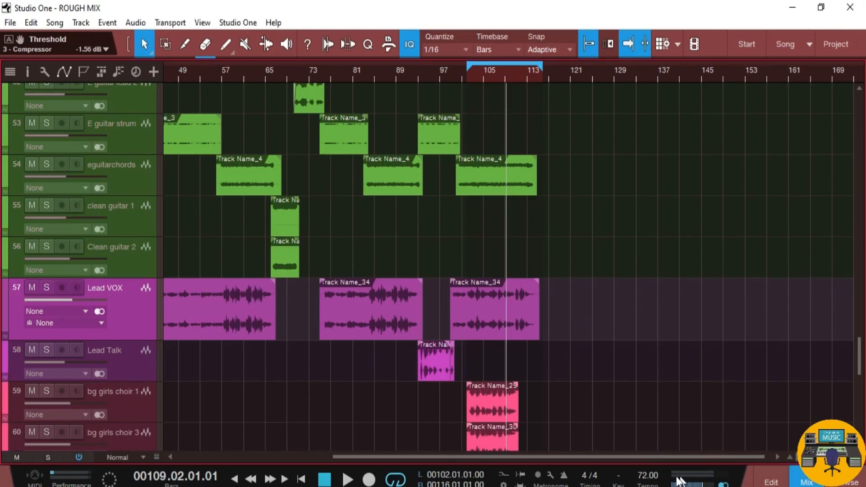
{"action": "key", "text": "F3"}
{"action": "scroll", "coordinate": [527, 252], "scroll_direction": "right", "scroll_amount": 15}
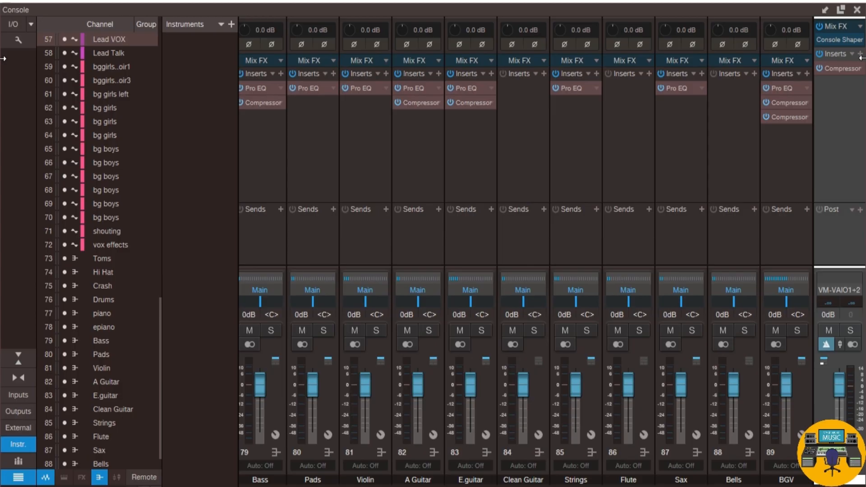
{"action": "left_click", "coordinate": [857, 10]}
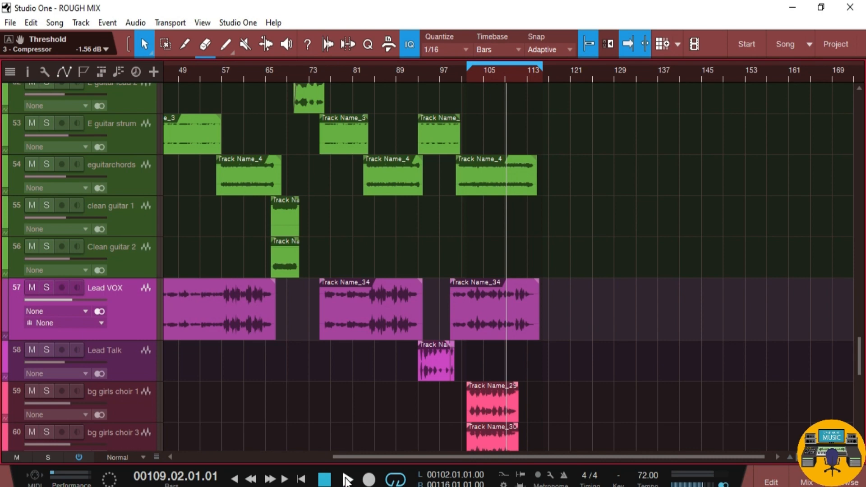
Play the mix with the insert effects enabled, stop playback, and reopen the console at the Lead VOX channel
{"action": "left_click", "coordinate": [347, 479]}
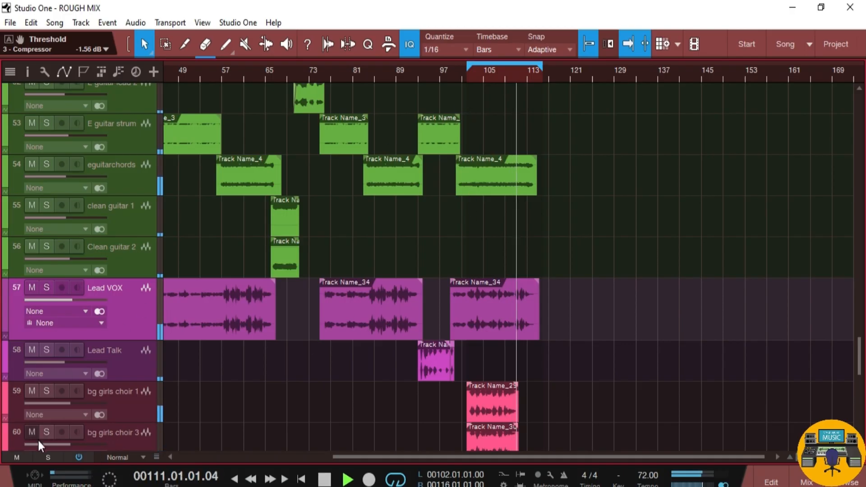
{"action": "left_click", "coordinate": [69, 459]}
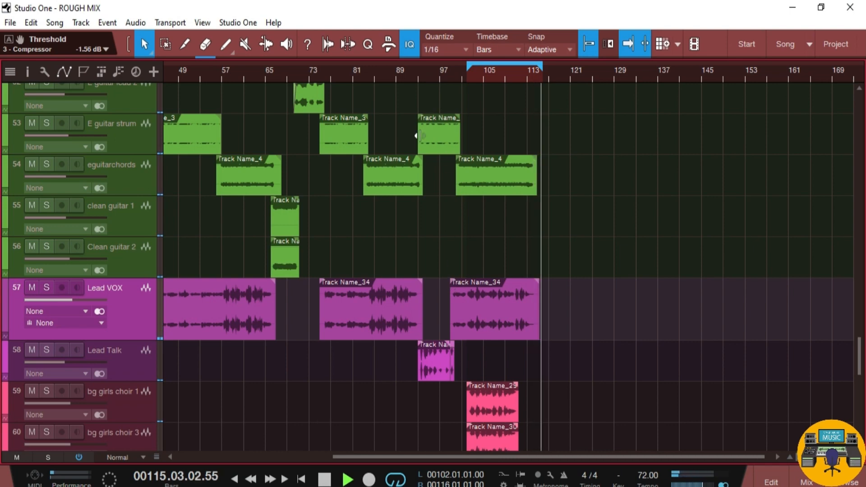
{"action": "key", "text": "space"}
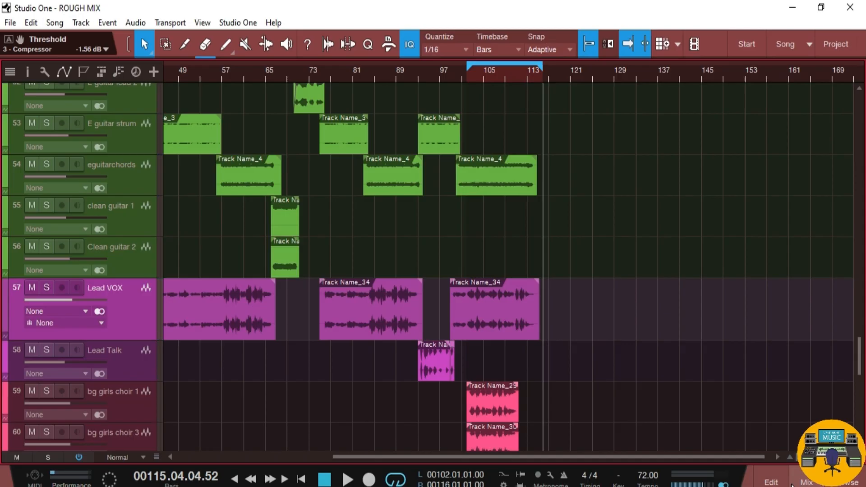
{"action": "left_click", "coordinate": [792, 484]}
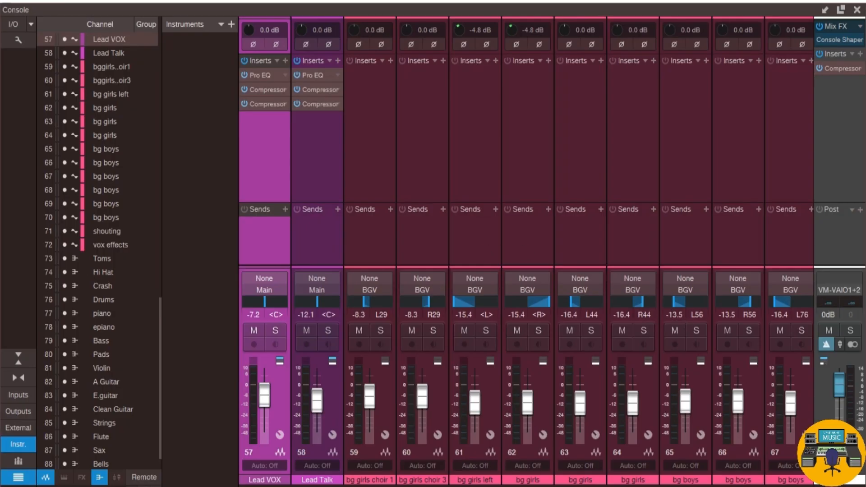
{"action": "scroll", "coordinate": [526, 251], "scroll_direction": "left", "scroll_amount": 10}
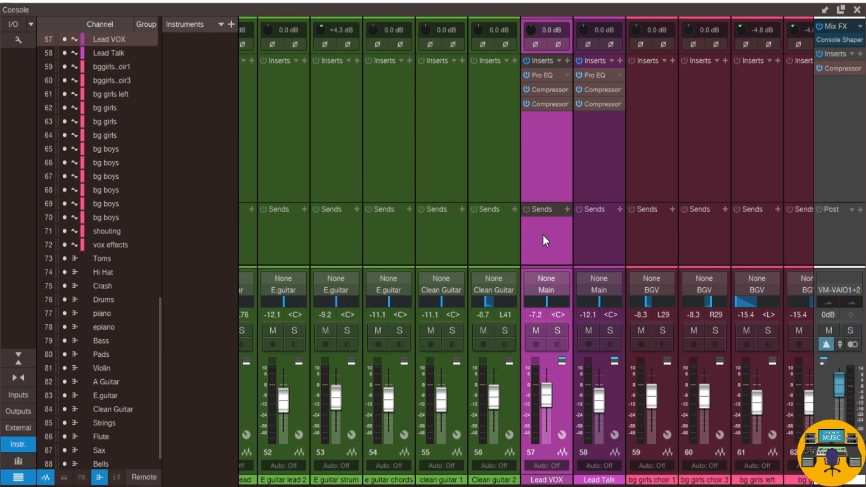
{"action": "left_click", "coordinate": [567, 61]}
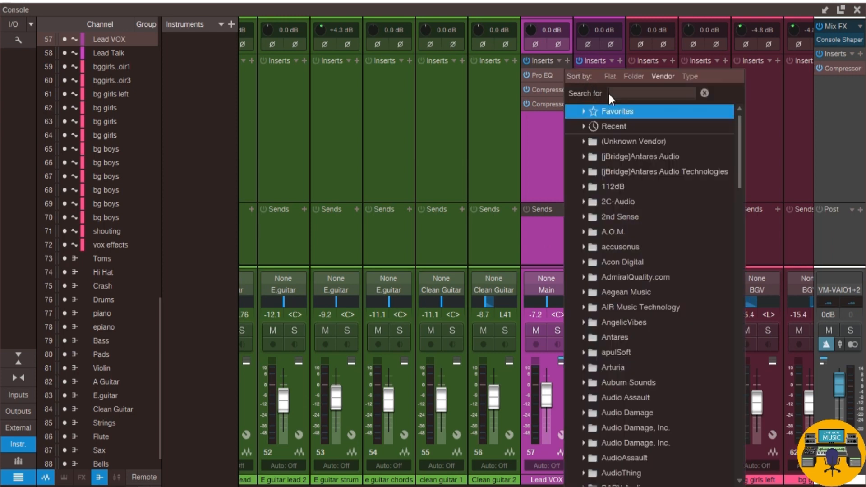
{"action": "type", "text": "de"}
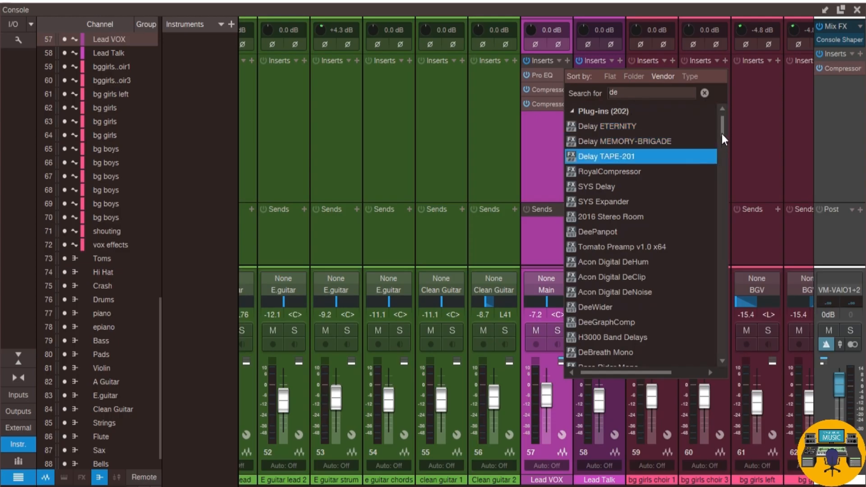
{"action": "left_click_drag", "start_coordinate": [722, 133], "coordinate": [712, 345]}
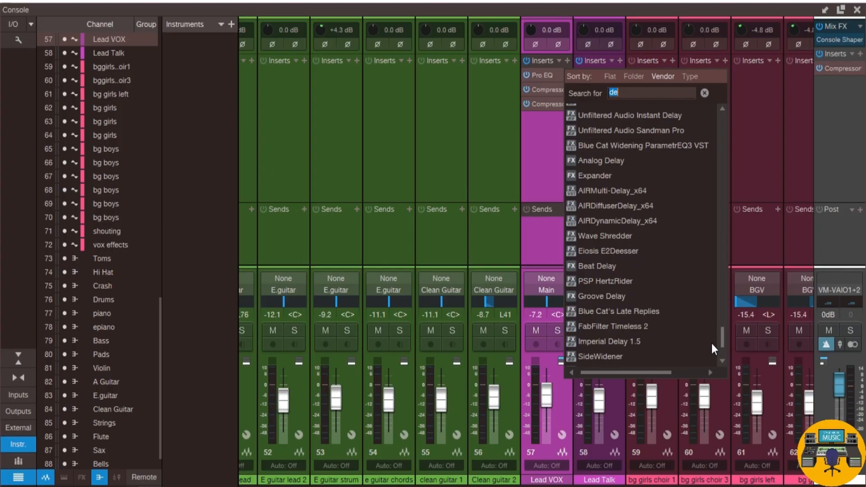
{"action": "left_click", "coordinate": [539, 189]}
Insert a second PreSonus Pro EQ on Lead VOX after the two Compressors
{"action": "left_click", "coordinate": [569, 62]}
{"action": "scroll", "coordinate": [607, 203], "scroll_direction": "down", "scroll_amount": 2}
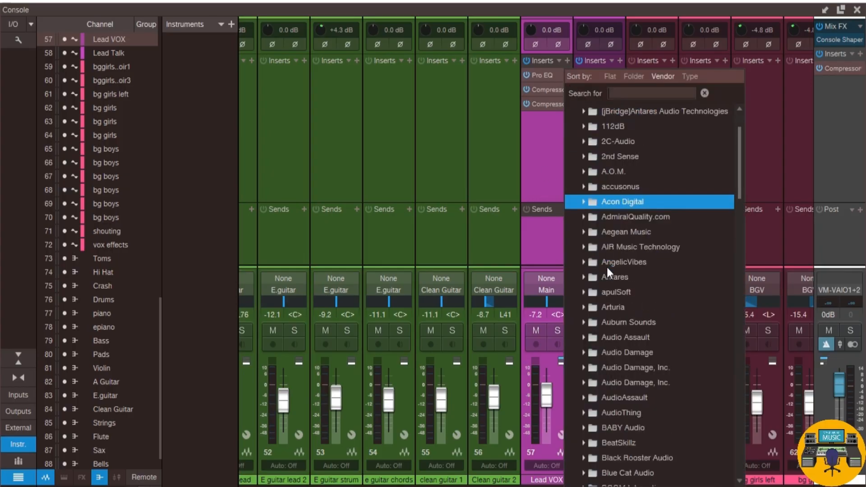
{"action": "left_click_drag", "start_coordinate": [740, 176], "coordinate": [718, 392]}
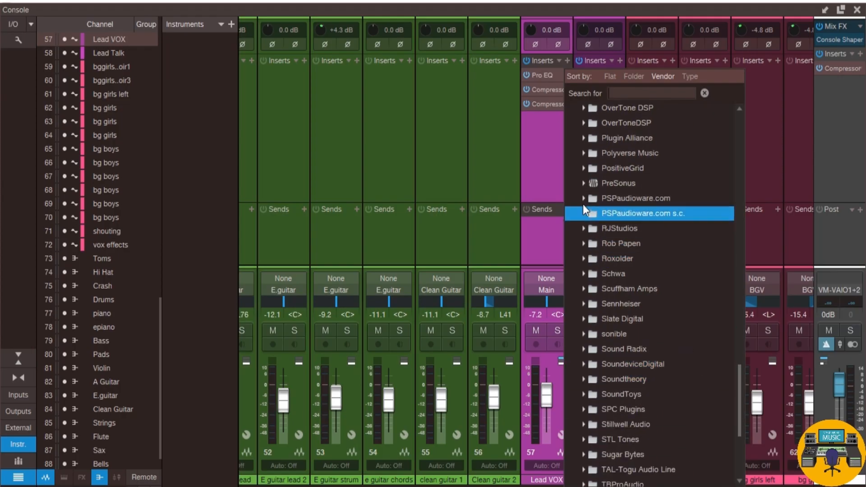
{"action": "left_click", "coordinate": [583, 183]}
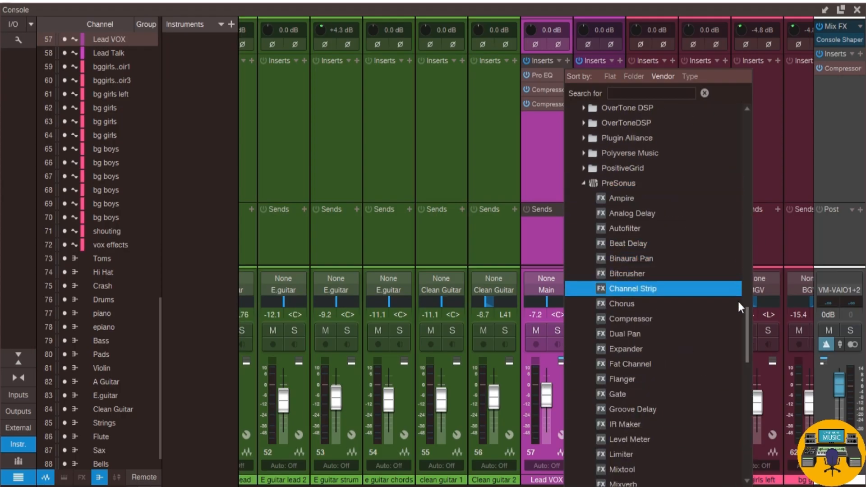
{"action": "mouse_move", "coordinate": [747, 320]}
{"action": "left_mouse_down"}
{"action": "mouse_move", "coordinate": [747, 369]}
{"action": "mouse_move", "coordinate": [740, 329]}
{"action": "left_mouse_up"}
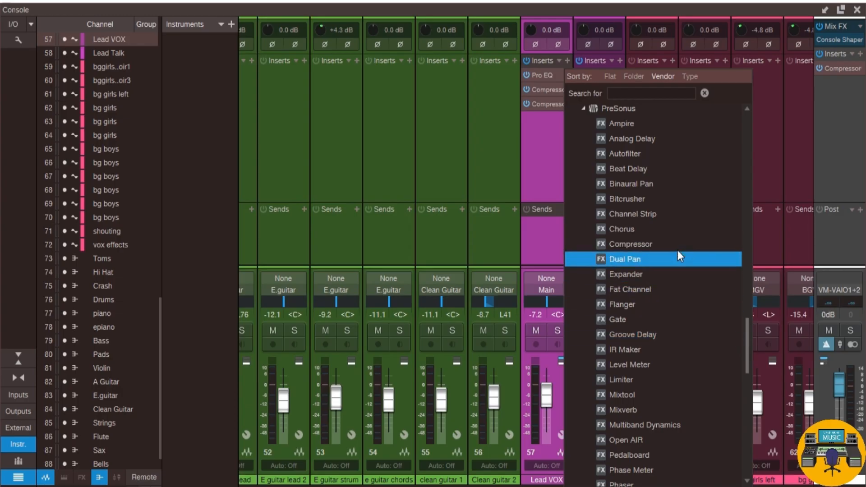
{"action": "scroll", "coordinate": [646, 350], "scroll_direction": "down", "scroll_amount": 9}
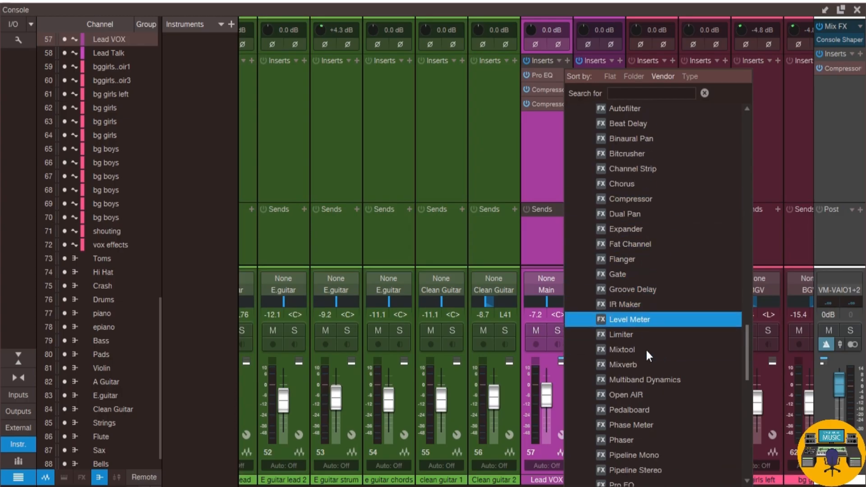
{"action": "left_click", "coordinate": [629, 399]}
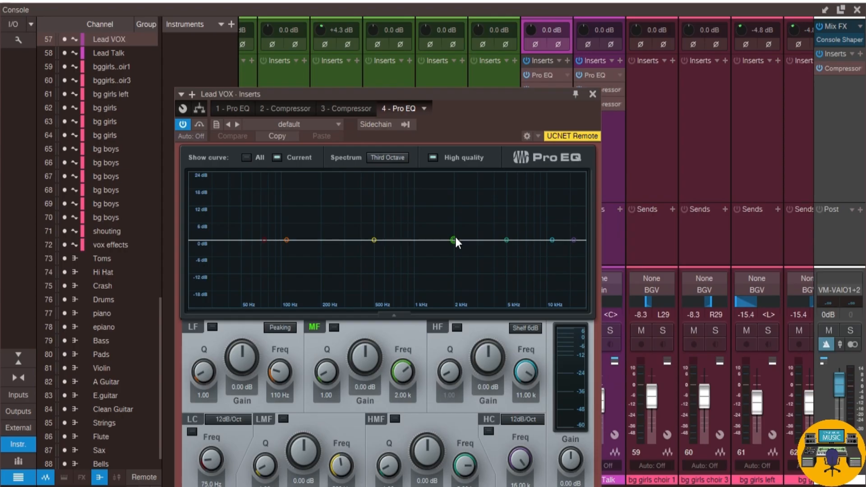
Play the song, solo Lead VOX, and boost the HMF band of the new Pro EQ by 16.71 dB
{"action": "key", "text": "space"}
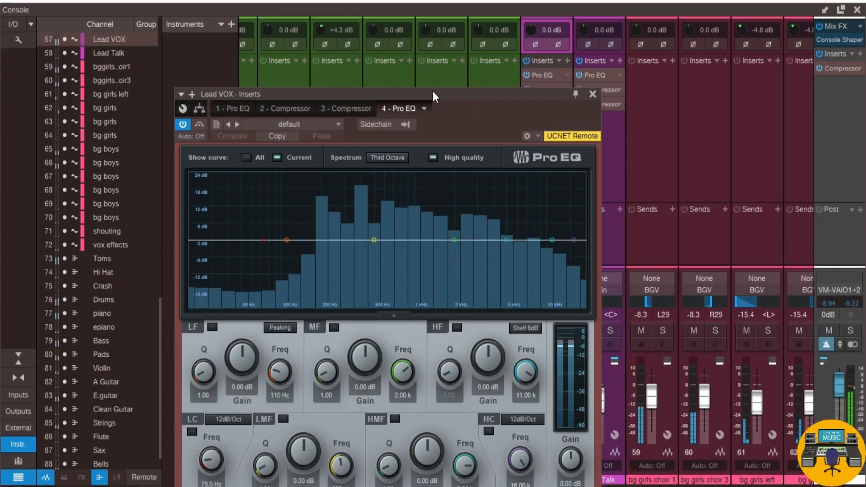
{"action": "left_click_drag", "start_coordinate": [432, 91], "coordinate": [347, 92]}
{"action": "left_click", "coordinate": [558, 332]}
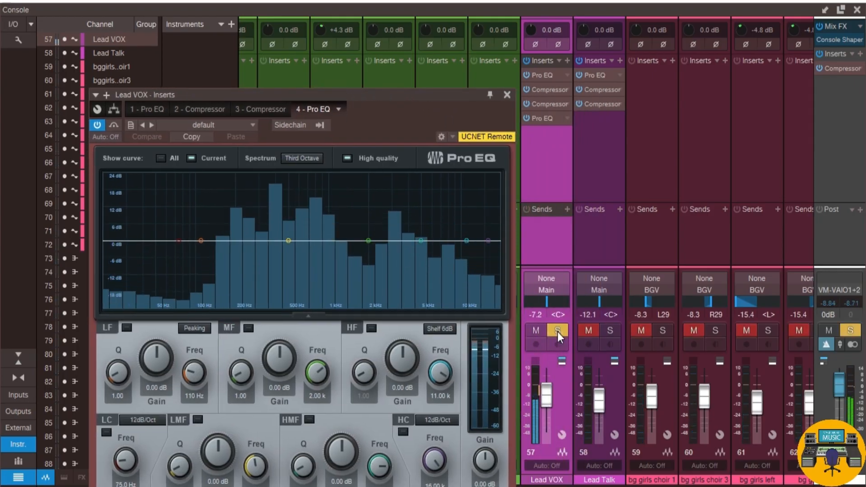
{"action": "left_click_drag", "start_coordinate": [421, 239], "coordinate": [431, 193]}
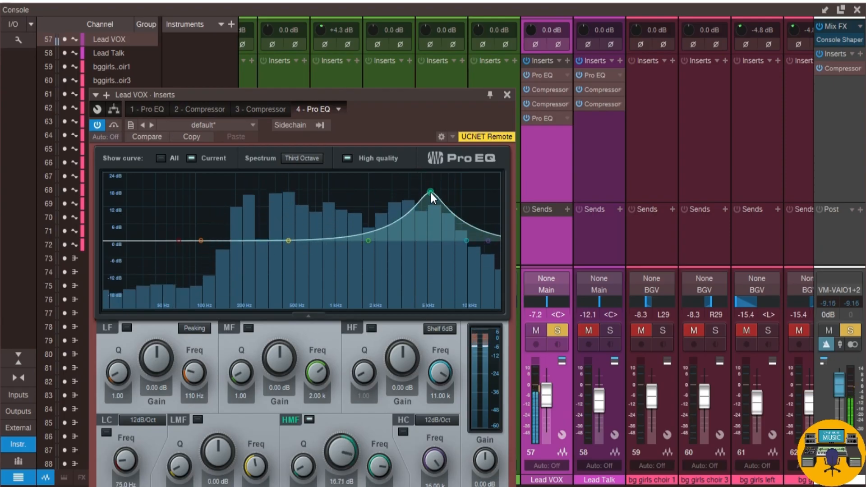
Close the console and sweep the Pro EQ's HMF band to 4.29 kHz with 22.35 dB gain, replaying the soloed vocal from about bar 20
{"action": "left_click", "coordinate": [857, 10]}
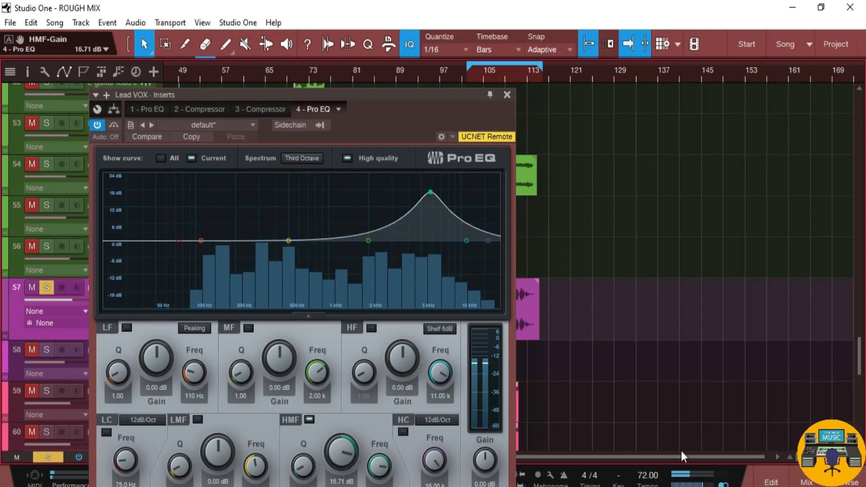
{"action": "left_click_drag", "start_coordinate": [675, 459], "coordinate": [521, 446]}
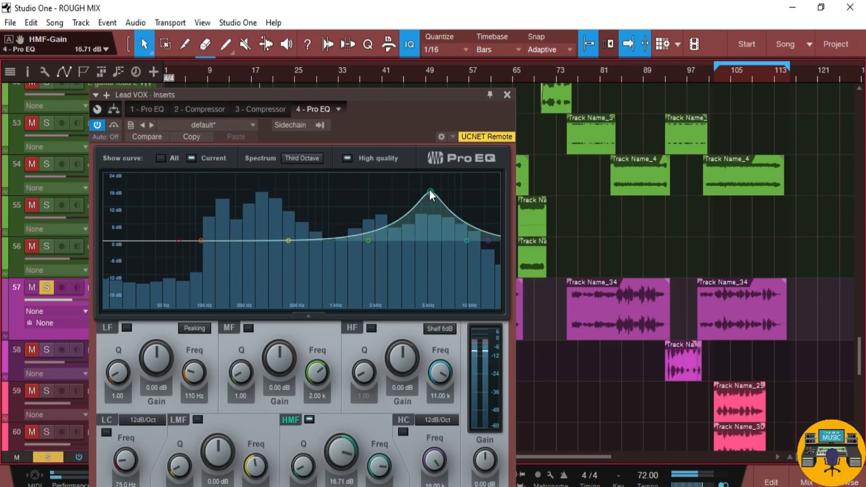
{"action": "left_click_drag", "start_coordinate": [429, 191], "coordinate": [430, 199]}
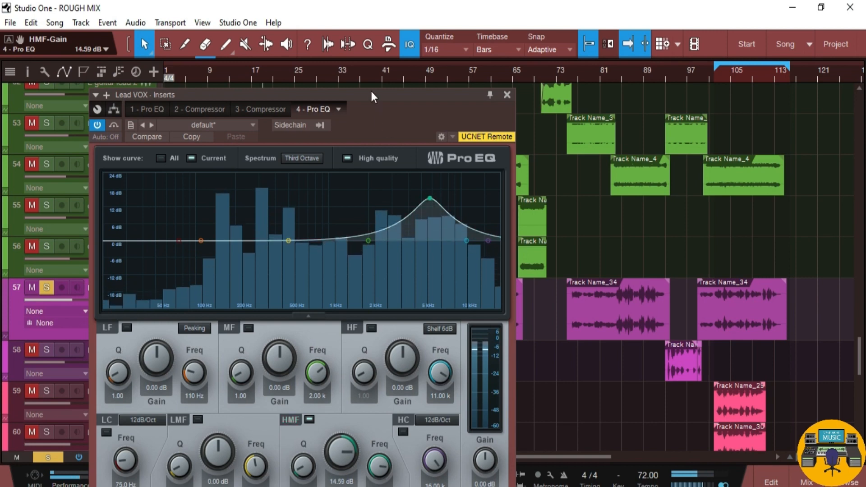
{"action": "left_click_drag", "start_coordinate": [372, 92], "coordinate": [605, 85]}
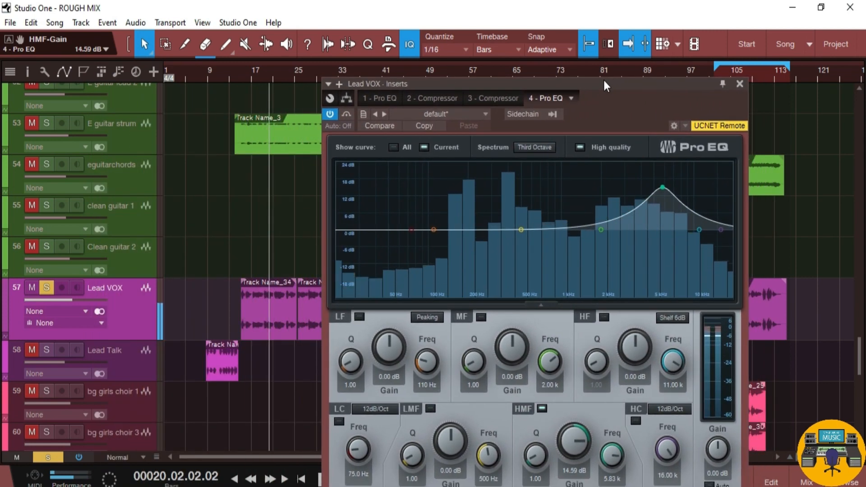
{"action": "left_click_drag", "start_coordinate": [662, 189], "coordinate": [645, 166]}
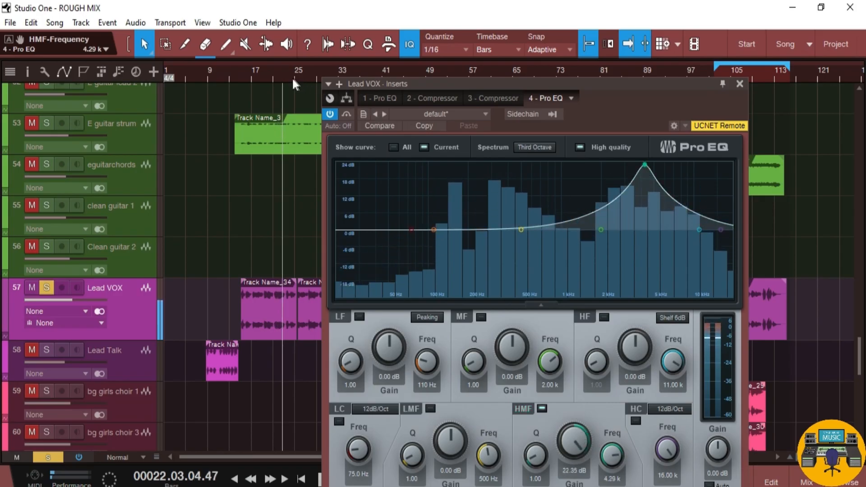
{"action": "left_click", "coordinate": [273, 77]}
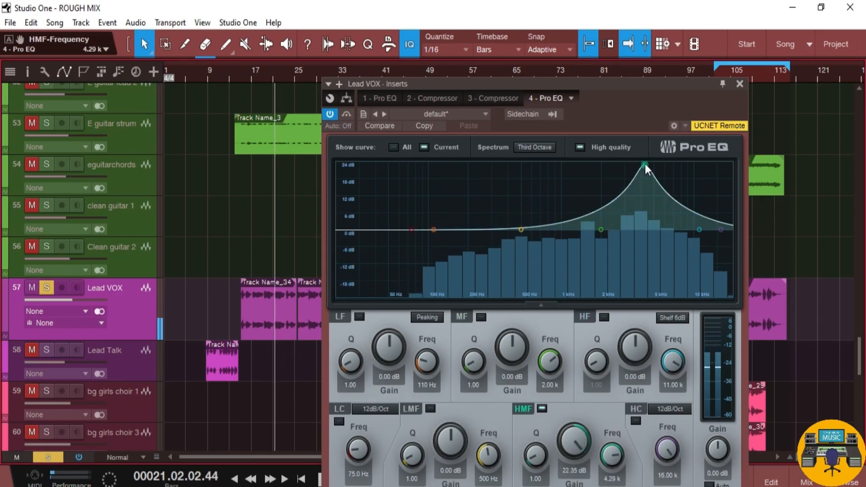
Sweep the HMF band from 2.70 kHz at -0.47 dB to 4.58 kHz at 6.59 dB while replaying the soloed vocal
{"action": "left_click_drag", "start_coordinate": [645, 165], "coordinate": [619, 234]}
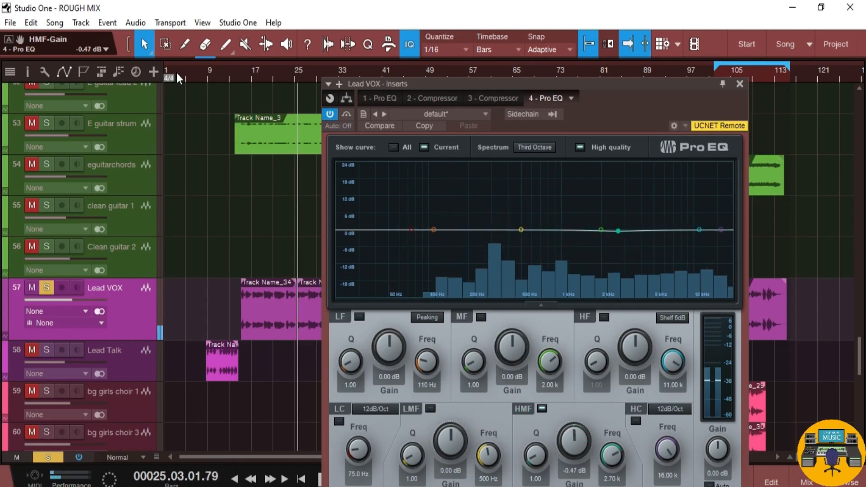
{"action": "left_click", "coordinate": [270, 71]}
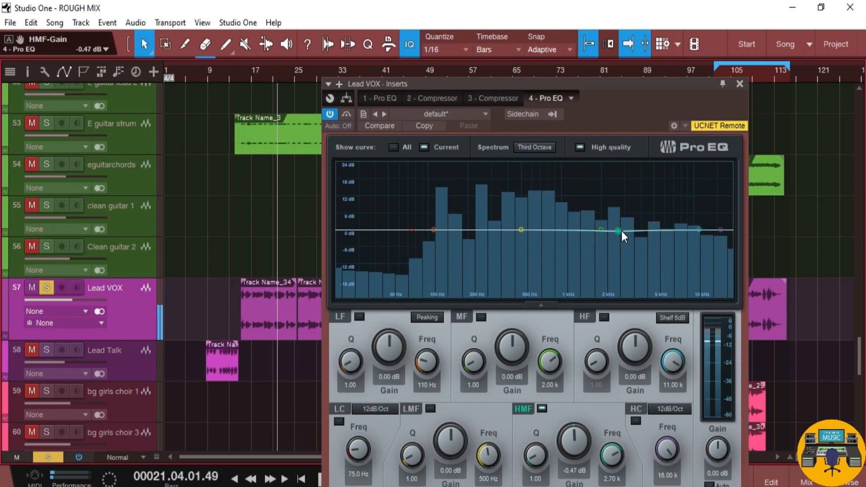
{"action": "left_click_drag", "start_coordinate": [621, 231], "coordinate": [649, 211]}
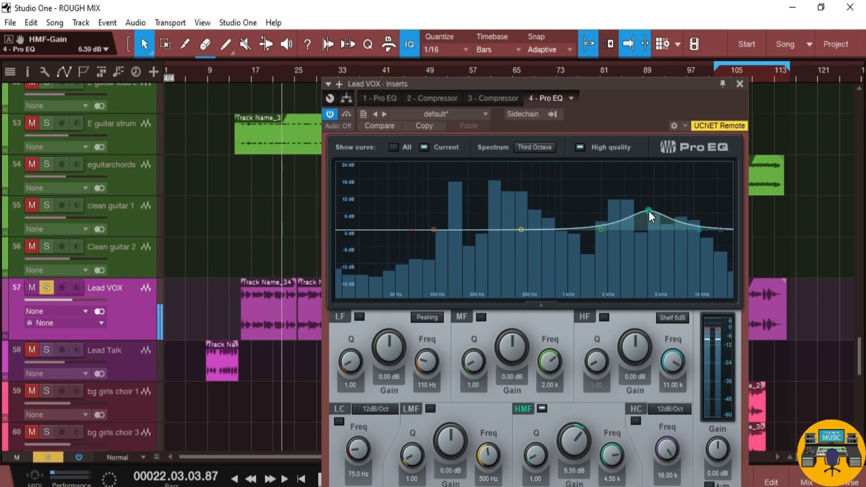
{"action": "left_click", "coordinate": [246, 72]}
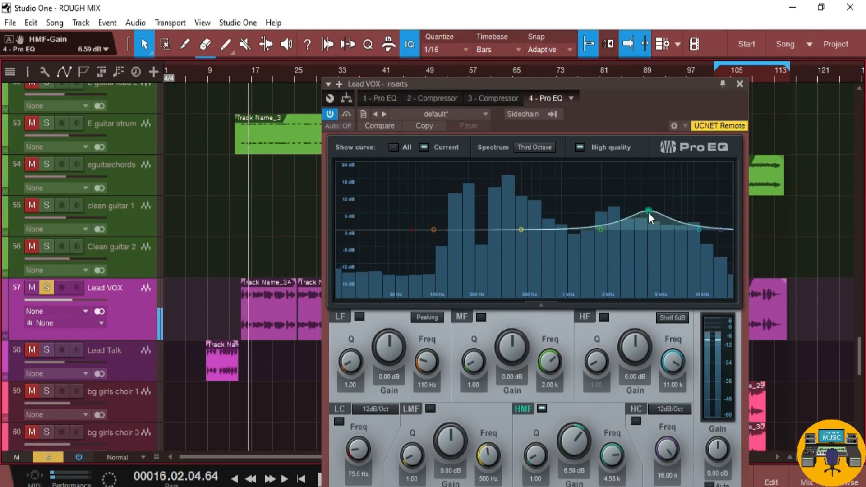
Set the second Pro EQ's HMF band to a 3.53 dB cut at 4.68 kHz with a Q of 2.55
{"action": "left_click_drag", "start_coordinate": [651, 212], "coordinate": [650, 240]}
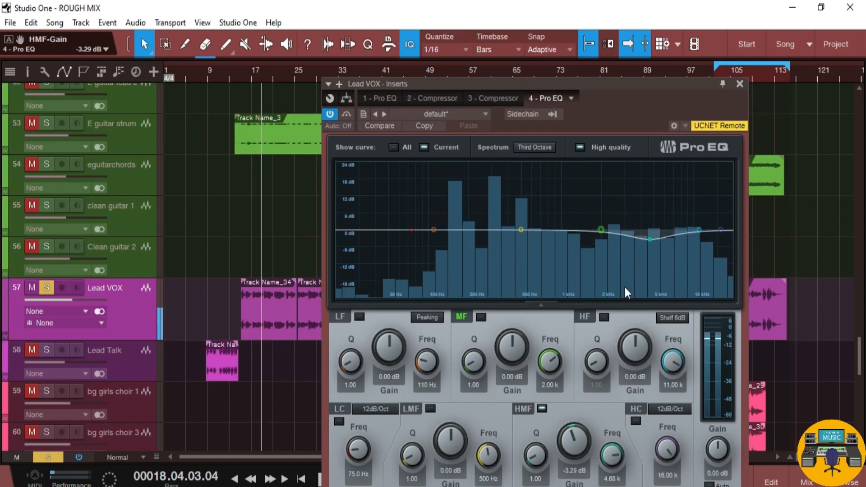
{"action": "left_click_drag", "start_coordinate": [648, 241], "coordinate": [644, 241]}
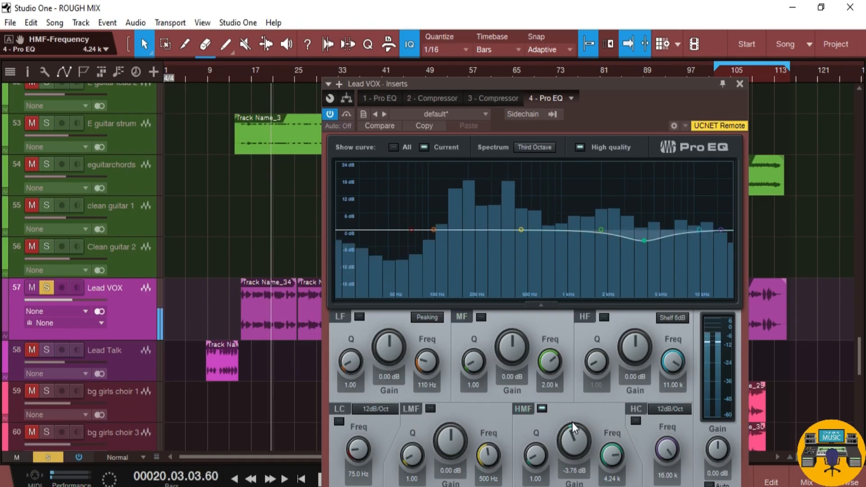
{"action": "left_click_drag", "start_coordinate": [542, 451], "coordinate": [540, 442]}
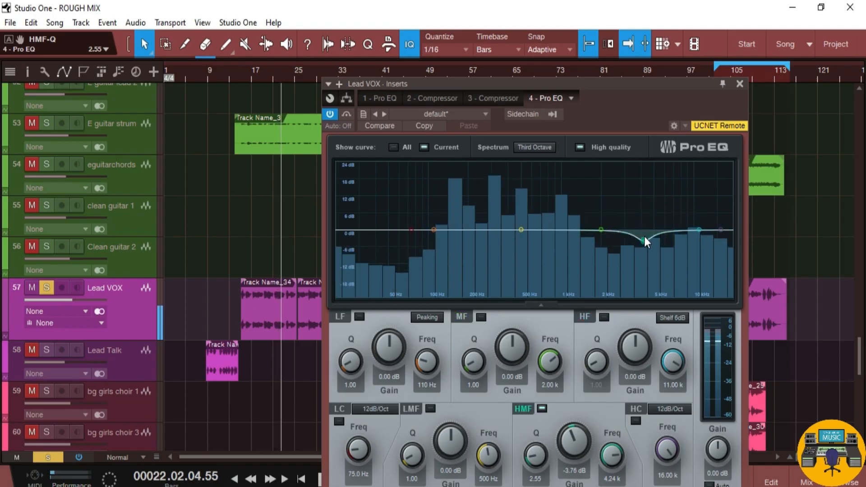
{"action": "left_click_drag", "start_coordinate": [644, 236], "coordinate": [649, 240]}
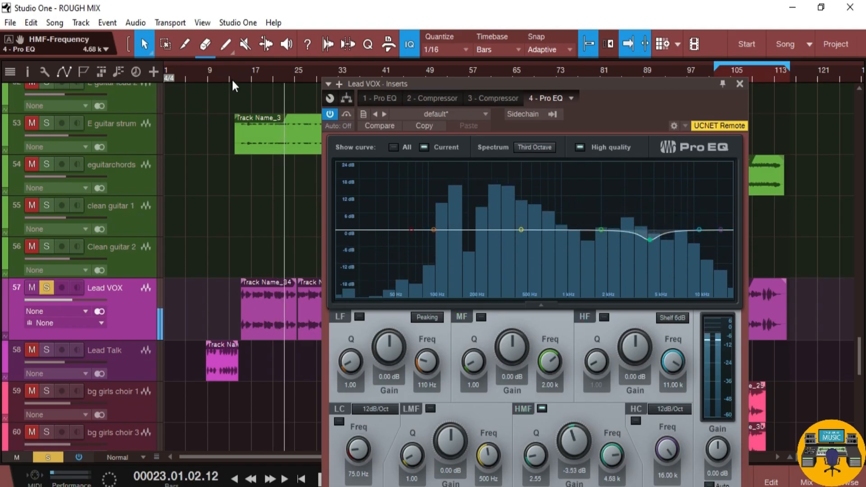
Replay the vocal from about bar 16, unsolo Lead VOX to hear it in the full mix, and close the EQ window
{"action": "left_click", "coordinate": [248, 72]}
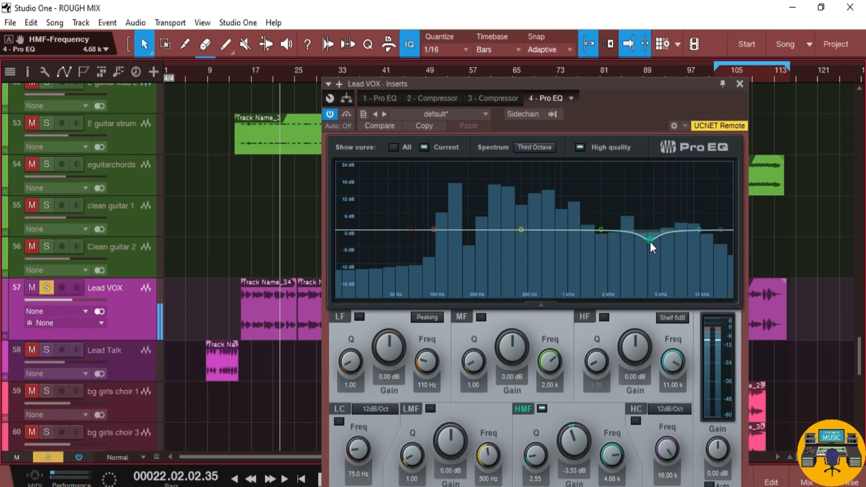
{"action": "left_click", "coordinate": [47, 287]}
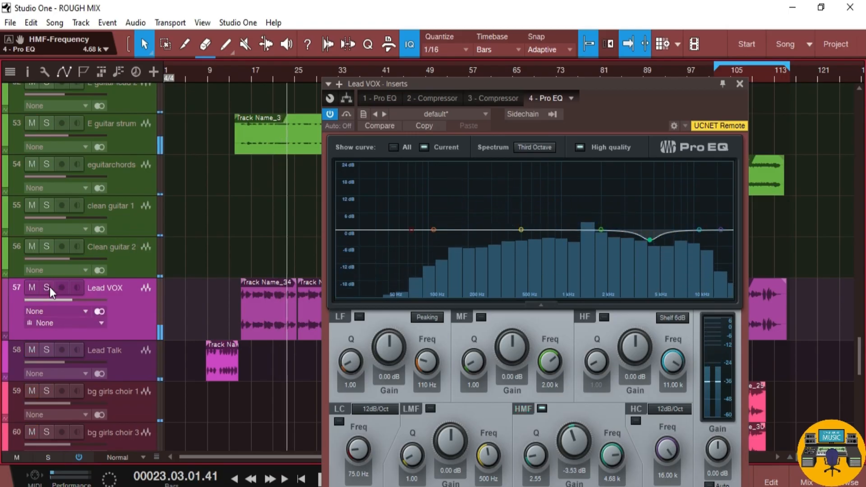
{"action": "left_click", "coordinate": [741, 84]}
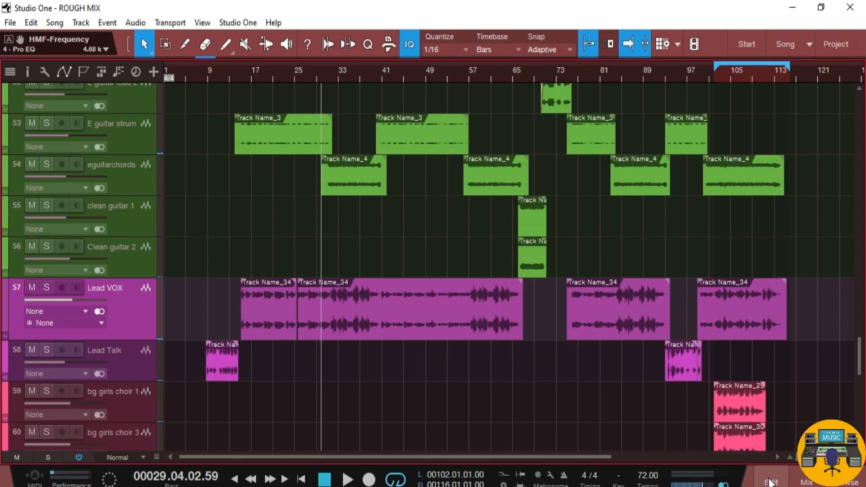
Open the console and insert Melodyne on Lead VOX after the second Pro EQ, dismissing its First Steps window
{"action": "key", "text": "F3"}
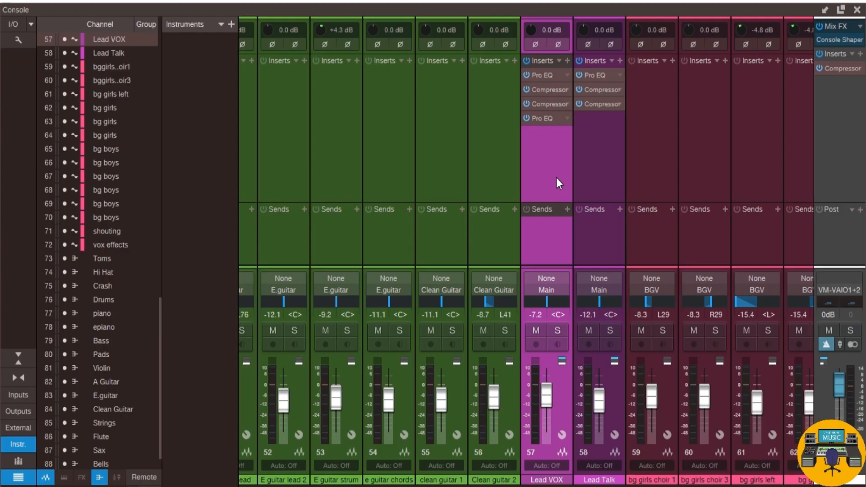
{"action": "left_click", "coordinate": [567, 61]}
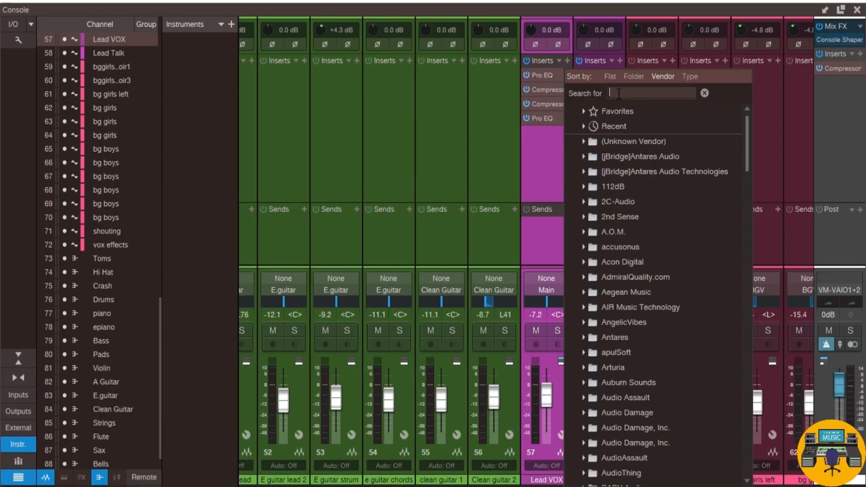
{"action": "type", "text": "m"}
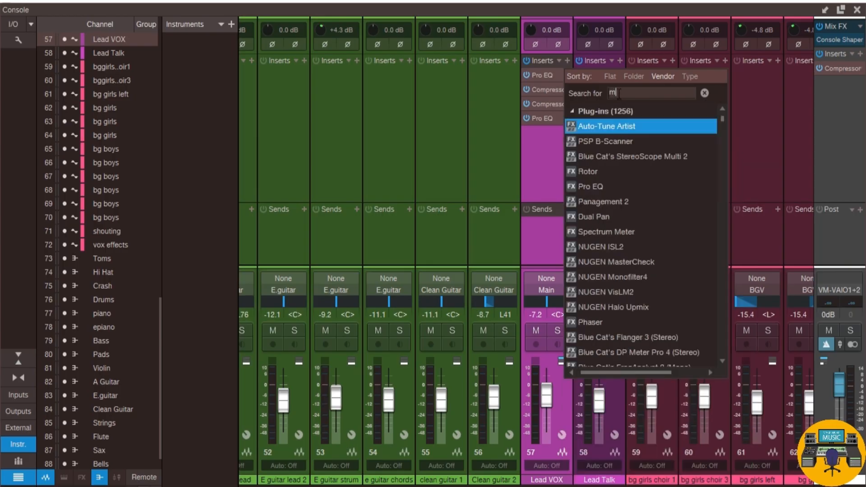
{"action": "type", "text": "elod"}
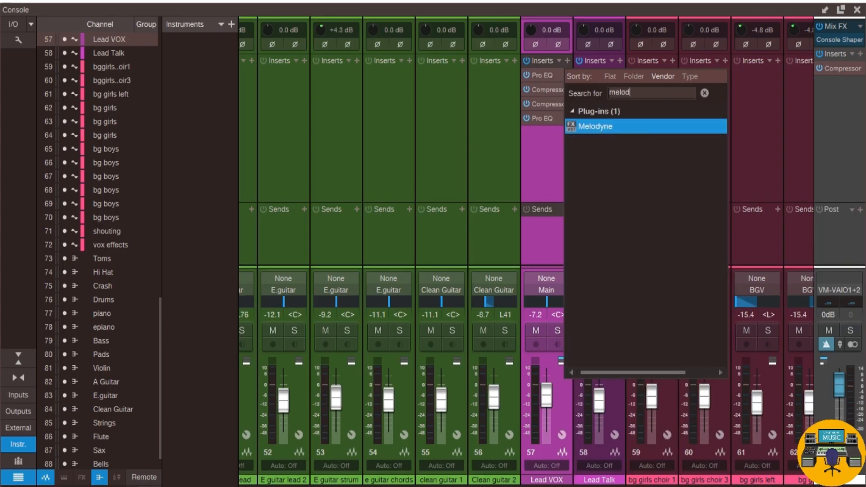
{"action": "double_click", "coordinate": [609, 130]}
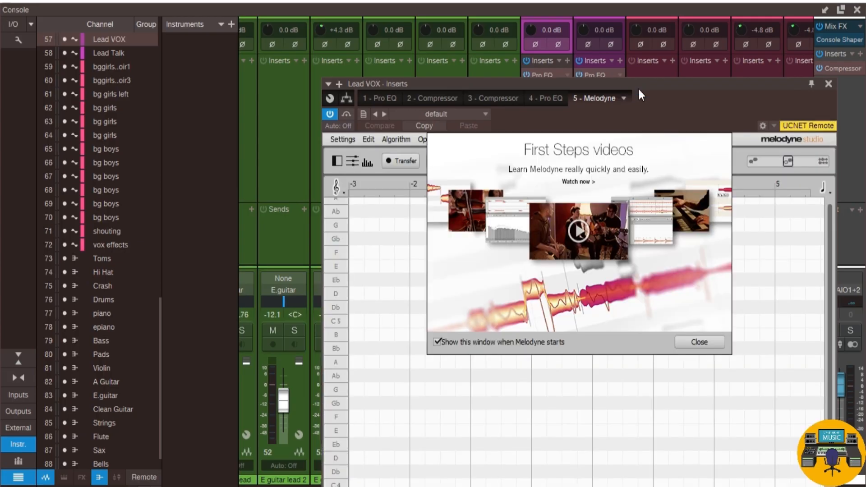
{"action": "left_click", "coordinate": [710, 343]}
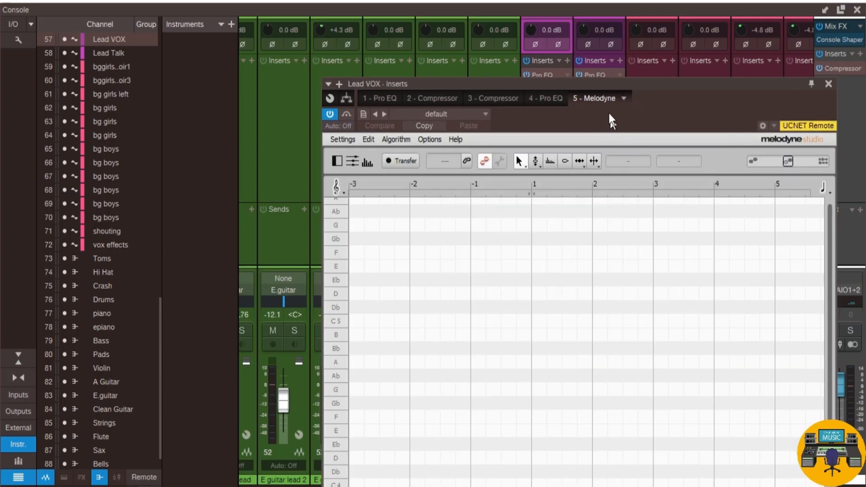
{"action": "left_click_drag", "start_coordinate": [621, 85], "coordinate": [557, 66]}
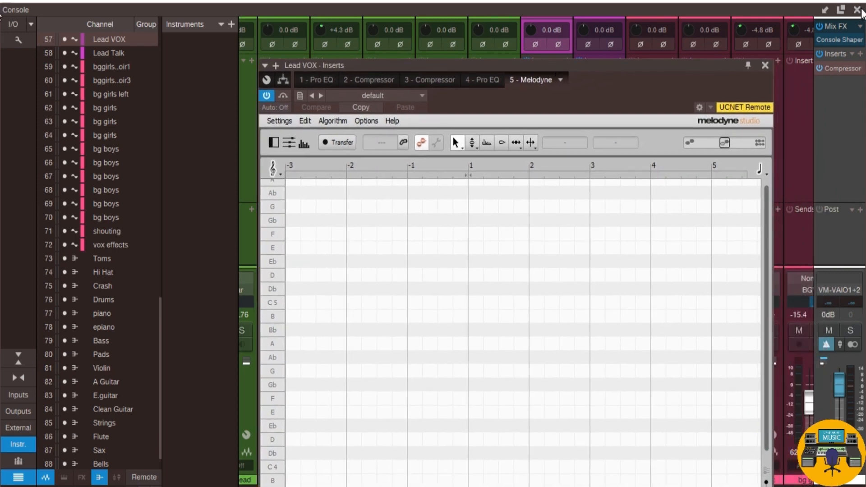
Close the console and play the song from bar 11 with Melodyne's Transfer enabled to capture the Lead VOX audio
{"action": "left_click", "coordinate": [858, 9]}
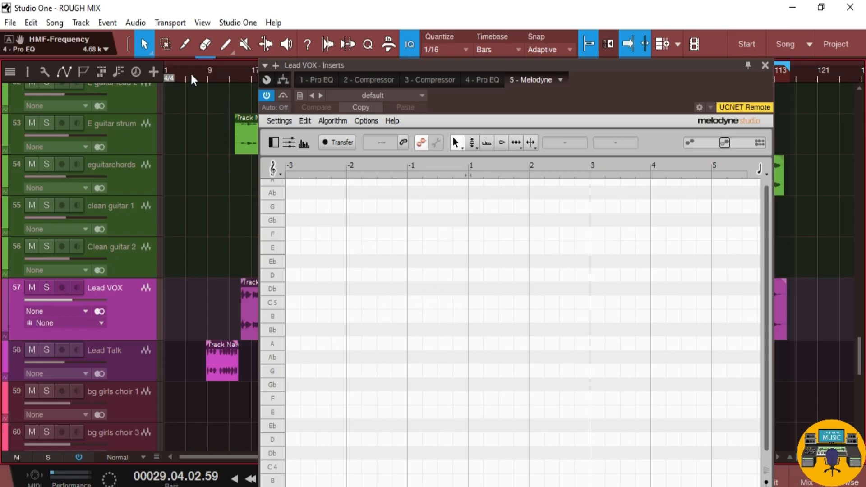
{"action": "left_click", "coordinate": [220, 75]}
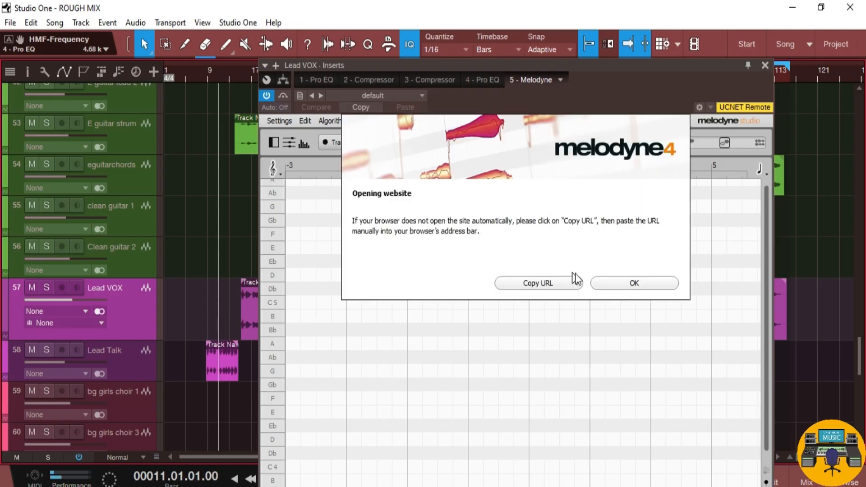
{"action": "left_click", "coordinate": [607, 281]}
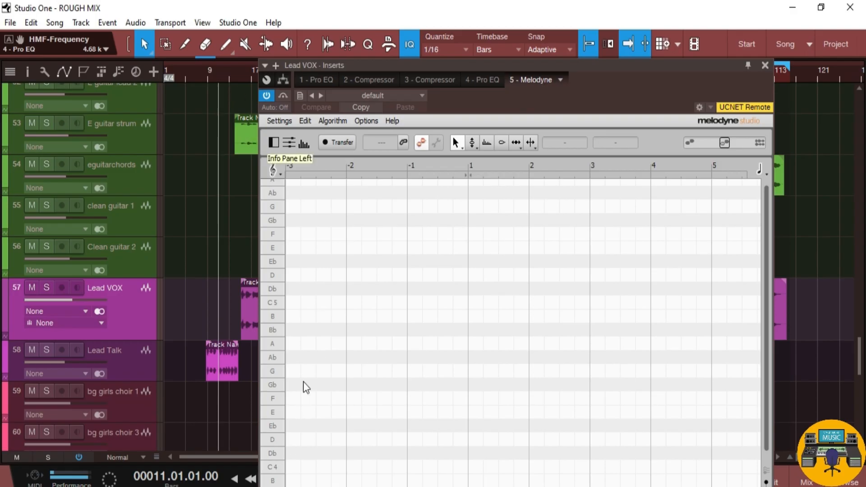
{"action": "key", "text": "space"}
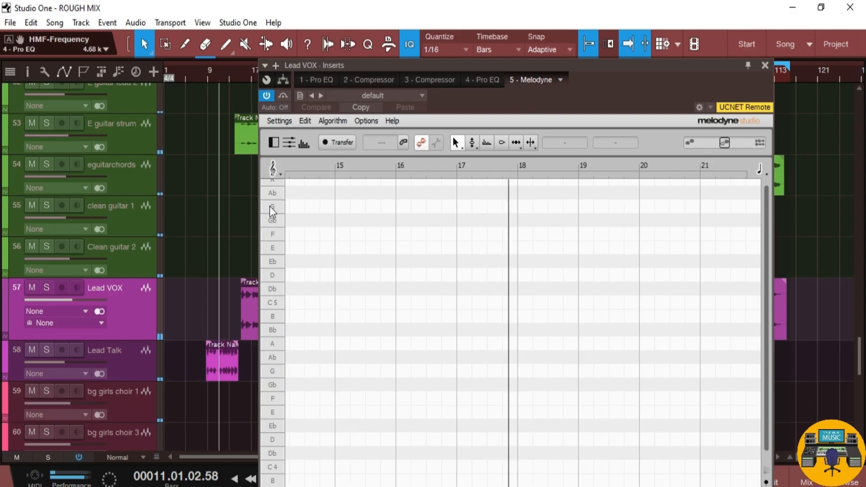
{"action": "left_click", "coordinate": [339, 143]}
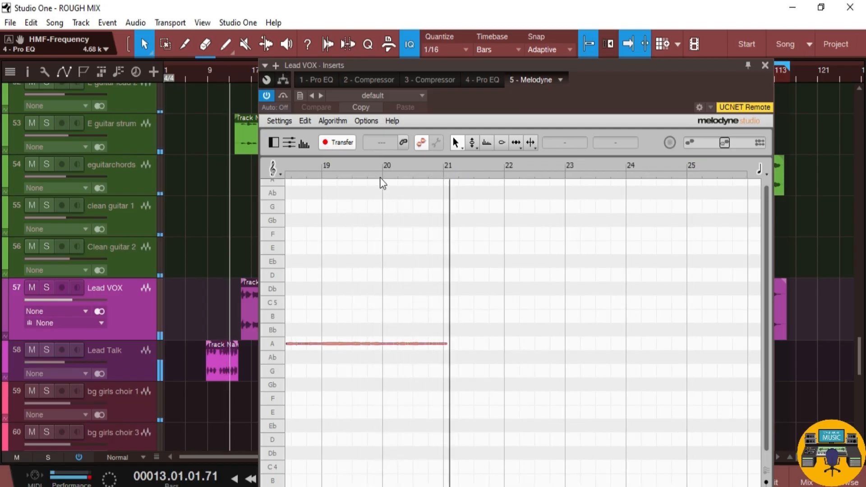
Reopen Melodyne from the Lead VOX channel in the console and close the Melodyne update page in the browser
{"action": "left_click", "coordinate": [802, 478]}
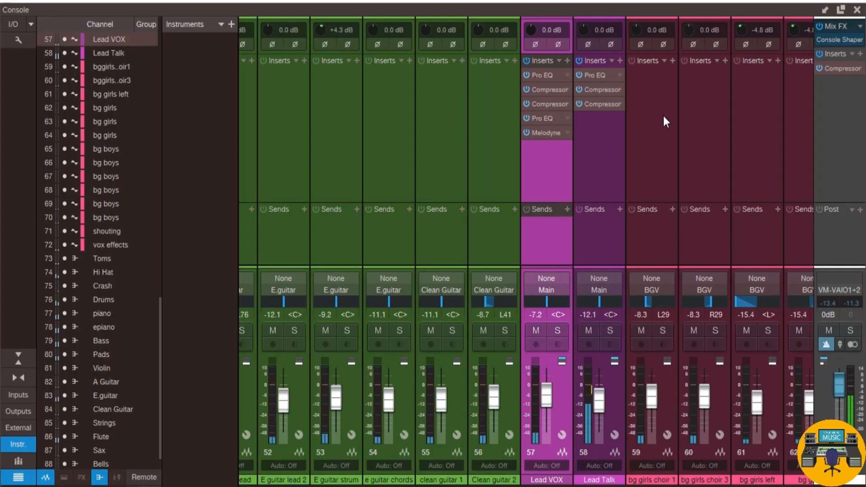
{"action": "right_click", "coordinate": [550, 133]}
{"action": "left_click", "coordinate": [549, 147]}
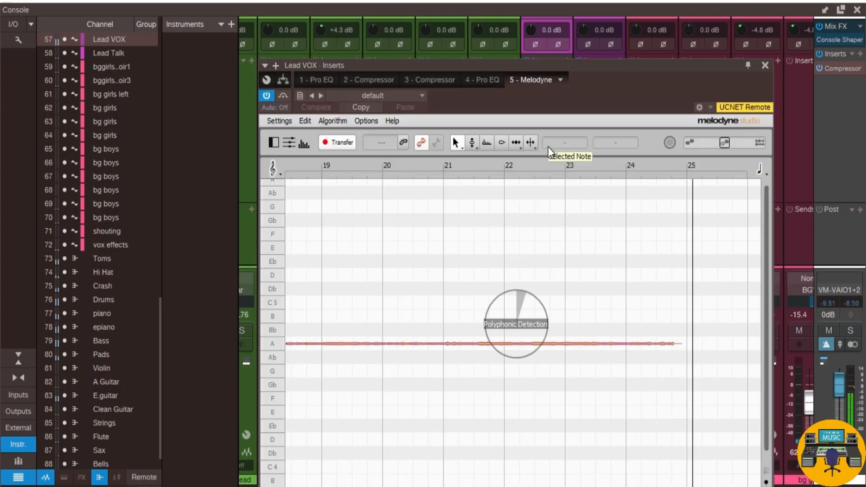
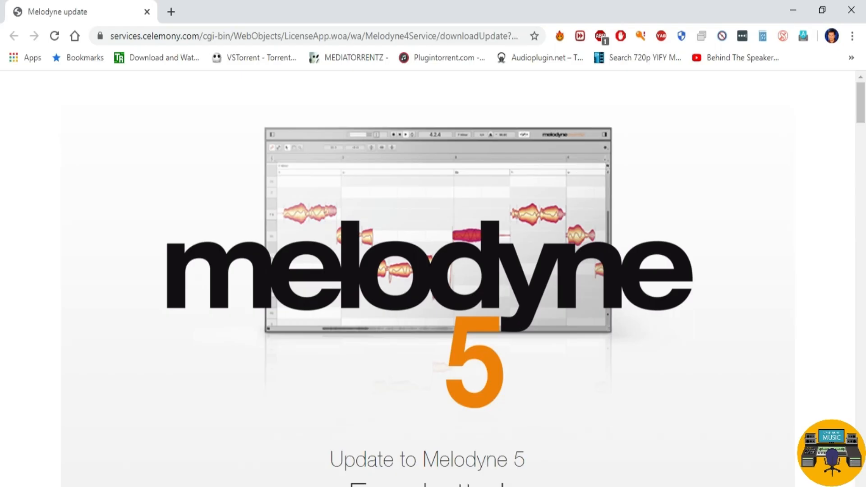
{"action": "left_click", "coordinate": [862, 16]}
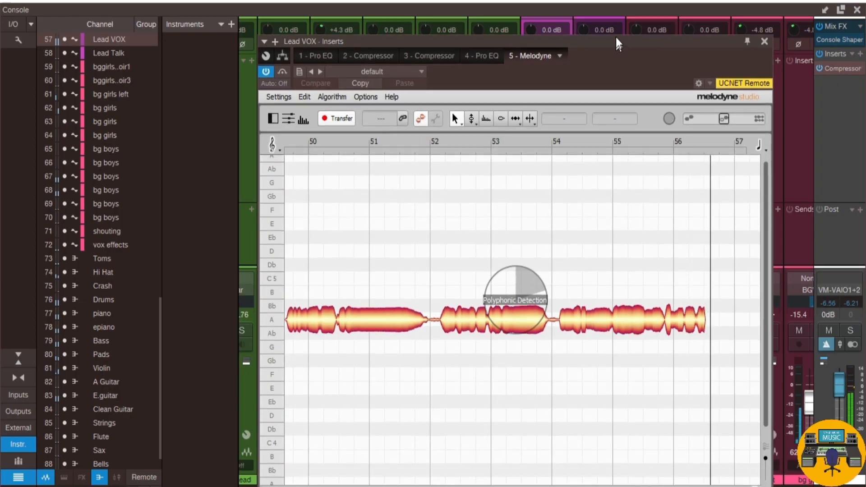
{"action": "left_click_drag", "start_coordinate": [616, 37], "coordinate": [616, 21]}
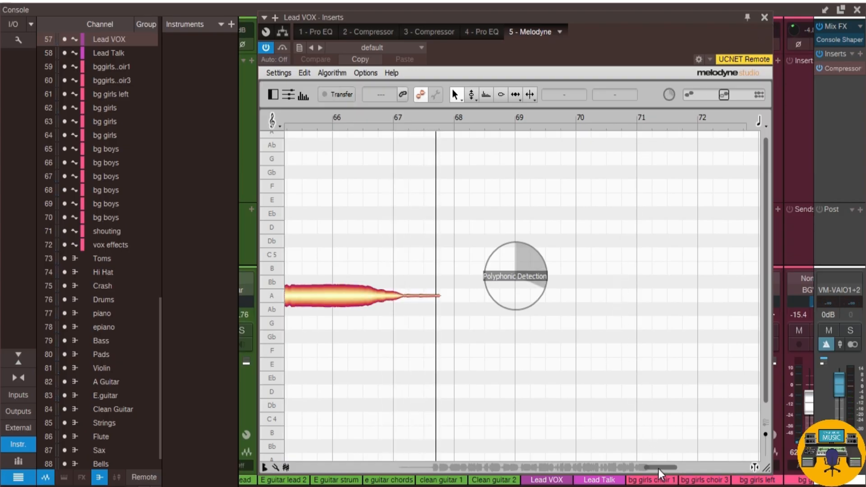
Inspect the transferred vocal between bars 24 and 31 in the Melodyne editor
{"action": "left_click_drag", "start_coordinate": [659, 469], "coordinate": [445, 436]}
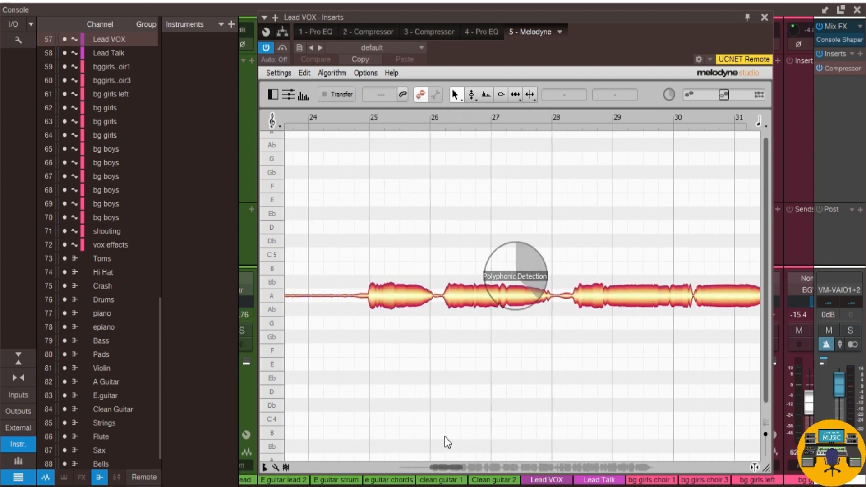
{"action": "left_click_drag", "start_coordinate": [553, 24], "coordinate": [555, 21]}
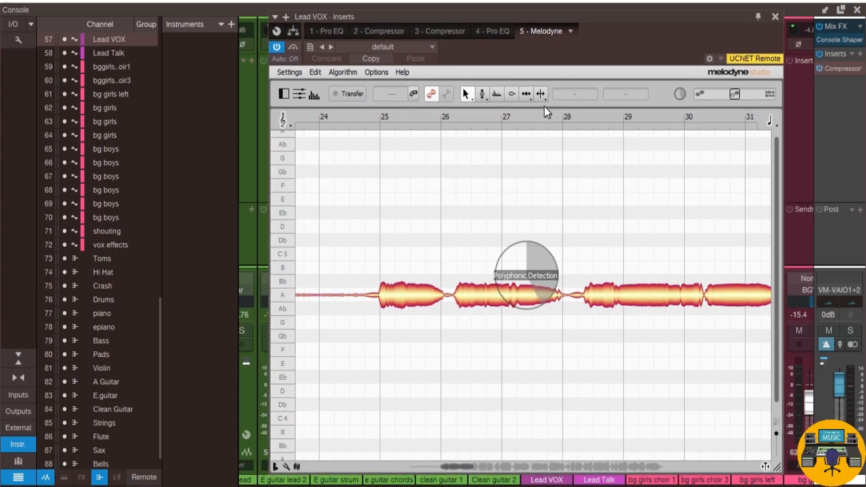
{"action": "left_click", "coordinate": [512, 96]}
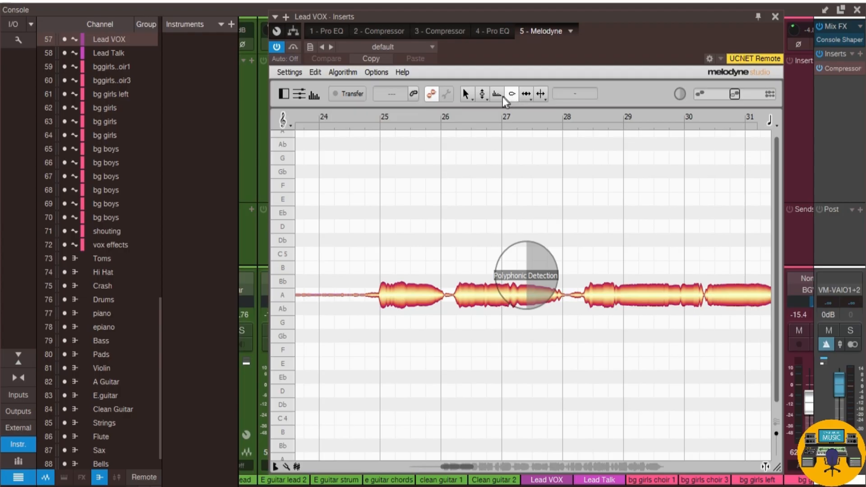
{"action": "left_click", "coordinate": [468, 94]}
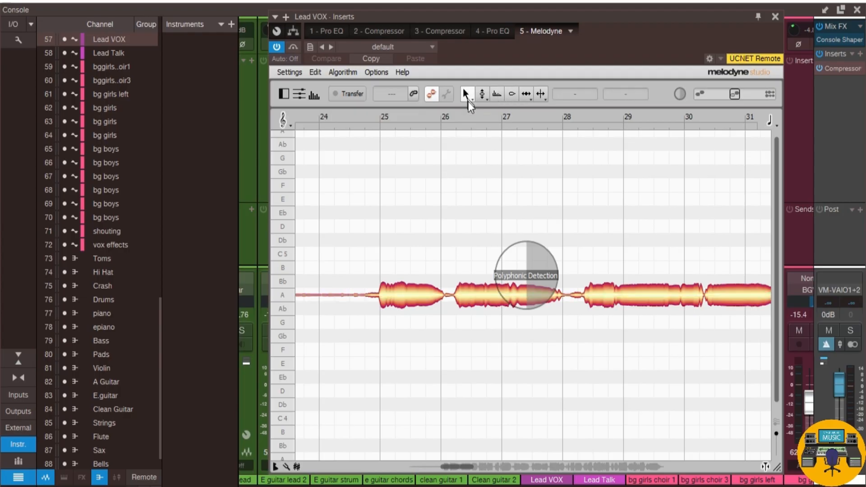
Play back the transferred vocal in Melodyne from about bar 25 with the whole recording in view
{"action": "left_click", "coordinate": [494, 116]}
{"action": "left_click_drag", "start_coordinate": [494, 114], "coordinate": [421, 86]}
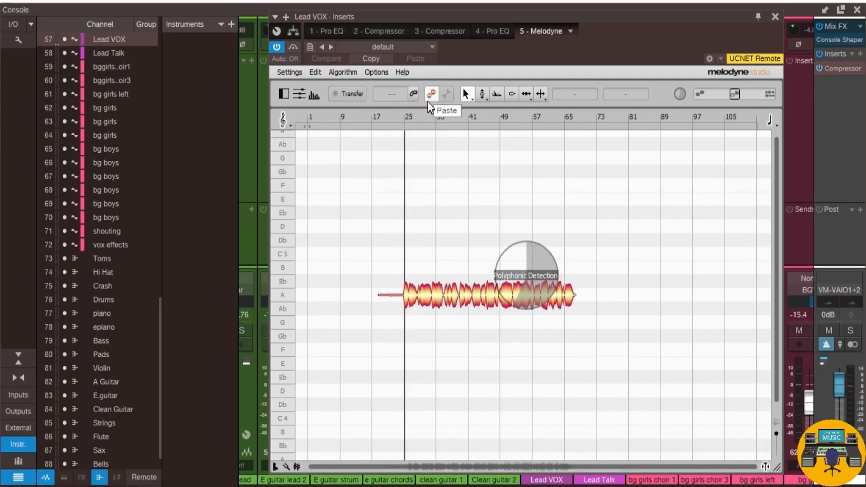
{"action": "key", "text": "space"}
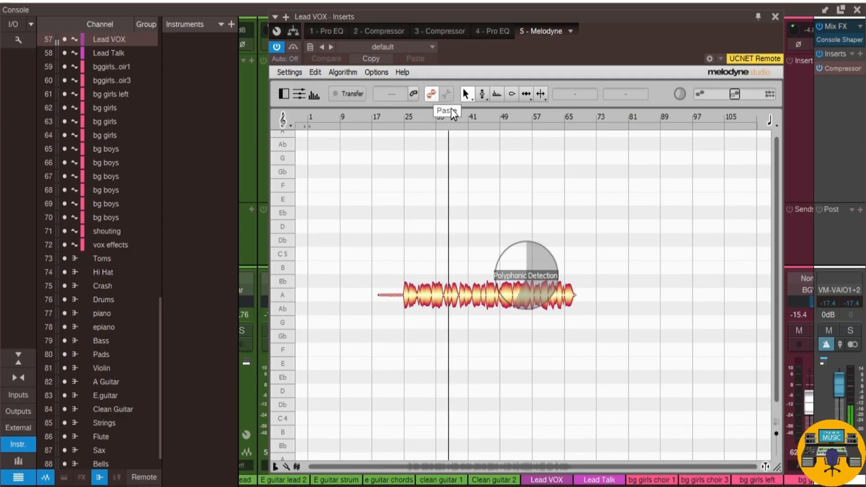
{"action": "left_click_drag", "start_coordinate": [451, 108], "coordinate": [362, 112]}
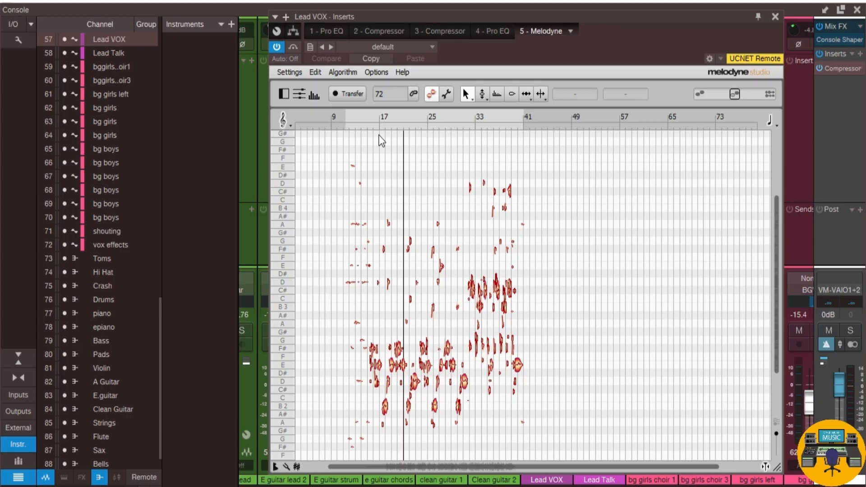
Examine the transferred vocal around bars 13 to 15 in Melodyne and play it back
{"action": "left_click_drag", "start_coordinate": [348, 119], "coordinate": [596, 275]}
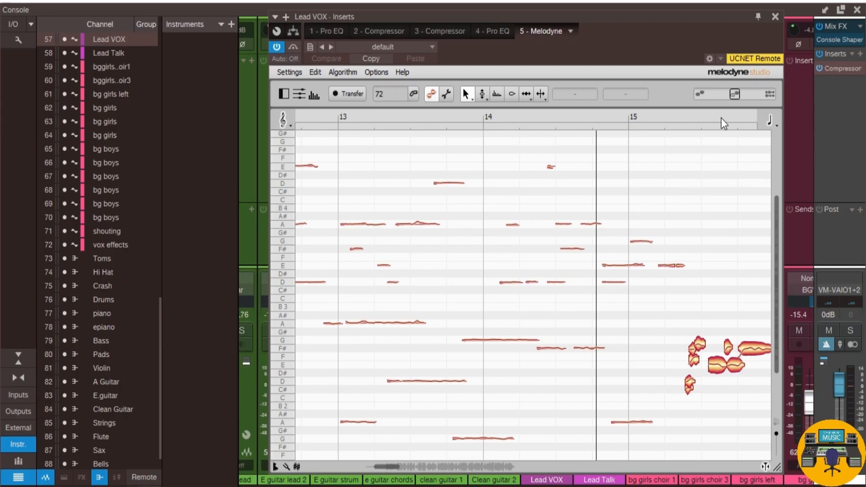
{"action": "left_click_drag", "start_coordinate": [723, 122], "coordinate": [613, 206]}
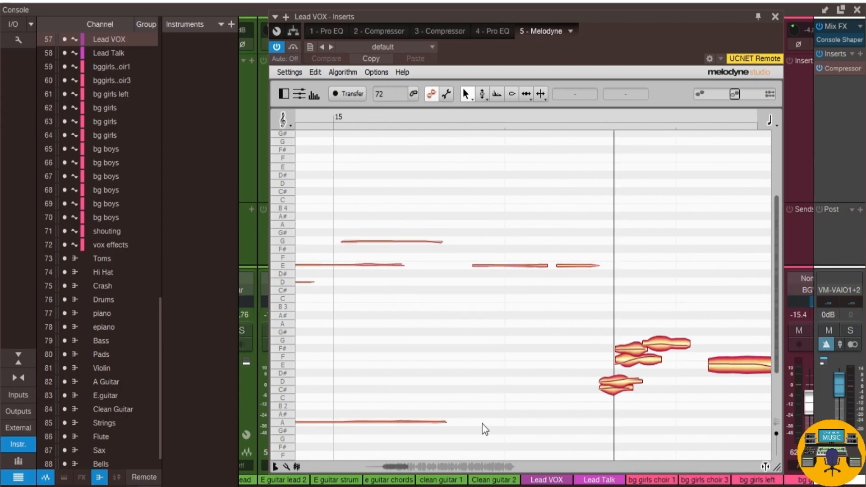
{"action": "key", "text": "space"}
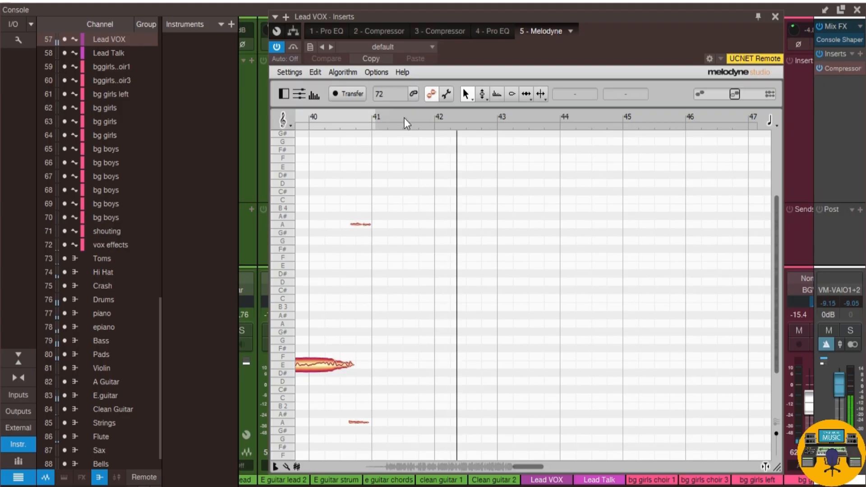
{"action": "left_click_drag", "start_coordinate": [416, 121], "coordinate": [341, 82]}
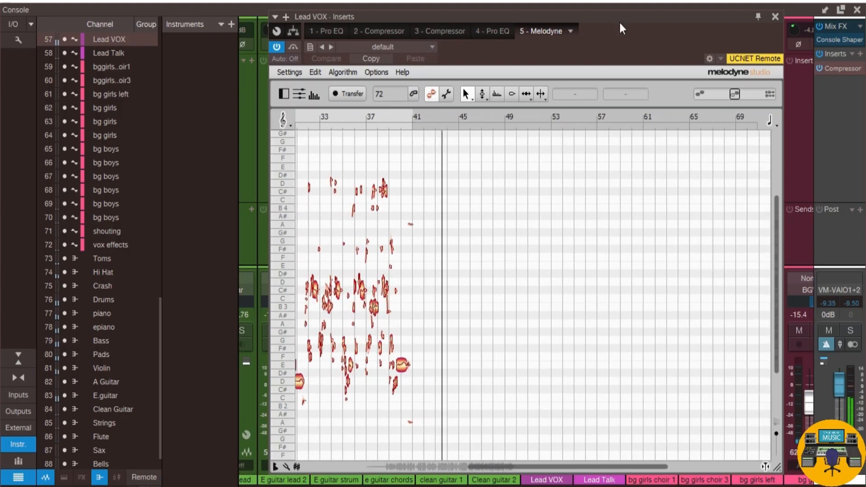
Show the arrangement beside Melodyne, play the song from about bar 15 and follow the vocal notes through bar 22
{"action": "key", "text": "F3"}
{"action": "left_click_drag", "start_coordinate": [667, 12], "coordinate": [716, 12]}
{"action": "left_click", "coordinate": [244, 80]}
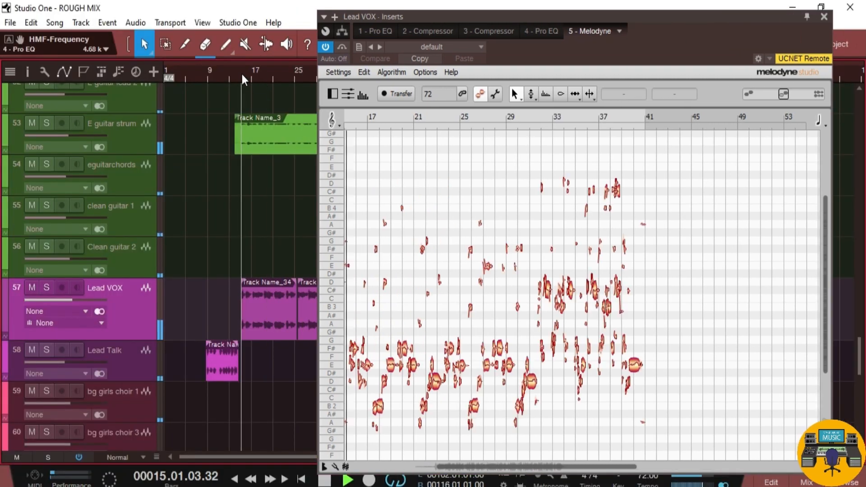
{"action": "left_click_drag", "start_coordinate": [449, 469], "coordinate": [414, 469]}
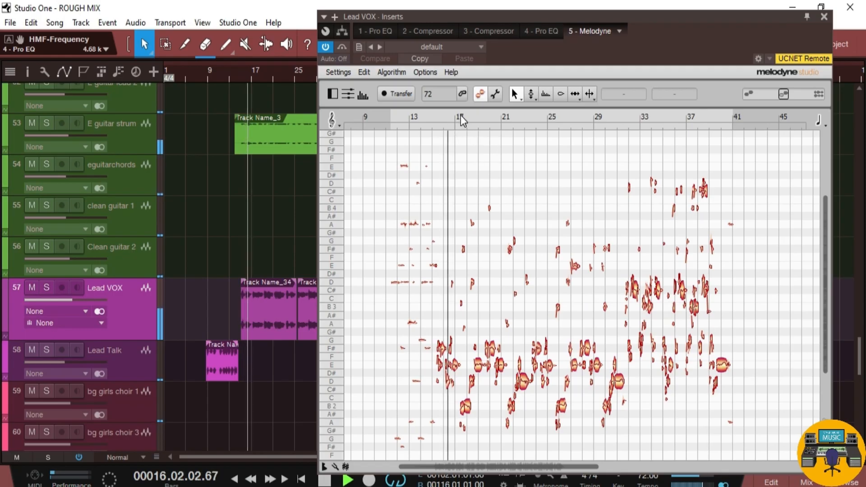
{"action": "left_click_drag", "start_coordinate": [461, 118], "coordinate": [467, 247]}
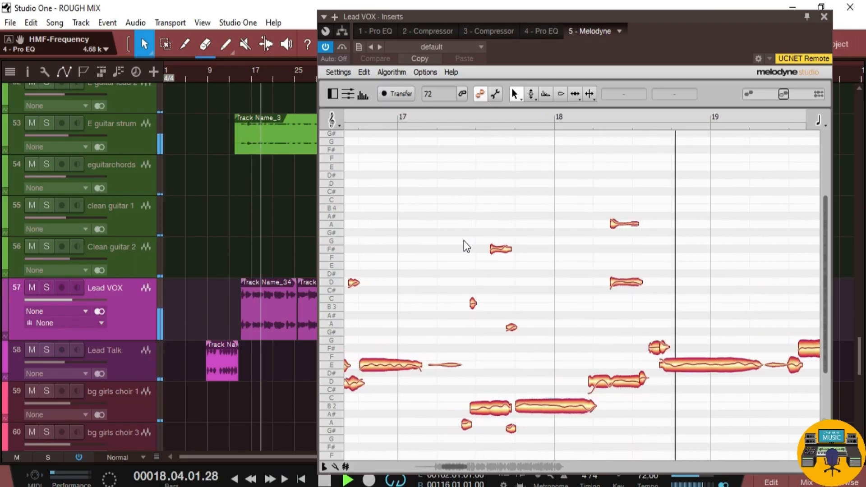
{"action": "left_click_drag", "start_coordinate": [457, 469], "coordinate": [468, 470]}
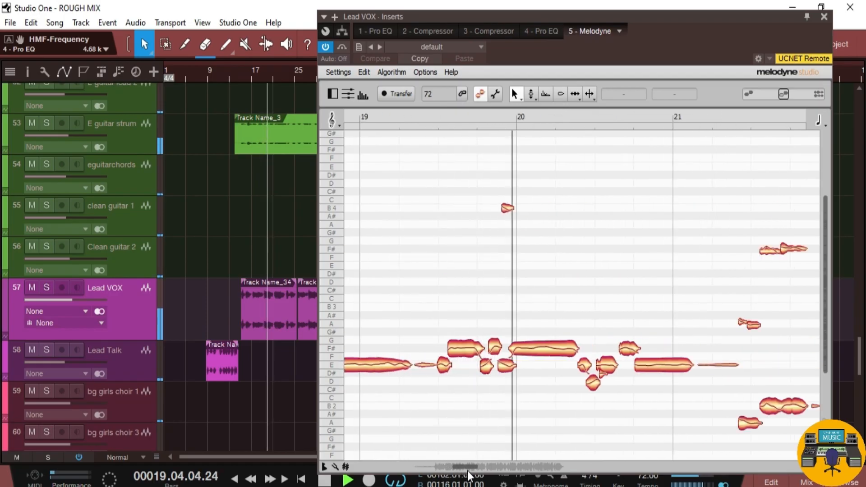
{"action": "left_click_drag", "start_coordinate": [469, 476], "coordinate": [473, 477]}
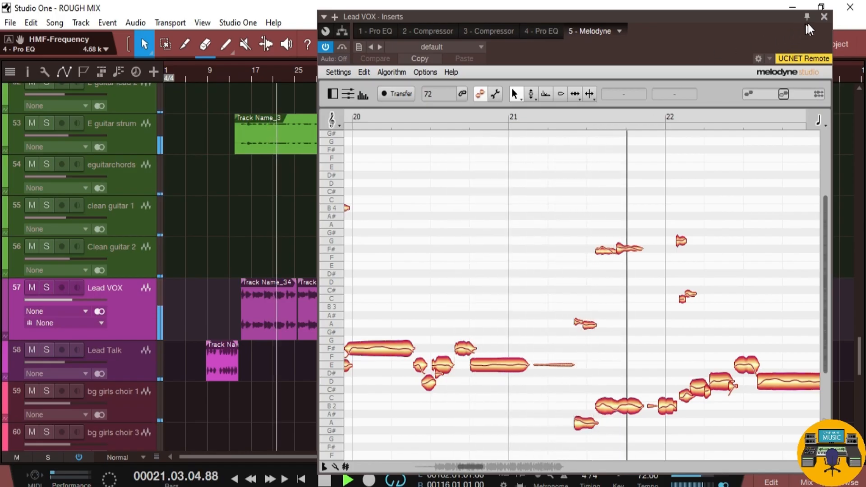
Close the Melodyne editor and move Melodyne to the first insert position on the Lead VOX channel, ahead of the Pro EQ
{"action": "left_click", "coordinate": [824, 17]}
{"action": "left_click", "coordinate": [795, 484]}
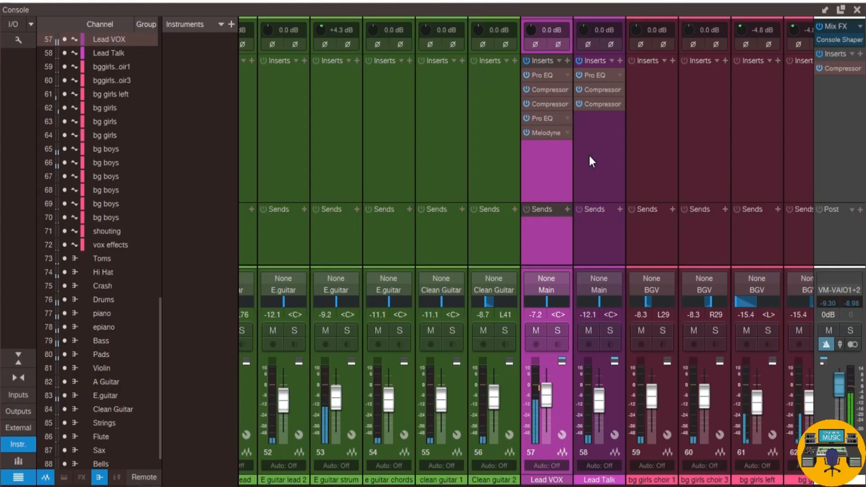
{"action": "left_click_drag", "start_coordinate": [549, 134], "coordinate": [547, 72]}
{"action": "right_click", "coordinate": [568, 78]}
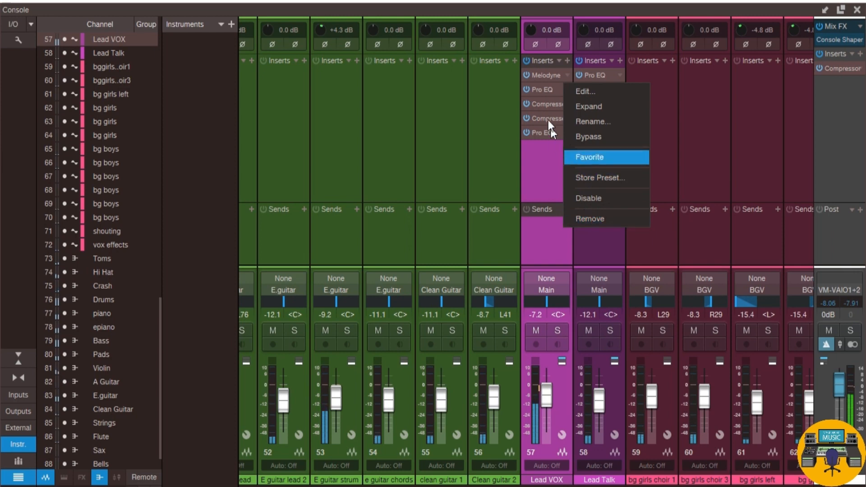
{"action": "left_click", "coordinate": [551, 74]}
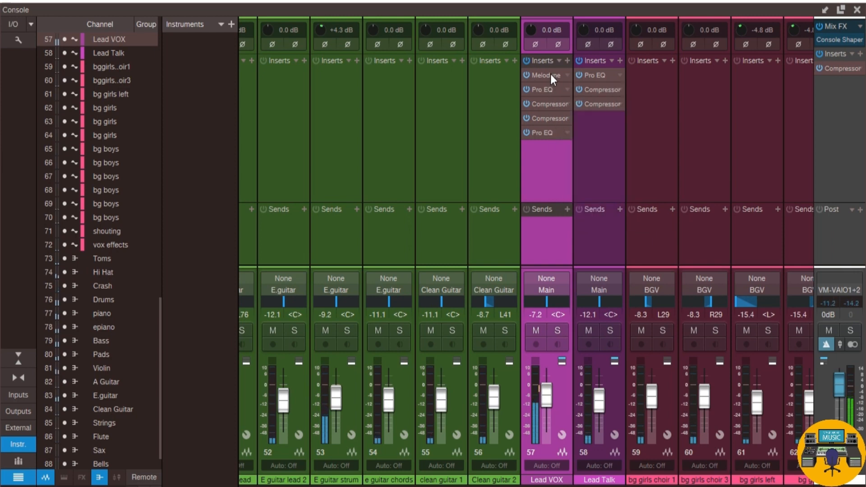
Play the song from about bar 12 with Melodyne's Transfer enabled to recapture the Lead VOX audio, and stop playback
{"action": "left_click", "coordinate": [858, 9]}
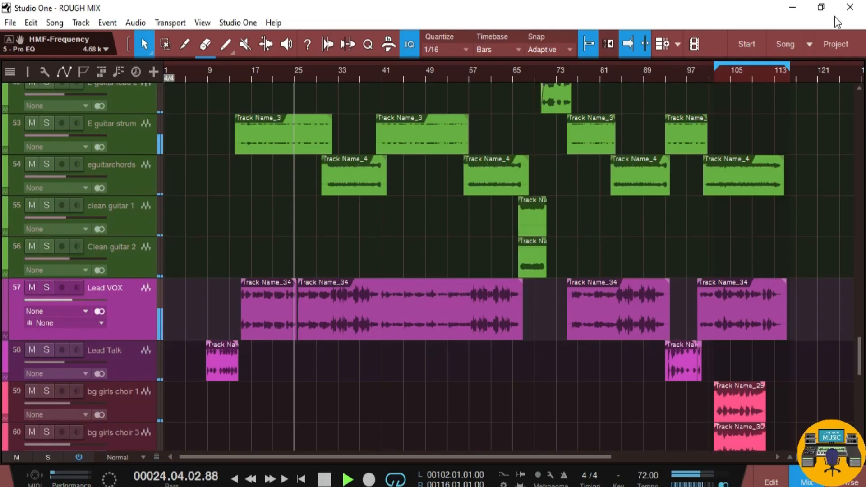
{"action": "left_click", "coordinate": [229, 78]}
{"action": "key", "text": "F3"}
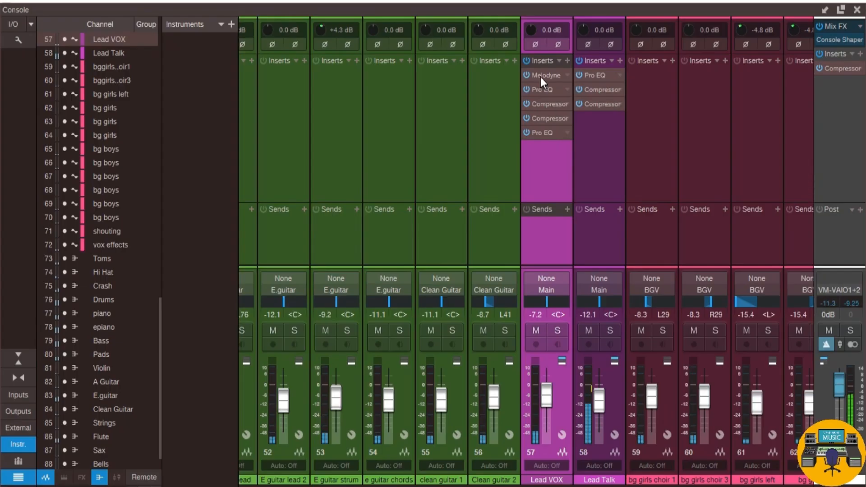
{"action": "right_click", "coordinate": [540, 75]}
{"action": "left_click", "coordinate": [543, 92]}
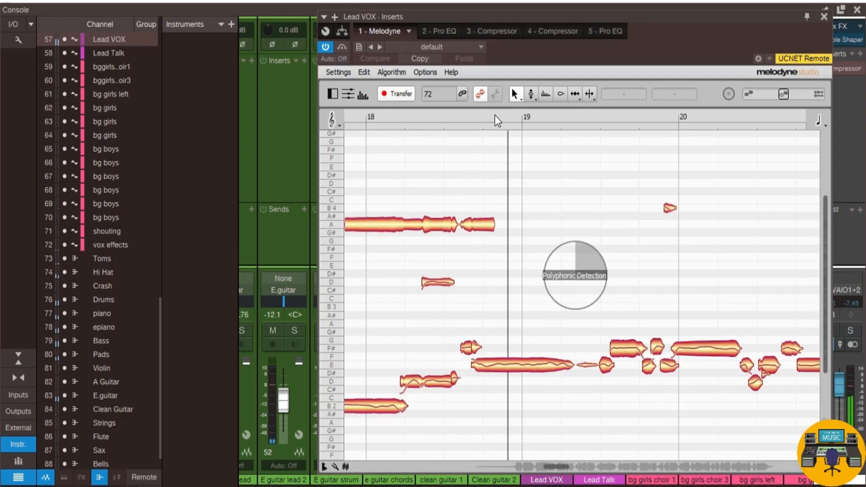
{"action": "key", "text": "space"}
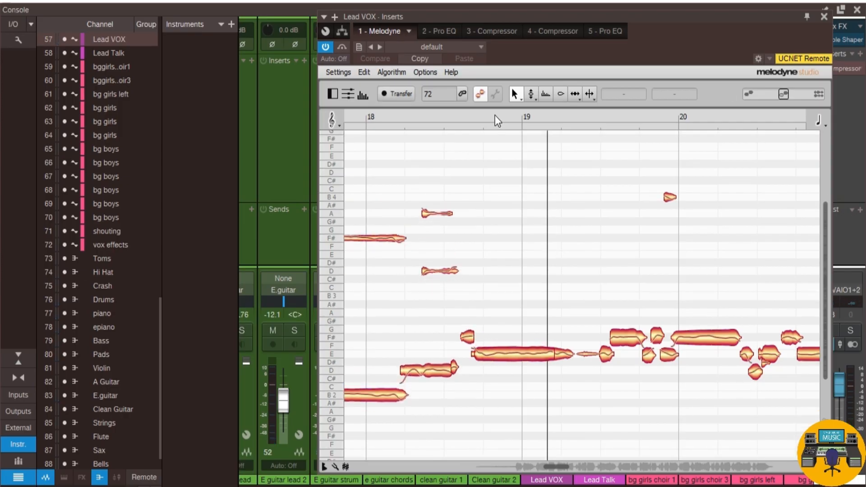
Inspect the recaptured vocal notes between bars 16 and 20, reopening Melodyne from the Lead VOX channel
{"action": "scroll", "coordinate": [649, 214], "scroll_direction": "down", "scroll_amount": 2}
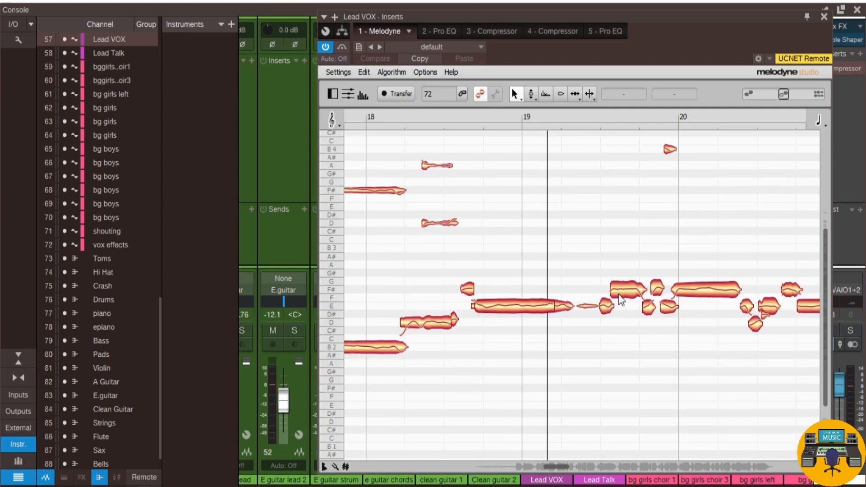
{"action": "left_click_drag", "start_coordinate": [557, 466], "coordinate": [533, 469]}
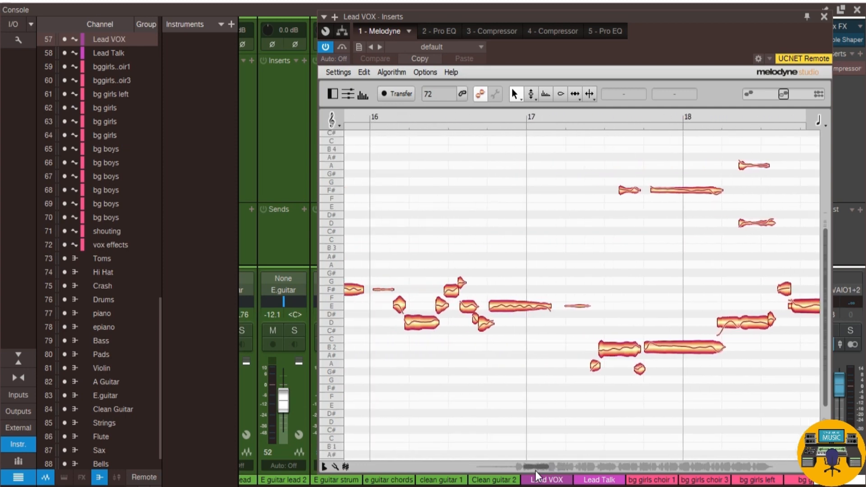
{"action": "left_click", "coordinate": [824, 16]}
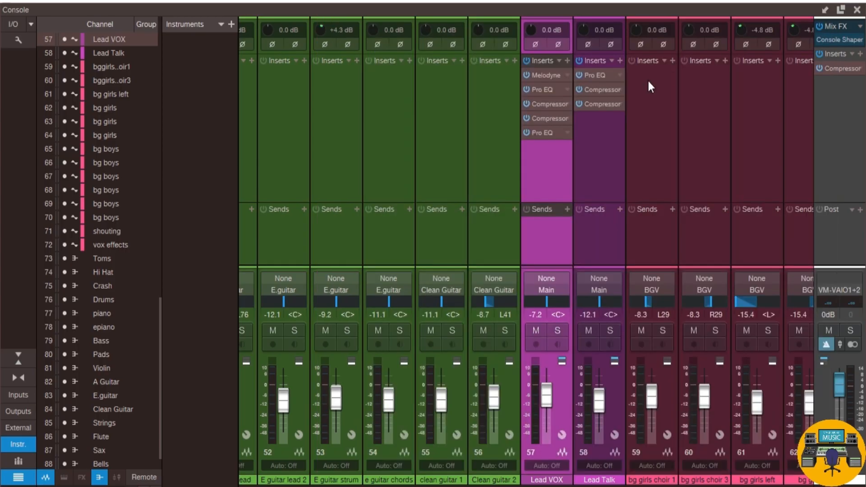
{"action": "right_click", "coordinate": [529, 75]}
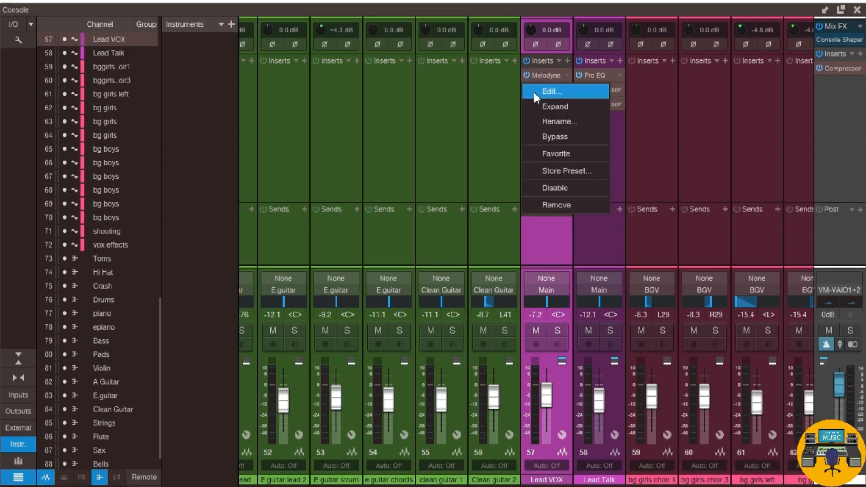
{"action": "left_click", "coordinate": [535, 93]}
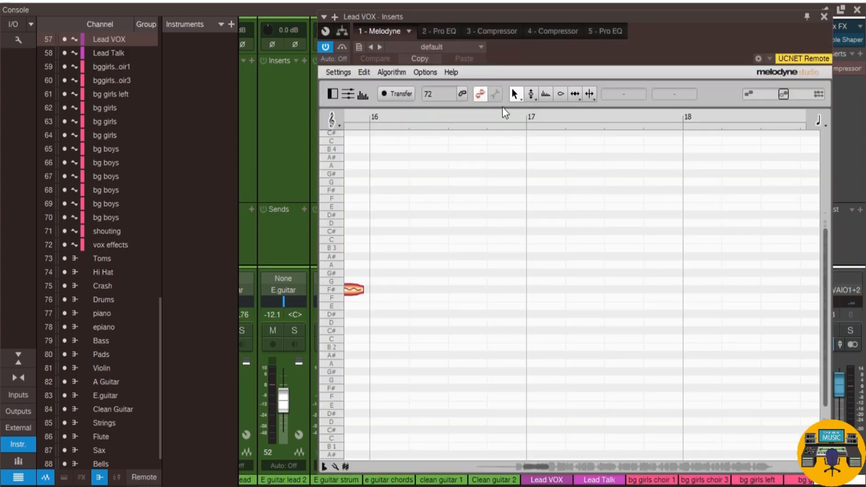
{"action": "left_click_drag", "start_coordinate": [495, 115], "coordinate": [578, 134]}
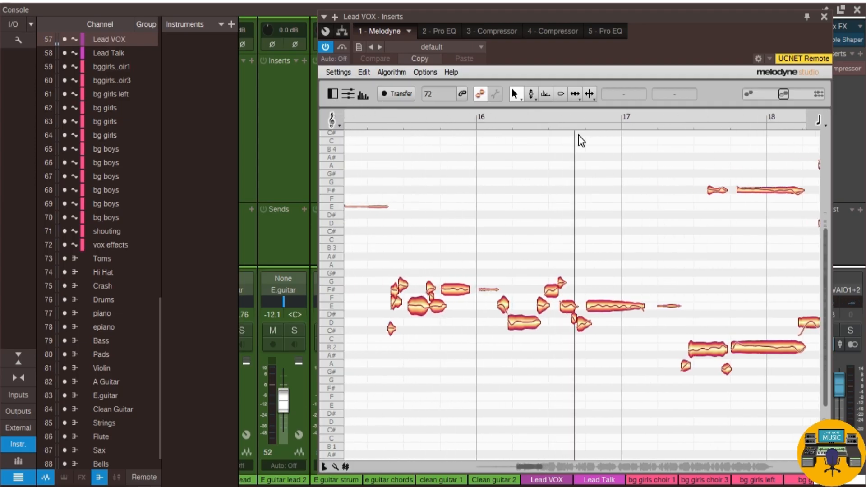
Try a small pitch adjustment on the long E3 note just before bar 17 and undo it
{"action": "left_click", "coordinate": [603, 307]}
{"action": "mouse_move", "coordinate": [605, 306]}
{"action": "left_mouse_down"}
{"action": "mouse_move", "coordinate": [605, 236]}
{"action": "mouse_move", "coordinate": [605, 305]}
{"action": "left_mouse_up"}
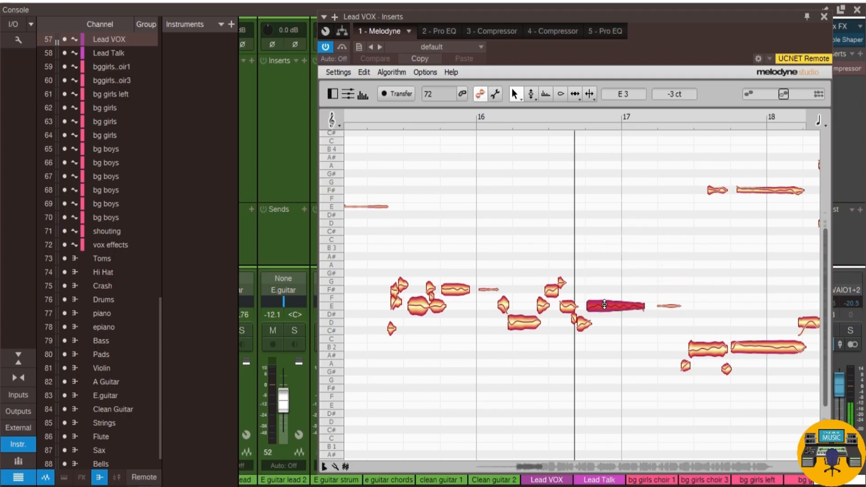
{"action": "key", "text": "ctrl+z"}
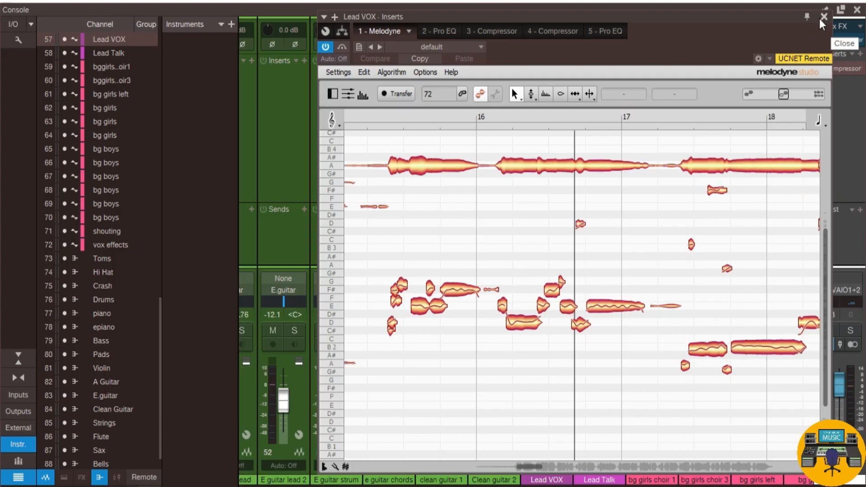
Check Melodyne's detection algorithm options and remove Melodyne from the Lead VOX inserts
{"action": "left_click", "coordinate": [397, 72]}
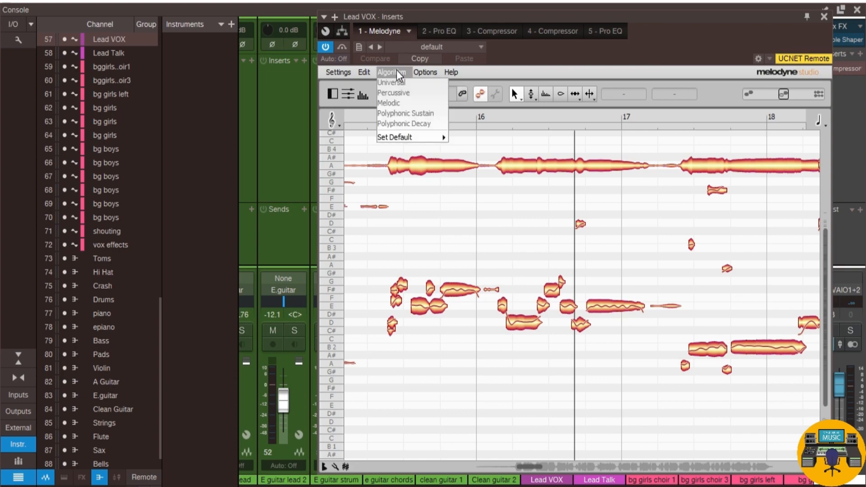
{"action": "mouse_move", "coordinate": [401, 136]}
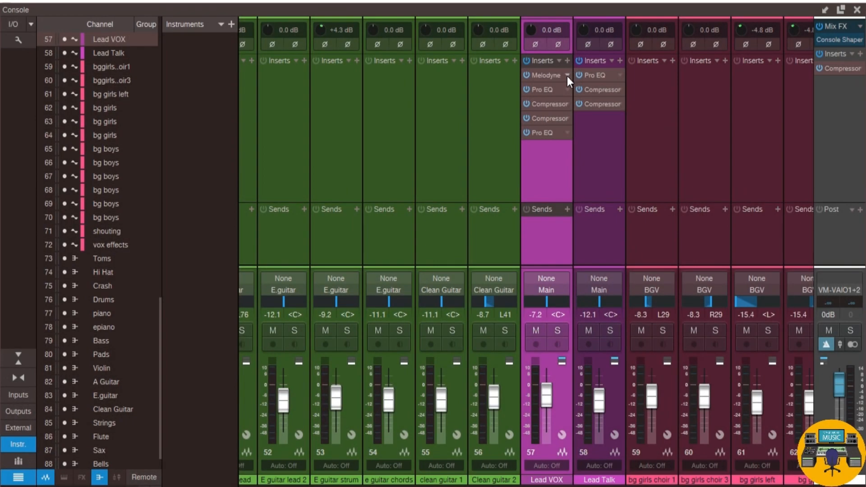
{"action": "left_click", "coordinate": [567, 77]}
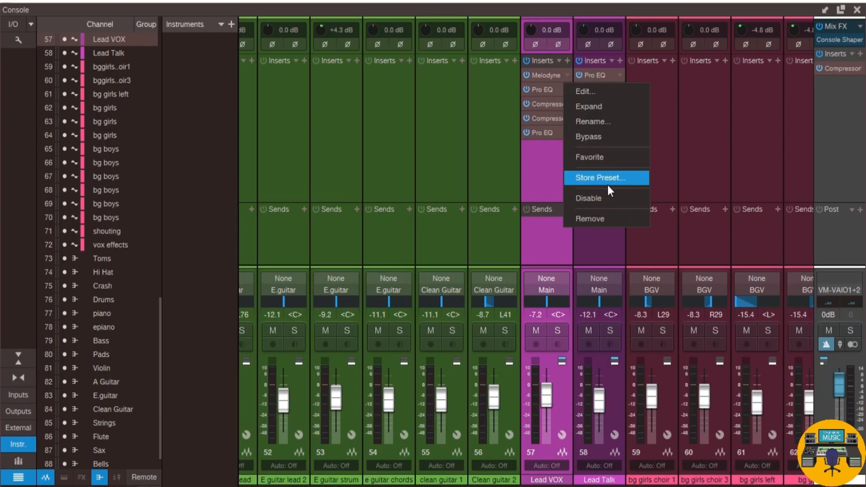
{"action": "left_click", "coordinate": [606, 218]}
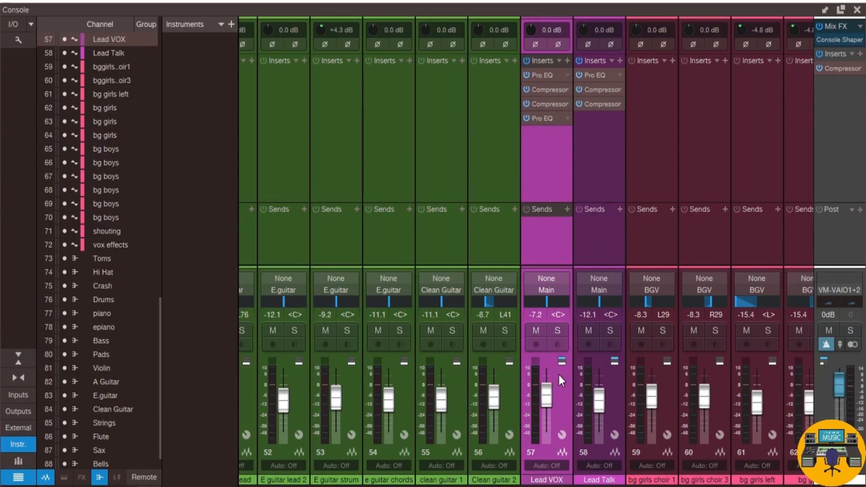
Play the song and review the instrument bus channels from Drums to BGV in the console
{"action": "key", "text": "space"}
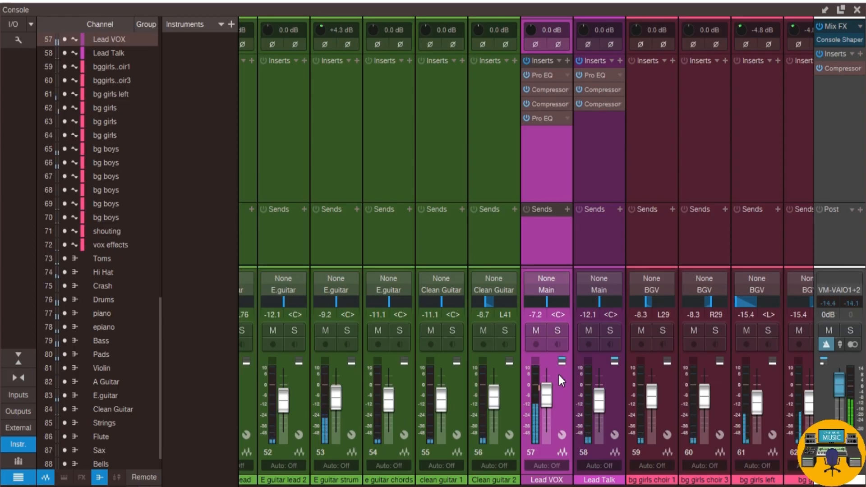
{"action": "scroll", "coordinate": [526, 251], "scroll_direction": "right", "scroll_amount": 3}
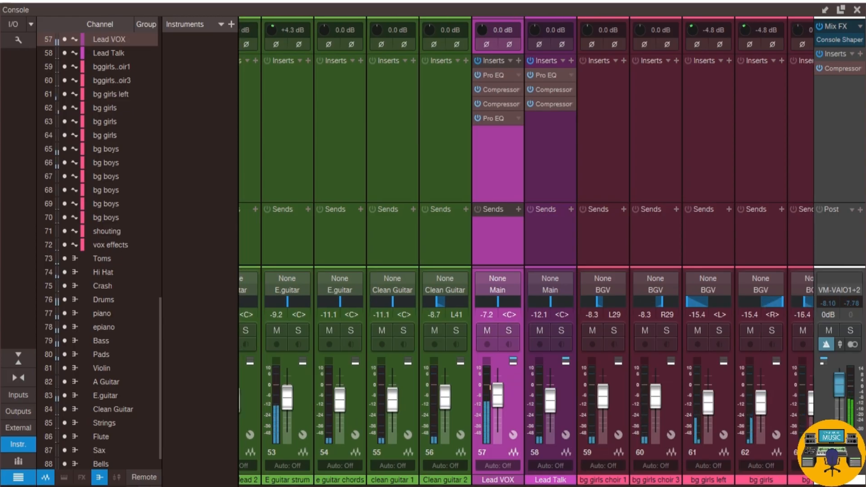
{"action": "scroll", "coordinate": [526, 252], "scroll_direction": "right", "scroll_amount": 20}
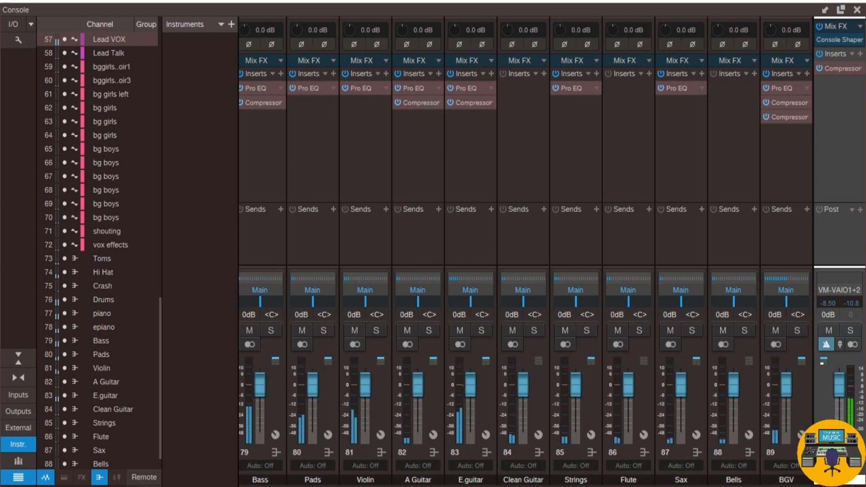
{"action": "scroll", "coordinate": [526, 251], "scroll_direction": "left", "scroll_amount": 1}
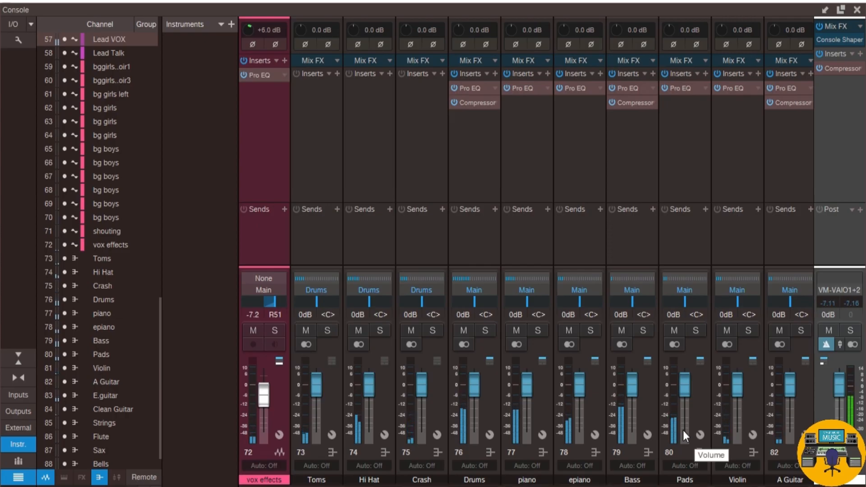
{"action": "left_click_drag", "start_coordinate": [690, 486], "coordinate": [726, 486]}
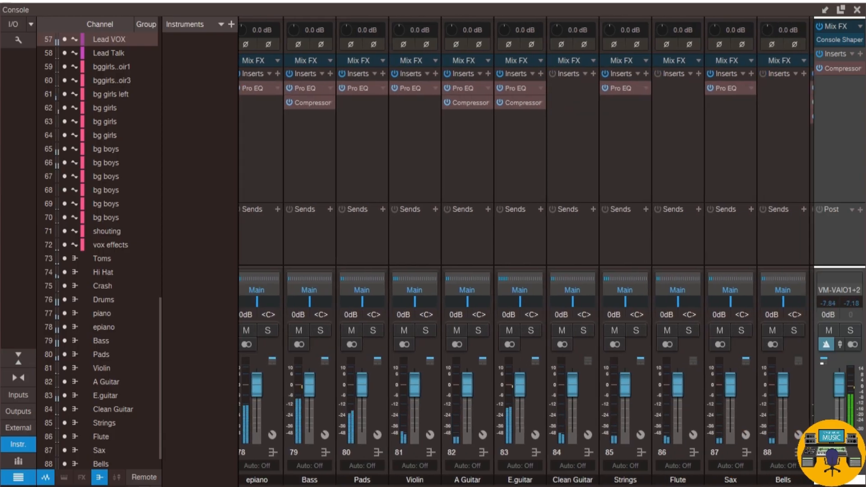
{"action": "scroll", "coordinate": [524, 244], "scroll_direction": "right", "scroll_amount": 1}
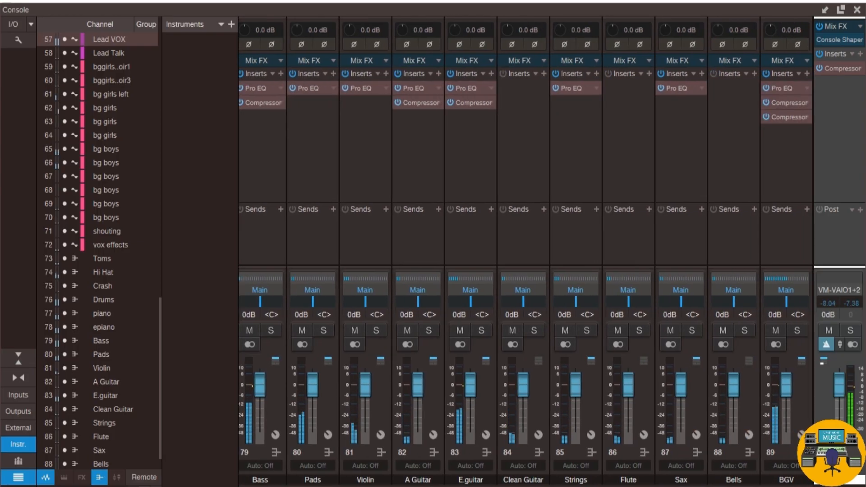
{"action": "scroll", "coordinate": [524, 244], "scroll_direction": "left", "scroll_amount": 4}
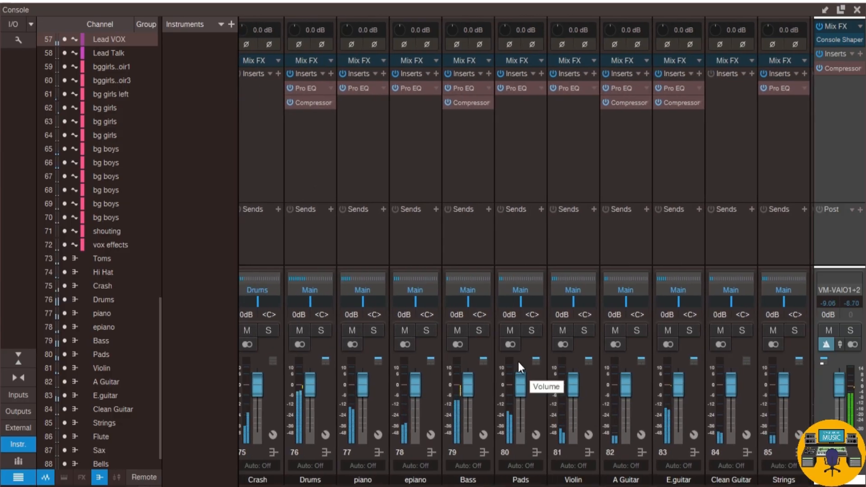
Lower the Bass bus to -2.5 dB and briefly solo the Violin bus to check it
{"action": "left_click_drag", "start_coordinate": [470, 383], "coordinate": [470, 386]}
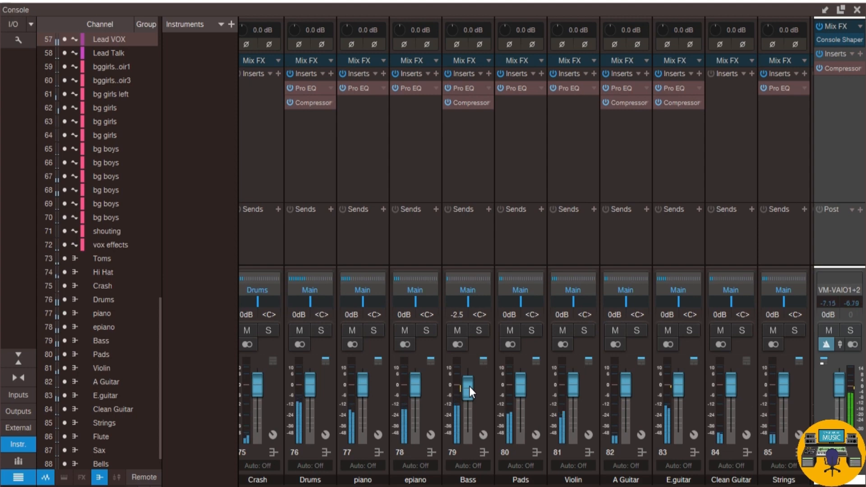
{"action": "left_click", "coordinate": [583, 329]}
{"action": "left_click", "coordinate": [582, 328]}
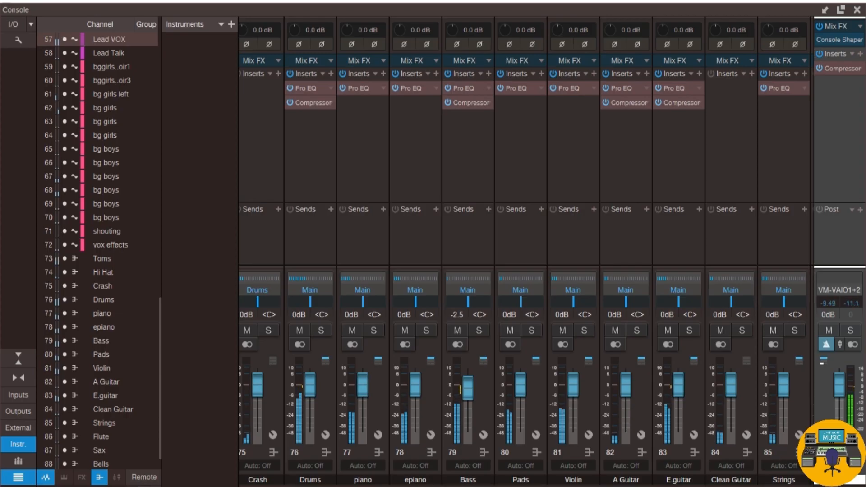
Extend the song's loop range to run from bar 1 to bar 117
{"action": "scroll", "coordinate": [526, 250], "scroll_direction": "right", "scroll_amount": 4}
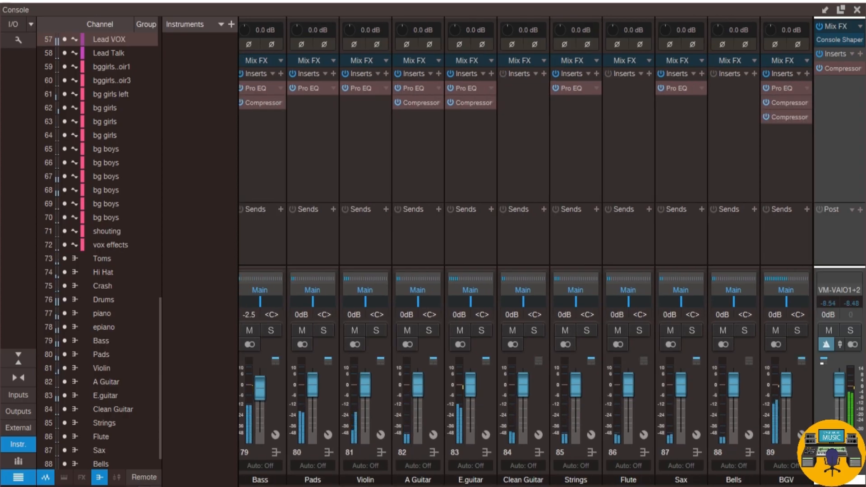
{"action": "scroll", "coordinate": [526, 250], "scroll_direction": "left", "scroll_amount": 10}
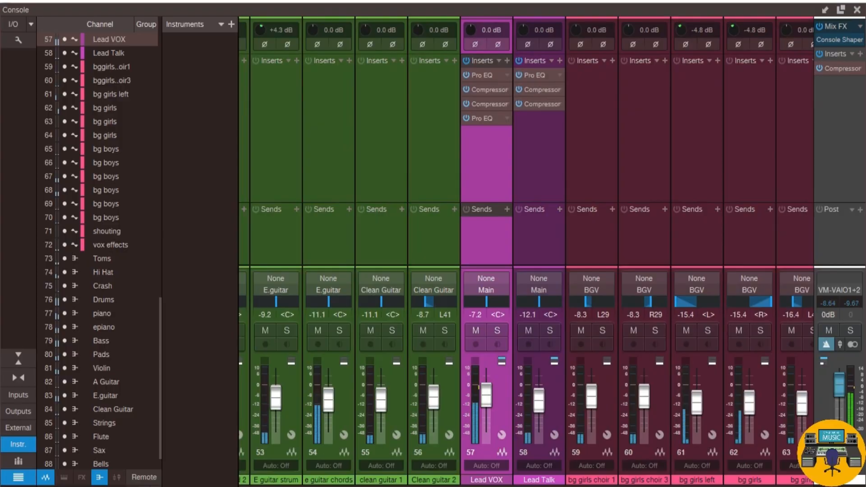
{"action": "scroll", "coordinate": [526, 250], "scroll_direction": "left", "scroll_amount": 10}
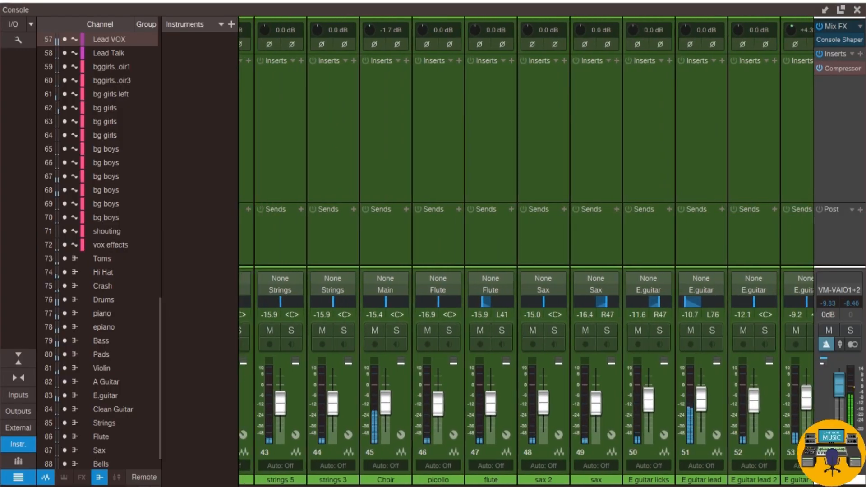
{"action": "left_click", "coordinate": [857, 9]}
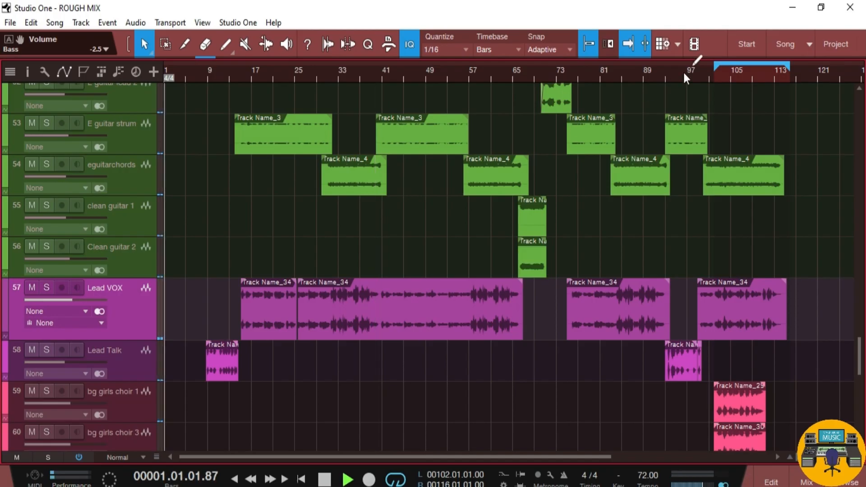
{"action": "left_click_drag", "start_coordinate": [714, 67], "coordinate": [165, 66]}
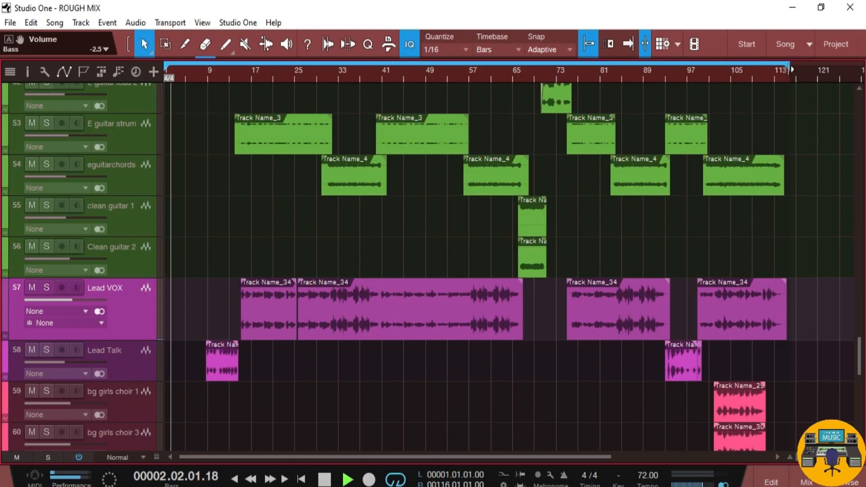
{"action": "left_click_drag", "start_coordinate": [790, 68], "coordinate": [799, 69]}
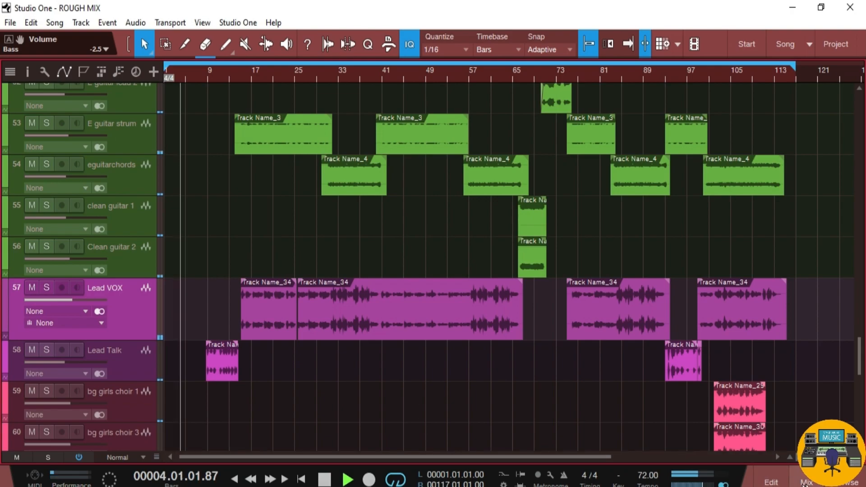
Lower the Crash bus fader to -6.3 dB in the console
{"action": "key", "text": "F3"}
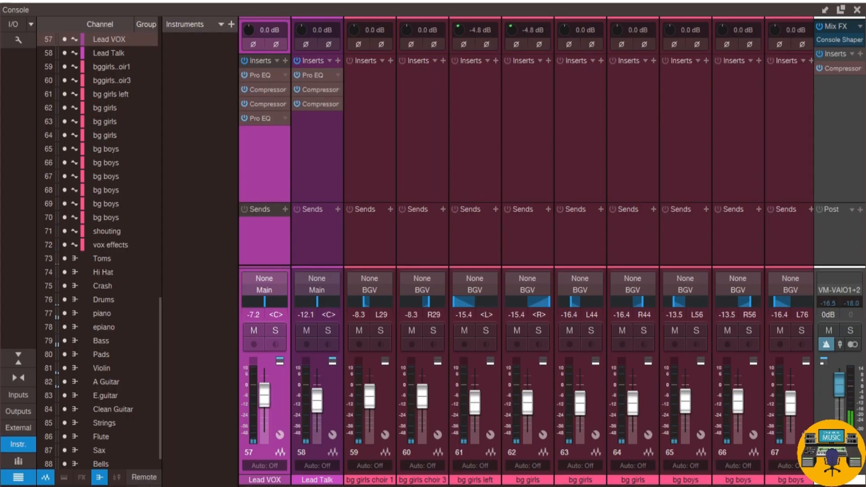
{"action": "scroll", "coordinate": [479, 478], "scroll_direction": "right", "scroll_amount": 3}
{"action": "scroll", "coordinate": [526, 251], "scroll_direction": "right", "scroll_amount": 4}
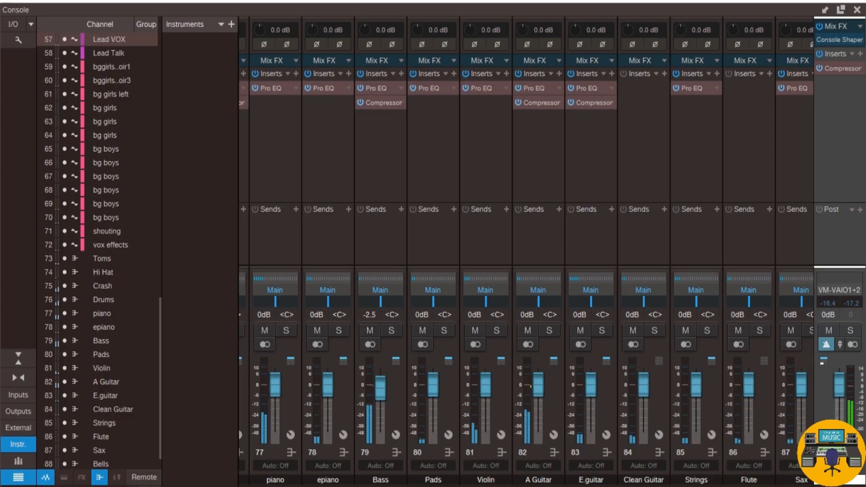
{"action": "left_click_drag", "start_coordinate": [750, 486], "coordinate": [679, 486]}
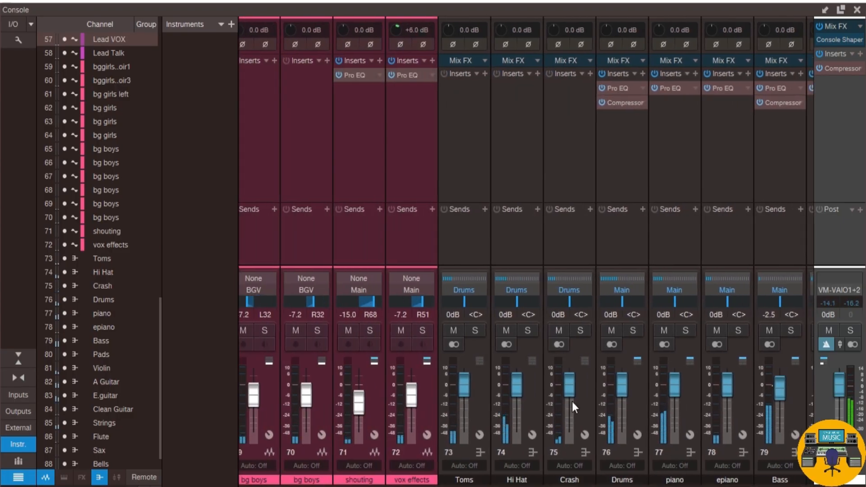
{"action": "left_click_drag", "start_coordinate": [572, 395], "coordinate": [572, 403]}
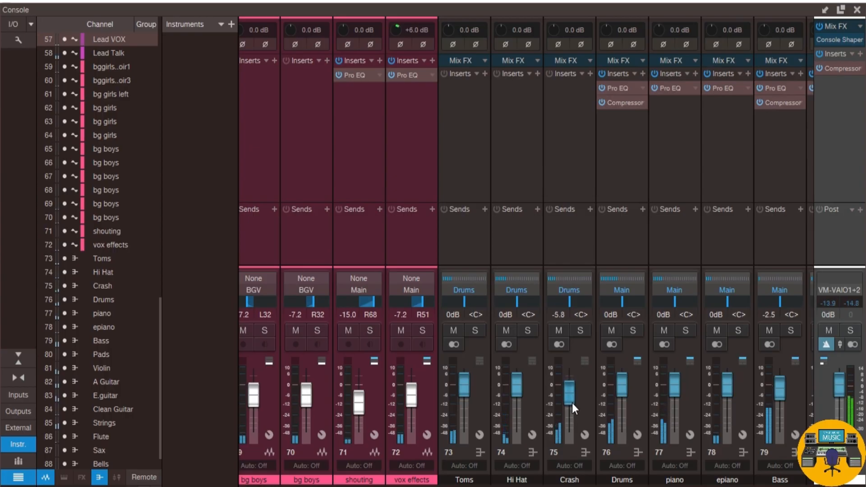
{"action": "left_click_drag", "start_coordinate": [572, 402], "coordinate": [573, 404]}
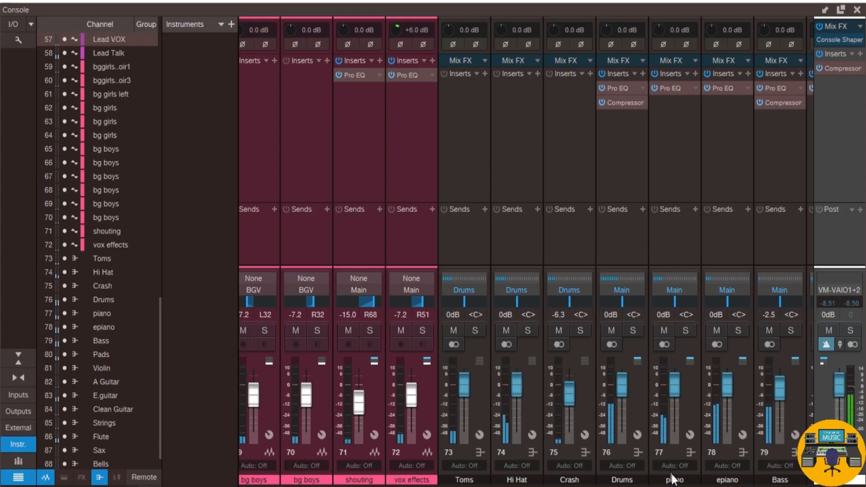
Review the bus channels from Toms to BGV and compare the playing mix with its effects bypassed and re-enabled
{"action": "scroll", "coordinate": [527, 251], "scroll_direction": "right", "scroll_amount": 4}
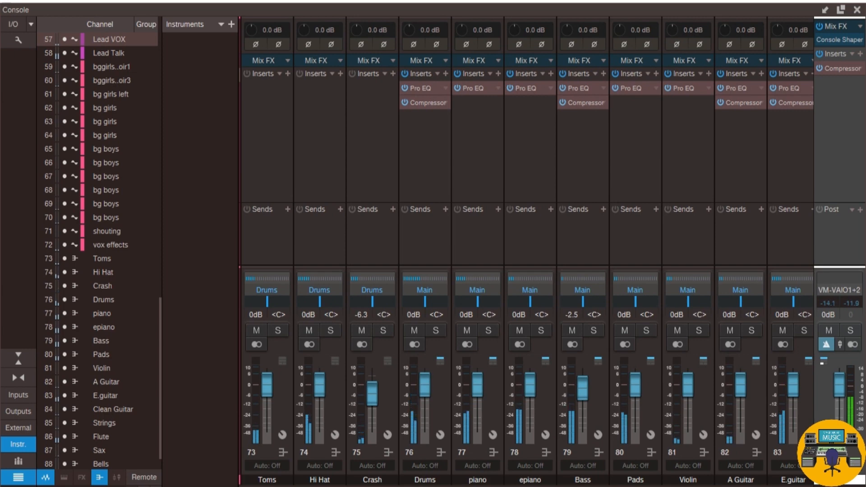
{"action": "scroll", "coordinate": [527, 250], "scroll_direction": "right", "scroll_amount": 5}
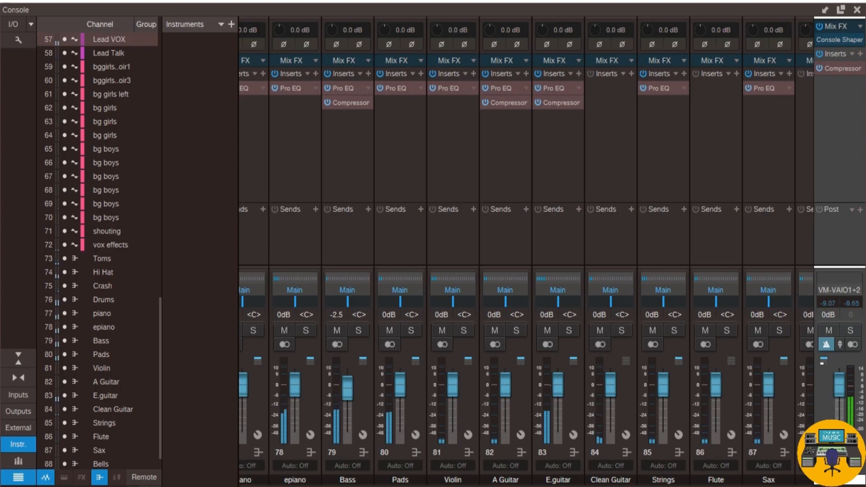
{"action": "scroll", "coordinate": [526, 250], "scroll_direction": "right", "scroll_amount": 2}
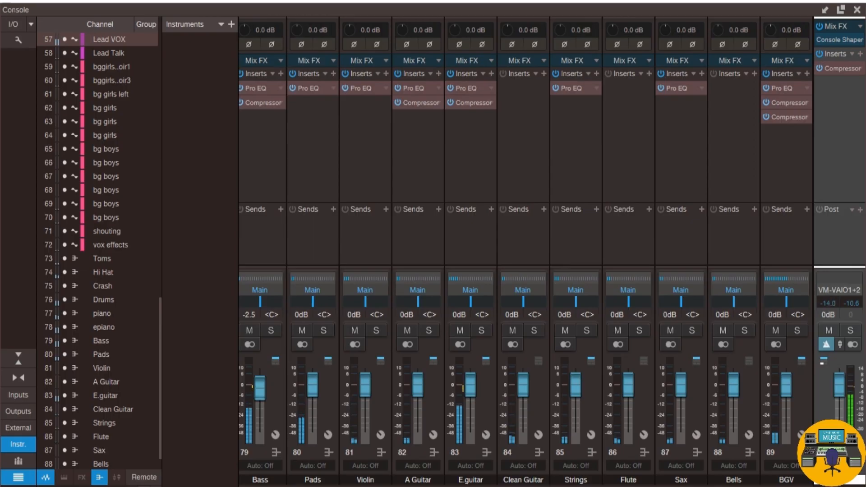
{"action": "scroll", "coordinate": [526, 251], "scroll_direction": "left", "scroll_amount": 2}
{"action": "scroll", "coordinate": [526, 250], "scroll_direction": "left", "scroll_amount": 1}
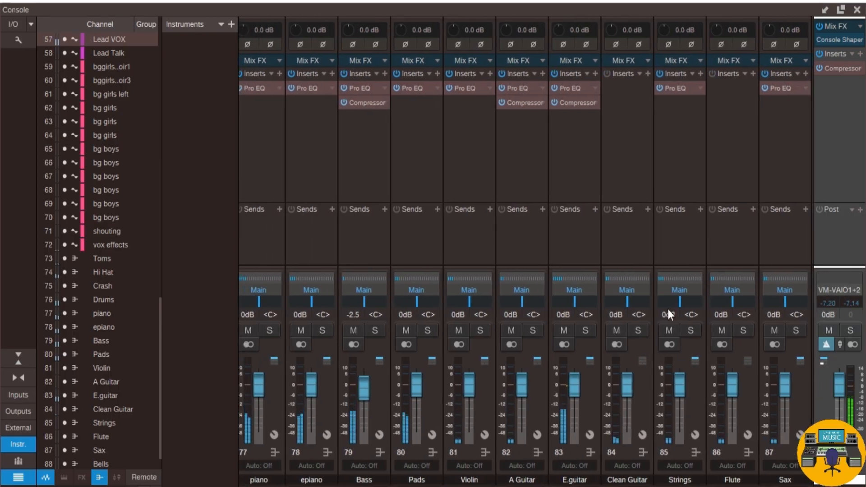
{"action": "left_click", "coordinate": [856, 9]}
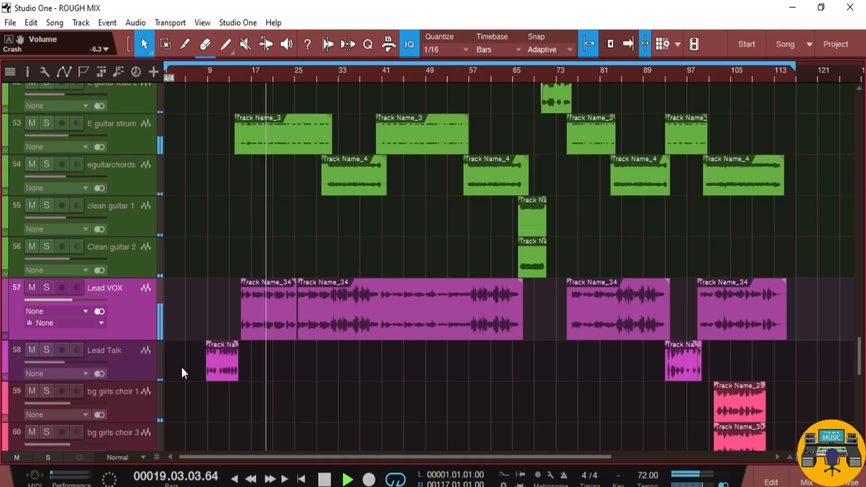
{"action": "left_click", "coordinate": [79, 459]}
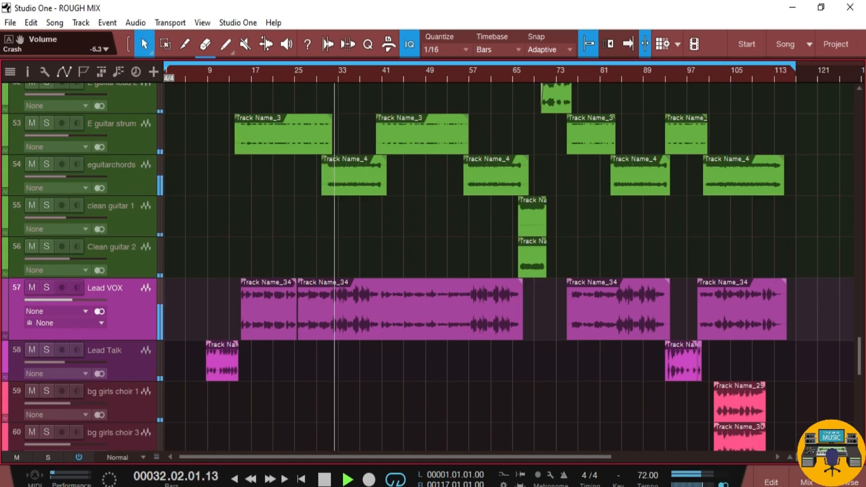
Inspect the settings of the Compressor inserted on the Main output in the console
{"action": "left_click", "coordinate": [807, 482]}
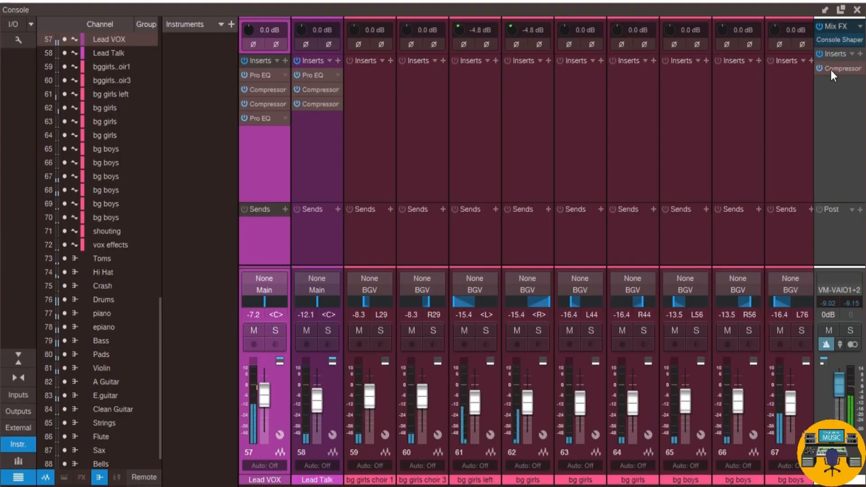
{"action": "right_click", "coordinate": [832, 69]}
{"action": "left_click", "coordinate": [744, 84]}
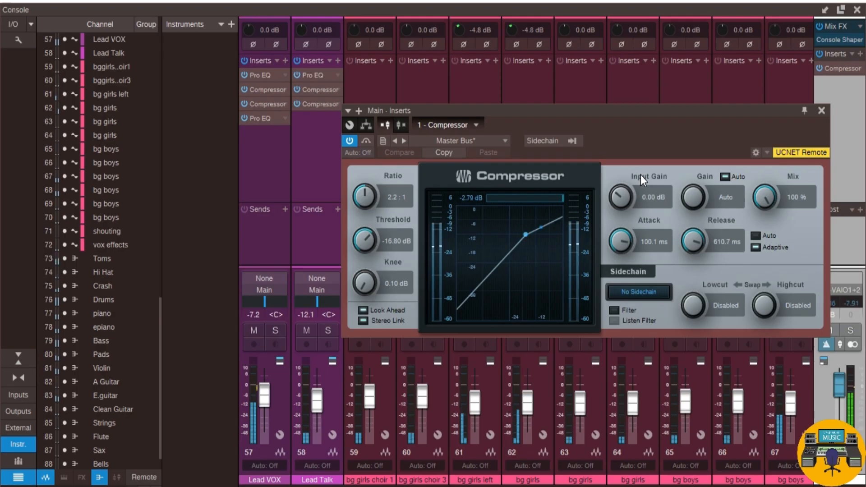
{"action": "left_click", "coordinate": [822, 112]}
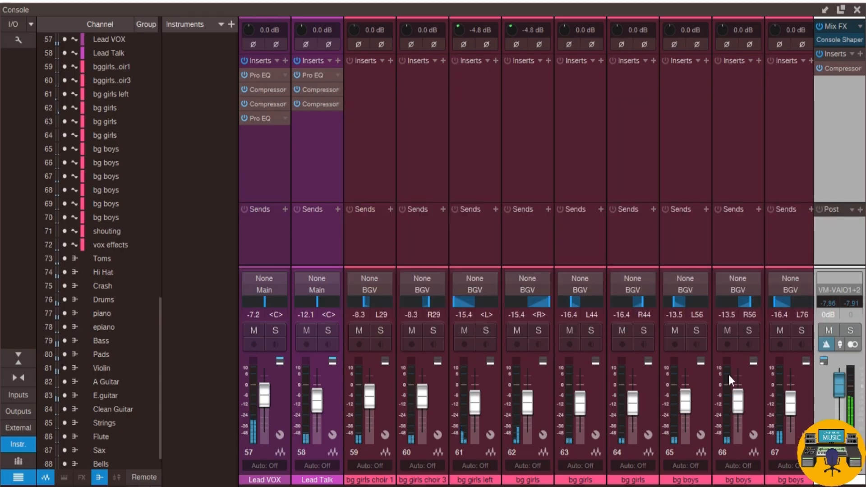
Review the levels of the backing vocal, instrument and drum tracks and their buses across the console during playback
{"action": "scroll", "coordinate": [729, 375], "scroll_direction": "right", "scroll_amount": 2}
{"action": "scroll", "coordinate": [526, 251], "scroll_direction": "right", "scroll_amount": 4}
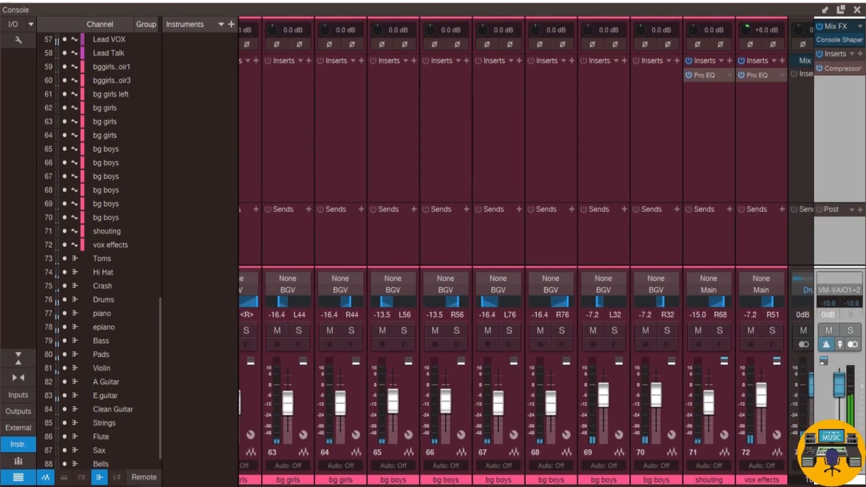
{"action": "scroll", "coordinate": [707, 485], "scroll_direction": "right", "scroll_amount": 4}
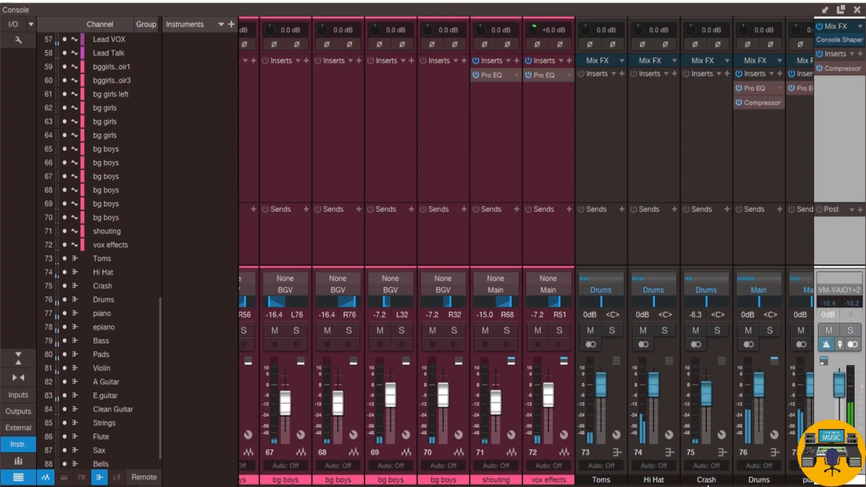
{"action": "scroll", "coordinate": [707, 485], "scroll_direction": "right", "scroll_amount": 9}
{"action": "scroll", "coordinate": [769, 485], "scroll_direction": "right", "scroll_amount": 2}
{"action": "scroll", "coordinate": [770, 484], "scroll_direction": "right", "scroll_amount": 1}
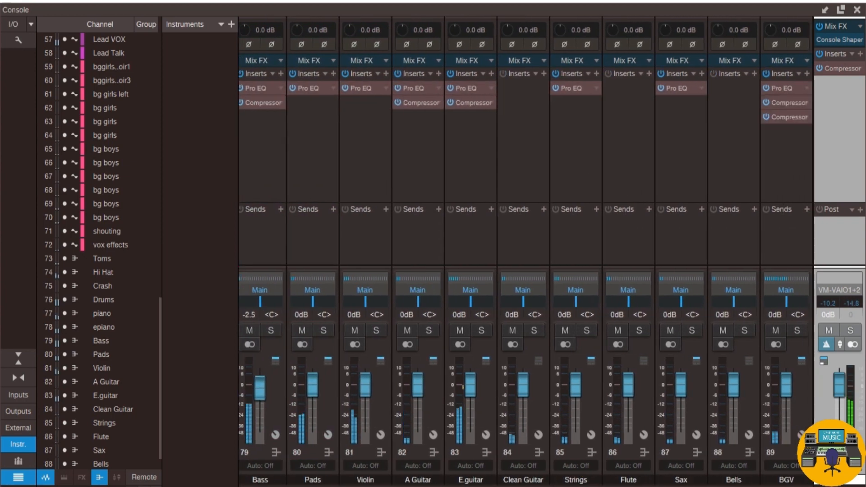
{"action": "scroll", "coordinate": [769, 484], "scroll_direction": "left", "scroll_amount": 7}
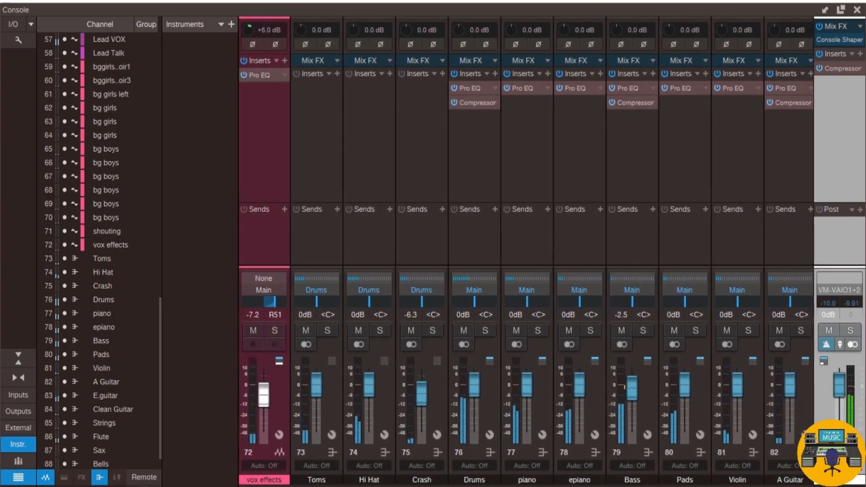
{"action": "scroll", "coordinate": [770, 485], "scroll_direction": "left", "scroll_amount": 5}
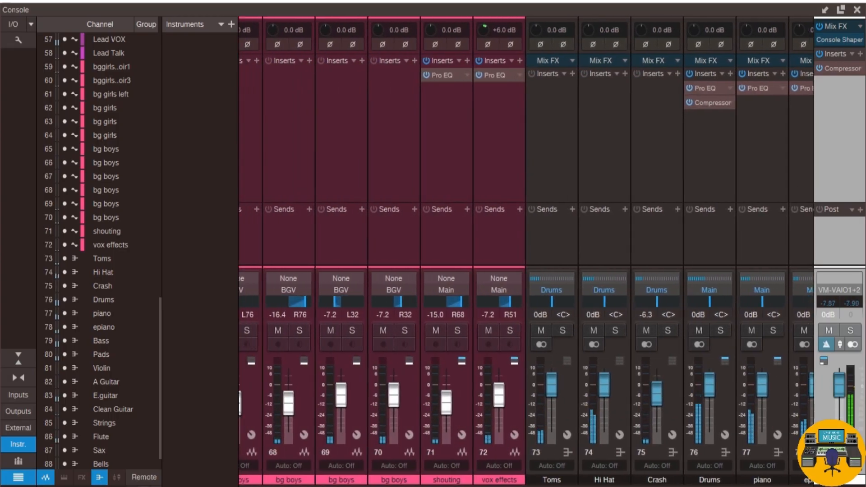
{"action": "scroll", "coordinate": [769, 484], "scroll_direction": "left", "scroll_amount": 10}
{"action": "scroll", "coordinate": [526, 251], "scroll_direction": "left", "scroll_amount": 15}
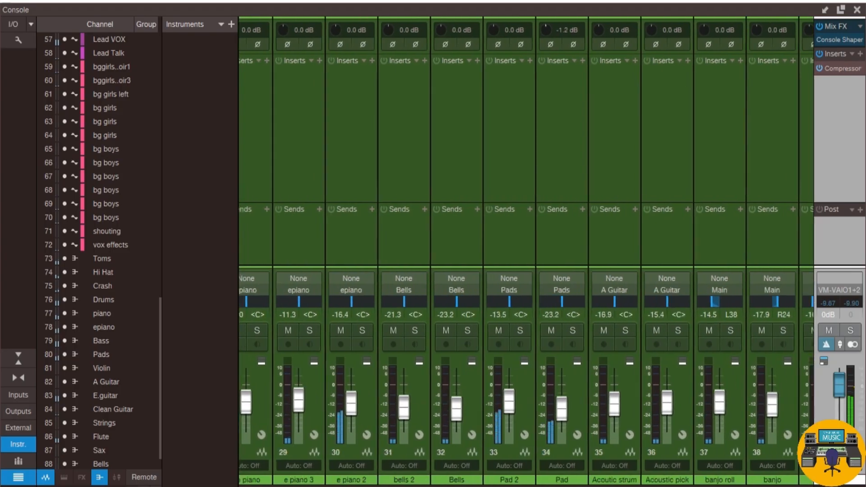
{"action": "scroll", "coordinate": [526, 251], "scroll_direction": "left", "scroll_amount": 2}
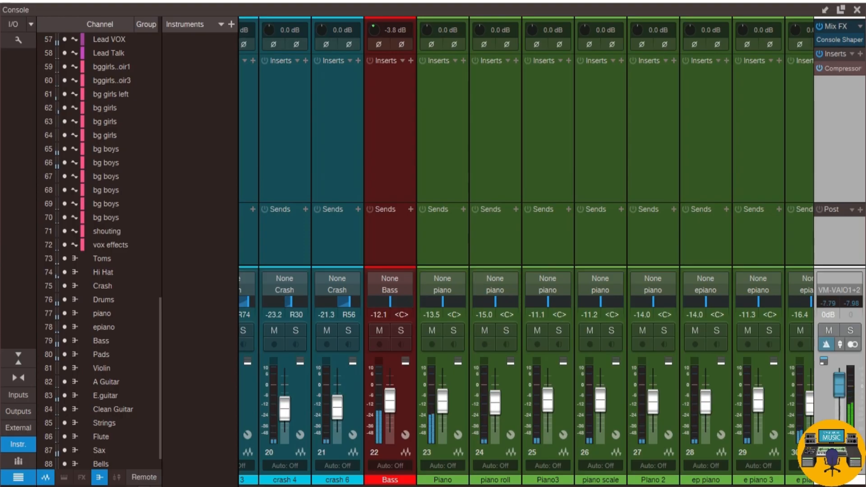
{"action": "scroll", "coordinate": [526, 251], "scroll_direction": "left", "scroll_amount": 10}
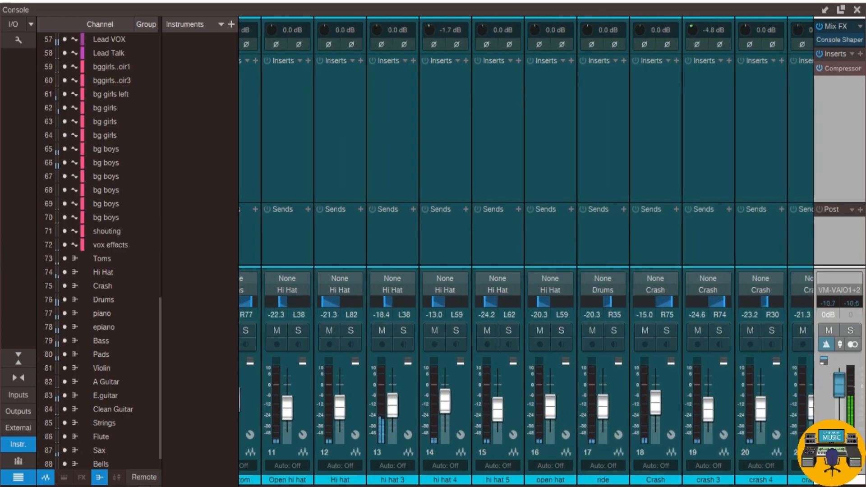
{"action": "scroll", "coordinate": [526, 251], "scroll_direction": "right", "scroll_amount": 20}
{"action": "scroll", "coordinate": [526, 251], "scroll_direction": "right", "scroll_amount": 15}
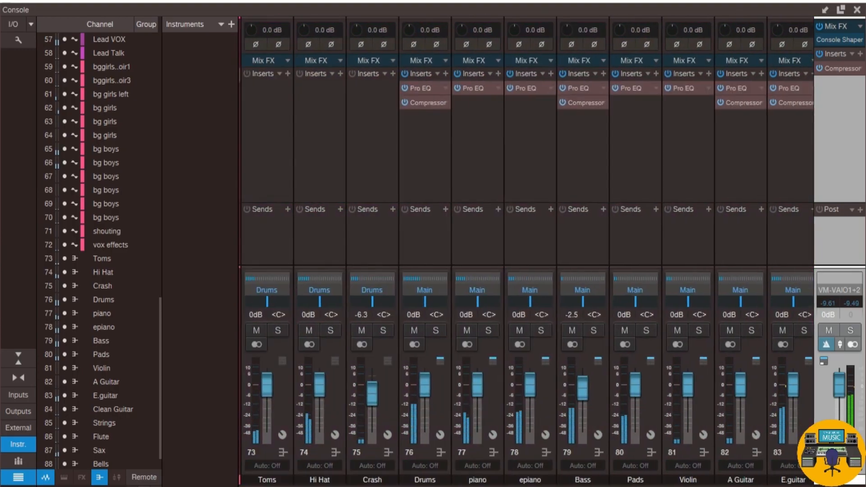
{"action": "scroll", "coordinate": [526, 251], "scroll_direction": "left", "scroll_amount": 3}
{"action": "scroll", "coordinate": [526, 251], "scroll_direction": "left", "scroll_amount": 2}
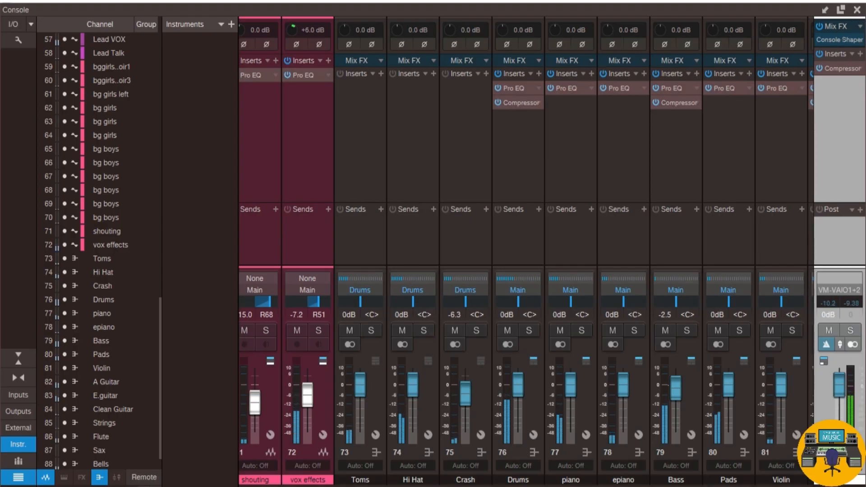
Solo the Bells bus and copy the Sax bus's Pro EQ onto it, adjusting its low cut to about 200 Hz
{"action": "left_click_drag", "start_coordinate": [710, 486], "coordinate": [769, 483]}
{"action": "left_click", "coordinate": [743, 332]}
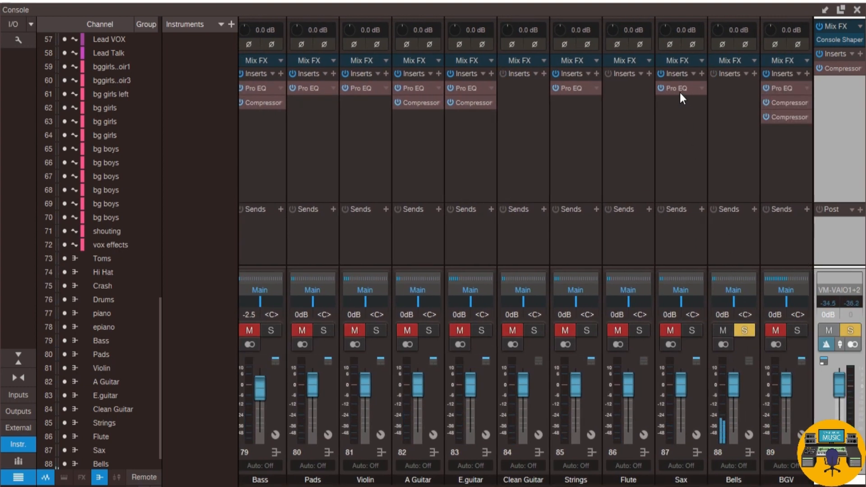
{"action": "left_click_drag", "start_coordinate": [681, 93], "coordinate": [715, 91]}
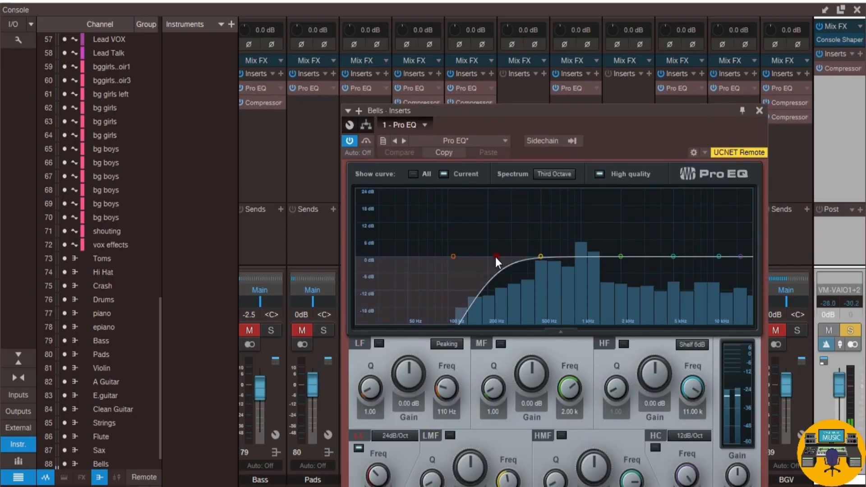
{"action": "left_click_drag", "start_coordinate": [495, 256], "coordinate": [489, 257]}
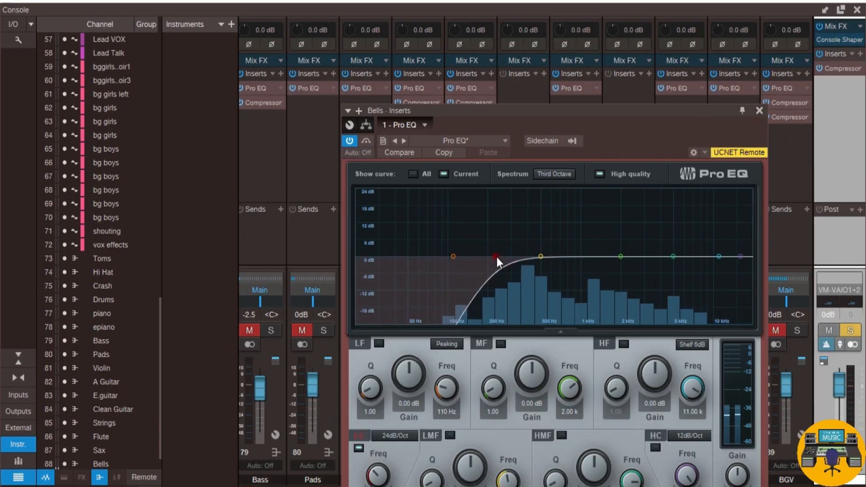
Close the Bells bus's Pro EQ and take the Bells bus out of solo
{"action": "left_click", "coordinate": [760, 111]}
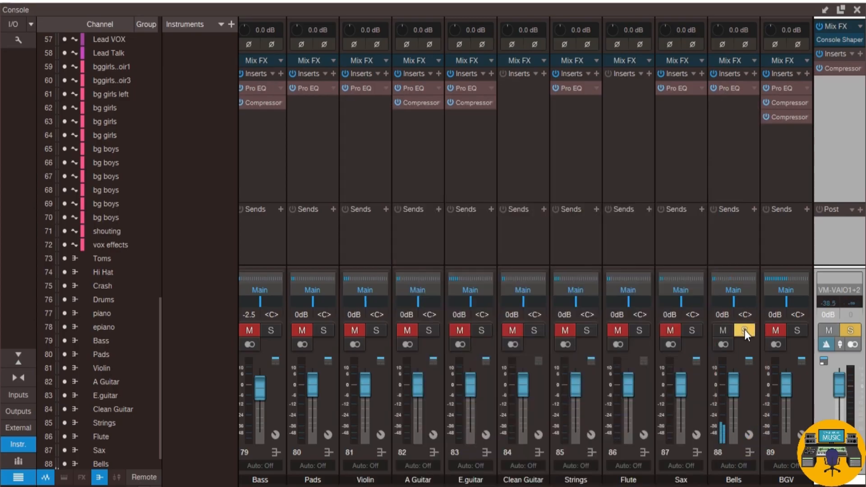
{"action": "left_click", "coordinate": [745, 330]}
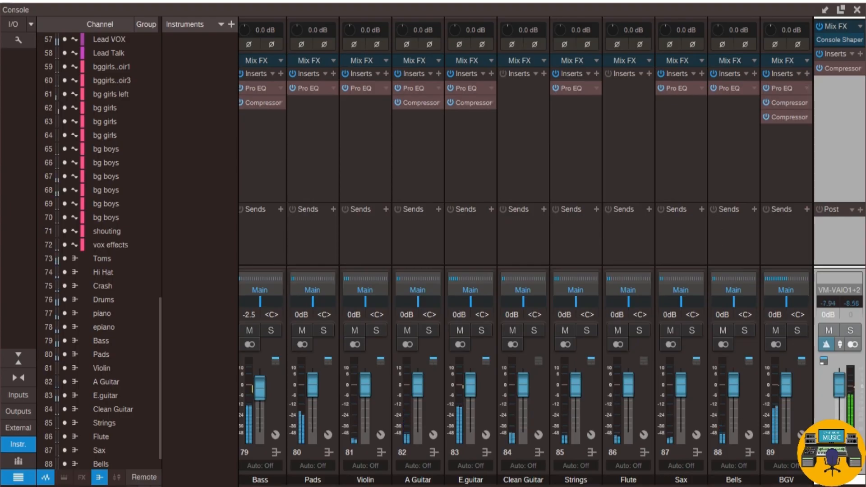
Raise the high shelf in Lead VOX's second Pro EQ, after the compressors, to about 4.5 dB at 10 kHz
{"action": "scroll", "coordinate": [526, 251], "scroll_direction": "left", "scroll_amount": 3}
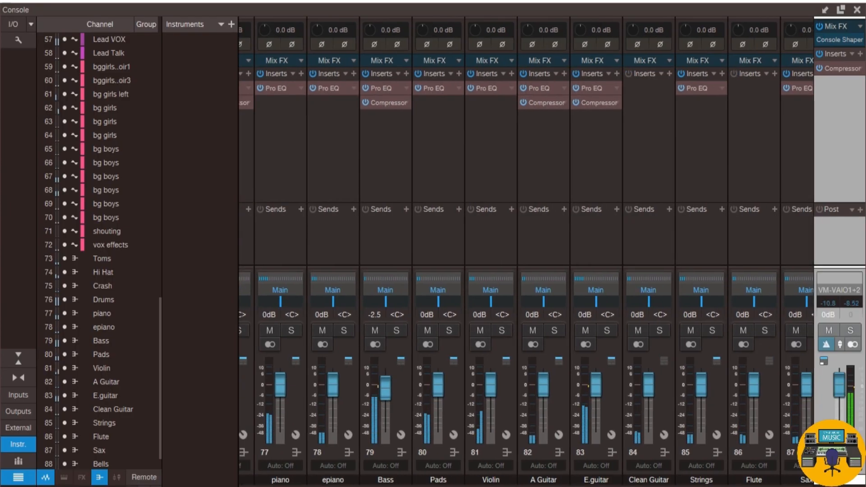
{"action": "scroll", "coordinate": [526, 251], "scroll_direction": "left", "scroll_amount": 2}
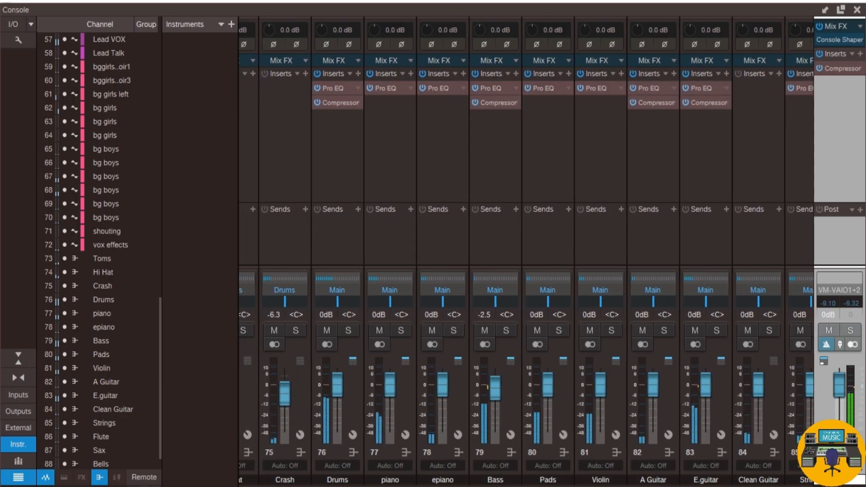
{"action": "scroll", "coordinate": [526, 250], "scroll_direction": "left", "scroll_amount": 5}
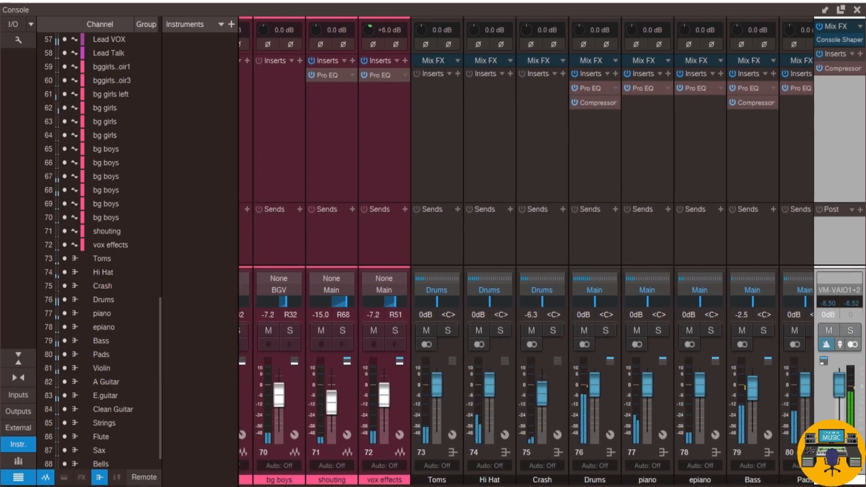
{"action": "scroll", "coordinate": [526, 250], "scroll_direction": "left", "scroll_amount": 4}
{"action": "scroll", "coordinate": [526, 250], "scroll_direction": "left", "scroll_amount": 14}
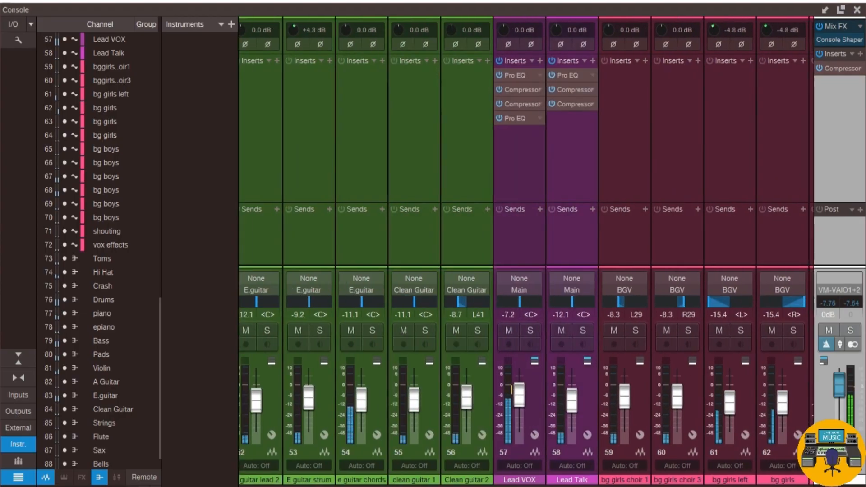
{"action": "scroll", "coordinate": [527, 251], "scroll_direction": "left", "scroll_amount": 1}
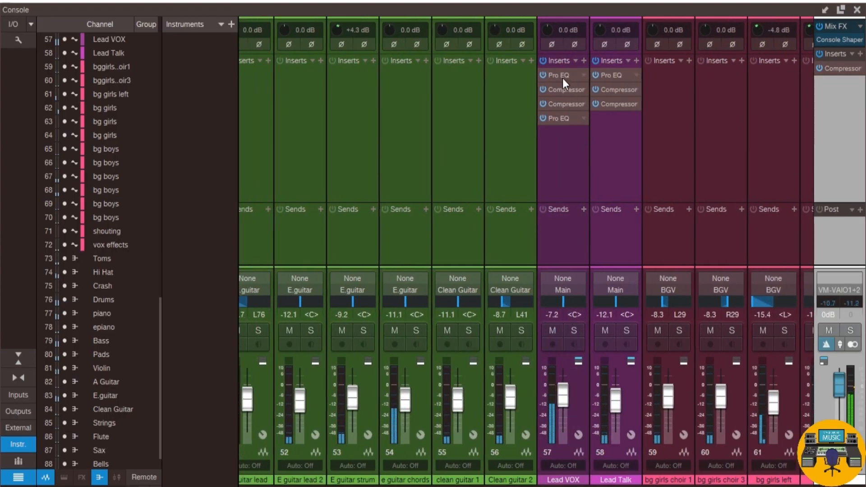
{"action": "right_click", "coordinate": [562, 90]}
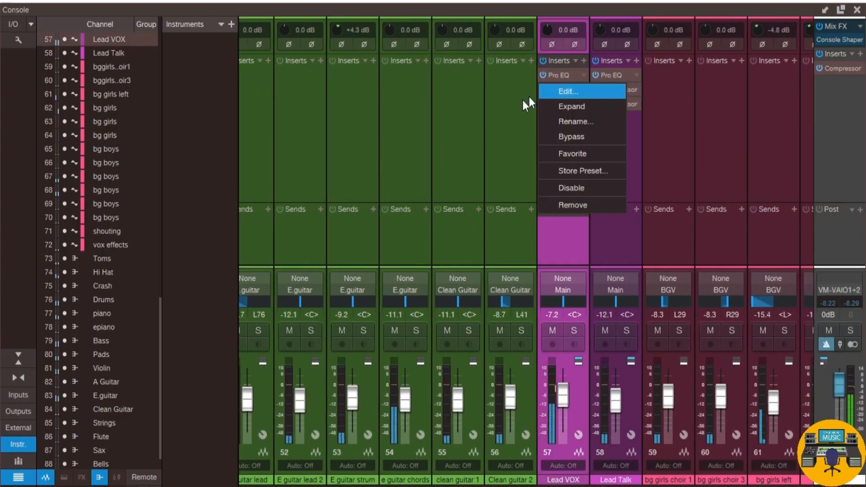
{"action": "left_click", "coordinate": [504, 119]}
{"action": "right_click", "coordinate": [559, 118]}
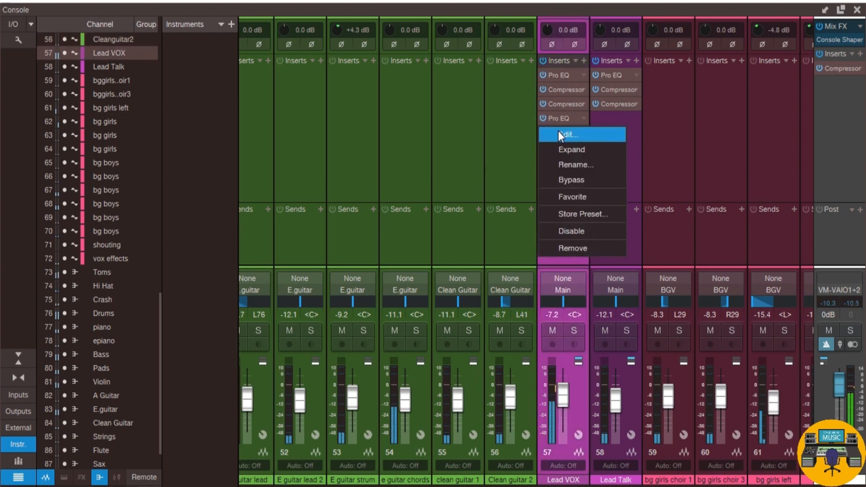
{"action": "left_click", "coordinate": [596, 134]}
{"action": "left_click_drag", "start_coordinate": [698, 230], "coordinate": [694, 217]}
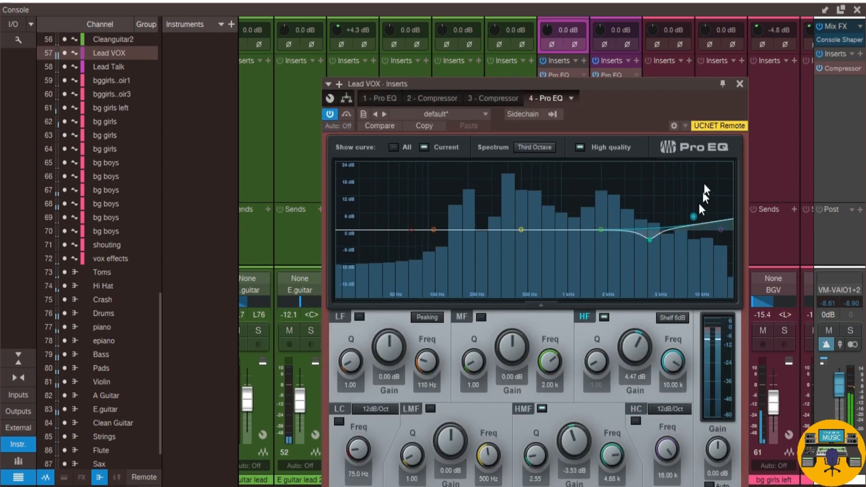
{"action": "left_click", "coordinate": [740, 83]}
Try a high-shelf boost of about 1.65 dB near 10.9 kHz in Lead VOX's first Pro EQ and recheck its settings
{"action": "right_click", "coordinate": [570, 77]}
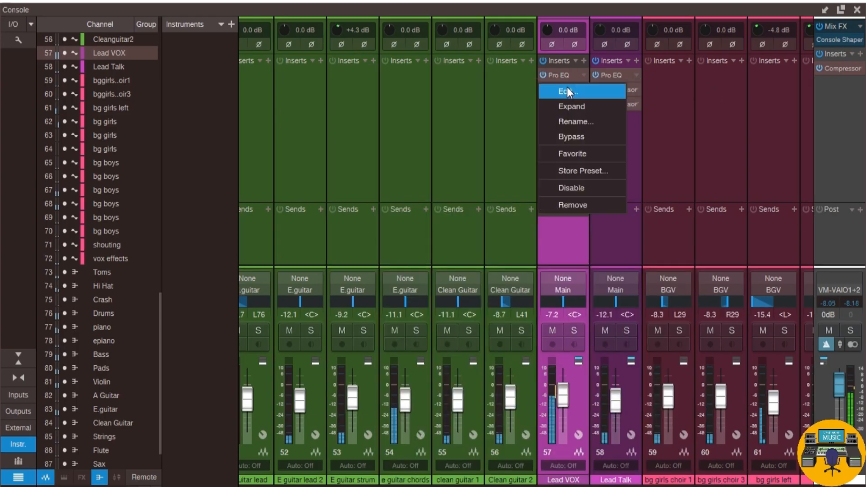
{"action": "left_click", "coordinate": [567, 88]}
{"action": "left_click_drag", "start_coordinate": [611, 199], "coordinate": [612, 194]}
{"action": "left_click", "coordinate": [653, 52]}
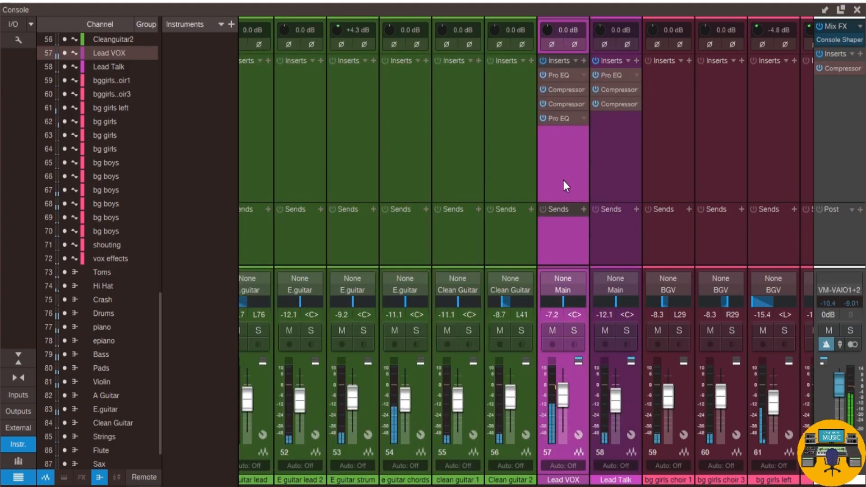
{"action": "right_click", "coordinate": [569, 76]}
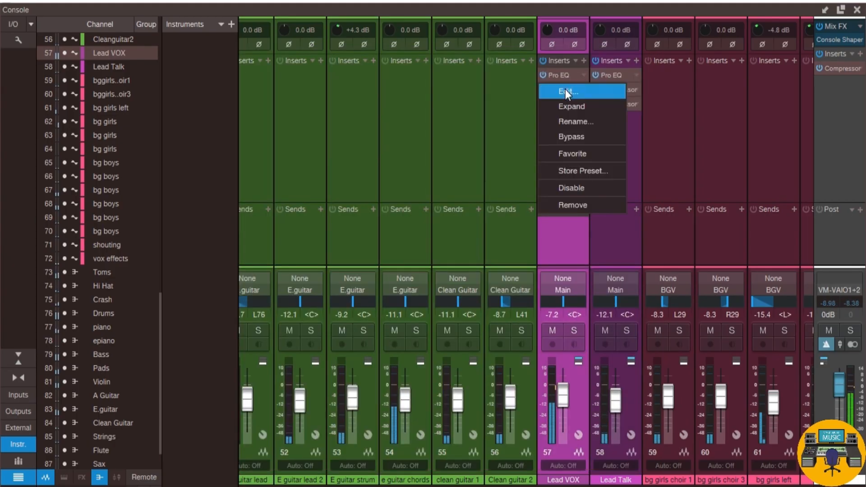
{"action": "left_click", "coordinate": [565, 89]}
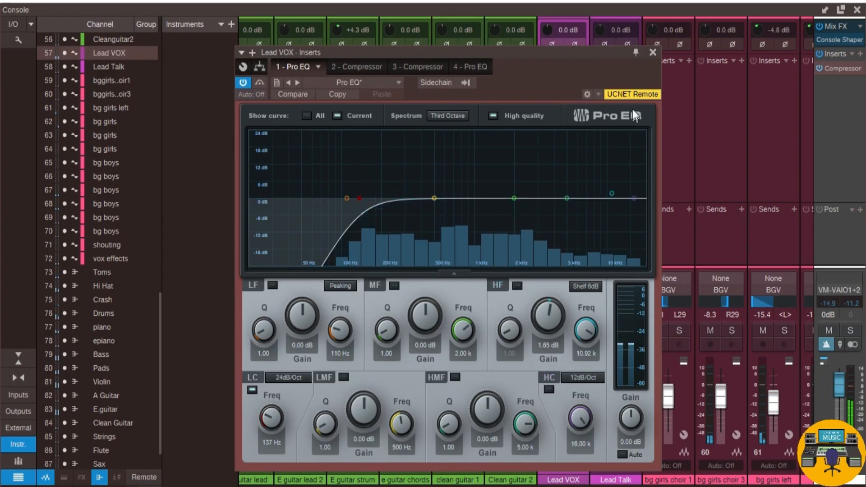
{"action": "left_click", "coordinate": [653, 53]}
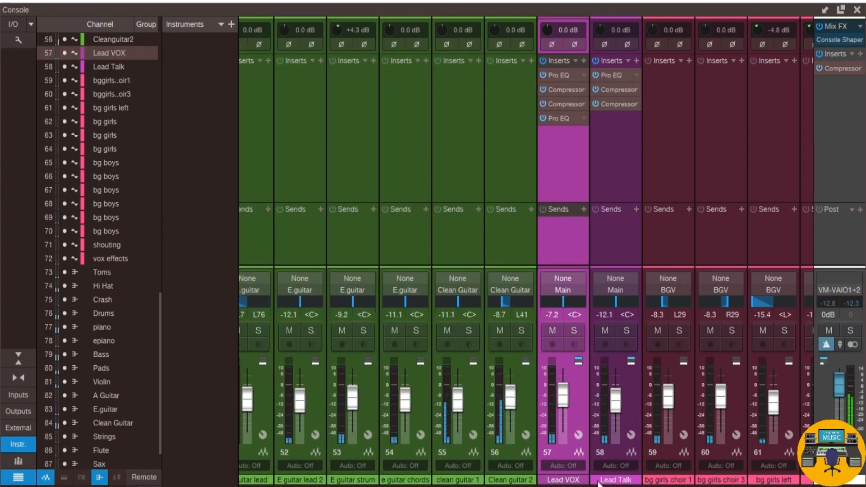
Solo the Violin track panned L59 to hear it alone, and return to the full mix
{"action": "left_click_drag", "start_coordinate": [598, 486], "coordinate": [487, 486]}
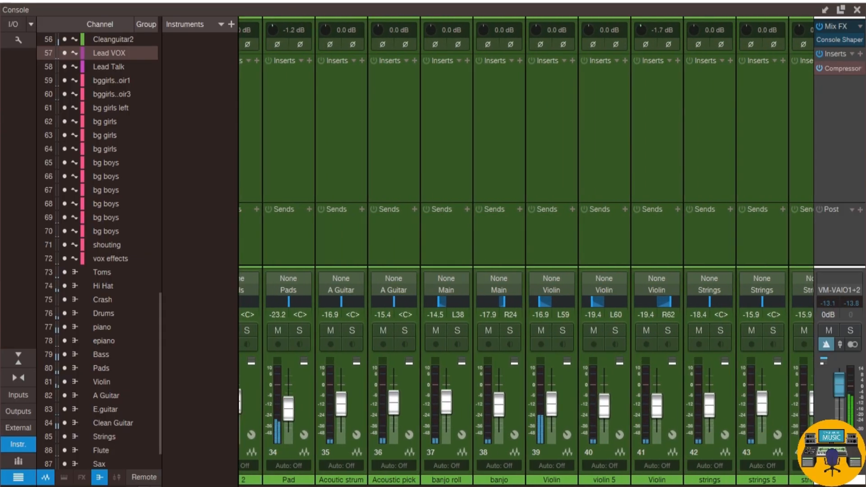
{"action": "left_click", "coordinate": [562, 330]}
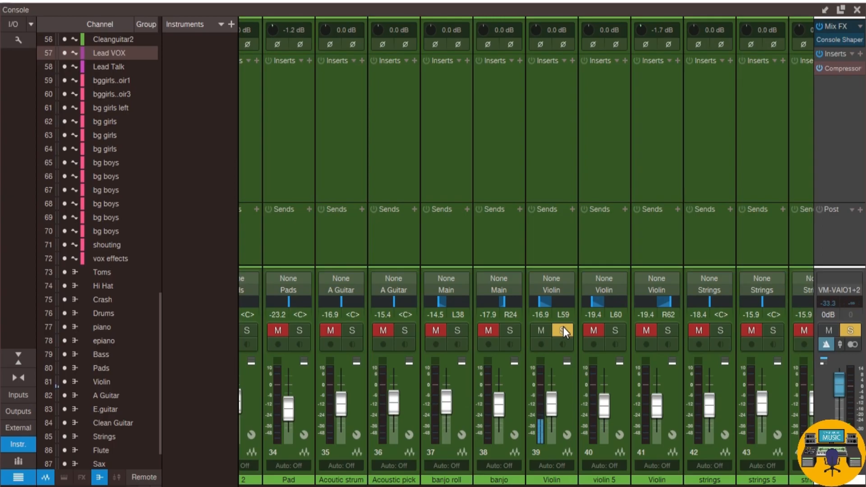
{"action": "left_click", "coordinate": [563, 329]}
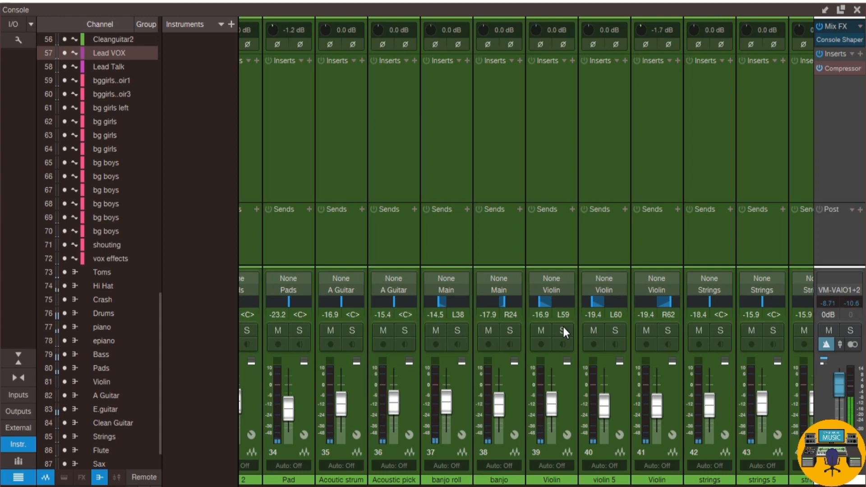
Lower the hi hat 4 track's level to about -16.9 dB and fine-tune its fader
{"action": "left_click_drag", "start_coordinate": [505, 485], "coordinate": [336, 486]}
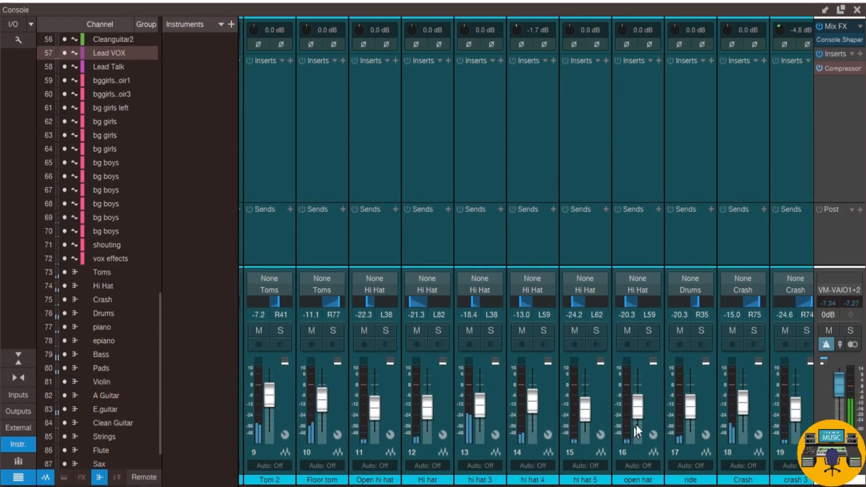
{"action": "mouse_move", "coordinate": [336, 485]}
{"action": "left_mouse_down"}
{"action": "mouse_move", "coordinate": [362, 485]}
{"action": "mouse_move", "coordinate": [346, 485]}
{"action": "left_mouse_up"}
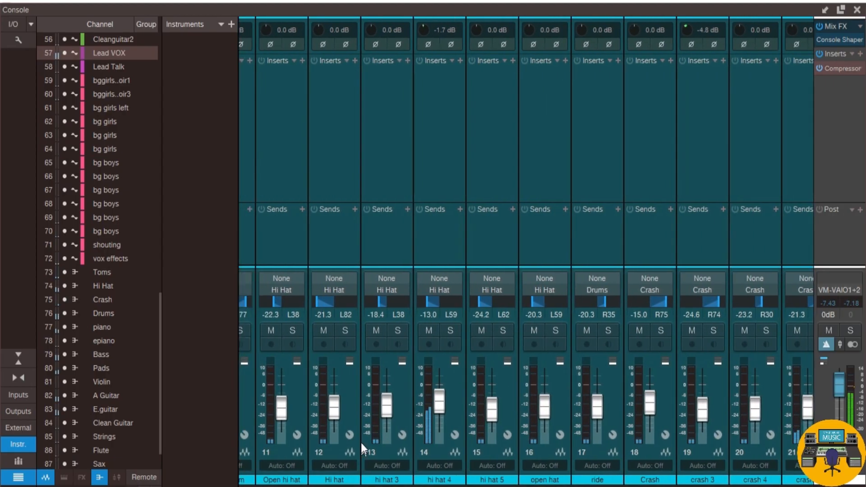
{"action": "left_click_drag", "start_coordinate": [439, 409], "coordinate": [440, 412]}
{"action": "mouse_move", "coordinate": [348, 485]}
{"action": "left_mouse_down"}
{"action": "mouse_move", "coordinate": [378, 485]}
{"action": "mouse_move", "coordinate": [342, 486]}
{"action": "mouse_move", "coordinate": [357, 486]}
{"action": "left_mouse_up"}
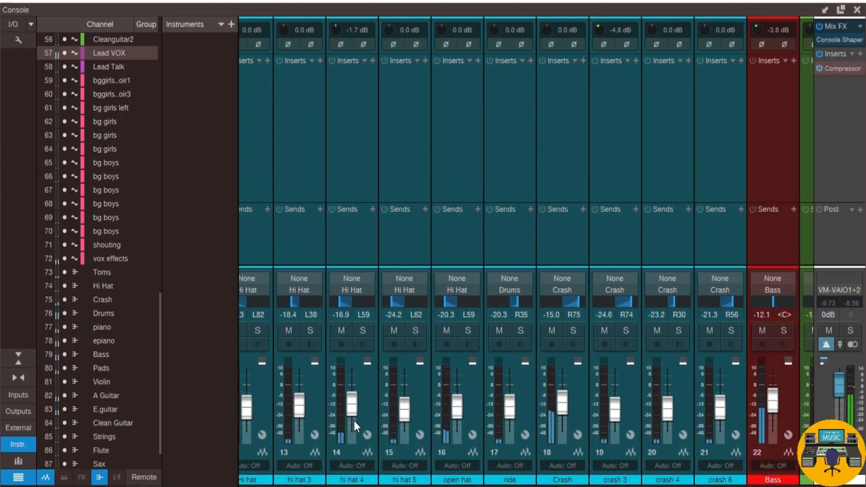
{"action": "left_click_drag", "start_coordinate": [353, 414], "coordinate": [353, 413]}
Review the bass, piano, pad and guitar track levels, and audition the BGV bus in solo against the full mix
{"action": "scroll", "coordinate": [353, 414], "scroll_direction": "right", "scroll_amount": 3}
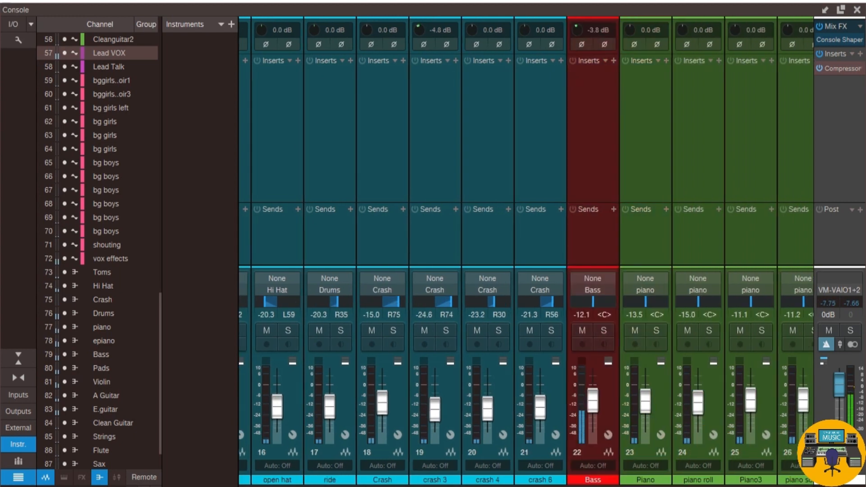
{"action": "scroll", "coordinate": [415, 483], "scroll_direction": "right", "scroll_amount": 5}
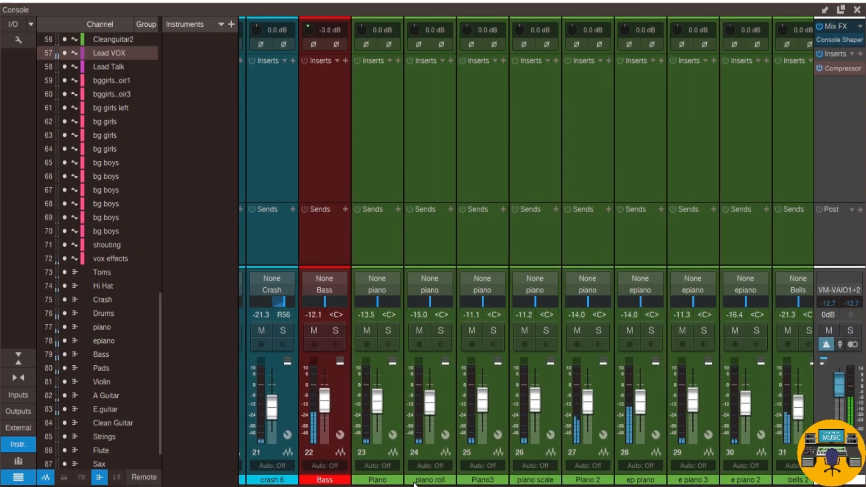
{"action": "scroll", "coordinate": [415, 484], "scroll_direction": "right", "scroll_amount": 3}
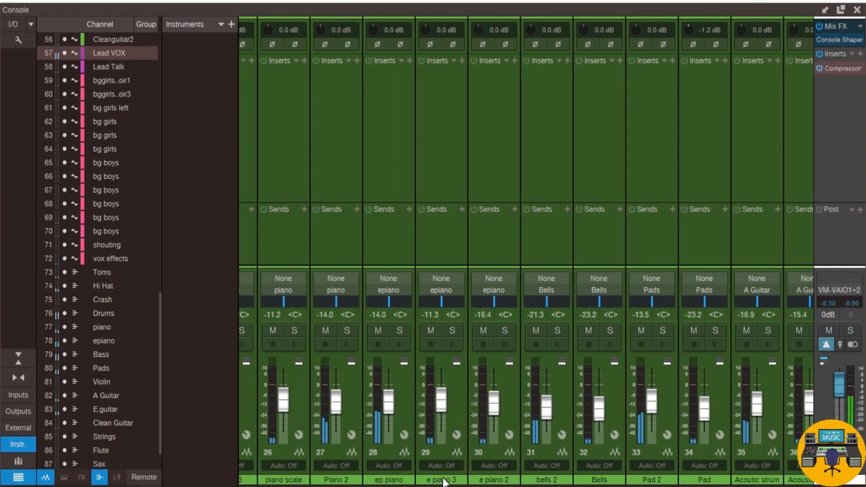
{"action": "scroll", "coordinate": [446, 481], "scroll_direction": "right", "scroll_amount": 2}
{"action": "scroll", "coordinate": [456, 481], "scroll_direction": "right", "scroll_amount": 2}
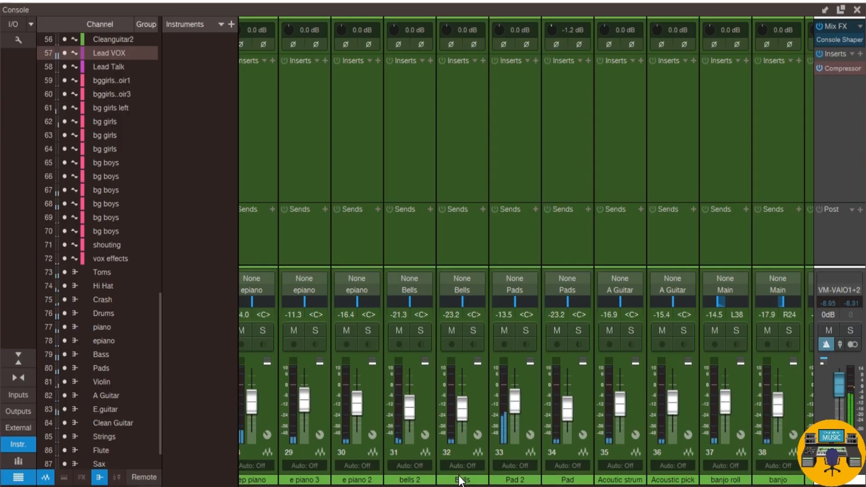
{"action": "left_click_drag", "start_coordinate": [460, 481], "coordinate": [794, 481]}
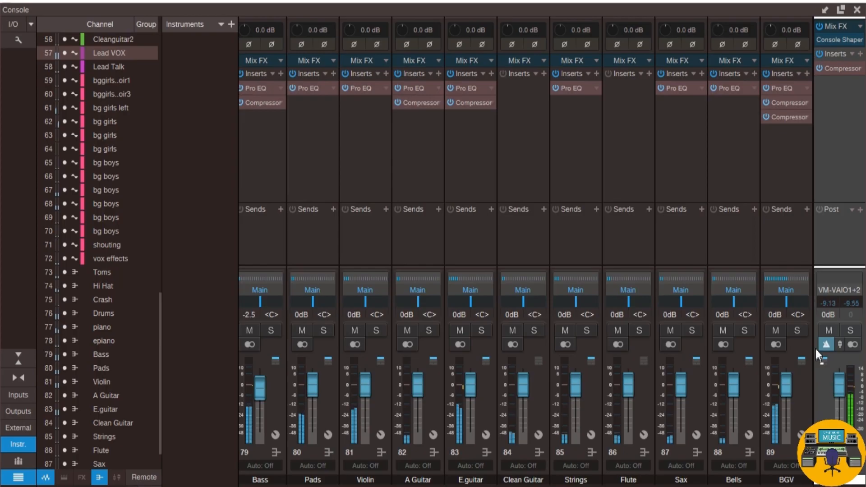
{"action": "left_click", "coordinate": [799, 334]}
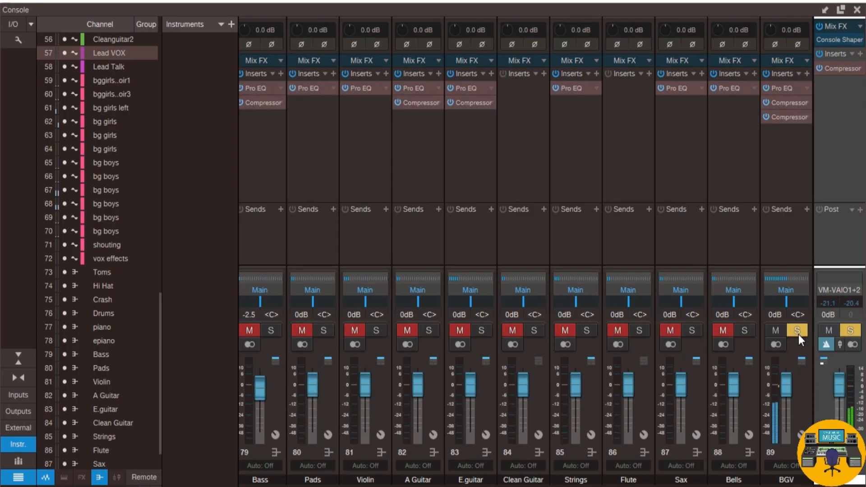
{"action": "left_click", "coordinate": [799, 334]}
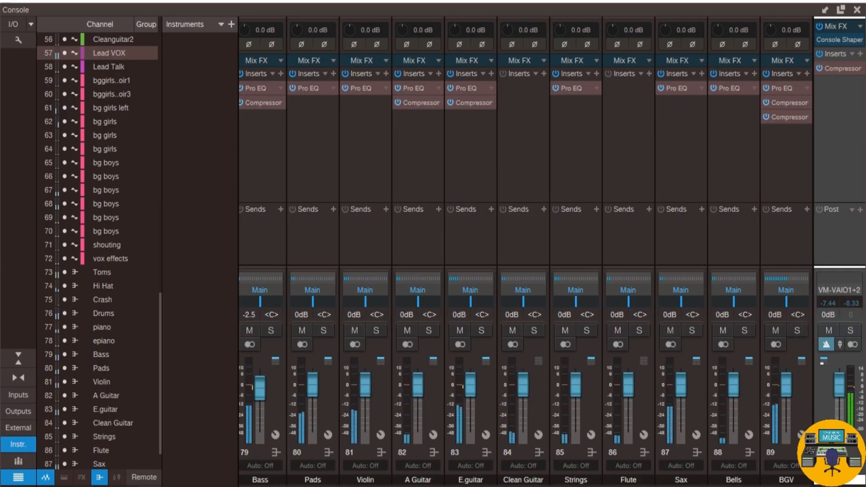
Inspect the settings of both Compressors inserted on the BGV bus
{"action": "right_click", "coordinate": [788, 117]}
{"action": "left_click", "coordinate": [783, 130]}
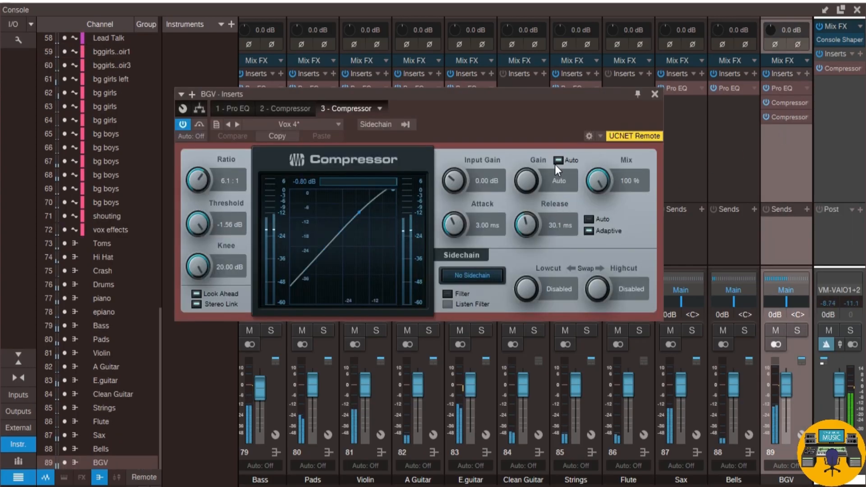
{"action": "left_click", "coordinate": [657, 95]}
{"action": "right_click", "coordinate": [788, 103]}
{"action": "left_click", "coordinate": [775, 118]}
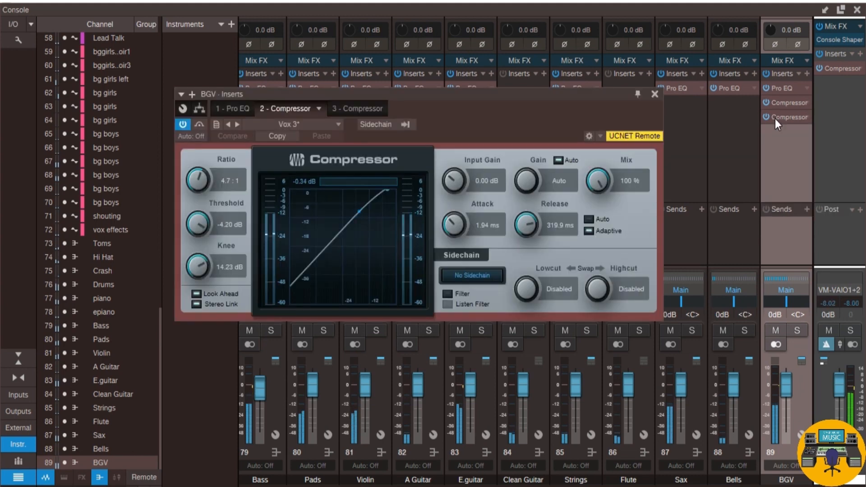
{"action": "left_click", "coordinate": [655, 93]}
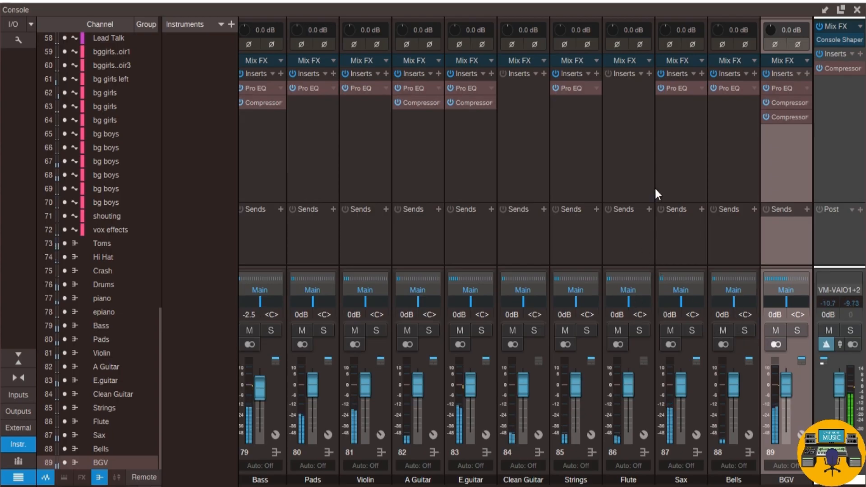
Lower the Sax bus's level to about -4.4 dB and review the backing vocal tracks and drum buses
{"action": "left_click_drag", "start_coordinate": [684, 385], "coordinate": [684, 391]}
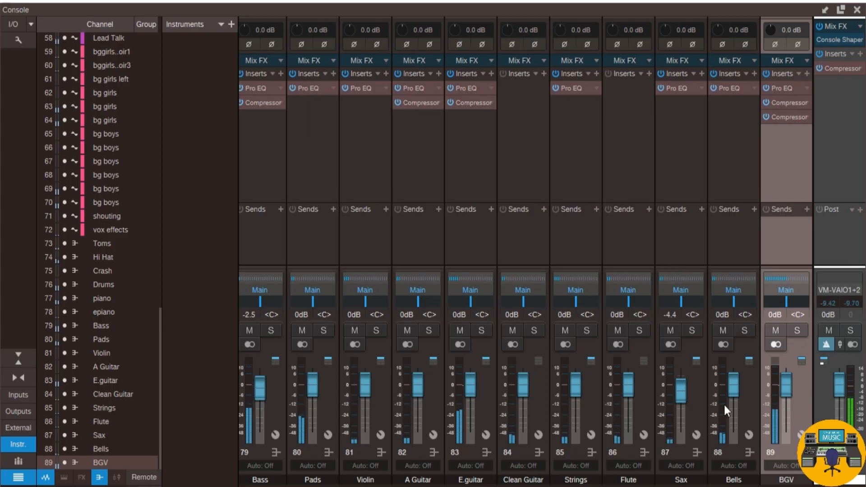
{"action": "scroll", "coordinate": [724, 403], "scroll_direction": "up", "scroll_amount": 5}
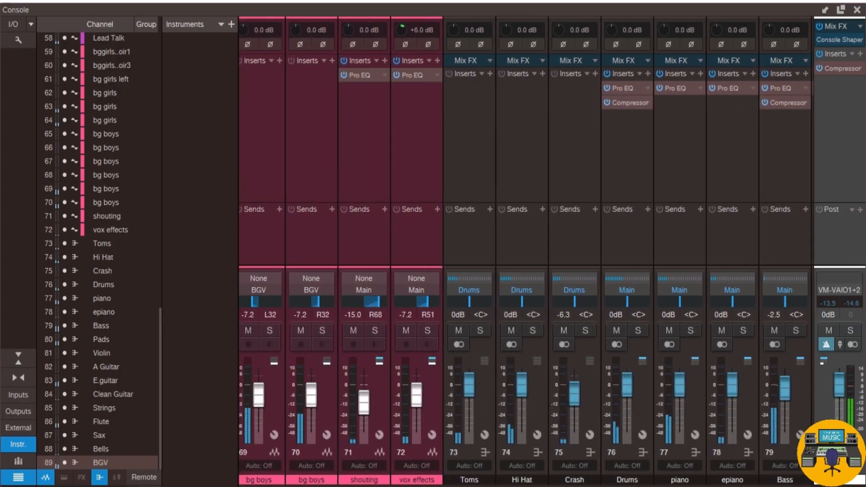
{"action": "scroll", "coordinate": [724, 403], "scroll_direction": "up", "scroll_amount": 2}
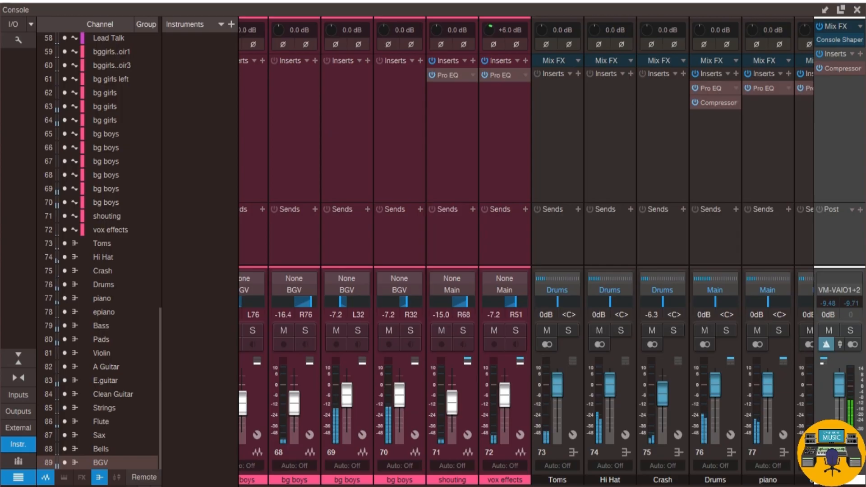
{"action": "scroll", "coordinate": [724, 404], "scroll_direction": "down", "scroll_amount": 2}
{"action": "scroll", "coordinate": [724, 403], "scroll_direction": "down", "scroll_amount": 2}
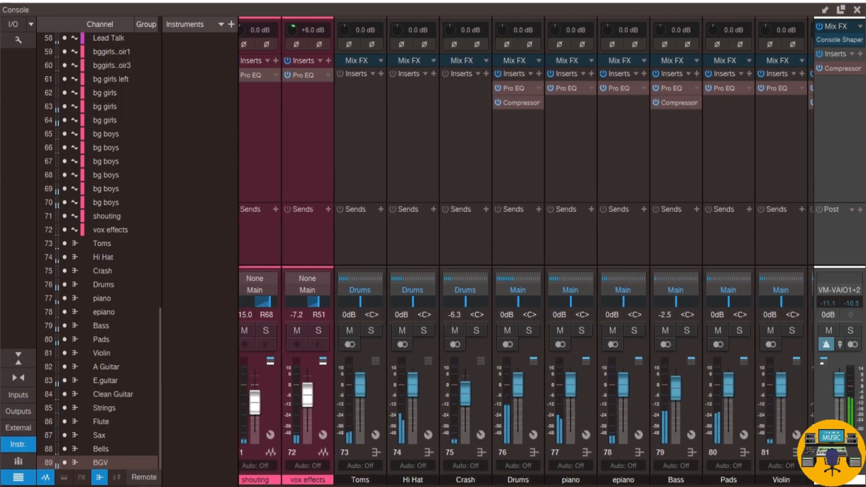
Review the instrument and BGV bus levels during playback, selecting the Sax and Flute buses along the way
{"action": "scroll", "coordinate": [776, 486], "scroll_direction": "down", "scroll_amount": 6}
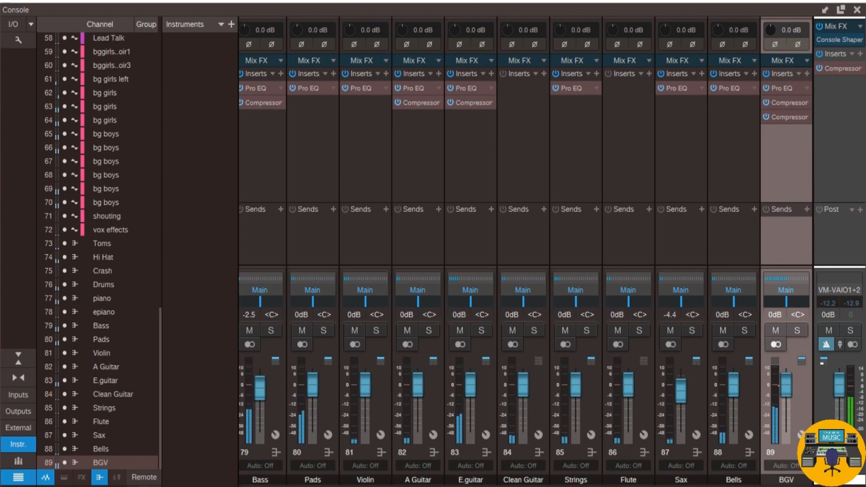
{"action": "mouse_move", "coordinate": [777, 486]}
{"action": "left_mouse_down"}
{"action": "mouse_move", "coordinate": [299, 485]}
{"action": "mouse_move", "coordinate": [773, 485]}
{"action": "left_mouse_up"}
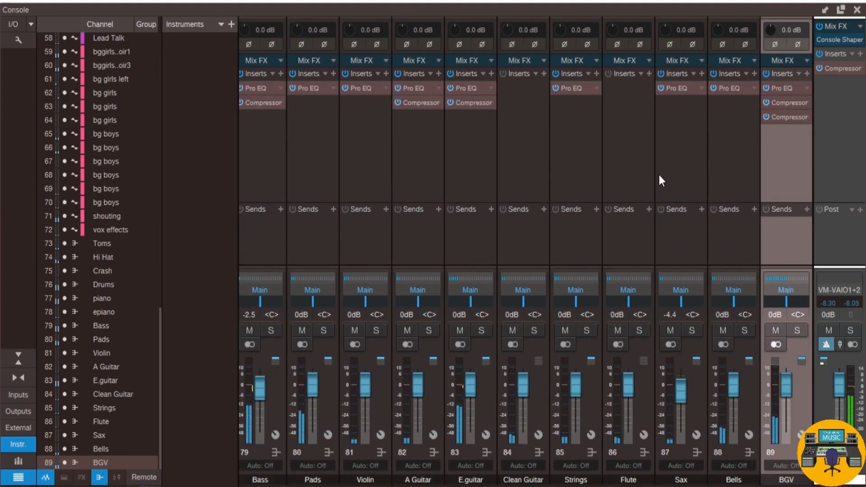
{"action": "left_click", "coordinate": [636, 161]}
{"action": "left_click", "coordinate": [667, 161]}
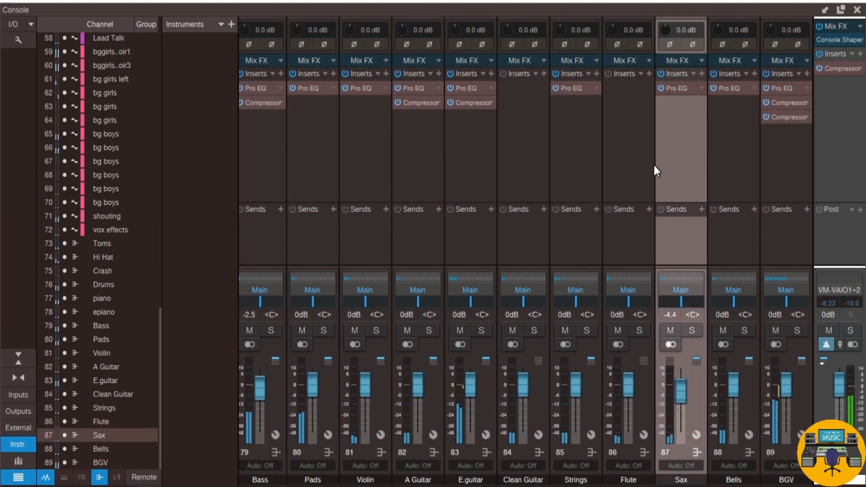
{"action": "left_click", "coordinate": [653, 167]}
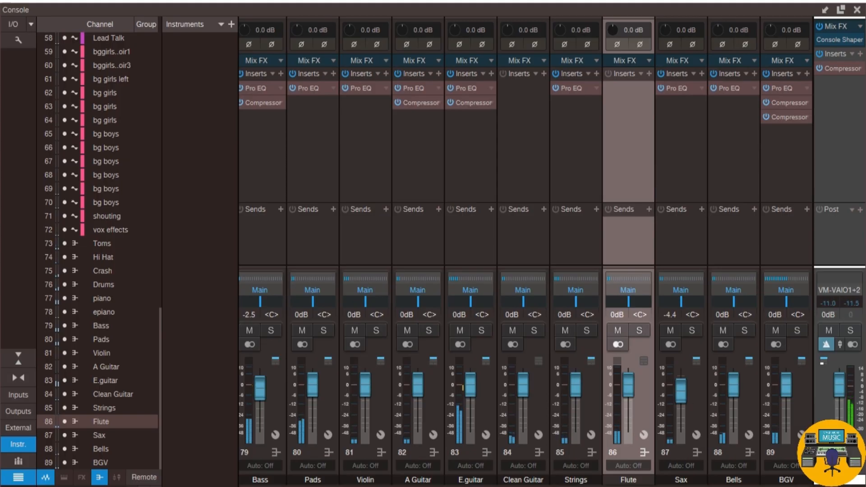
{"action": "scroll", "coordinate": [527, 251], "scroll_direction": "left", "scroll_amount": 4}
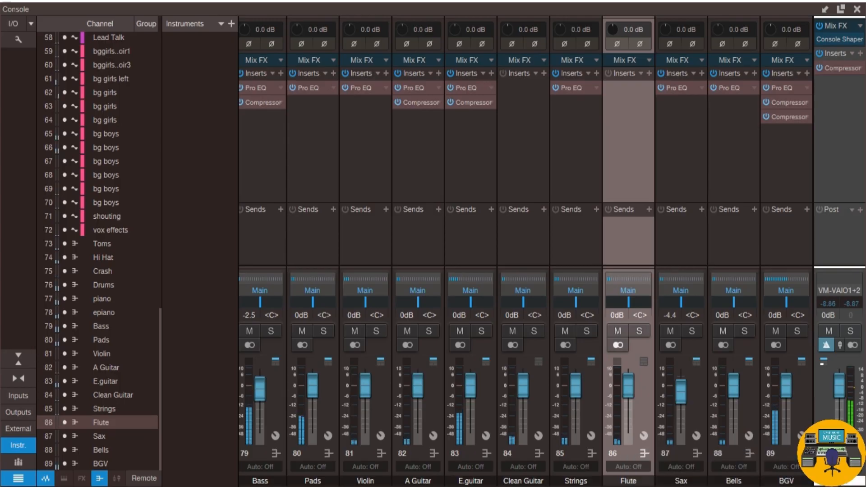
Play the song's final section from about bar 105 and check the bus levels with the console's fader area enlarged, stopping at bar 114
{"action": "left_click", "coordinate": [857, 9]}
{"action": "left_click", "coordinate": [737, 75]}
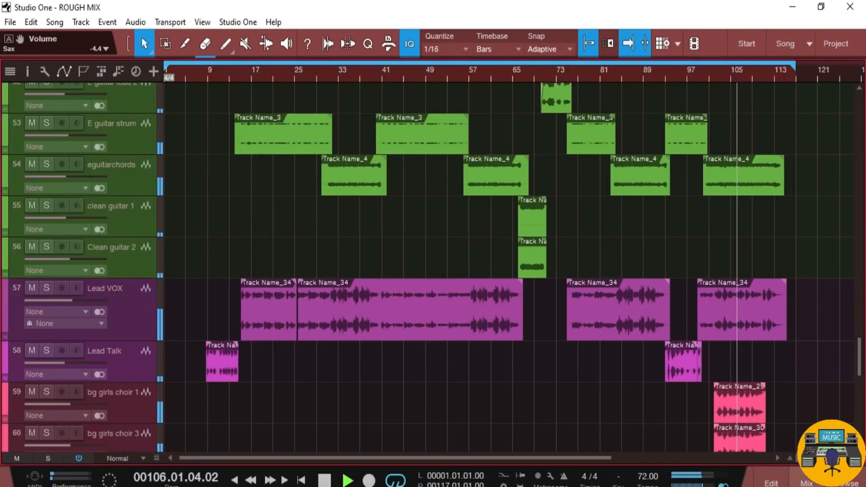
{"action": "key", "text": "F3"}
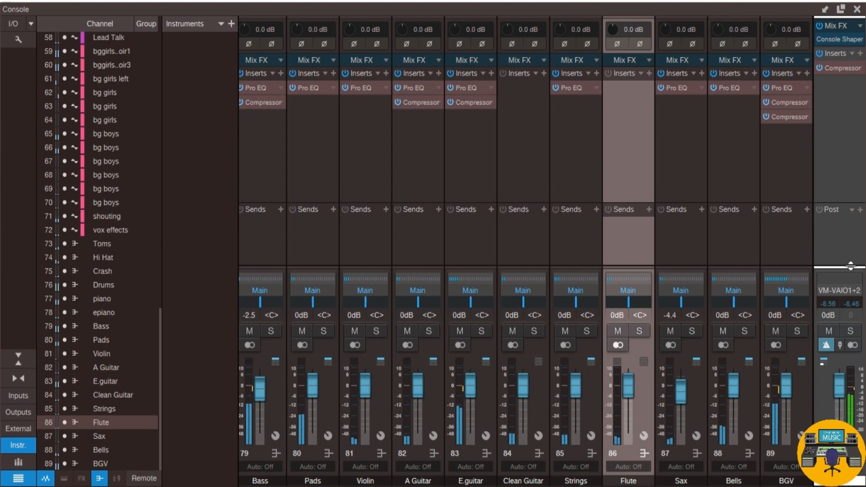
{"action": "left_click_drag", "start_coordinate": [851, 267], "coordinate": [844, 104]}
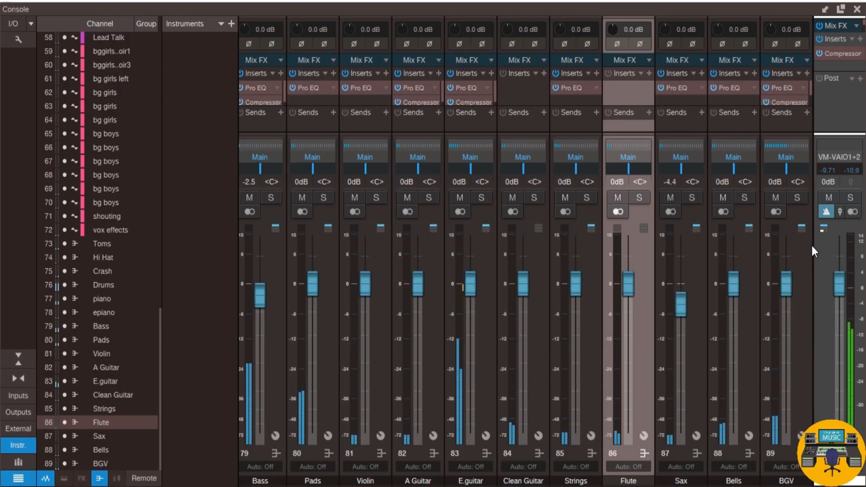
{"action": "key", "text": "space"}
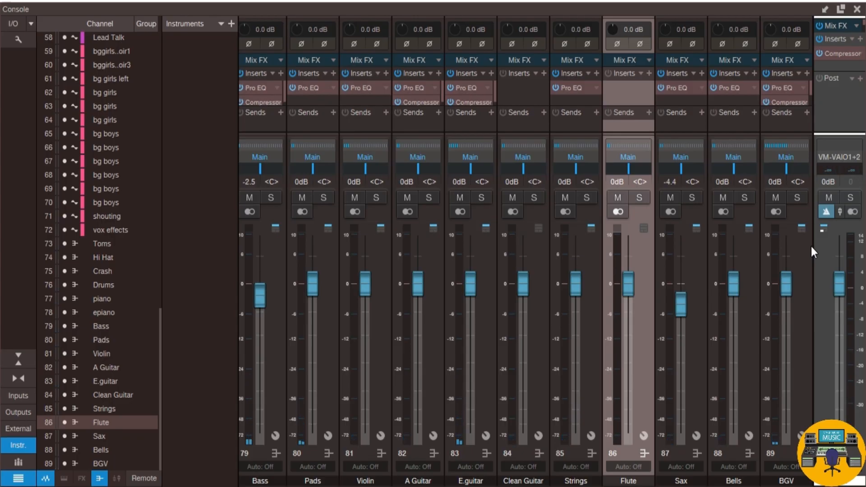
Reopen the console and shorten the fader area to expose the full insert and send racks
{"action": "left_click", "coordinate": [858, 13]}
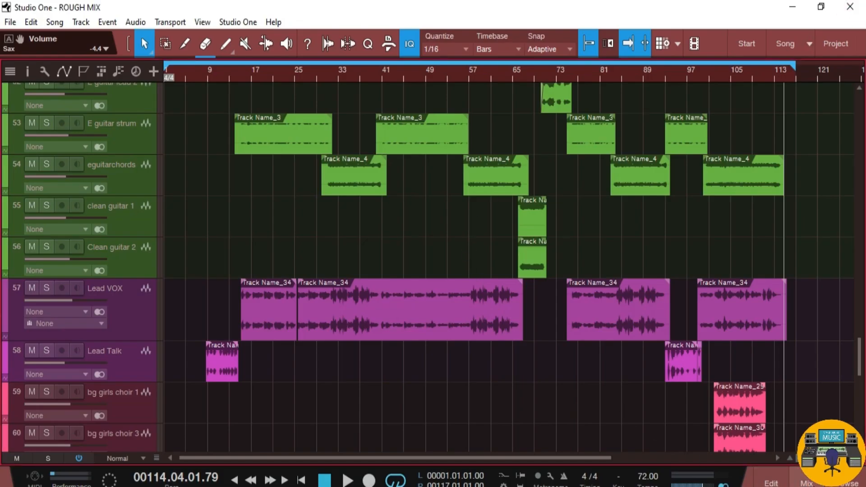
{"action": "left_click", "coordinate": [795, 482]}
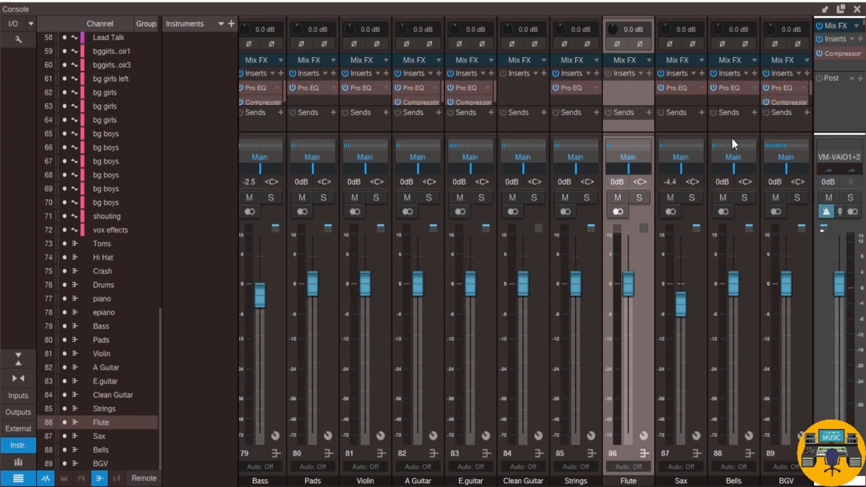
{"action": "left_click_drag", "start_coordinate": [738, 134], "coordinate": [738, 317]}
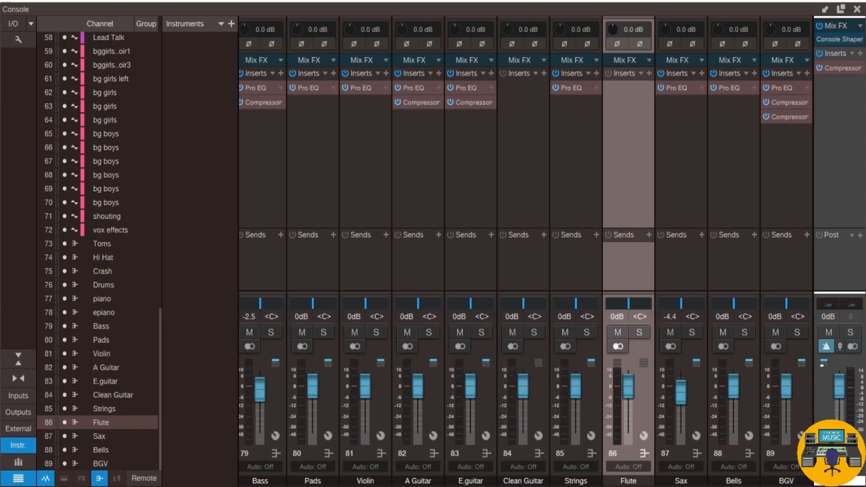
Examine the levels, panning and inserts across the drum, instrument and vocal tracks and the bus channels
{"action": "scroll", "coordinate": [737, 317], "scroll_direction": "left", "scroll_amount": 10}
{"action": "scroll", "coordinate": [526, 251], "scroll_direction": "left", "scroll_amount": 5}
{"action": "scroll", "coordinate": [526, 250], "scroll_direction": "right", "scroll_amount": 3}
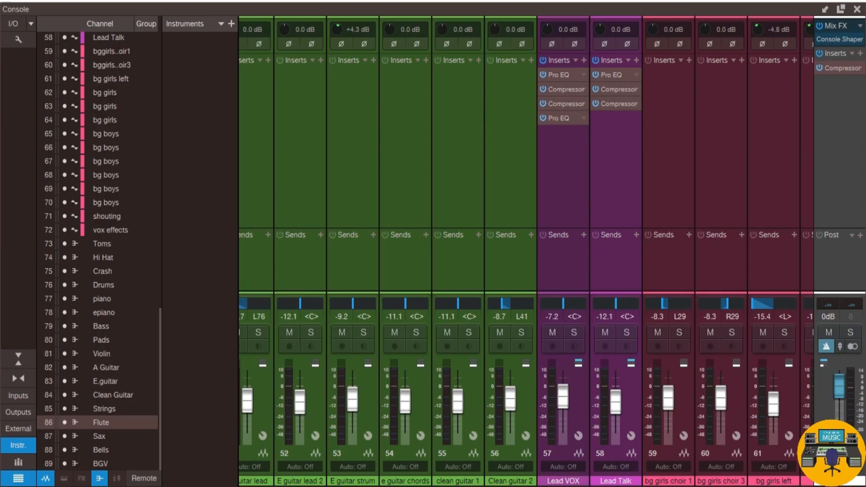
{"action": "scroll", "coordinate": [526, 251], "scroll_direction": "right", "scroll_amount": 10}
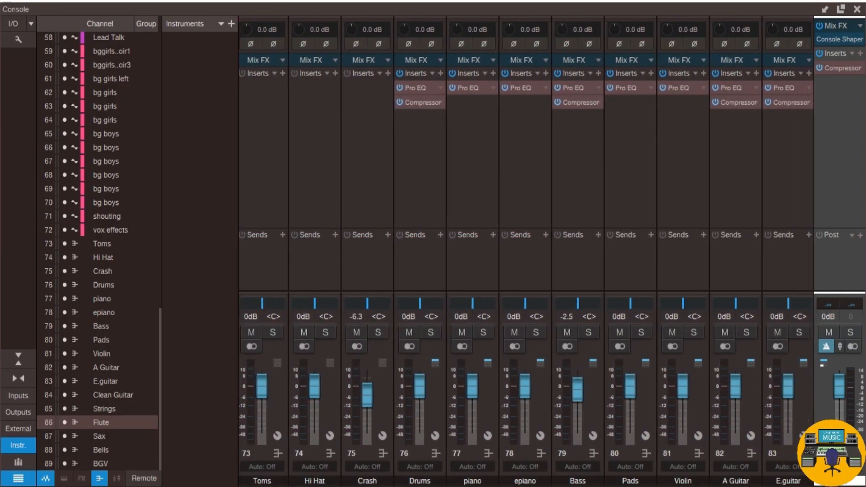
{"action": "scroll", "coordinate": [526, 251], "scroll_direction": "right", "scroll_amount": 2}
{"action": "scroll", "coordinate": [527, 250], "scroll_direction": "right", "scroll_amount": 2}
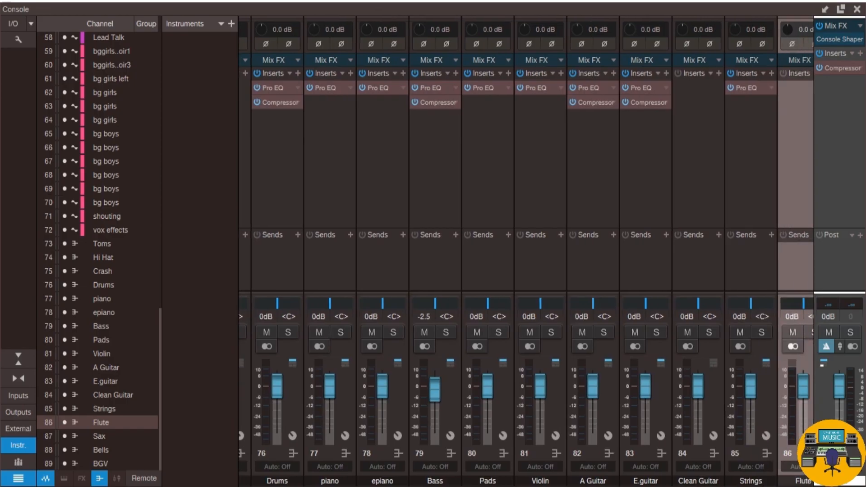
{"action": "scroll", "coordinate": [526, 251], "scroll_direction": "right", "scroll_amount": 4}
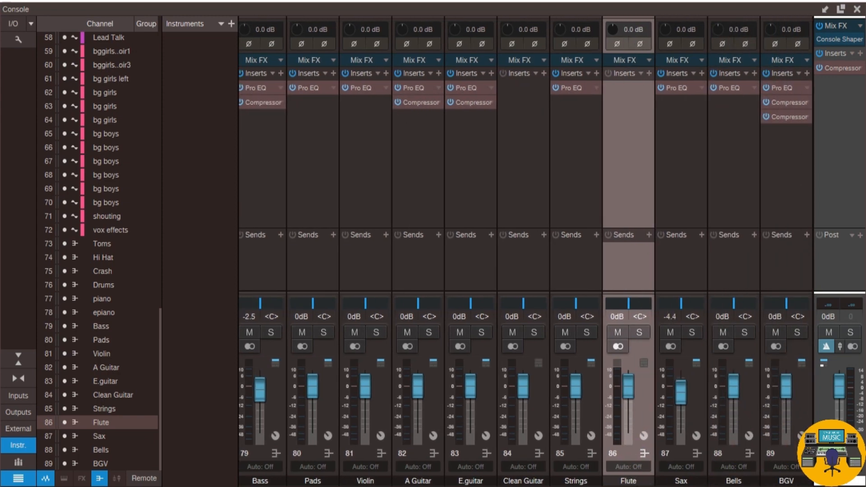
{"action": "scroll", "coordinate": [378, 472], "scroll_direction": "left", "scroll_amount": 20}
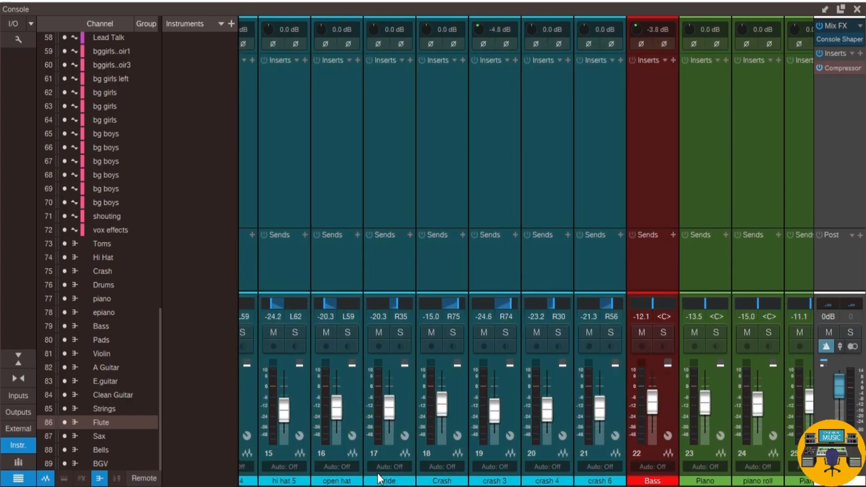
{"action": "scroll", "coordinate": [378, 473], "scroll_direction": "right", "scroll_amount": 20}
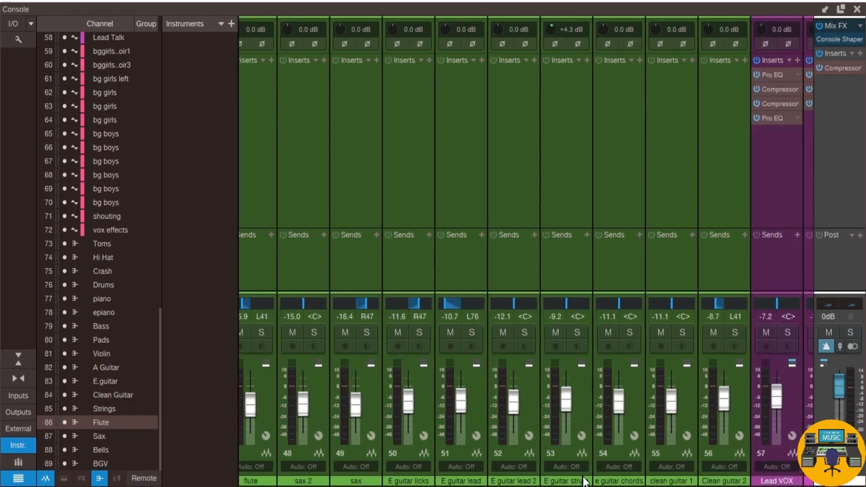
{"action": "scroll", "coordinate": [585, 482], "scroll_direction": "right", "scroll_amount": 15}
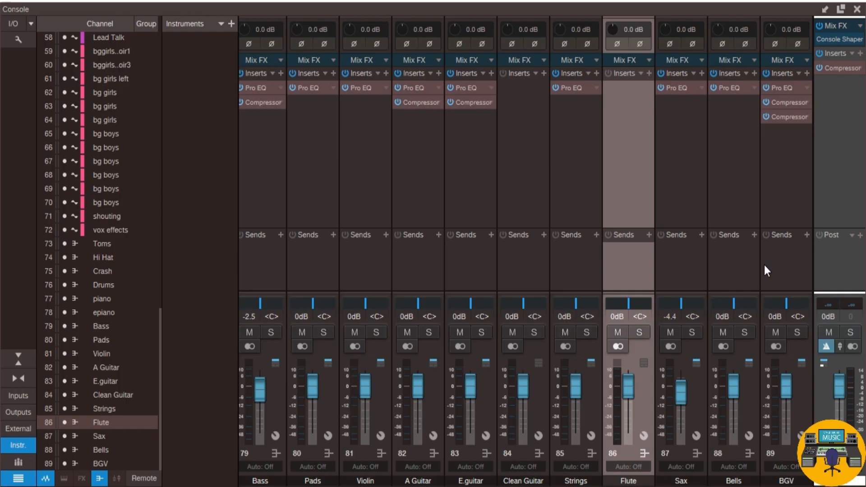
Inspect the Mix FX options on the main output channel, keeping Console Shaper as the selected effect
{"action": "left_click", "coordinate": [849, 146]}
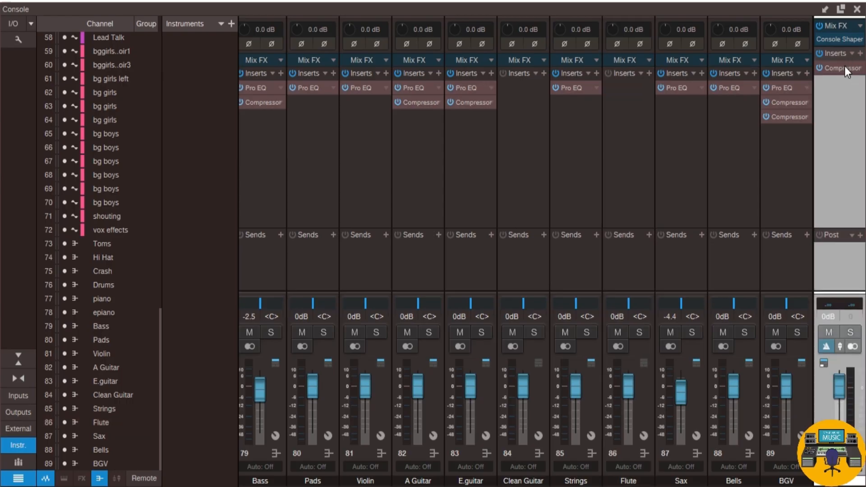
{"action": "right_click", "coordinate": [834, 27]}
{"action": "left_click", "coordinate": [835, 26]}
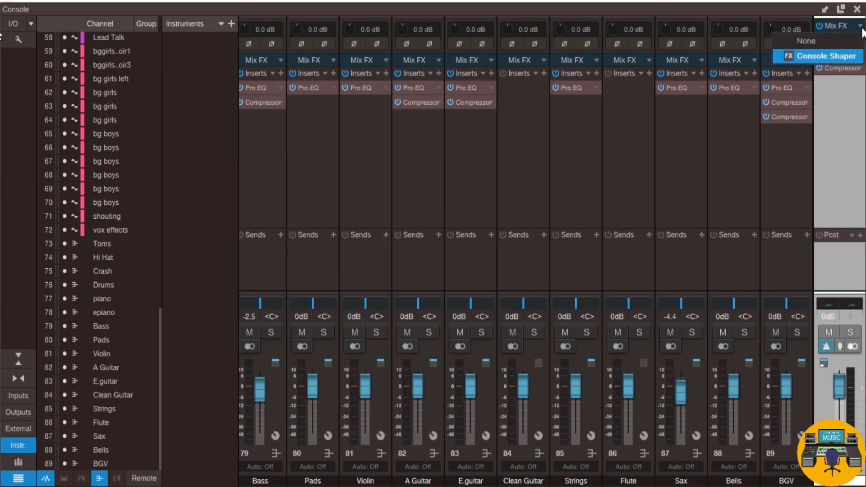
{"action": "left_click", "coordinate": [849, 123]}
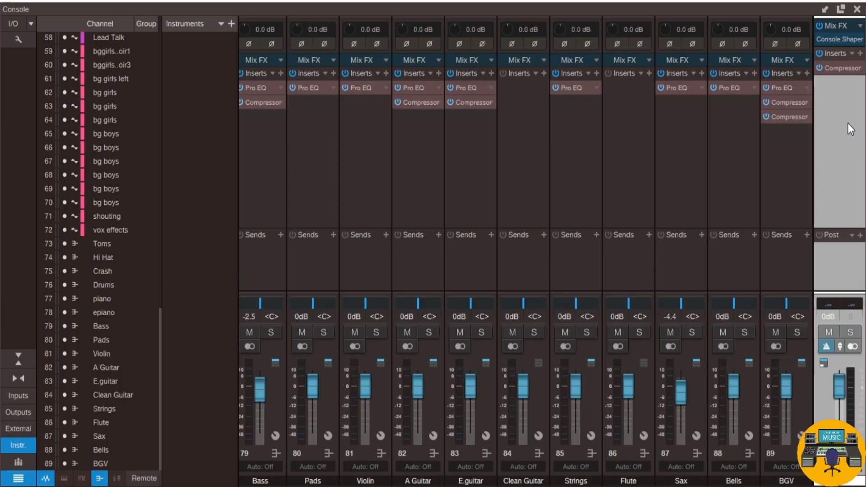
Close the console and audition the song's intro from bar 1 in the arrangement, stopping playback around bar 6
{"action": "left_click", "coordinate": [858, 9]}
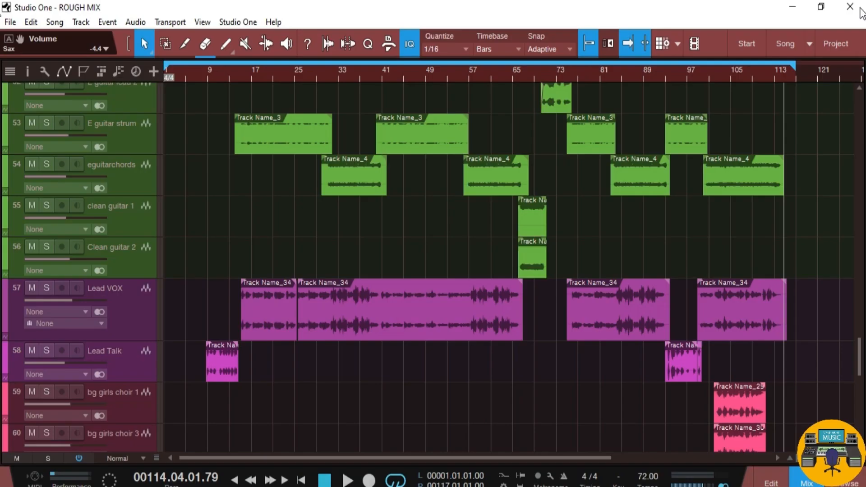
{"action": "left_click", "coordinate": [302, 480]}
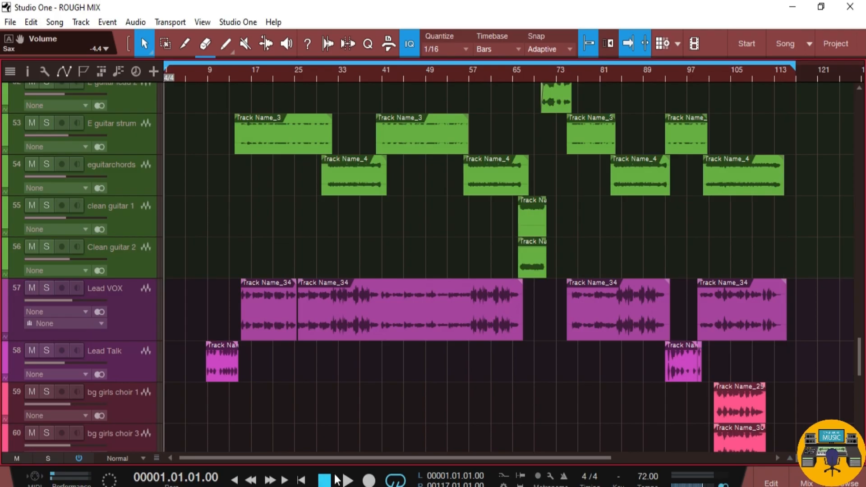
{"action": "left_click", "coordinate": [347, 481]}
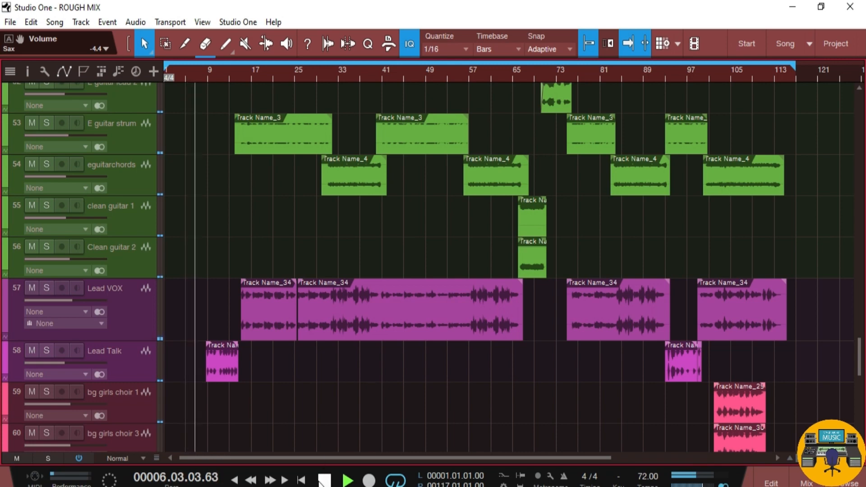
{"action": "left_click", "coordinate": [325, 480]}
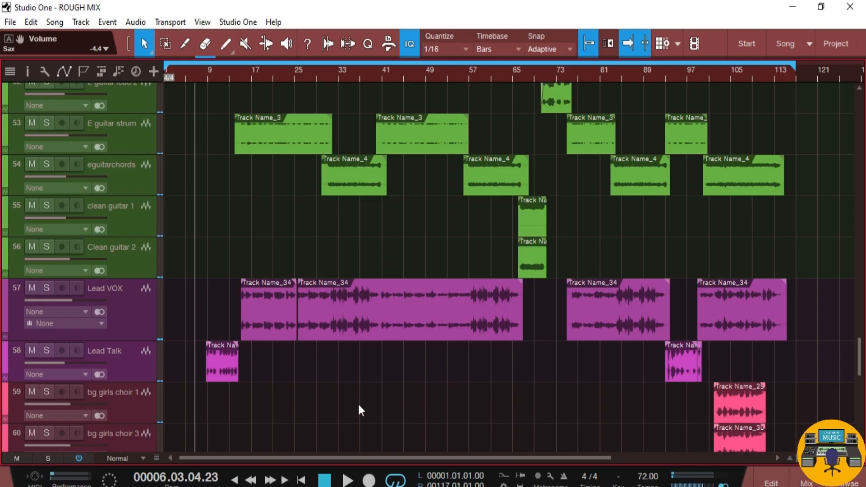